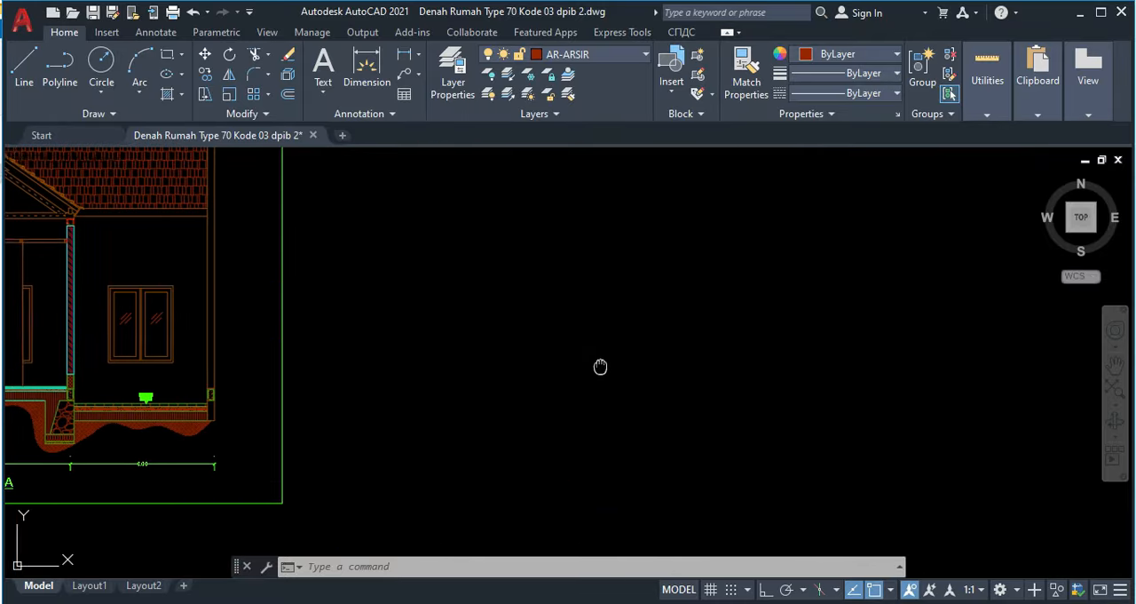
Step: Examine the floor layers between the foundation columns in the unfinished section drawing
middle_click_drag(601, 367, 169, 345)
middle_click_drag(516, 355, 109, 170)
middle_click_drag(448, 367, 404, 306)
scroll(532, 355, "up", 2)
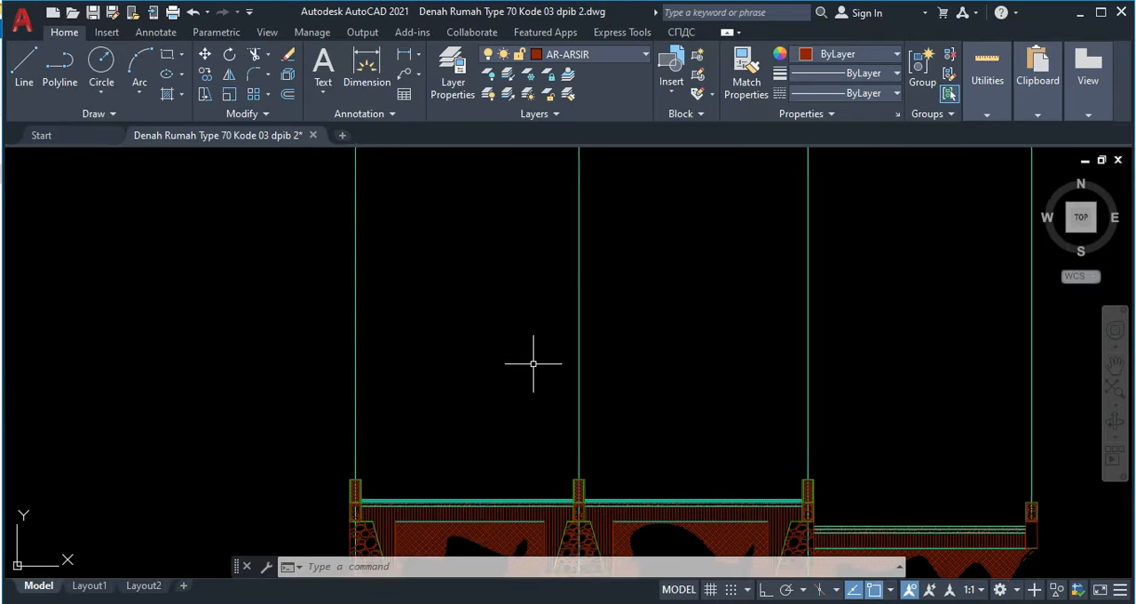
middle_click_drag(532, 356, 477, 318)
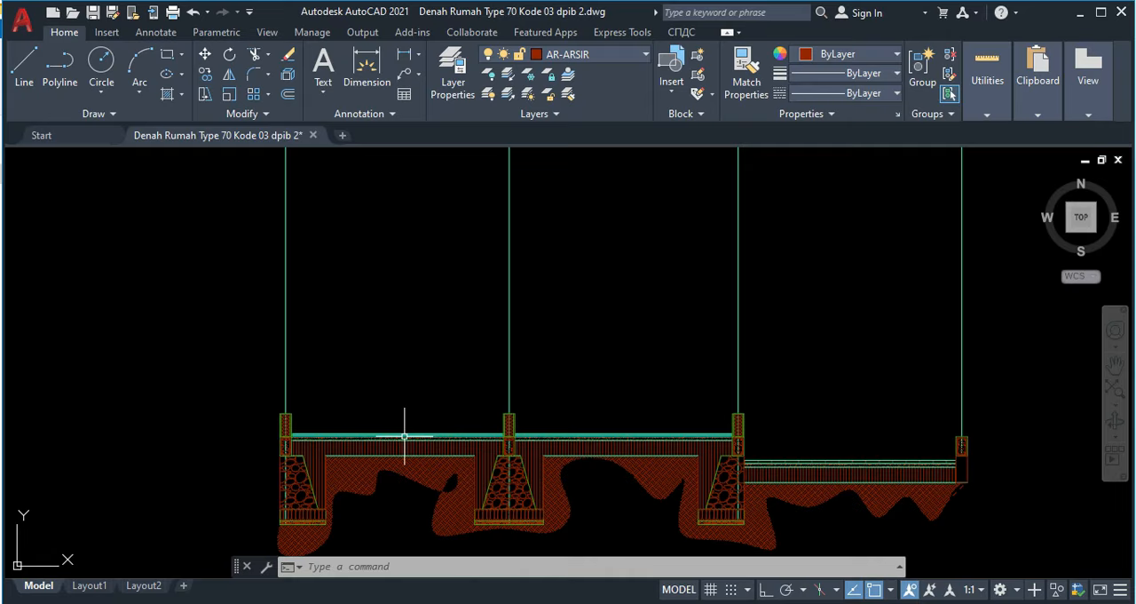
scroll(381, 435, "up", 6)
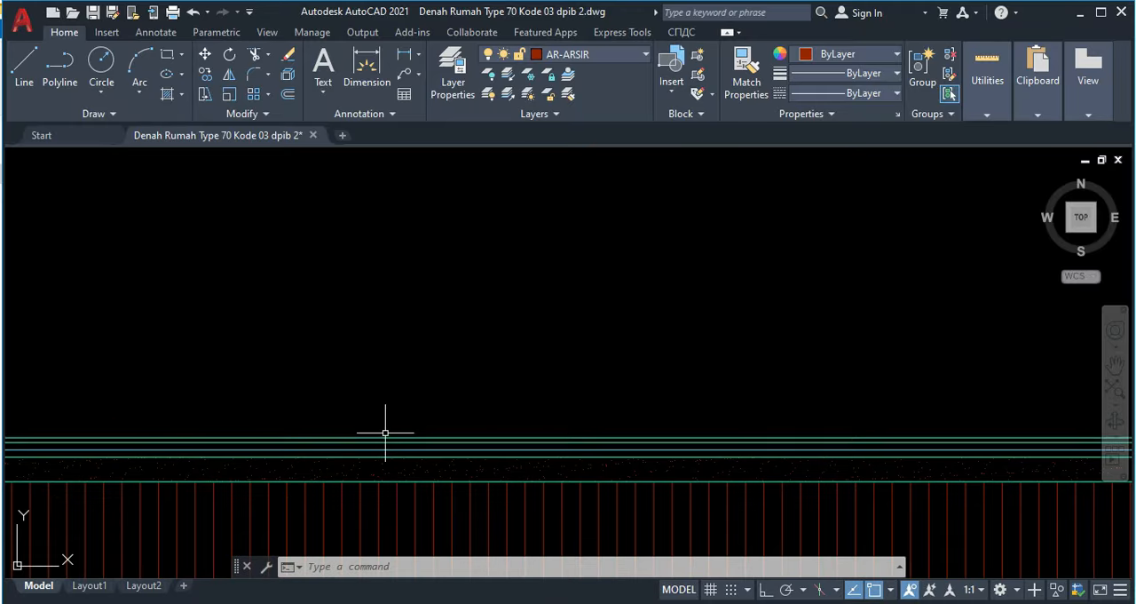
mouse_move(383, 435)
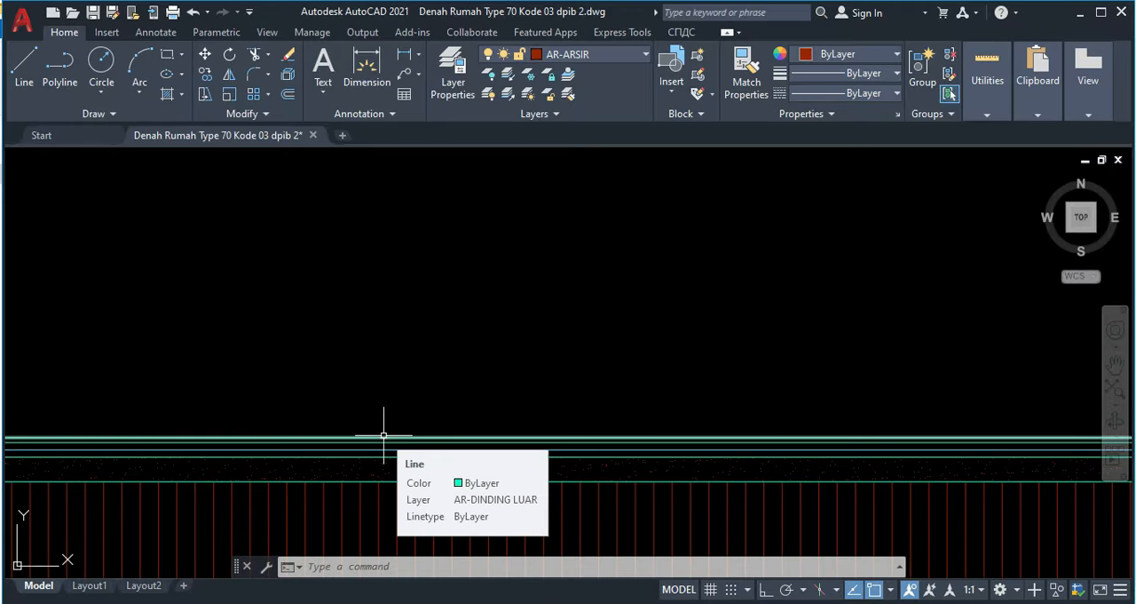
scroll(413, 399, "down", 2)
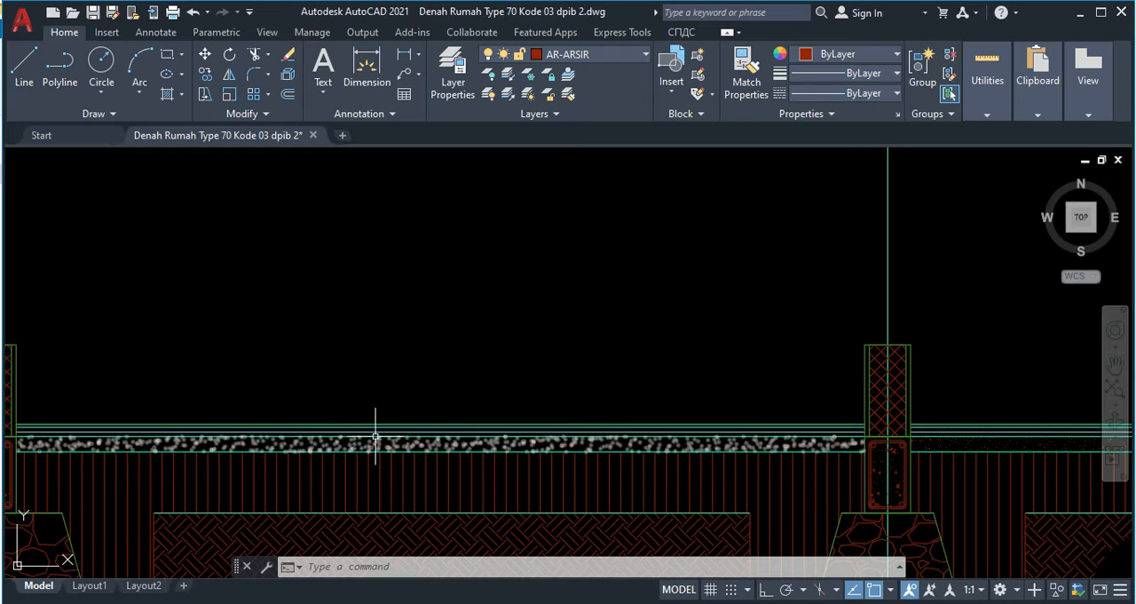
scroll(375, 434, "up", 2)
scroll(374, 435, "up", 1)
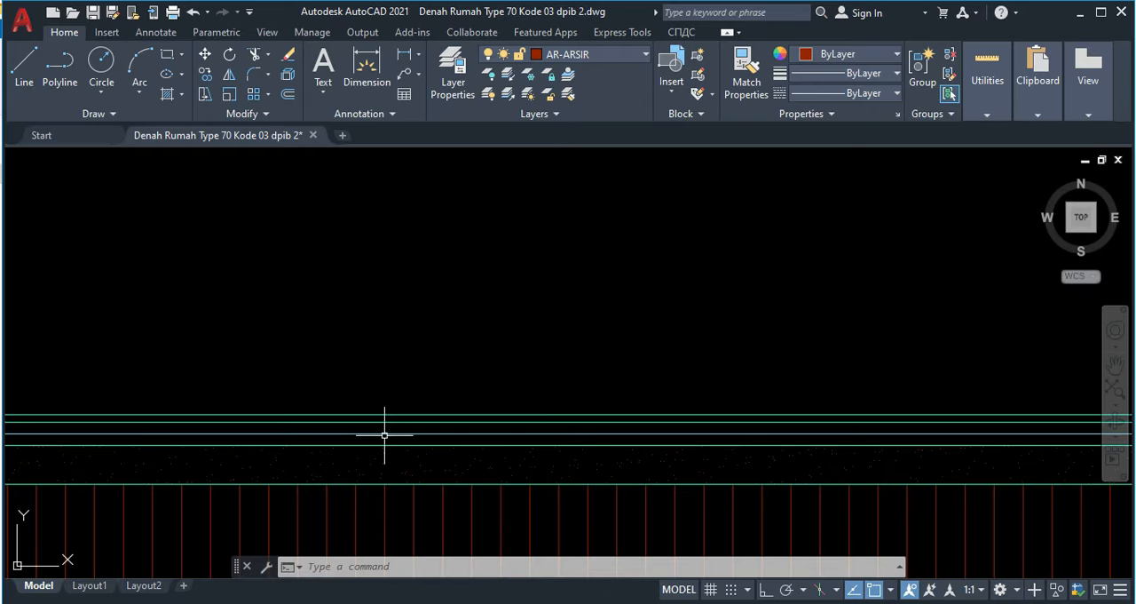
scroll(405, 435, "down", 3)
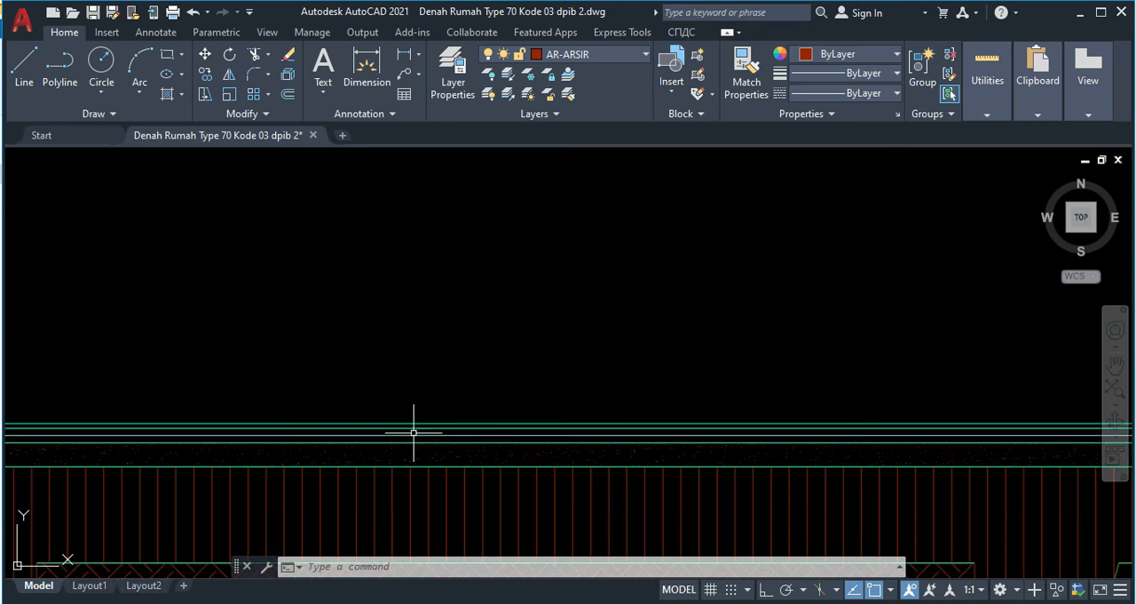
Step: Set the linetype scale of the BATING line in the first floor bay to 30
left_click(414, 435)
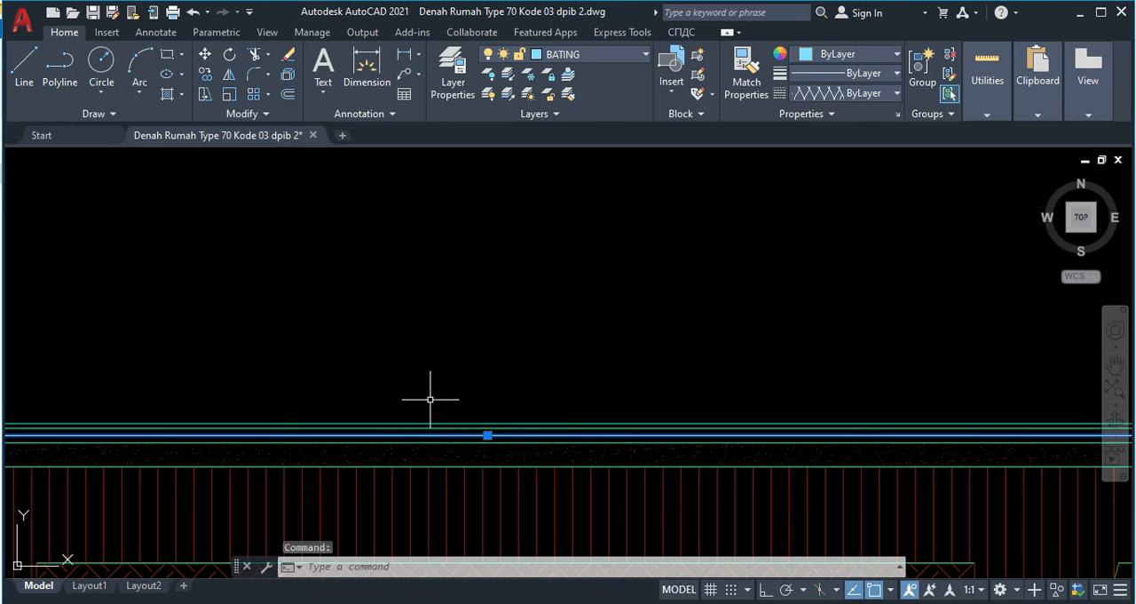
right_click(508, 433)
left_click(547, 396)
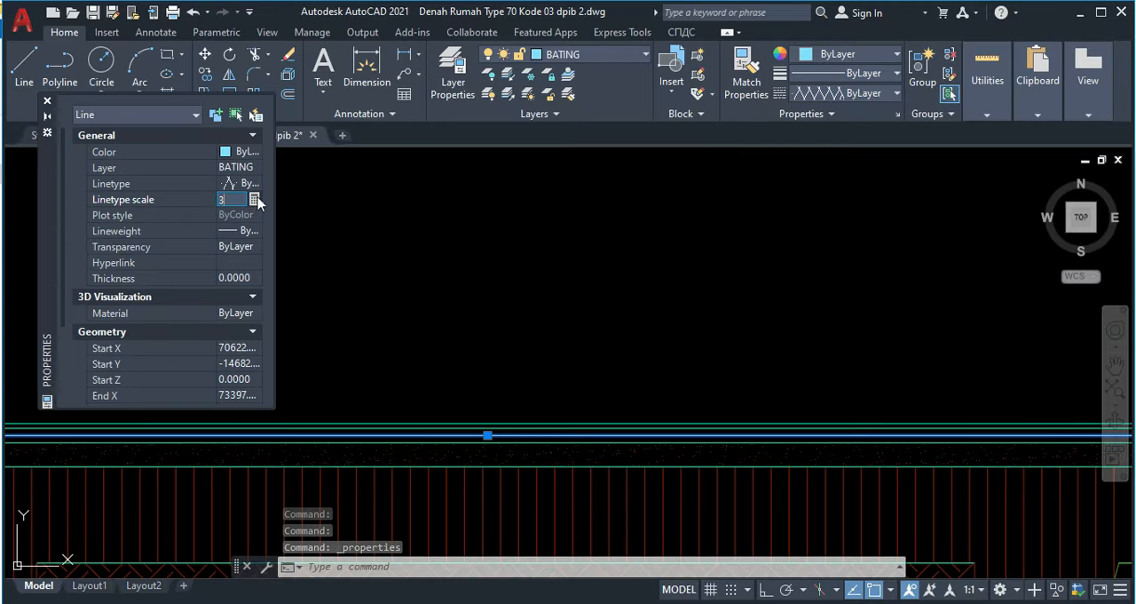
left_click(260, 200)
type("30")
key("Return")
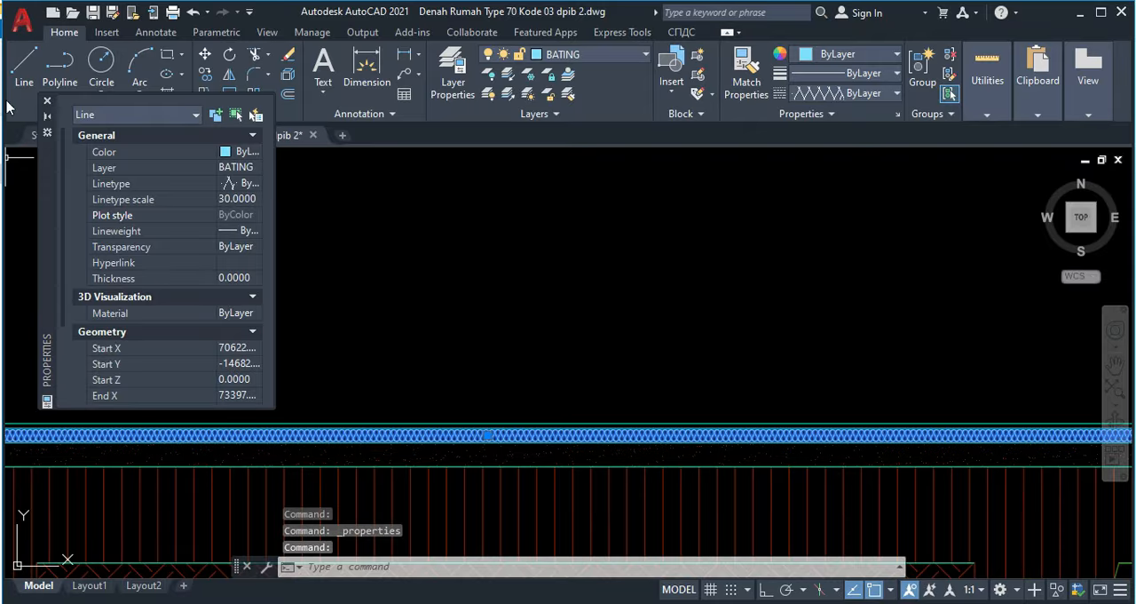
left_click(47, 102)
key("Escape")
Step: Offset the uppermost floor line of the first bay upward by 3500
scroll(417, 373, "down", 3)
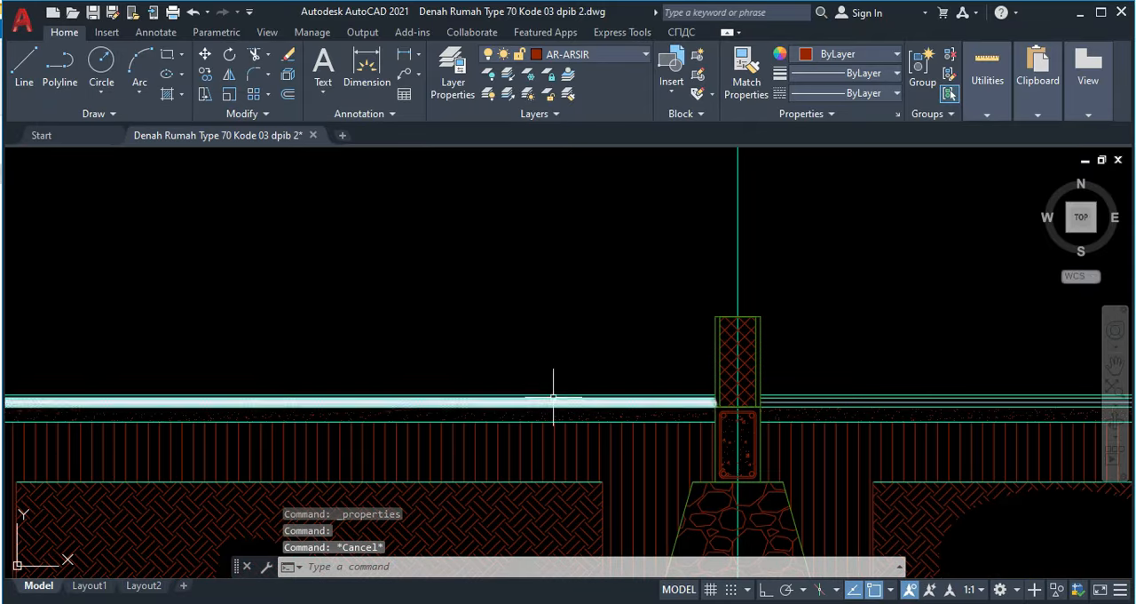
scroll(385, 416, "up", 4)
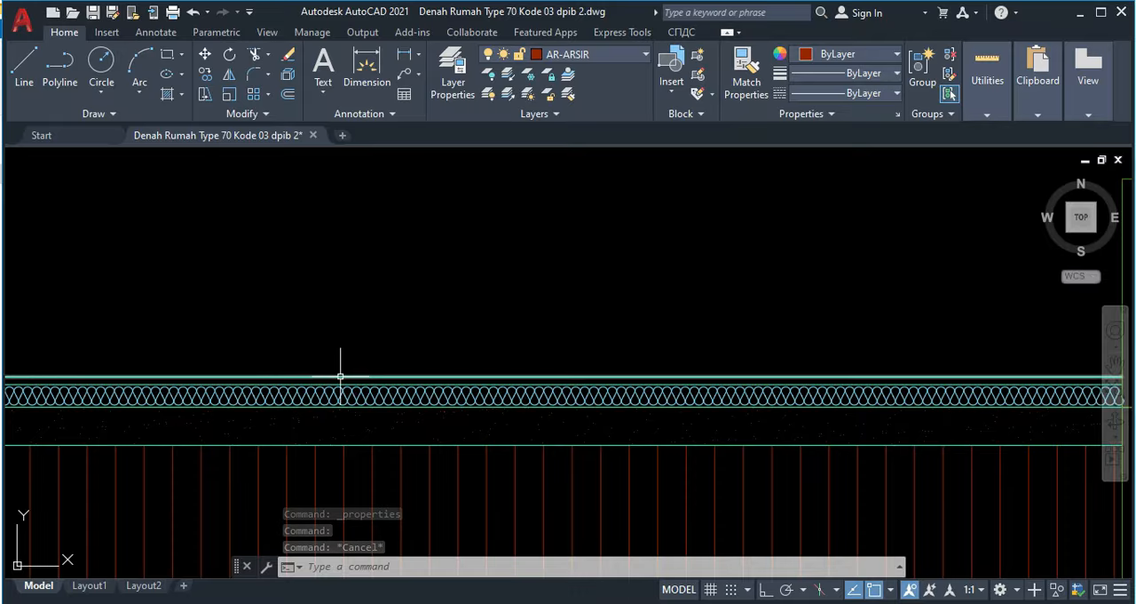
scroll(329, 372, "down", 3)
scroll(519, 390, "down", 2)
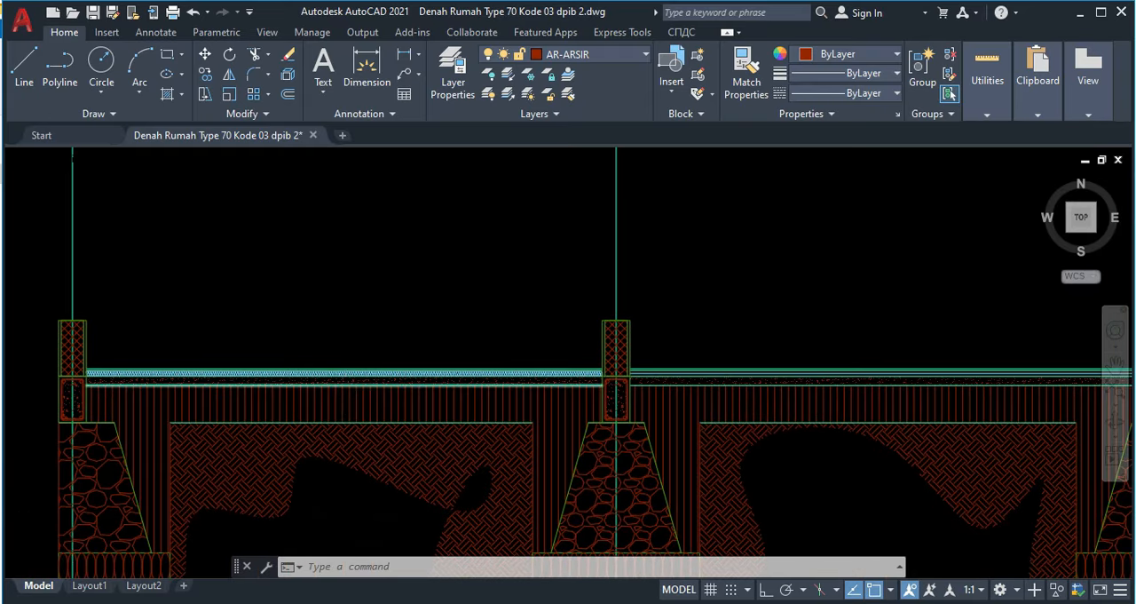
scroll(346, 375, "up", 5)
scroll(515, 355, "up", 2)
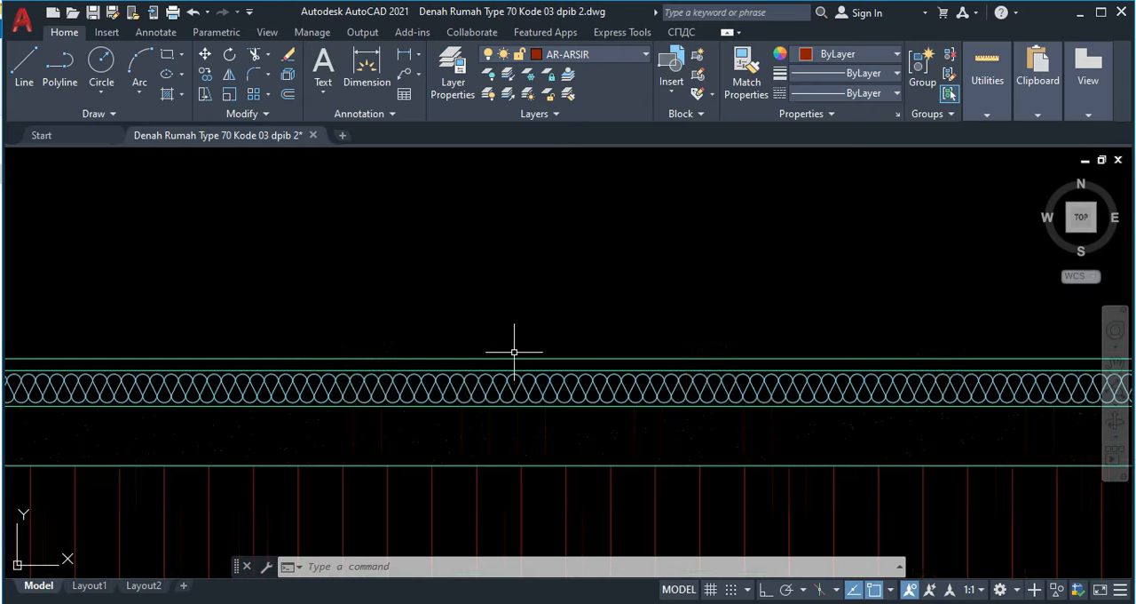
type("o")
key("Return")
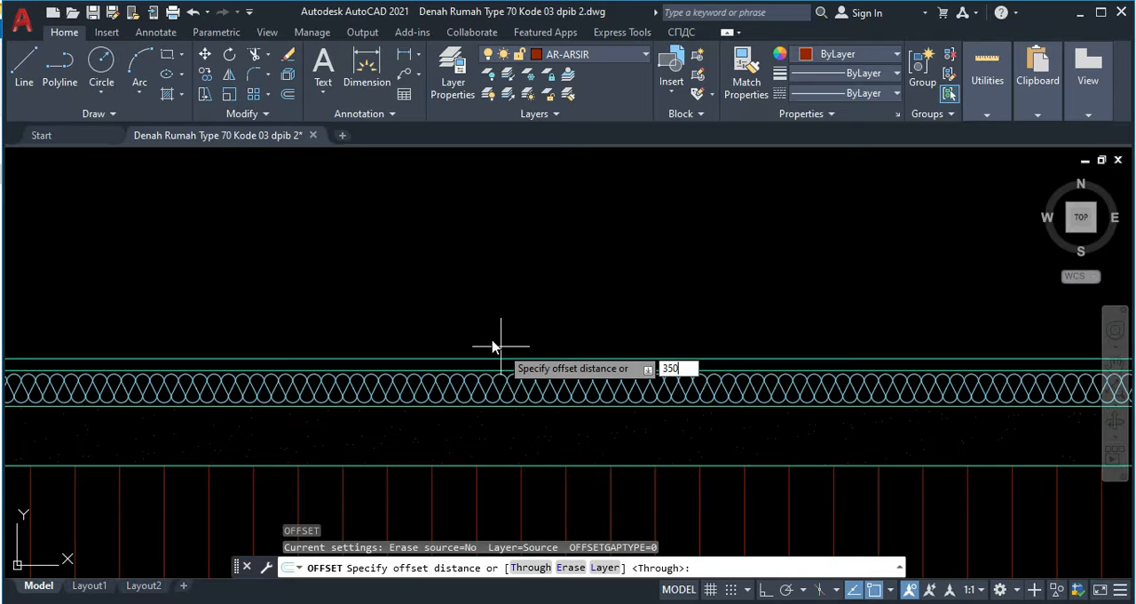
type("3500")
key("Return")
left_click(500, 359)
left_click(481, 273)
scroll(481, 270, "down", 8)
middle_click_drag(491, 236, 482, 366)
middle_click_drag(482, 271, 477, 406)
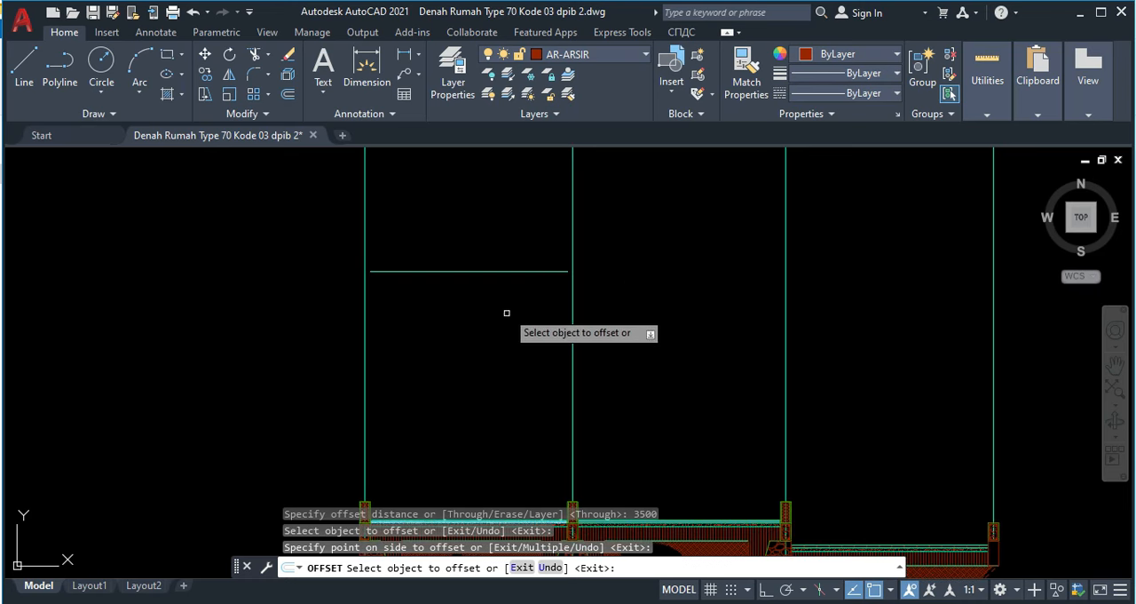
key("Escape")
Step: Extend the offset line to the first axis line on one side and the third axis line on the other
type("ex")
key("Return")
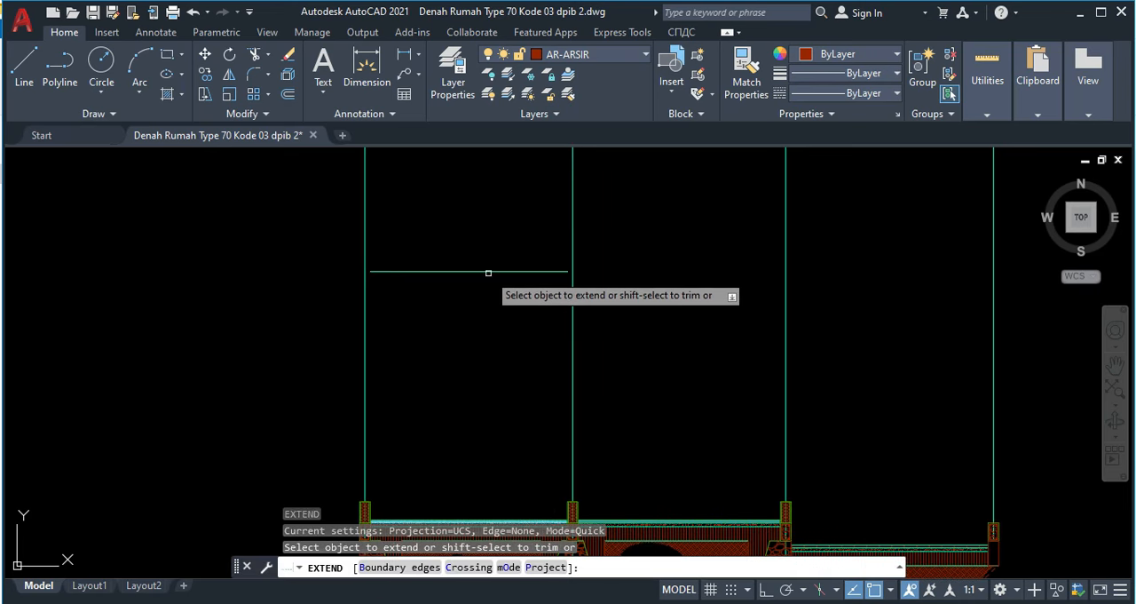
left_click(490, 271)
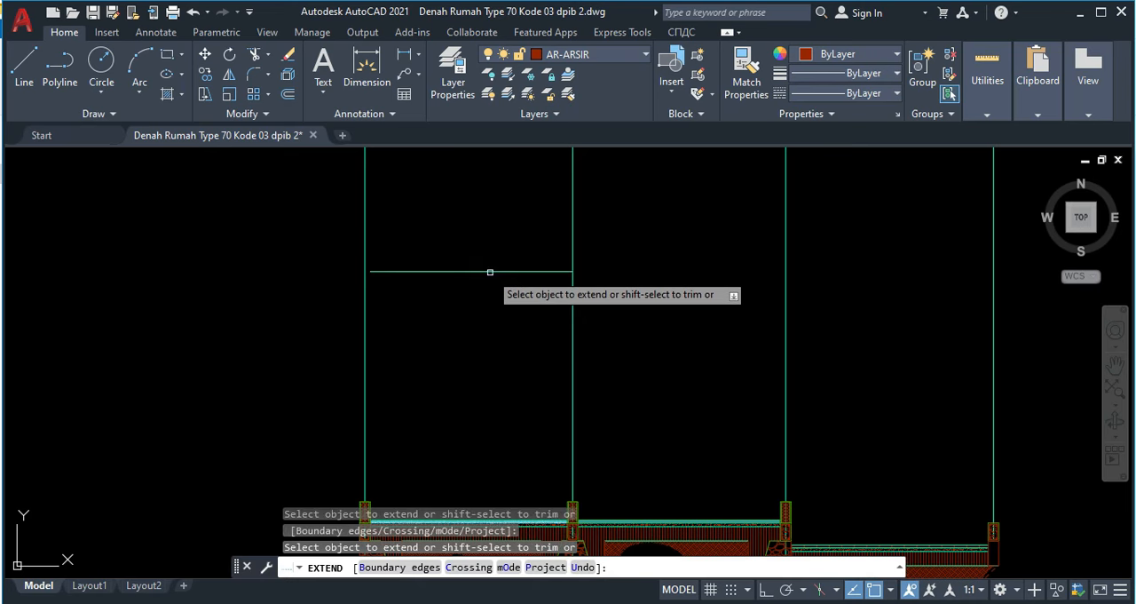
left_click(376, 271)
key("Escape")
Step: Examine the ring beam, wall and carport details in the finished section drawing as reference for the new section
middle_click_drag(380, 310, 445, 298)
scroll(399, 302, "down", 2)
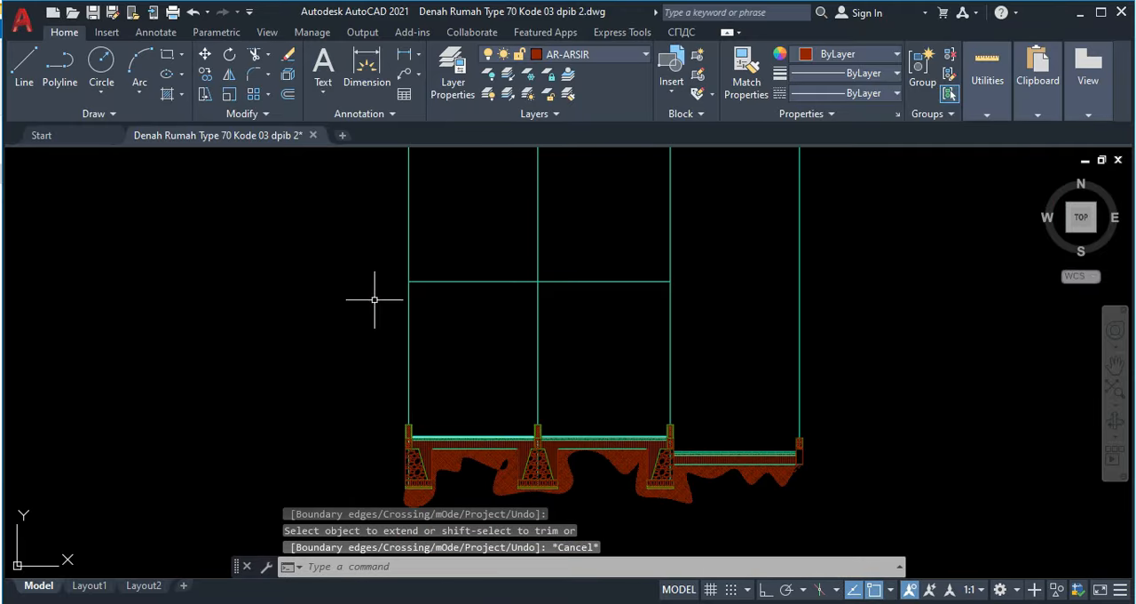
scroll(507, 456, "up", 6)
scroll(484, 334, "down", 6)
middle_click_drag(307, 261, 601, 370)
scroll(601, 371, "down", 5)
scroll(311, 274, "up", 8)
scroll(426, 185, "up", 1)
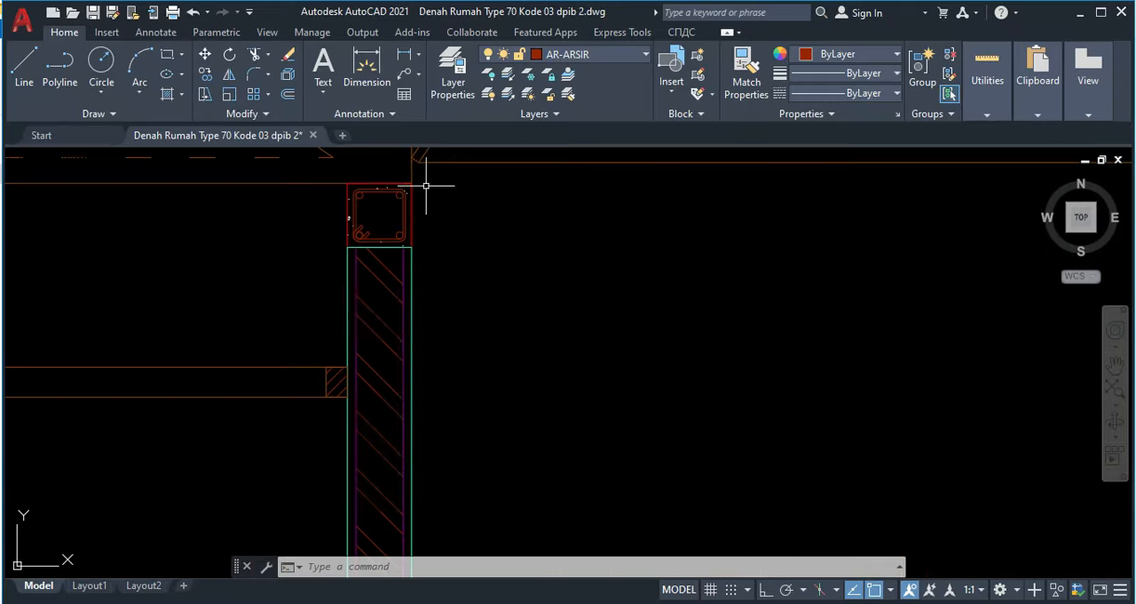
scroll(404, 212, "down", 3)
middle_click_drag(419, 309, 375, 169)
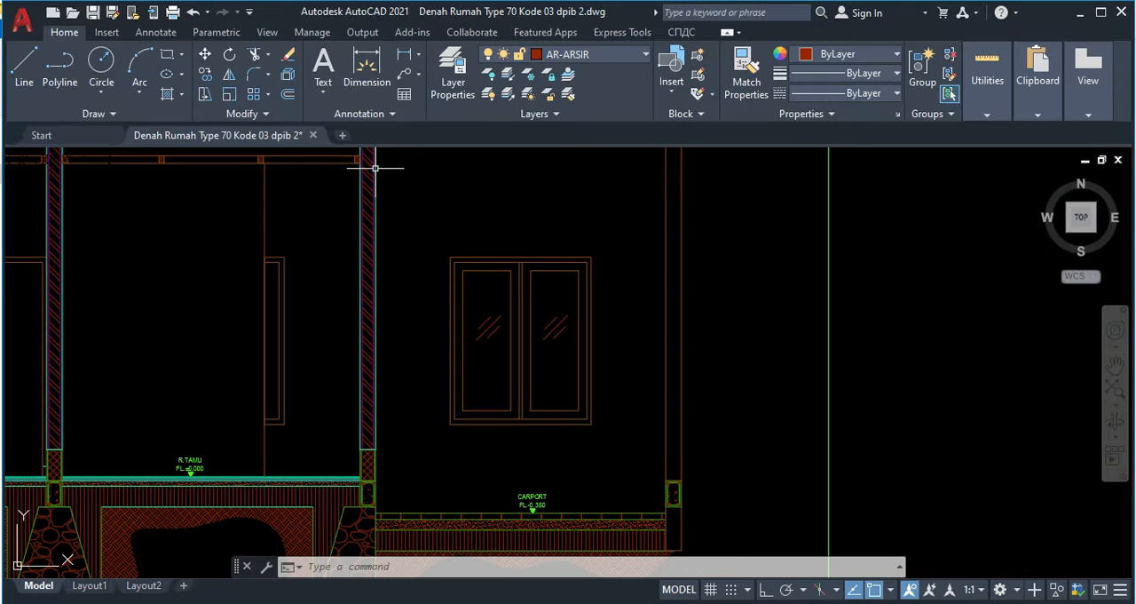
middle_click_drag(384, 503, 379, 431)
scroll(380, 431, "up", 6)
scroll(382, 371, "down", 6)
middle_click_drag(566, 365, 236, 358)
scroll(403, 380, "down", 4)
mouse_move(928, 409)
middle_mouse_down()
mouse_move(610, 390)
mouse_move(376, 288)
middle_mouse_up()
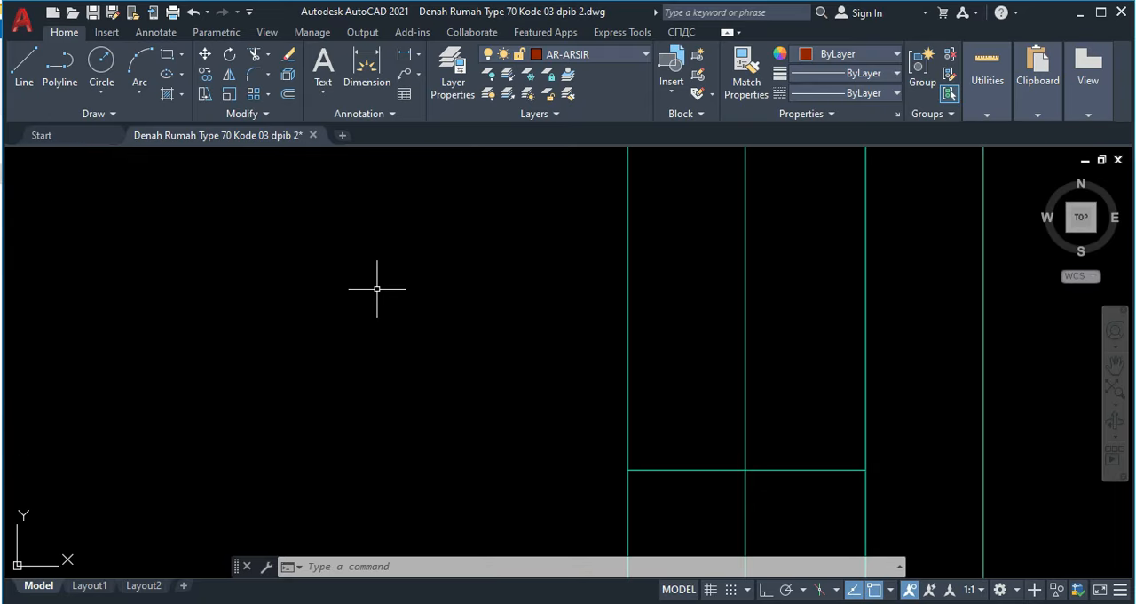
Step: Make AR-KOLOM the current layer and draw a 150 by 150 rectangle in the empty area beside the axis lines
left_click(599, 55)
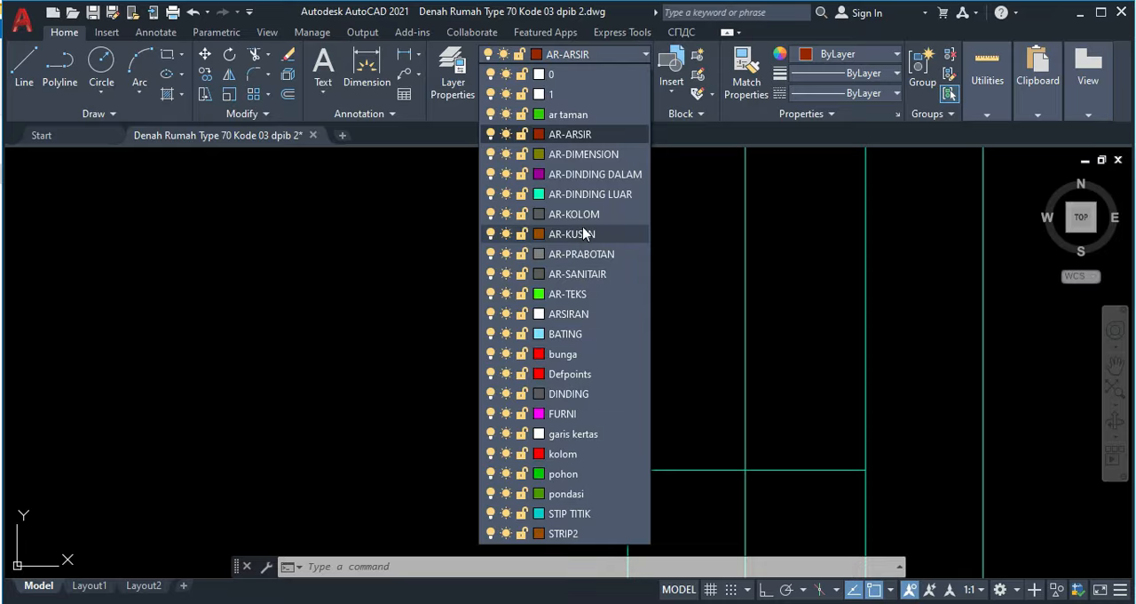
left_click(578, 216)
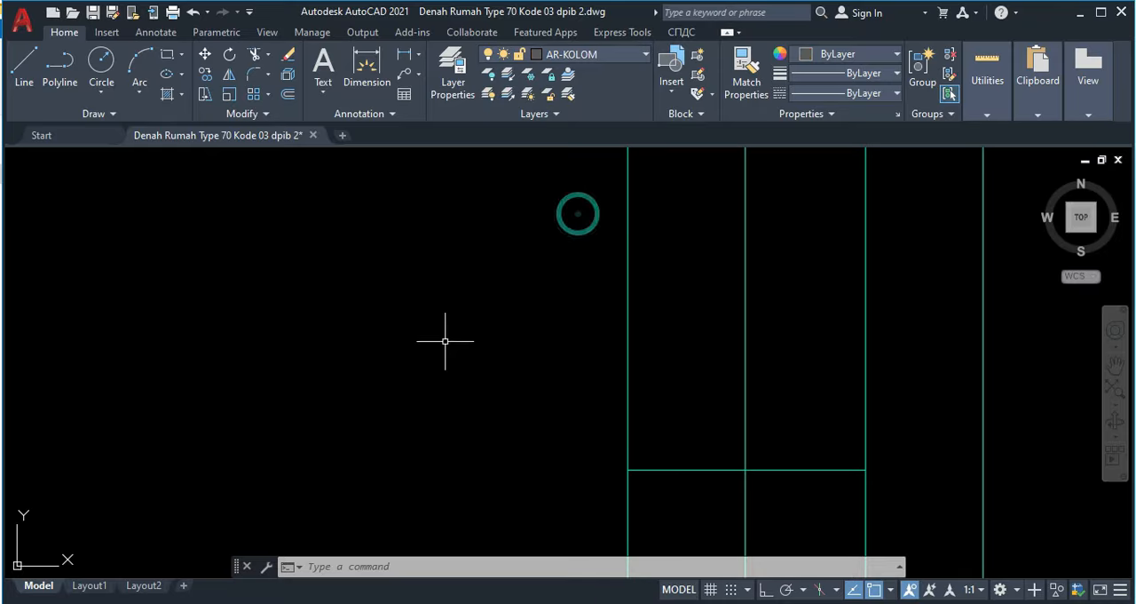
scroll(438, 317, "up", 2)
middle_click_drag(451, 316, 433, 202)
middle_click_drag(545, 287, 483, 259)
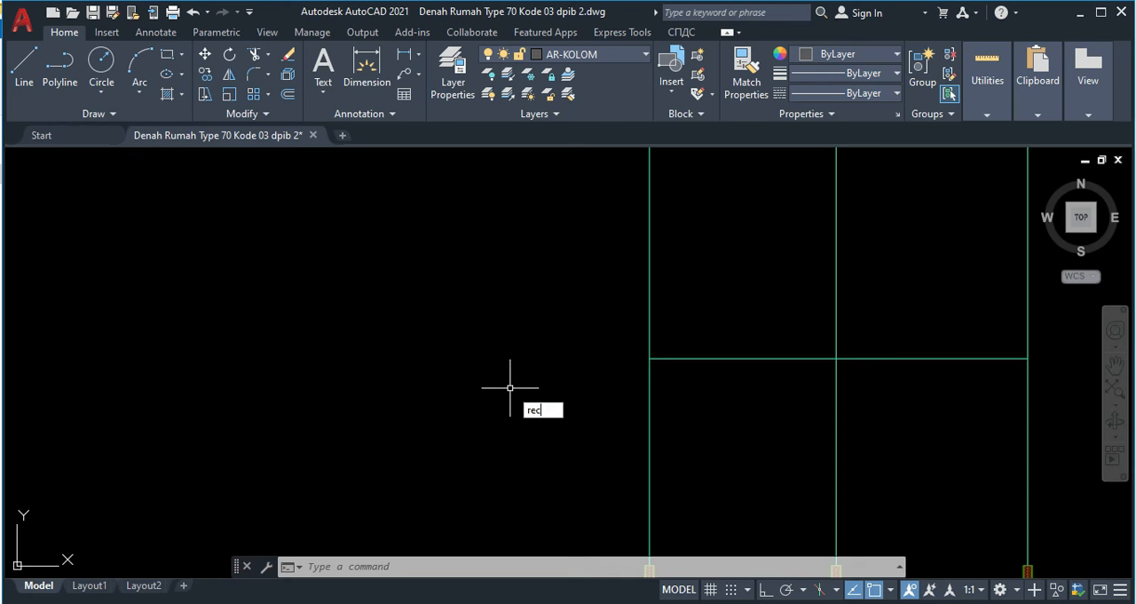
key("Return")
left_click(485, 359)
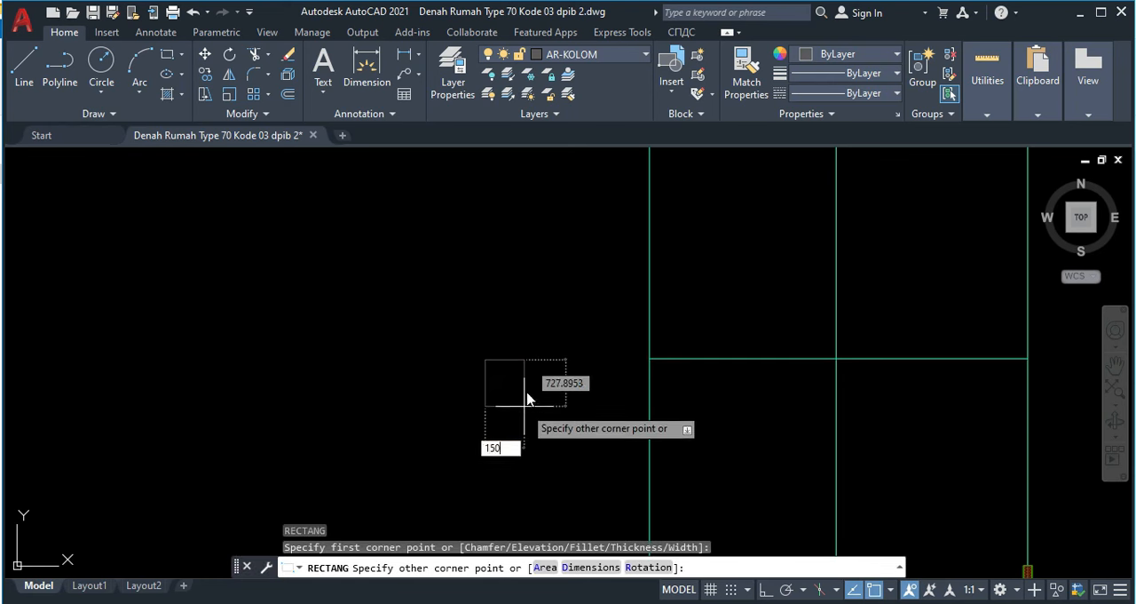
key("Tab")
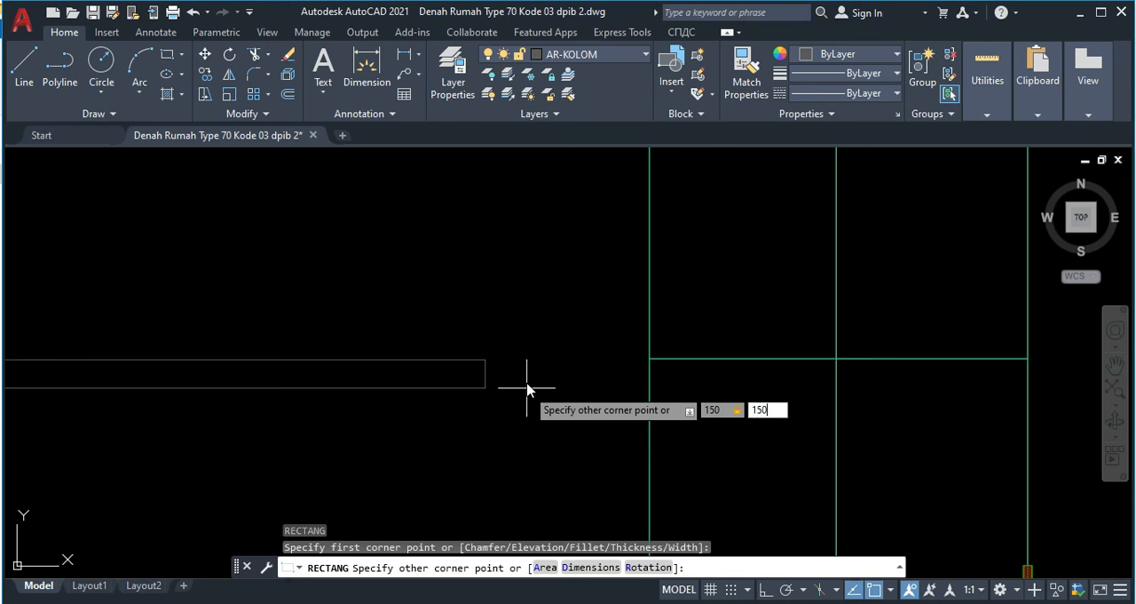
key("Return")
Step: Offset the 150 by 150 square inward by 20
scroll(495, 371, "up", 5)
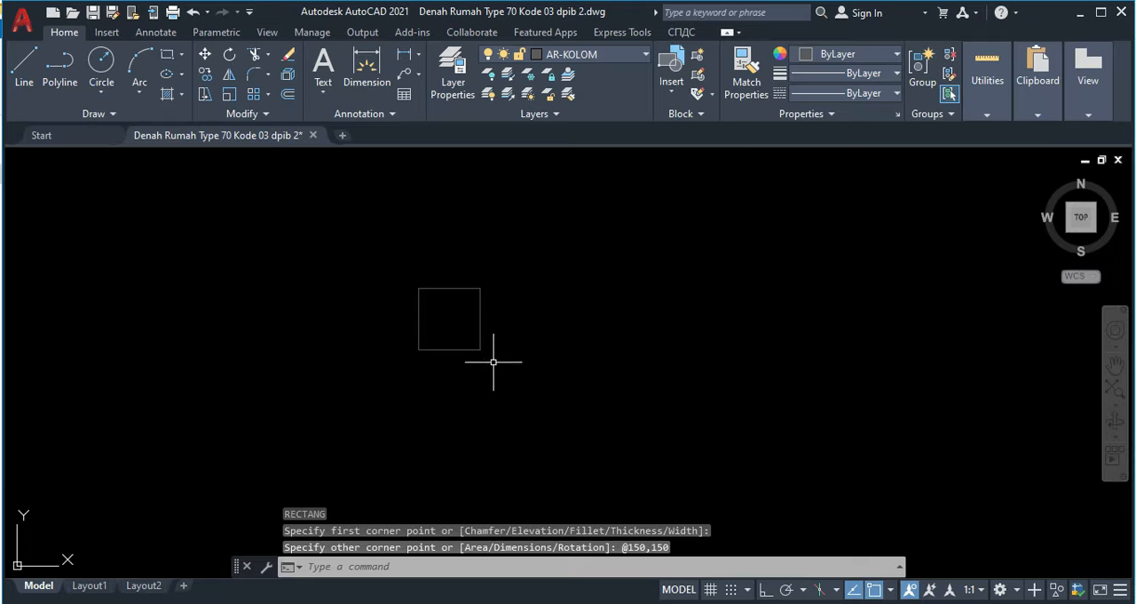
type("o")
key("Return")
type("20")
key("Return")
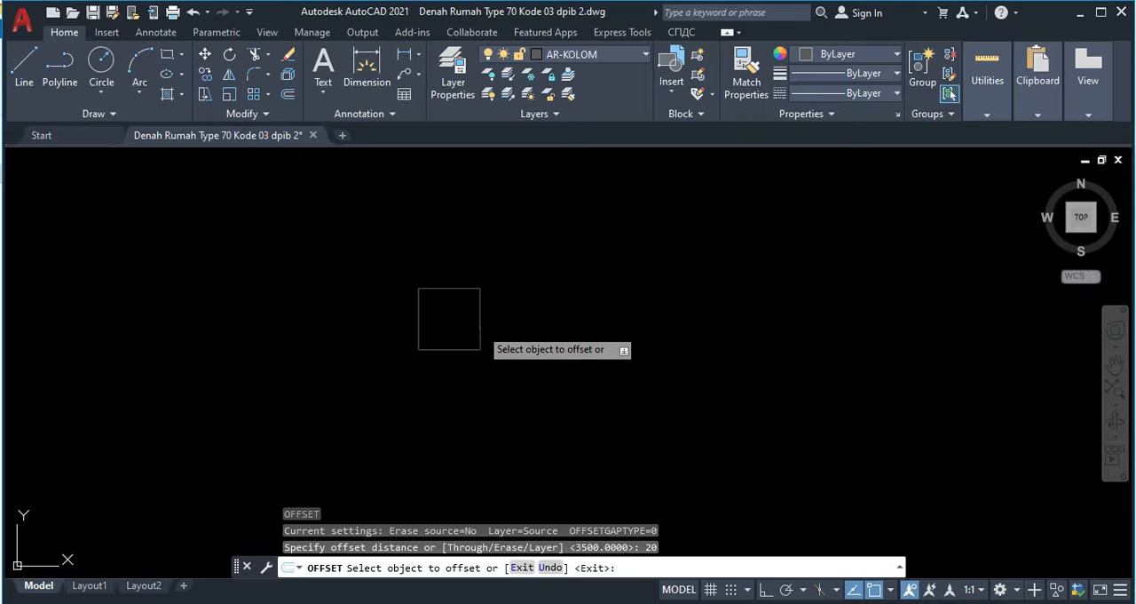
left_click(479, 319)
left_click(445, 313)
key("Escape")
Step: Fillet the two upper corners of the inner square with a radius of 8
scroll(448, 300, "up", 4)
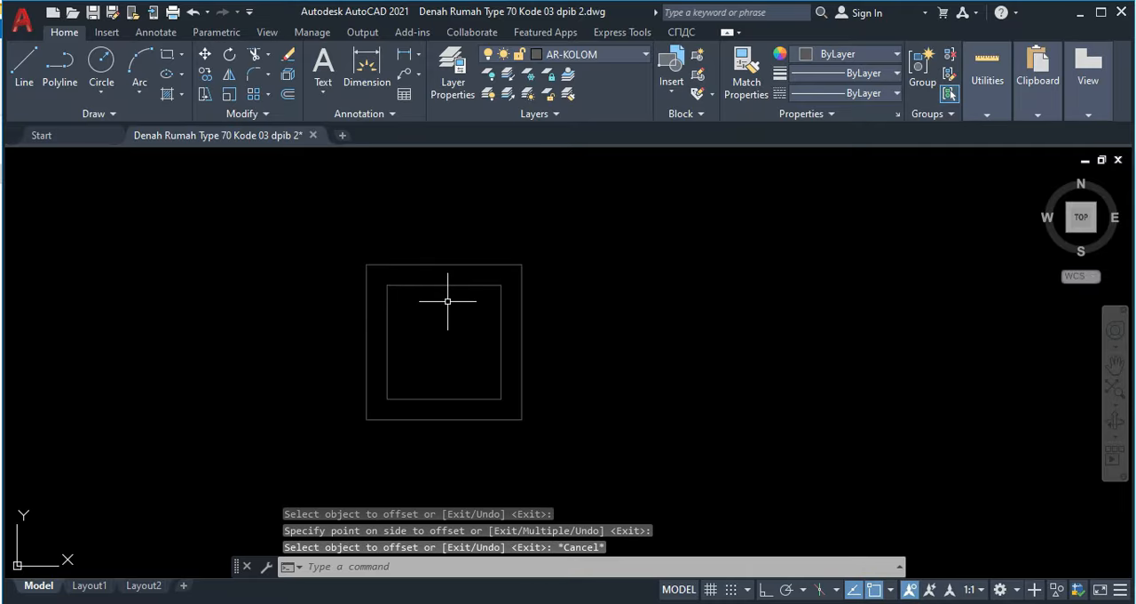
key("Return")
key("Return")
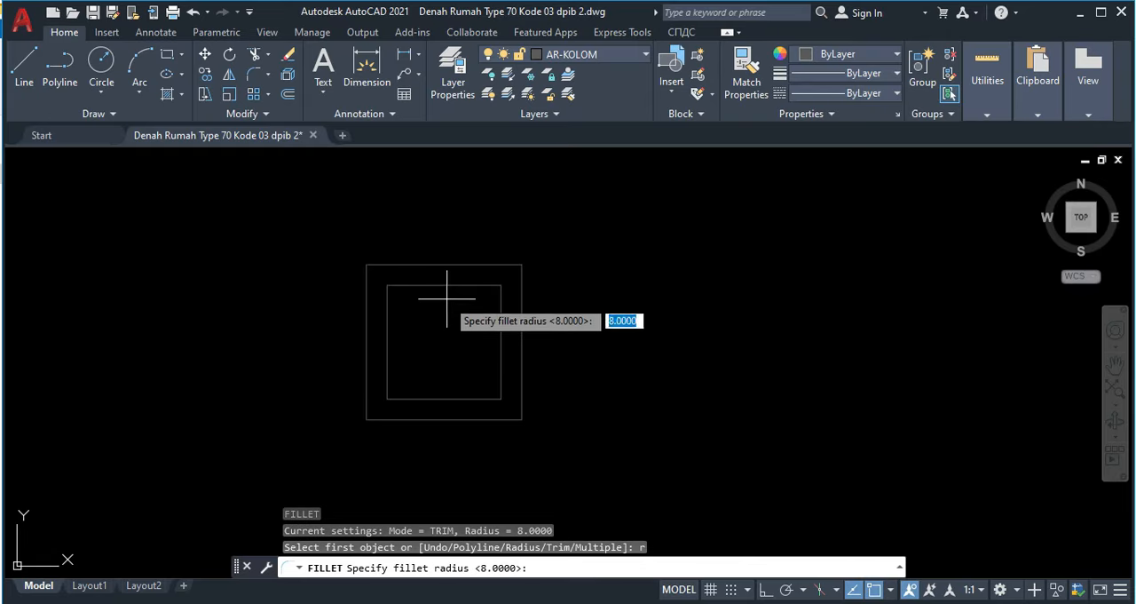
key("Return")
left_click(412, 284)
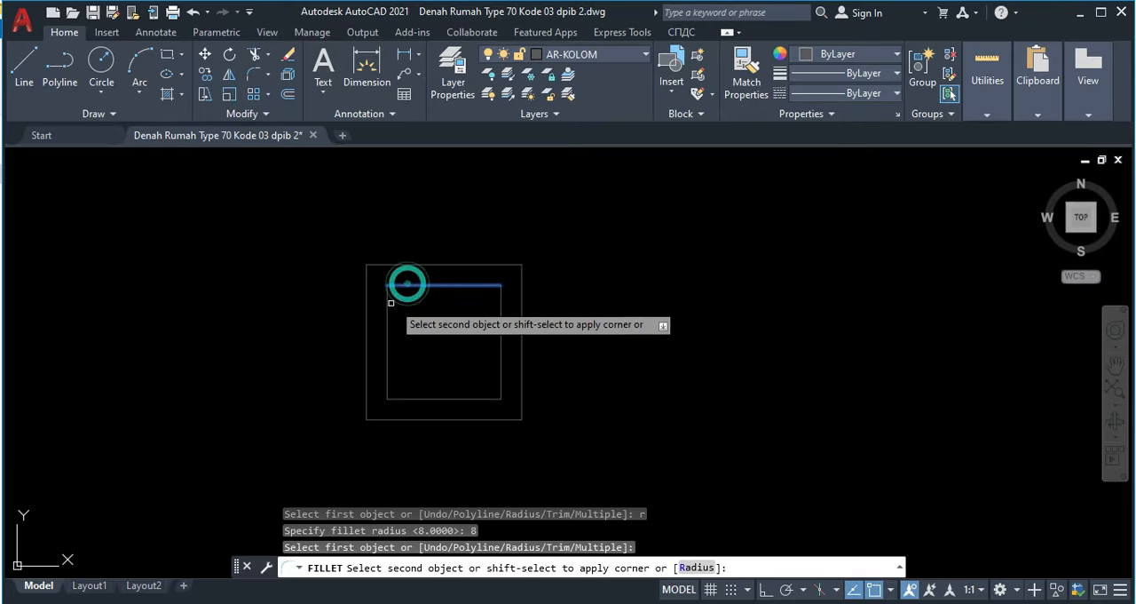
left_click(388, 304)
key("Return")
left_click(474, 285)
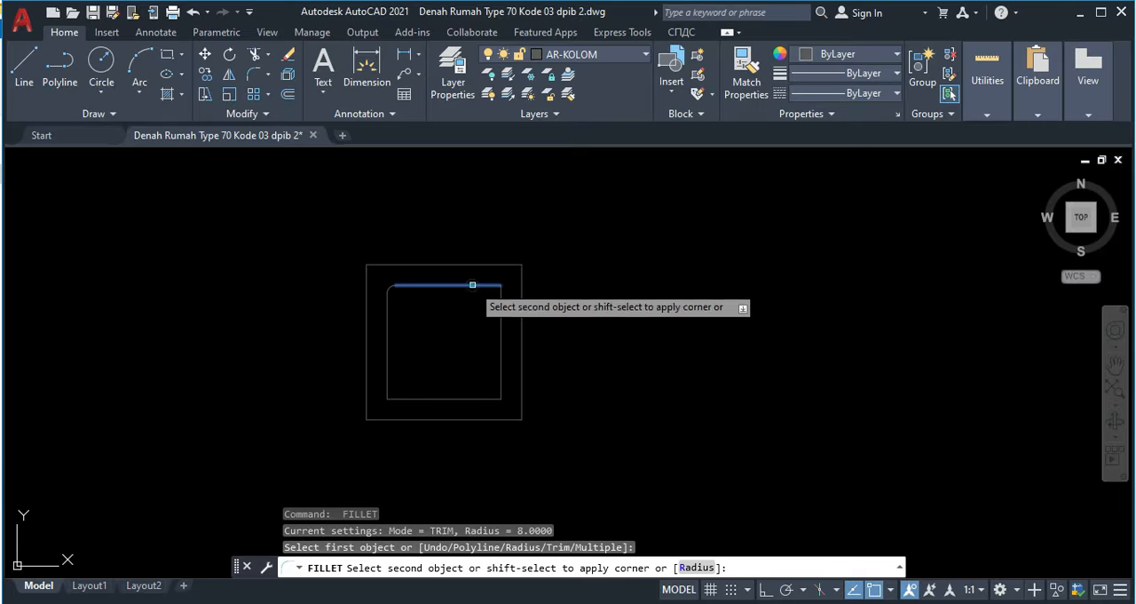
left_click(501, 330)
Step: Fillet the two lower corners of the inner square with a radius of 8
key("Return")
left_click(504, 355)
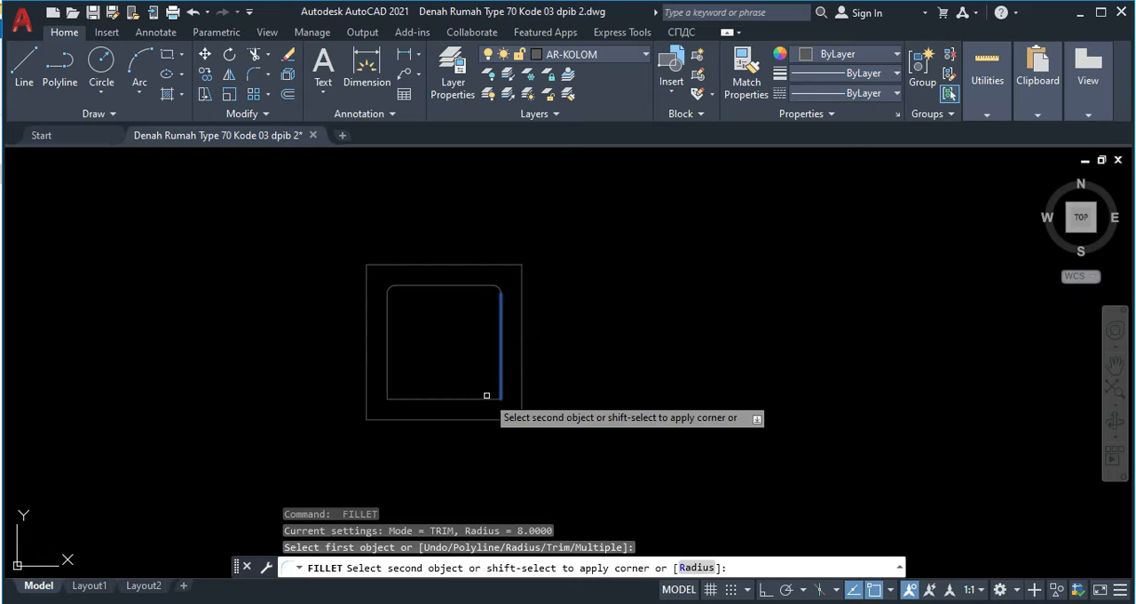
left_click(456, 399)
key("Return")
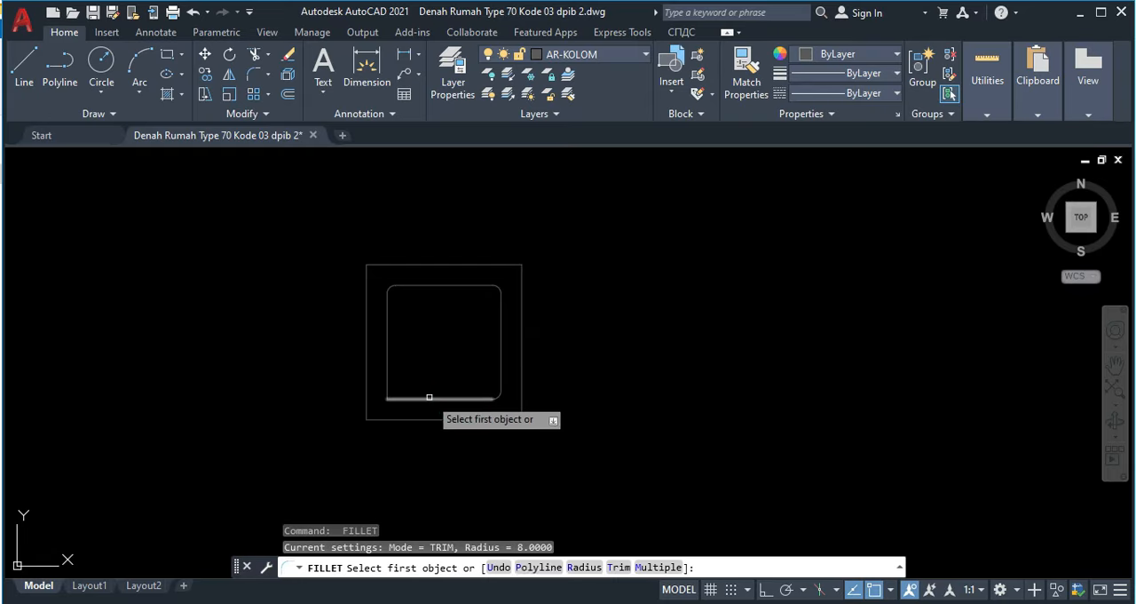
left_click(419, 399)
left_click(387, 378)
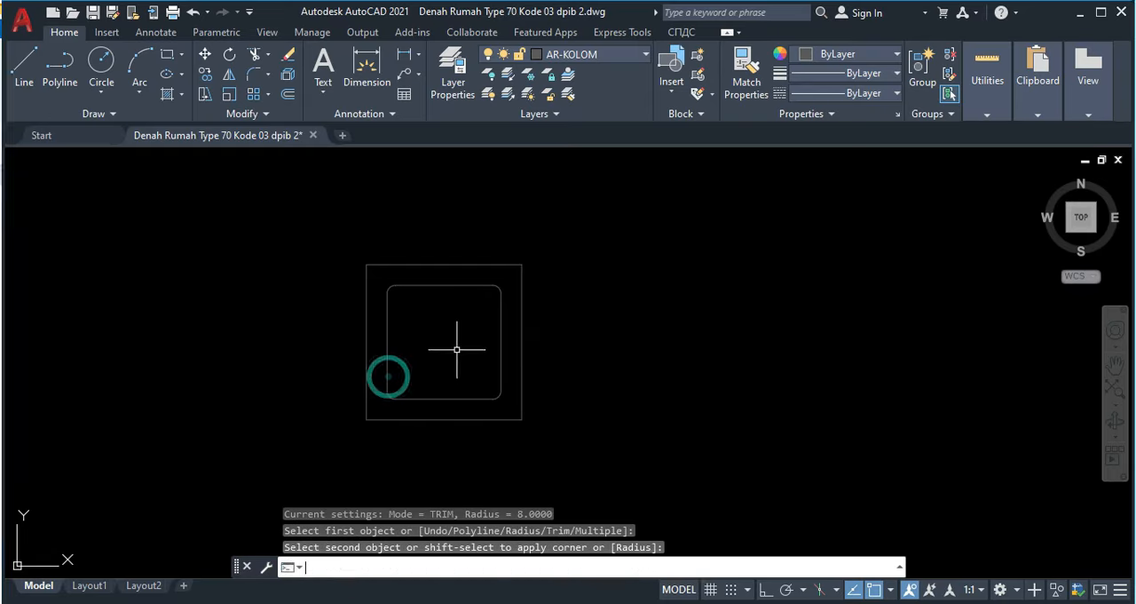
key("Return")
key("Escape")
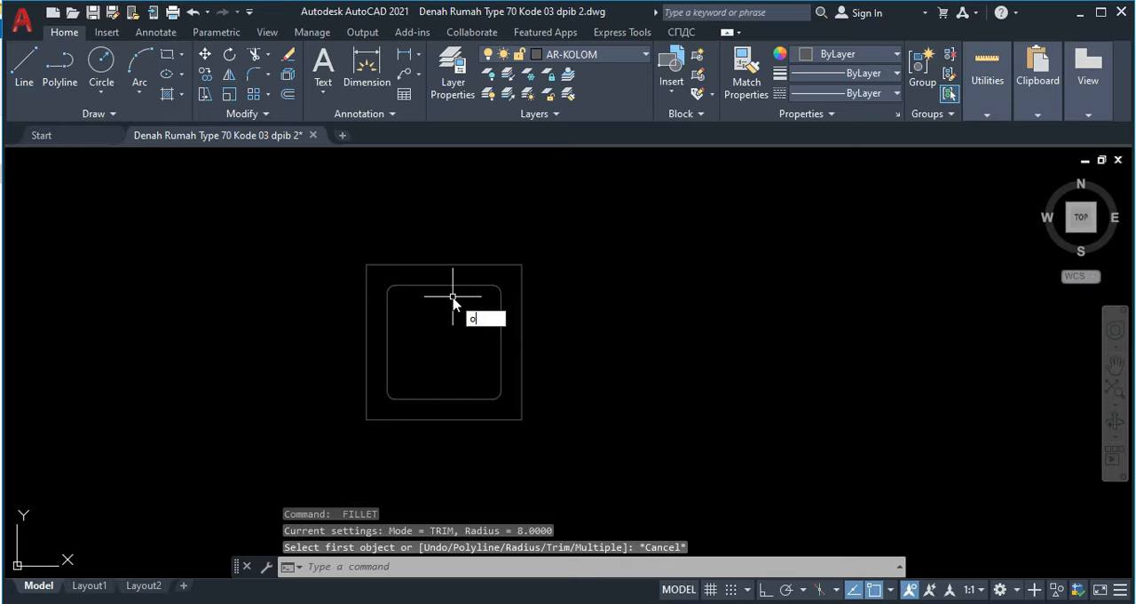
Step: Offset the rounded inner square outward by 6 to form the stirrup's double outline
key("Return")
type("6")
key("Return")
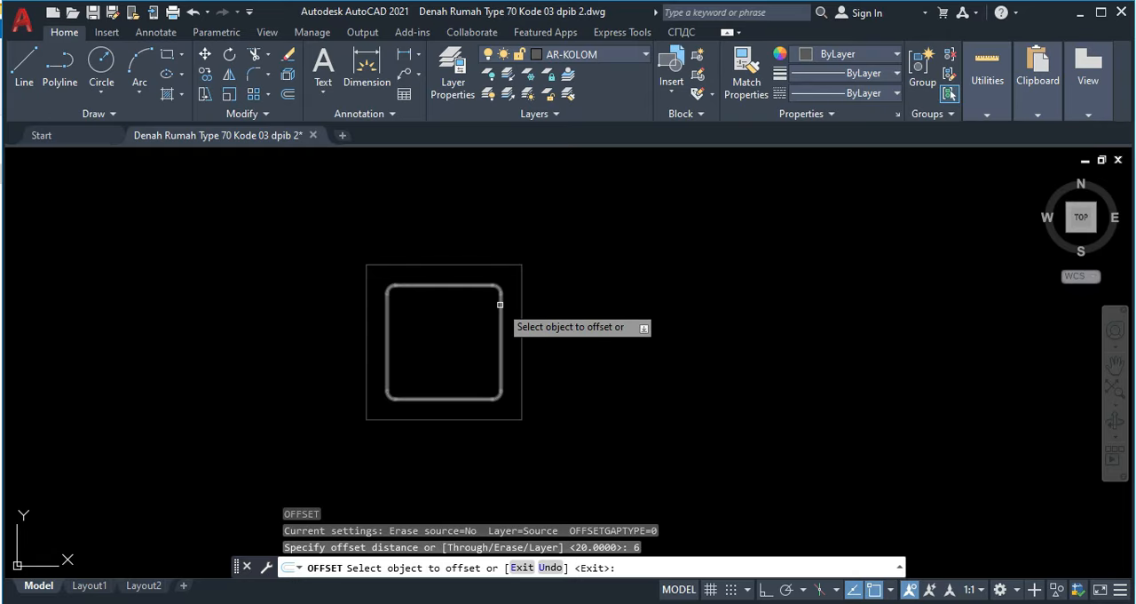
left_click(500, 300)
left_click(515, 302)
key("Escape")
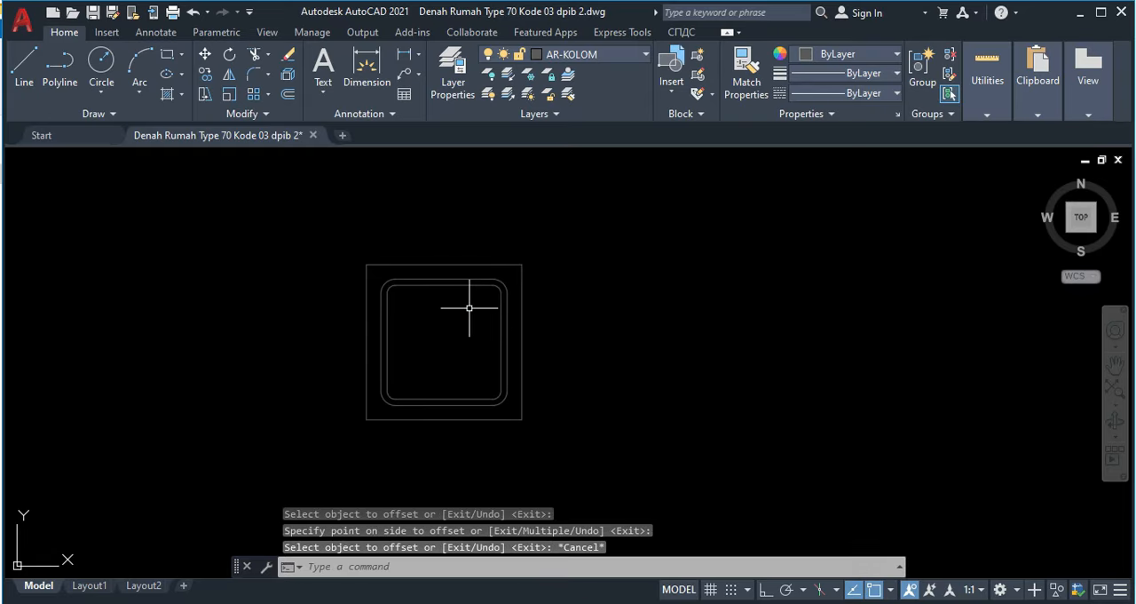
Step: Draw rebar circles of radius 8 in the stirrup's two upper corners, centred on the corner arcs
scroll(398, 314, "up", 2)
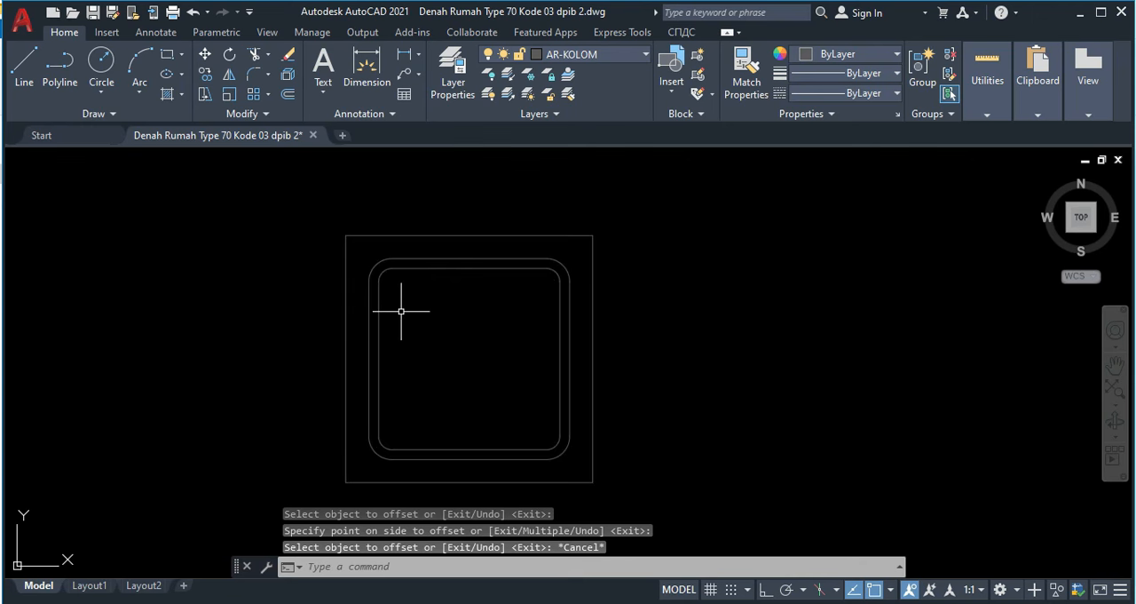
type("c")
key("Return")
scroll(382, 257, "up", 2)
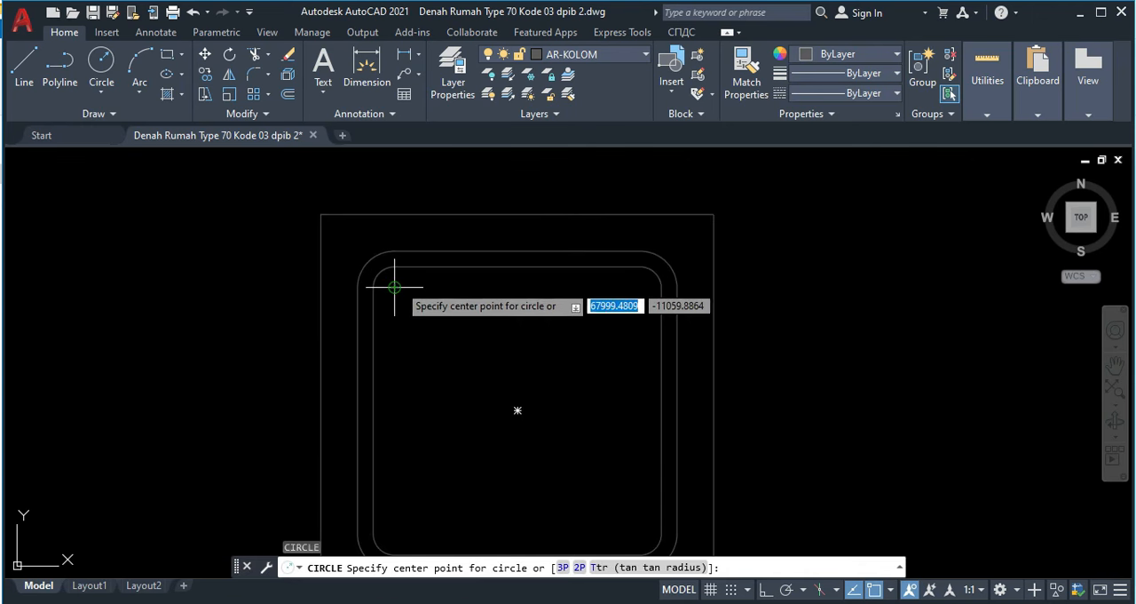
left_click(394, 285)
left_click(380, 271)
key("Return")
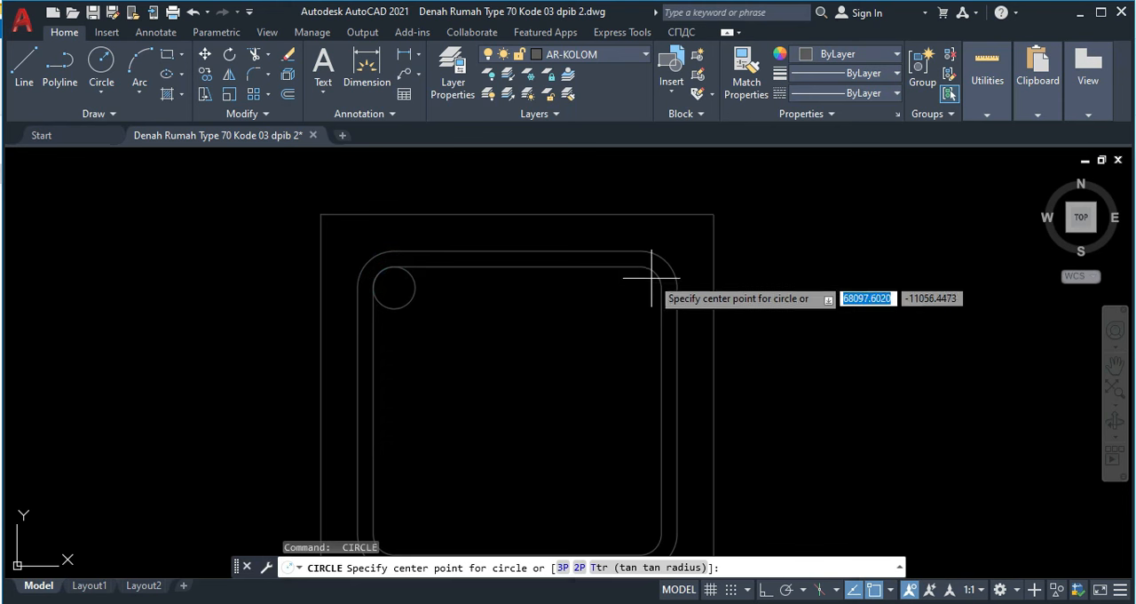
left_click(641, 287)
left_click(653, 271)
Step: Draw rebar circles of radius 8 in the stirrup's two lower corners, centred on the corner arcs
middle_click_drag(503, 376, 454, 249)
key("Return")
left_click(371, 406)
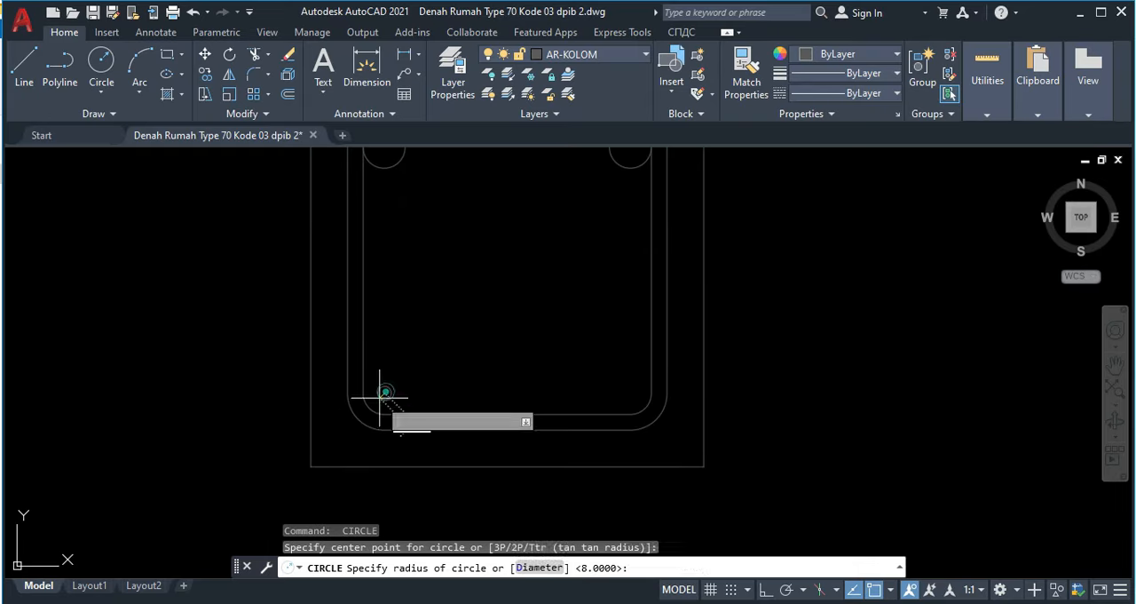
key("Return")
key("Return")
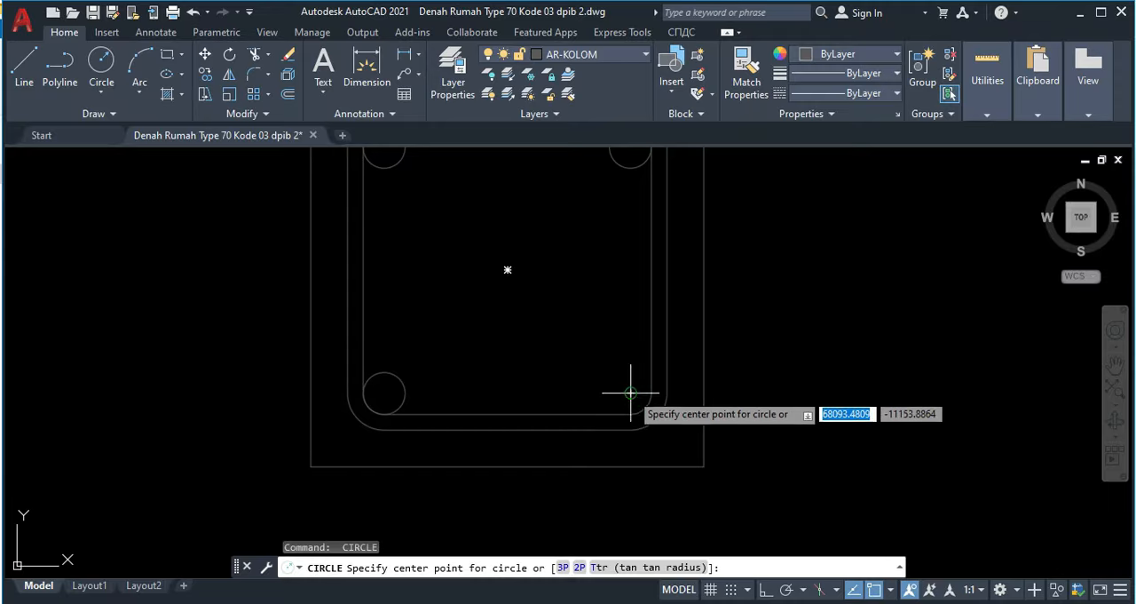
left_click(629, 391)
key("Return")
scroll(464, 370, "down", 2)
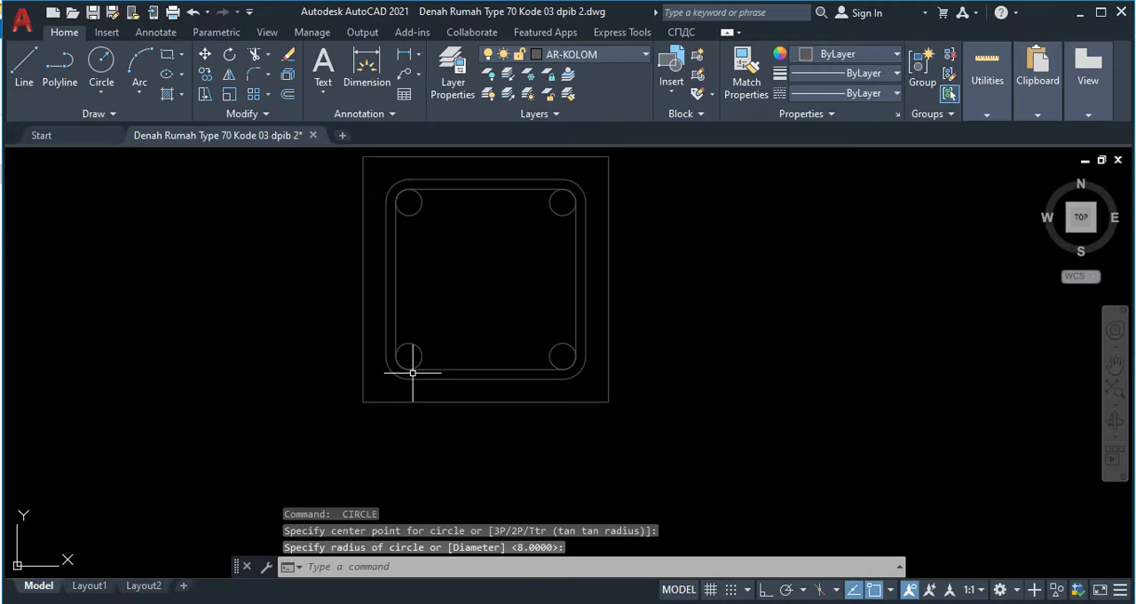
Step: Offset the lower-left rebar circle outward by 6
scroll(398, 350, "up", 3)
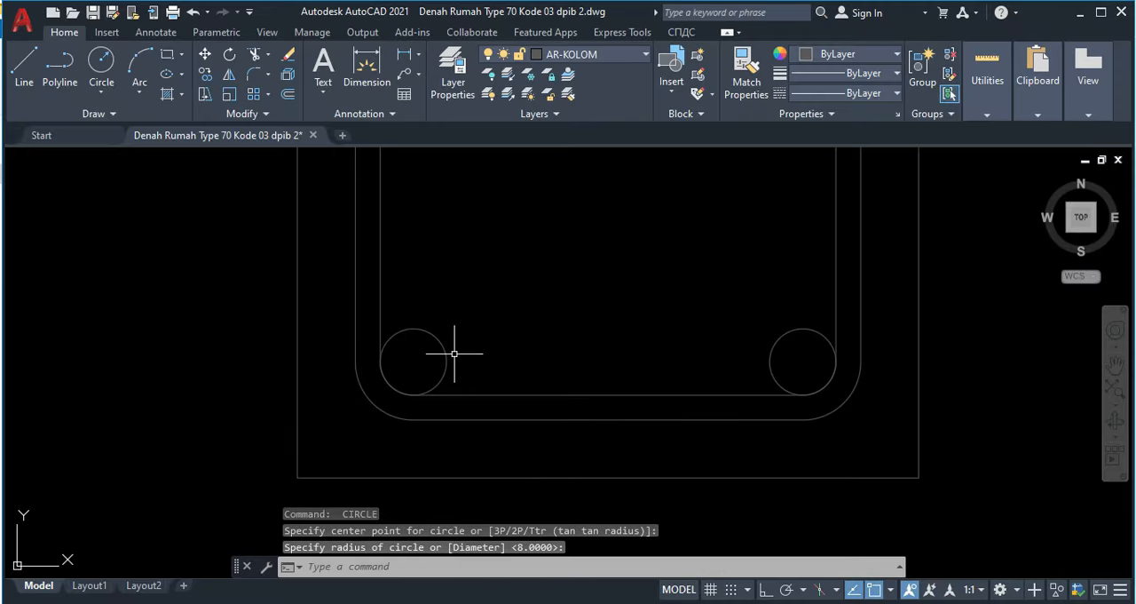
key("Escape")
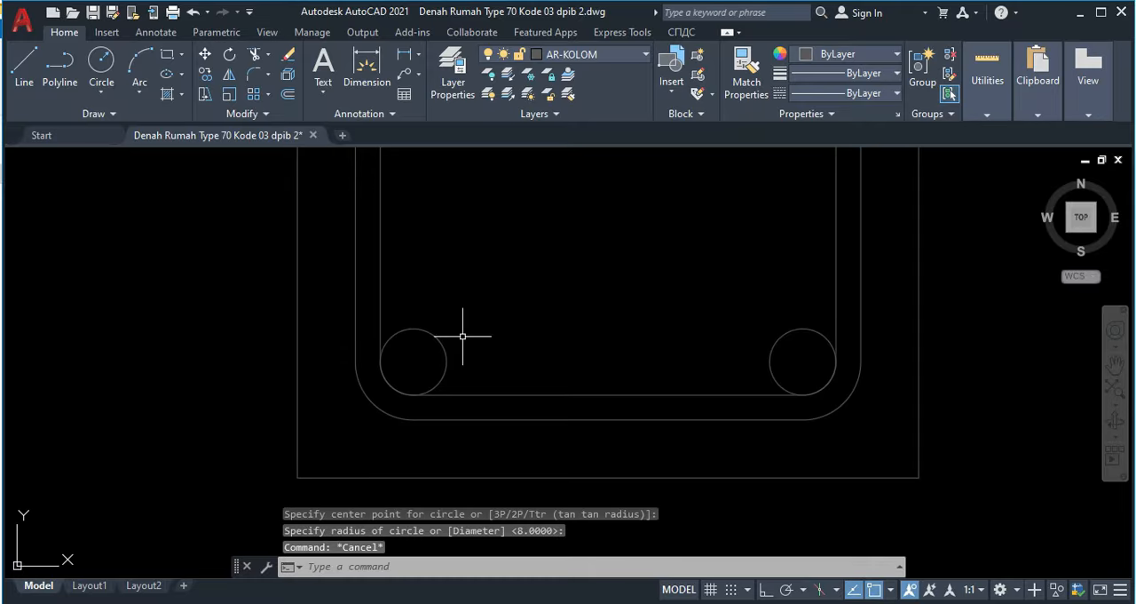
type("o")
key("Return")
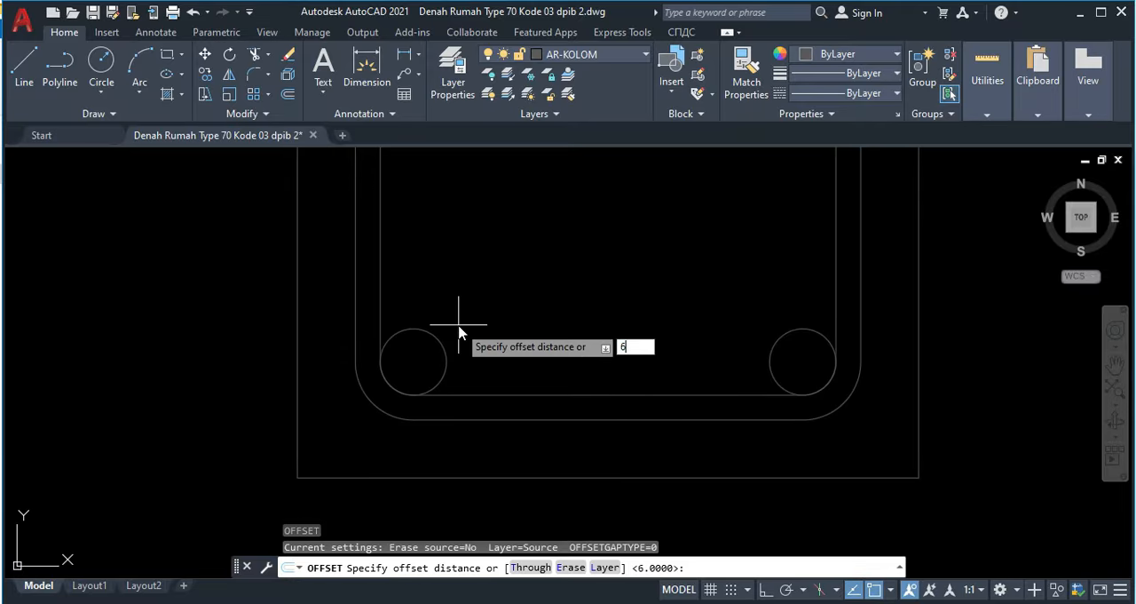
type("6")
key("Return")
left_click(434, 337)
left_click(422, 306)
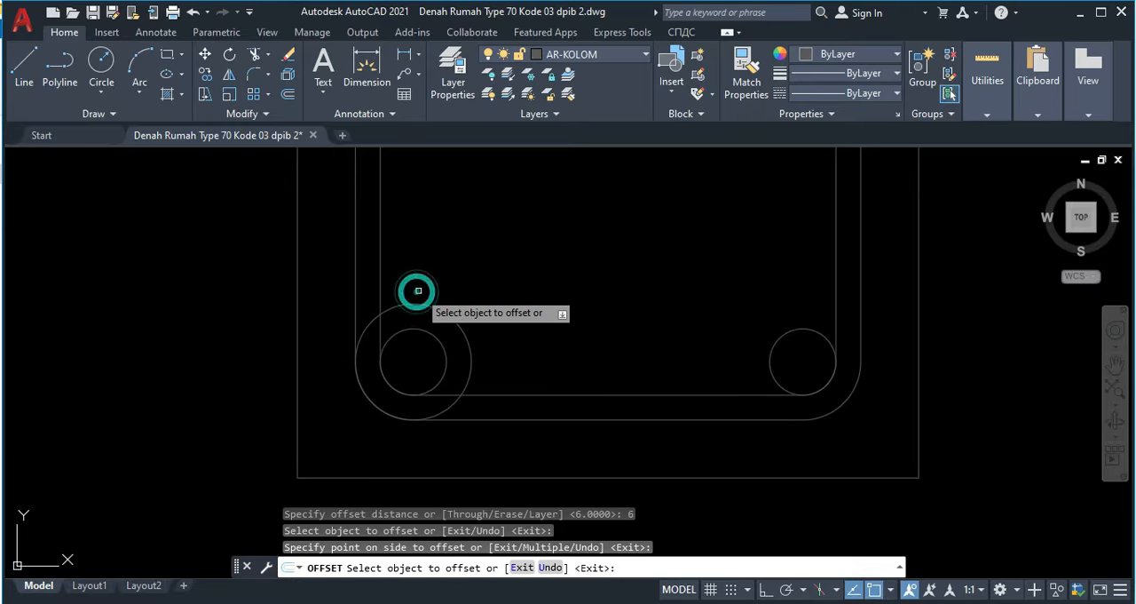
key("Escape")
Step: Draw a diagonal line 20 long from the lower-left corner arc's midpoint up through the rebar circle's centre
type("l")
key("Return")
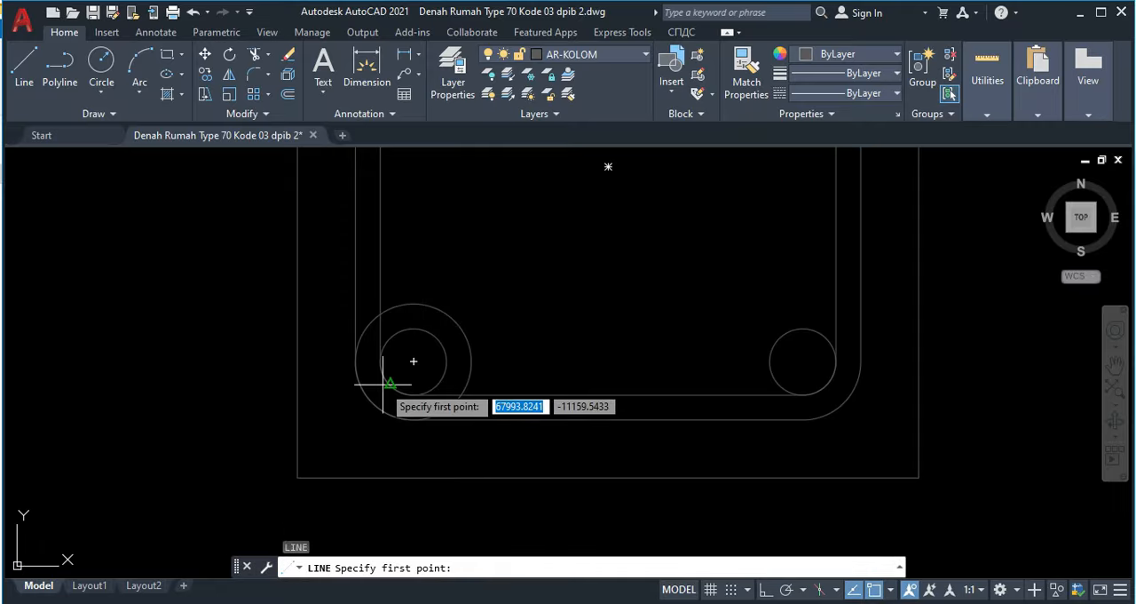
left_click(387, 381)
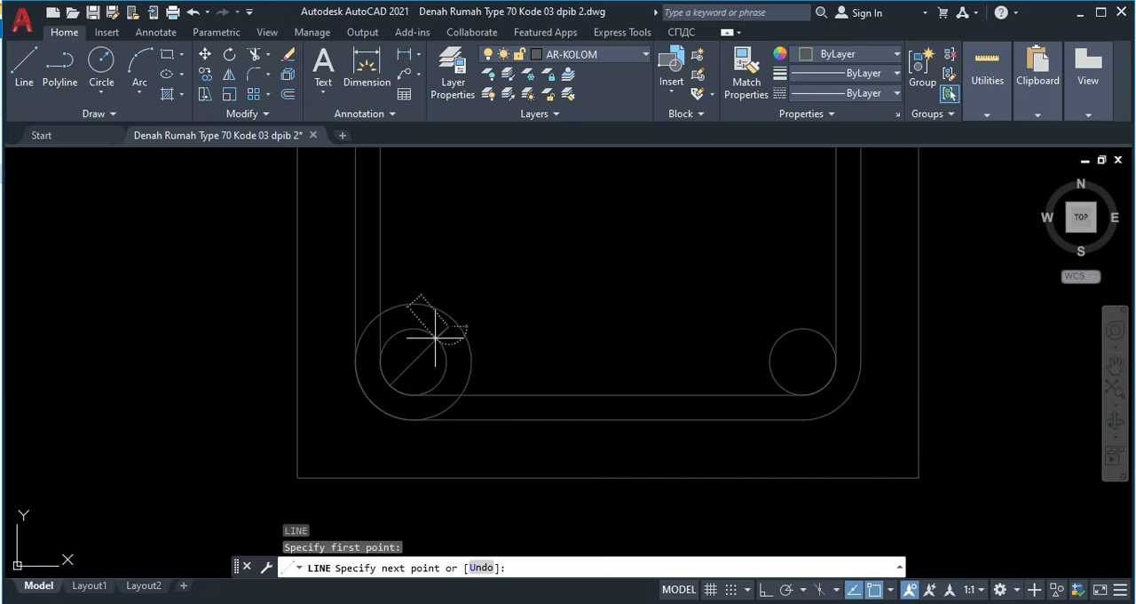
type("20")
key("Return")
key("Escape")
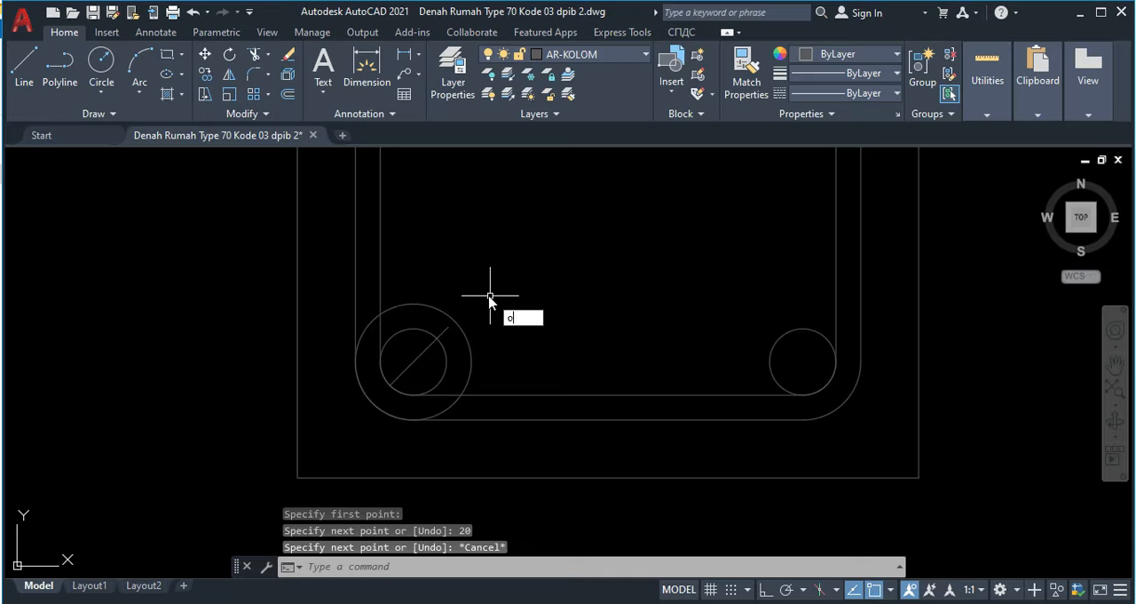
Step: Offset the diagonal line by 8 to both sides so the copies touch the rebar circle
key("Return")
key("Return")
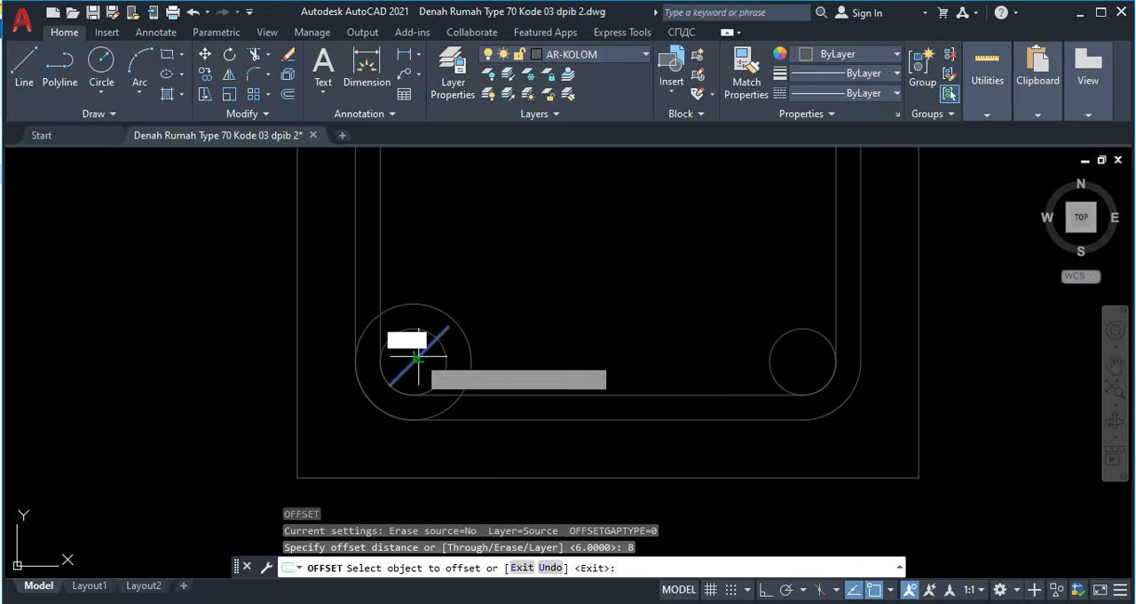
left_click(418, 358)
left_click(443, 385)
left_click(416, 361)
left_click(397, 326)
Step: Offset the two outer diagonal lines outward by 6, one on each side of the lower-left rebar
key("Return")
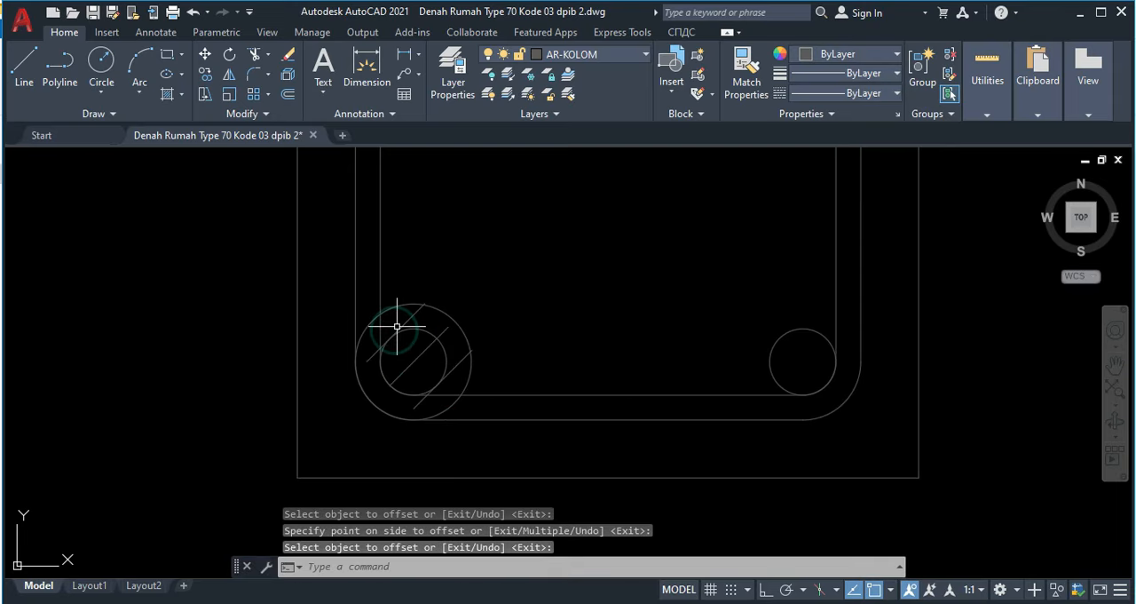
key("Return")
key("Return")
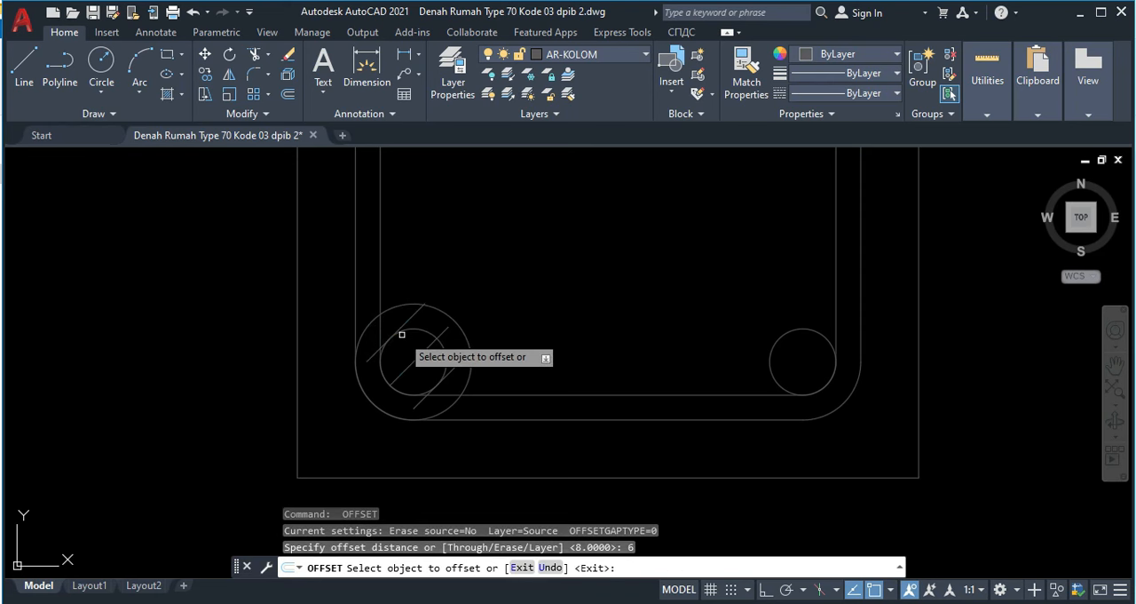
left_click(406, 321)
left_click(378, 286)
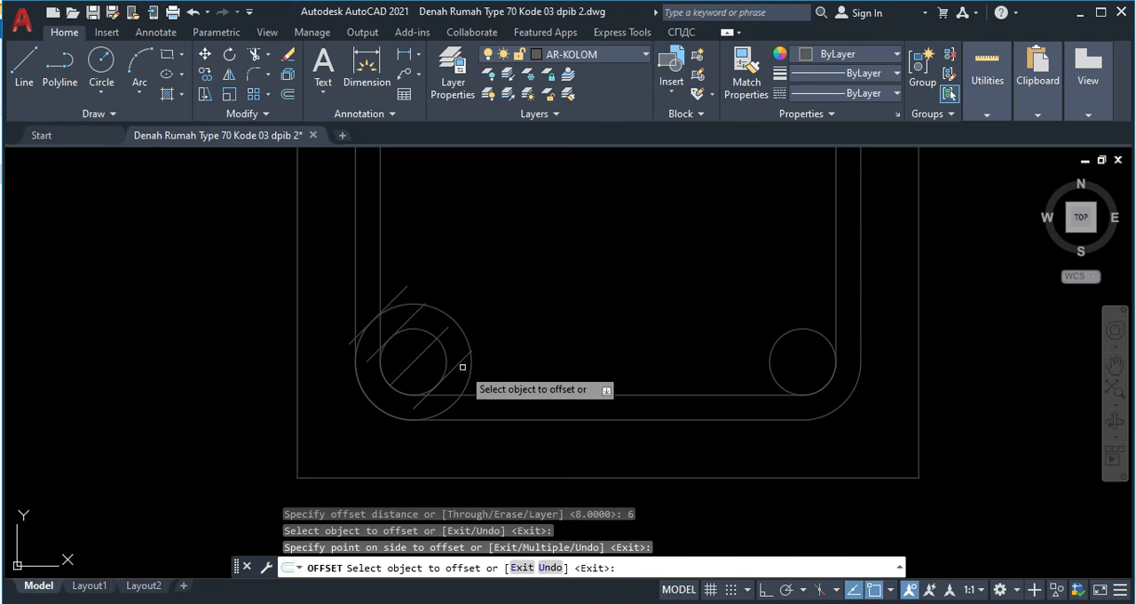
left_click(460, 364)
left_click(493, 373)
key("Escape")
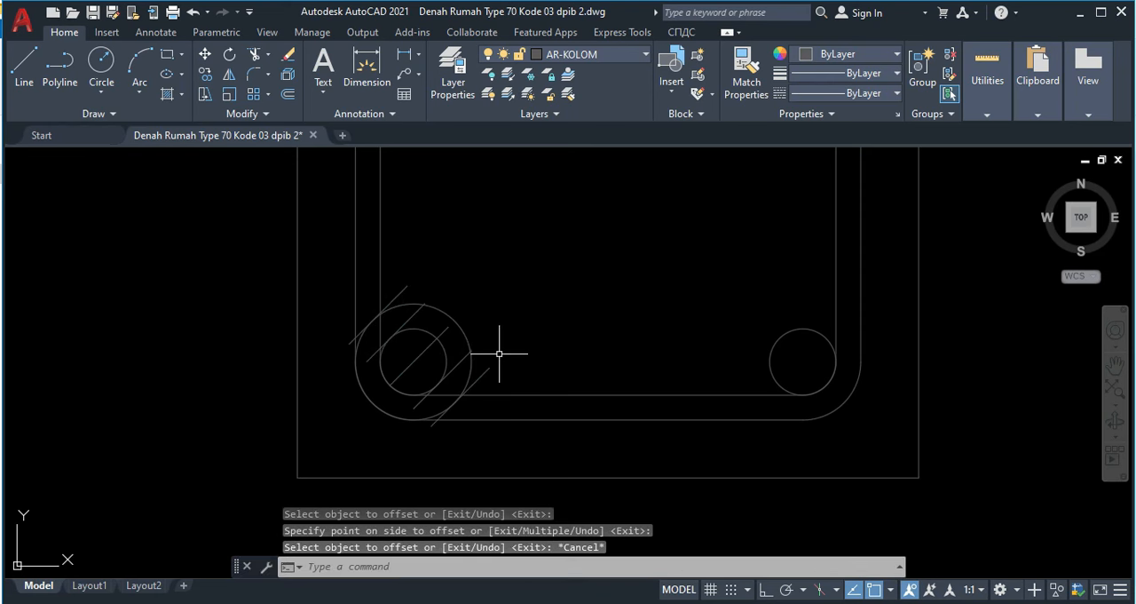
Step: Draw a short line closing the upper ends of the diagonal pair on the rebar's lower-right side
type("l")
key("Return")
scroll(495, 370, "up", 4)
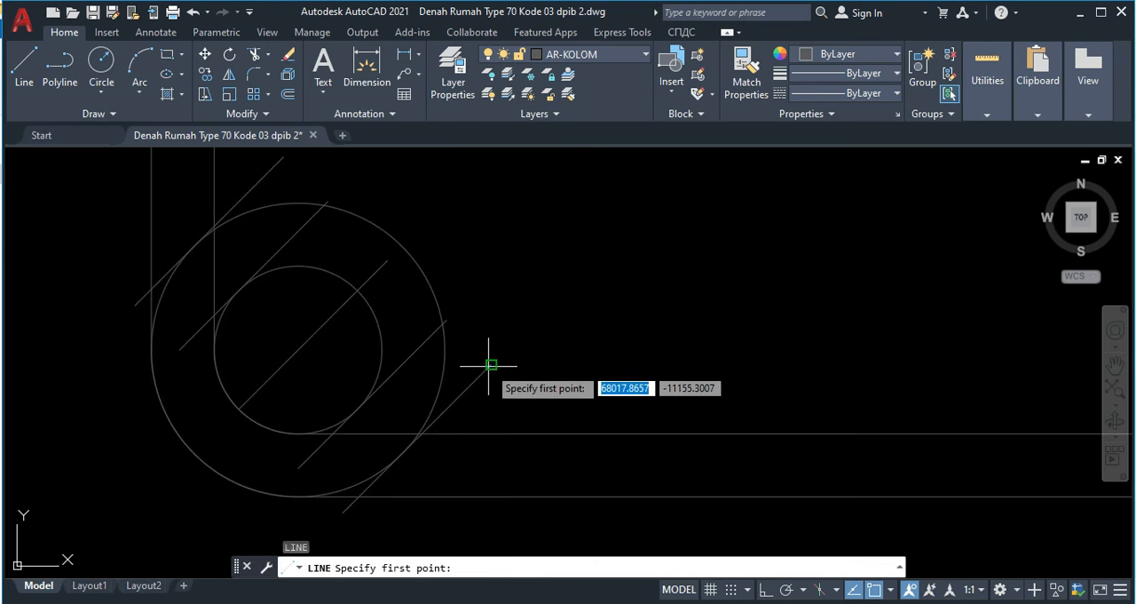
left_click(487, 364)
left_click(443, 323)
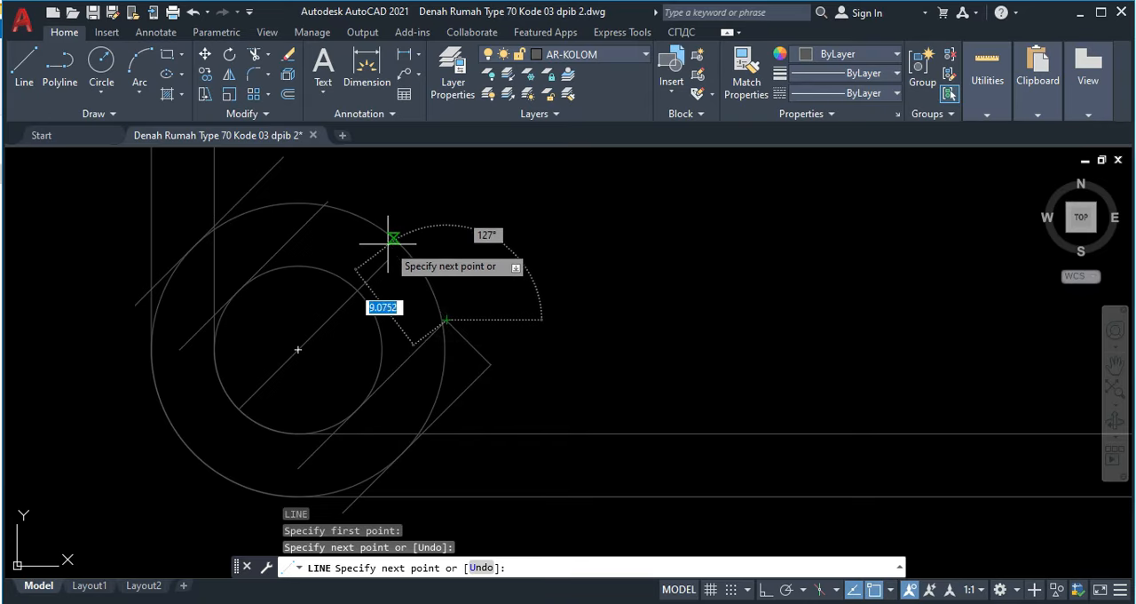
key("Return")
Step: Draw a short line closing the upper ends of the diagonal pair on the rebar's upper-left side
middle_click_drag(338, 198, 355, 274)
type("l")
key("Return")
left_click(342, 279)
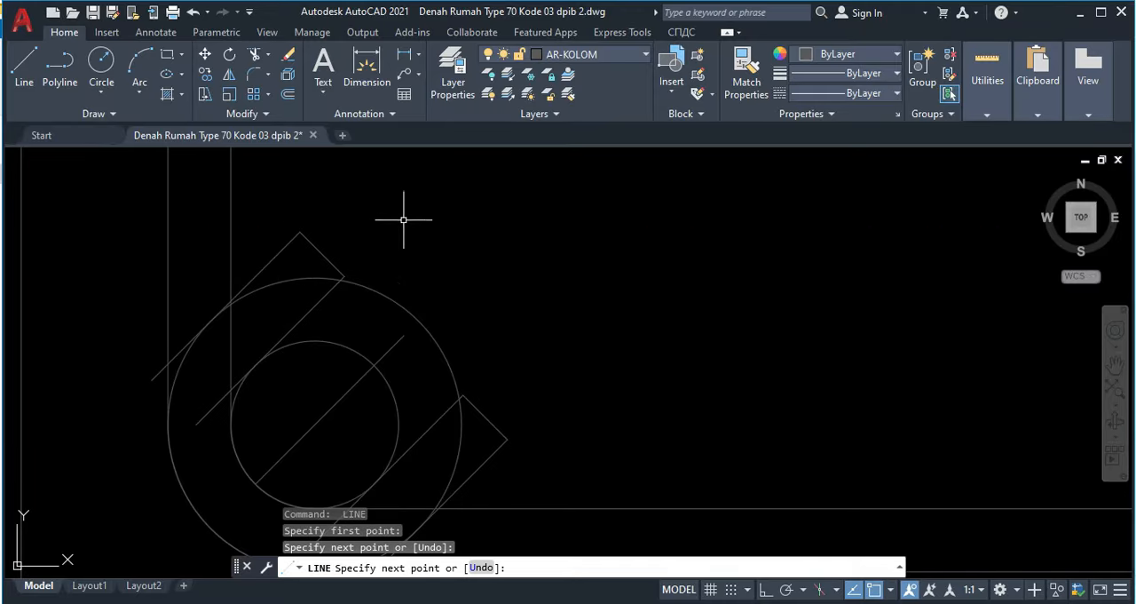
key("Escape")
Step: Trim the hook lines on the rebar's lower-right side where they cross the lower stirrup lines
scroll(451, 274, "down", 3)
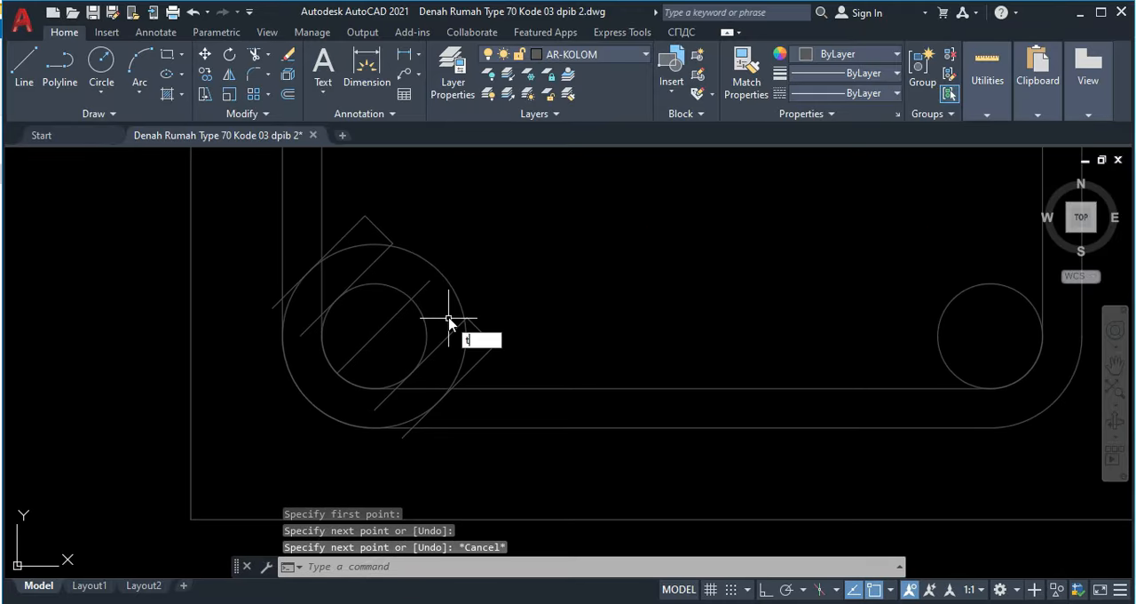
type("tr")
key("Return")
left_click(448, 408)
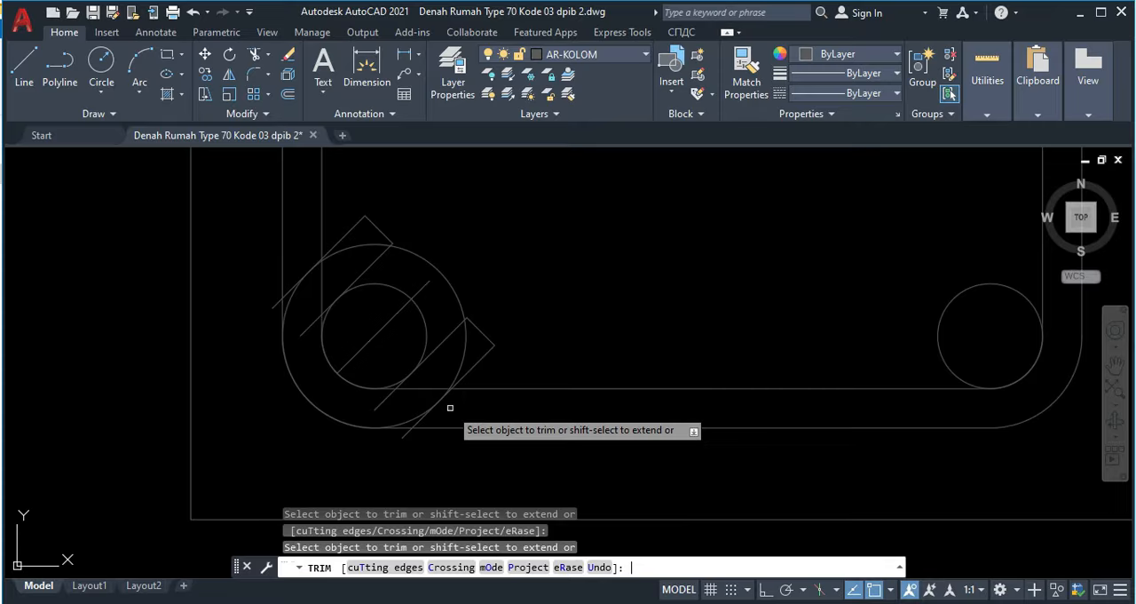
left_click(392, 403)
left_click(406, 407)
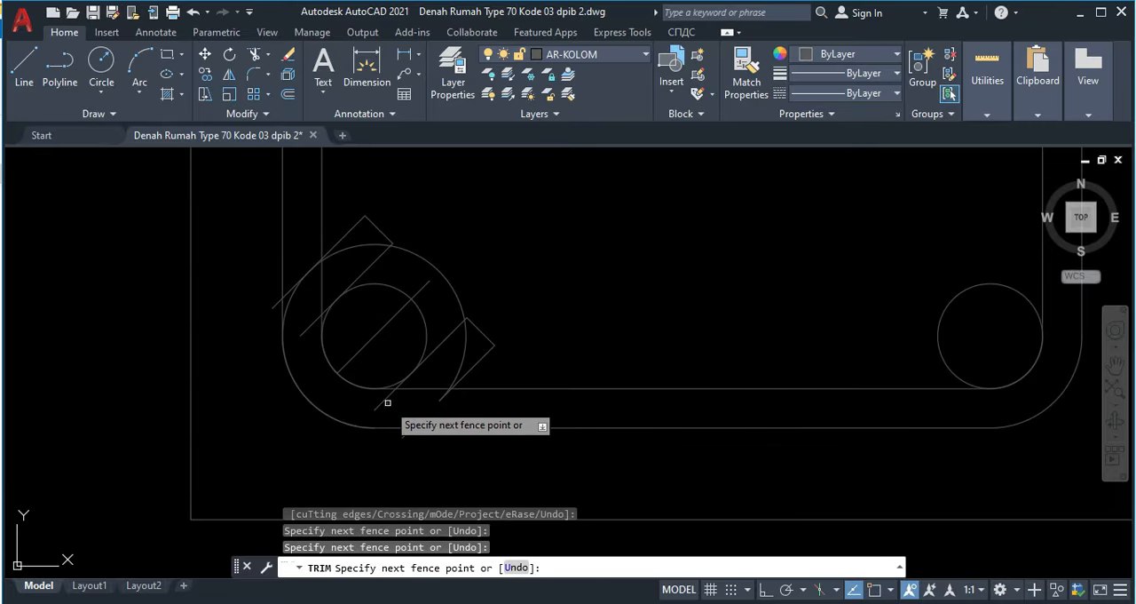
key("Return")
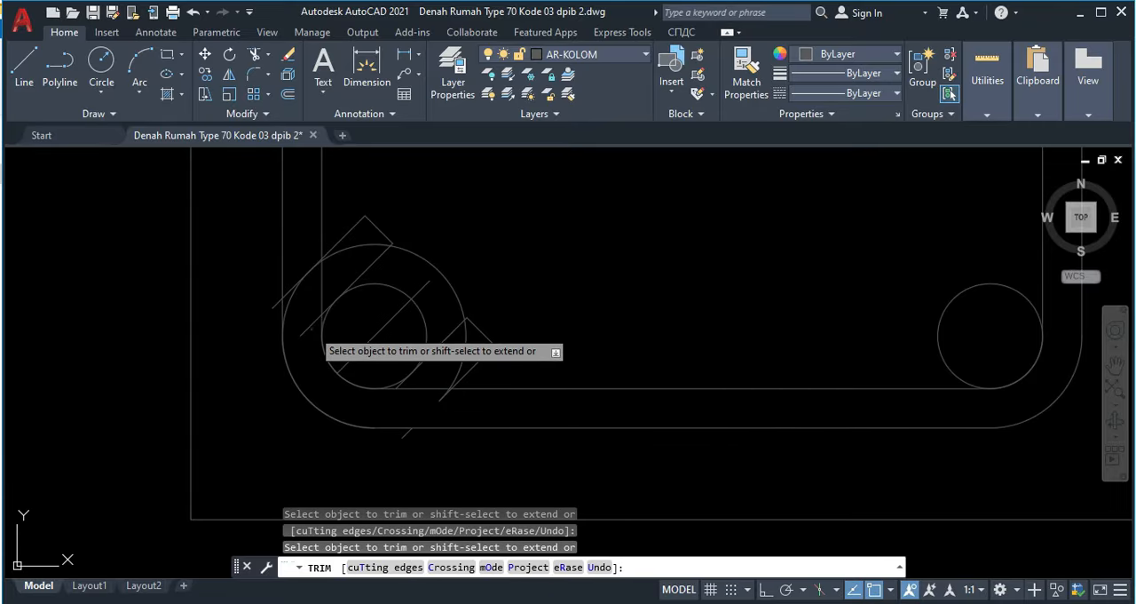
Step: Trim the inner stirrup line between the upper-left hook lines and the hook's inner tail beside the rebar
left_click(313, 312)
key("Return")
left_click(317, 296)
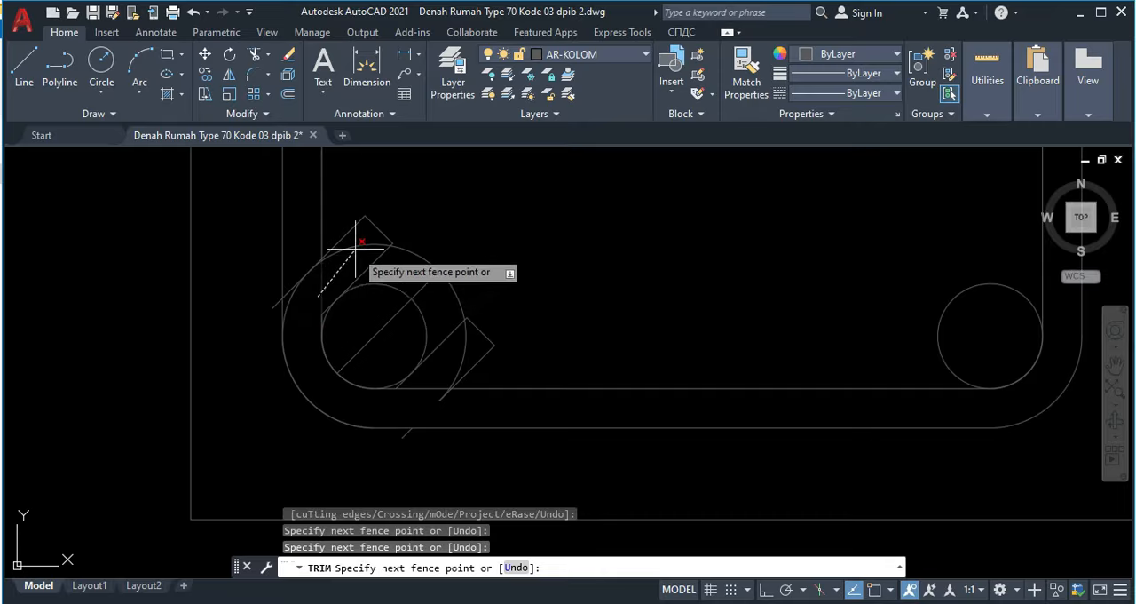
key("Return")
scroll(312, 317, "up", 4)
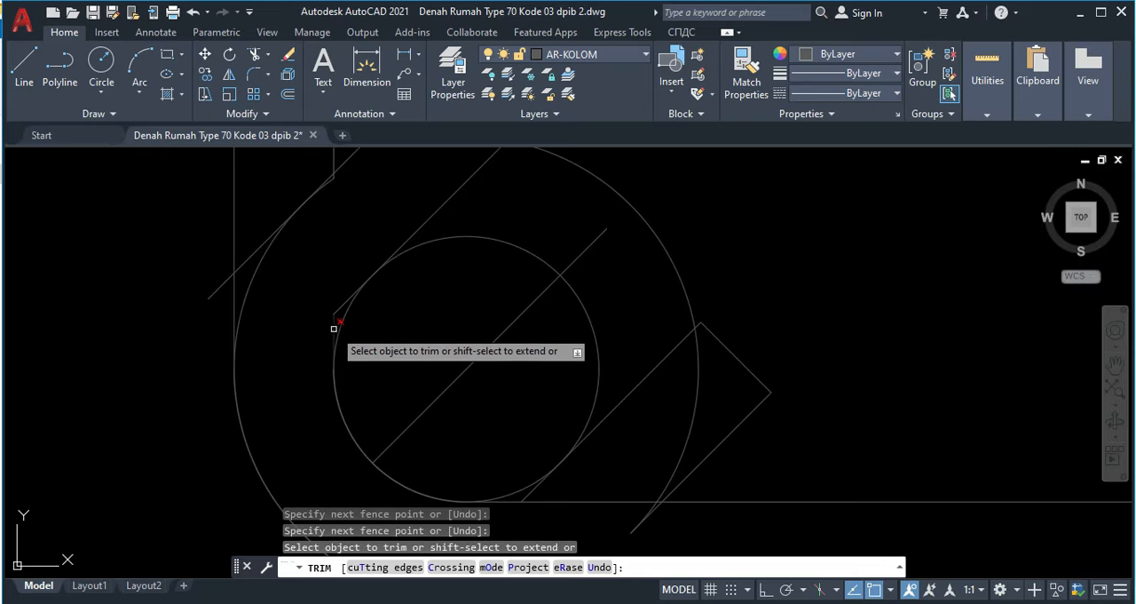
left_click(336, 310)
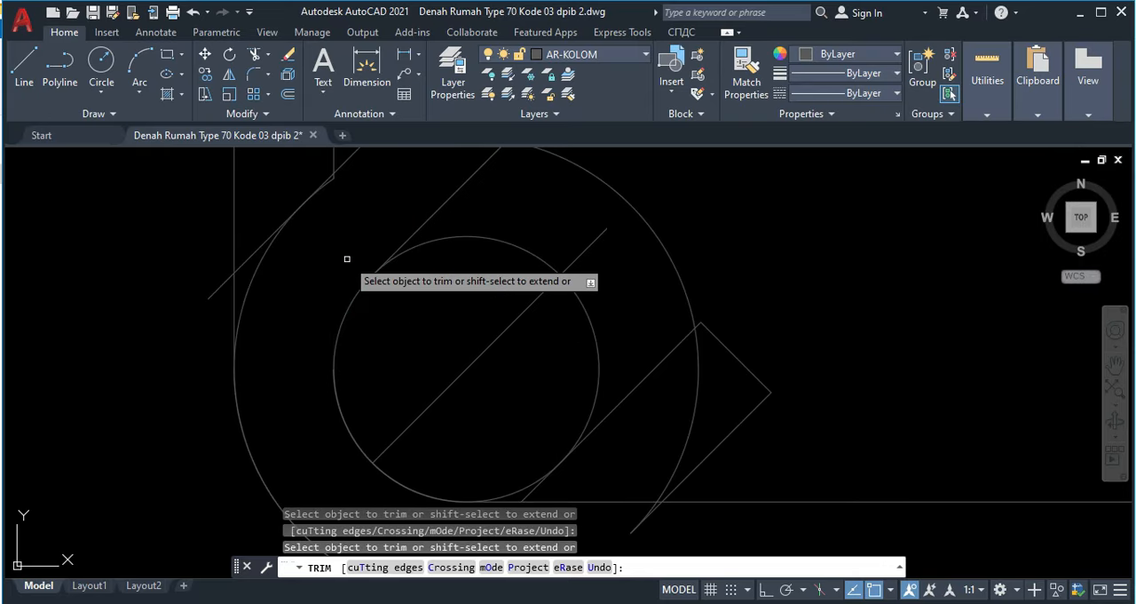
Step: Trim the remaining overlaps and the outer line's tail where the upper-left hook meets the stirrup's left side
scroll(337, 175, "up", 4)
left_click(328, 175)
left_click(322, 186)
left_click(51, 458)
left_click(39, 437)
left_click(119, 400)
left_click(124, 358)
Step: Trim the leftover tail below the stirrup and the outer circle's arc crossing the lower-right hook
scroll(275, 360, "down", 4)
middle_click_drag(281, 362, 226, 205)
left_click(486, 367)
left_click(472, 365)
left_click(380, 470)
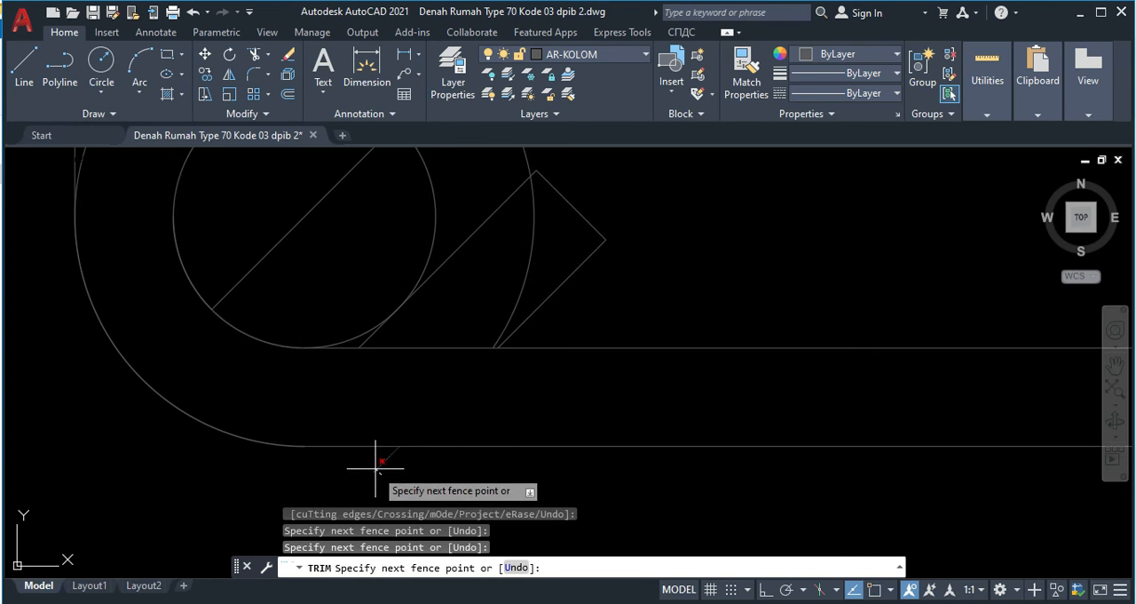
left_click(376, 468)
middle_click_drag(499, 274, 440, 335)
left_click(479, 302)
middle_click_drag(479, 302, 473, 387)
key("Escape")
Step: Delete the diagonal construction line and the leftover outer arc between the two hooks
middle_click_drag(362, 239, 375, 300)
left_click(375, 304)
left_click(365, 302)
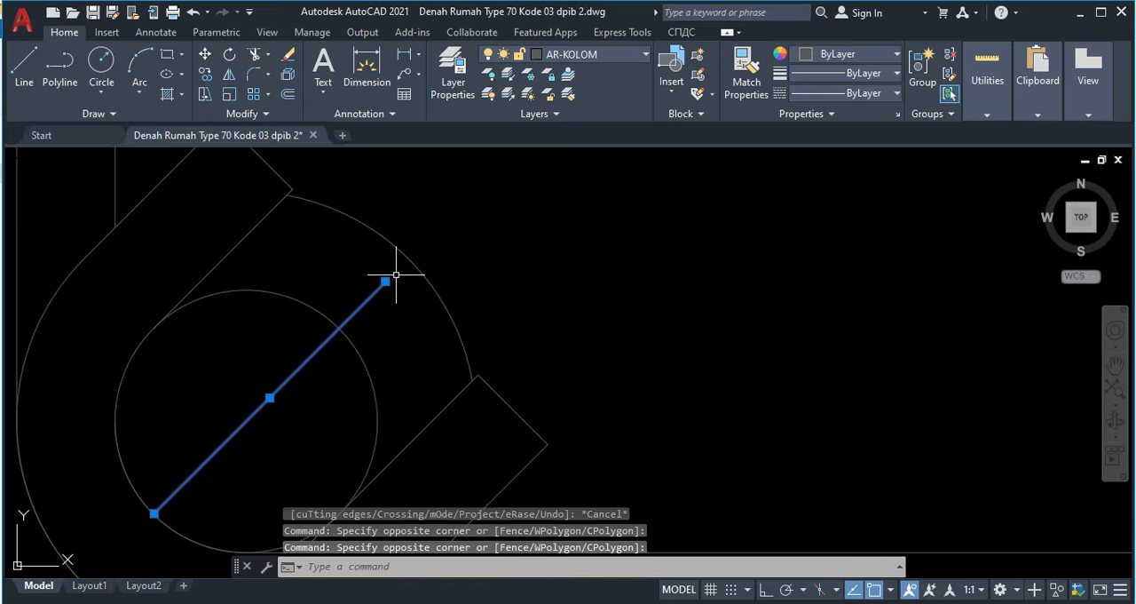
left_click(429, 296)
key("Delete")
Step: Move the whole stirrup, its hooks and the four corner rebars to the AR-ARSIR layer
scroll(438, 281, "down", 5)
middle_click_drag(466, 348, 460, 424)
left_click(335, 165)
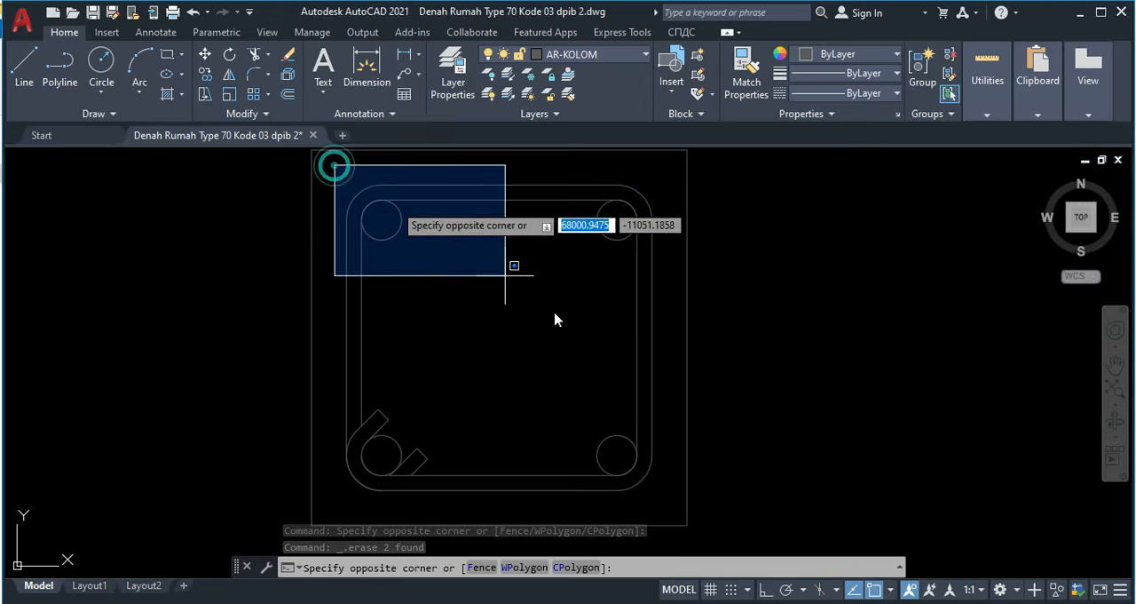
left_click(661, 503)
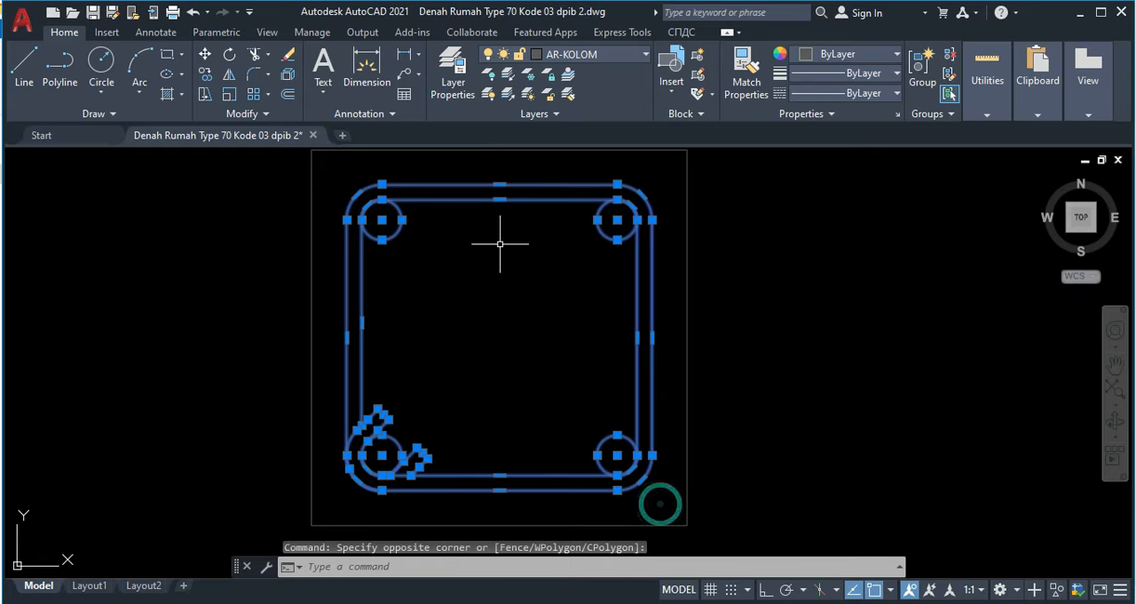
left_click(599, 61)
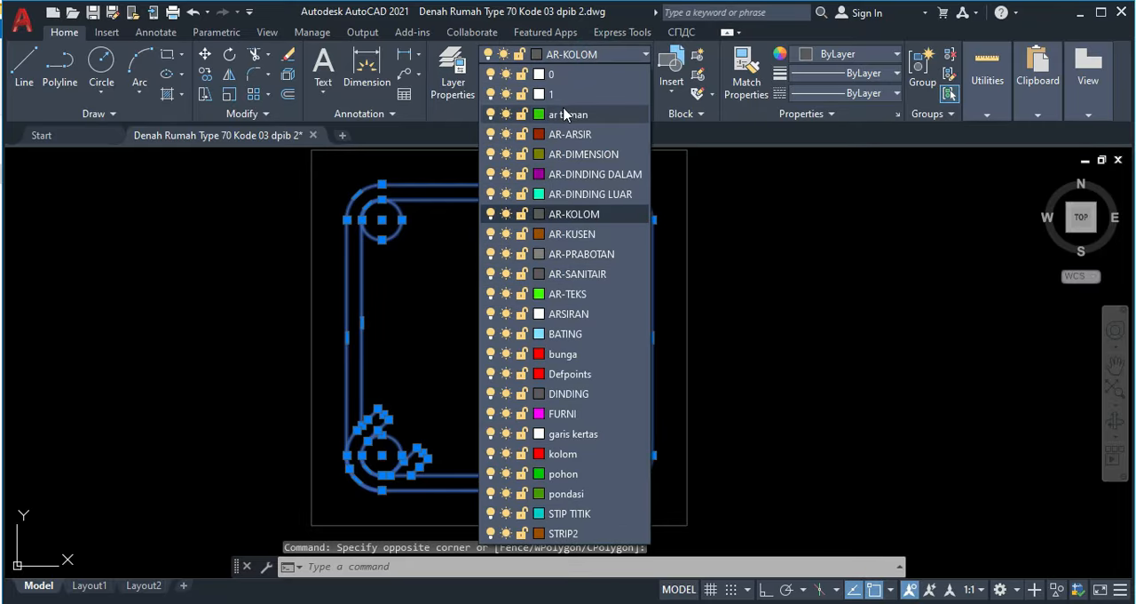
left_click(591, 134)
key("Escape")
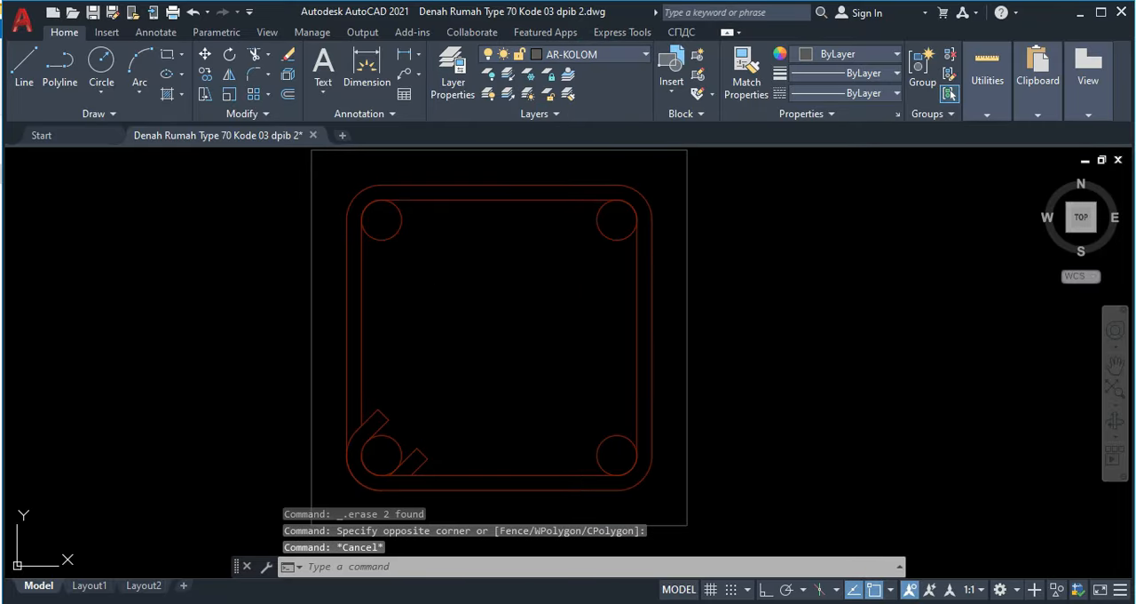
Step: Start a hatch on the AR-ARSIR layer with the AR-CONC pattern
type("h")
key("Return")
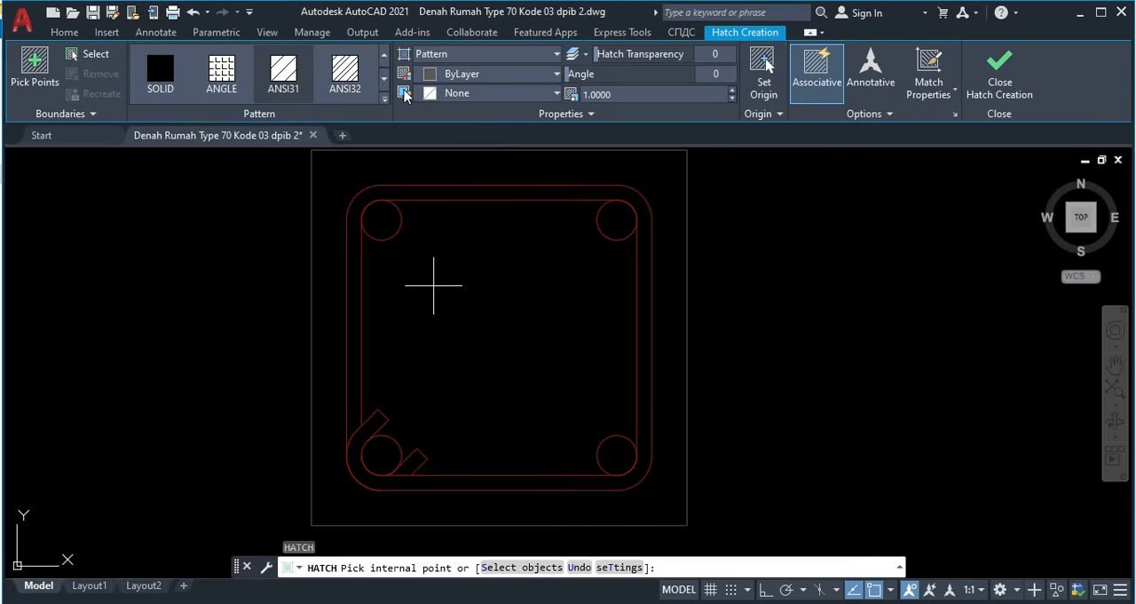
left_click(590, 113)
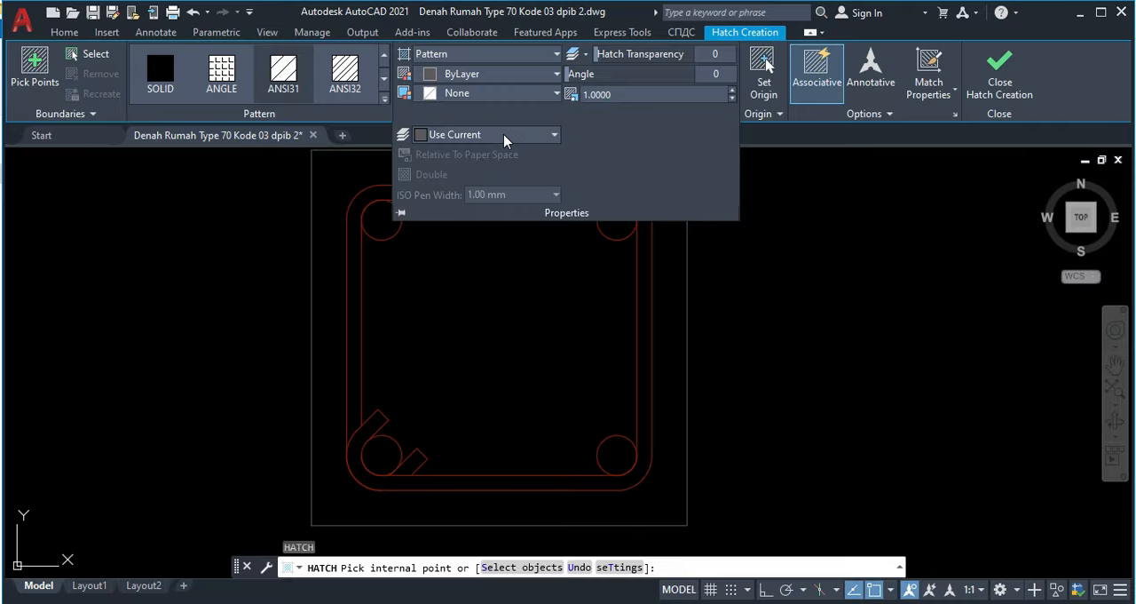
left_click(504, 137)
left_click(466, 241)
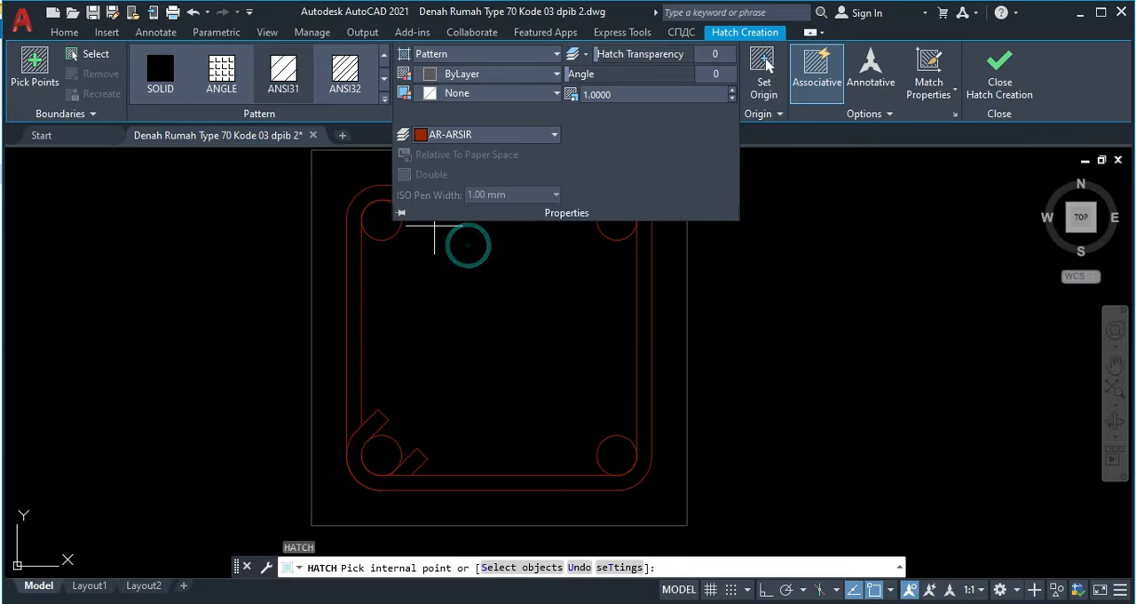
left_click(385, 102)
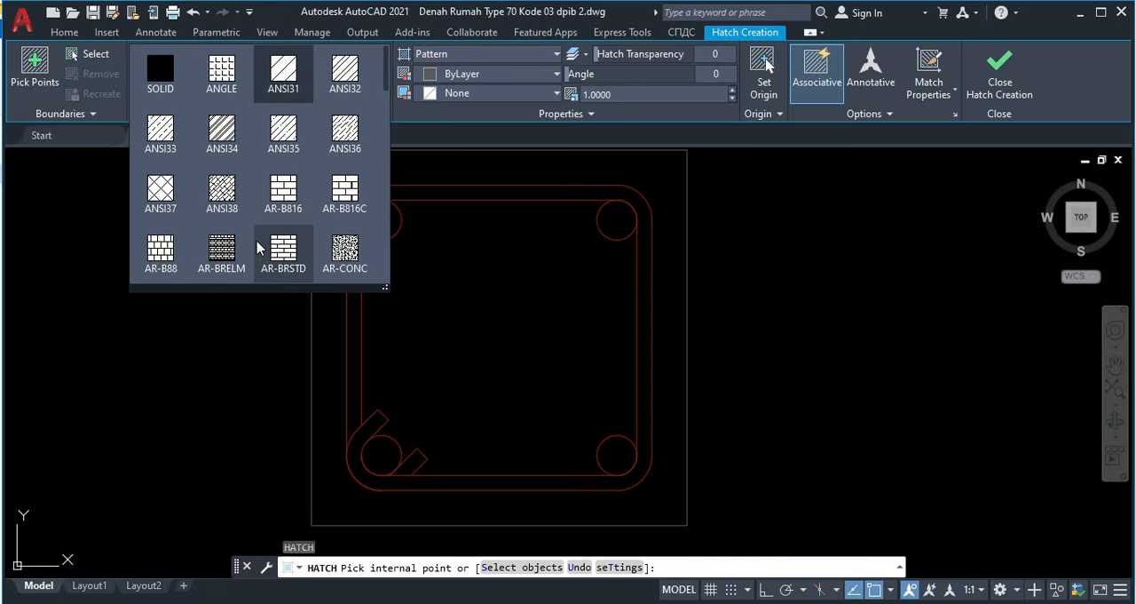
left_click(345, 248)
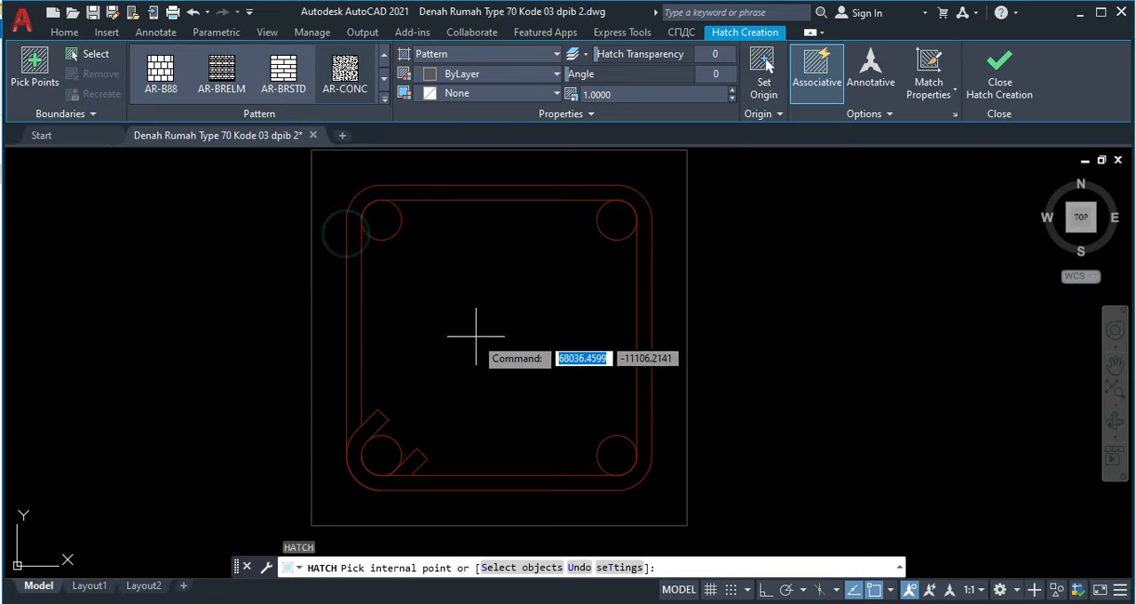
Step: Hatch the area inside the stirrup around the rebars at scale 6 and finish the hatch
left_click(547, 291)
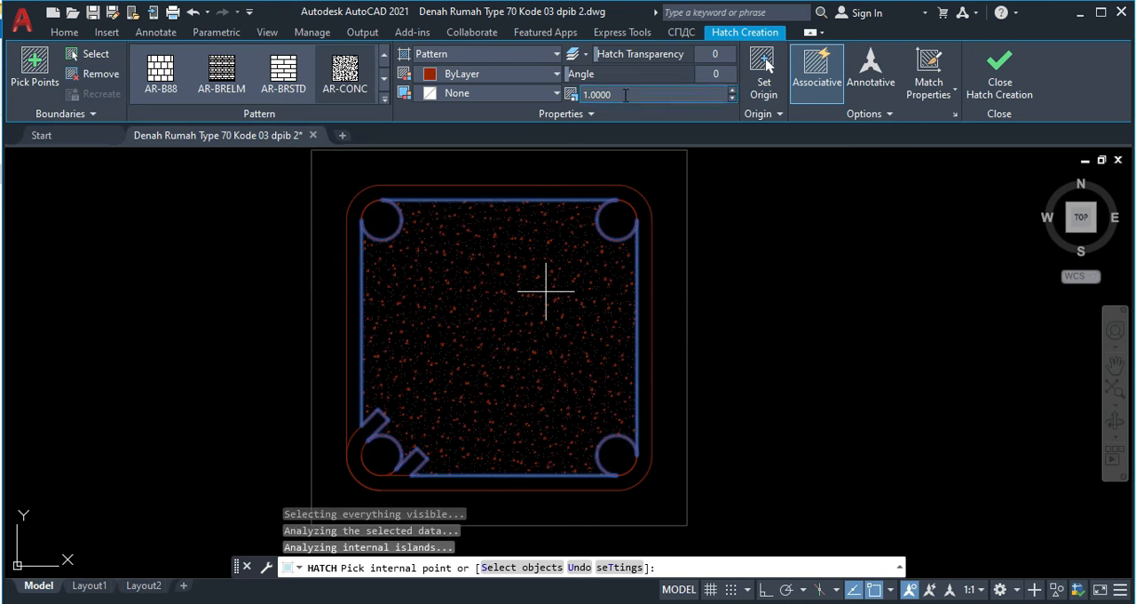
type("10")
key("Return")
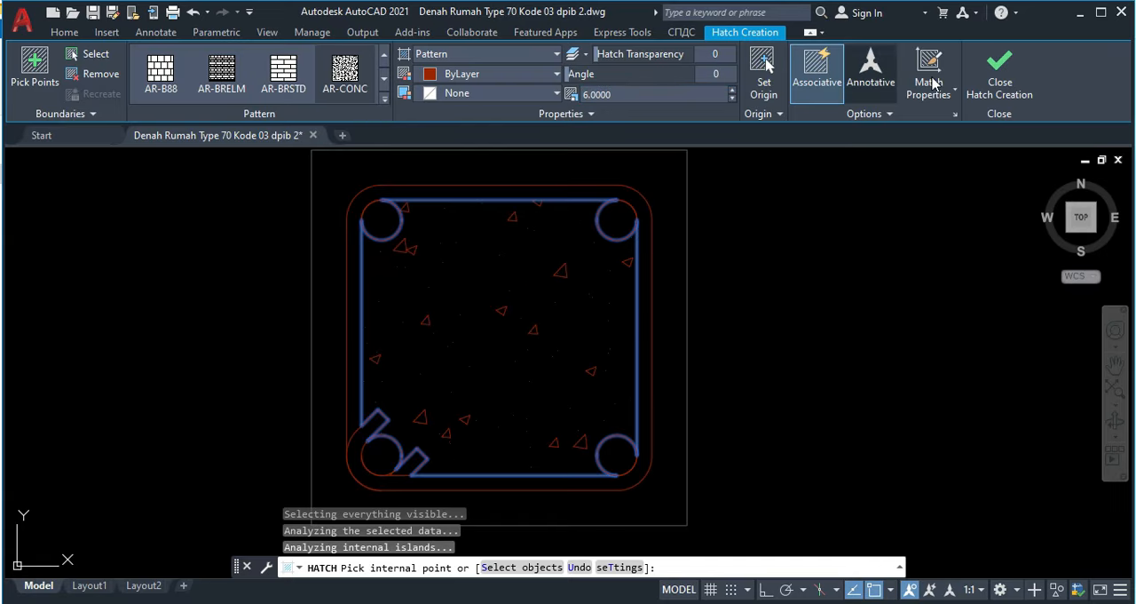
left_click(1000, 71)
Step: Copy the finished ring beam section from its upper midpoint to the top of the section's left wall axis
scroll(577, 282, "down", 2)
middle_click_drag(552, 313, 545, 317)
scroll(539, 314, "down", 1)
middle_click_drag(773, 365, 394, 269)
scroll(405, 269, "down", 2)
middle_click_drag(463, 275, 502, 291)
scroll(316, 241, "up", 2)
left_click(312, 226)
left_click(480, 351)
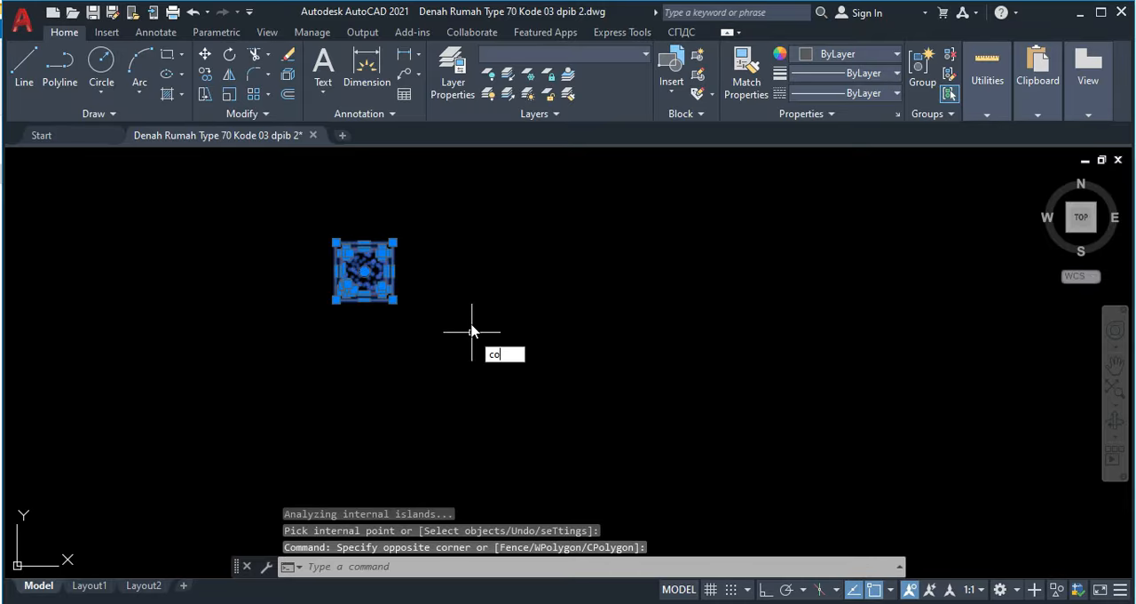
key("Return")
left_click(363, 241)
scroll(744, 322, "down", 2)
middle_click_drag(742, 322, 136, 232)
left_click(493, 210)
Step: Place further ring beam copies at the tops of the middle and right wall axes and end the copying
scroll(643, 269, "down", 2)
middle_click_drag(643, 269, 293, 251)
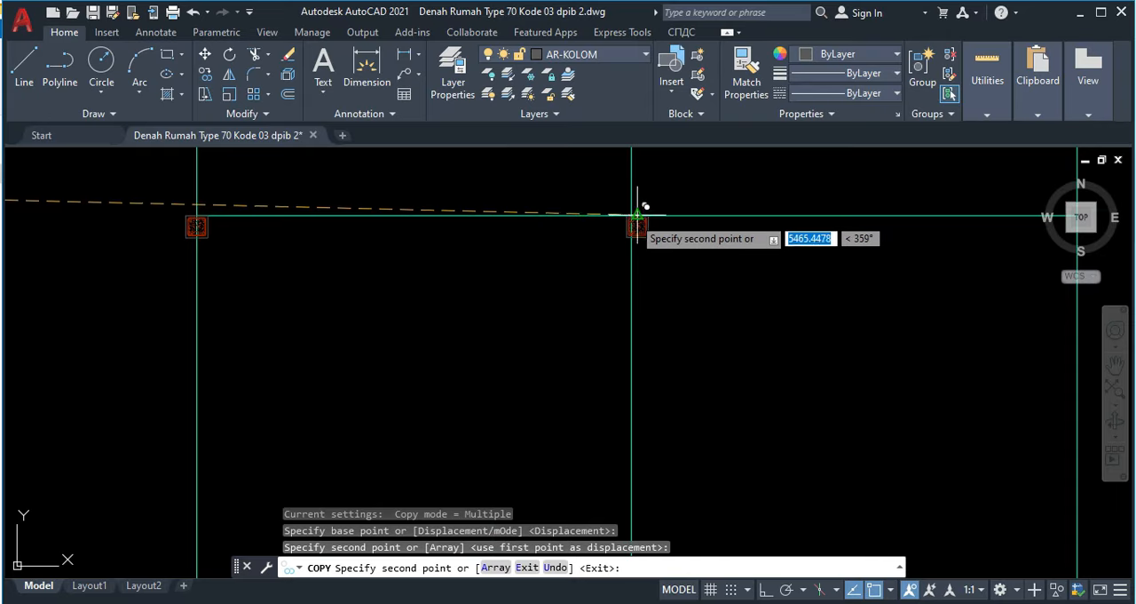
left_click(638, 214)
middle_click_drag(757, 243, 342, 265)
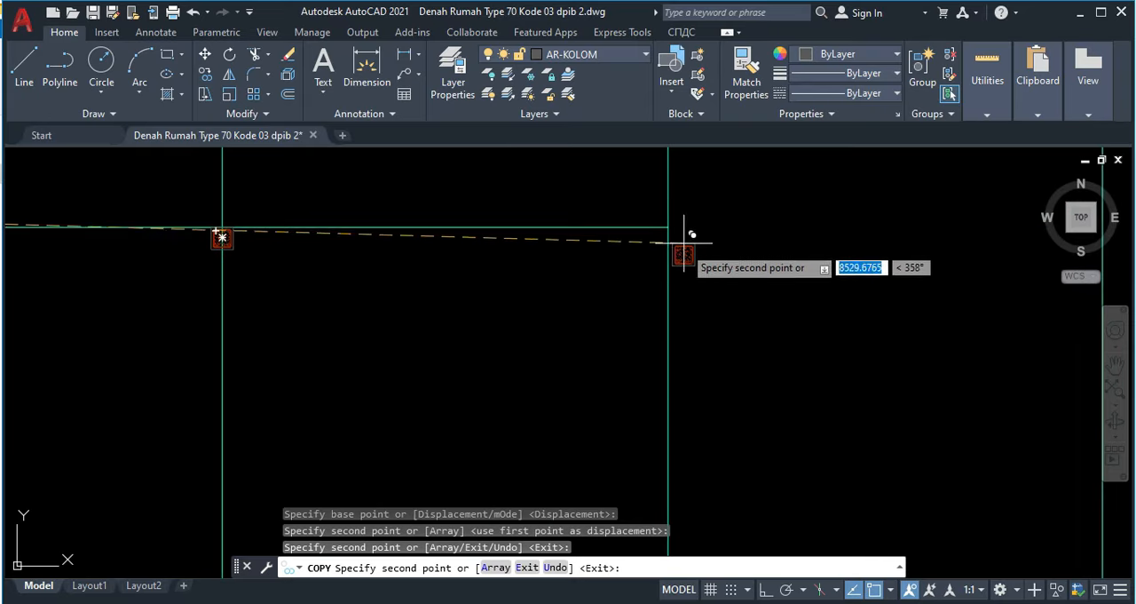
left_click(669, 229)
middle_click_drag(479, 292, 615, 295)
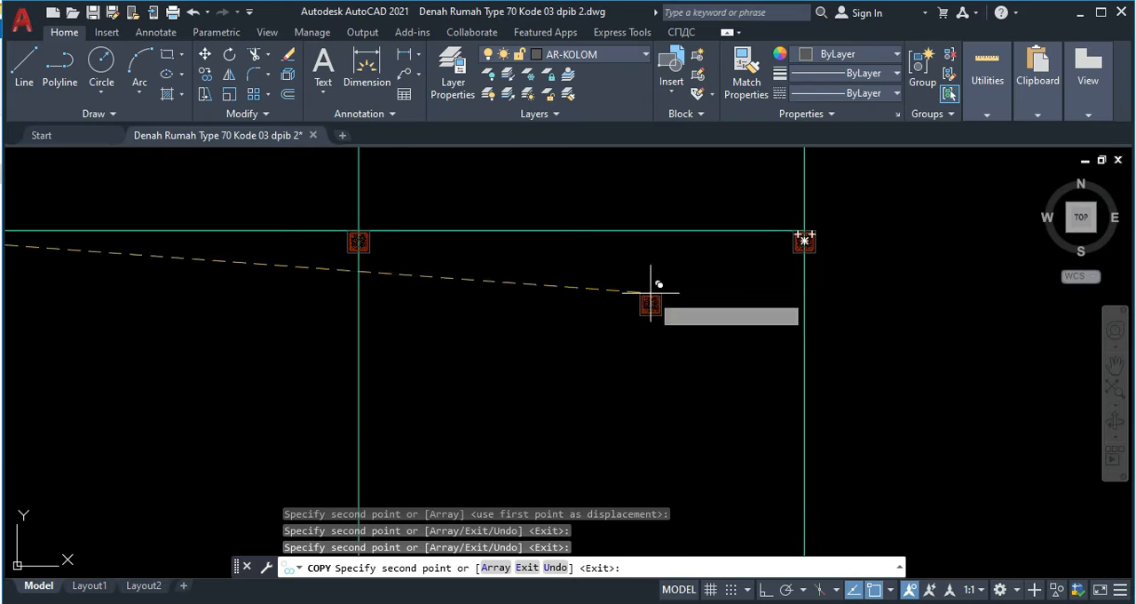
key("Escape")
Step: Examine the floor plan around the vertical hatched wall beside the 0.70 door
middle_click_drag(308, 307, 685, 232)
scroll(667, 250, "down", 2)
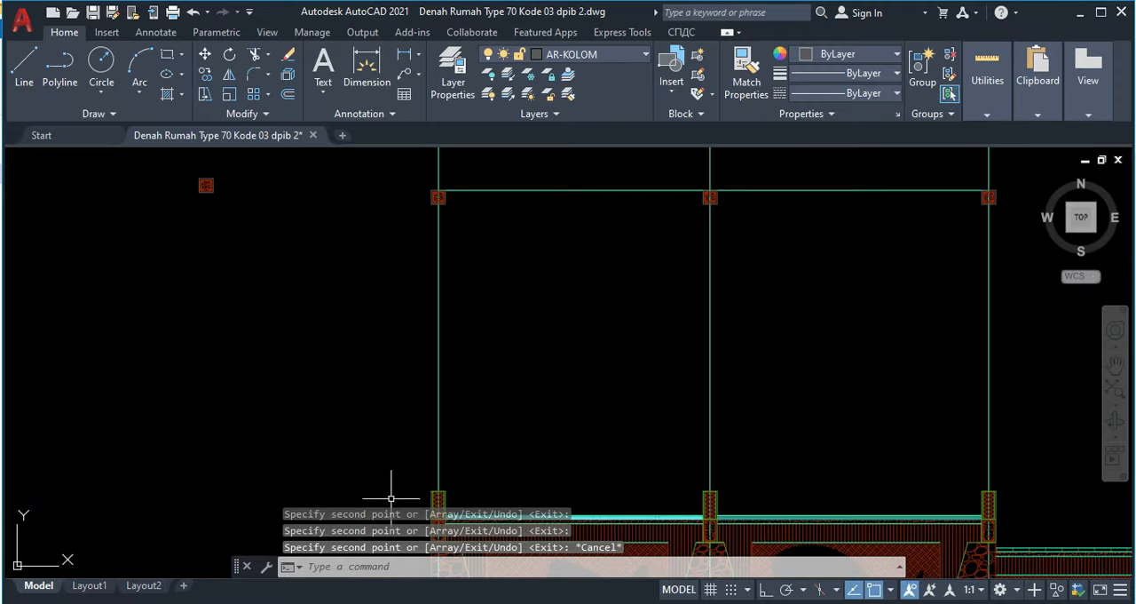
scroll(426, 324, "down", 2)
scroll(433, 252, "up", 4)
scroll(355, 259, "down", 8)
middle_click_drag(334, 256, 383, 452)
scroll(440, 244, "down", 2)
middle_click_drag(439, 244, 405, 496)
scroll(429, 242, "up", 4)
scroll(389, 229, "up", 4)
middle_click_drag(389, 229, 356, 391)
scroll(390, 266, "up", 4)
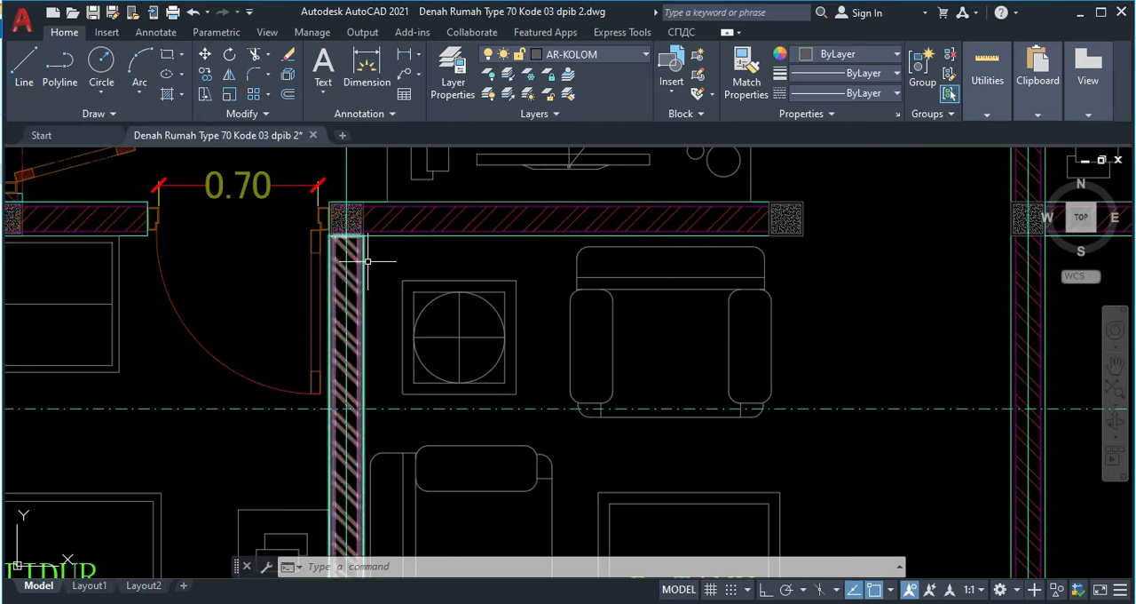
left_click(372, 263)
left_click(351, 244)
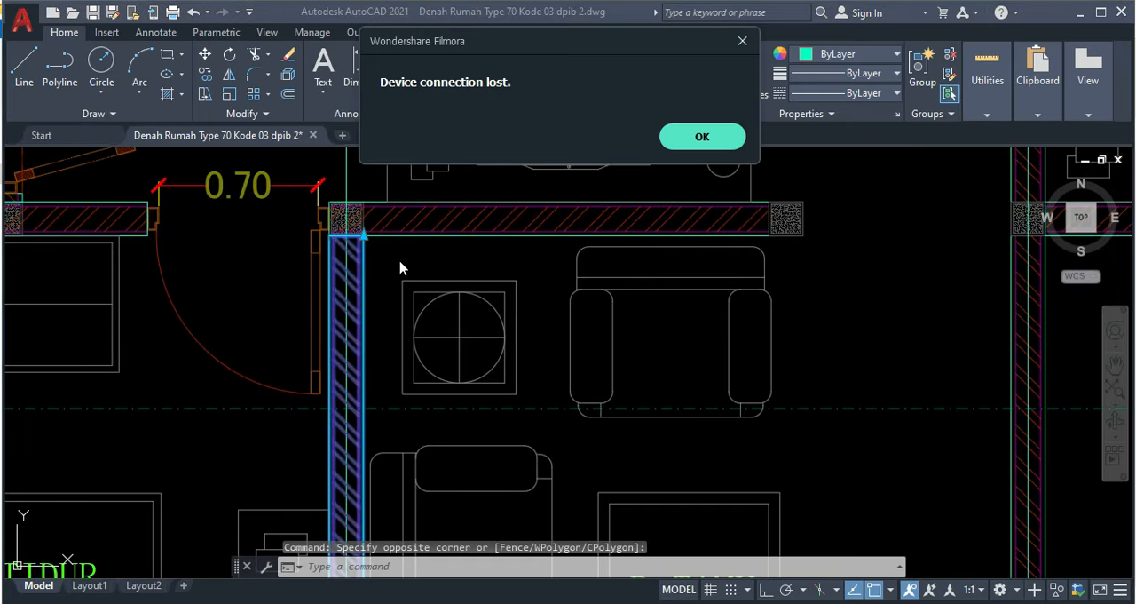
scroll(413, 261, "up", 3)
scroll(388, 261, "down", 6)
scroll(376, 259, "up", 3)
scroll(374, 256, "up", 4)
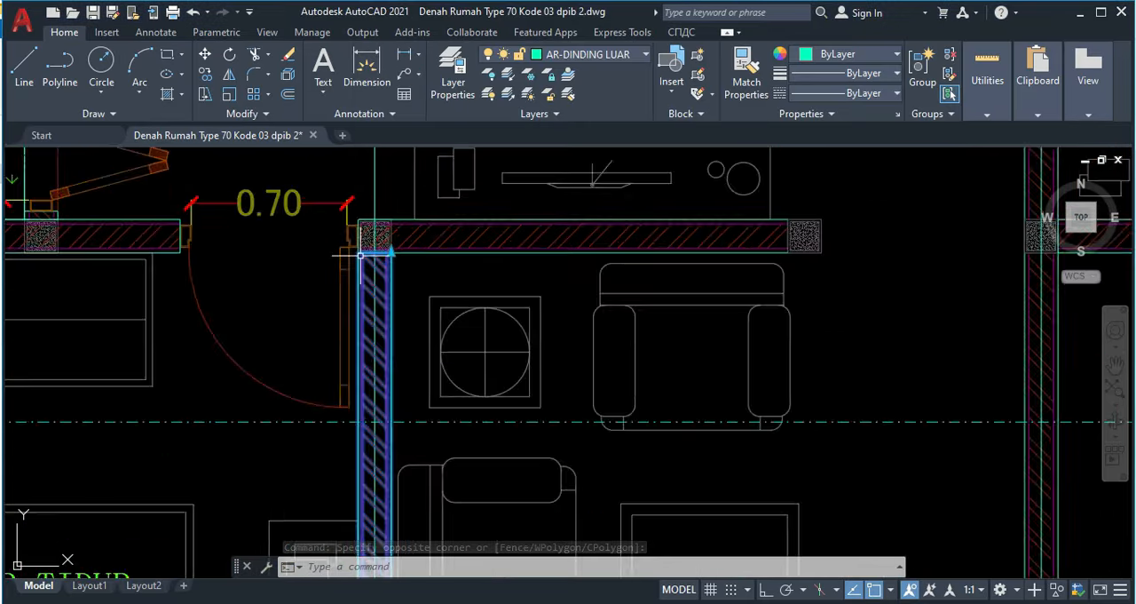
key("Escape")
Step: Copy the vertical hatched plan wall beside the 0.70 door from its upper midpoint to the underside of the left ring beam
left_click(426, 281)
left_click(410, 268)
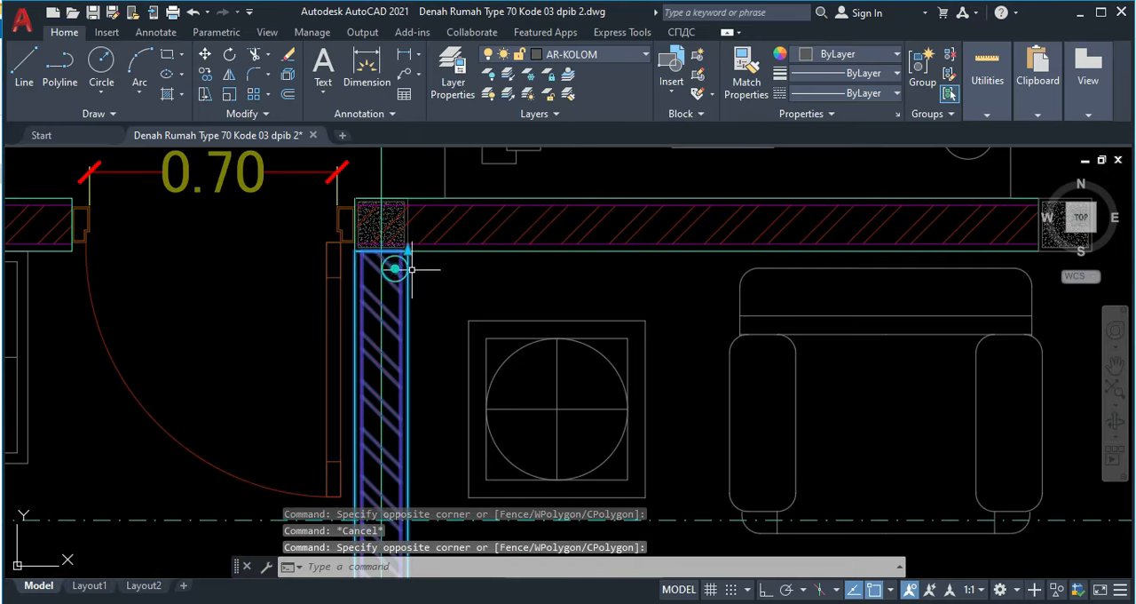
key("Return")
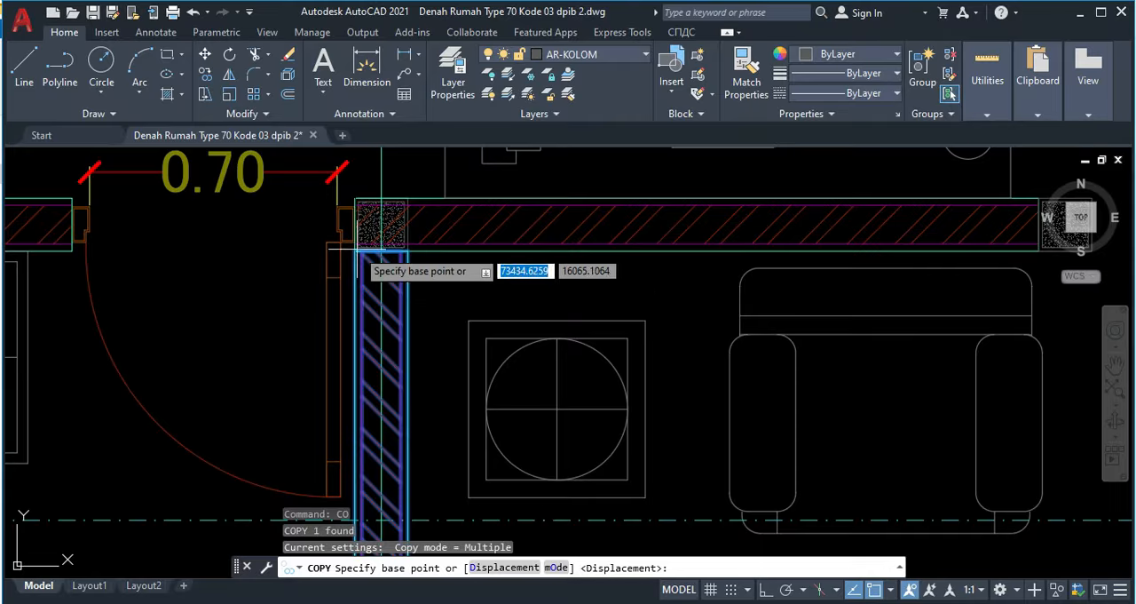
scroll(360, 253, "up", 4)
left_click(422, 258)
scroll(405, 371, "down", 6)
middle_click_drag(406, 369, 455, 208)
scroll(454, 208, "down", 4)
middle_click_drag(474, 430, 535, 219)
middle_click_drag(461, 426, 576, 203)
middle_click_drag(475, 351, 542, 208)
middle_click_drag(483, 386, 556, 213)
middle_click_drag(503, 438, 525, 288)
middle_click_drag(542, 385, 526, 266)
scroll(552, 339, "down", 5)
middle_click_drag(565, 469, 561, 310)
middle_click_drag(520, 485, 542, 347)
scroll(580, 332, "up", 7)
scroll(448, 316, "up", 4)
left_click(449, 307)
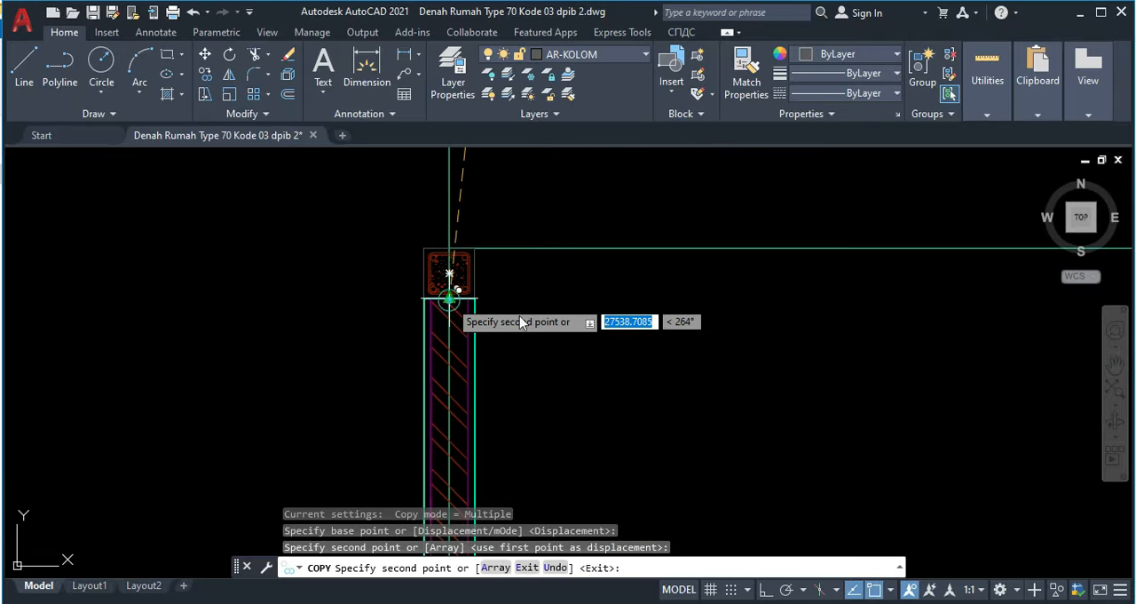
Step: Try to place a wall copy under the middle ring beam, then undo that placement
scroll(853, 408, "down", 3)
middle_click_drag(1060, 367, 463, 292)
scroll(797, 345, "up", 2)
left_click(726, 301)
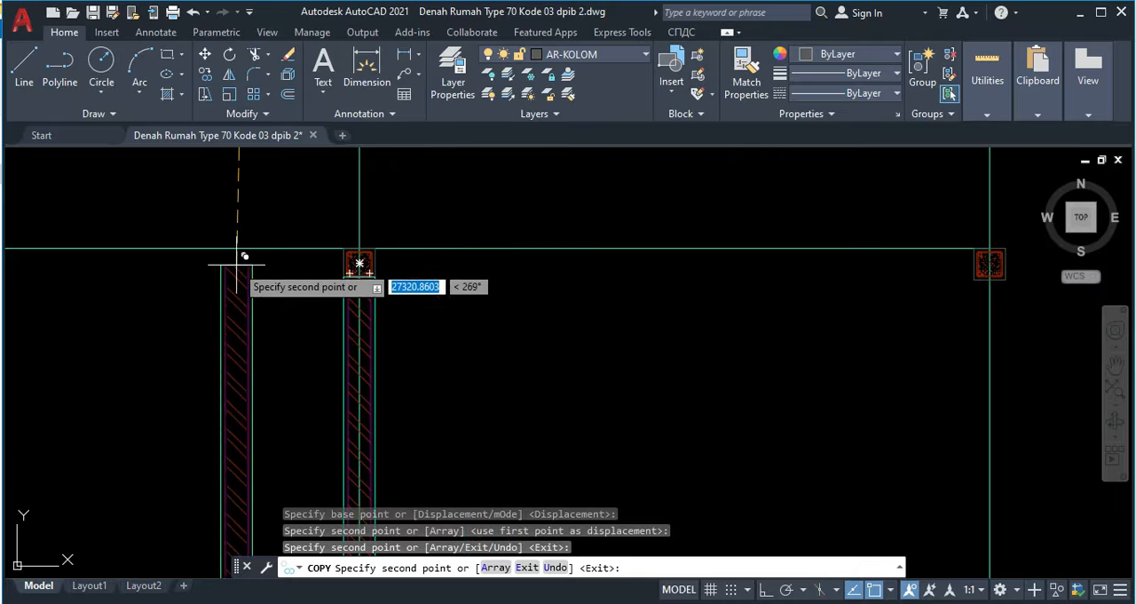
scroll(246, 257, "up", 4)
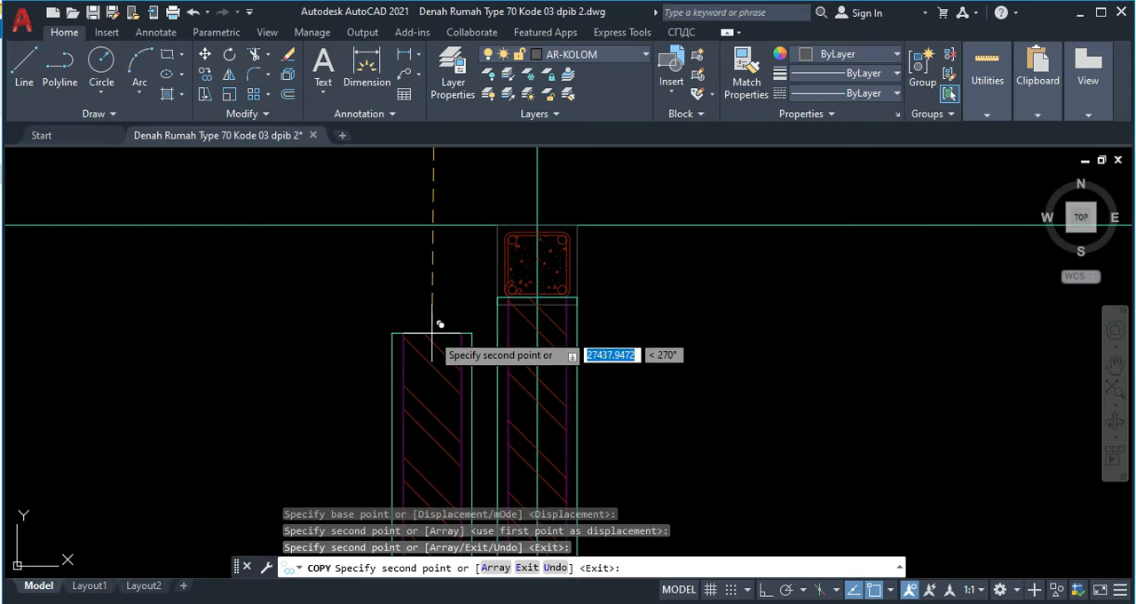
key("ctrl+z")
Step: Place a copy of the hatched wall at the underside of the middle ring beam
scroll(533, 315, "up", 2)
scroll(585, 311, "down", 2)
middle_click_drag(606, 320, 147, 275)
scroll(149, 274, "down", 3)
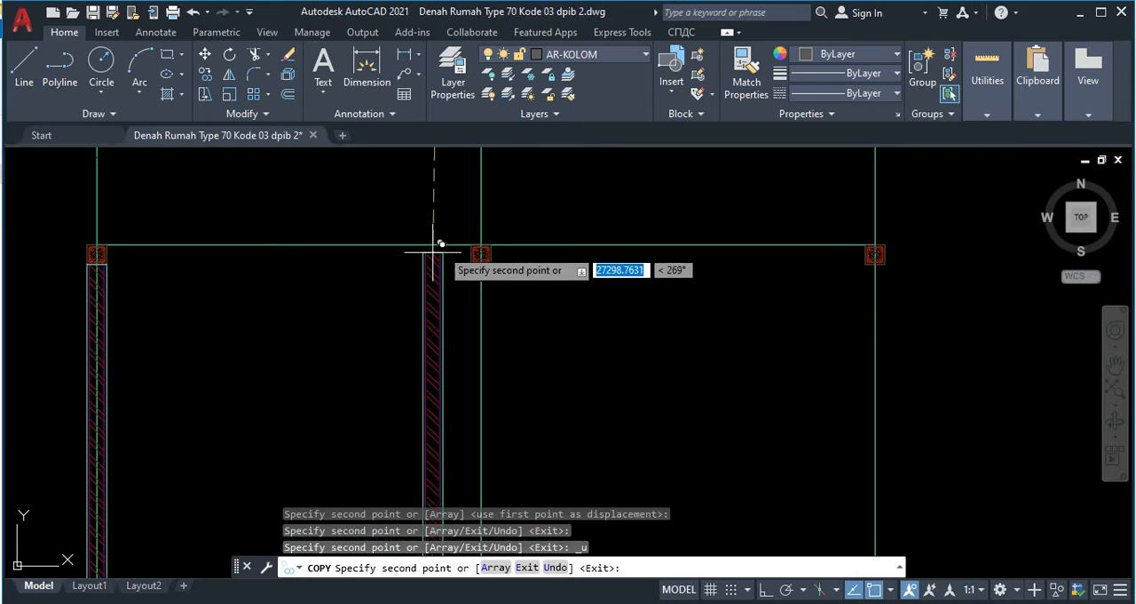
scroll(478, 253, "up", 7)
left_click(496, 331)
Step: Place a copy of the hatched wall at the underside of the right ring beam and finish copying
scroll(543, 359, "down", 4)
middle_click_drag(701, 376, 479, 360)
middle_click_drag(732, 371, 158, 242)
scroll(390, 293, "down", 3)
middle_click_drag(564, 275, 206, 265)
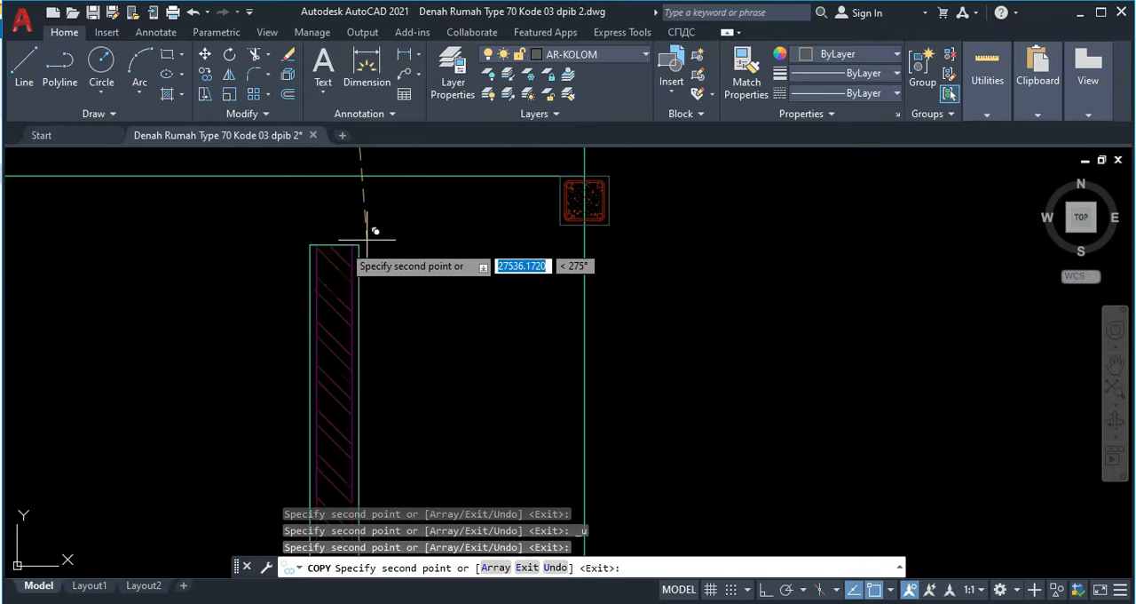
scroll(430, 213, "up", 3)
left_click(661, 240)
scroll(525, 313, "down", 3)
middle_click_drag(464, 429, 414, 246)
scroll(411, 257, "down", 2)
scroll(418, 267, "up", 2)
key("Escape")
Step: Stretch the lower end of the right hatched wall down to the top of the cross-hatched wall base below it
scroll(426, 347, "up", 2)
left_click(390, 371)
left_click(382, 368)
scroll(393, 377, "up", 2)
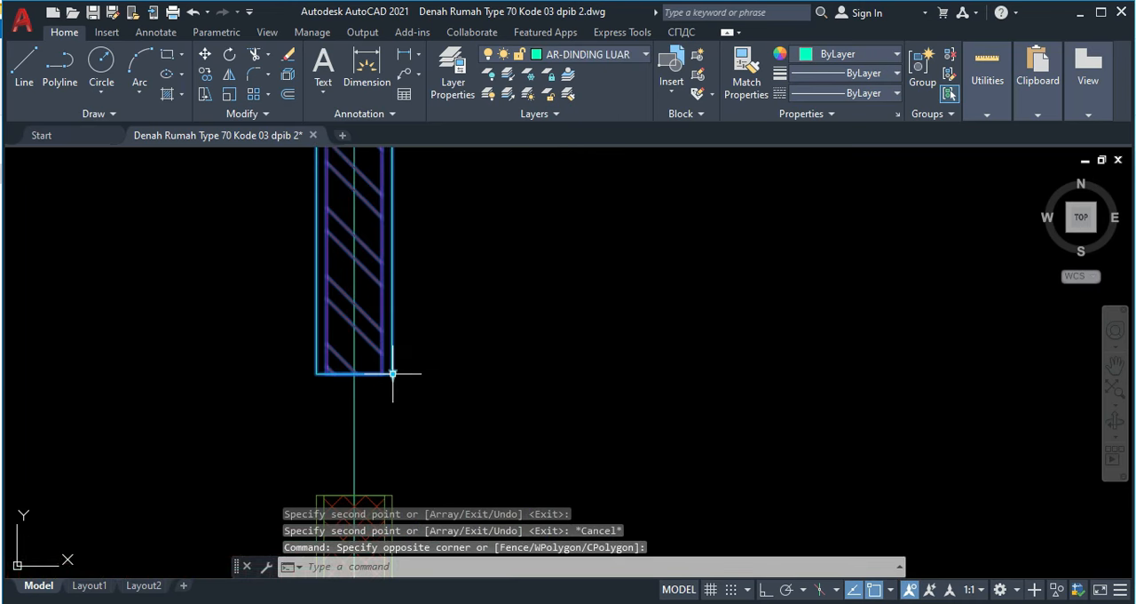
left_click(393, 372)
left_click(393, 494)
scroll(393, 337, "down", 4)
scroll(468, 350, "down", 2)
scroll(460, 324, "down", 1)
key("Escape")
Step: Stretch the lower end of the middle hatched wall down to the top of its cross-hatched wall base
scroll(405, 362, "up", 2)
scroll(446, 456, "up", 1)
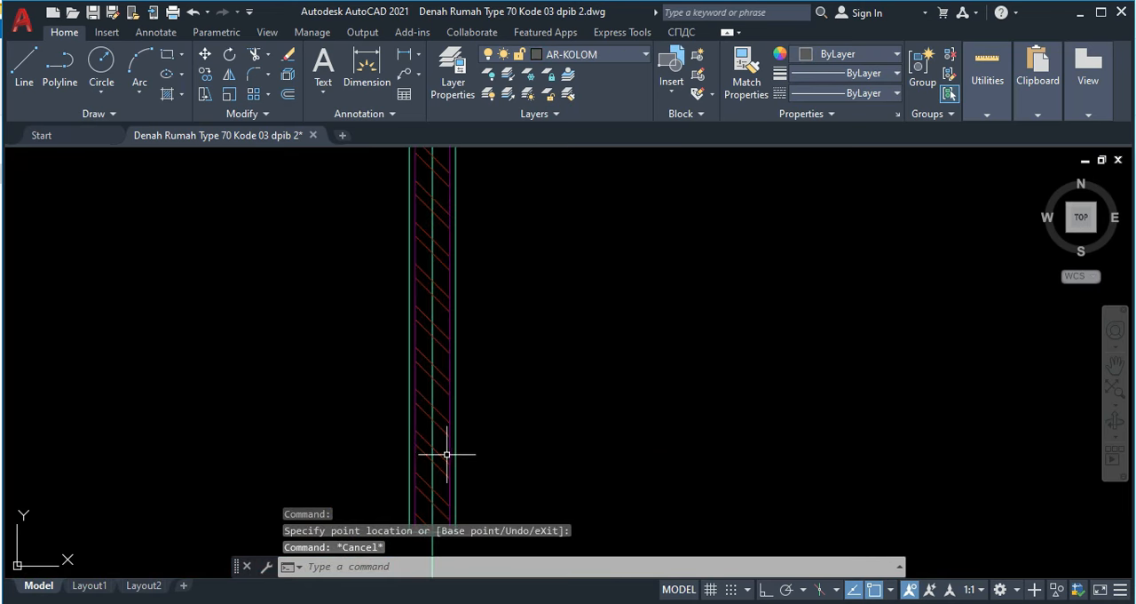
scroll(456, 317, "down", 1)
left_click(455, 334)
left_click(396, 306)
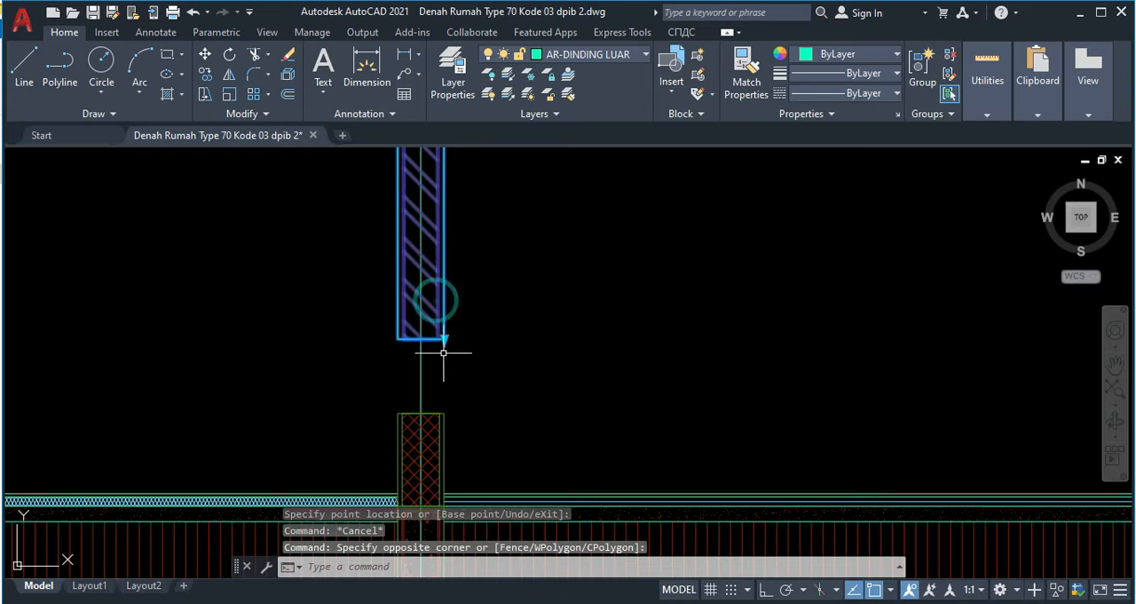
left_click(443, 338)
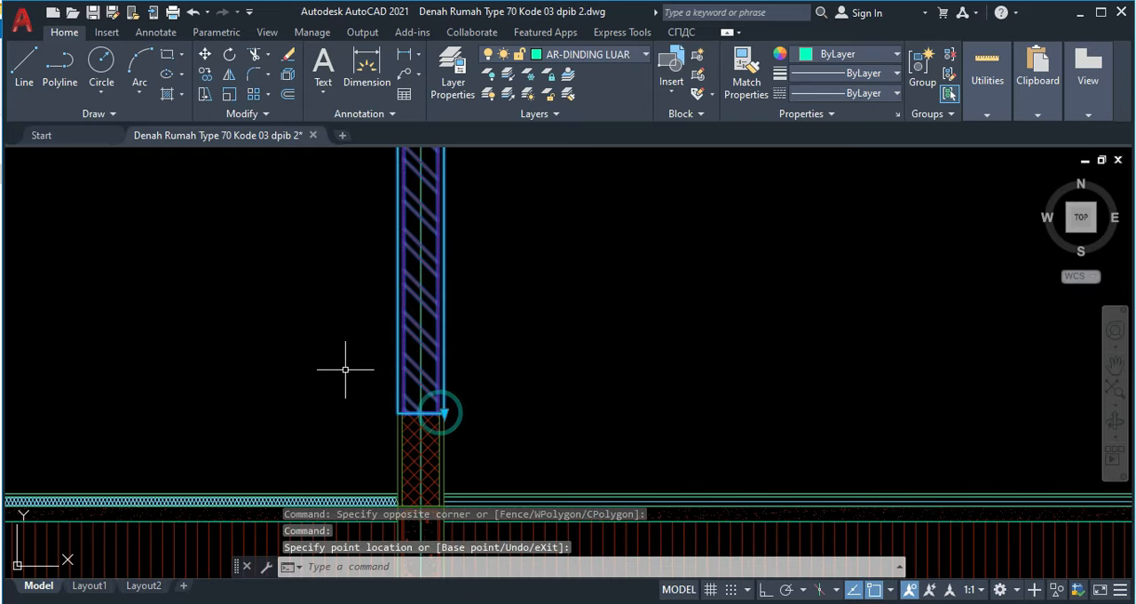
scroll(422, 351, "down", 3)
middle_click_drag(366, 361, 547, 355)
key("Escape")
Step: Stretch the lower end of the left hatched wall down to the top of its cross-hatched wall base
scroll(270, 337, "up", 3)
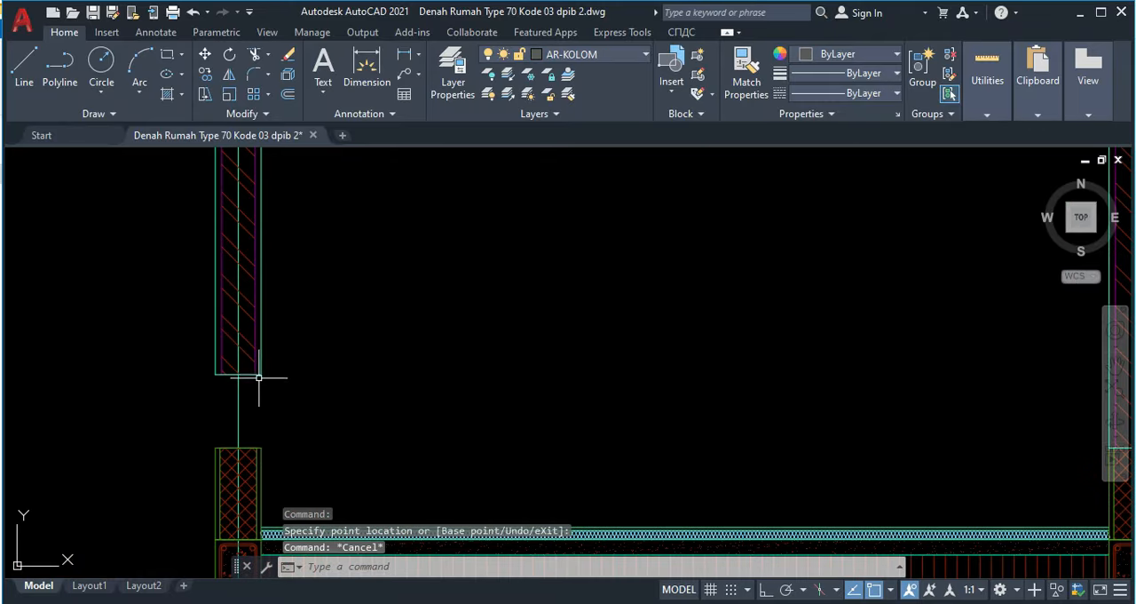
left_click(258, 377)
scroll(240, 434, "up", 4)
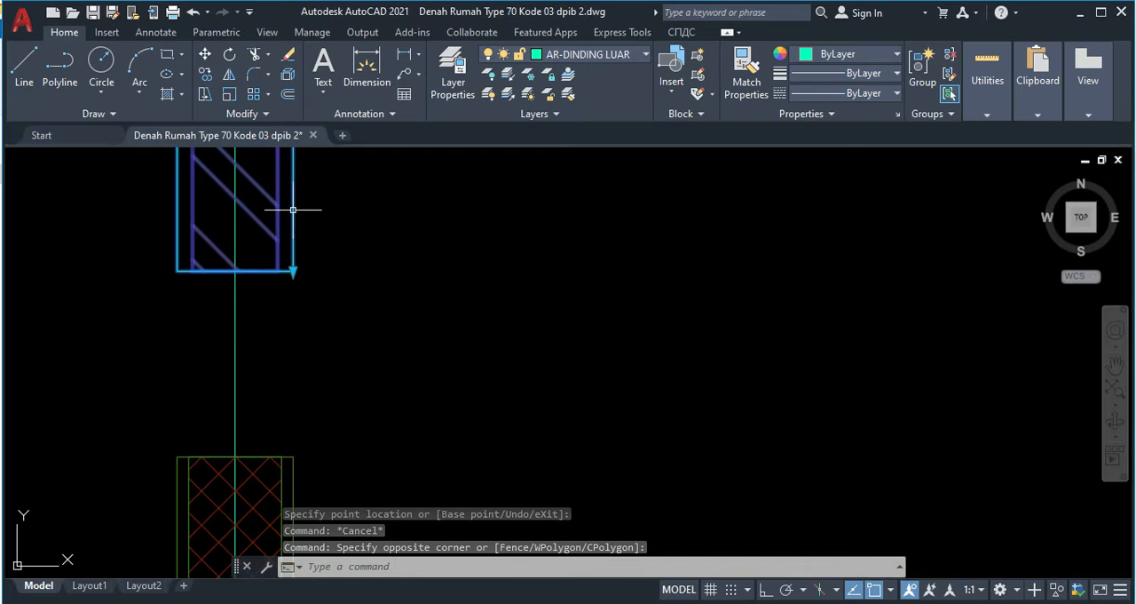
left_click(293, 263)
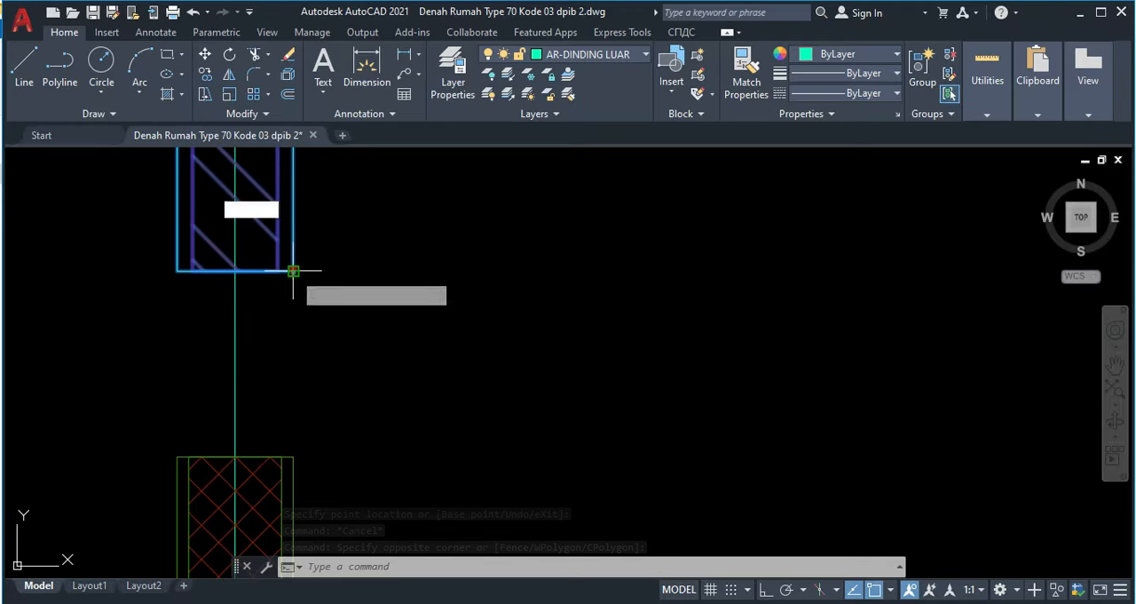
key("Escape")
Step: Examine the roof truss in the finished reference section, including the Kuda-kuda 8/12, Balok Dinding and Ringbalk details
scroll(355, 390, "down", 4)
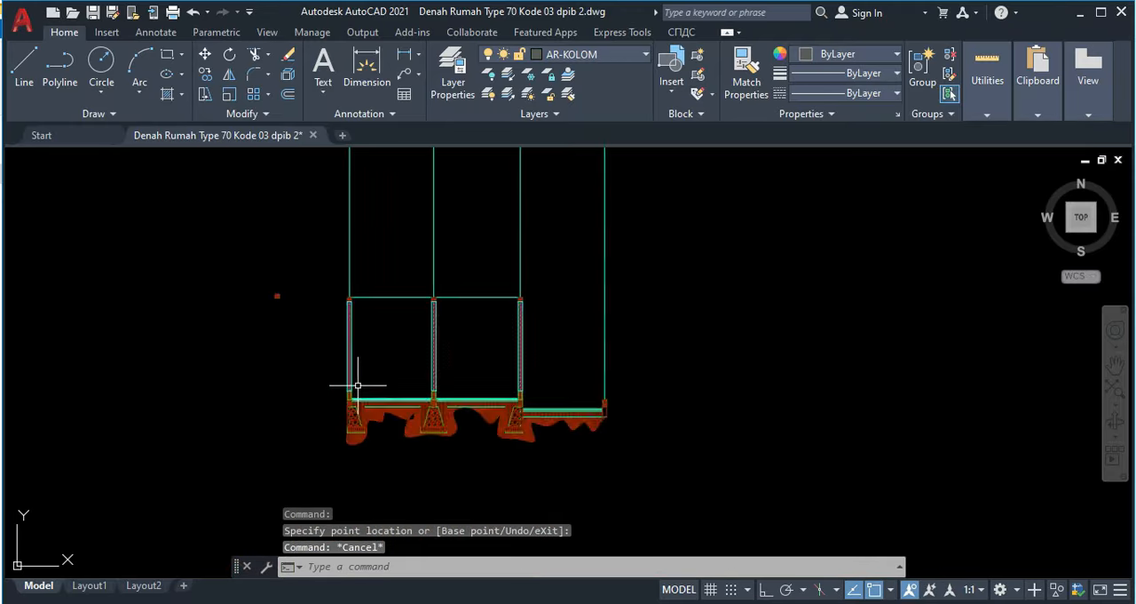
scroll(395, 357, "up", 2)
scroll(315, 294, "down", 4)
middle_click_drag(104, 231, 553, 330)
scroll(149, 209, "up", 4)
scroll(355, 247, "up", 3)
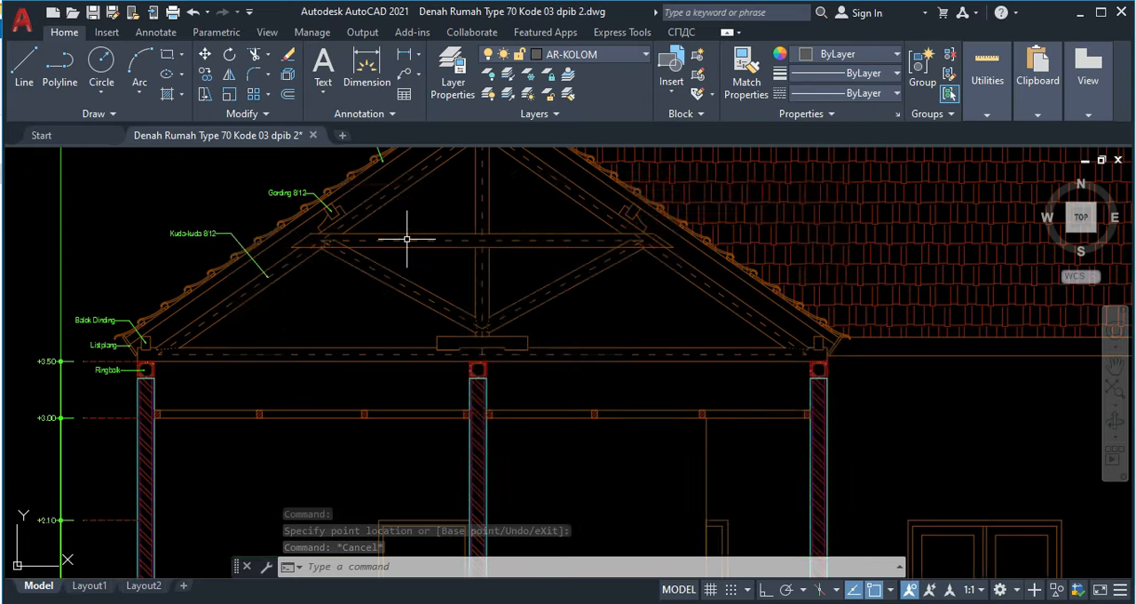
middle_click_drag(445, 249, 463, 296)
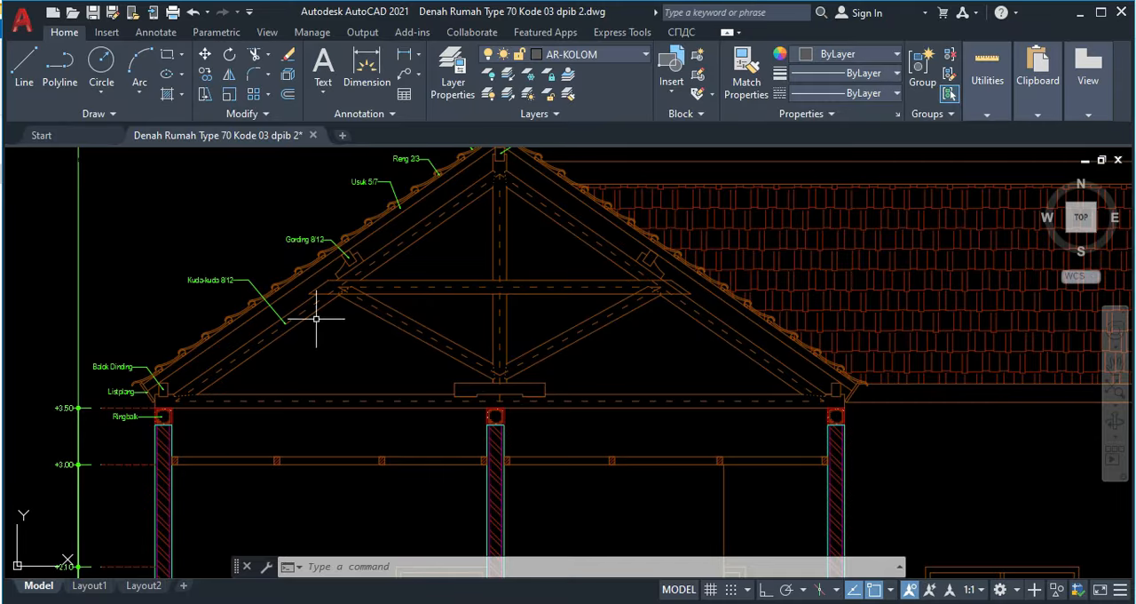
scroll(390, 320, "down", 2)
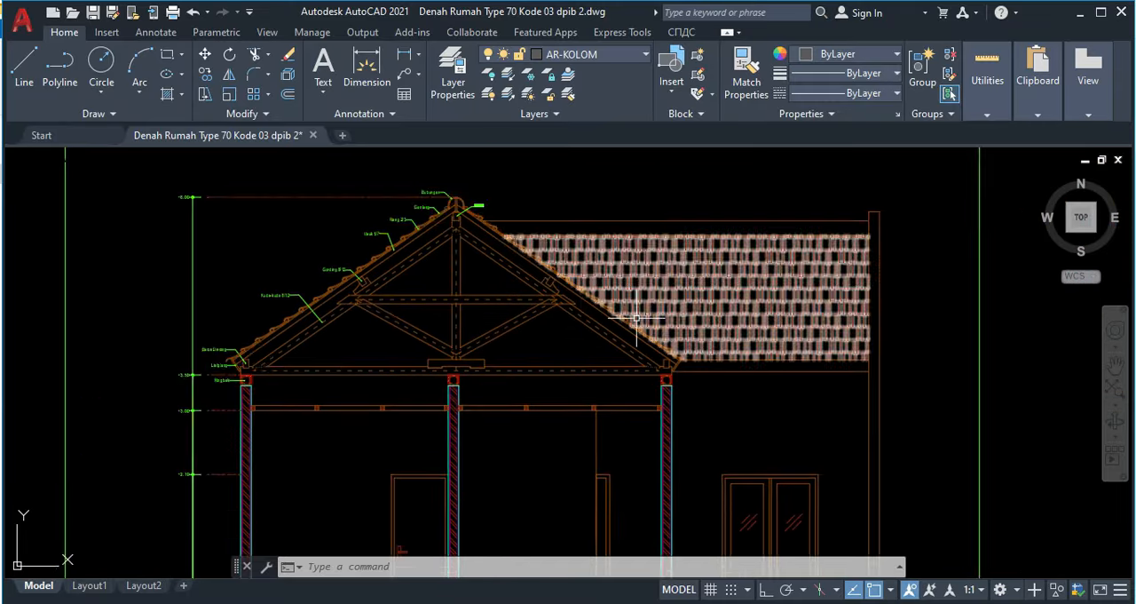
middle_click_drag(685, 334, 356, 290)
middle_click_drag(252, 303, 649, 317)
scroll(352, 326, "up", 4)
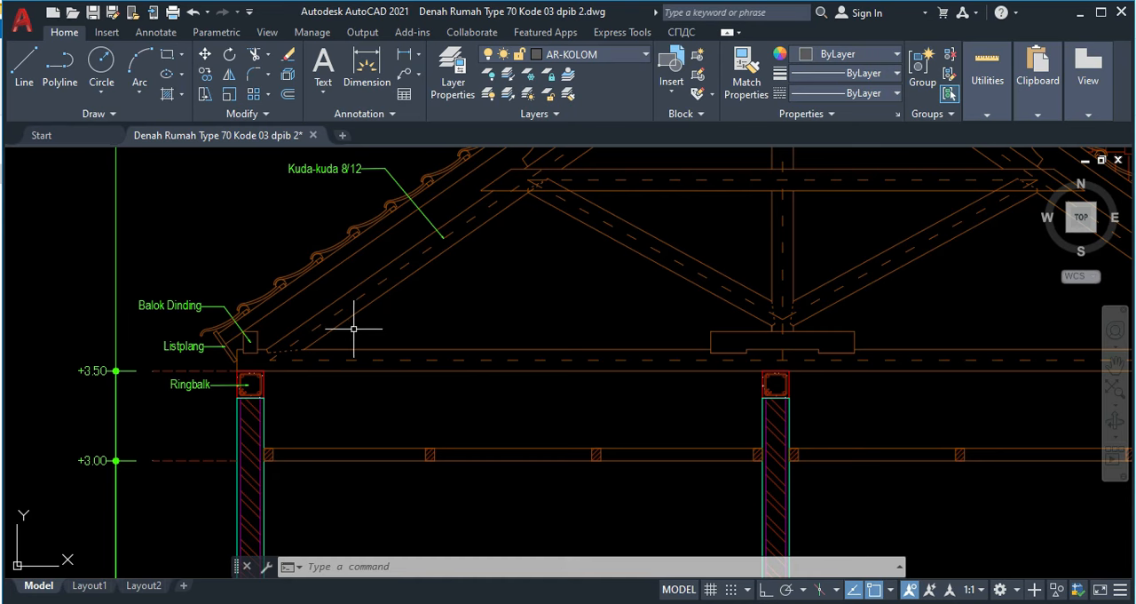
middle_click_drag(342, 358, 303, 381)
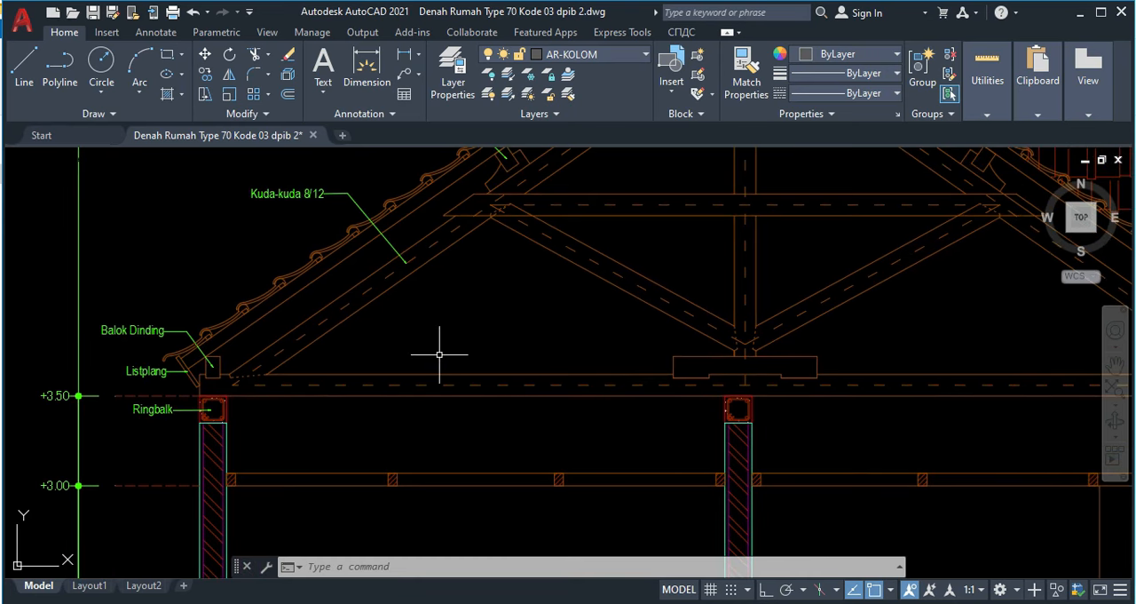
Step: Move the horizontal line across the ring beam tops to the AR-KUSEN layer and make AR-KUSEN the current layer
scroll(437, 351, "down", 2)
scroll(458, 342, "down", 2)
middle_click_drag(558, 349, 388, 332)
scroll(388, 332, "down", 4)
mouse_move(502, 352)
middle_mouse_down()
mouse_move(304, 340)
mouse_move(77, 300)
middle_mouse_up()
middle_click_drag(501, 362, 239, 301)
scroll(338, 297, "down", 4)
scroll(447, 317, "up", 10)
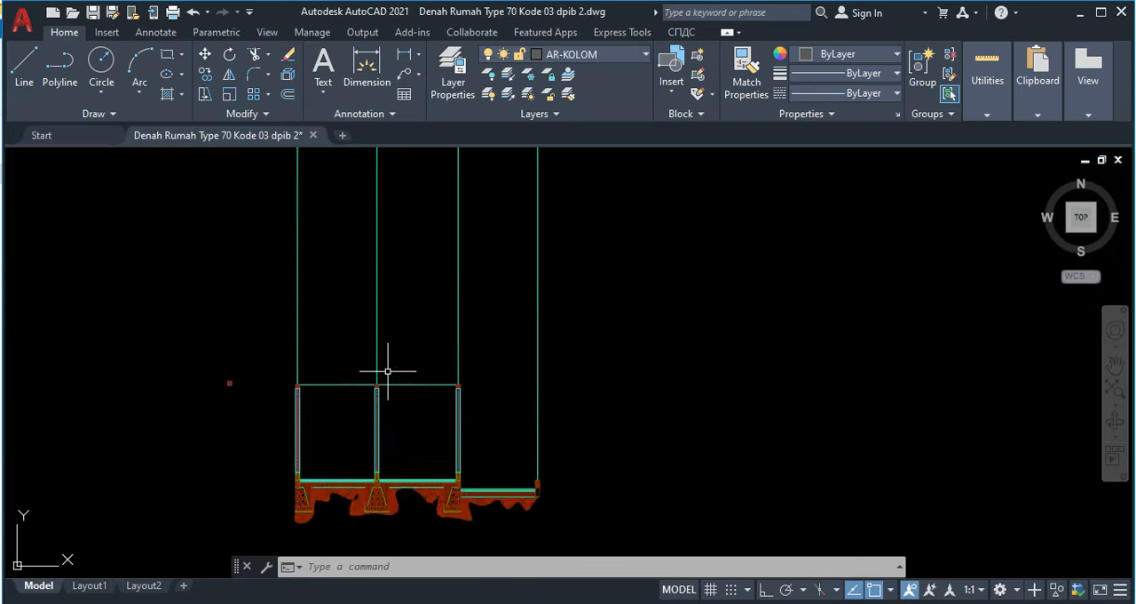
left_click(369, 354)
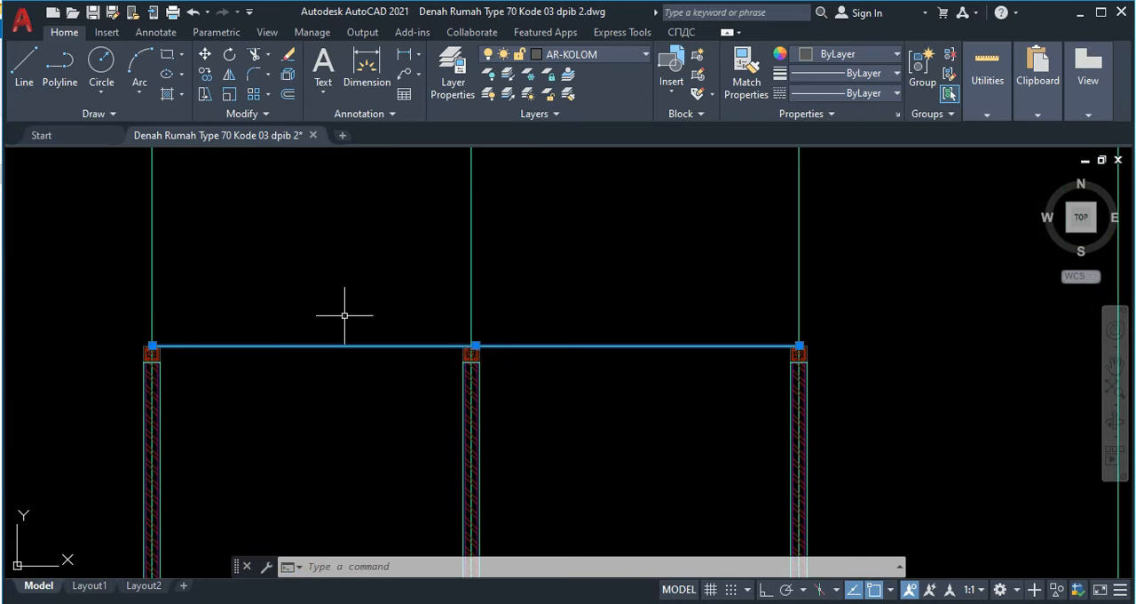
left_click(345, 315)
left_click(592, 55)
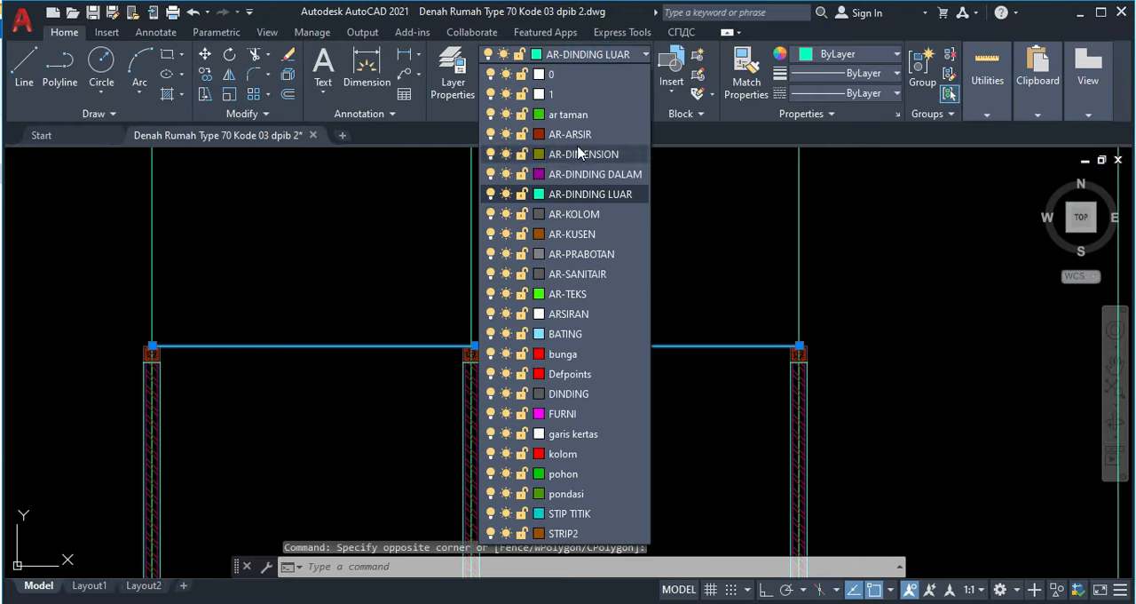
left_click(592, 234)
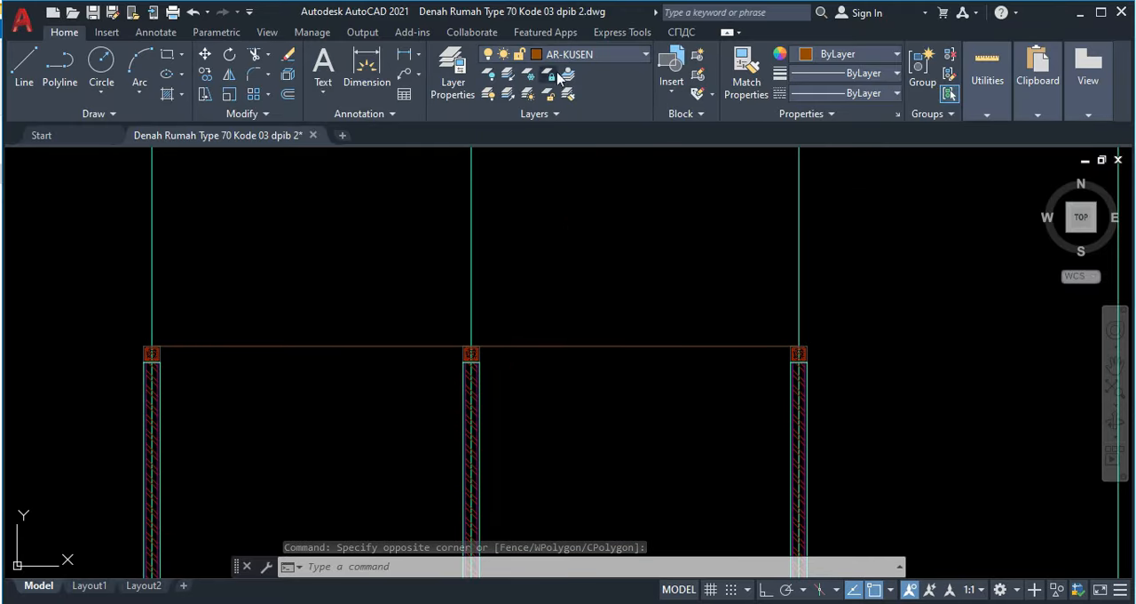
key("Escape")
left_click(602, 57)
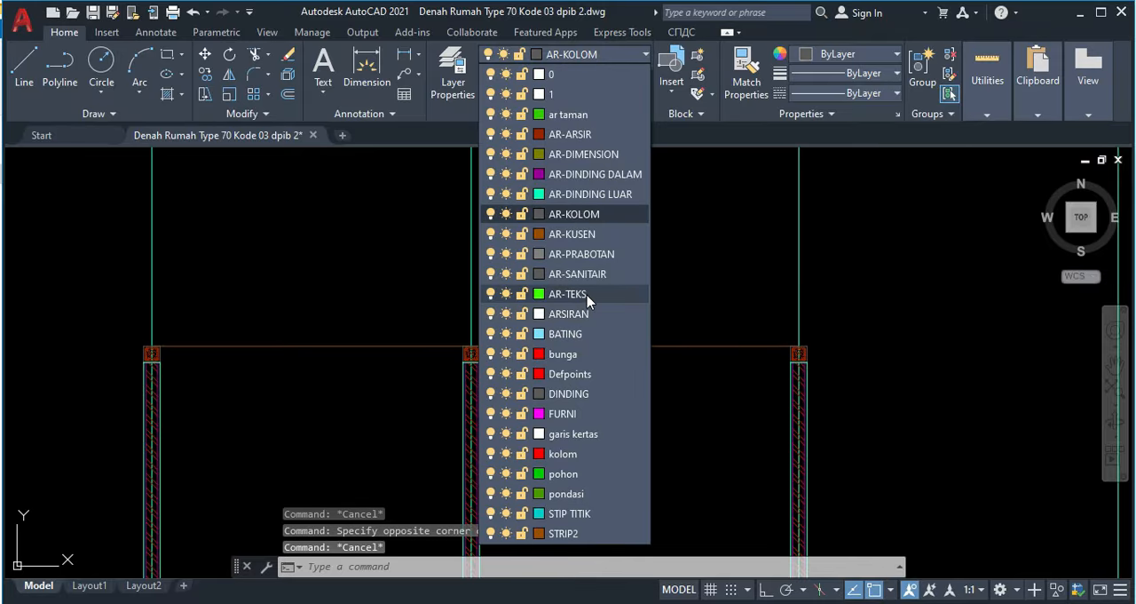
left_click(573, 233)
Step: Extend the horizontal AR-KUSEN line's left end to the outer upper corner of the left ring beam
middle_click_drag(525, 287, 542, 234)
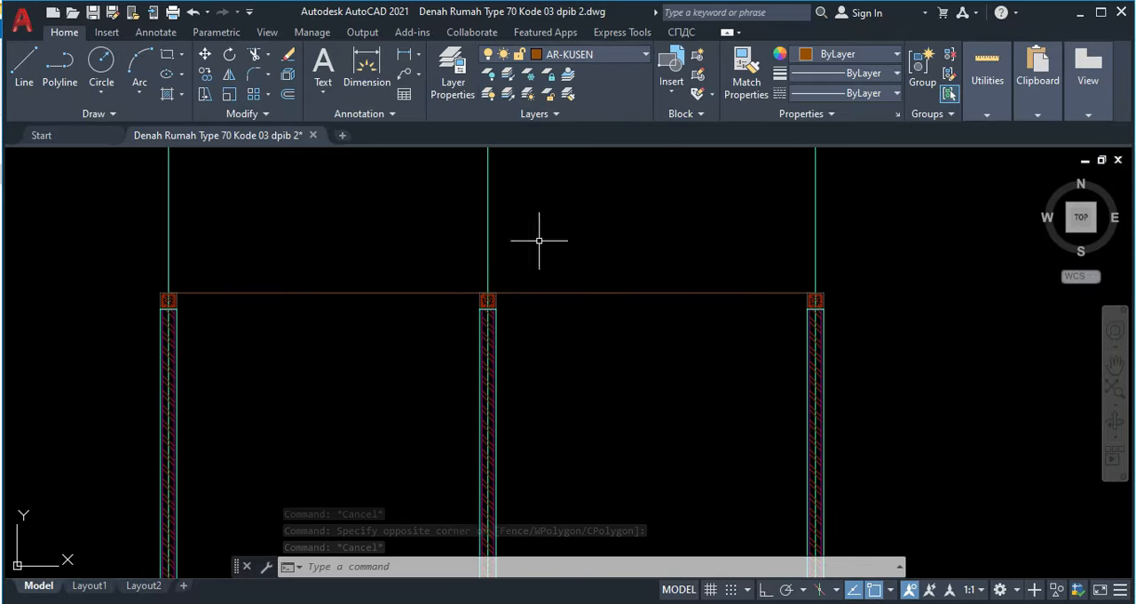
scroll(421, 299, "up", 2)
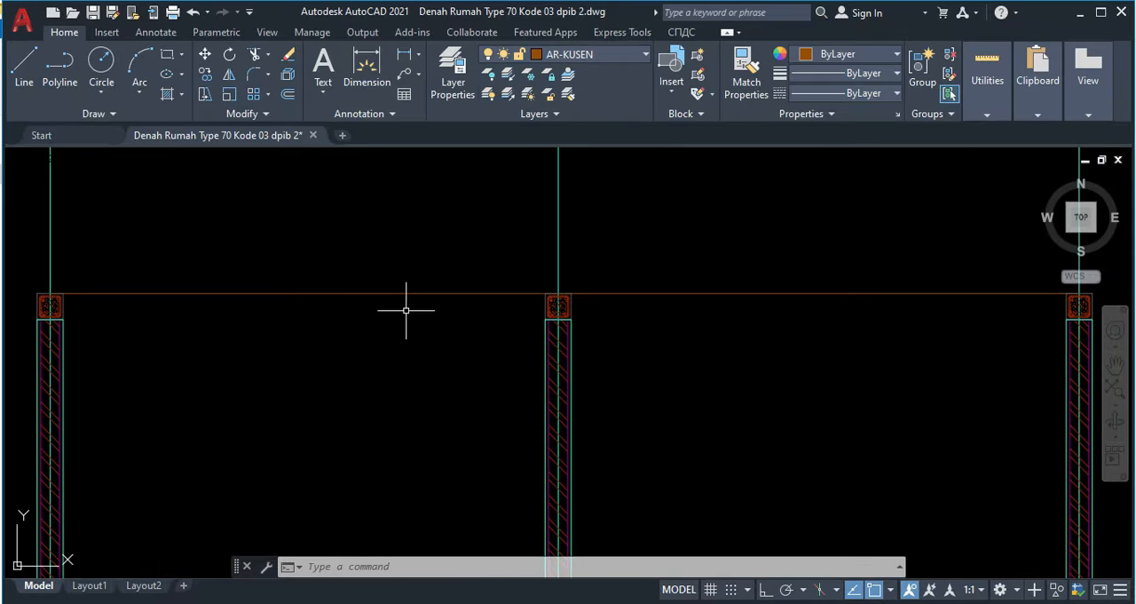
left_click(302, 293)
middle_click_drag(183, 272, 375, 314)
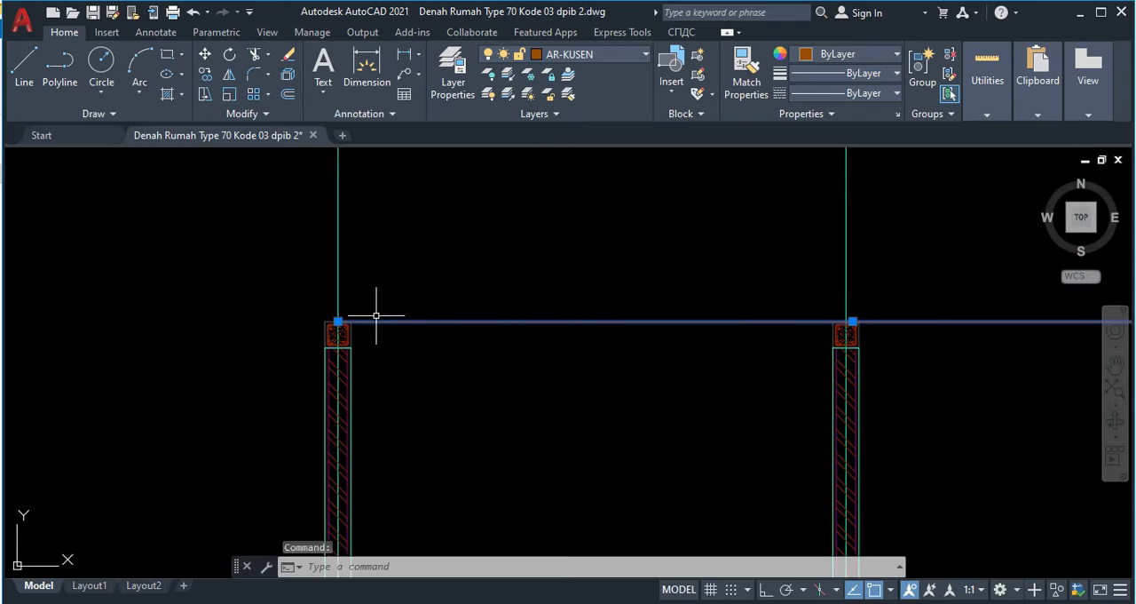
scroll(374, 318, "up", 3)
left_click(388, 325)
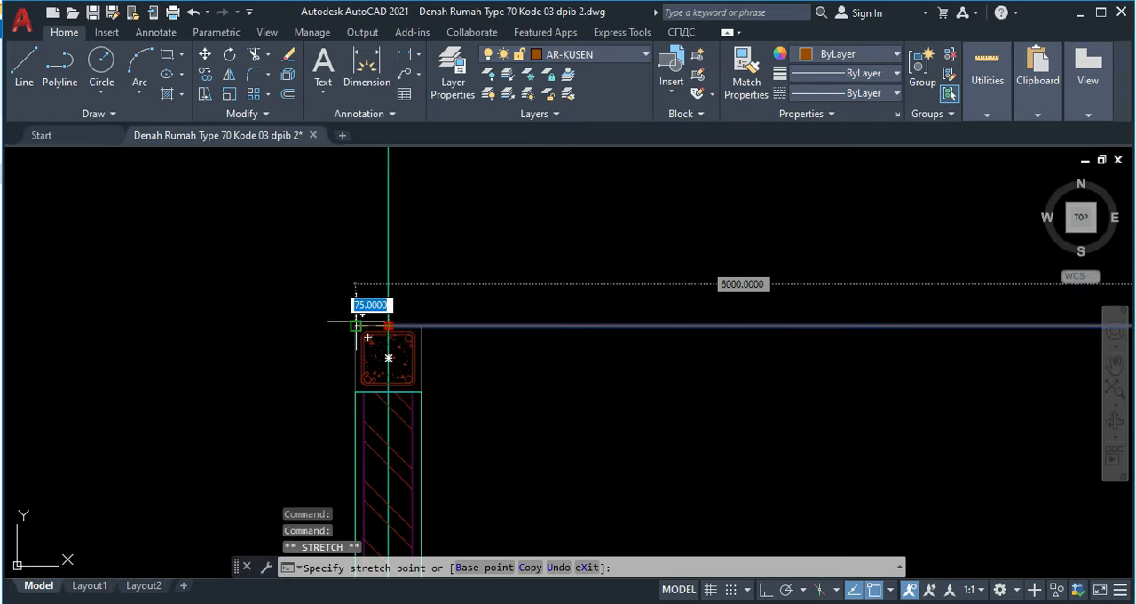
left_click(356, 324)
Step: Extend the horizontal AR-KUSEN line's right end to the outer upper corner of the right ring beam
scroll(356, 325, "down", 4)
middle_click_drag(566, 351, 111, 313)
middle_click_drag(623, 353, 372, 351)
scroll(764, 267, "up", 4)
scroll(609, 312, "up", 4)
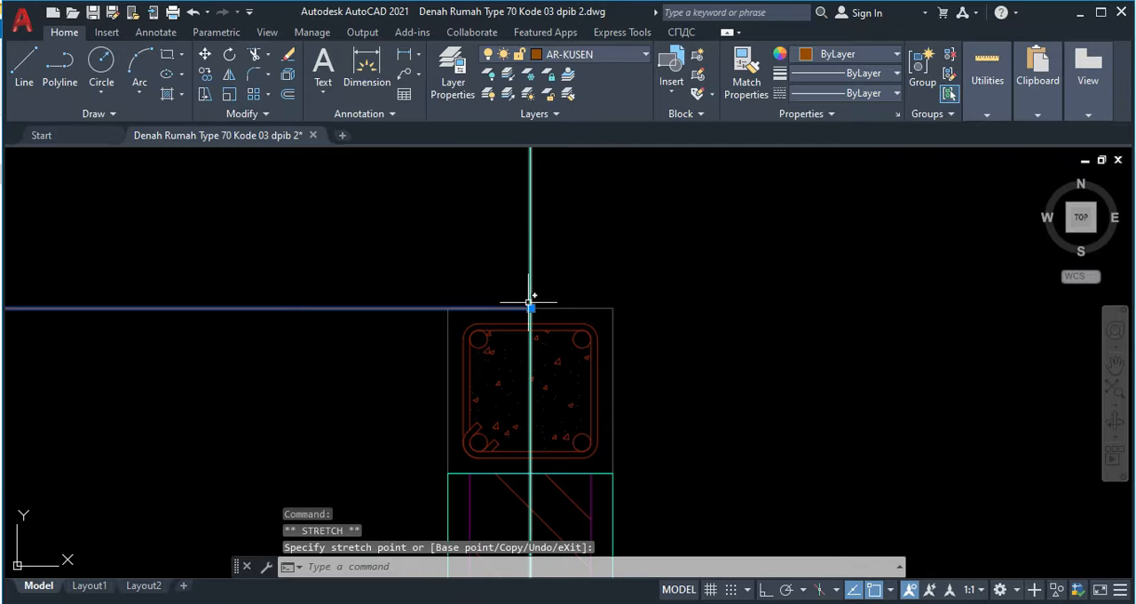
left_click(611, 308)
scroll(616, 307, "down", 2)
middle_click_drag(616, 307, 924, 360)
key("Escape")
Step: Offset the horizontal line above the ring beams upward by 120 to form the truss tie beam
scroll(680, 361, "down", 4)
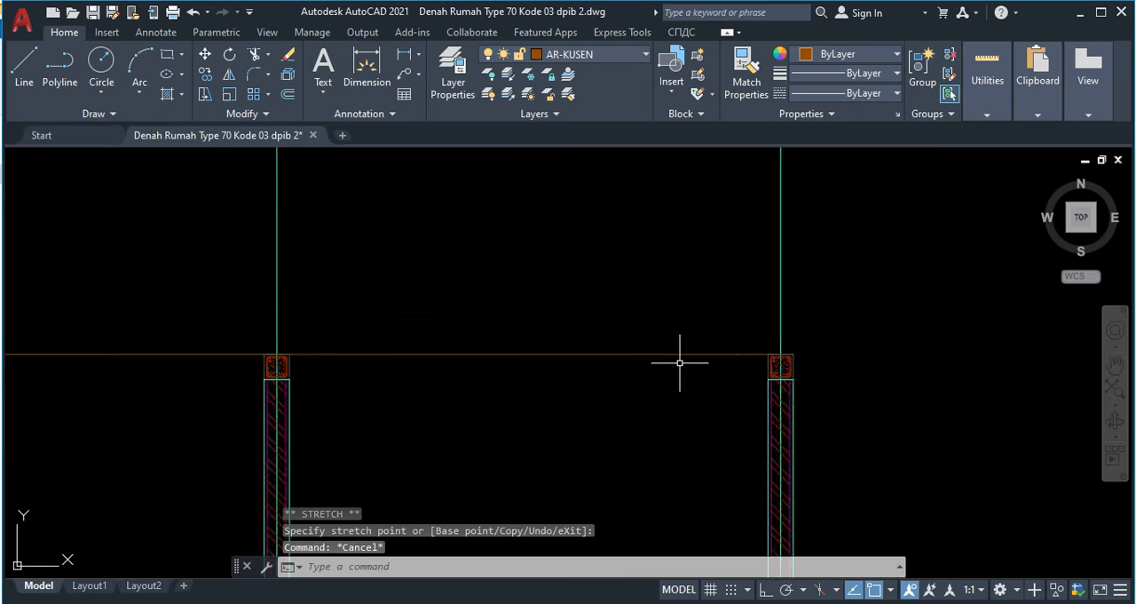
scroll(822, 367, "up", 1)
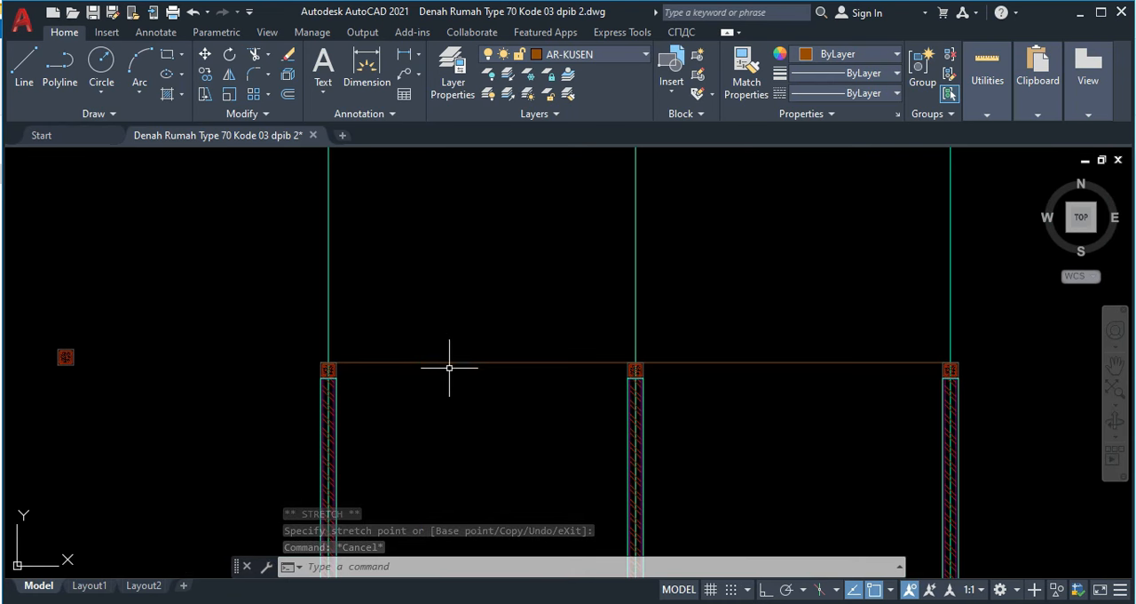
type("o")
key("Return")
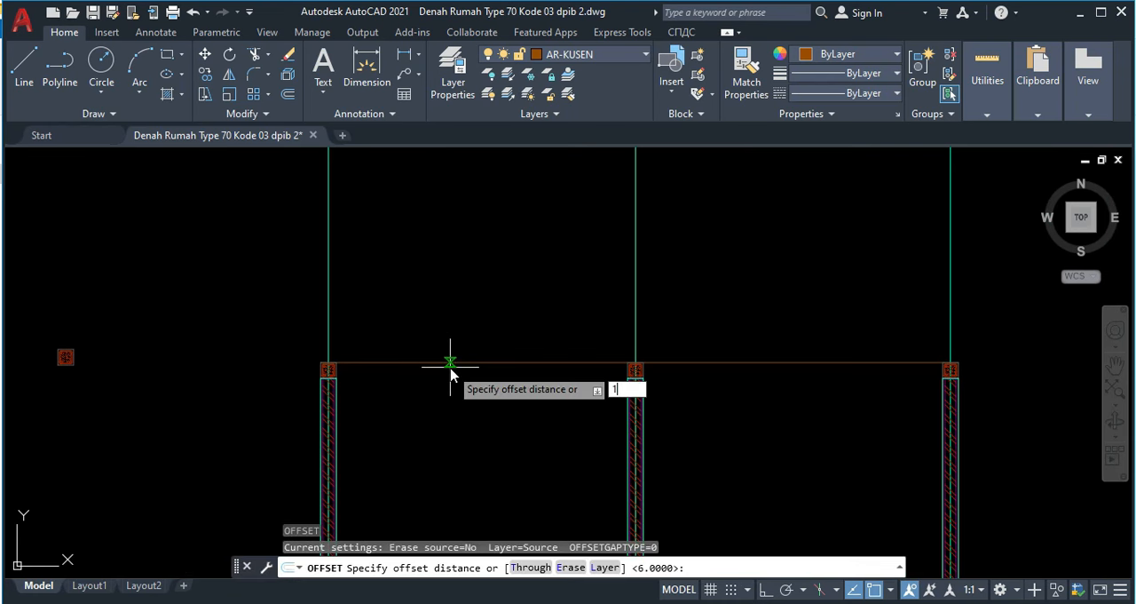
type("120")
key("Return")
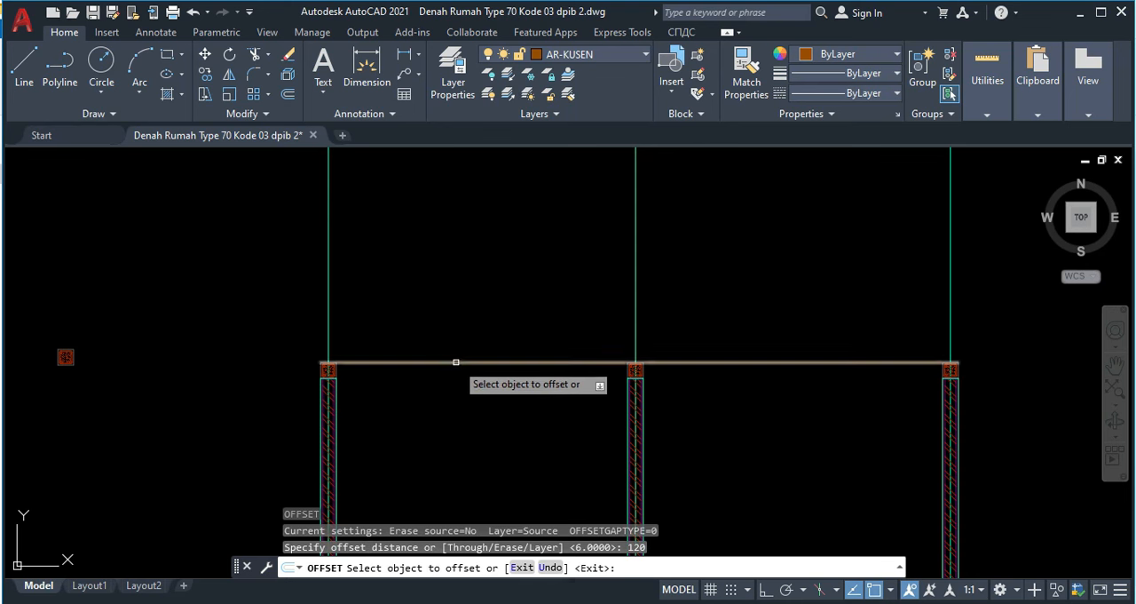
left_click(450, 362)
left_click(454, 324)
scroll(344, 344, "up", 5)
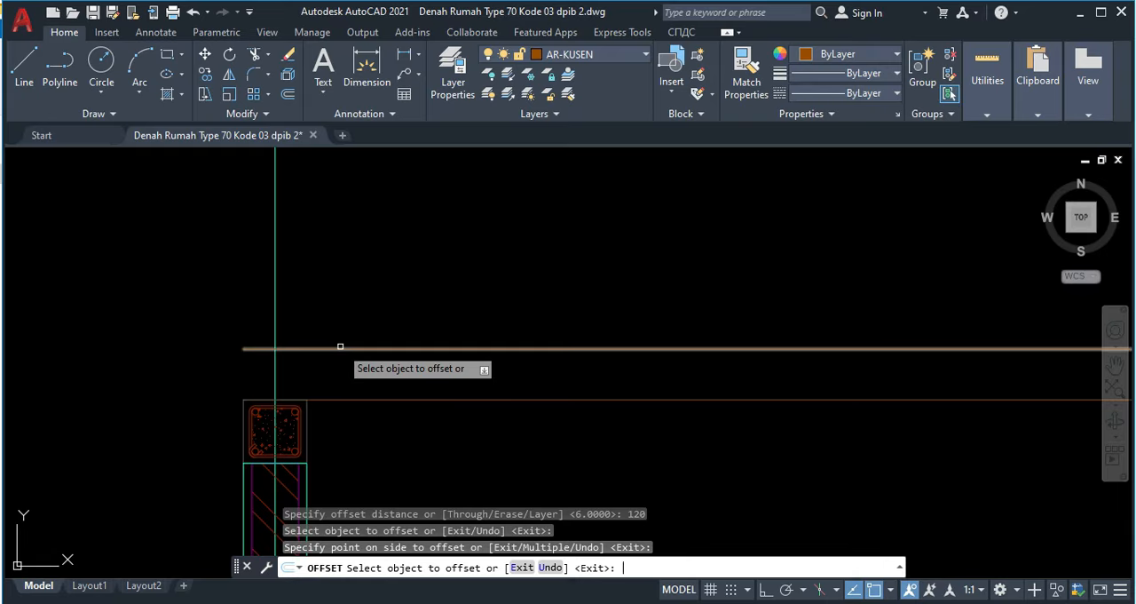
key("Return")
Step: Close the tie beam's left end with a vertical line between its upper and lower edges
type("l")
key("Return")
left_click(243, 350)
key("Return")
Step: Close the tie beam's right end with a vertical line down to the right ring beam's outer corner
scroll(352, 369, "down", 5)
middle_click_drag(914, 396, 518, 371)
scroll(548, 364, "up", 5)
key("Return")
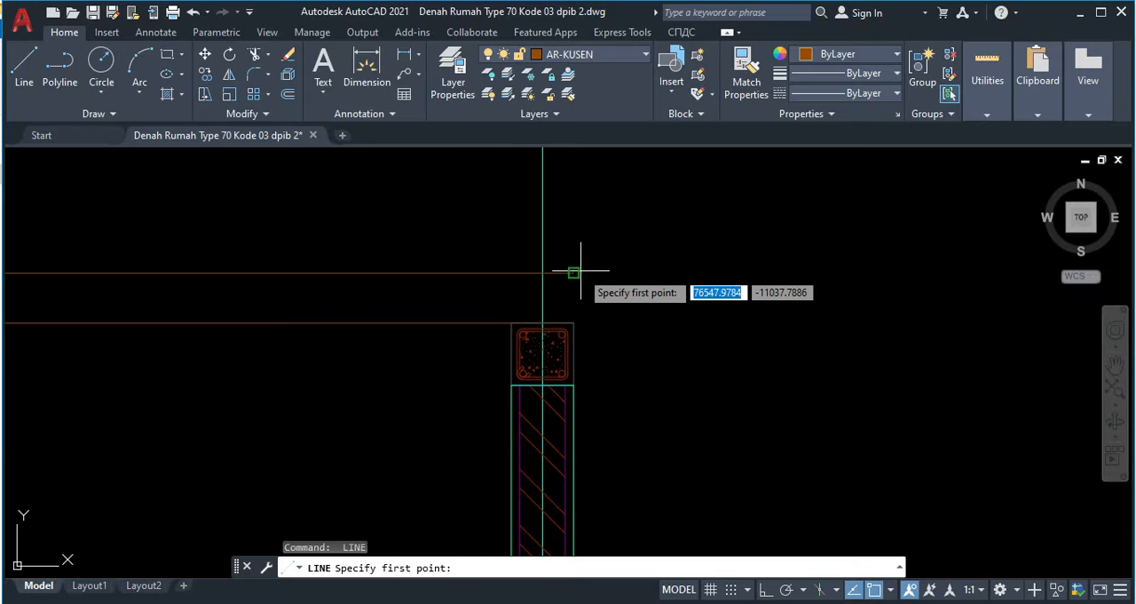
left_click(574, 273)
left_click(574, 322)
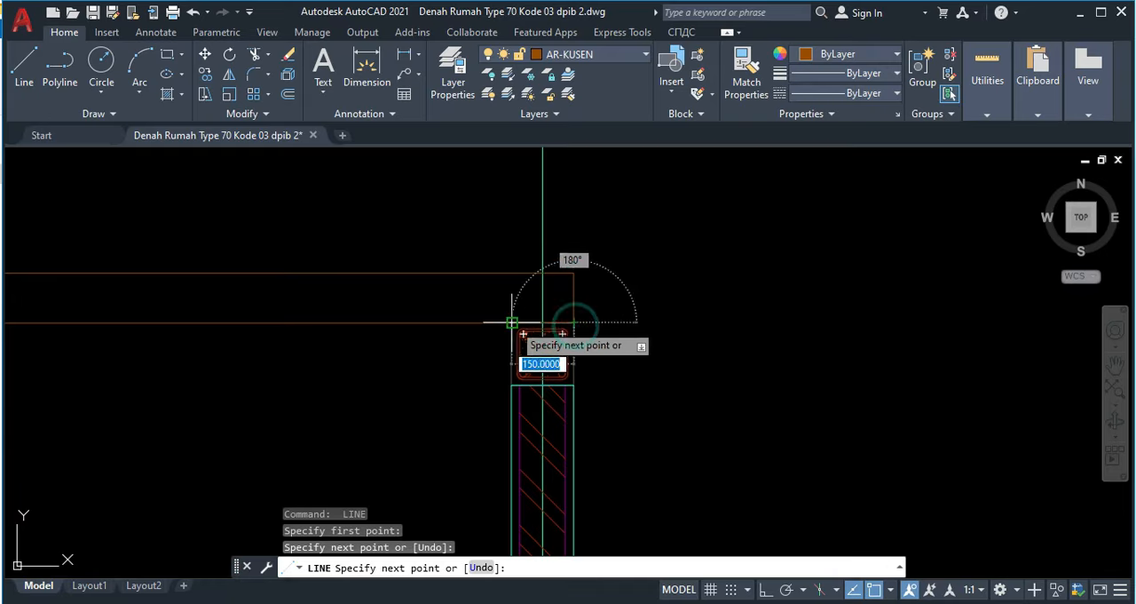
key("Escape")
Step: Draw an 80 by 120 rectangle in the empty space above the tie beam, near the left wall axis
scroll(449, 329, "down", 6)
middle_click_drag(366, 346, 660, 358)
middle_click_drag(245, 357, 428, 351)
scroll(345, 276, "up", 2)
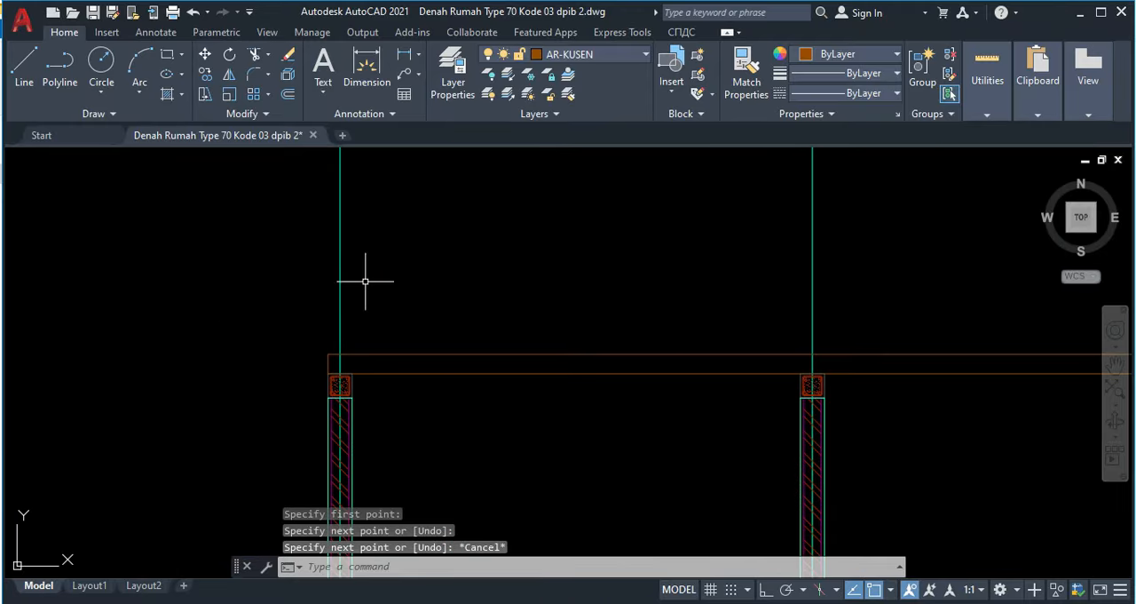
key("Return")
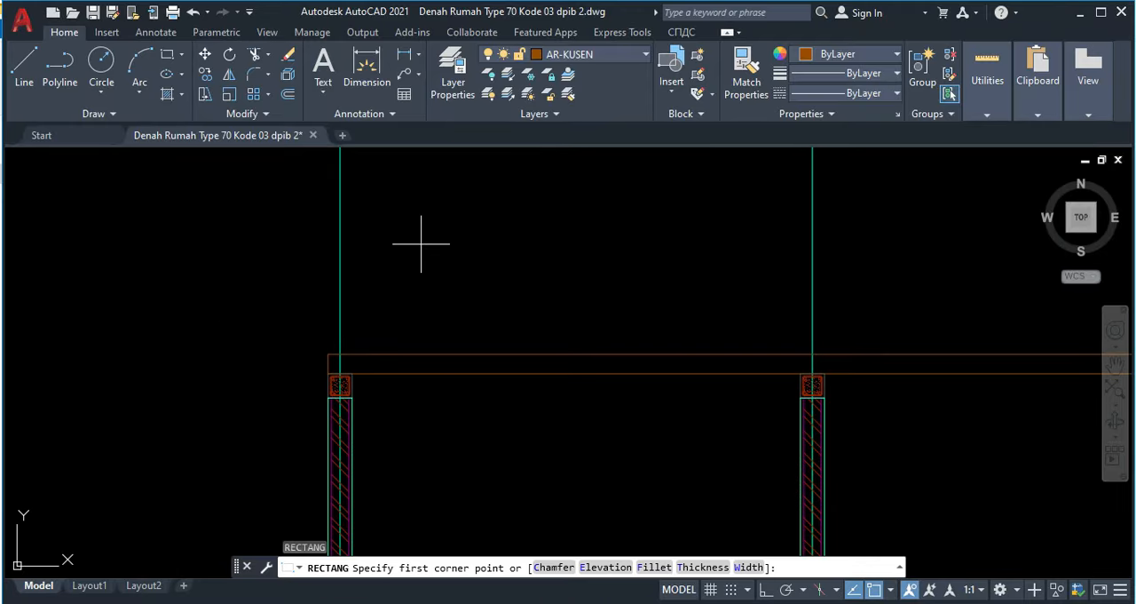
left_click(422, 245)
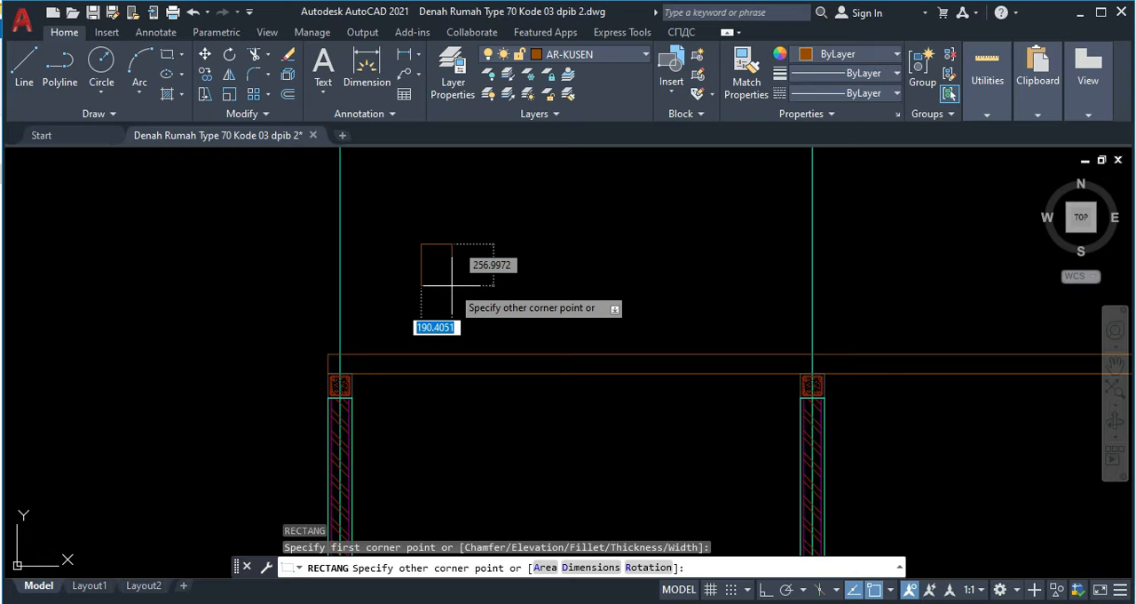
type("80")
key("Tab")
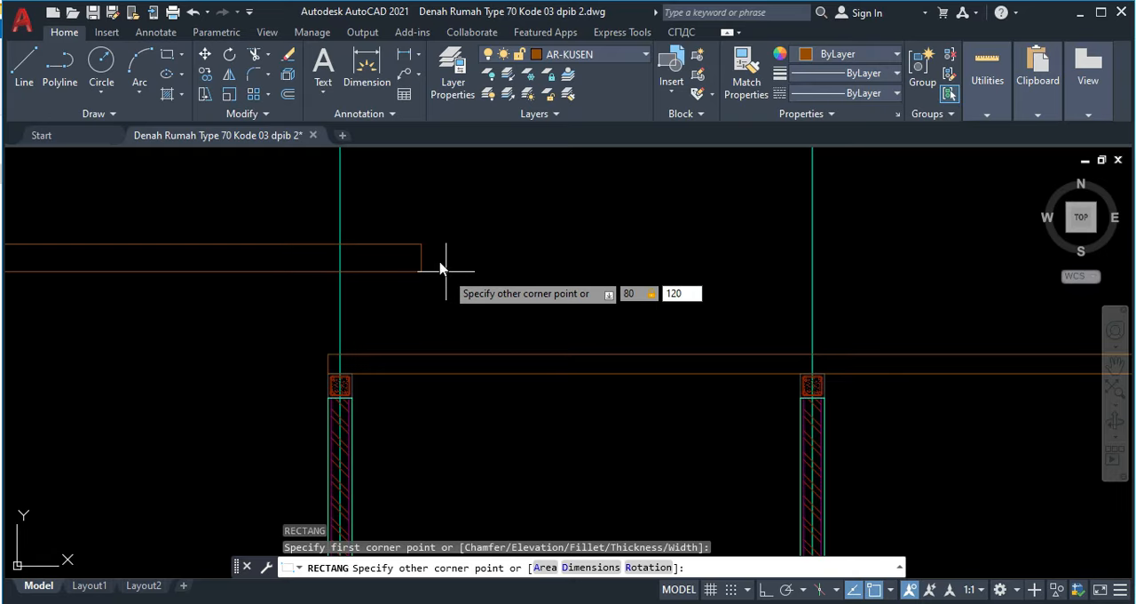
key("Return")
Step: Move the small rectangle by its lower edge's midpoint onto the tie beam's upper edge at the left wall axis
scroll(417, 251, "up", 3)
left_click(474, 246)
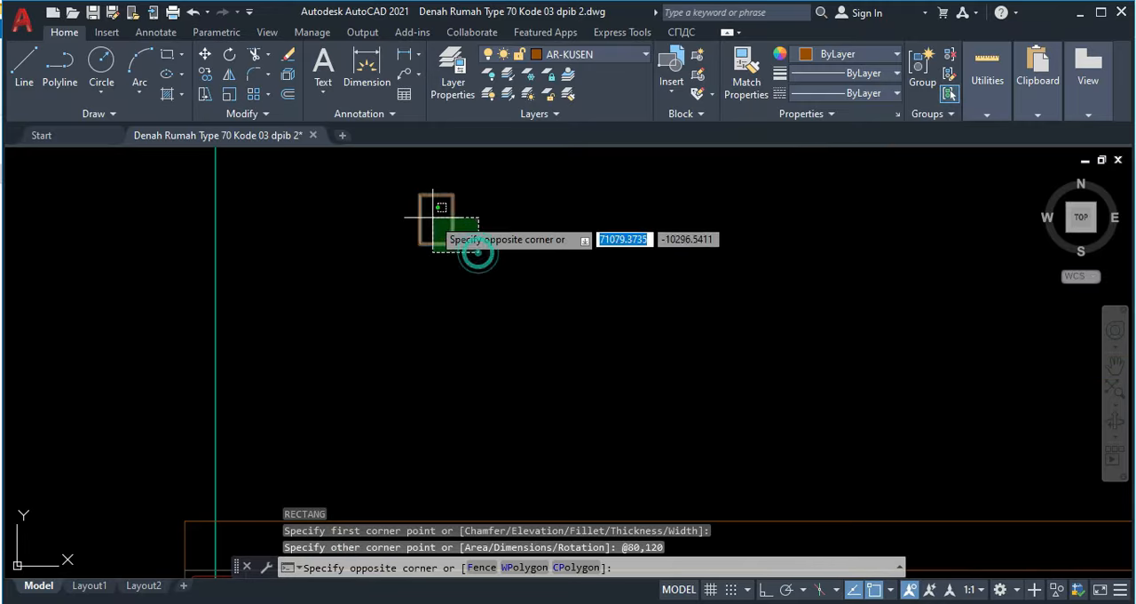
left_click(432, 217)
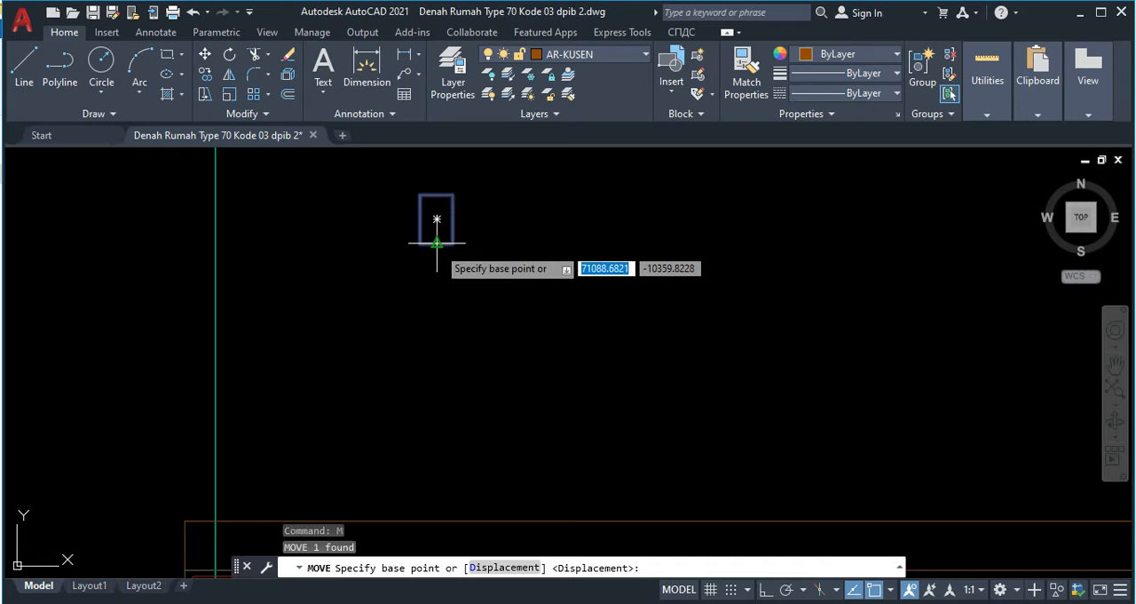
left_click(436, 243)
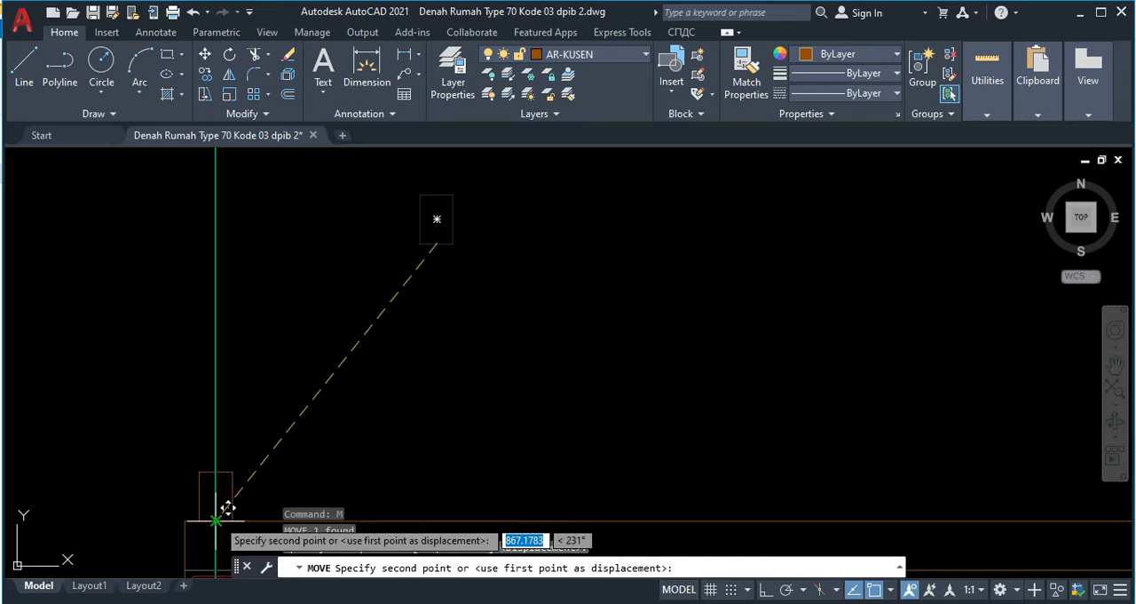
left_click(228, 503)
Step: Draw a 35° roof line from the small rectangle's upper left corner, running up past the middle wall axis
scroll(298, 416, "down", 2)
middle_click_drag(307, 412, 330, 391)
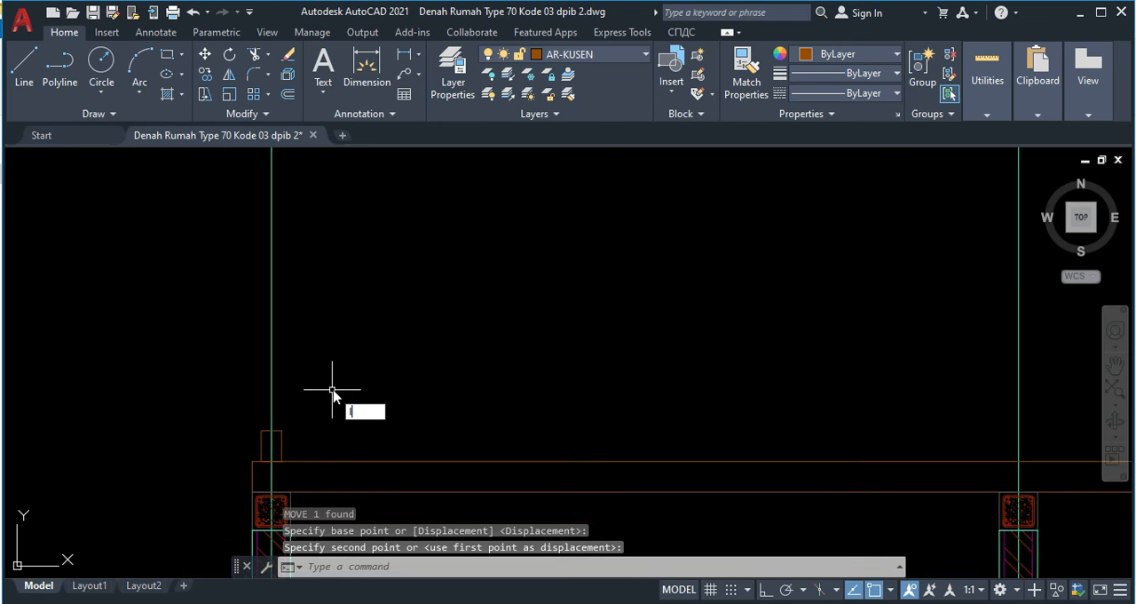
key("Return")
left_click(263, 427)
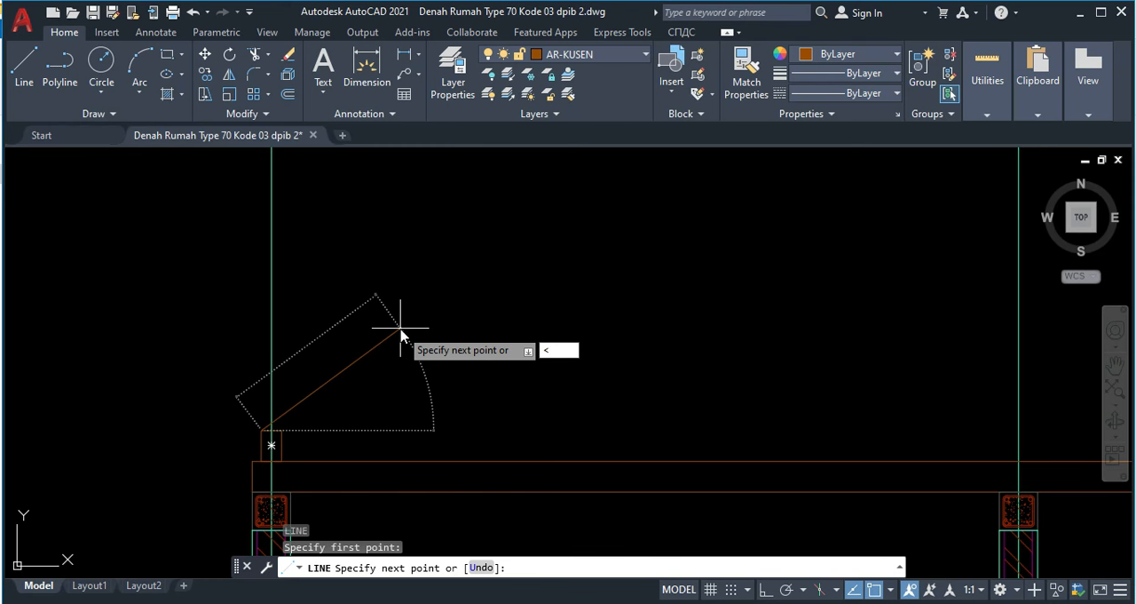
key("Return")
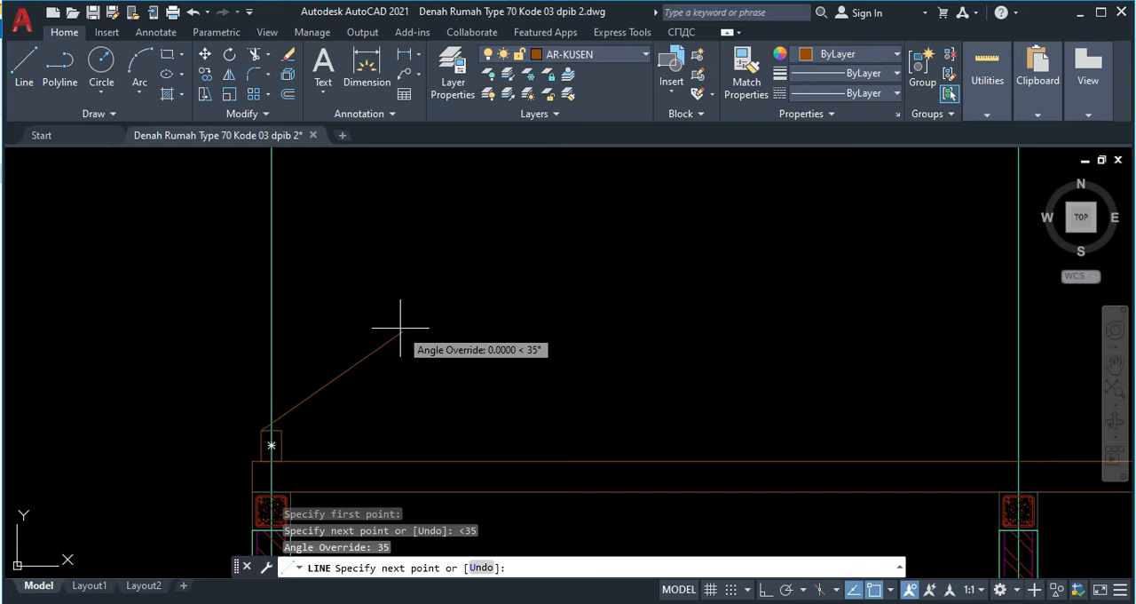
scroll(565, 188, "down", 3)
middle_click_drag(581, 227, 440, 396)
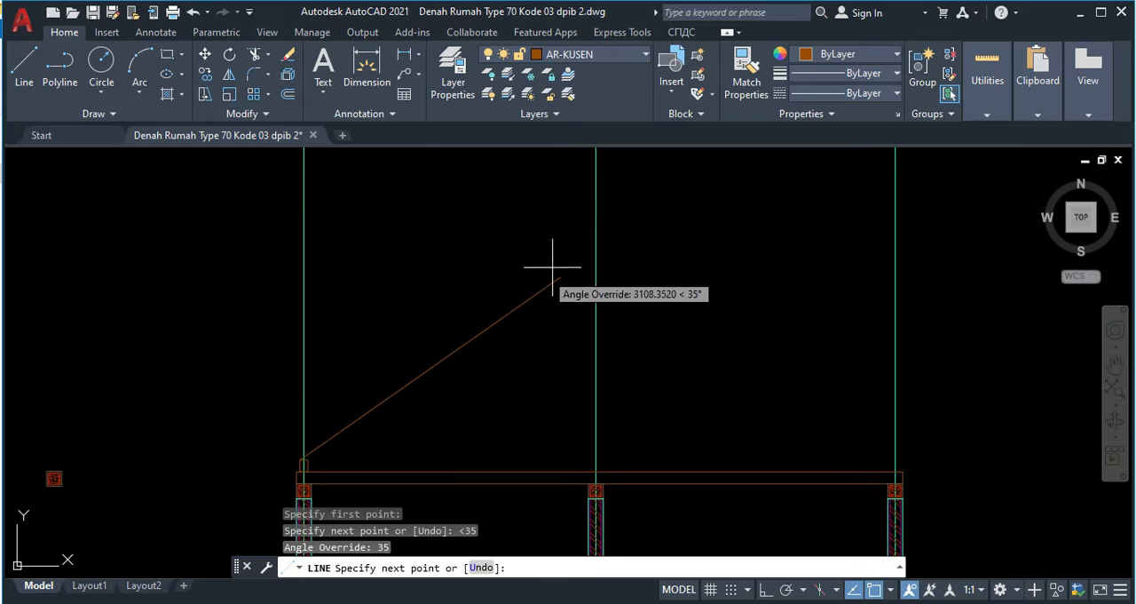
left_click(657, 206)
key("Escape")
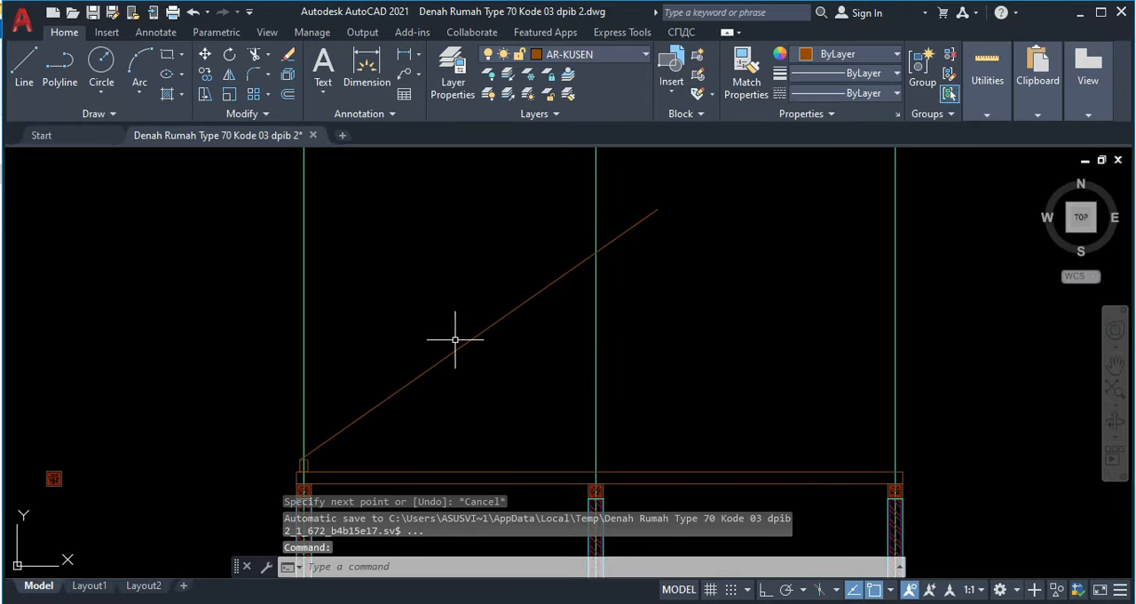
Step: Offset the sloping roof line by 70 to its upper side
middle_click_drag(456, 332, 488, 326)
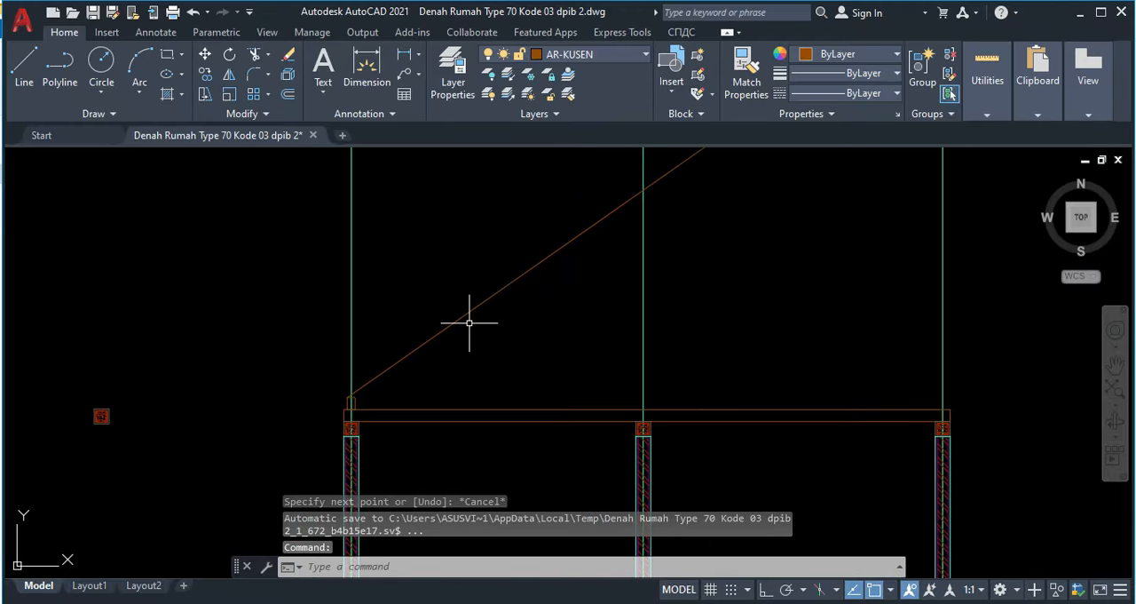
type("o")
key("Return")
type("70")
key("Return")
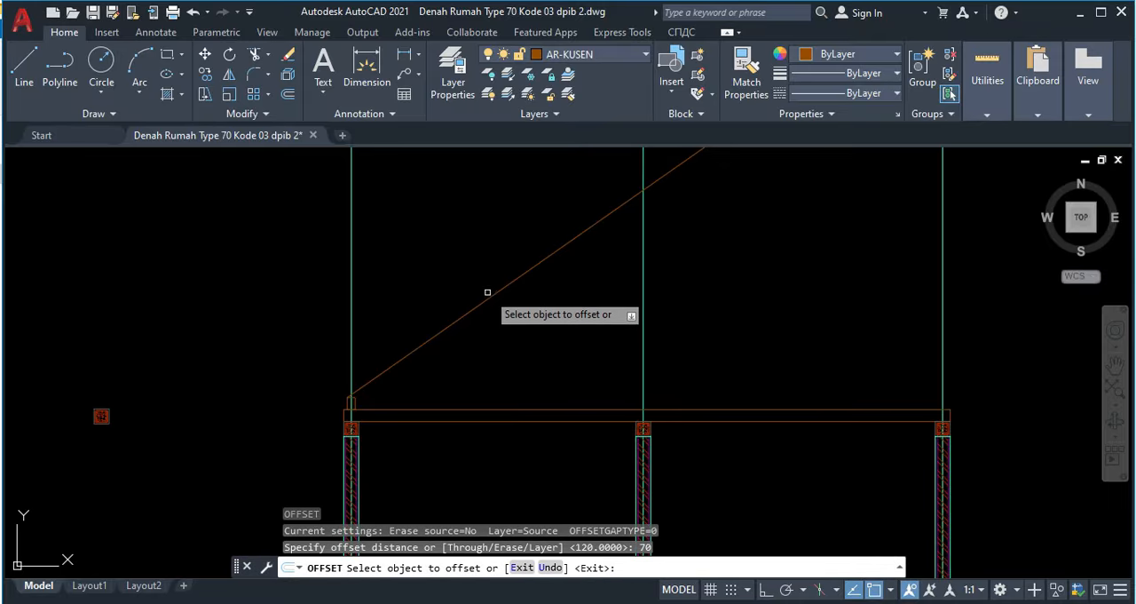
left_click(487, 290)
left_click(466, 256)
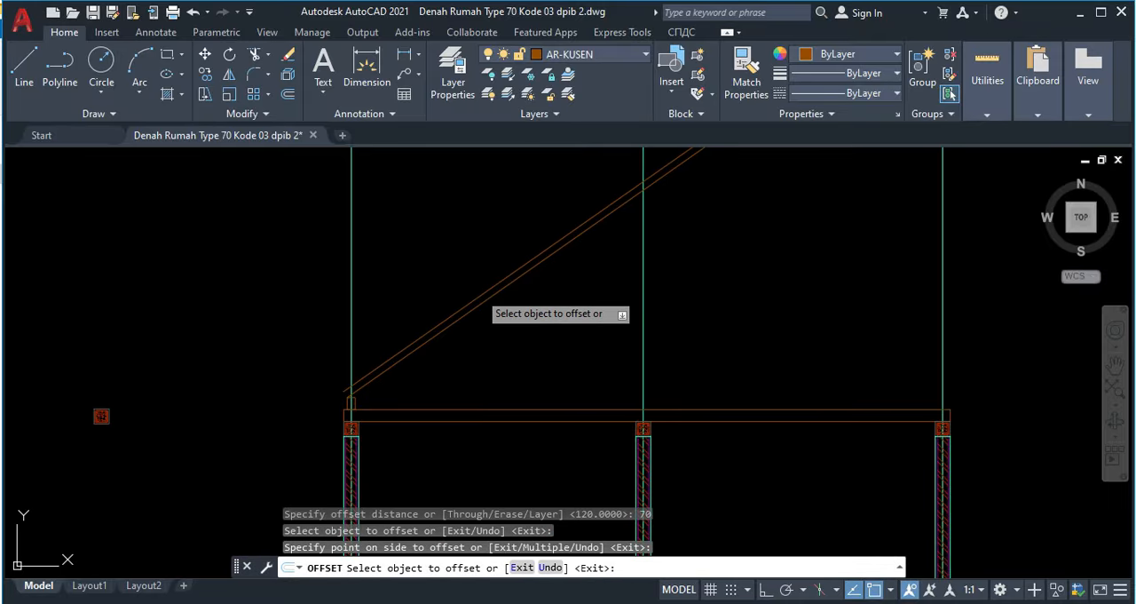
key("Escape")
Step: Check the angle between the Kuda-kuda 8/12 rafter's lower edge and the tie beam in the finished reference section
scroll(465, 300, "down", 8)
middle_click_drag(57, 199, 432, 310)
scroll(380, 291, "up", 4)
scroll(379, 290, "up", 4)
scroll(228, 368, "up", 4)
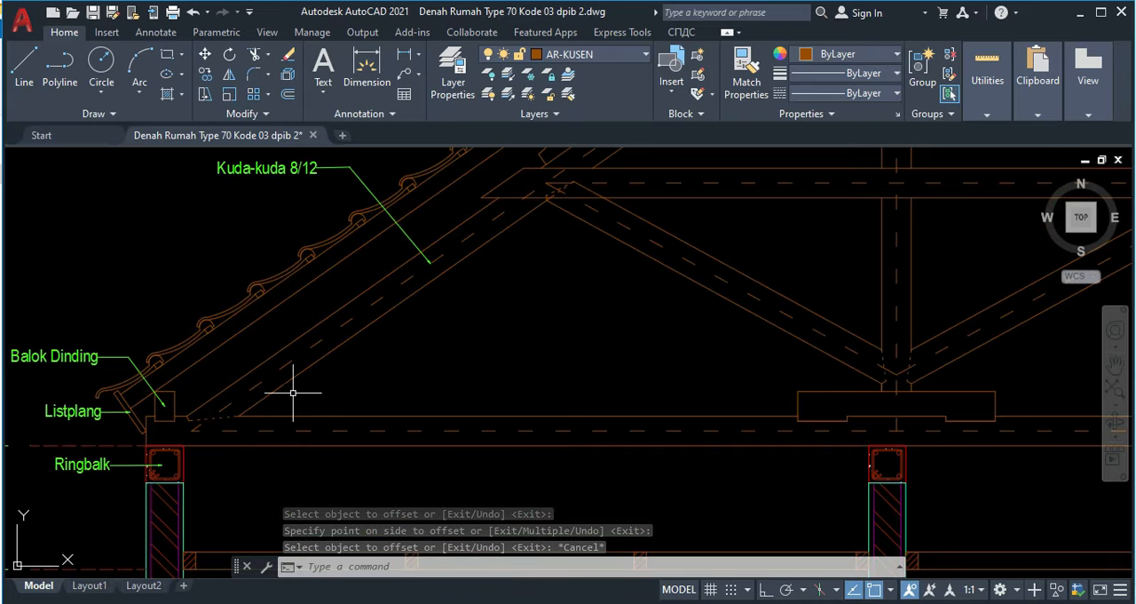
type("dan")
key("Return")
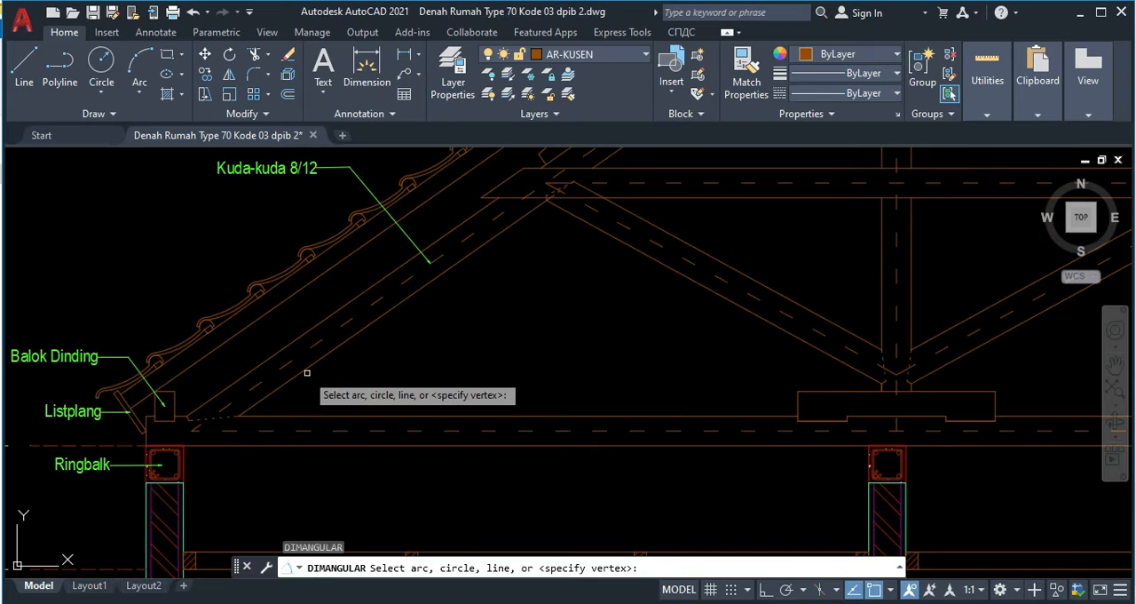
left_click(306, 368)
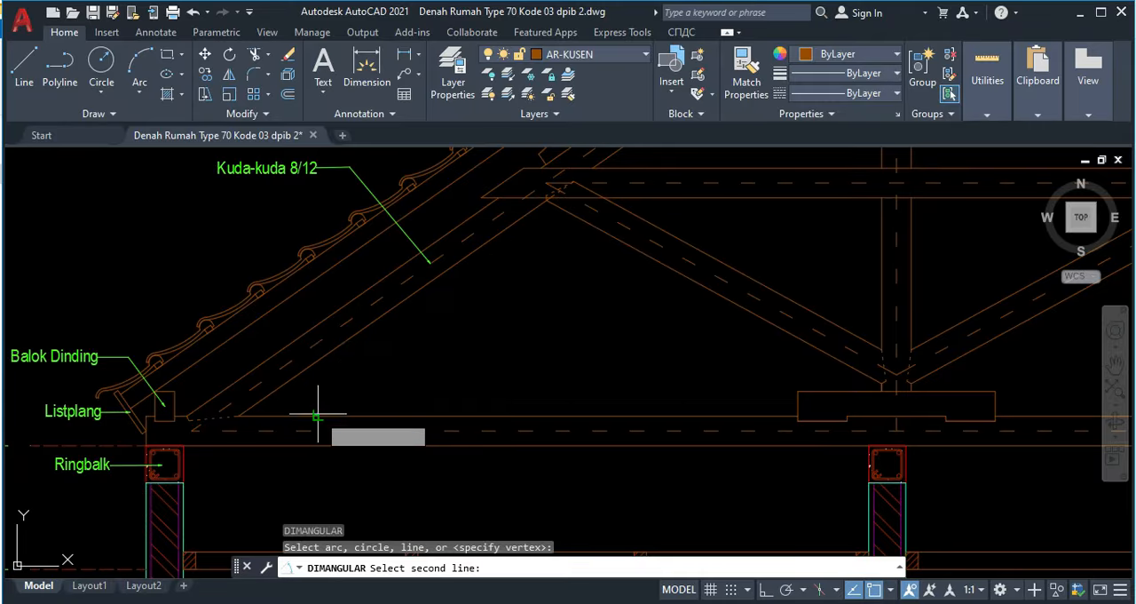
left_click(317, 411)
key("Escape")
scroll(536, 393, "down", 5)
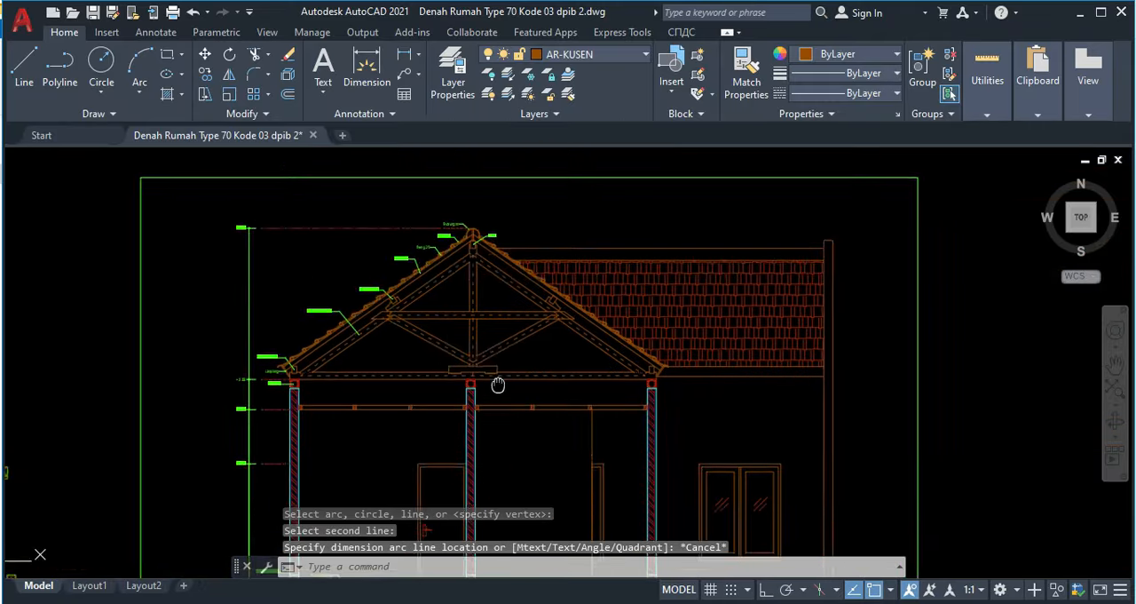
Step: Start a line at the small rectangle's lower right corner with a 50-long horizontal segment along the tie beam's upper edge
scroll(172, 236, "up", 6)
scroll(476, 325, "up", 8)
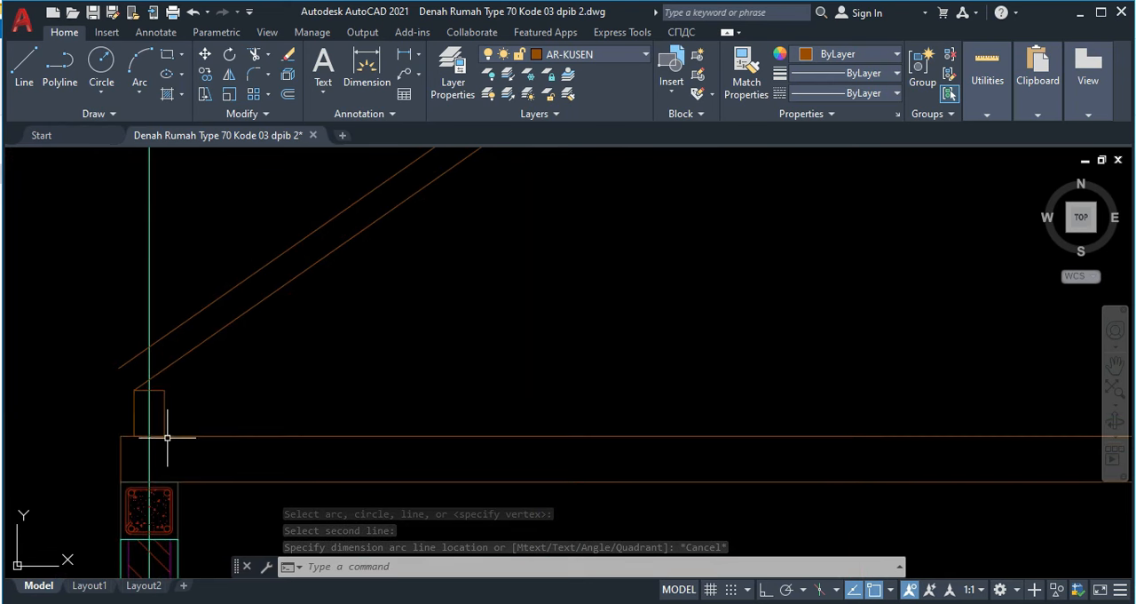
scroll(219, 390, "down", 4)
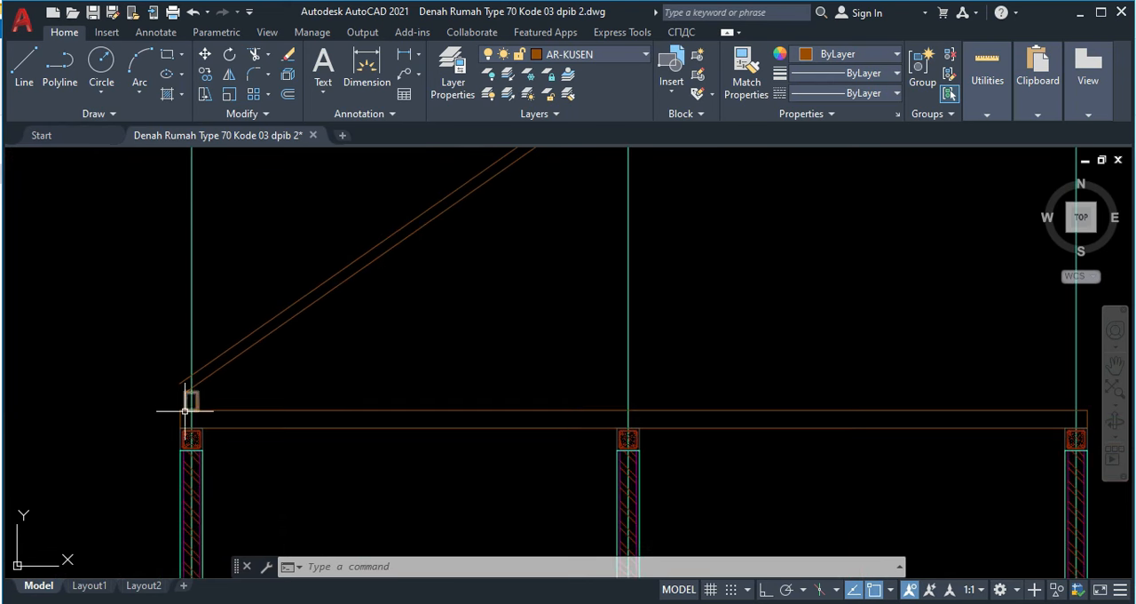
scroll(186, 410, "up", 4)
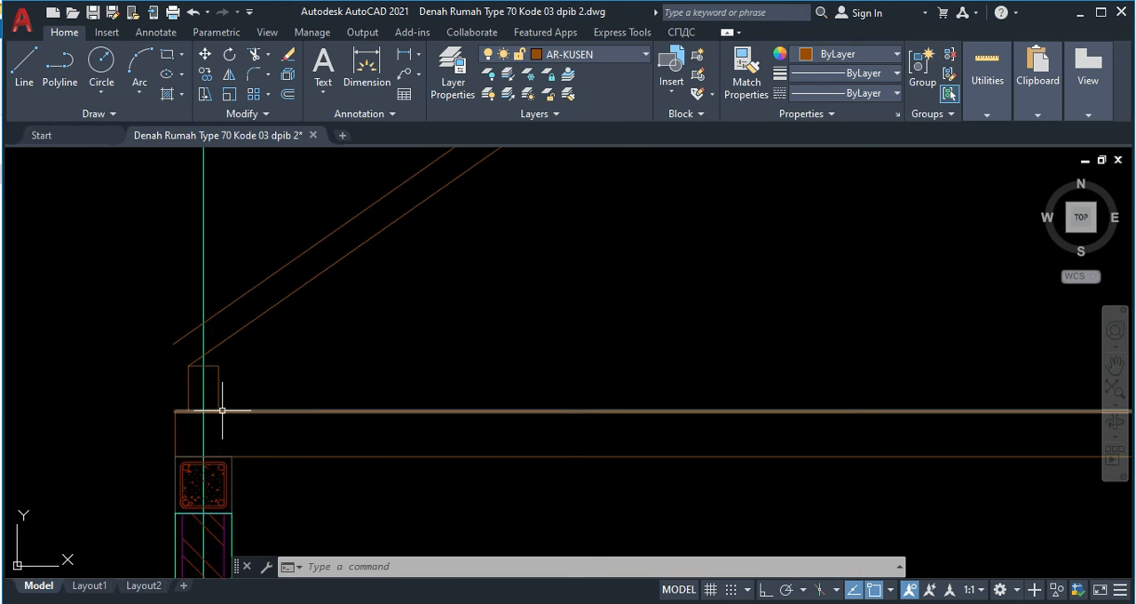
key("Return")
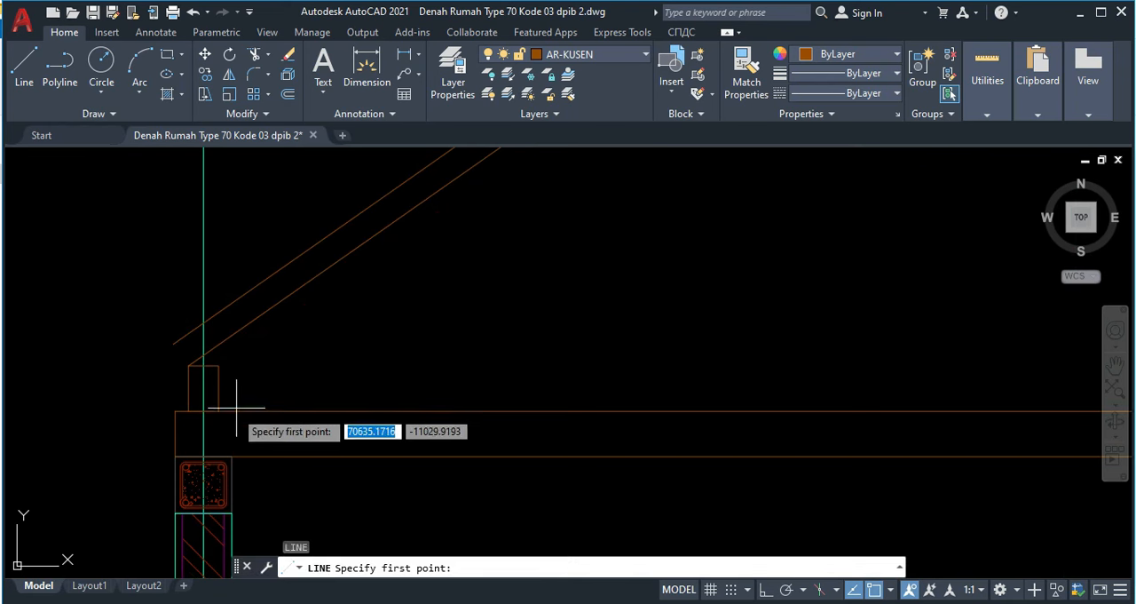
scroll(221, 398, "up", 3)
left_click(245, 380)
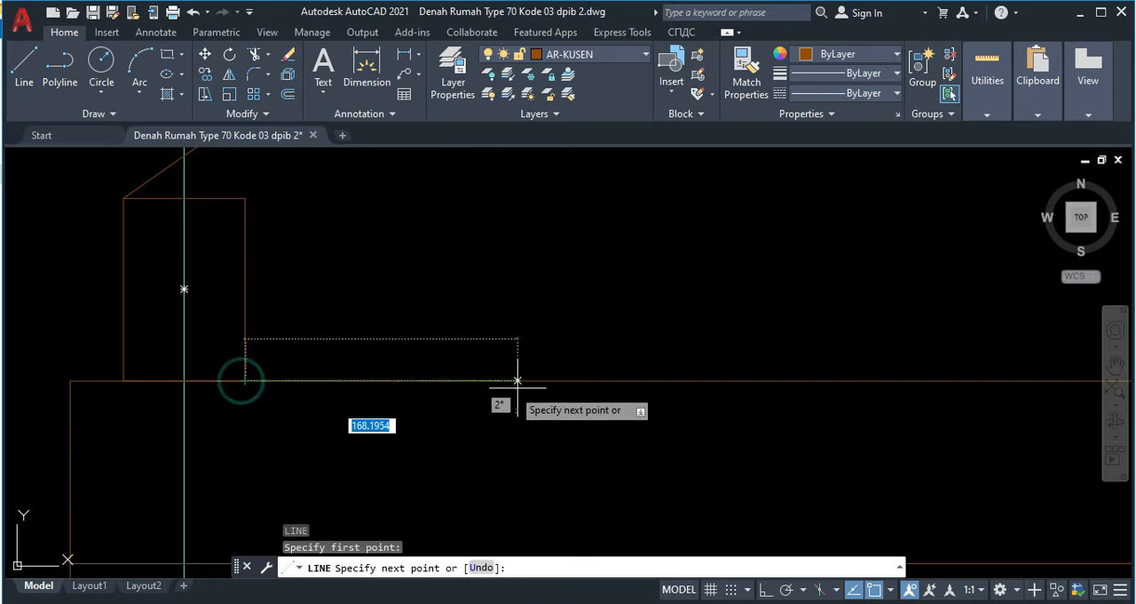
key("F8")
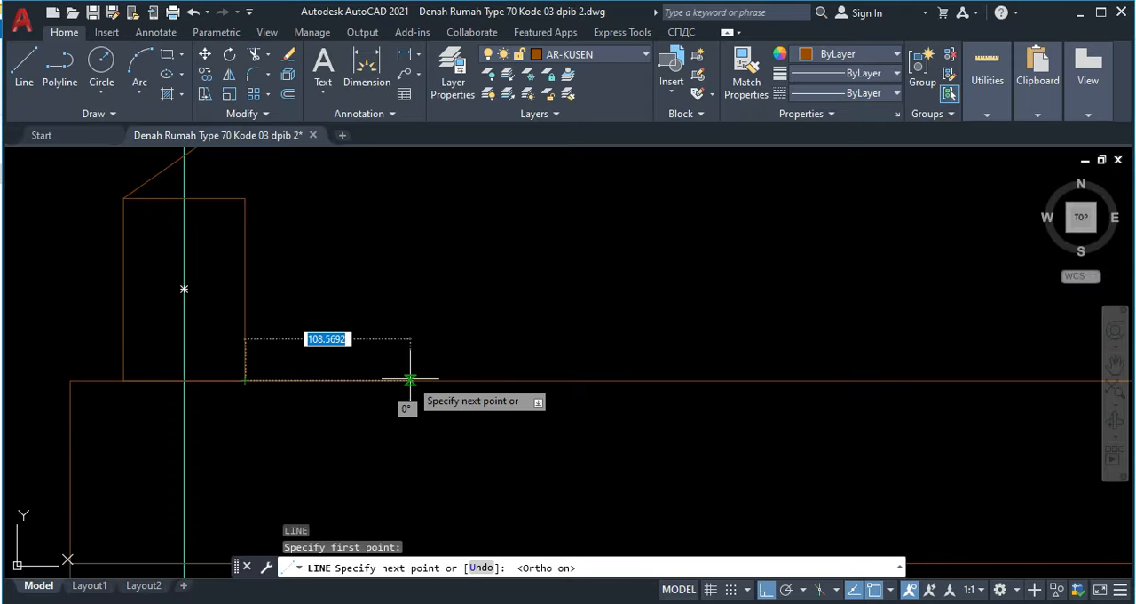
key("Return")
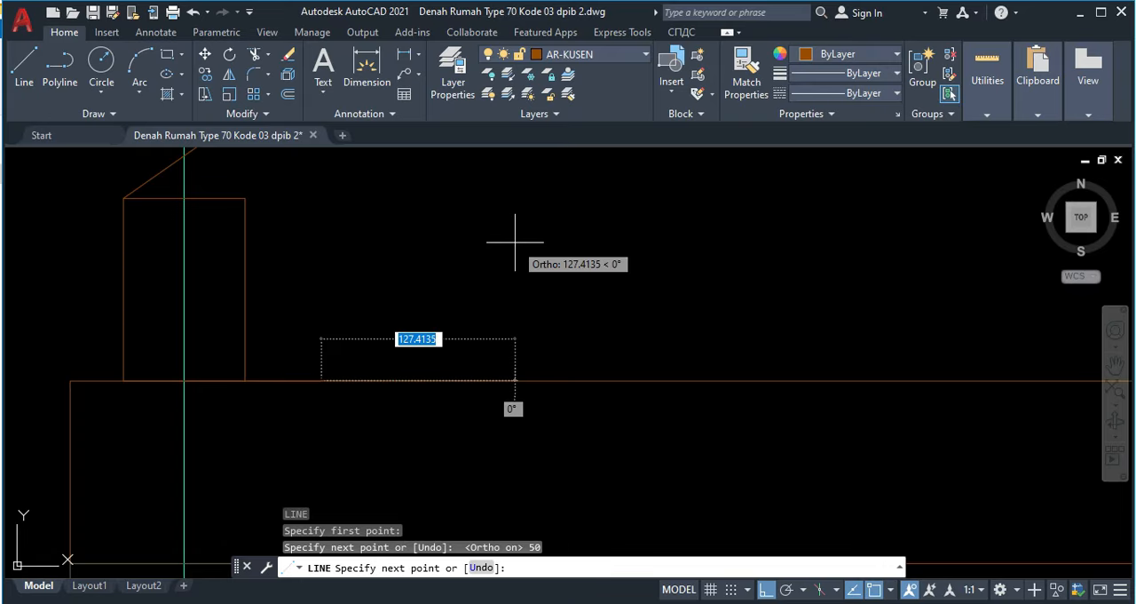
Step: Continue the line from the 50-long segment's end at 35° upward, past the middle wall axis, as the rafter's upper edge
key("F8")
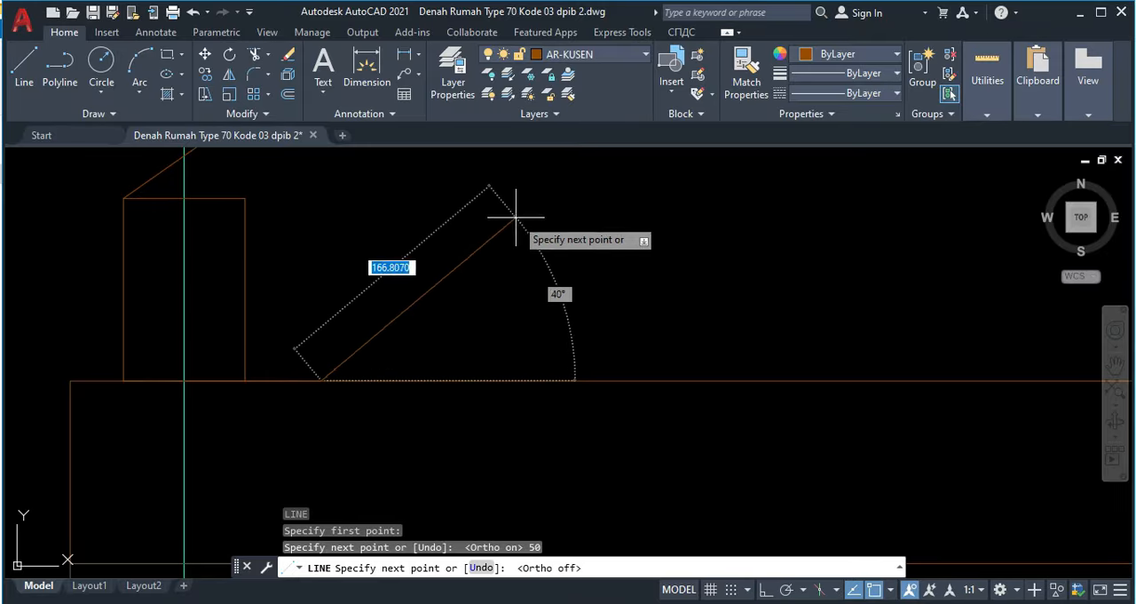
middle_click_drag(542, 212, 465, 298)
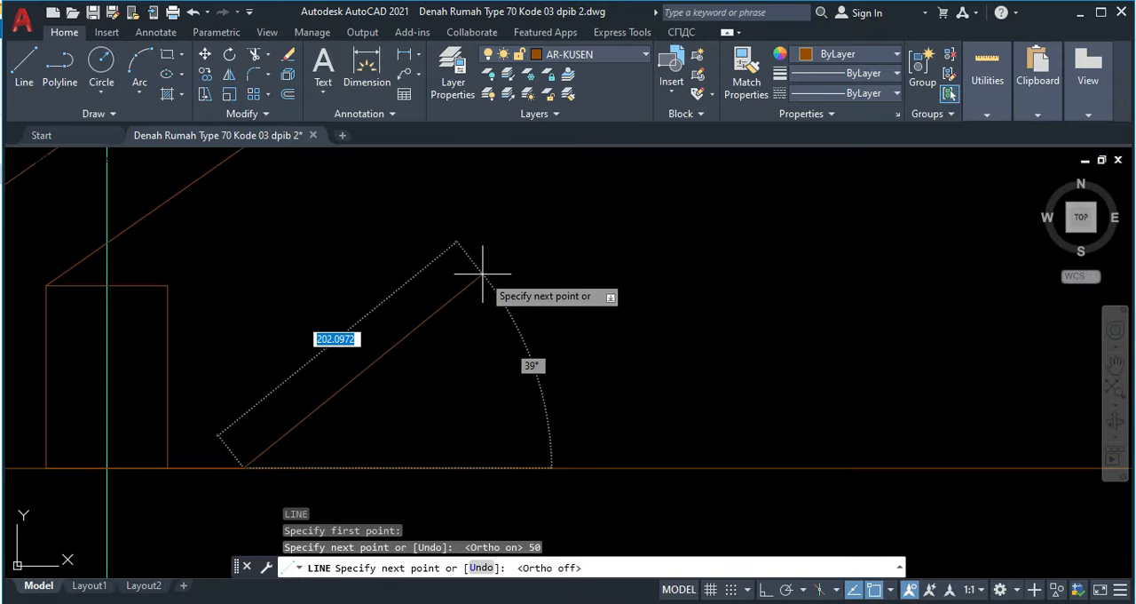
key("ctrl+l")
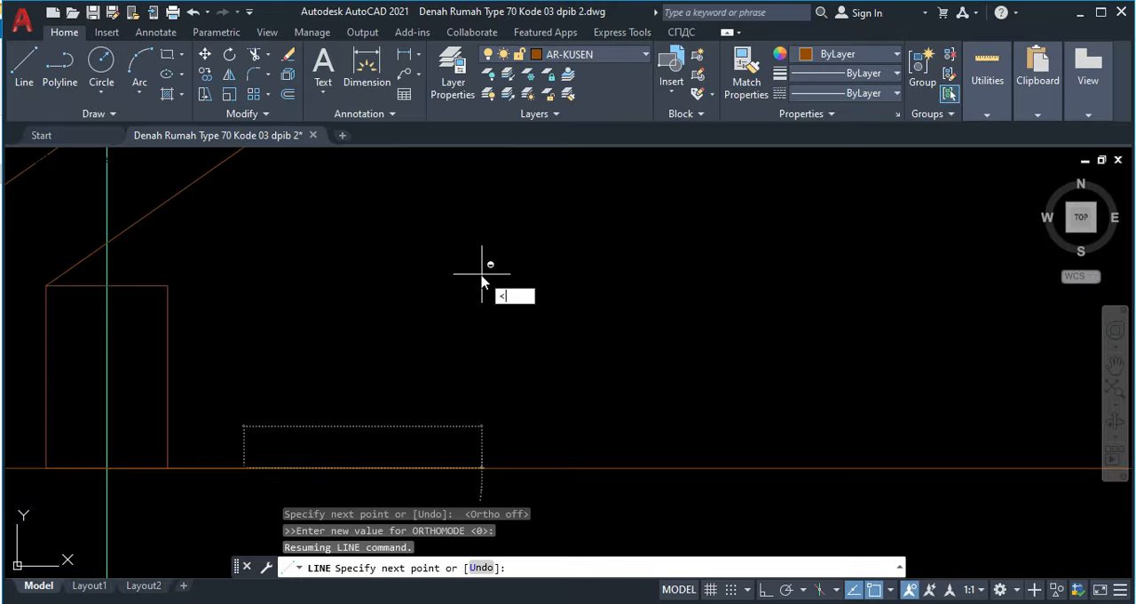
type("<35")
key("Return")
scroll(481, 274, "down", 5)
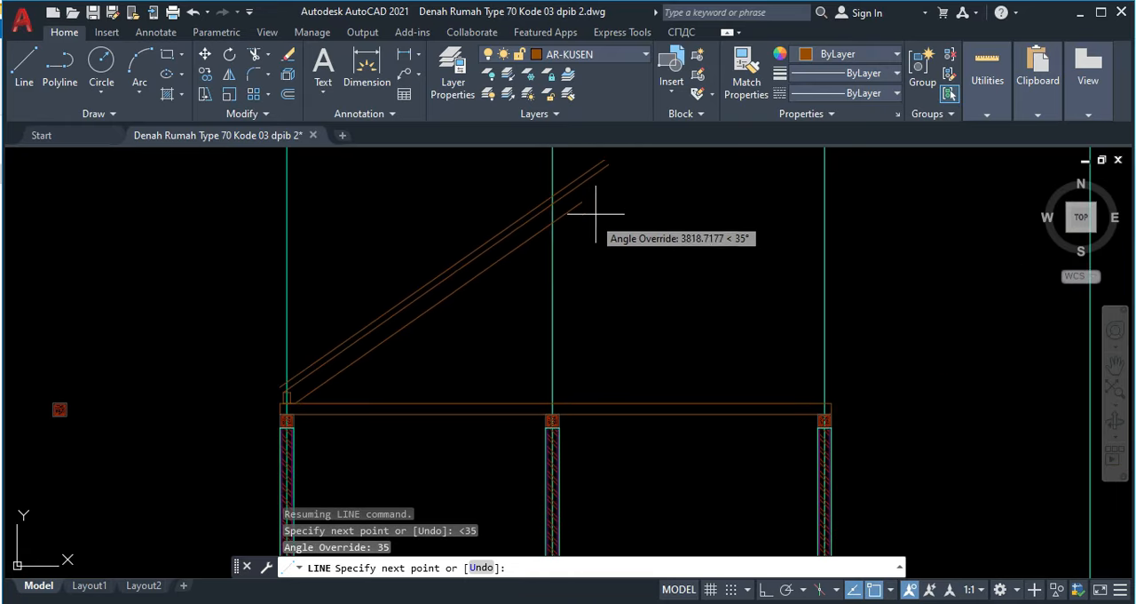
left_click(618, 176)
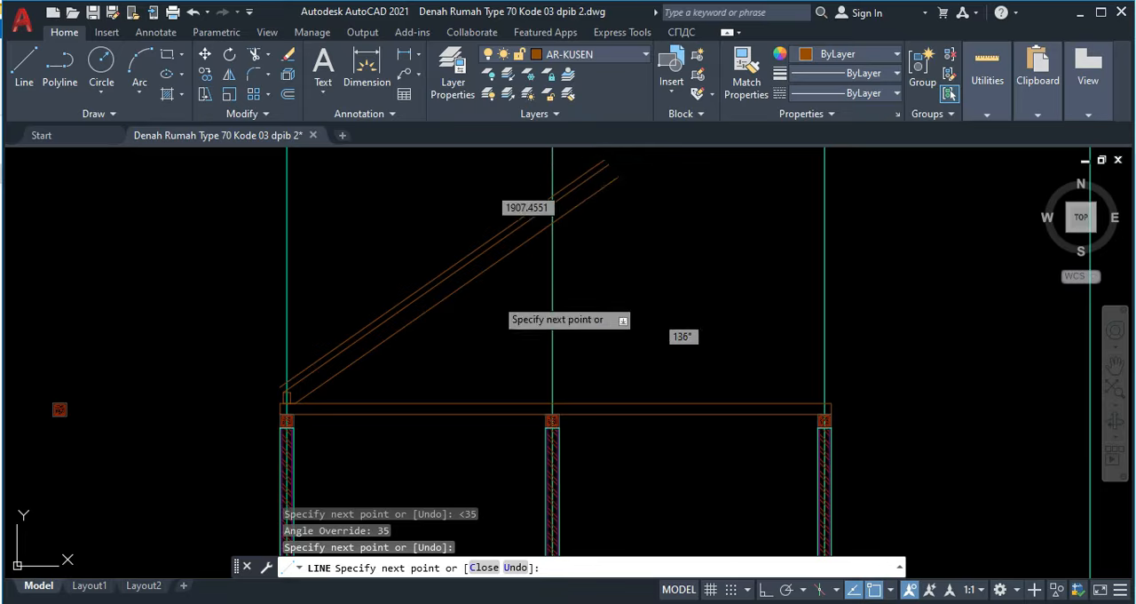
key("Escape")
Step: Offset the lowest 35° line by 120 to its lower side to form the truss rafter
scroll(489, 233, "up", 3)
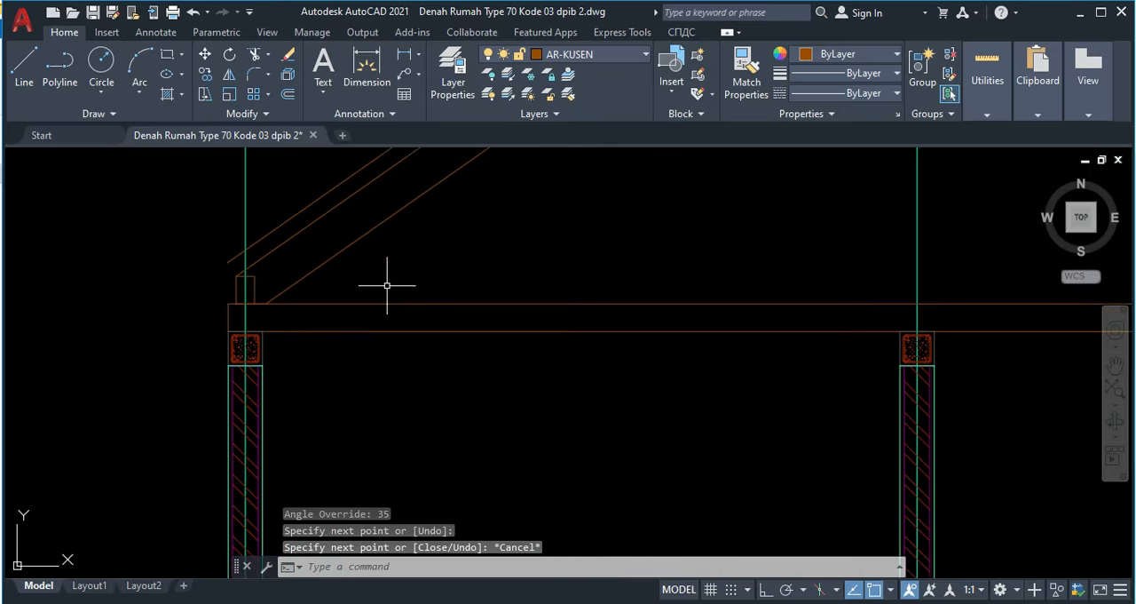
type("o")
key("Return")
type("1")
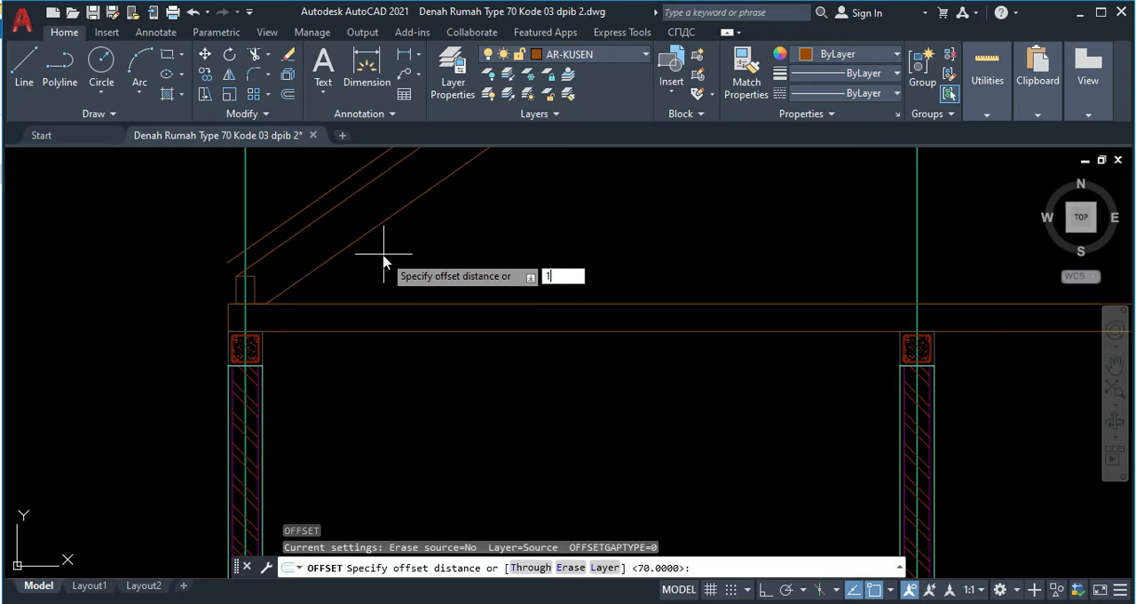
type("20")
key("Return")
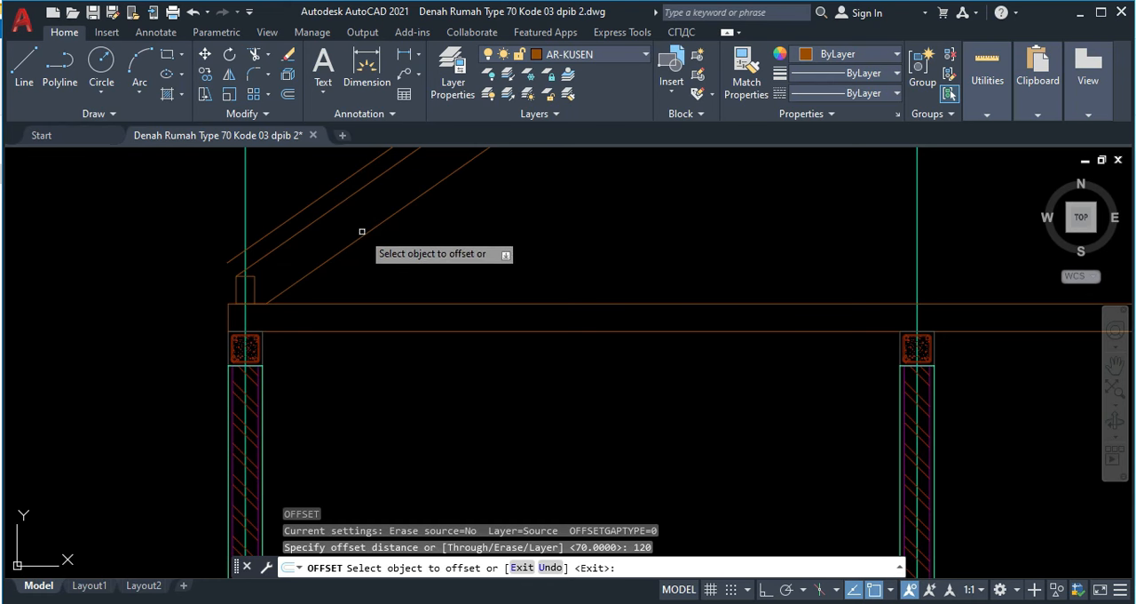
left_click(358, 239)
left_click(435, 272)
middle_click_drag(463, 251, 453, 267)
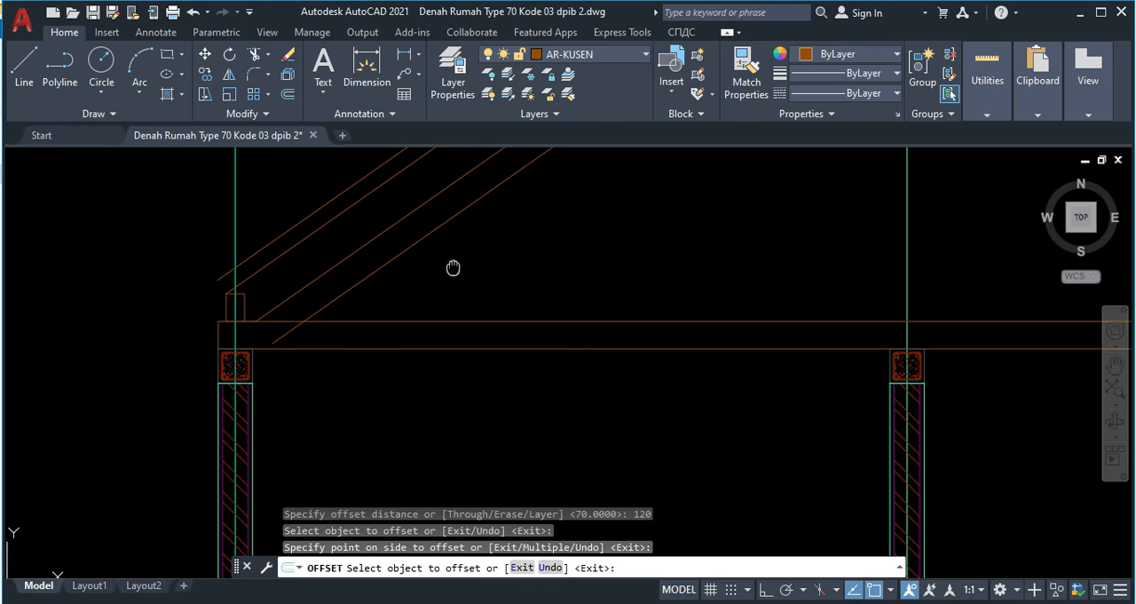
Step: Check where the midpoint of the tie beam's upper edge lies relative to the middle wall axis
key("Escape")
scroll(304, 317, "up", 3)
scroll(367, 305, "down", 3)
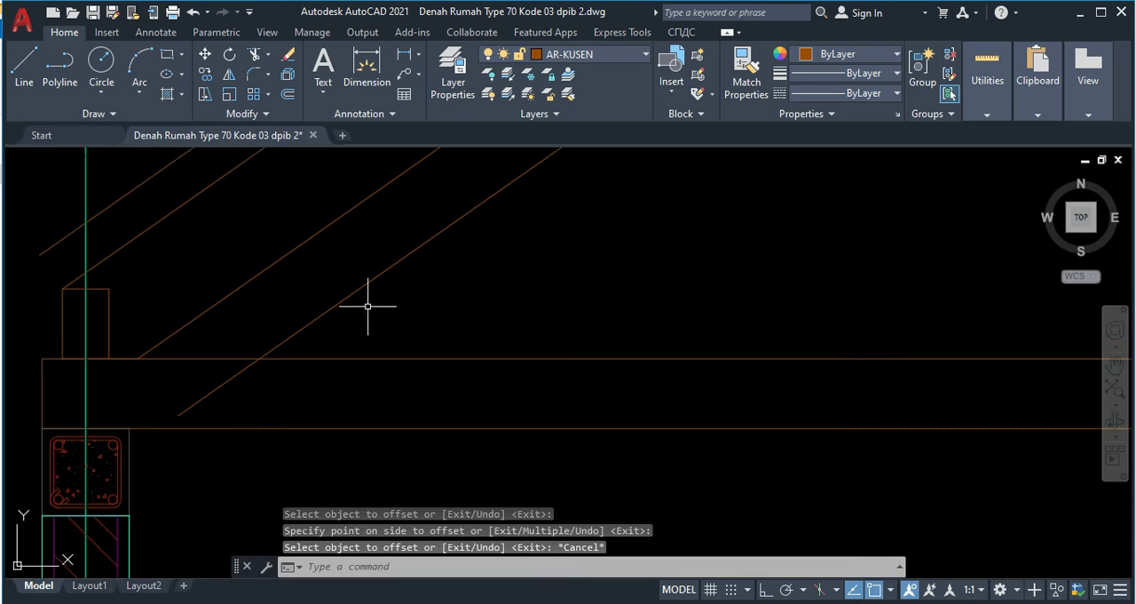
scroll(583, 251, "down", 6)
scroll(559, 266, "up", 4)
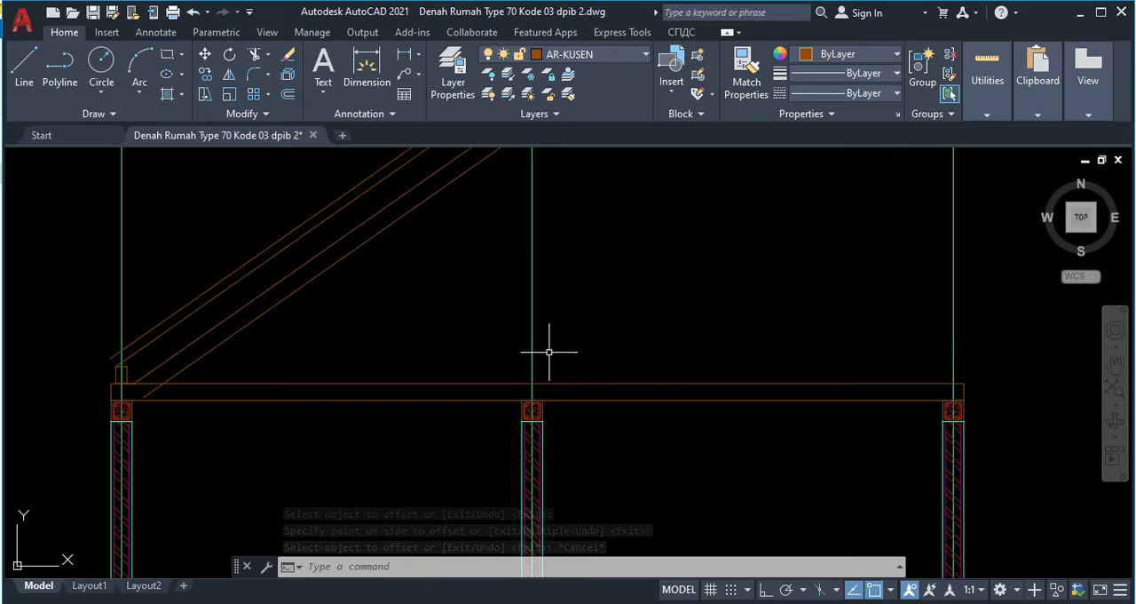
scroll(548, 352, "down", 2)
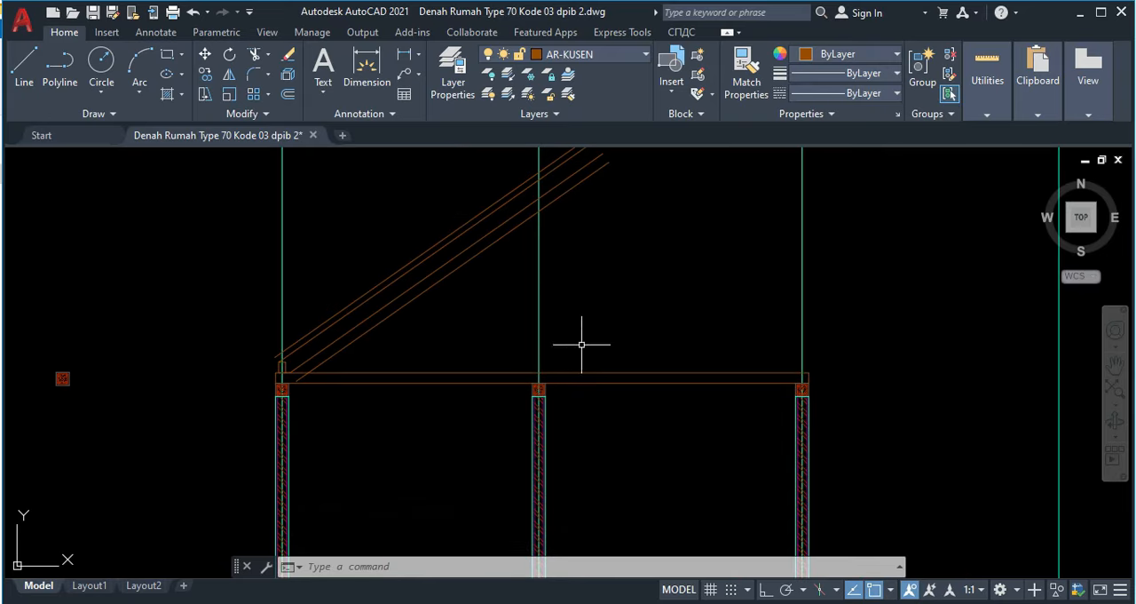
left_click(585, 372)
scroll(550, 374, "up", 3)
scroll(557, 377, "down", 3)
scroll(550, 378, "up", 2)
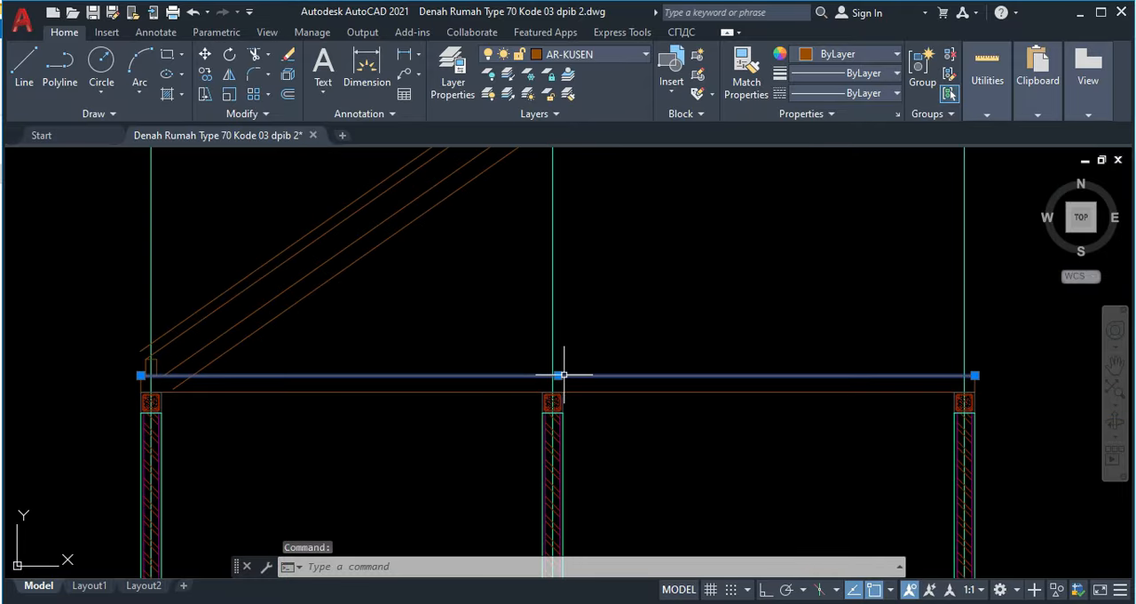
scroll(564, 375, "up", 3)
scroll(537, 355, "down", 3)
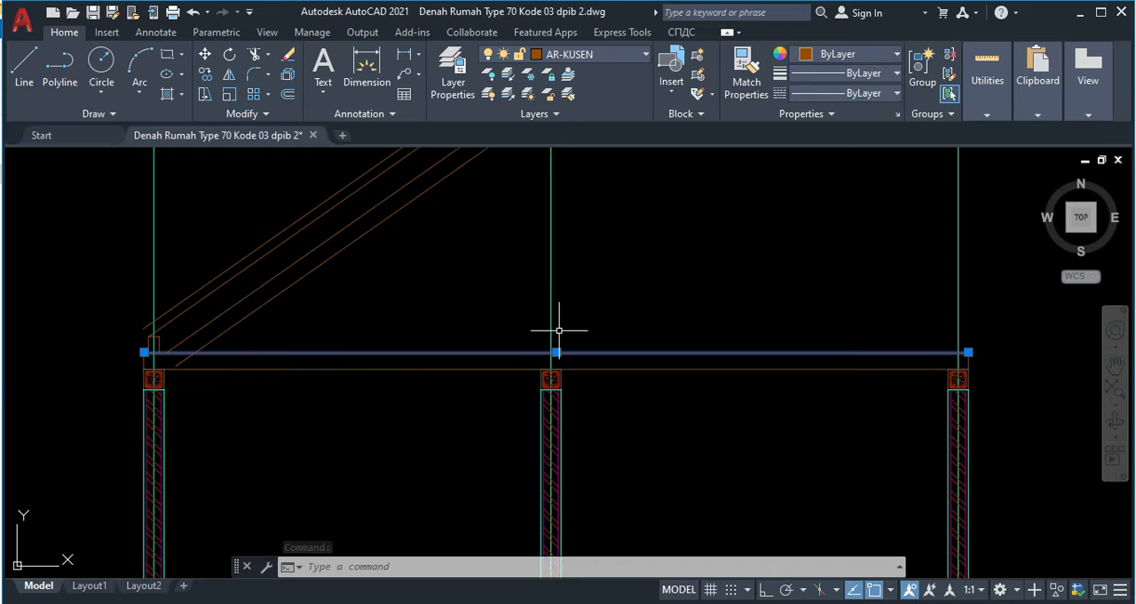
key("Escape")
Step: Delete the vertical axis line running through the middle wall
left_click(533, 248)
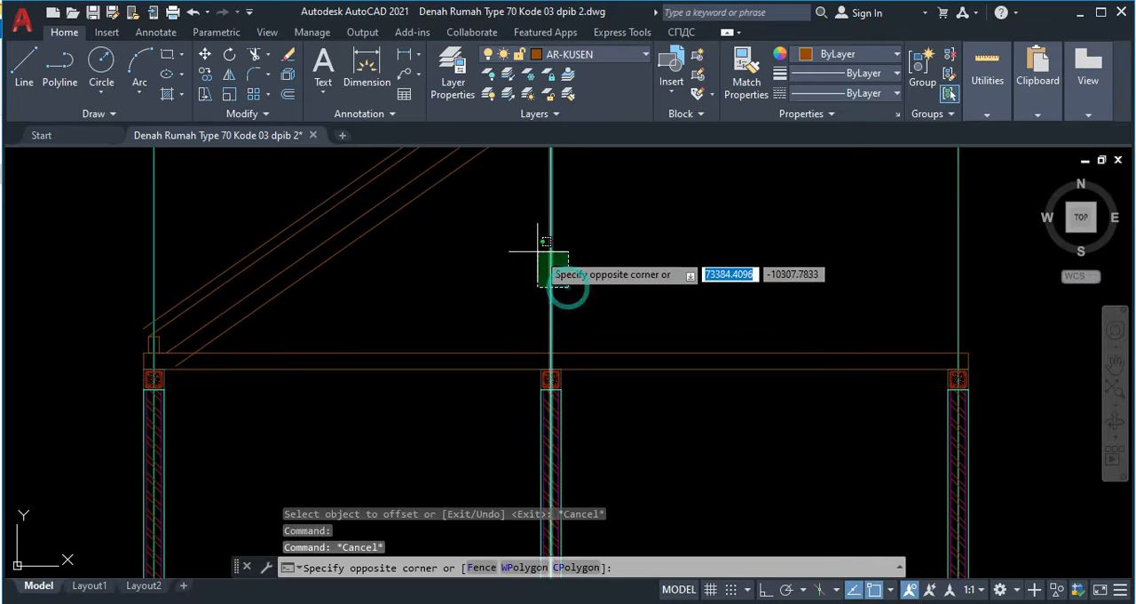
left_click(585, 241)
key("Delete")
Step: Draw a vertical line about 2896 long from the midpoint of the tie beam's upper edge upward past the rafter lines
scroll(545, 364, "up", 2)
type("l")
key("Return")
left_click(560, 346)
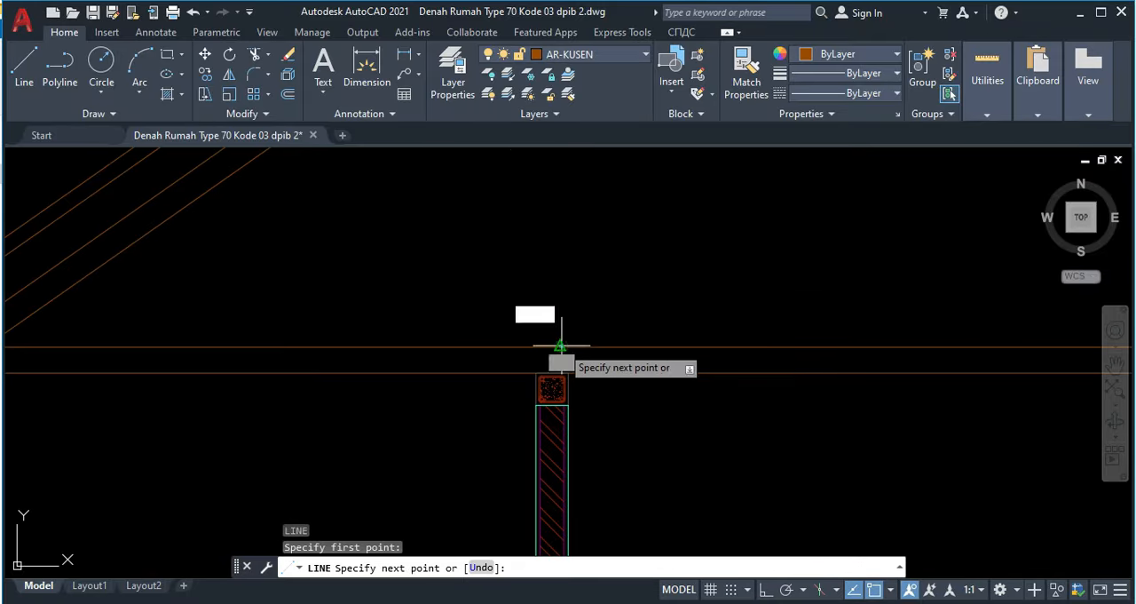
middle_click_drag(553, 152, 573, 266)
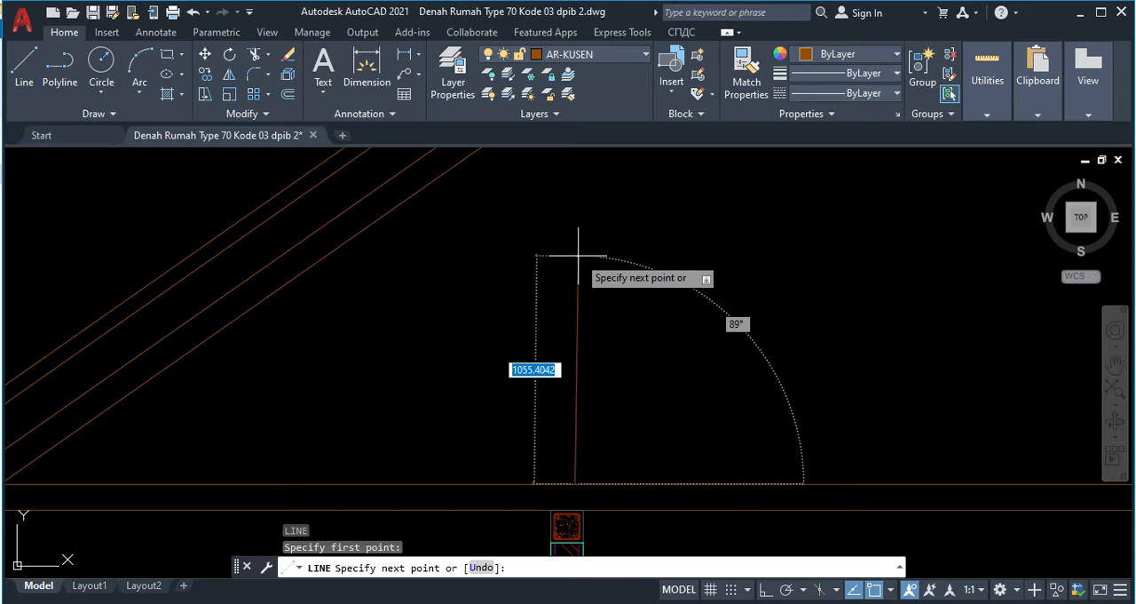
key("F8")
scroll(568, 266, "down", 2)
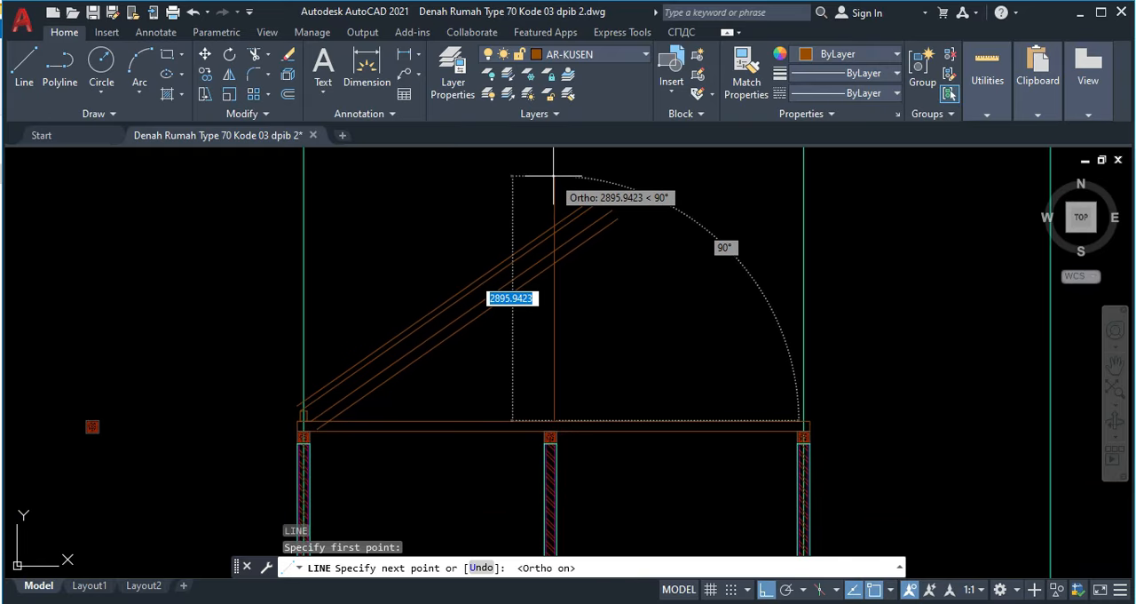
left_click(553, 176)
key("Escape")
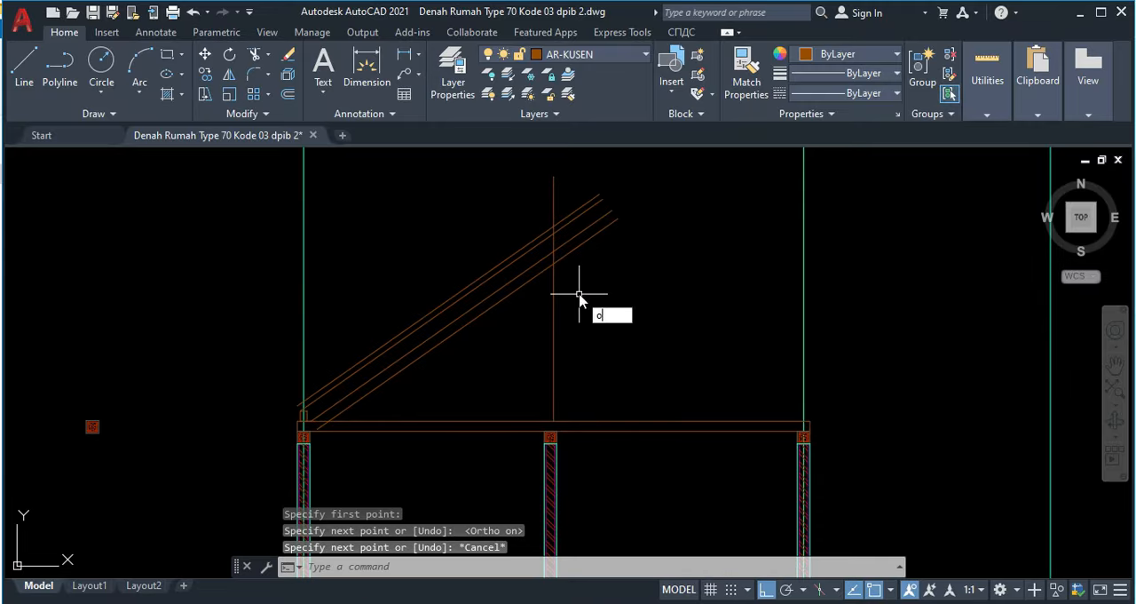
Step: Offset the vertical centre line by 60 to both sides to form the king post
type("o")
key("Return")
key("Return")
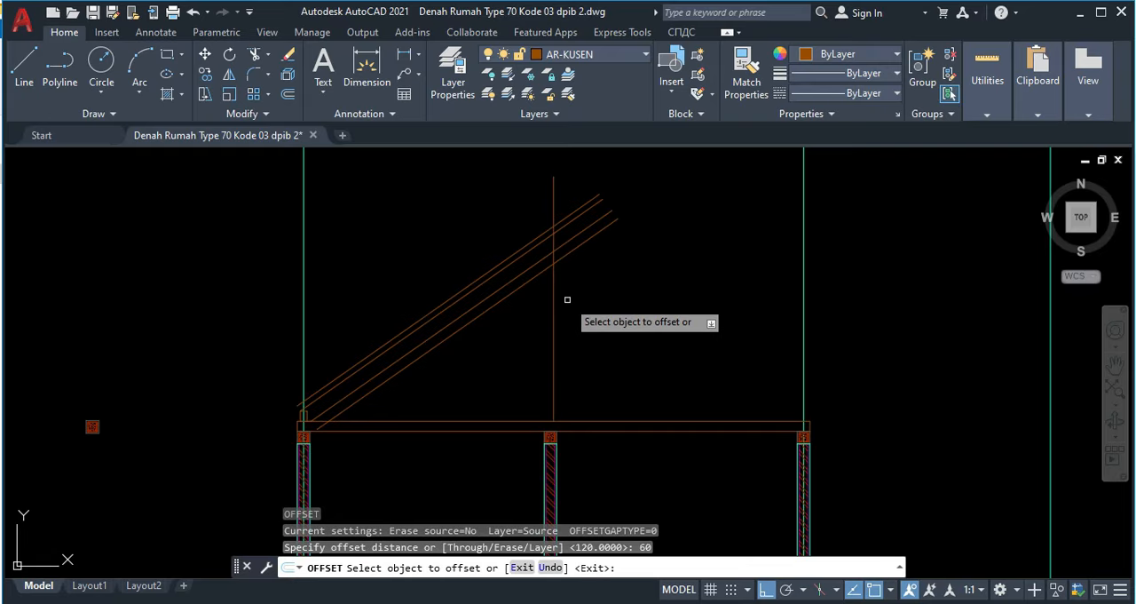
left_click(554, 320)
left_click(588, 311)
left_click(553, 304)
left_click(545, 307)
middle_click_drag(560, 310, 557, 372)
key("Escape")
Step: Trim the rafter lines beyond the king post's right edge and the post lines above the uppermost rafter line
scroll(557, 371, "up", 5)
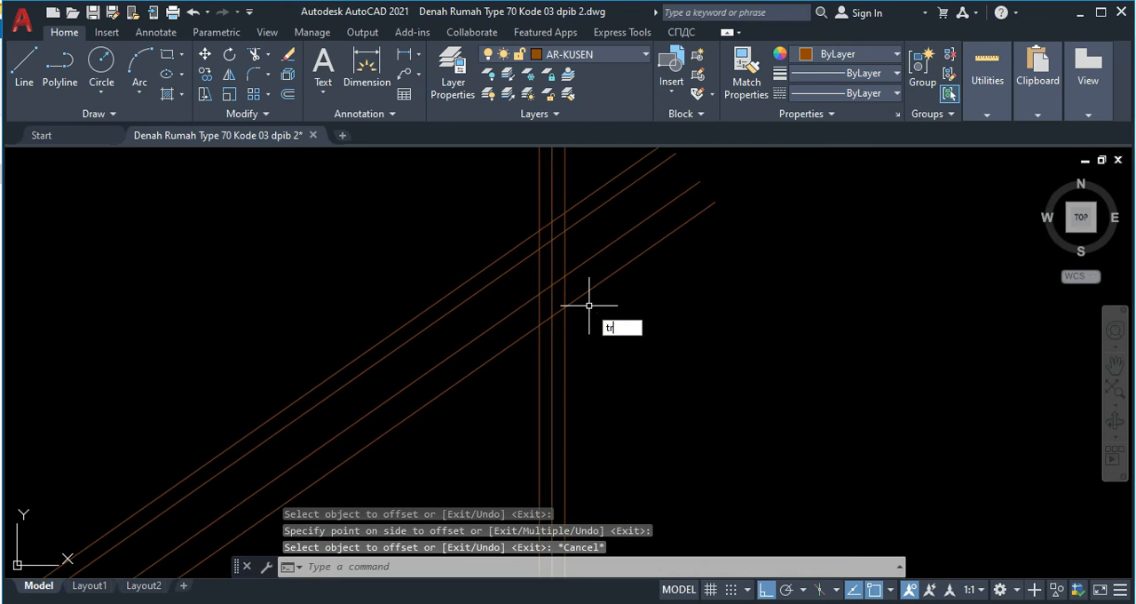
key("Return")
middle_click_drag(589, 305, 587, 377)
mouse_move(629, 362)
left_mouse_down()
mouse_move(598, 304)
mouse_move(600, 222)
mouse_move(521, 237)
left_mouse_up()
scroll(557, 231, "down", 3)
key("Escape")
scroll(558, 236, "down", 1)
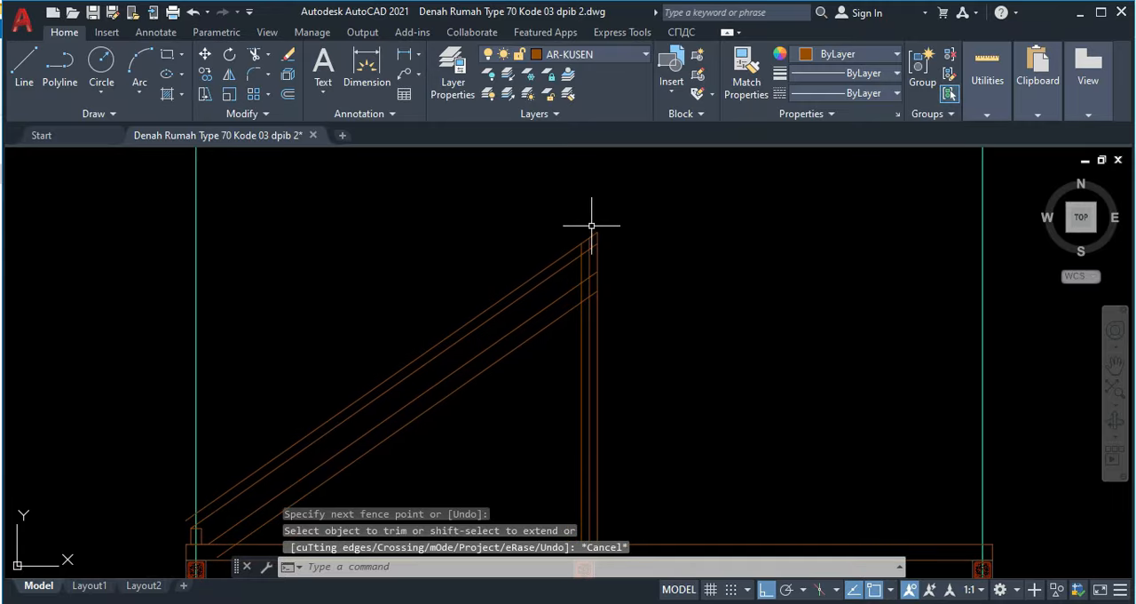
Step: Draw an 800 by 120 rectangle in the empty area to the right of the king post
middle_click_drag(605, 255, 613, 210)
middle_click_drag(565, 346, 574, 277)
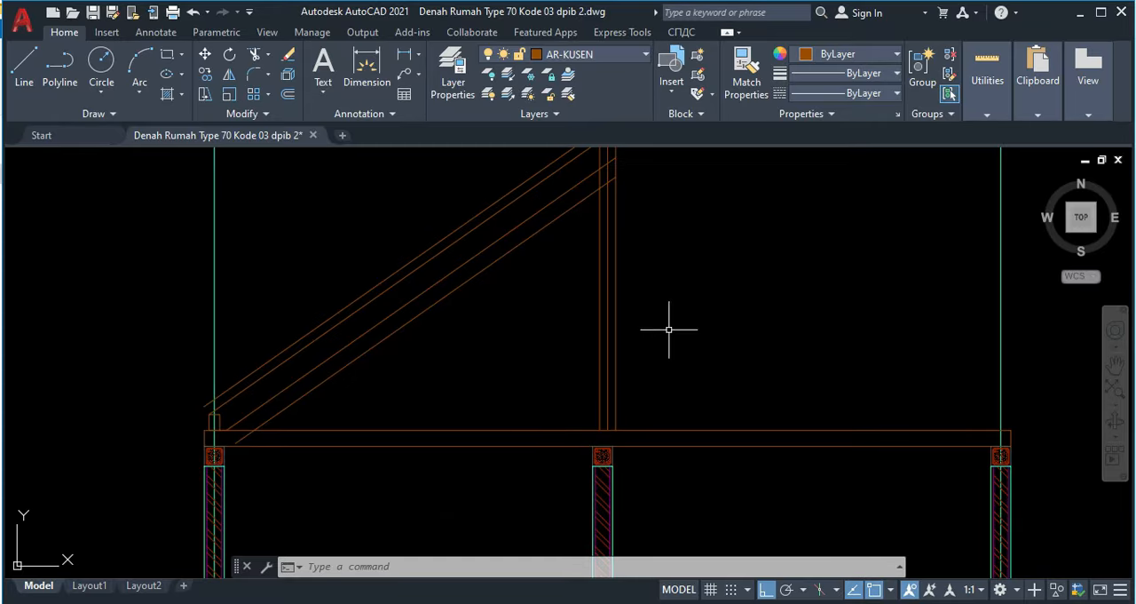
key("Return")
left_click(675, 296)
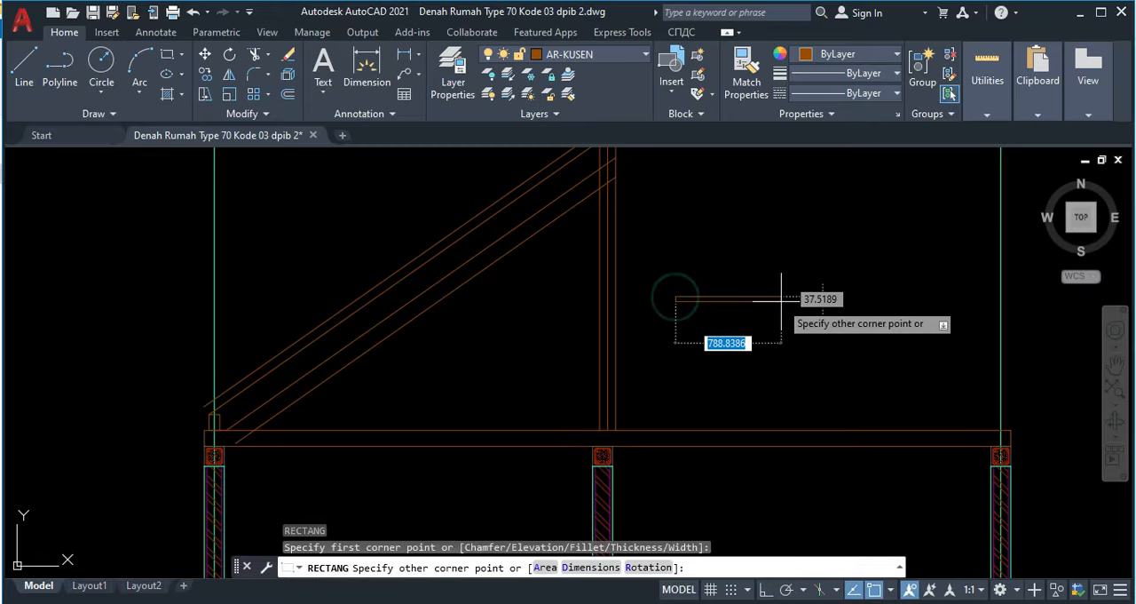
type("800")
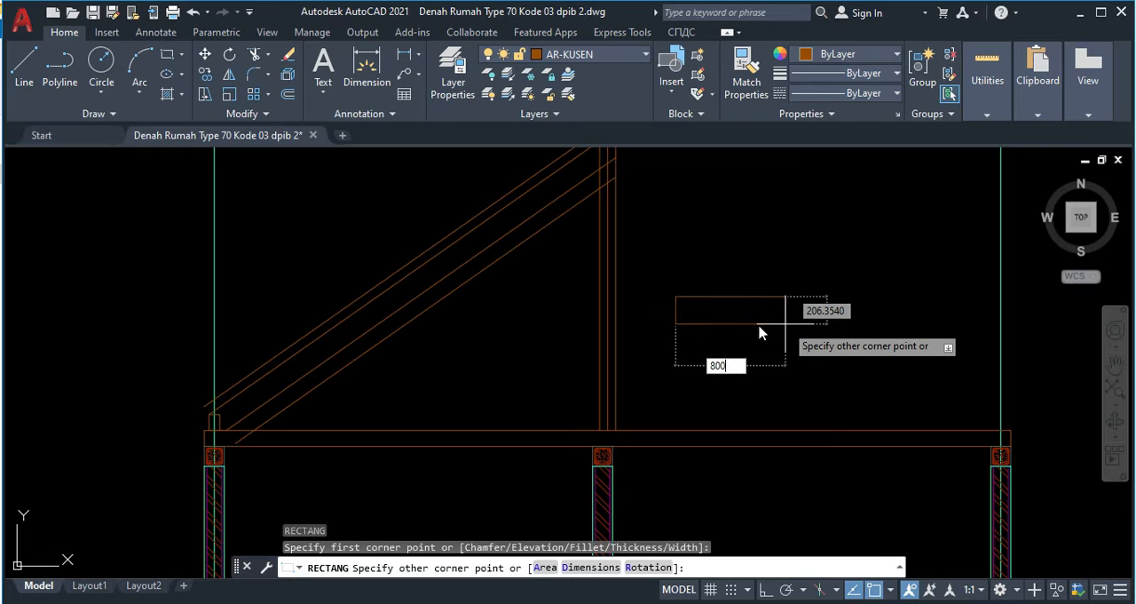
key("Tab")
type("12")
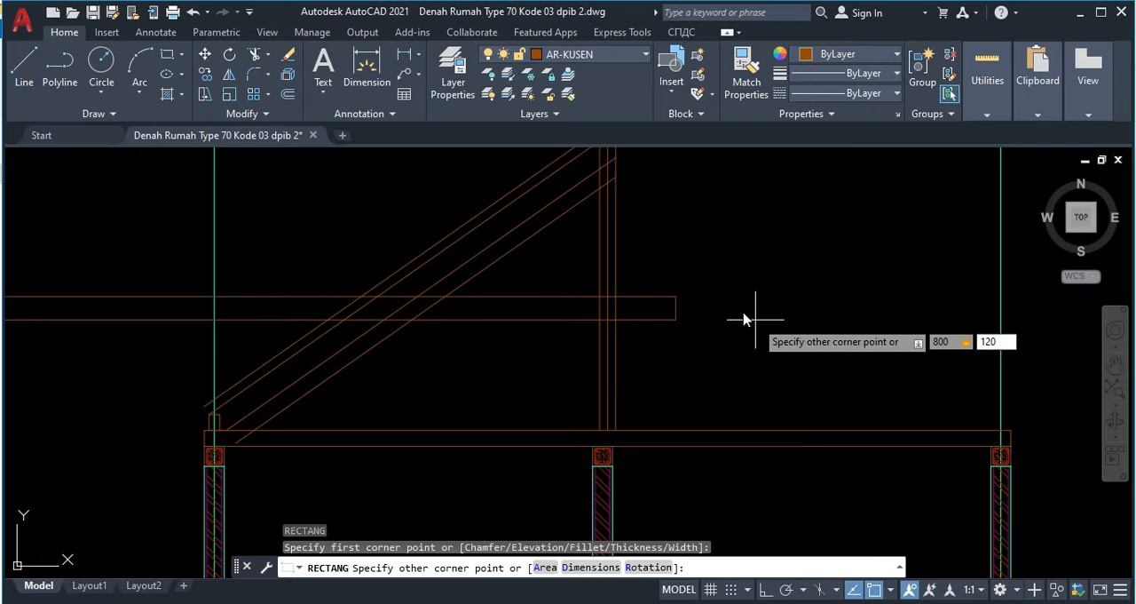
type("0")
key("Return")
Step: Move the 800 by 120 rectangle by its lower edge's midpoint onto the foot of the king post's centre line
scroll(760, 300, "up", 2)
left_click(740, 307)
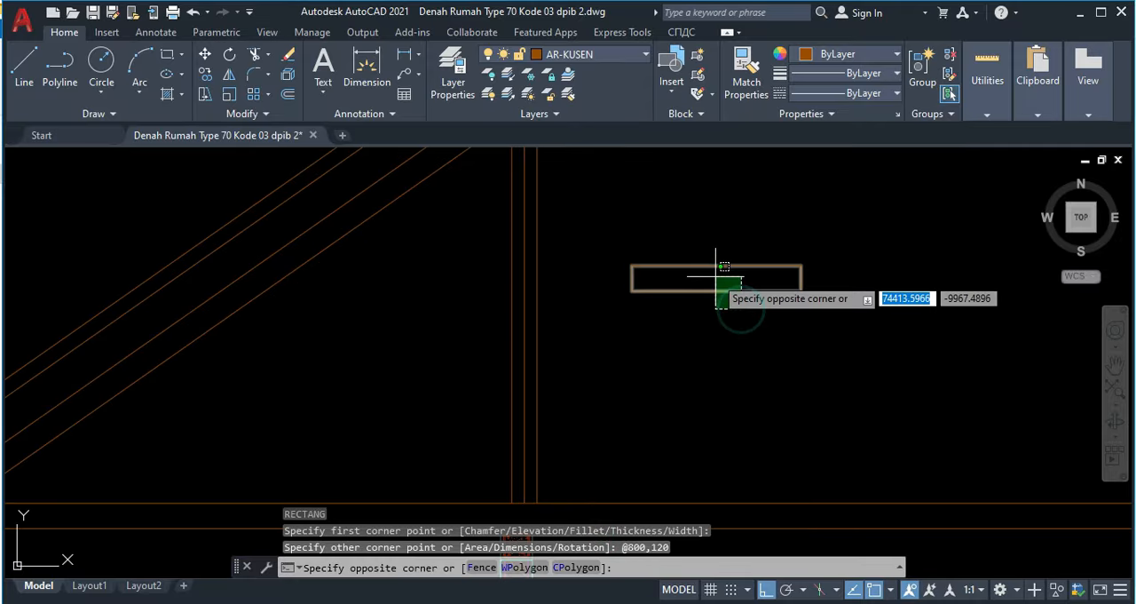
left_click(718, 278)
type("m")
key("Return")
left_click(718, 277)
left_click(538, 485)
Step: Move the rectangle at the king post's foot 20 straight down into the tie beam
middle_click_drag(535, 495, 537, 417)
scroll(577, 389, "up", 2)
left_click(577, 388)
left_click(563, 347)
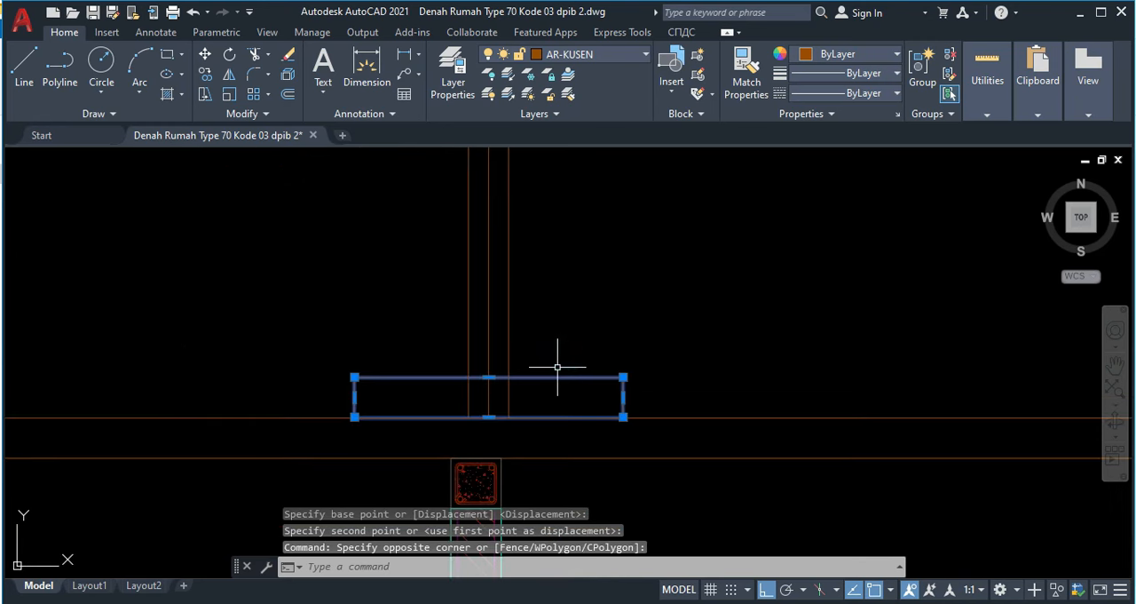
type("m")
key("Return")
scroll(495, 422, "up", 4)
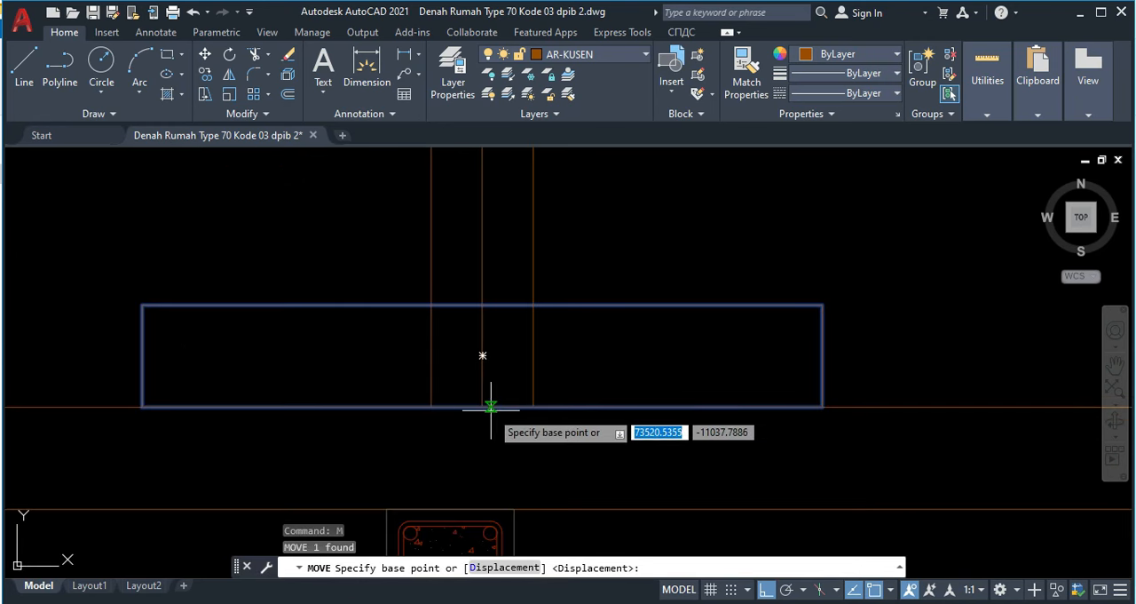
left_click(482, 406)
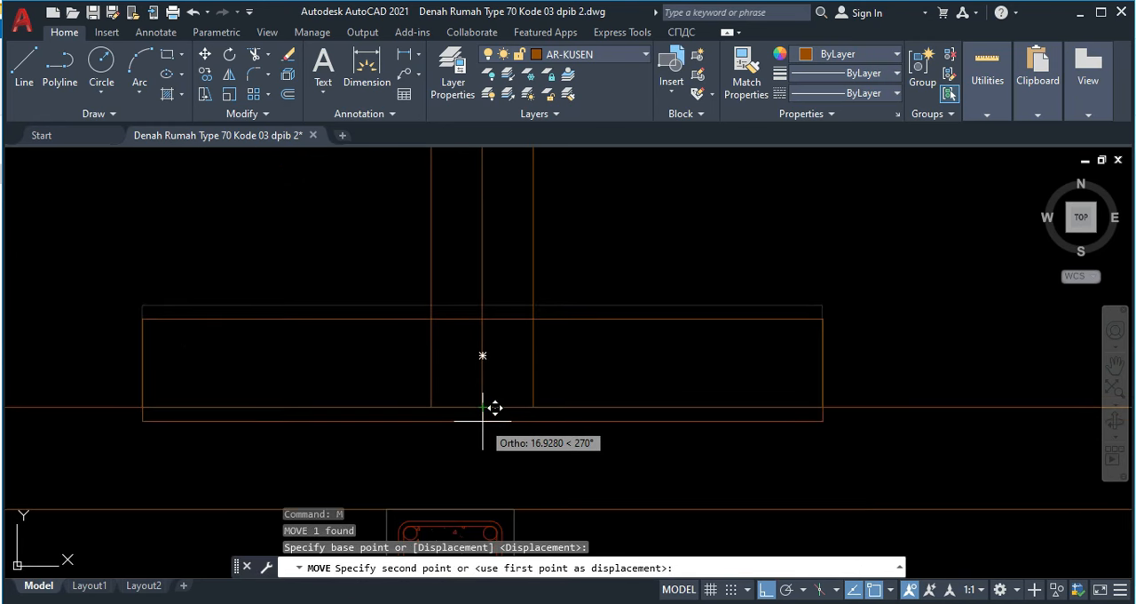
type("20")
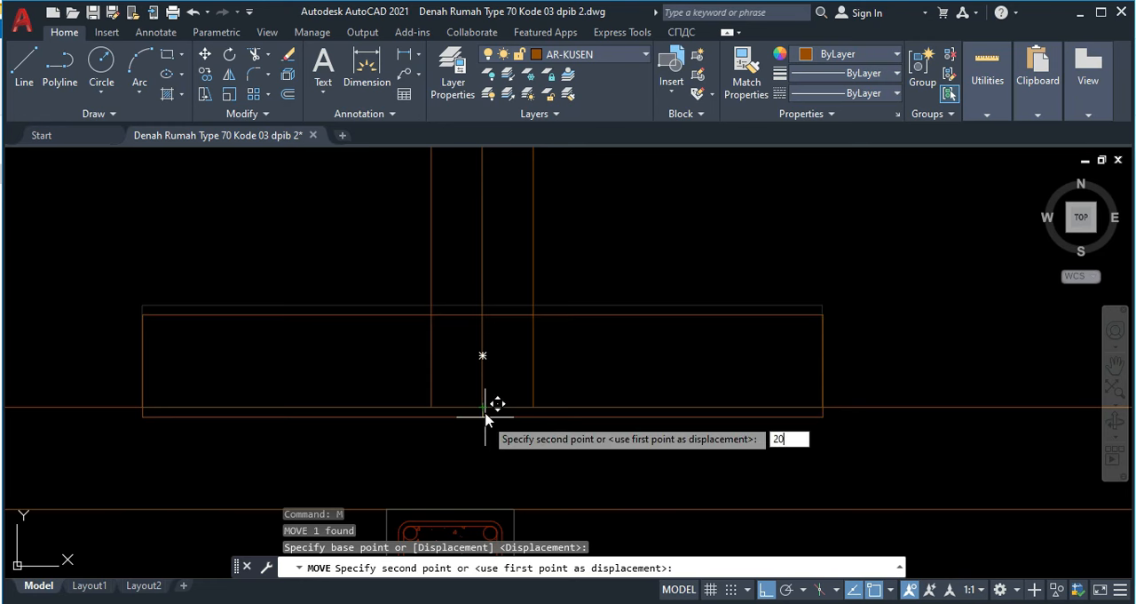
key("Return")
Step: Draw a polyline from the rectangle's lower right corner 200 leftward along its lower edge, ending vertically at the tie beam's upper edge
scroll(603, 435, "down", 12)
middle_click_drag(400, 398, 647, 378)
scroll(272, 299, "up", 15)
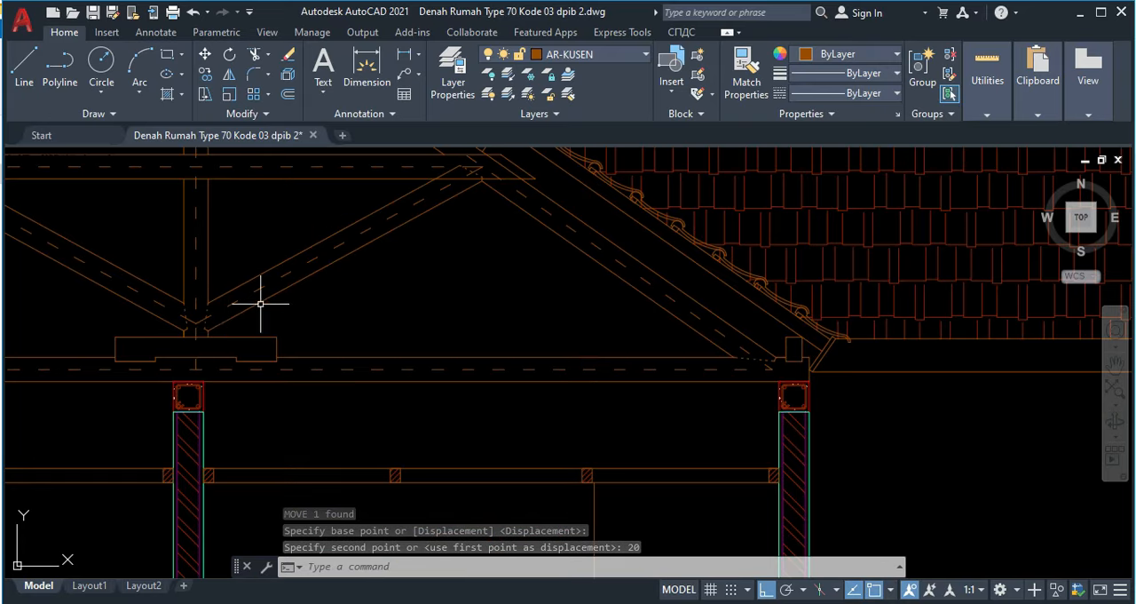
scroll(630, 388, "down", 10)
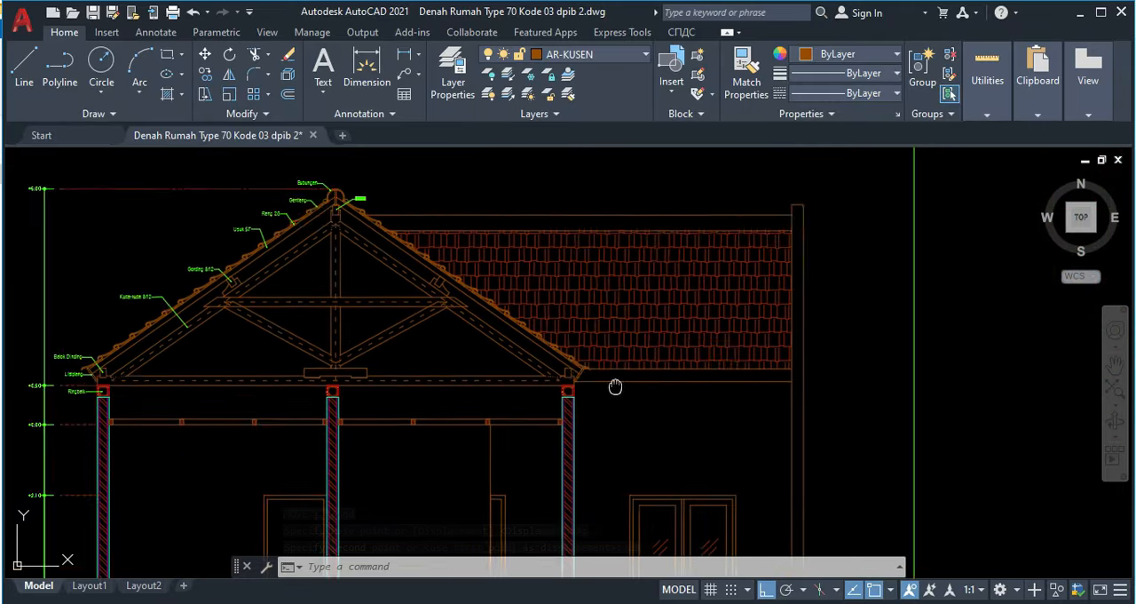
scroll(693, 378, "up", 10)
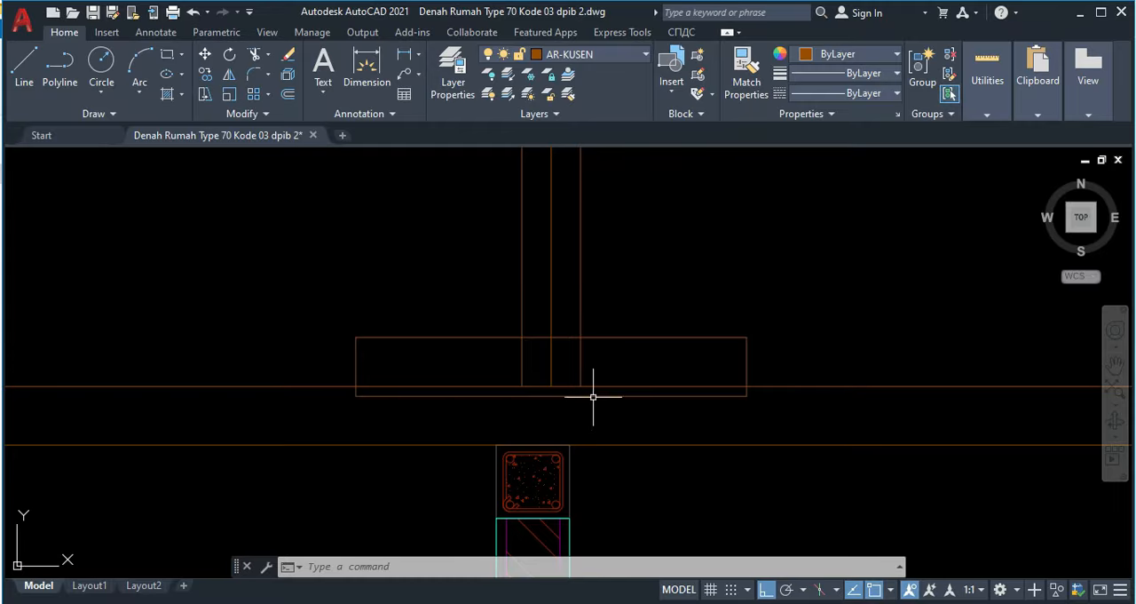
type("pl")
key("Return")
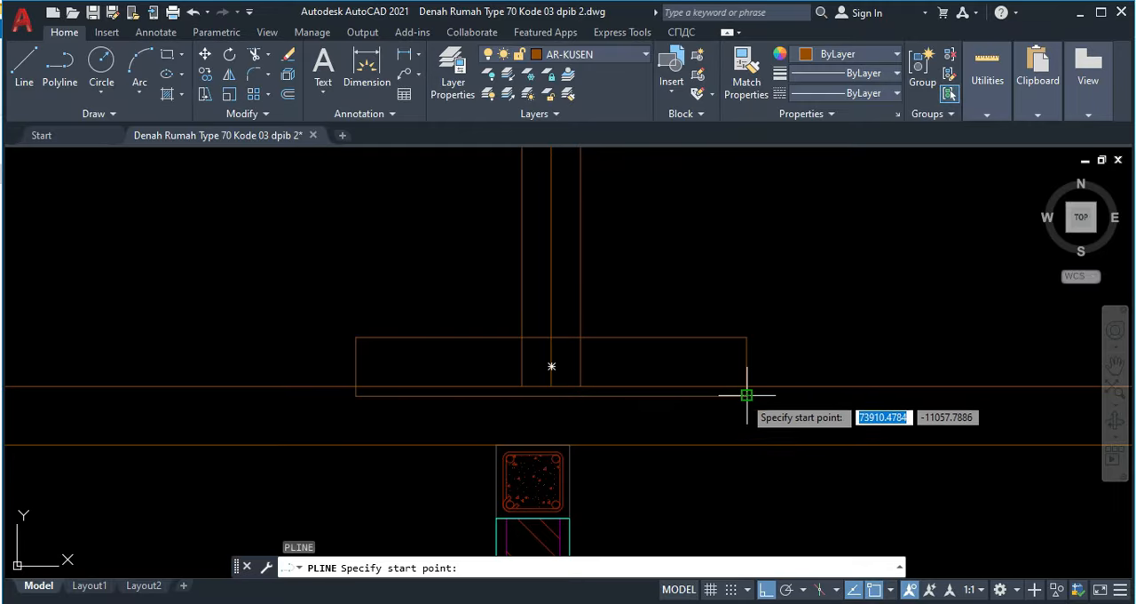
left_click(747, 395)
scroll(631, 395, "up", 4)
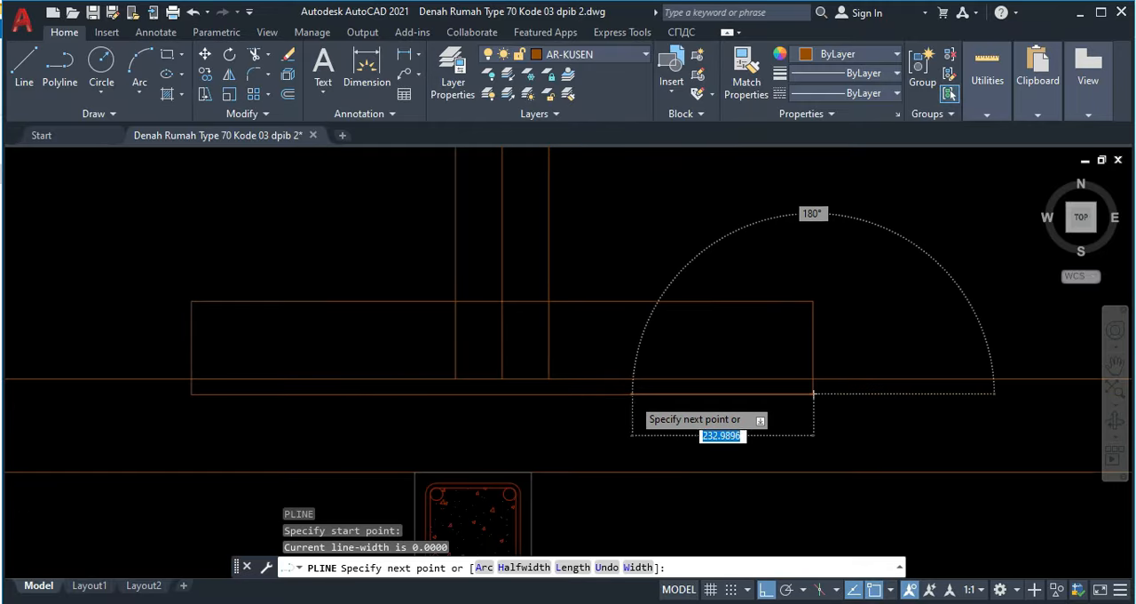
scroll(634, 391, "down", 2)
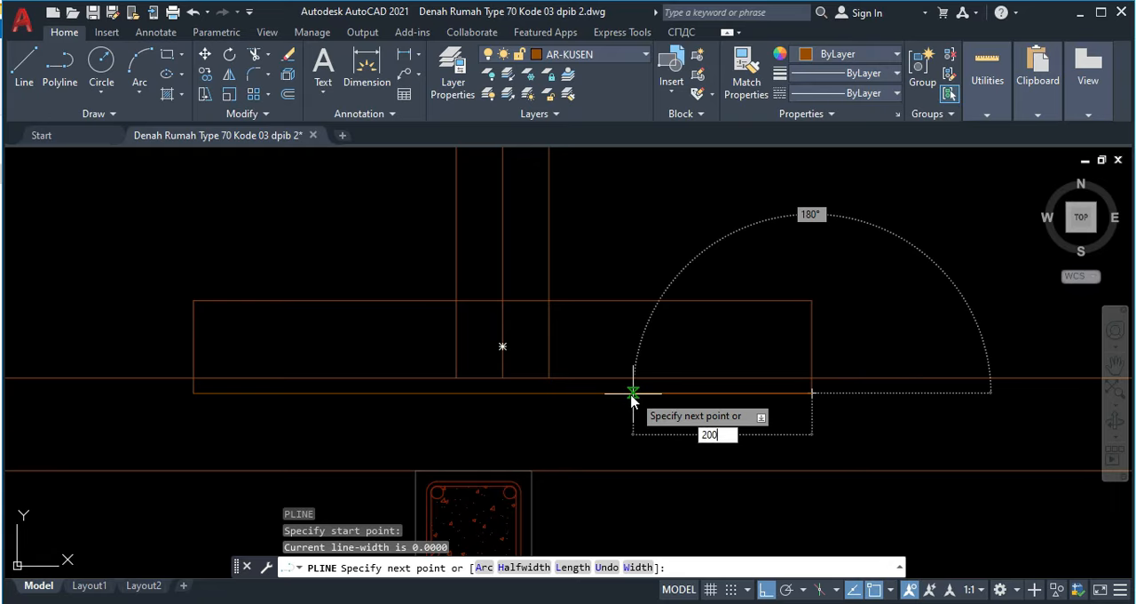
key("Return")
scroll(642, 377, "up", 6)
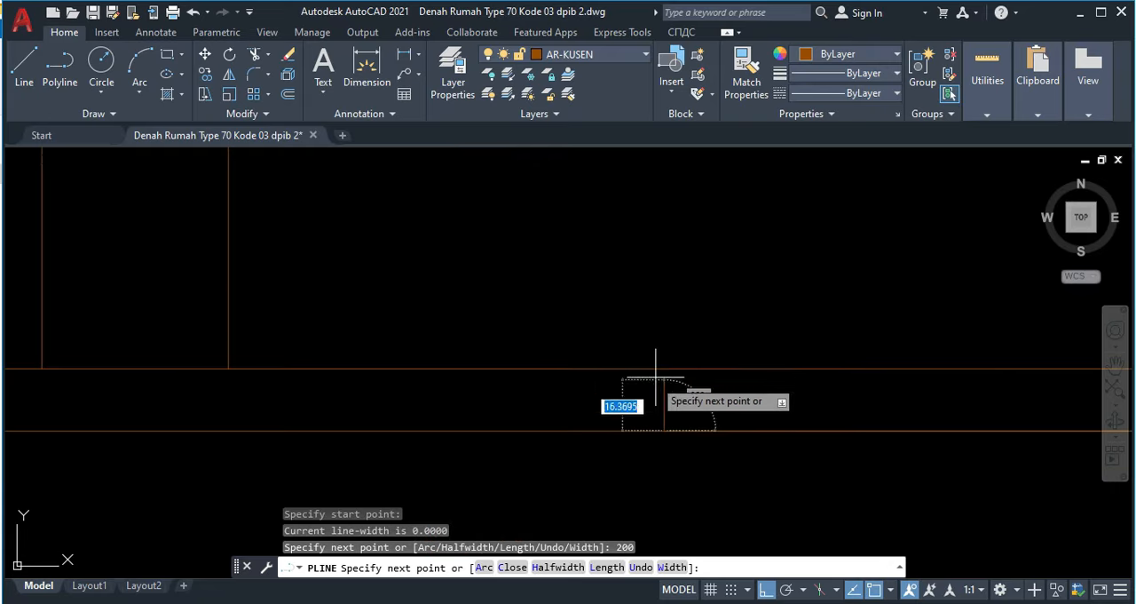
key("Return")
key("Escape")
Step: Mirror the L-shaped notch polyline about the king post's centre line, keeping the original
left_click(666, 387)
left_click(671, 386)
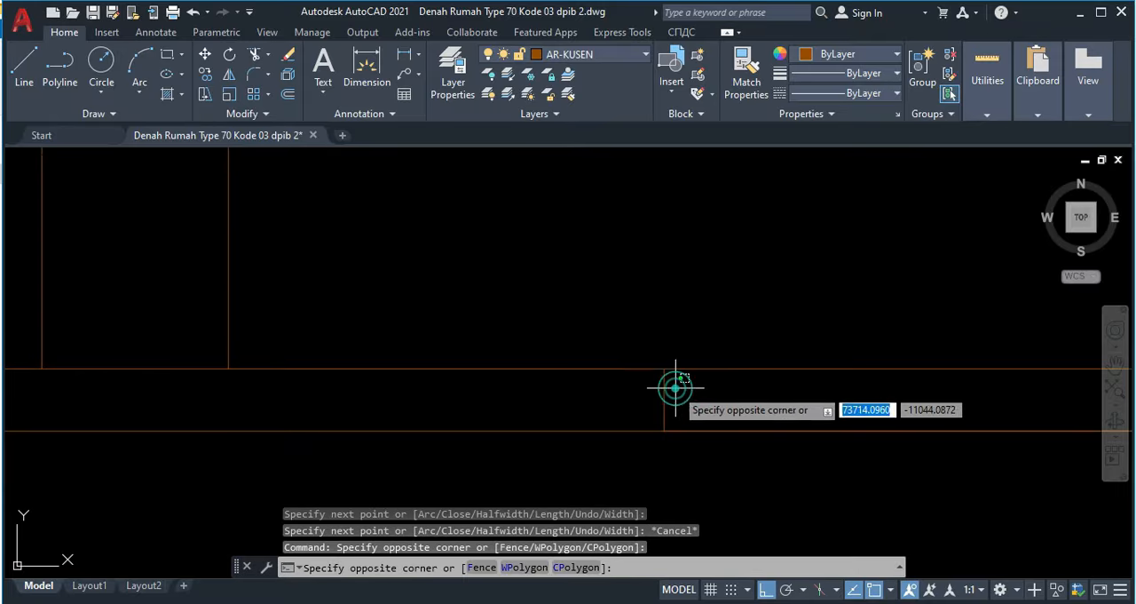
left_click(651, 385)
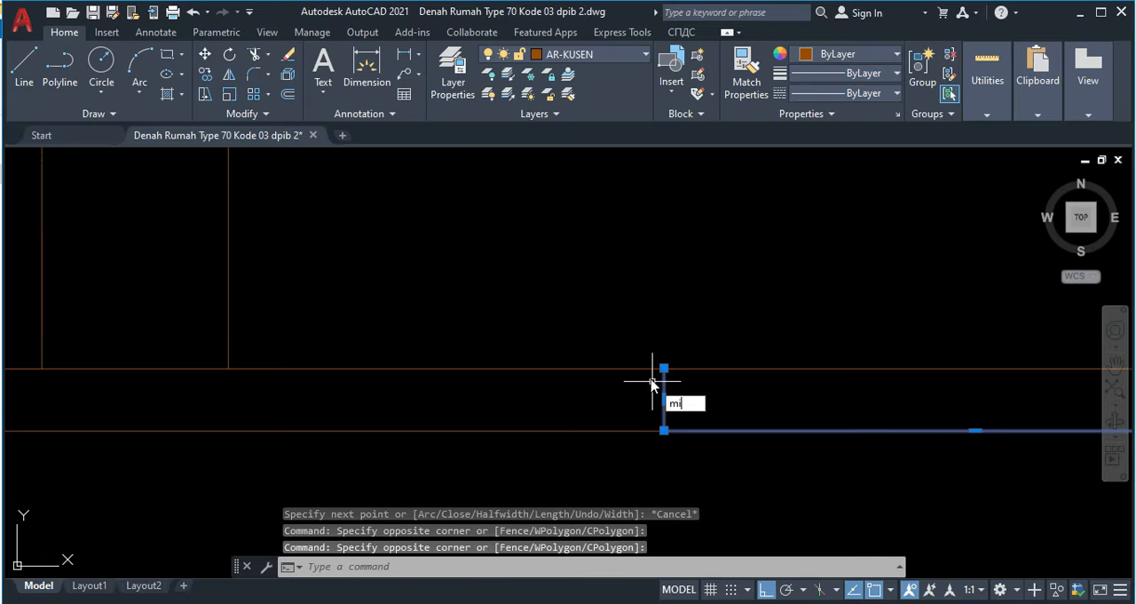
type("mi")
key("Return")
middle_click_drag(390, 387, 610, 385)
scroll(399, 385, "down", 2)
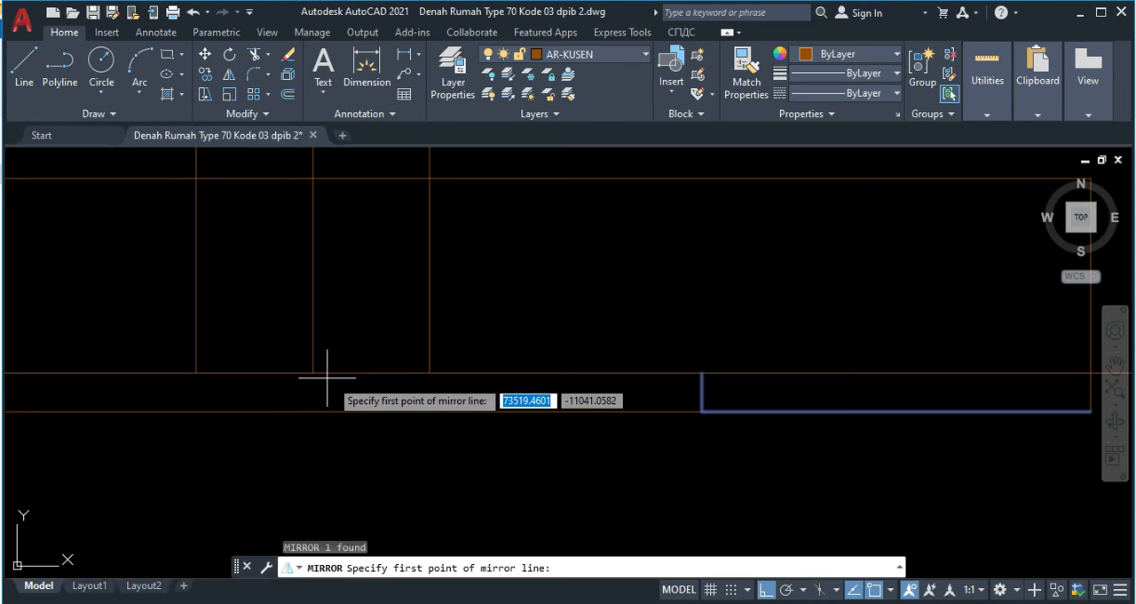
left_click(312, 373)
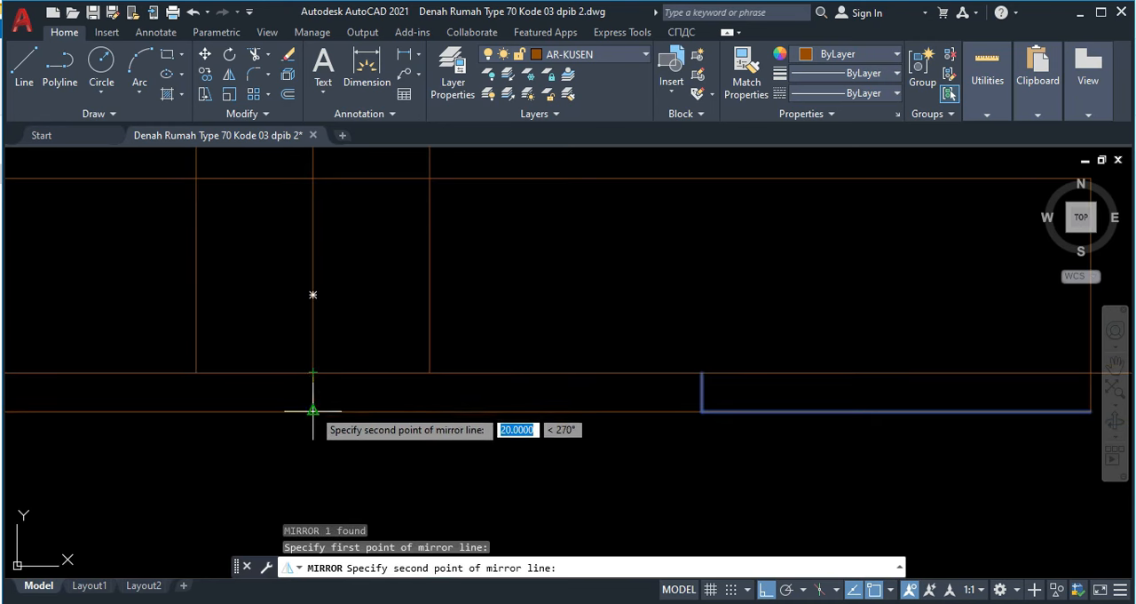
left_click(313, 410)
key("Return")
Step: Trim the tie beam's upper edge inside both notch ends of the block and the block's lower edge between the notches
scroll(352, 406, "down", 3)
middle_click_drag(363, 406, 517, 395)
scroll(419, 396, "up", 2)
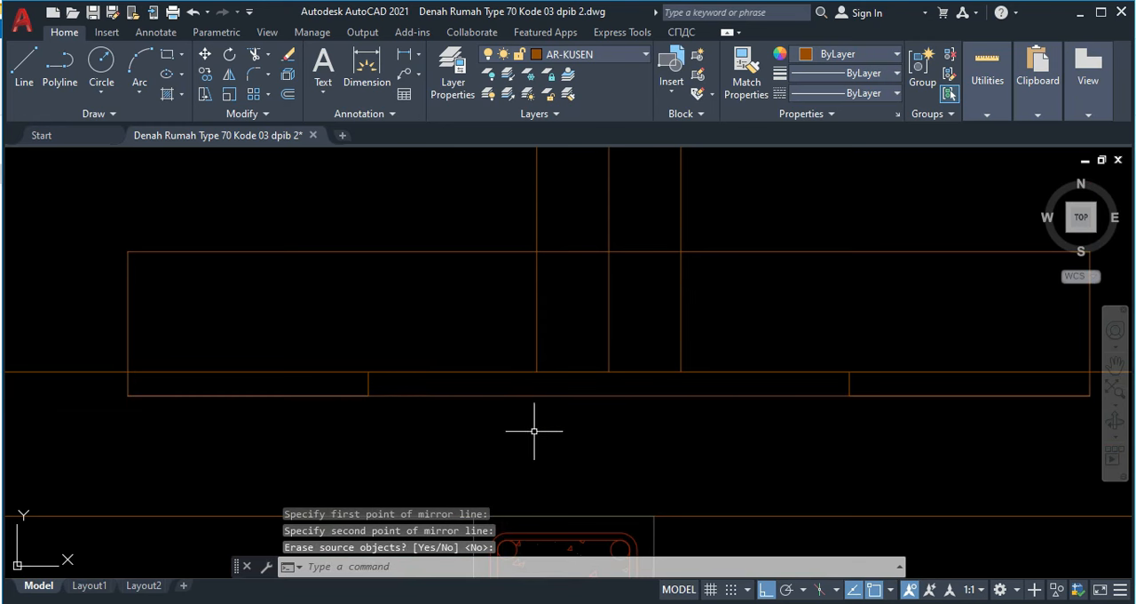
key("Return")
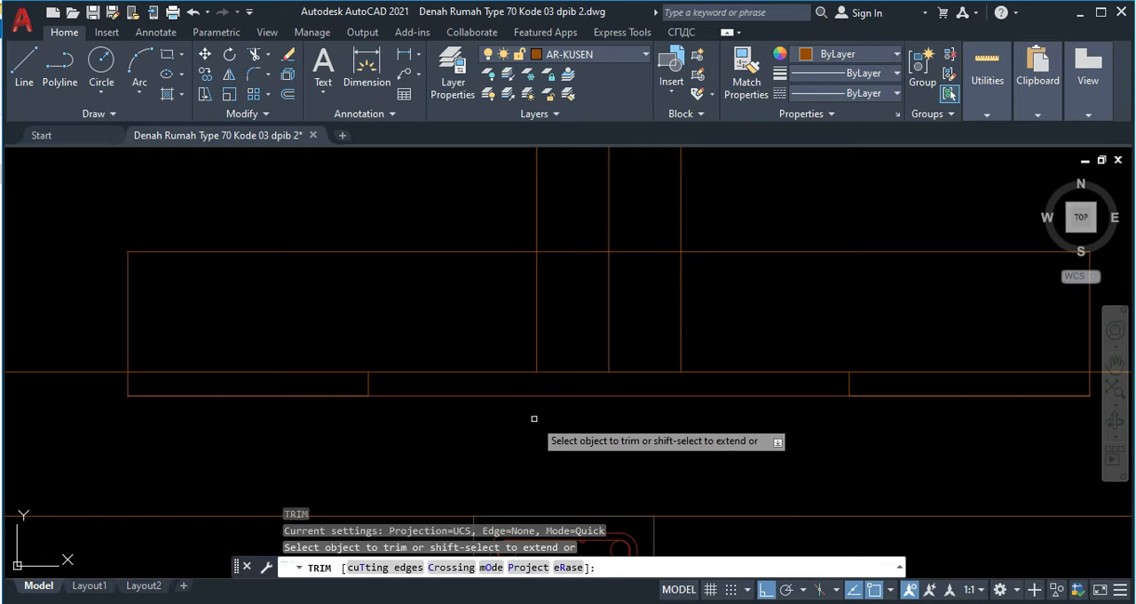
left_click(281, 371)
left_click(895, 371)
scroll(889, 364, "down", 2)
key("Escape")
Step: Draw a line 100 long vertically upward from the midpoint of the notched block's upper edge
scroll(801, 347, "down", 4)
middle_click_drag(799, 348, 749, 349)
scroll(738, 332, "up", 4)
scroll(759, 322, "down", 2)
type("l")
key("Return")
left_click(747, 355)
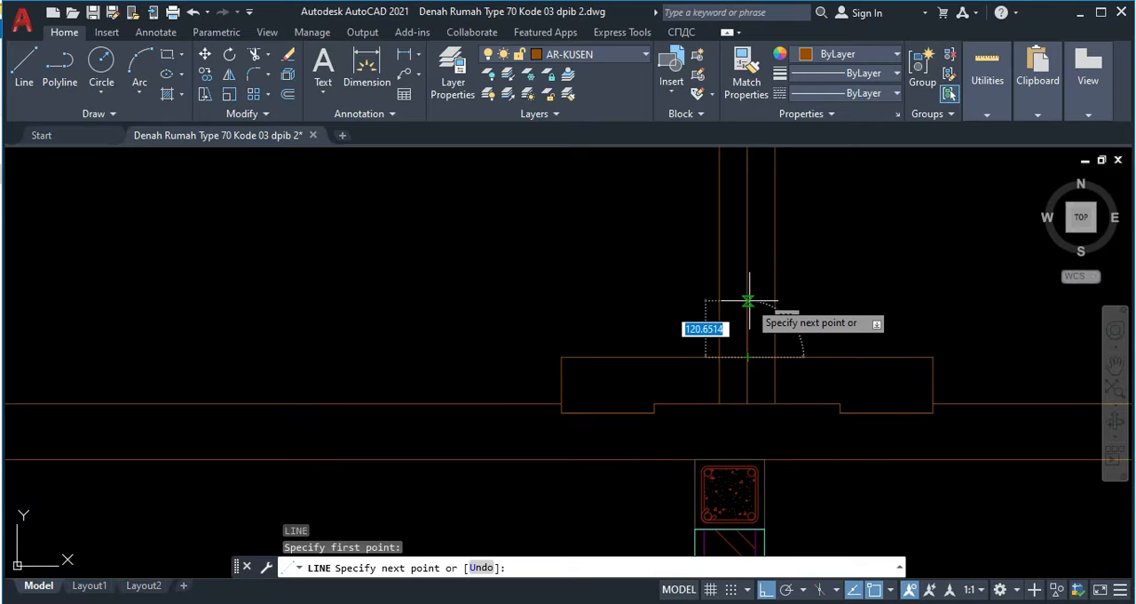
type("10")
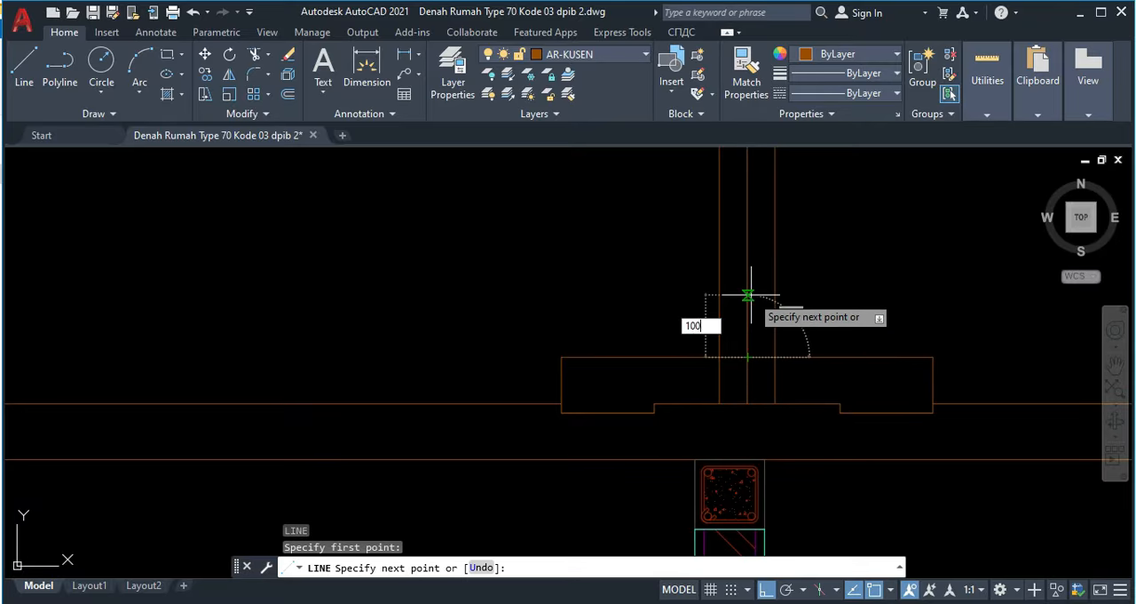
type("0")
key("Return")
middle_click_drag(601, 266, 639, 300)
scroll(639, 300, "down", 3)
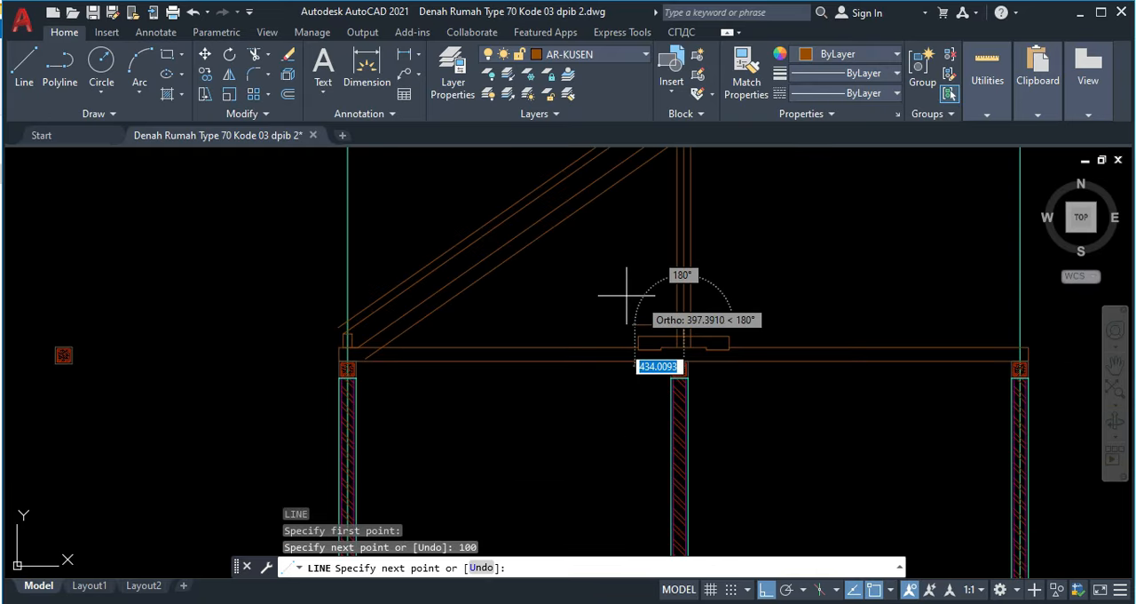
middle_click_drag(549, 253, 610, 329)
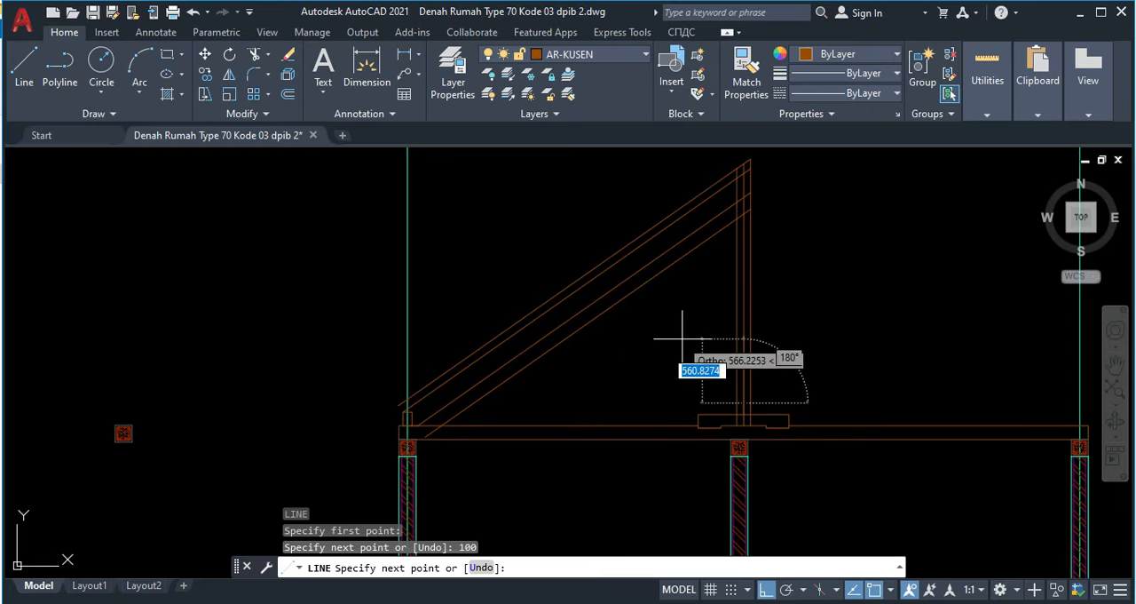
key("Escape")
scroll(725, 231, "up", 5)
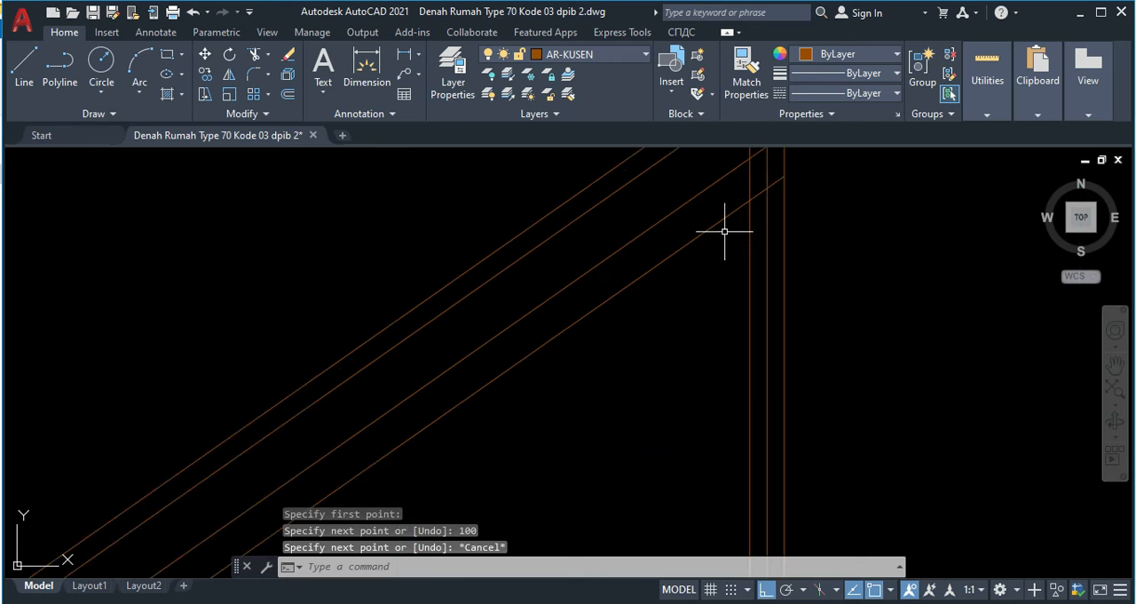
left_click(716, 230)
left_click(712, 225)
middle_click_drag(779, 204, 762, 239)
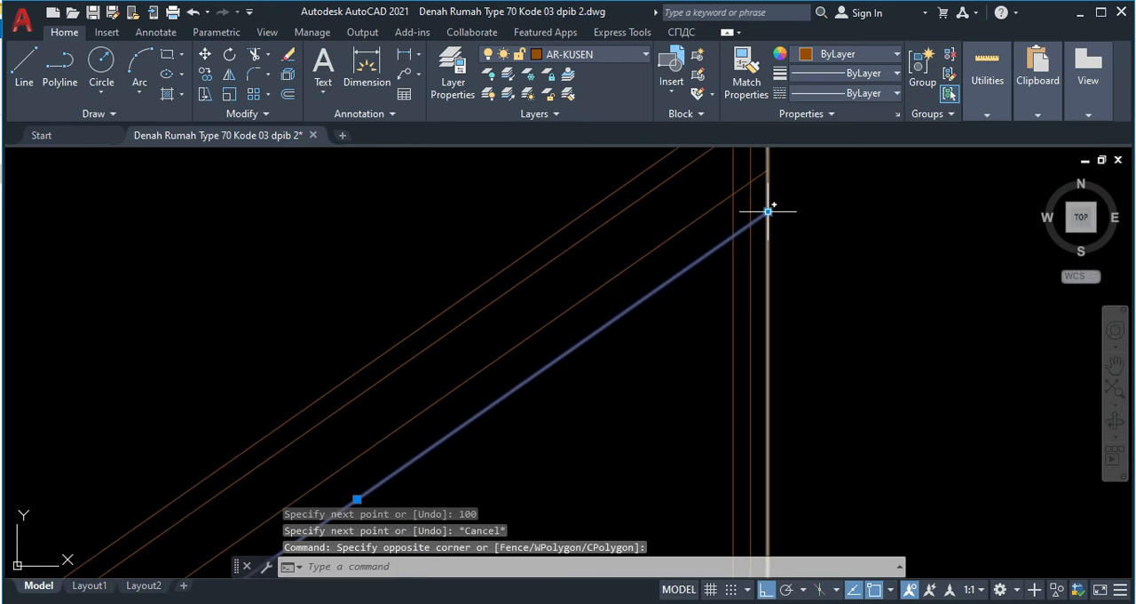
key("Escape")
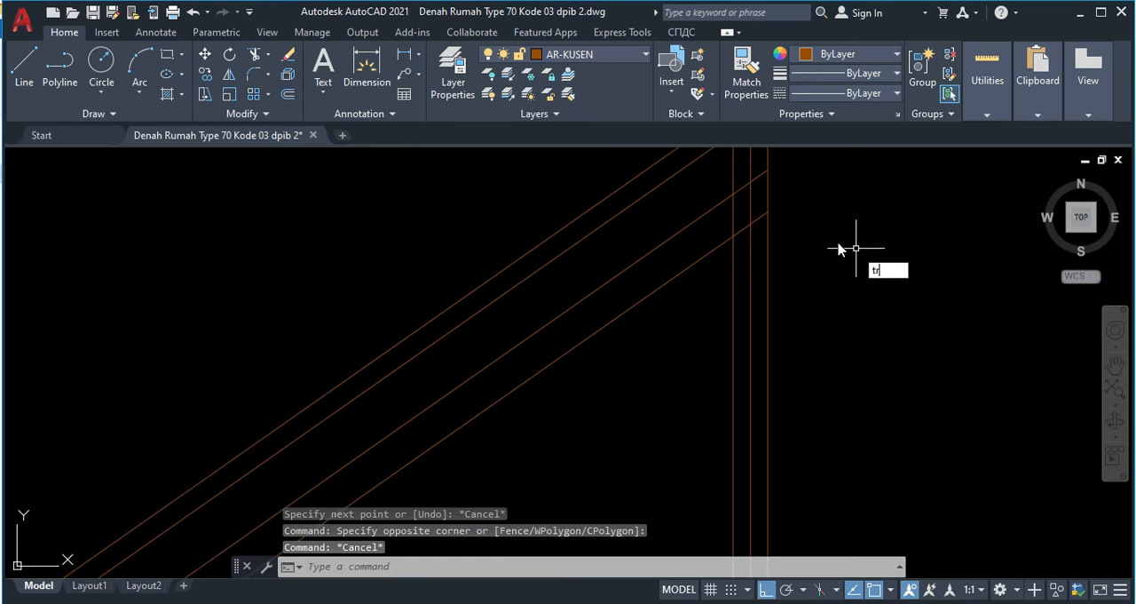
Step: Trim the rafter's lower edge where it runs past the king post's left face and below the tie beam's upper edge
type("tr")
key("Return")
scroll(776, 217, "up", 2)
left_click(721, 248)
scroll(753, 255, "down", 6)
middle_click_drag(697, 364, 756, 235)
scroll(522, 353, "up", 4)
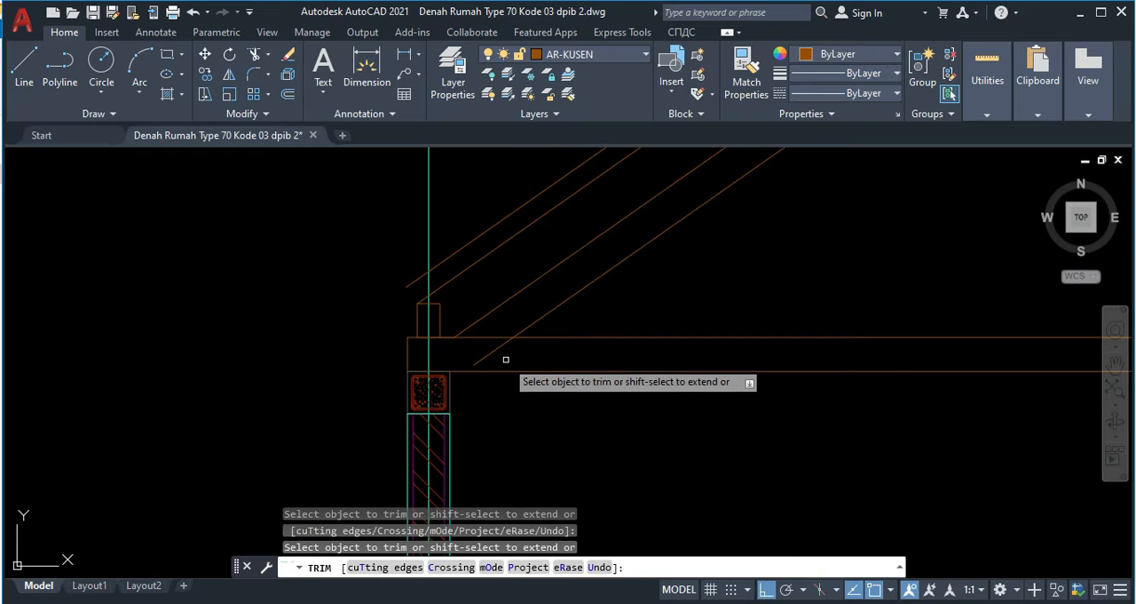
left_click(496, 345)
key("Escape")
Step: Draw a diagonal brace line from the top of the 100-long vertical line to the midpoint of the rafter's lower edge
scroll(705, 307, "down", 6)
scroll(745, 321, "up", 4)
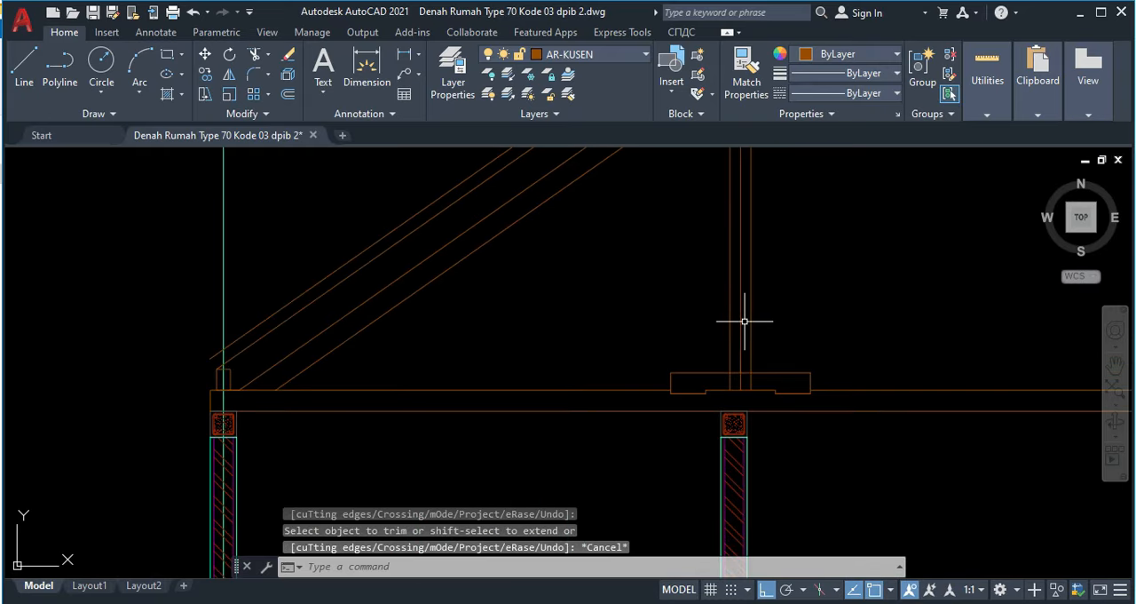
type("l")
key("Return")
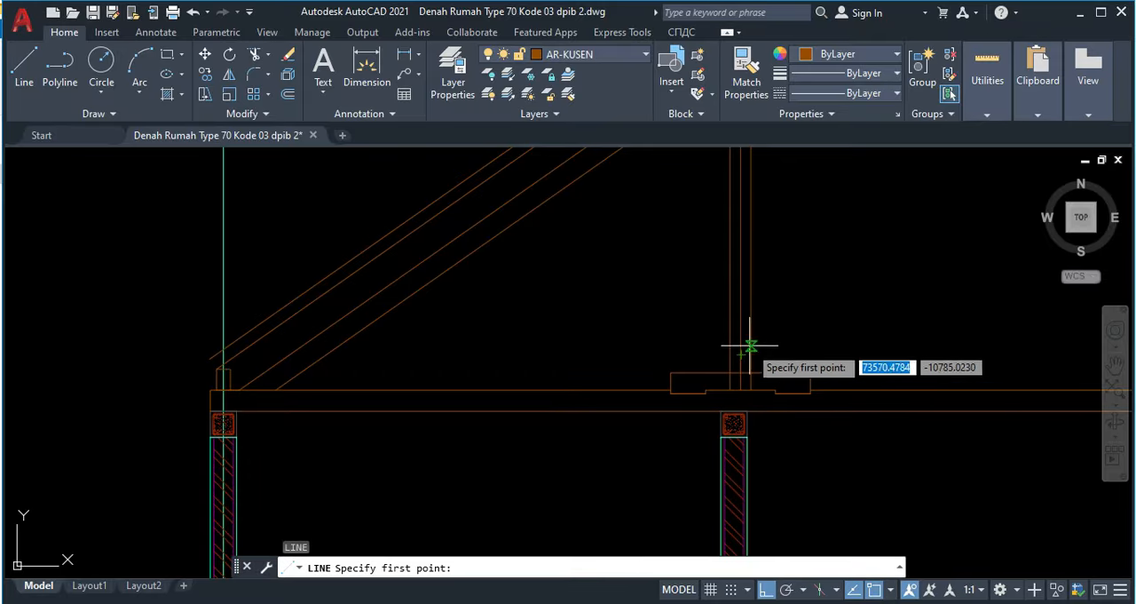
scroll(740, 344, "up", 3)
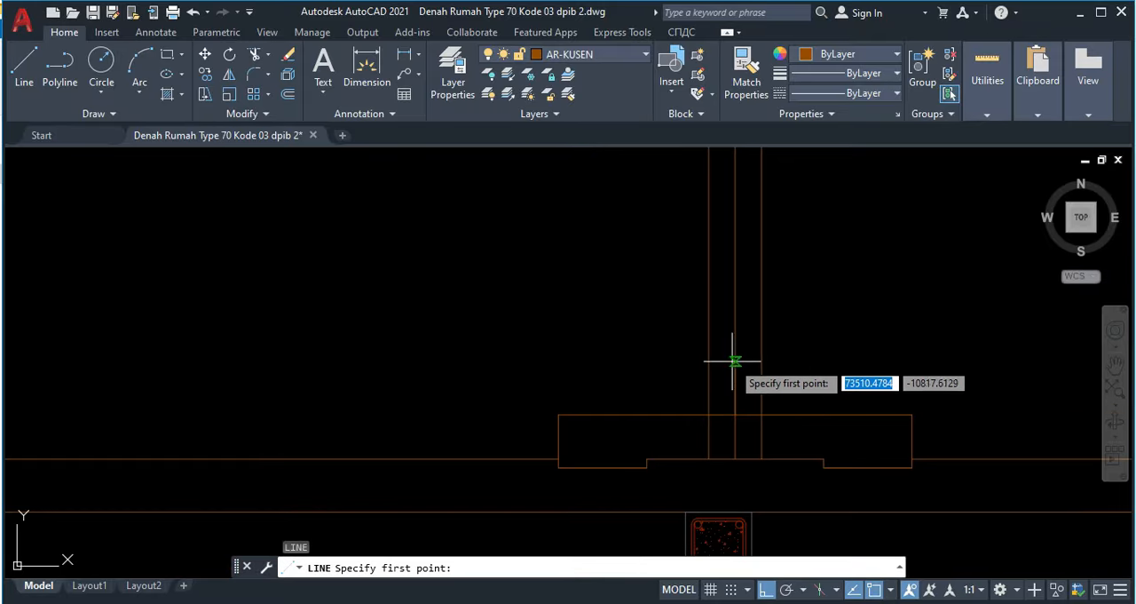
left_click(735, 369)
scroll(657, 333, "down", 4)
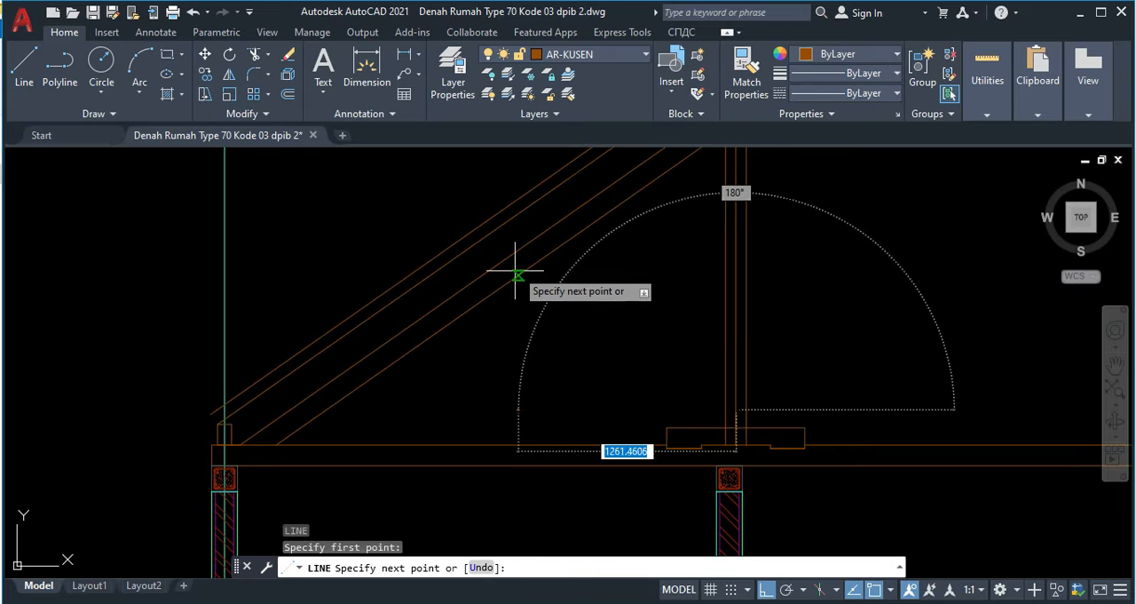
scroll(525, 297, "down", 3)
middle_click_drag(528, 316, 517, 345)
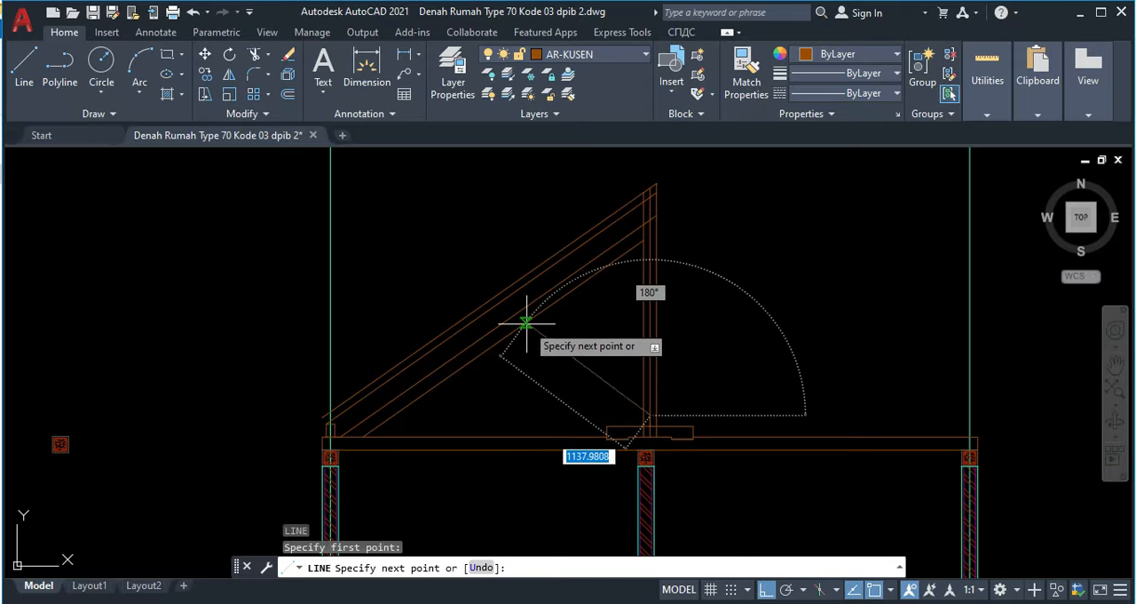
left_click(504, 338)
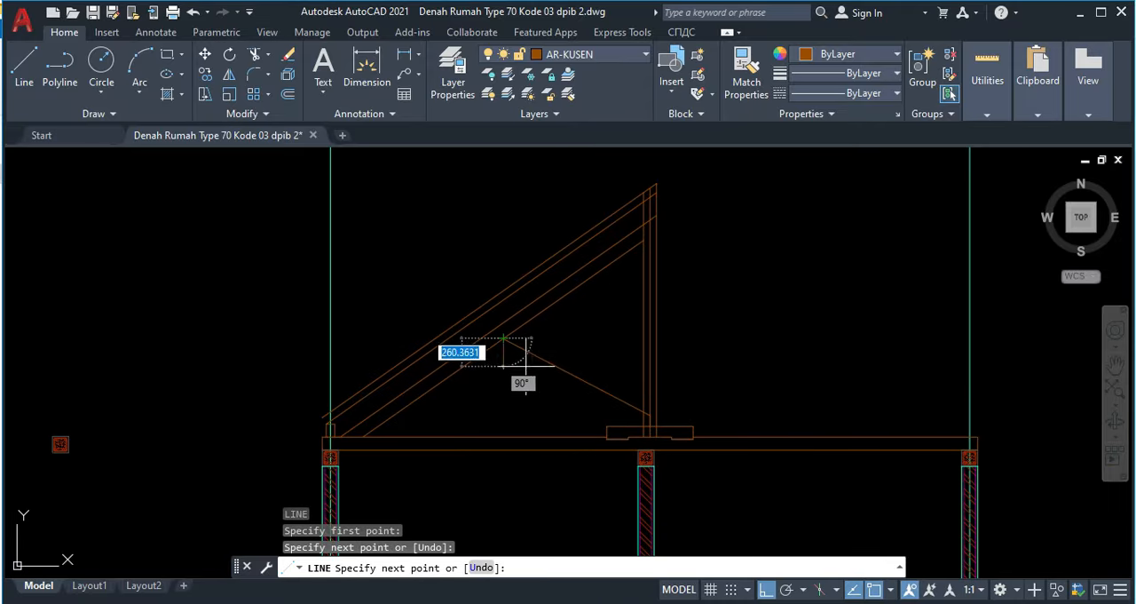
key("Escape")
Step: Offset the diagonal brace line 60 to both sides
type("o")
key("Return")
type("6")
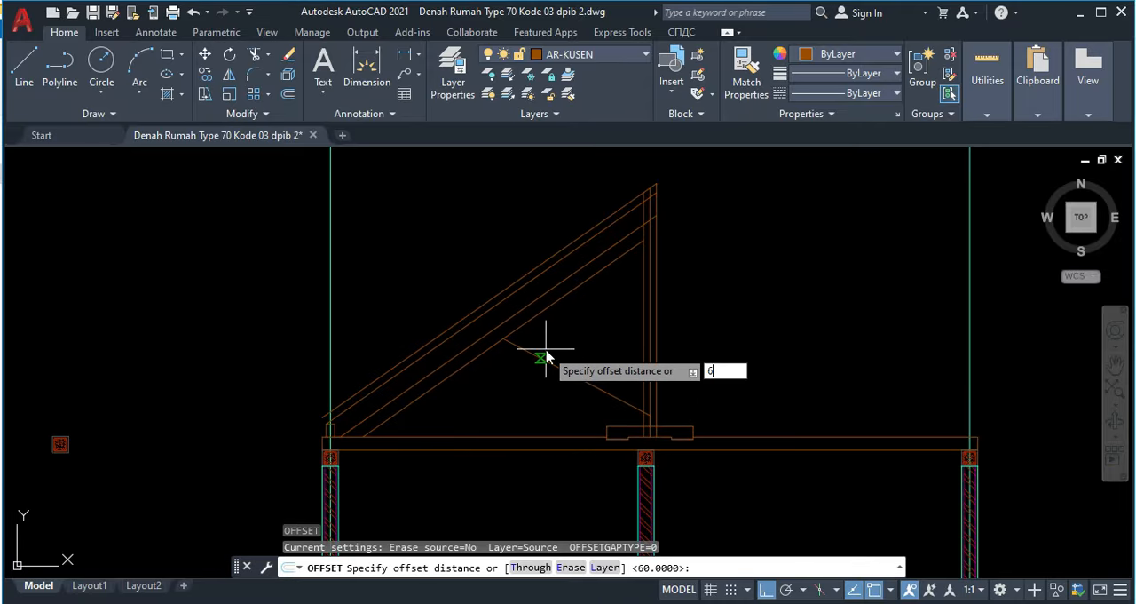
type("0")
key("Return")
left_click(580, 360)
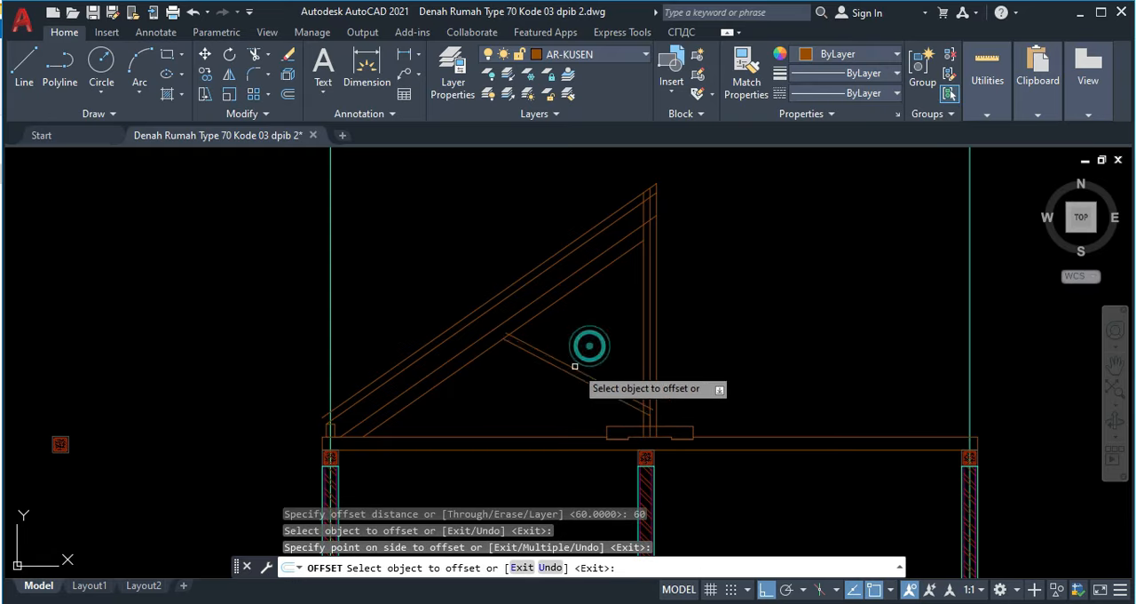
left_click(559, 367)
left_click(544, 388)
key("Escape")
Step: Examine the roof truss in the finished reference section, looking at its members and their centre lines
scroll(498, 365, "down", 10)
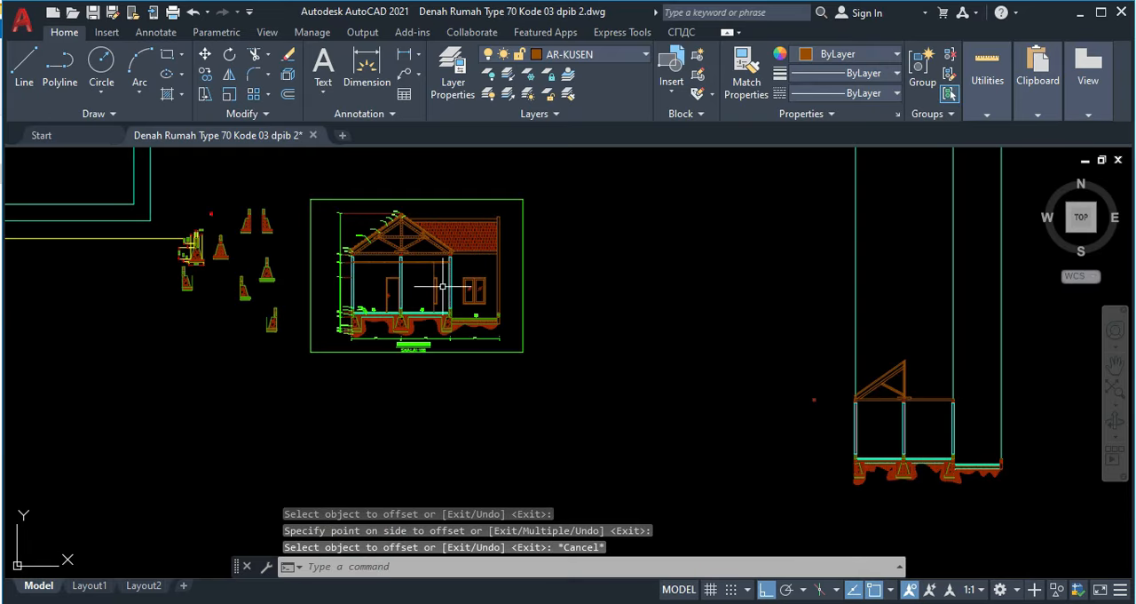
scroll(329, 240, "up", 6)
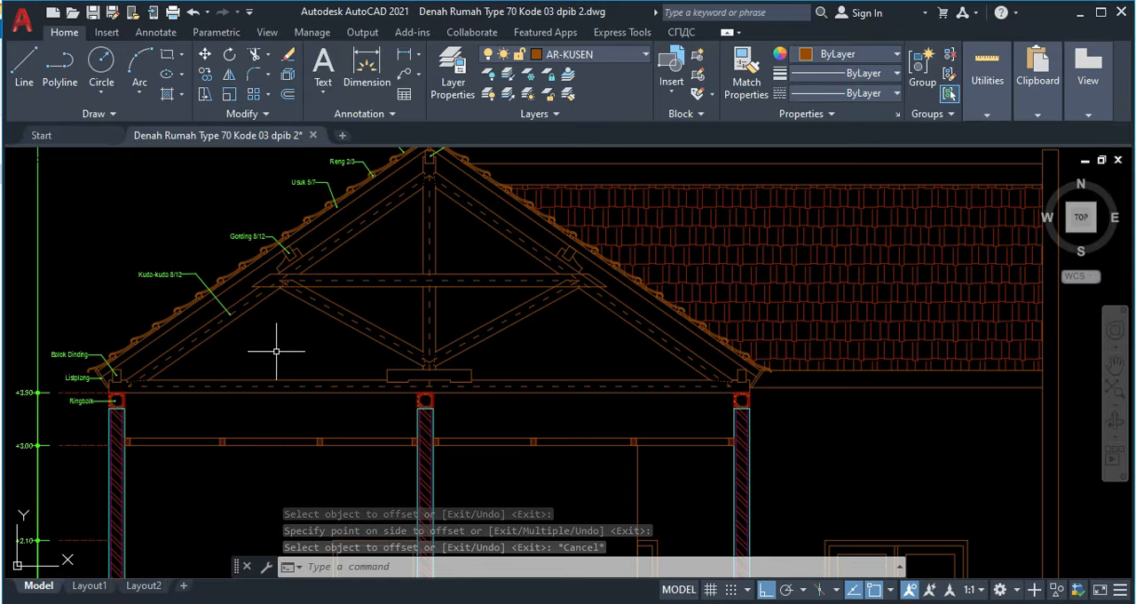
scroll(496, 362, "down", 6)
middle_click_drag(671, 362, 420, 278)
mouse_move(717, 408)
middle_mouse_down()
mouse_move(647, 398)
mouse_move(460, 297)
middle_mouse_up()
scroll(835, 411, "up", 4)
scroll(553, 362, "up", 4)
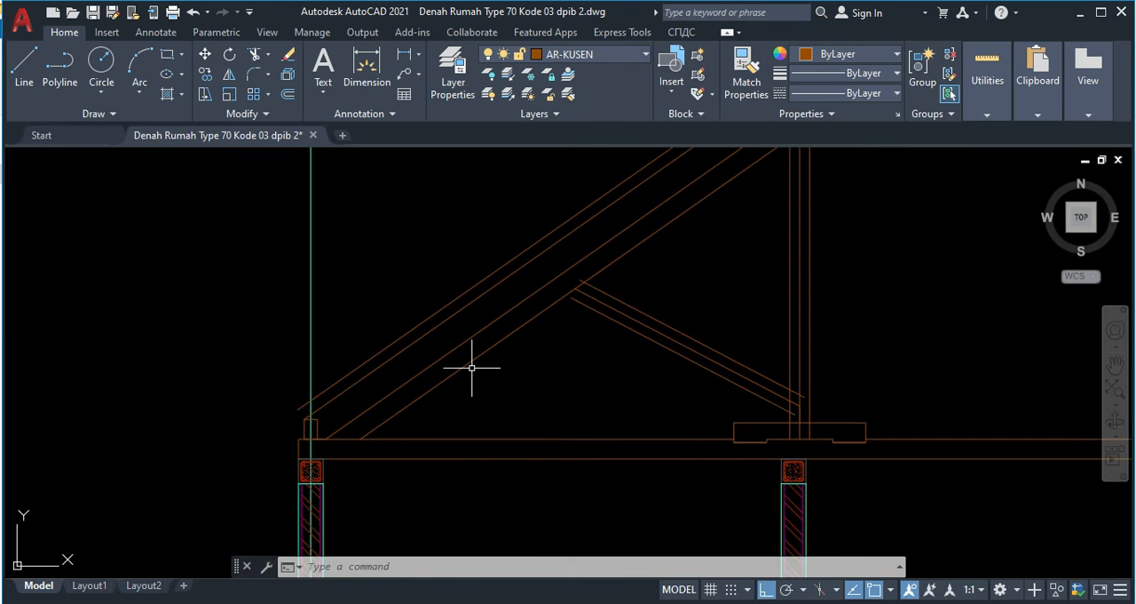
middle_click_drag(512, 334, 519, 352)
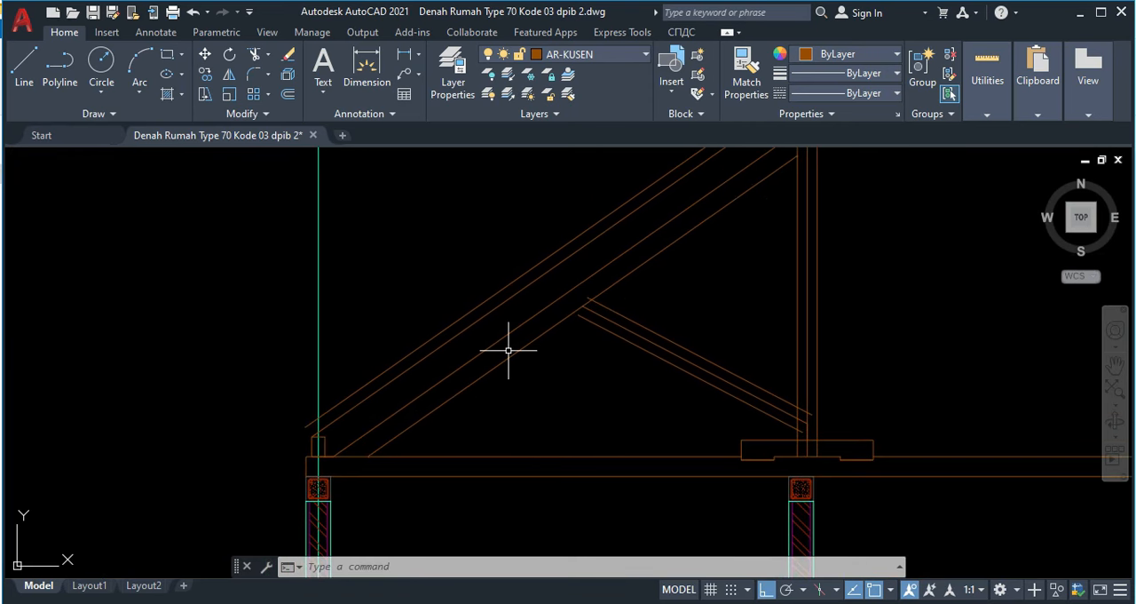
Step: Offset the rafter's lower edge and the tie beam's lower edge 60 inward to form their centre lines
key("Return")
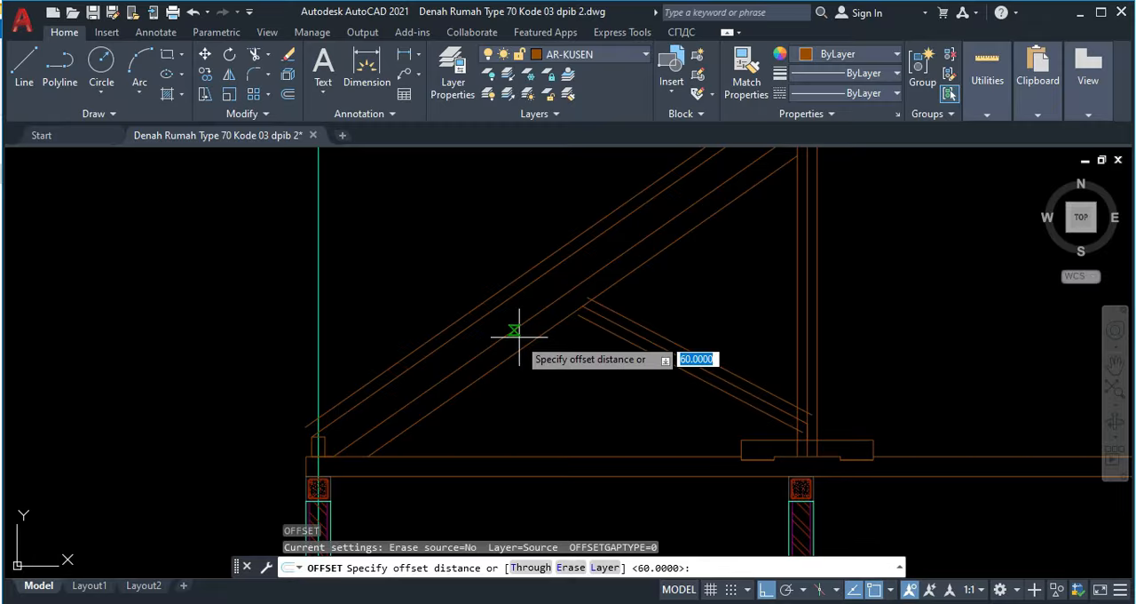
key("Return")
left_click(524, 337)
left_click(516, 328)
left_click(557, 476)
left_click(553, 459)
key("Escape")
mouse_move(664, 392)
middle_mouse_down()
mouse_move(569, 374)
mouse_move(584, 399)
middle_mouse_up()
middle_click_drag(459, 358, 528, 388)
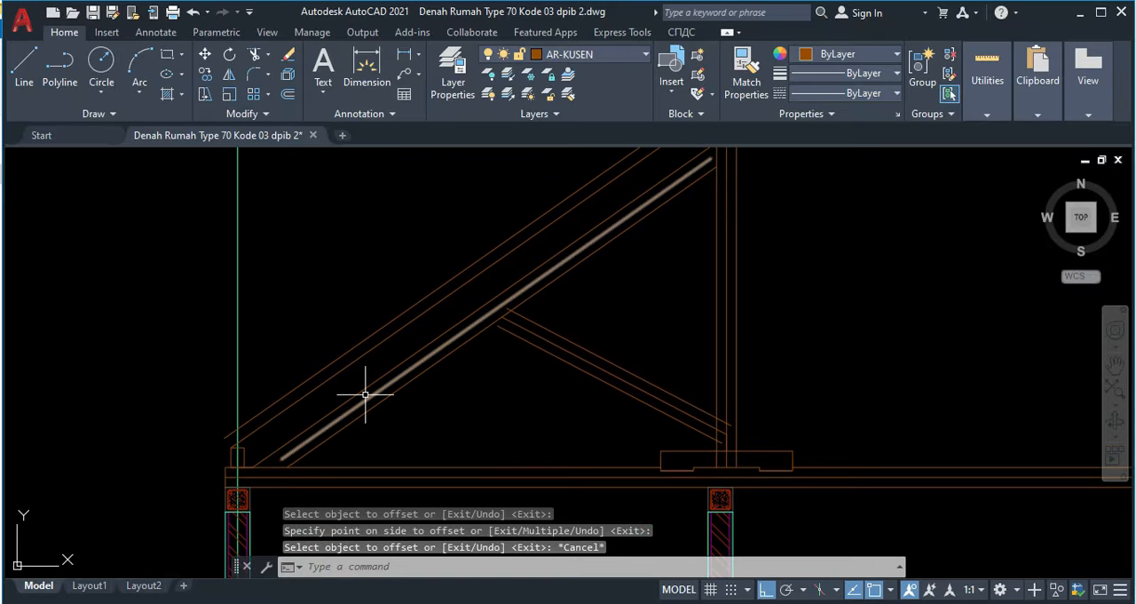
middle_click_drag(336, 414, 415, 372)
scroll(498, 317, "up", 2)
scroll(519, 329, "up", 2)
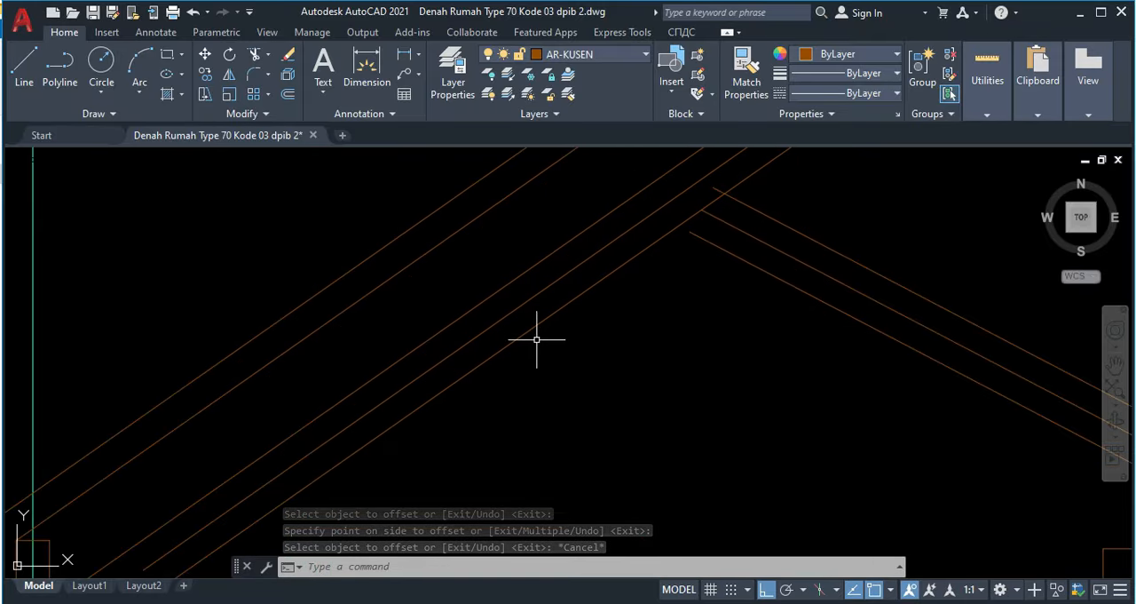
scroll(535, 337, "down", 2)
type("ex")
key("Return")
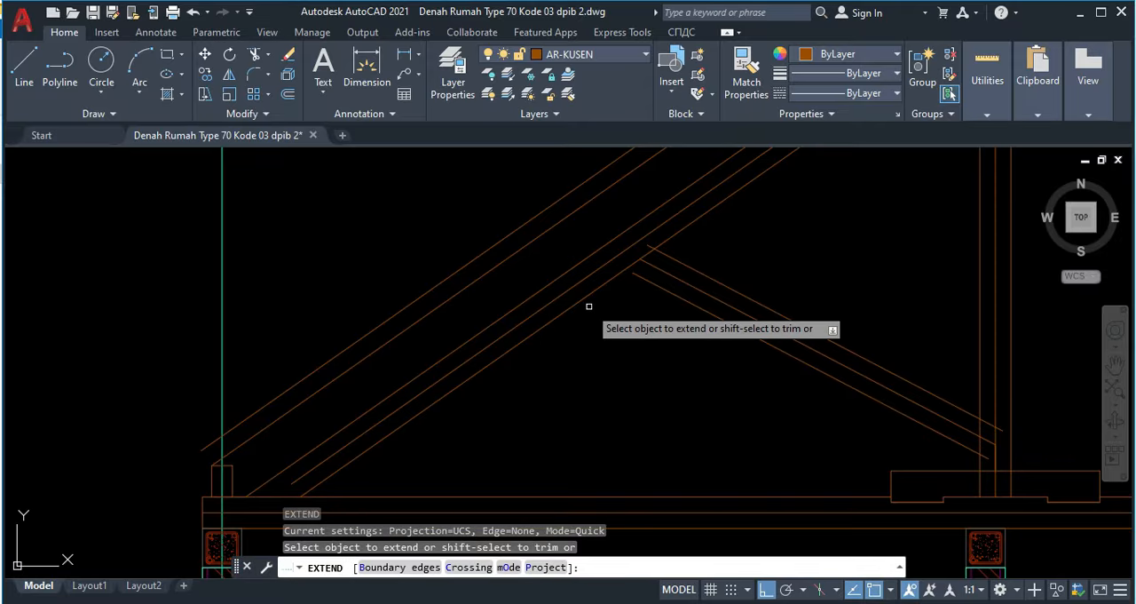
key("Escape")
Step: Extend the brace's lower edge to the rafter, and the rafter's centre line to the centre lines of the king post and tie beam
type("ex")
key("Return")
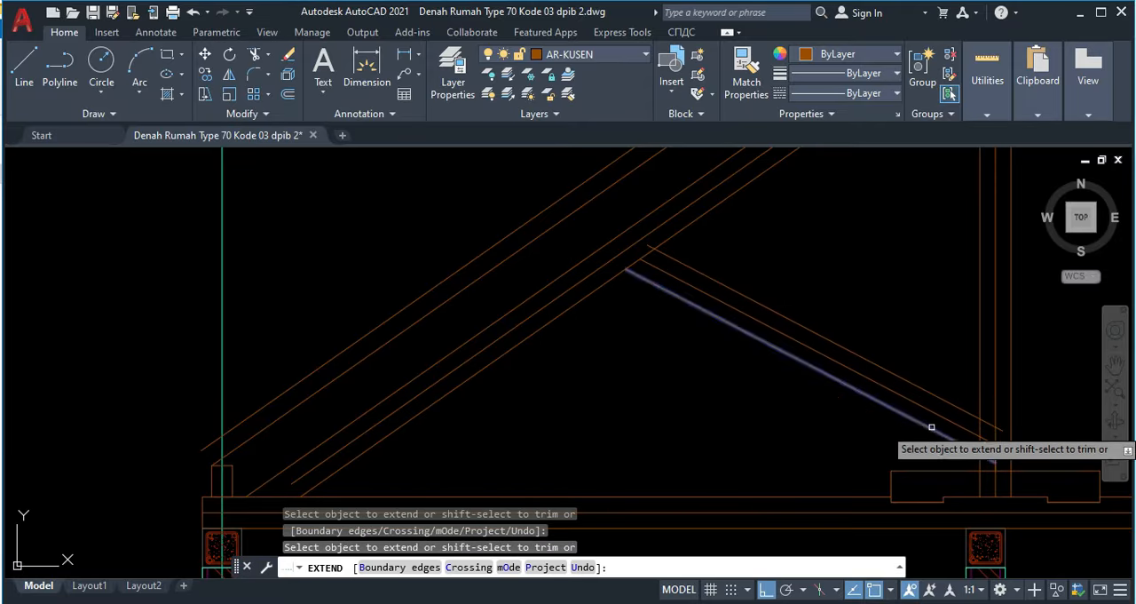
scroll(755, 373, "down", 2)
middle_click_drag(730, 372, 622, 456)
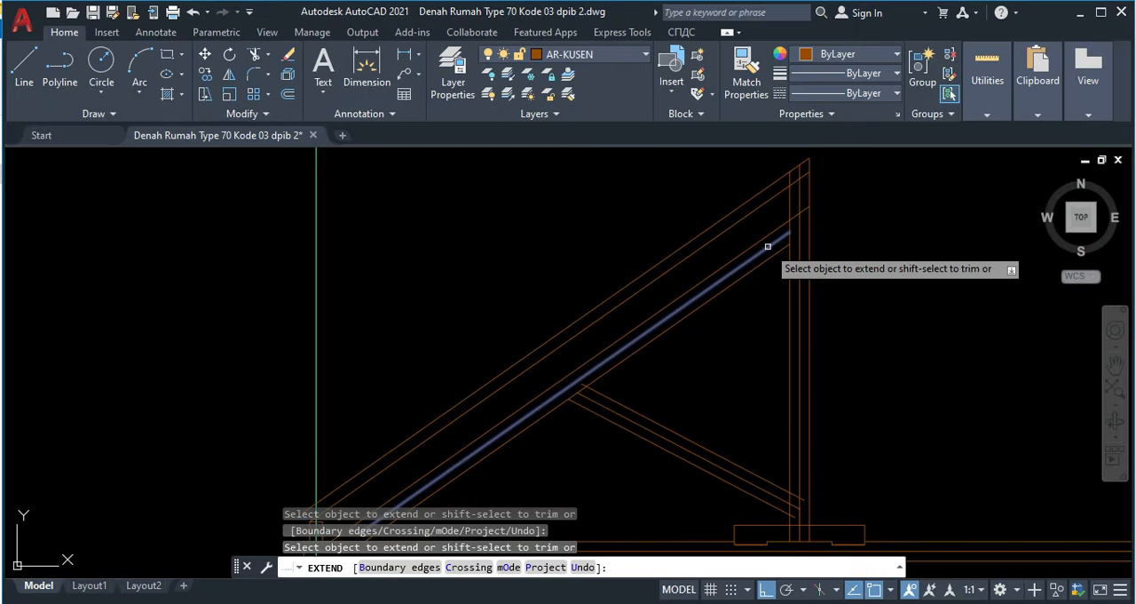
middle_click_drag(719, 366, 759, 232)
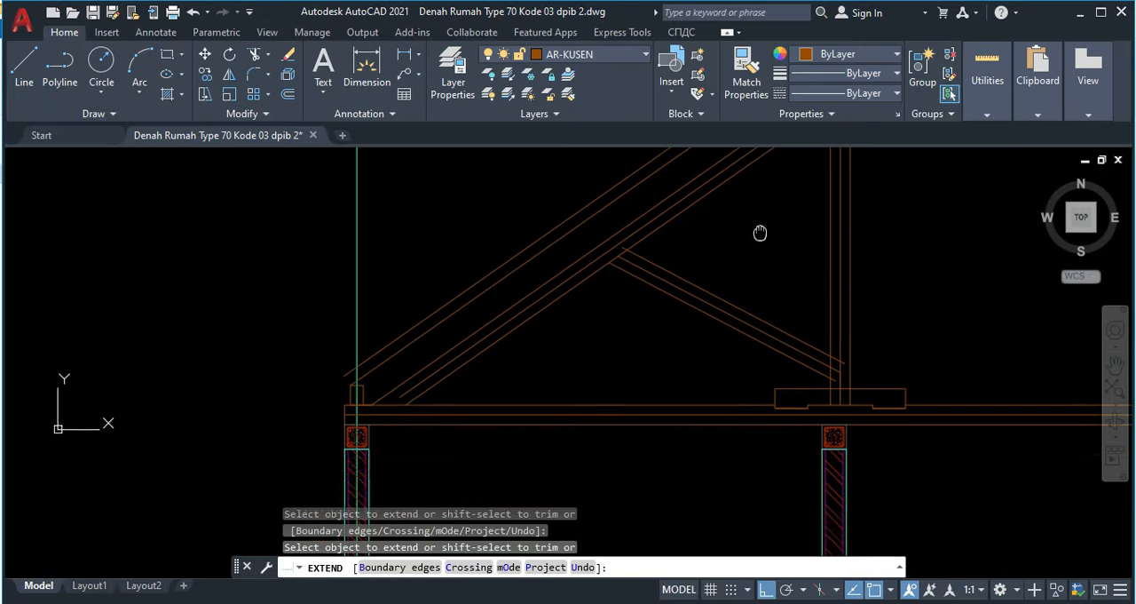
left_click(401, 389)
left_click(405, 394)
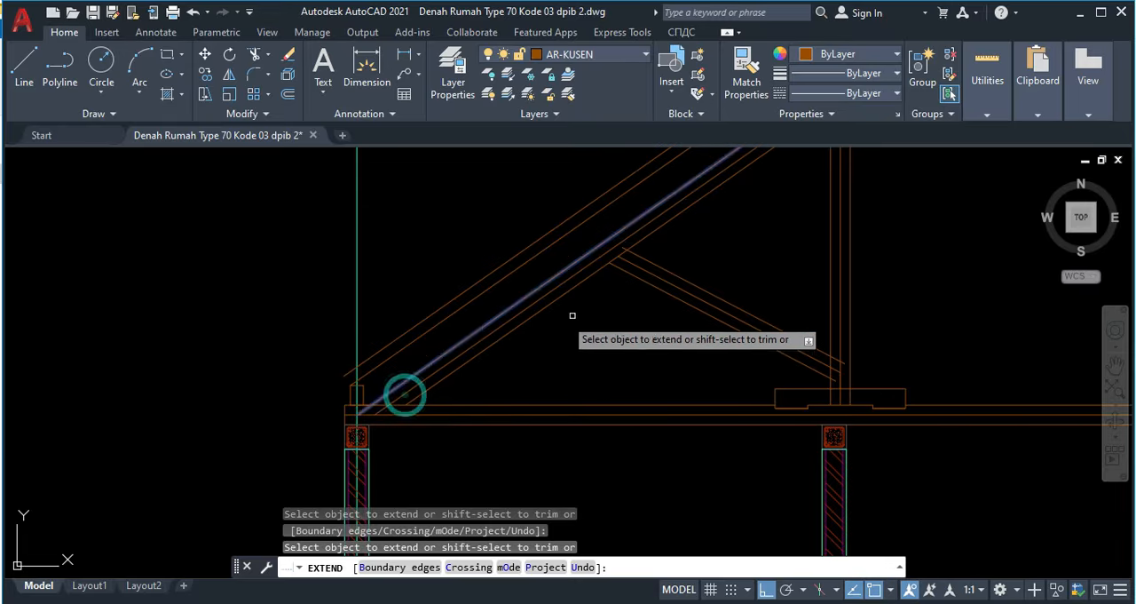
middle_click_drag(627, 249, 553, 353)
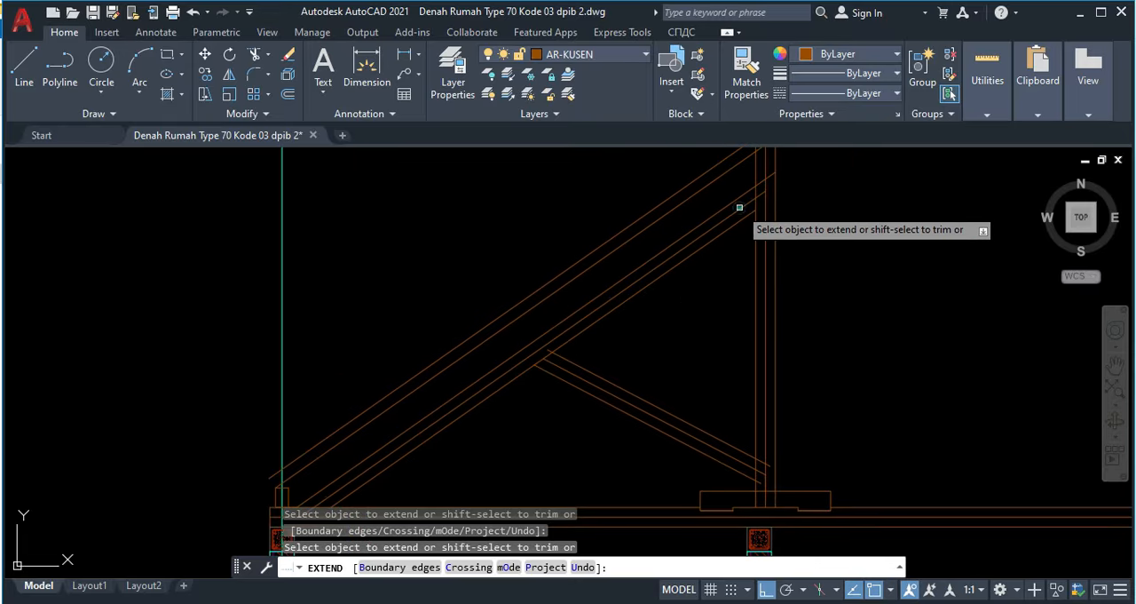
Step: Extend the king post's centre line down to the tie beam's centre line
middle_click_drag(664, 400, 692, 332)
scroll(774, 323, "up", 2)
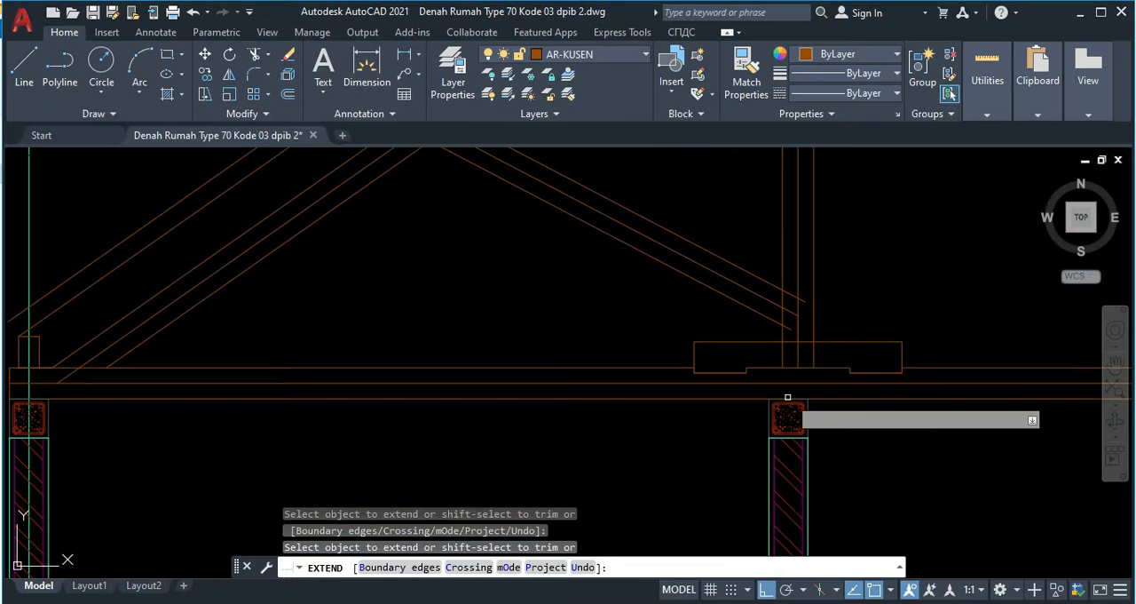
left_click(796, 353)
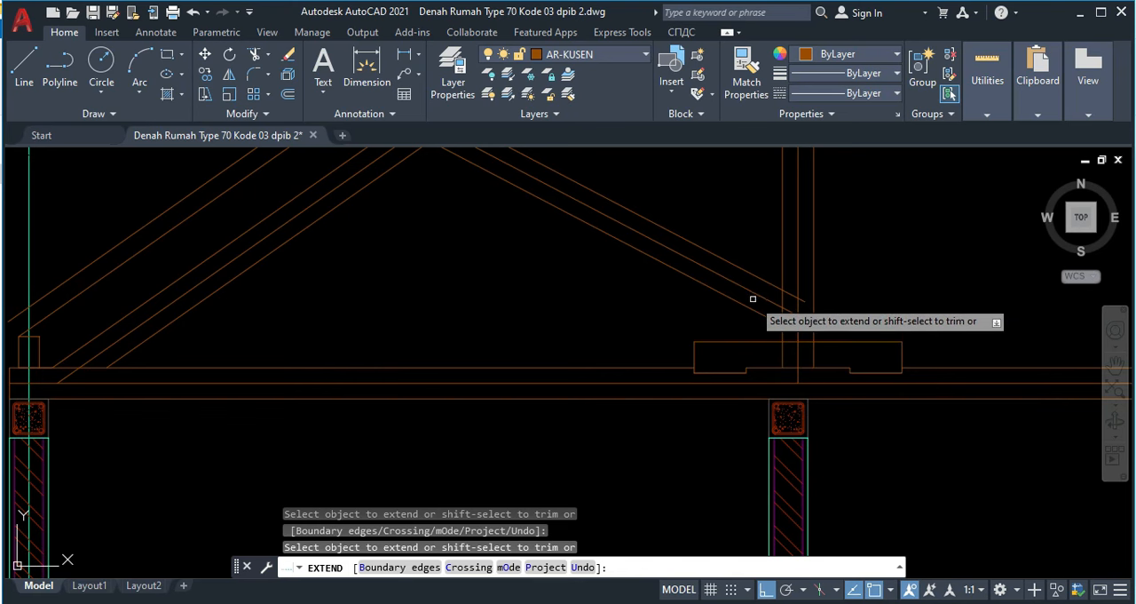
scroll(868, 325, "down", 2)
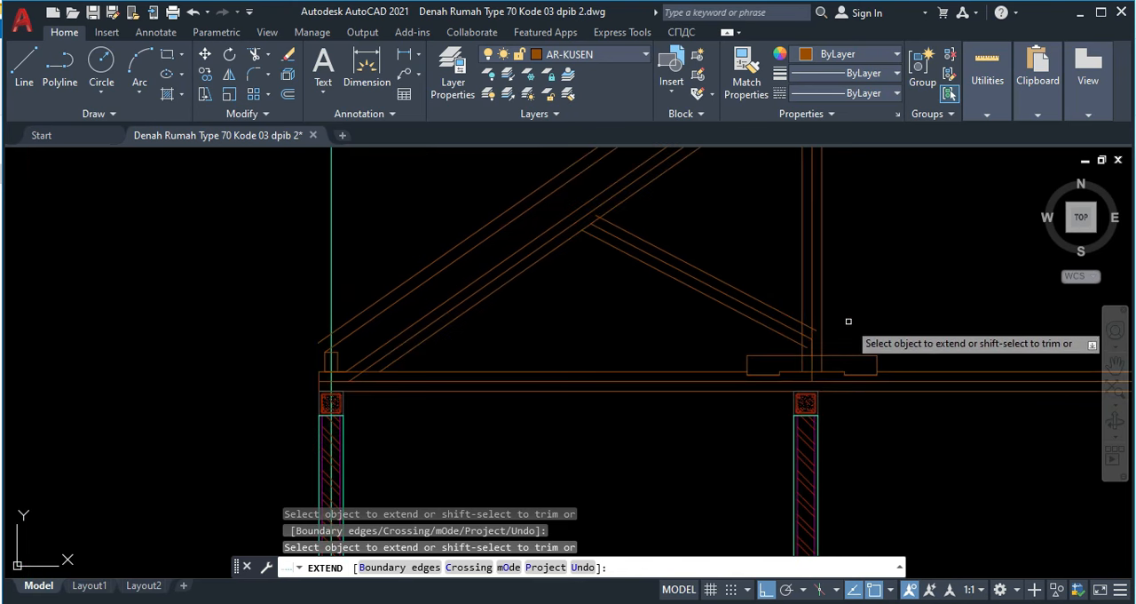
key("Escape")
Step: Trim the diagonal brace's edges and centre line where they run past the king post's near edge and centre line
type("tr")
key("Return")
scroll(840, 315, "up", 4)
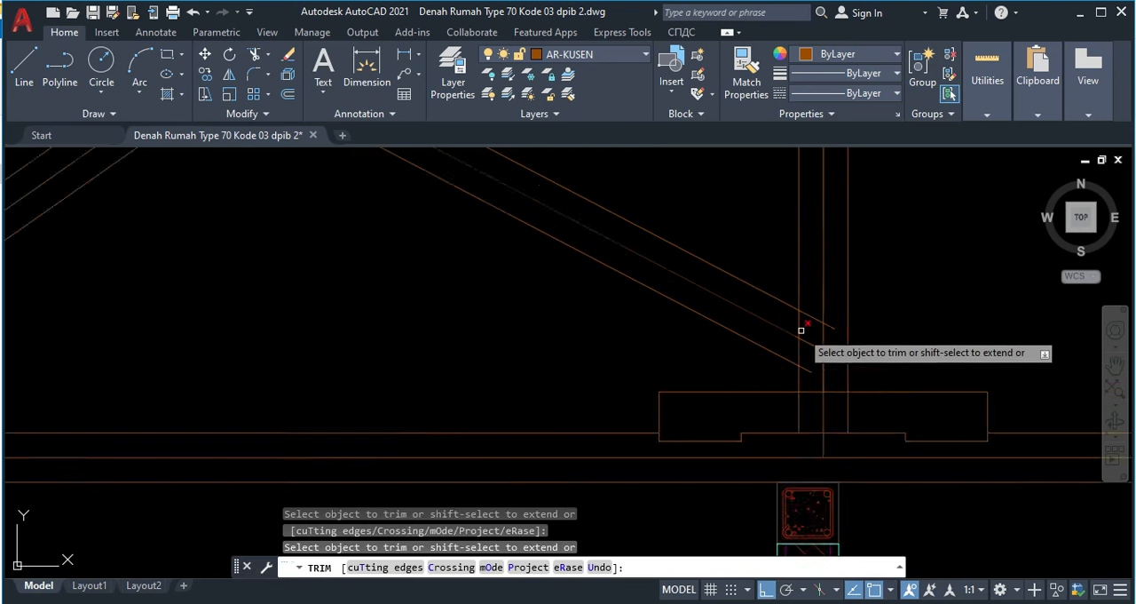
left_click(844, 325)
left_click(813, 304)
left_click_drag(802, 391, 807, 382)
scroll(699, 317, "down", 5)
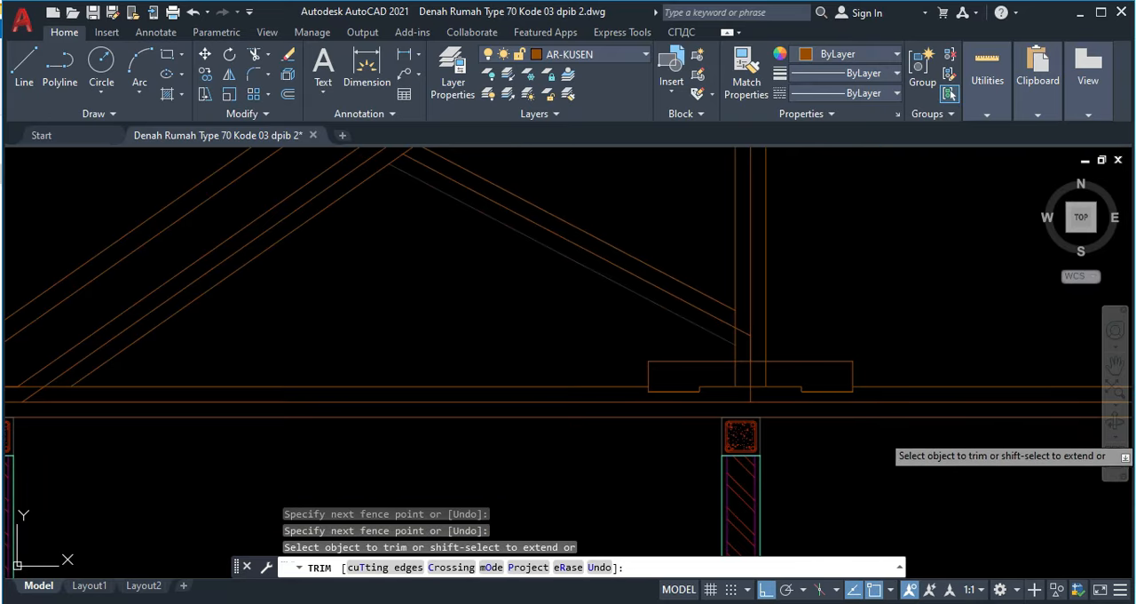
Step: Trim the rafter's edges where they overlap the upper part of the king post
scroll(563, 249, "up", 5)
left_click_drag(612, 323, 608, 307)
scroll(648, 304, "down", 5)
middle_click_drag(768, 189, 653, 356)
scroll(849, 213, "up", 4)
left_click(882, 194)
left_click(844, 218)
scroll(812, 266, "down", 5)
right_click(811, 256)
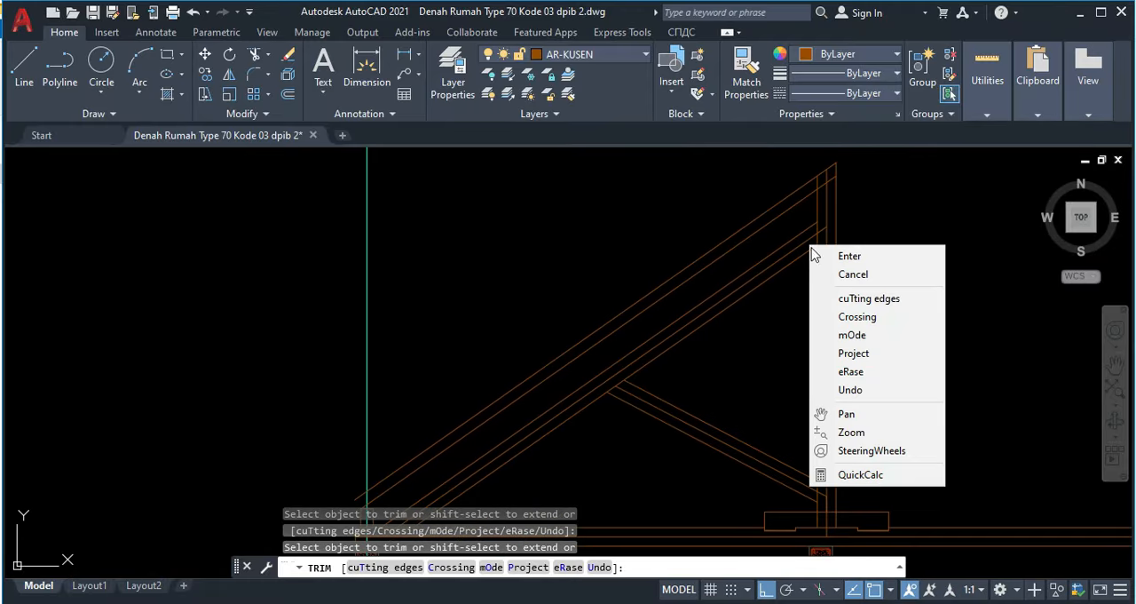
key("Escape")
scroll(520, 385, "up", 6)
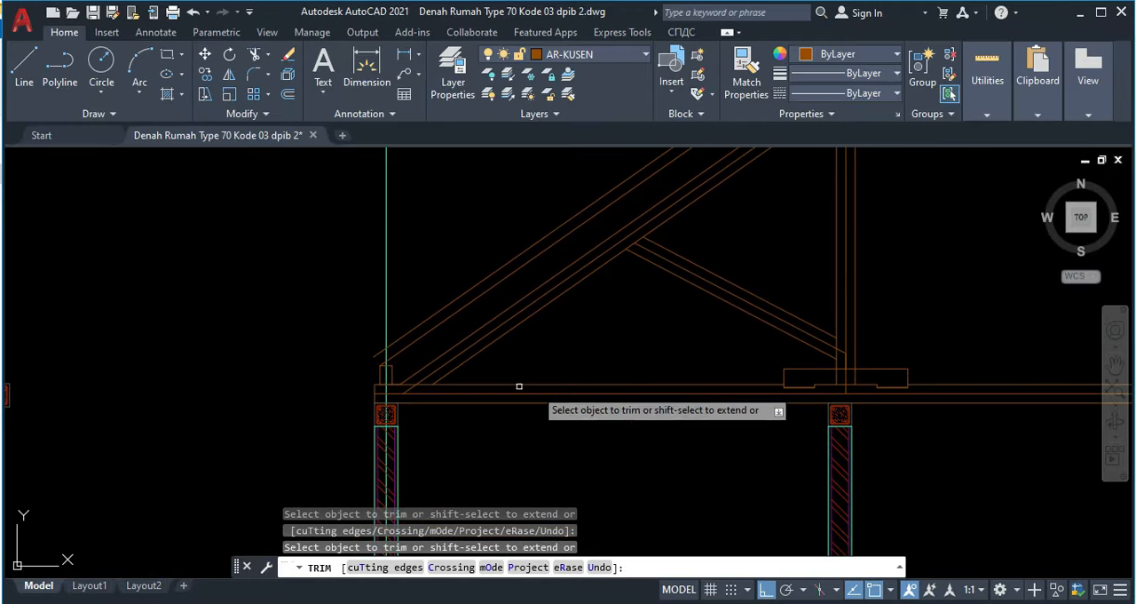
key("Escape")
Step: Examine the reference section's truss joints where the rafter meets the tie beam and the brace meets the rafter and king post
scroll(528, 385, "down", 3)
scroll(629, 363, "up", 4)
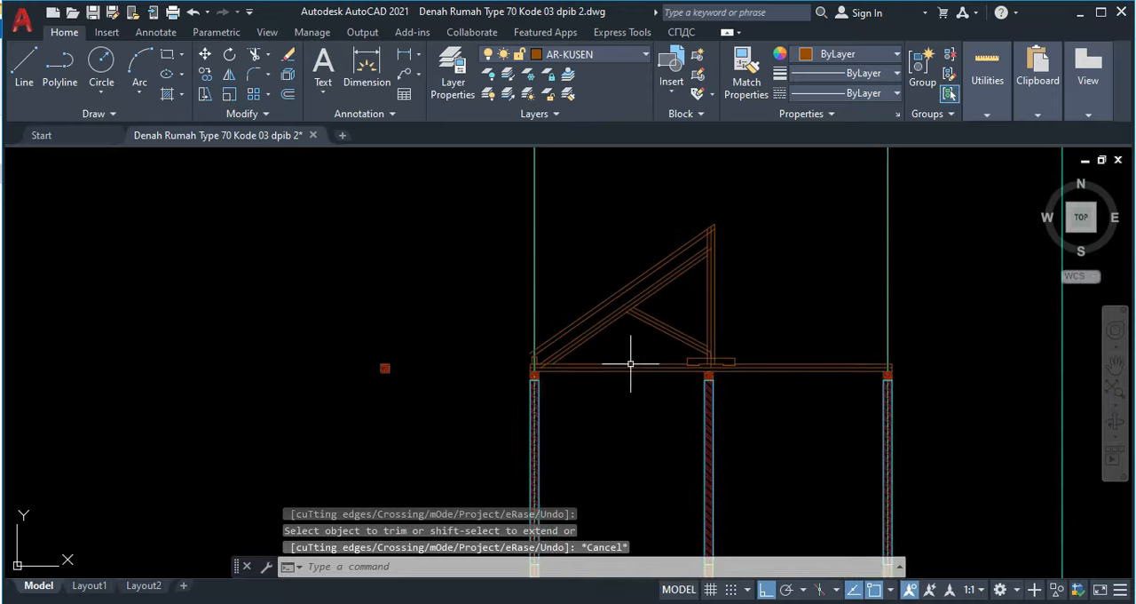
scroll(509, 359, "up", 7)
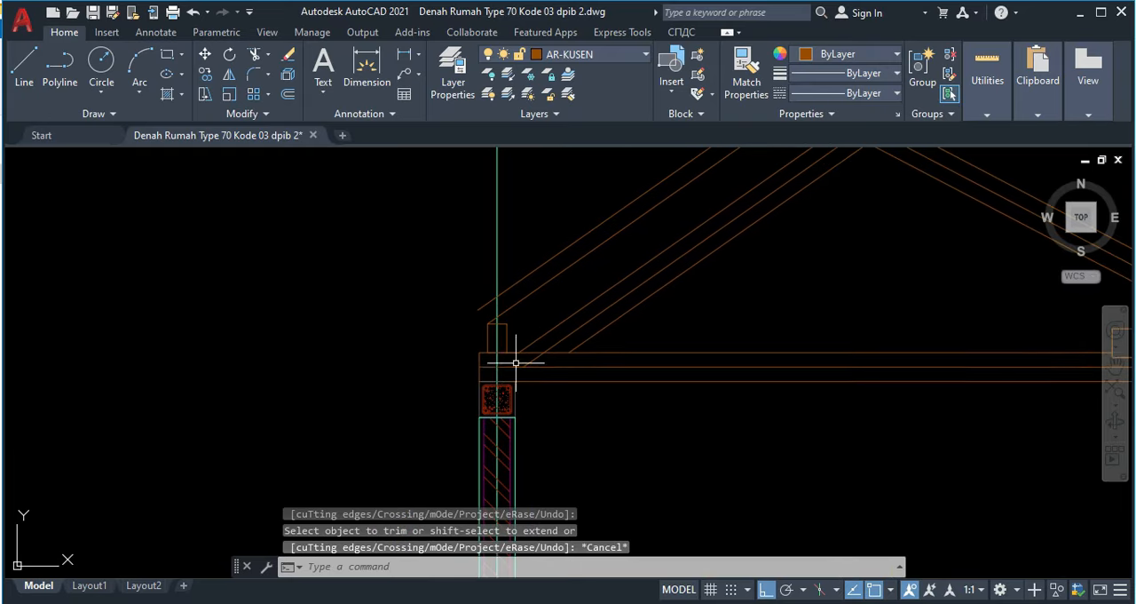
scroll(574, 330, "down", 8)
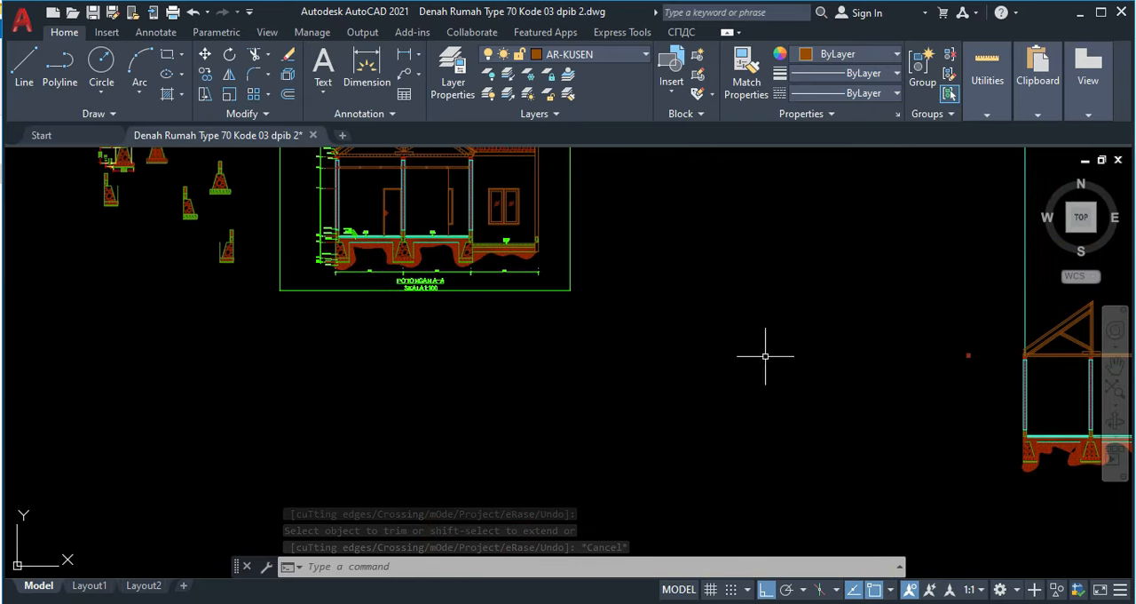
scroll(419, 317, "up", 1)
scroll(419, 317, "up", 8)
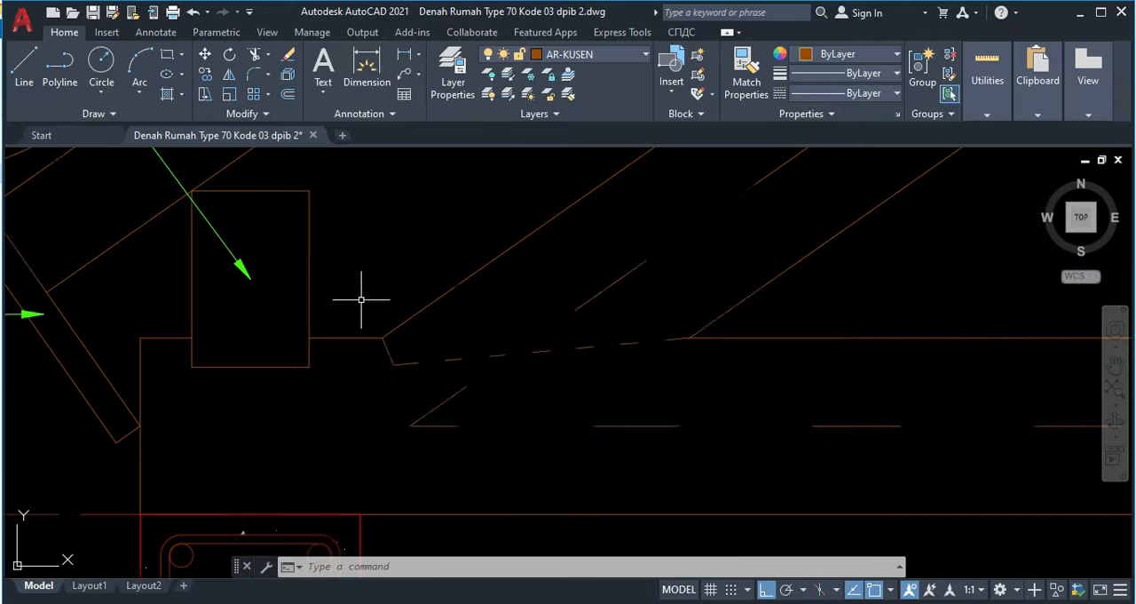
scroll(588, 317, "down", 5)
scroll(591, 322, "up", 7)
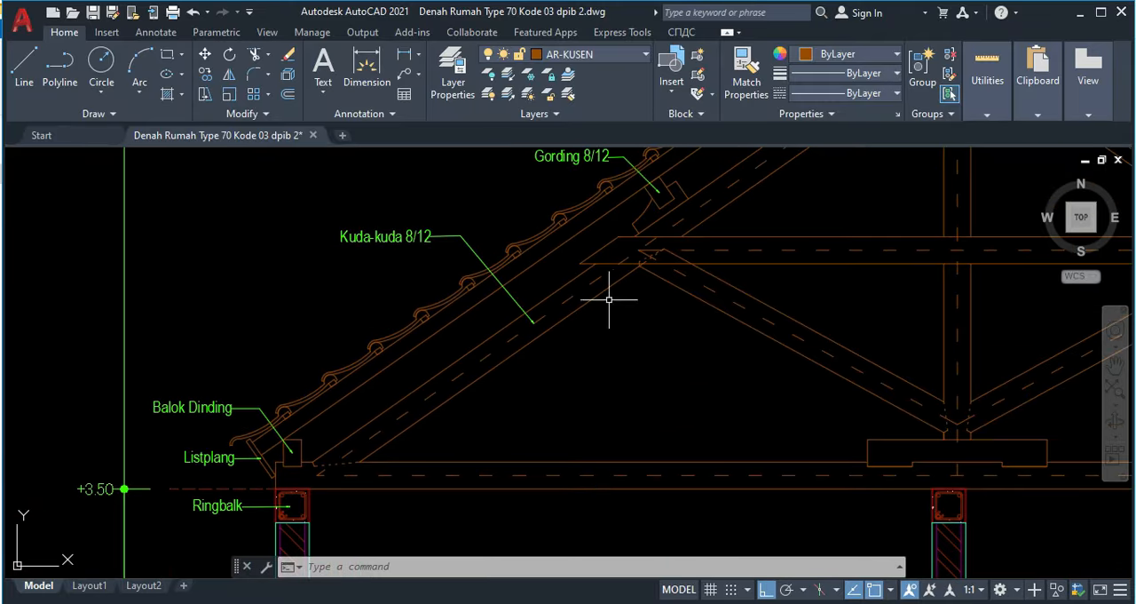
scroll(589, 315, "down", 4)
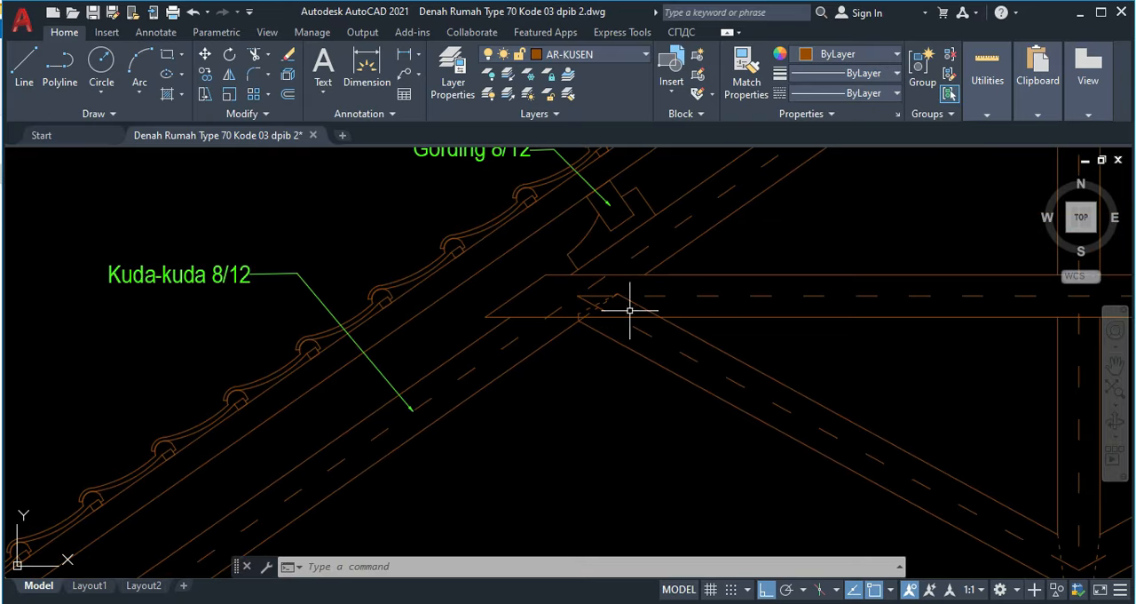
middle_click_drag(785, 318, 447, 179)
middle_click_drag(659, 397, 628, 332)
scroll(662, 365, "down", 5)
scroll(580, 294, "up", 5)
scroll(624, 292, "down", 1)
scroll(624, 292, "down", 5)
middle_click_drag(671, 353, 551, 275)
scroll(687, 346, "down", 5)
middle_click_drag(765, 378, 295, 244)
middle_click_drag(852, 355, 447, 260)
Step: Draw a circle of radius 20 centred where the rafter's upper edge meets the top of the tie beam
scroll(738, 352, "up", 10)
middle_click_drag(352, 398, 442, 364)
scroll(591, 398, "up", 3)
scroll(553, 370, "up", 2)
type("c")
key("Return")
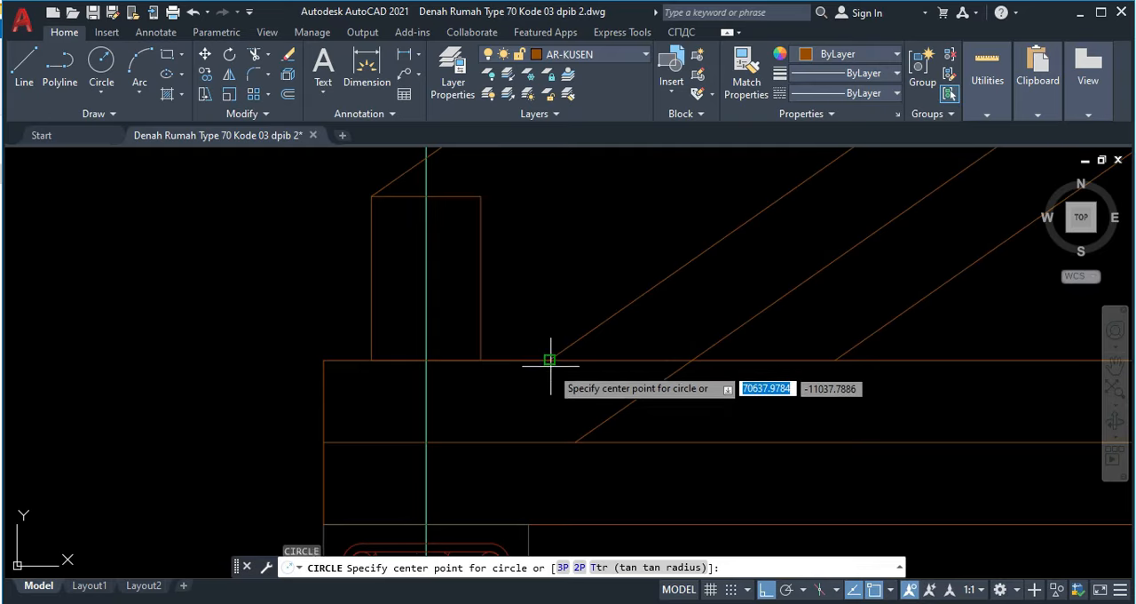
left_click(550, 360)
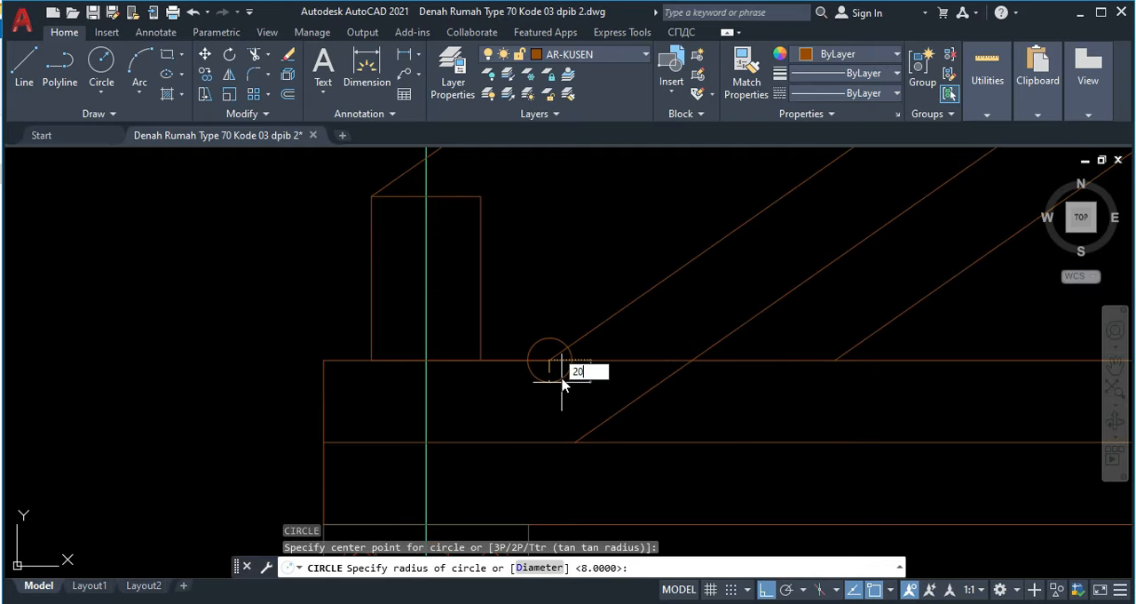
type("20")
key("Return")
Step: Trim the circle to the arc between the tie beam's top and the rafter's upper edge, outside the rafter
scroll(536, 371, "up", 2)
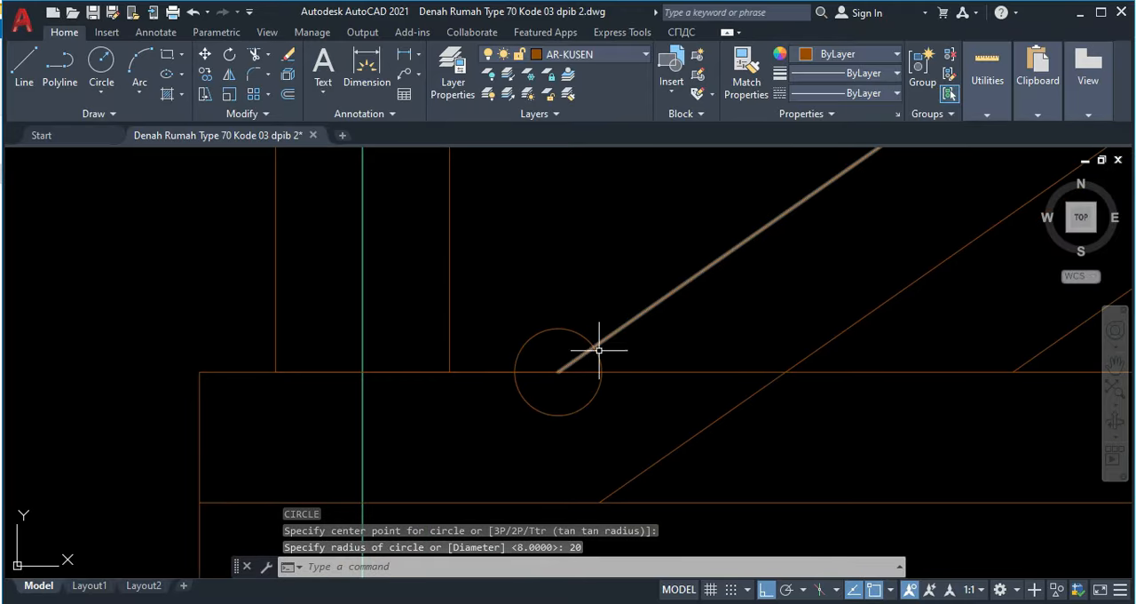
type("tr")
key("Return")
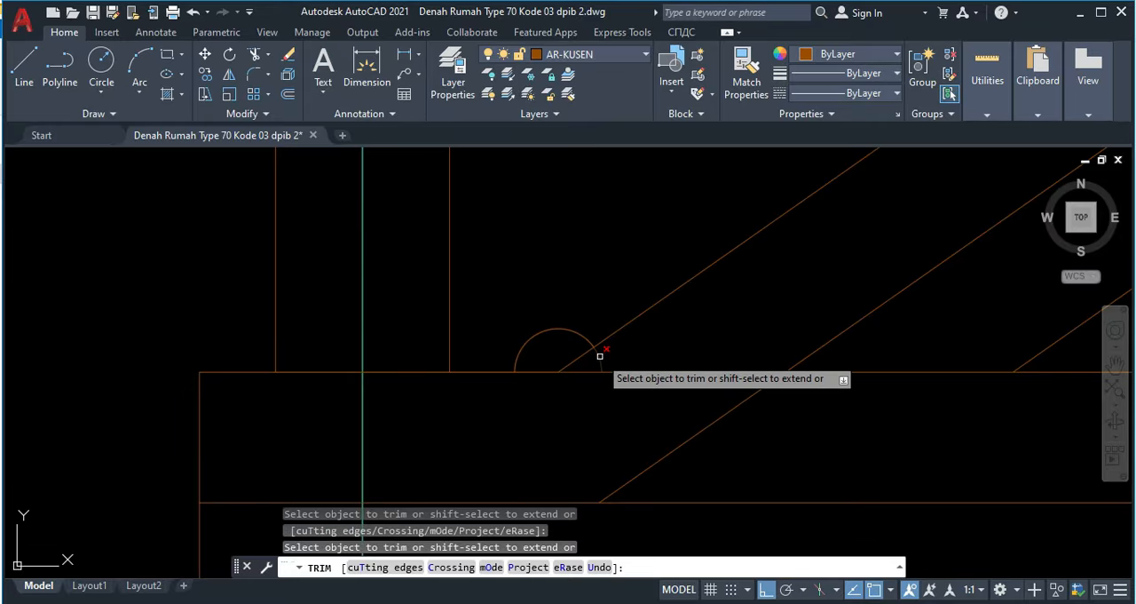
key("Escape")
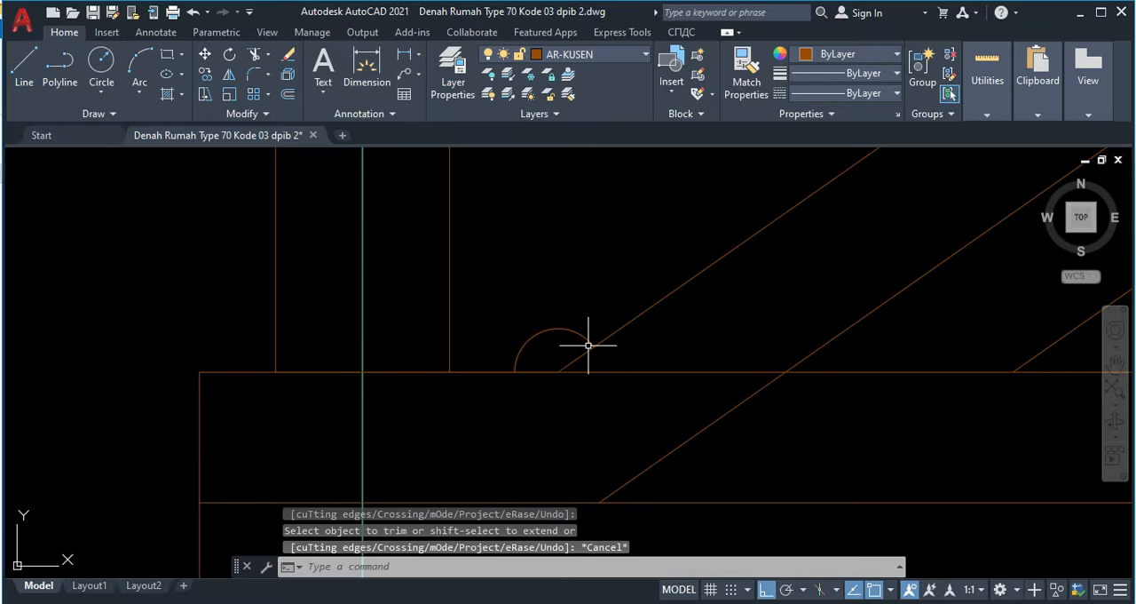
Step: Draw a line from the rafter corner to the arc's midpoint, and move it by its upper end onto the corner
type("l")
key("Return")
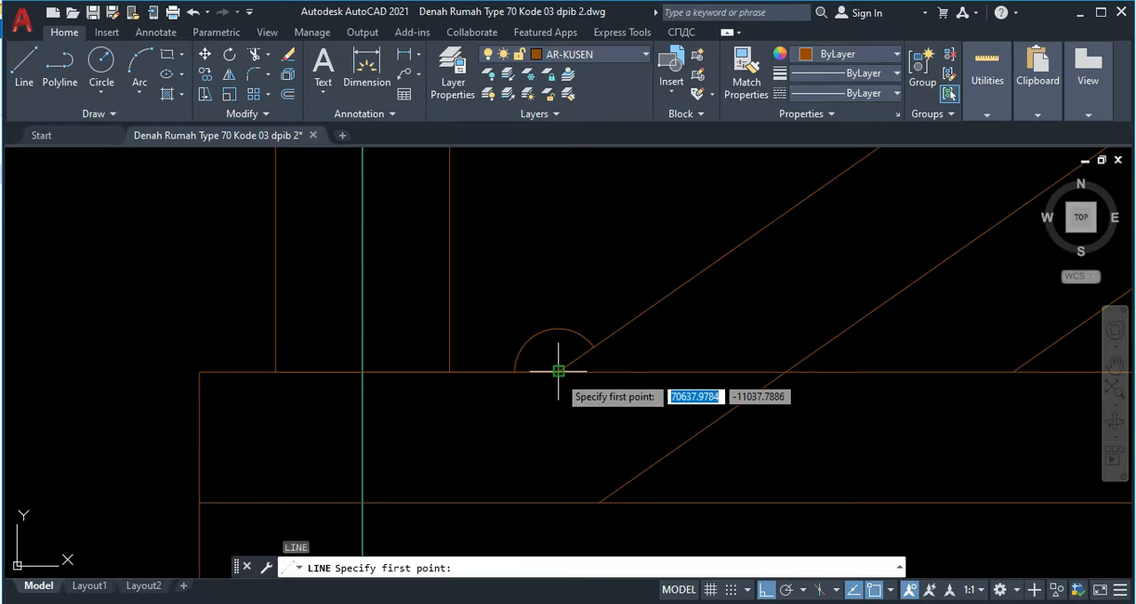
left_click(558, 371)
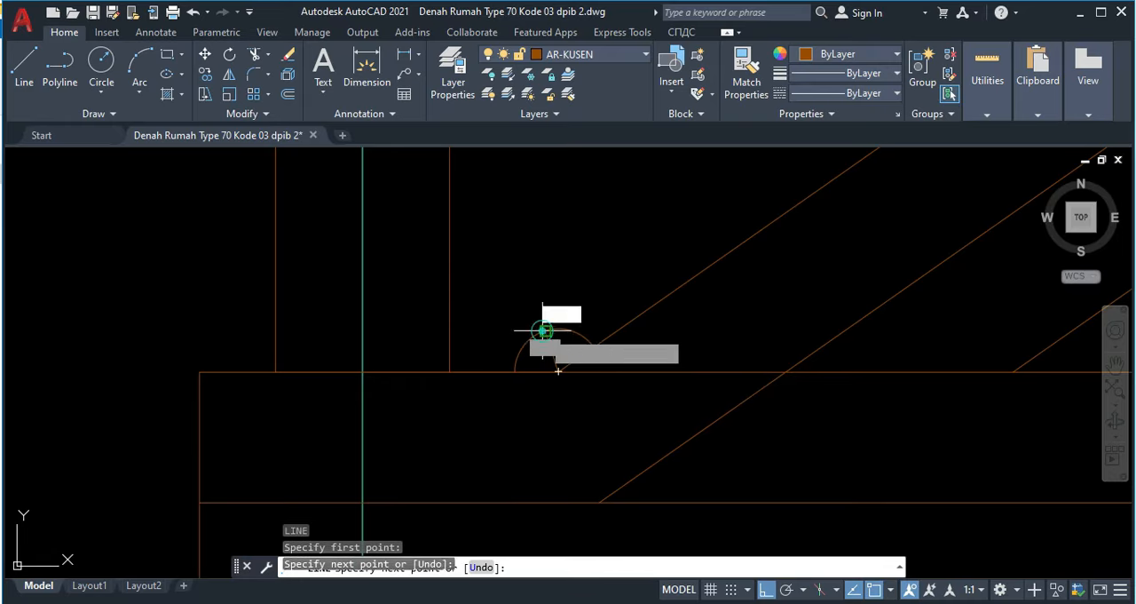
key("Escape")
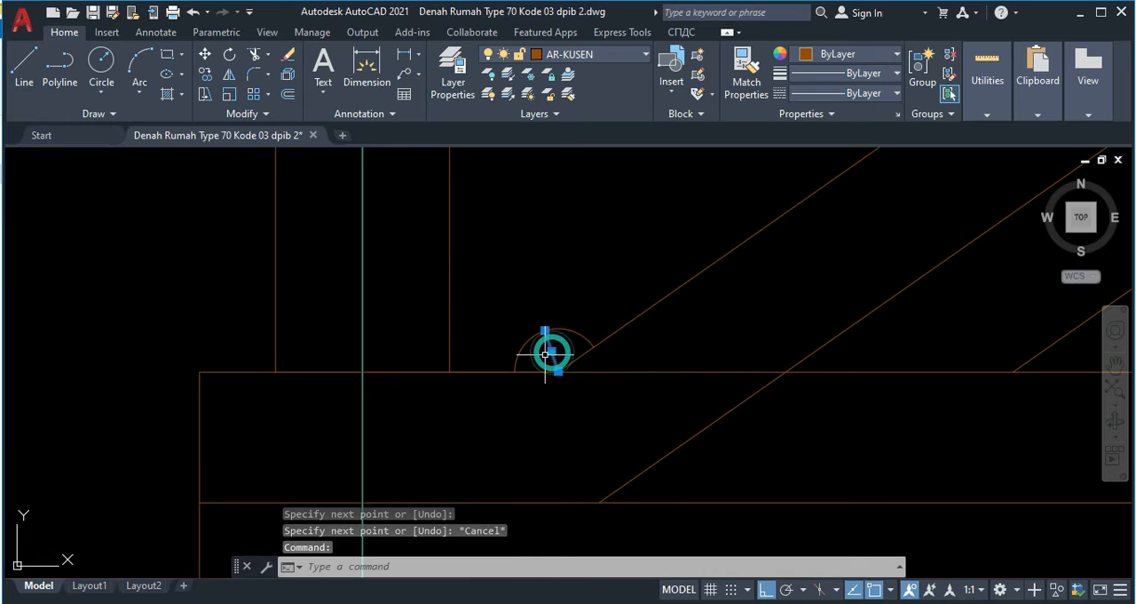
type("m")
key("Return")
left_click(545, 330)
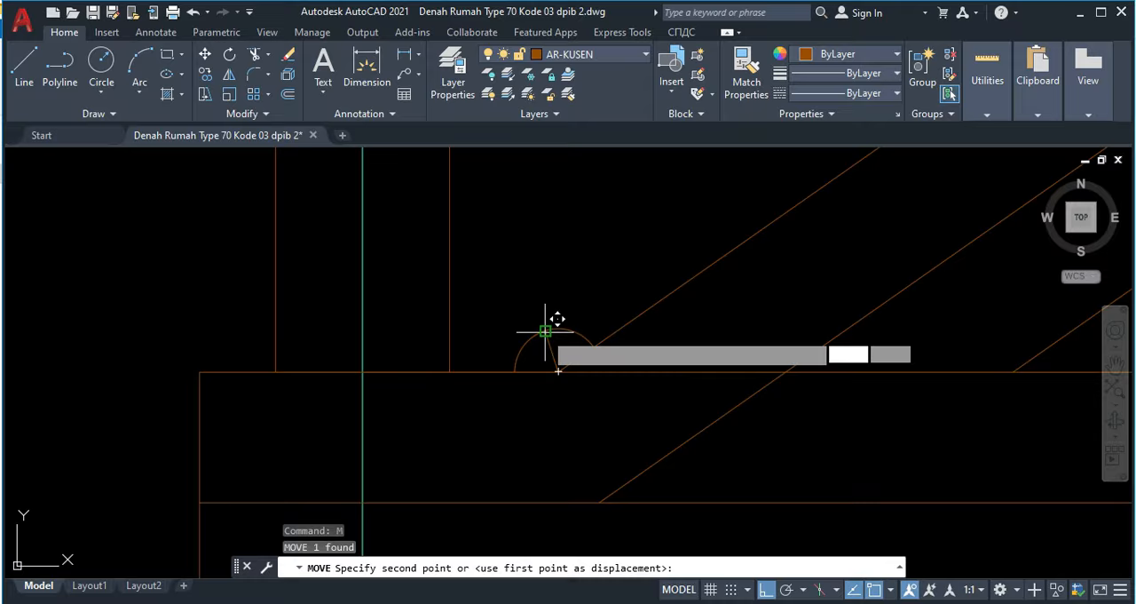
left_click(558, 371)
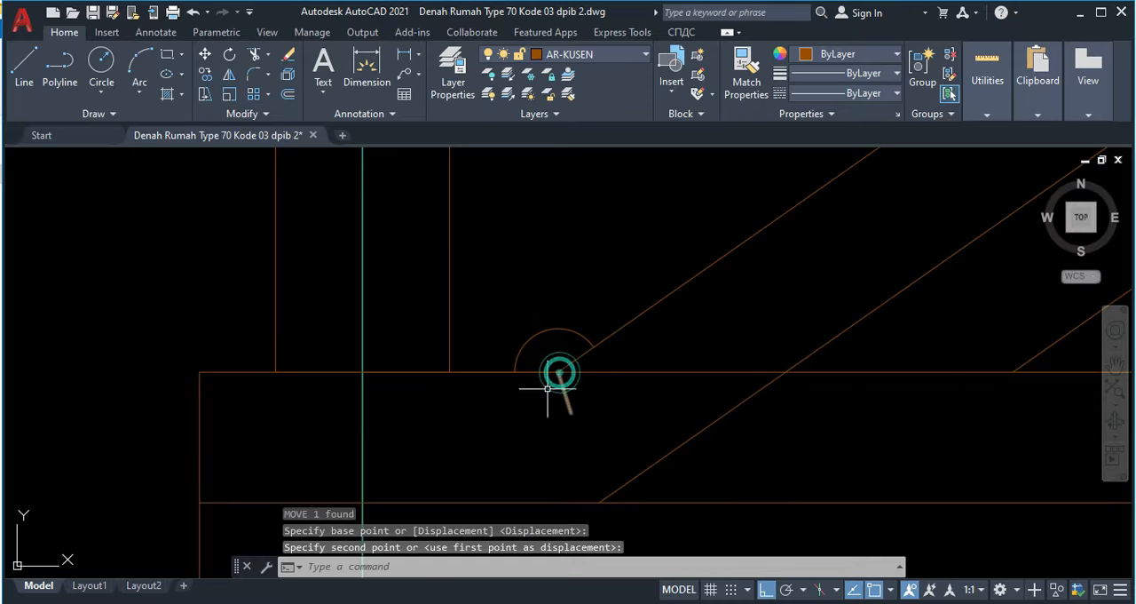
Step: Draw the notch's sloping base from the short line's lower end to where the rafter's lower edge meets the tie beam
type("l")
key("Return")
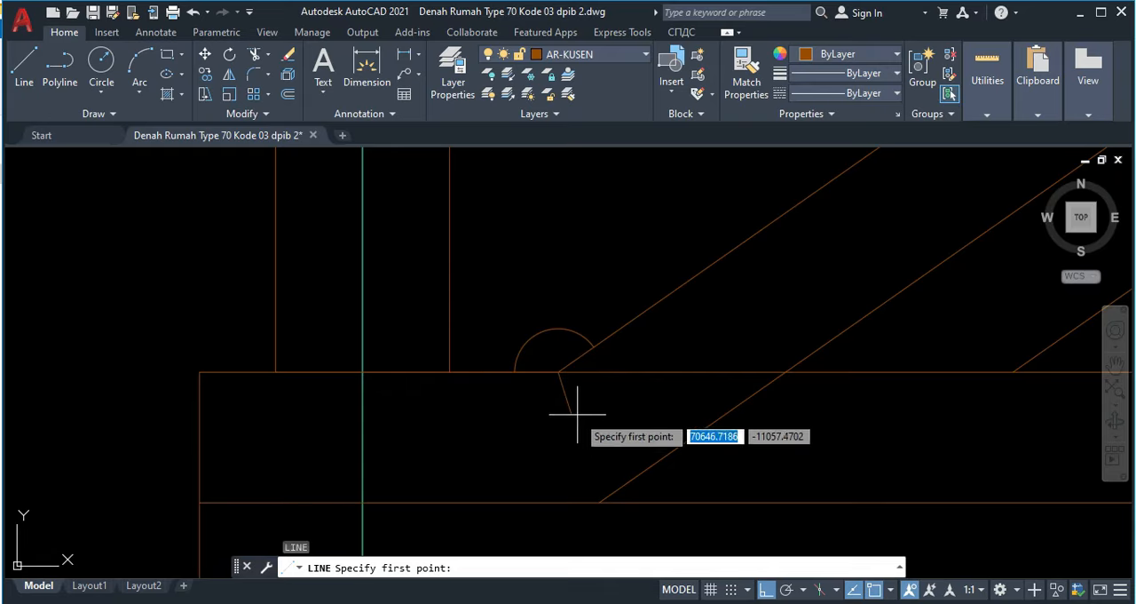
left_click(572, 412)
middle_click_drag(744, 412, 479, 378)
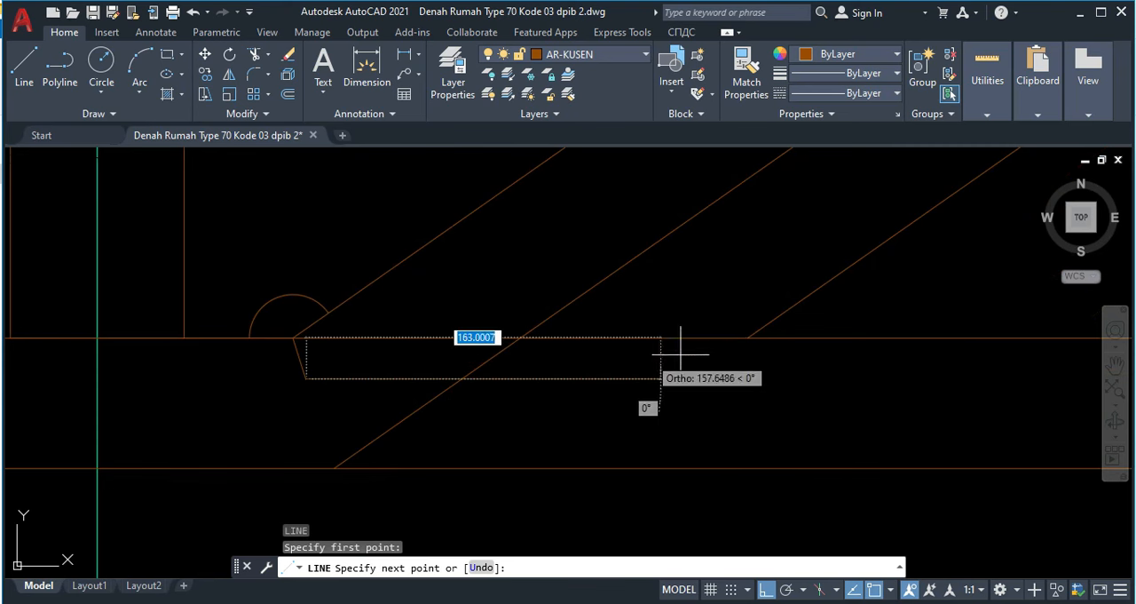
left_click(748, 338)
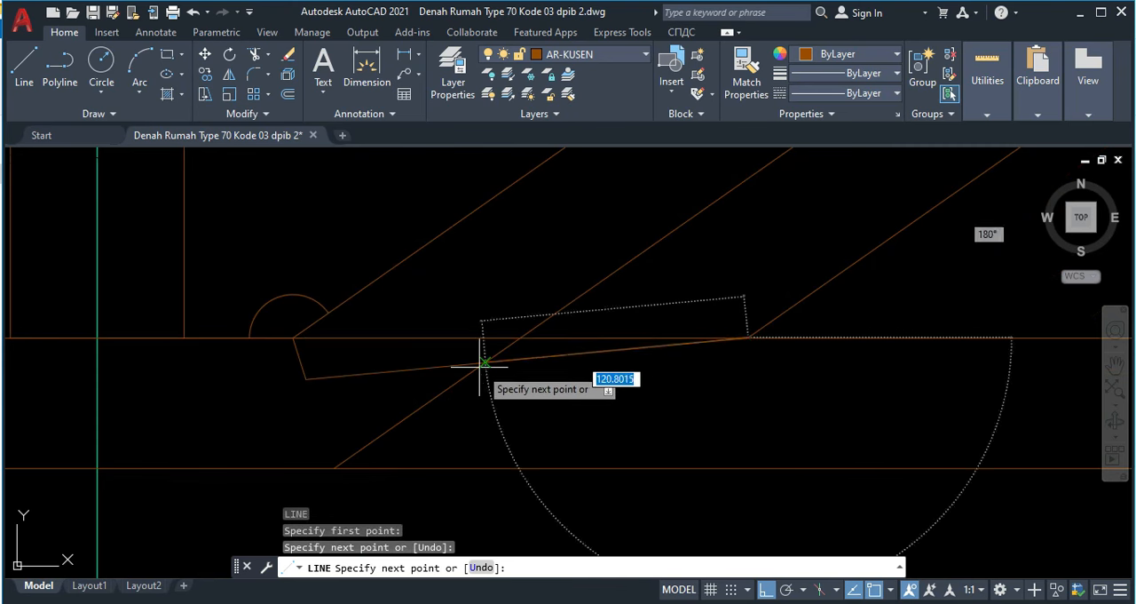
key("Escape")
Step: Set the linetype of the two notch lines in the tie beam to ACAD_ISO02W100
left_click(342, 395)
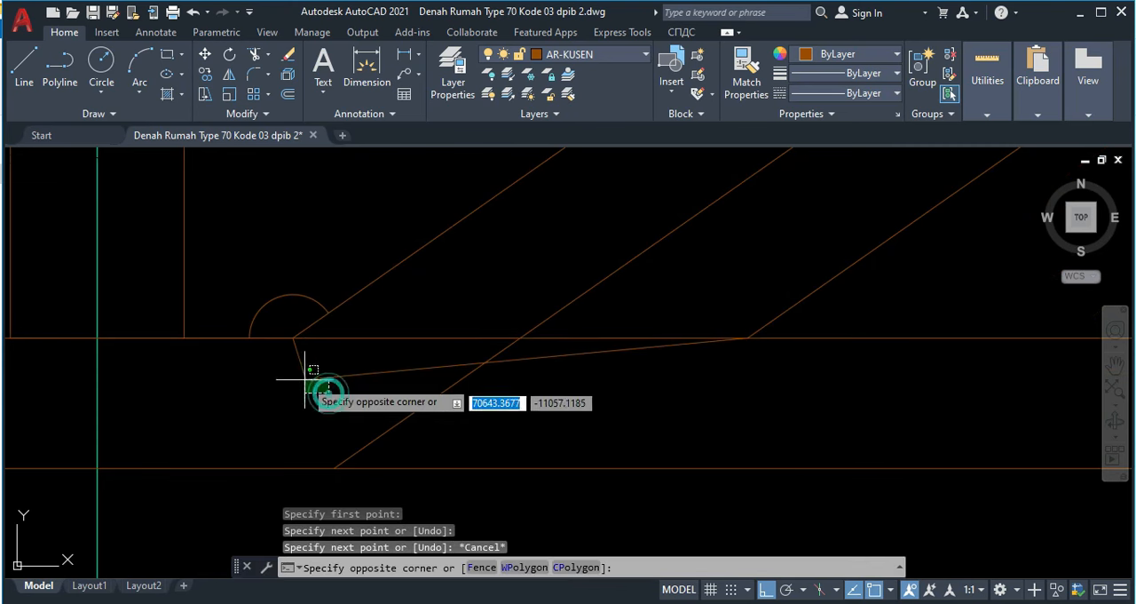
left_click(290, 366)
left_click(830, 92)
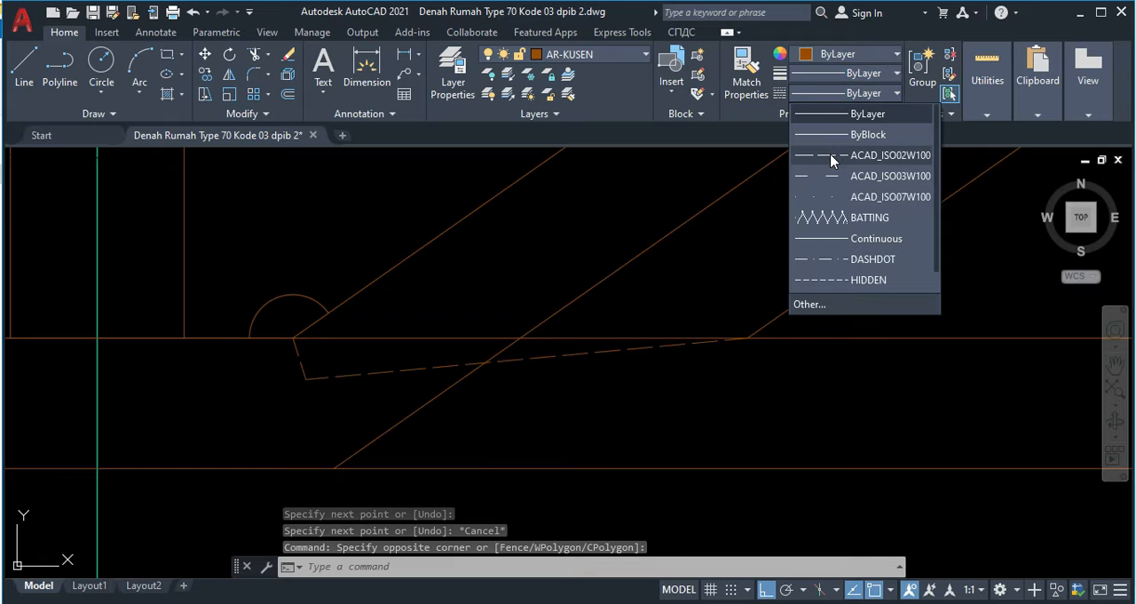
left_click(834, 156)
key("Escape")
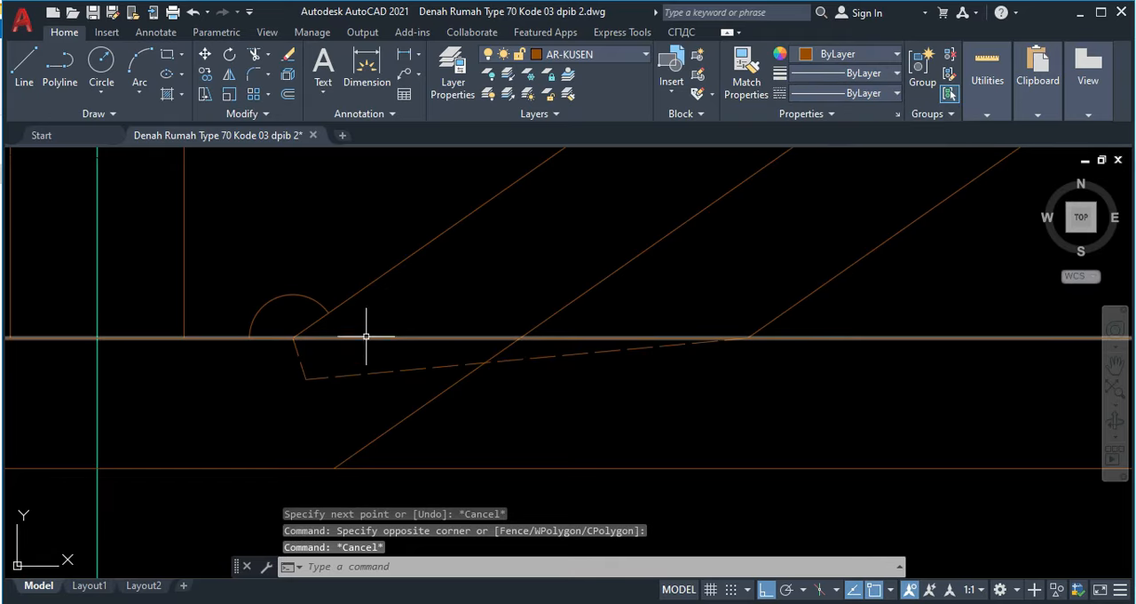
Step: Erase the construction arc at the joint of rafter and tie beam
left_click(286, 303)
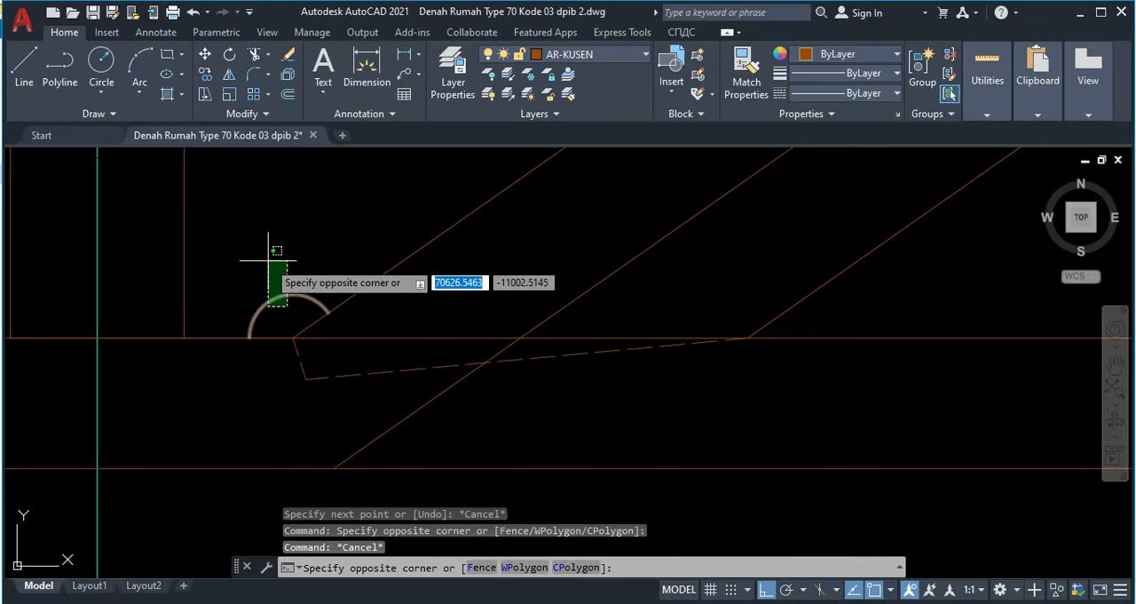
left_click(274, 263)
key("Delete")
Step: Draw a circle of radius 20 centred where the brace's lower edge meets the king post
scroll(446, 299, "down", 3)
scroll(429, 363, "down", 3)
middle_click_drag(430, 363, 408, 382)
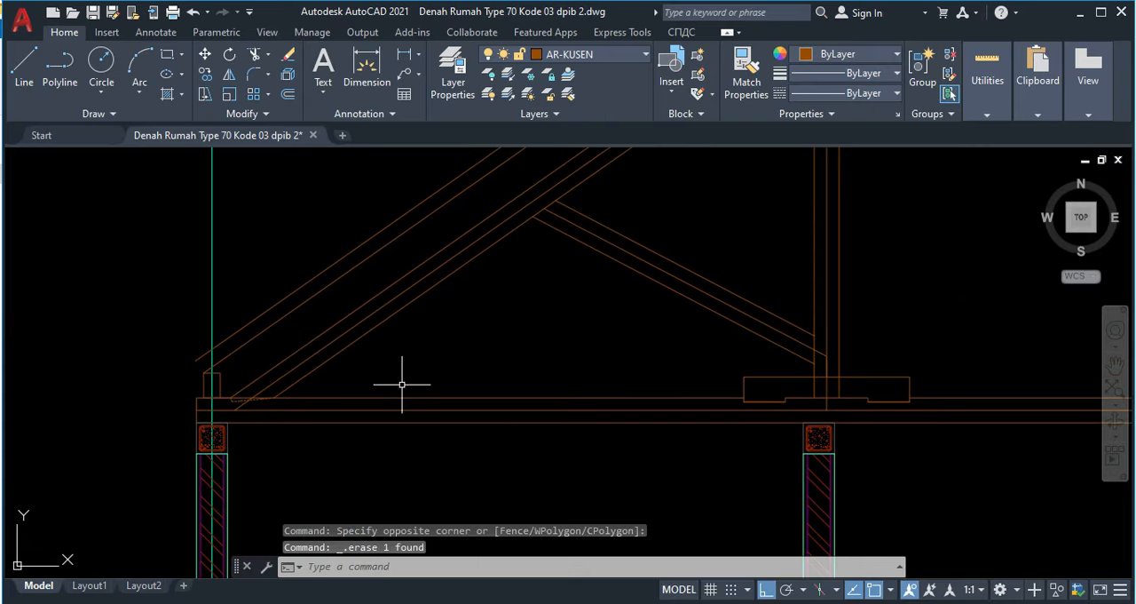
scroll(781, 335, "up", 4)
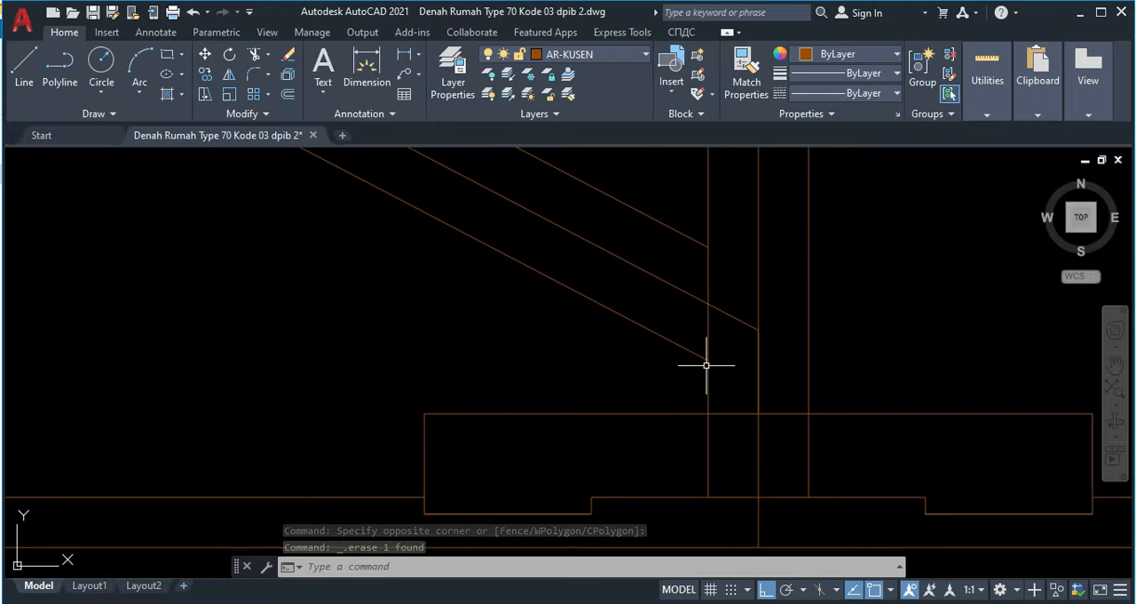
type("c")
key("Return")
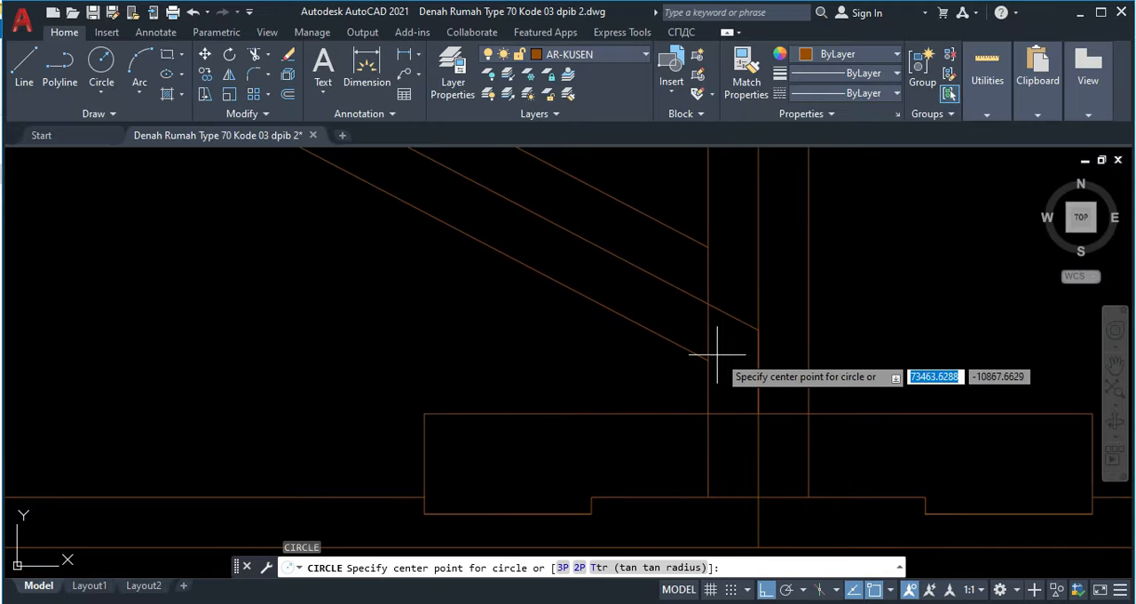
left_click(708, 360)
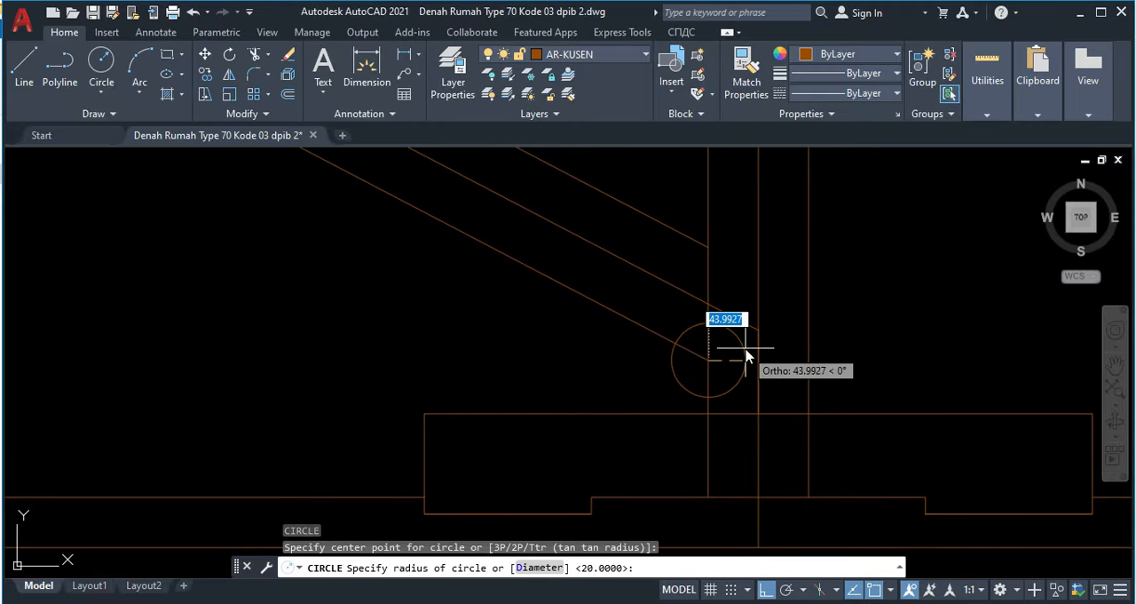
key("Return")
Step: Trim this circle to the arc between the brace's lower edge and the king post's edge below the brace
scroll(730, 356, "up", 2)
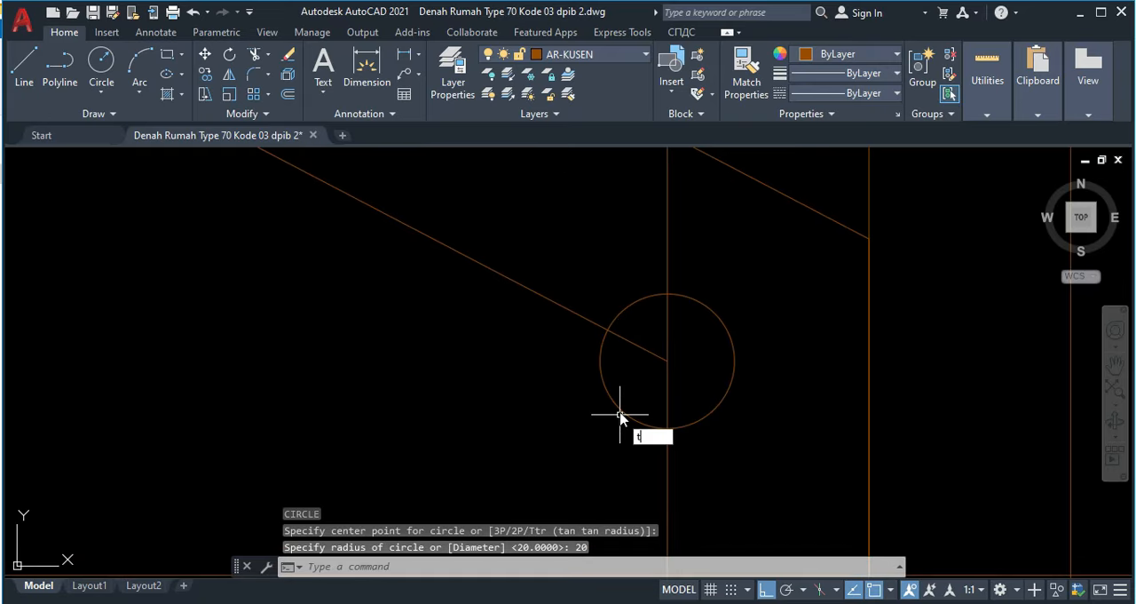
type("tr")
key("Return")
left_click(756, 406)
left_click(715, 355)
left_click(639, 308)
key("Return")
key("Escape")
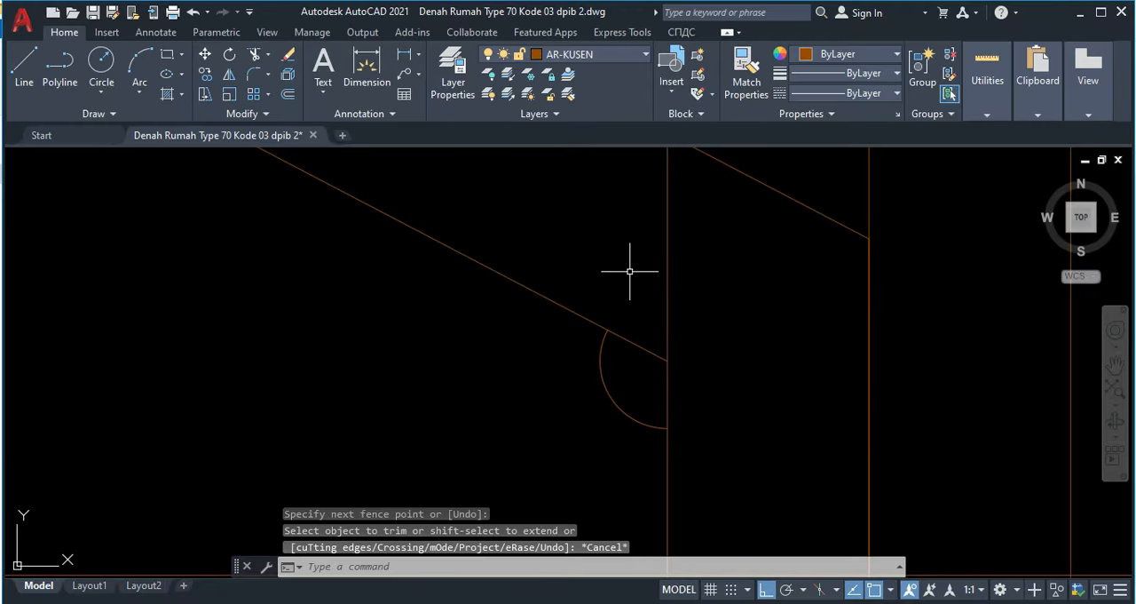
Step: Draw a line from the corner where the brace's lower edge meets the king post to the arc's midpoint
type("l")
key("Return")
left_click(668, 361)
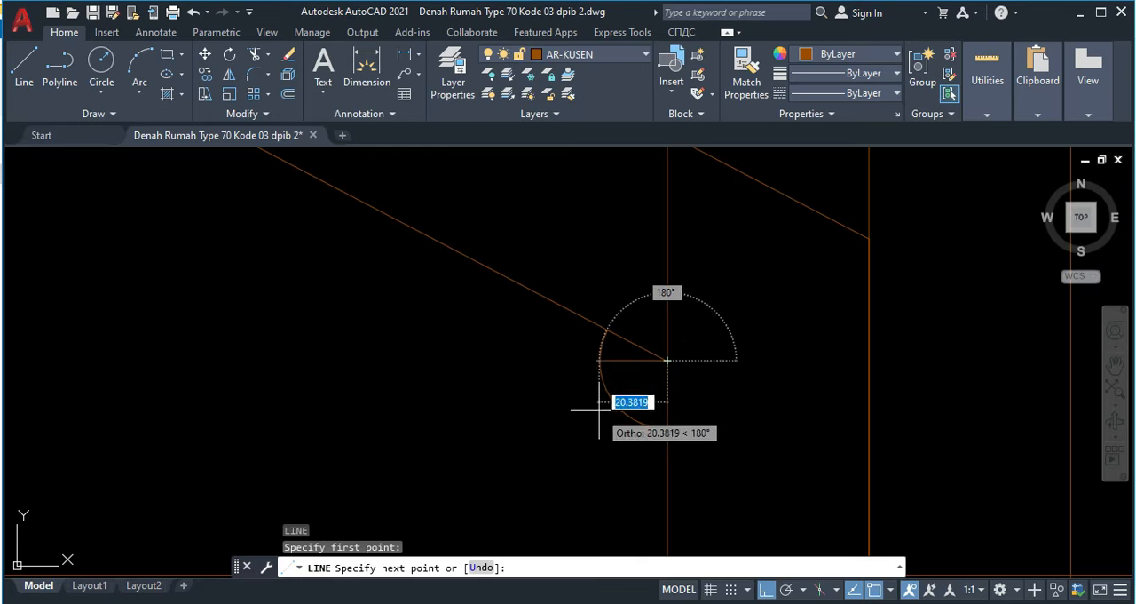
left_click(609, 395)
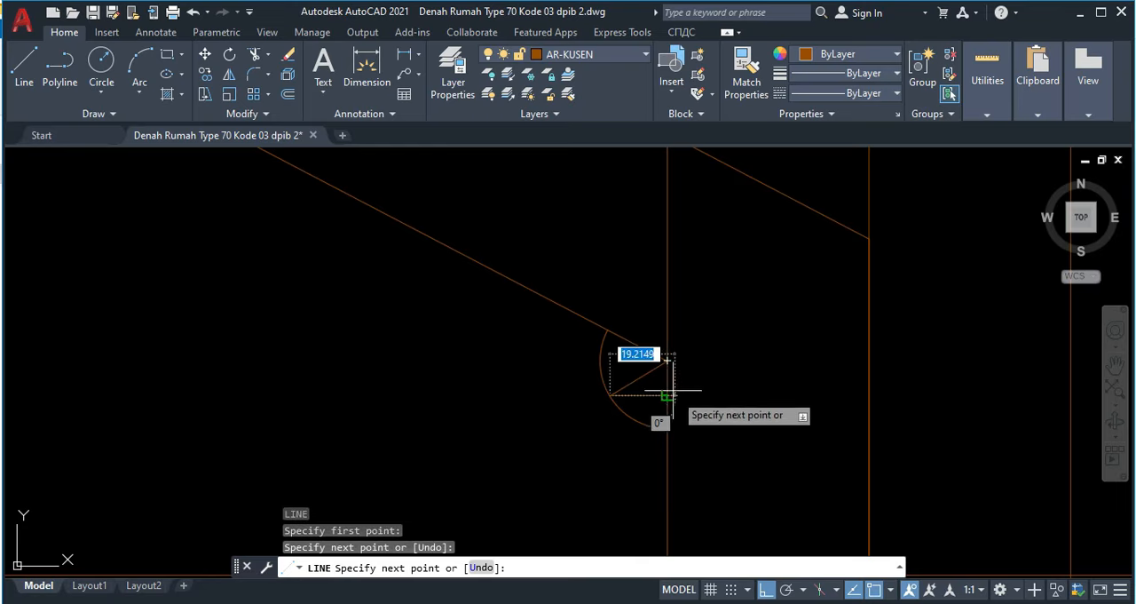
key("Return")
Step: Move this line from its arc end to the brace's lower corner so that it runs into the king post
left_click(653, 380)
left_click(627, 367)
type("m")
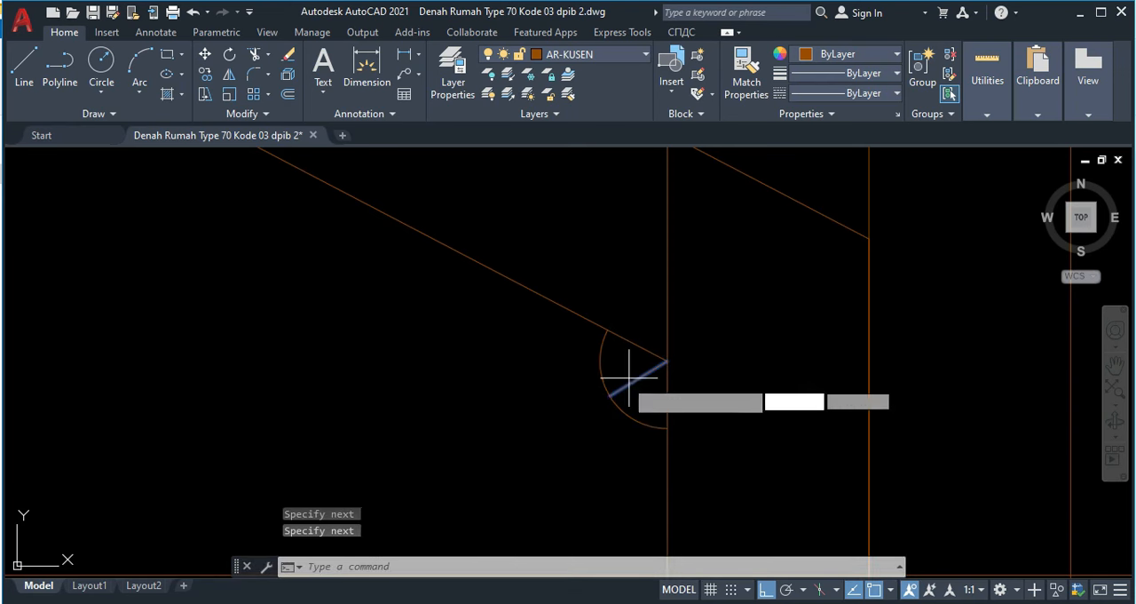
key("Return")
left_click(609, 395)
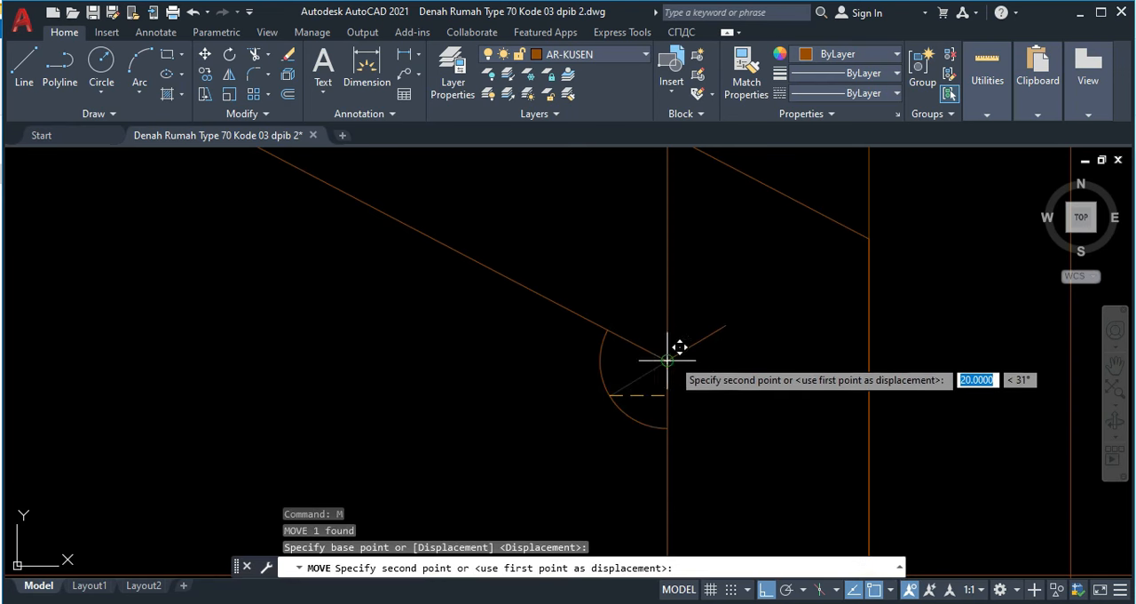
left_click(666, 360)
Step: Draw a line from the notch line's free end to the point where the brace's upper edge meets the king post
type("l")
key("Return")
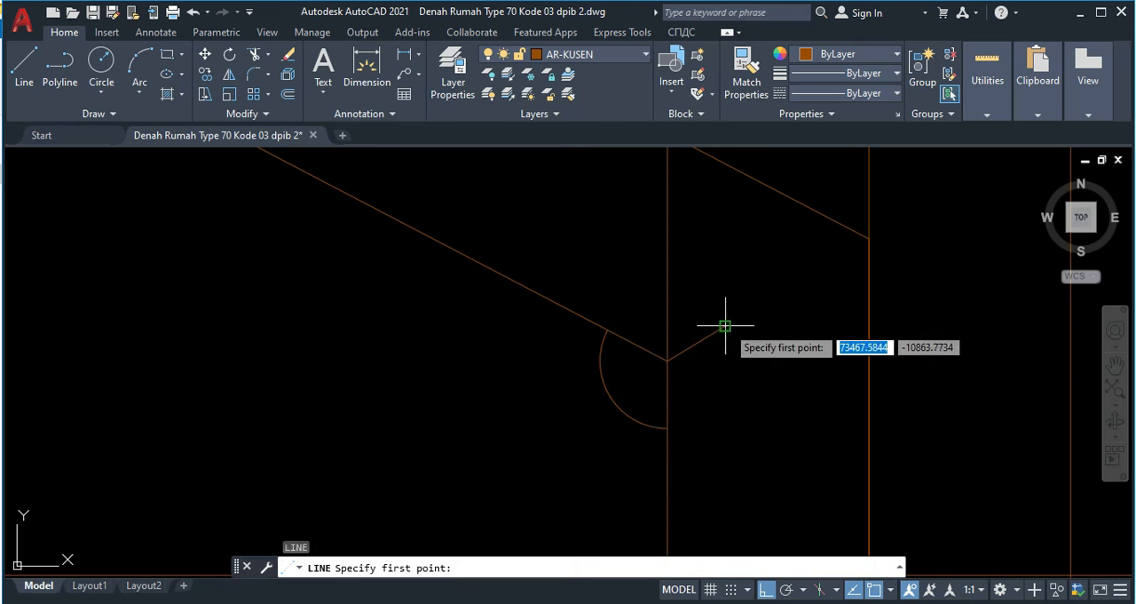
middle_click_drag(727, 286, 730, 484)
scroll(705, 299, "down", 3)
middle_click_drag(705, 301, 712, 362)
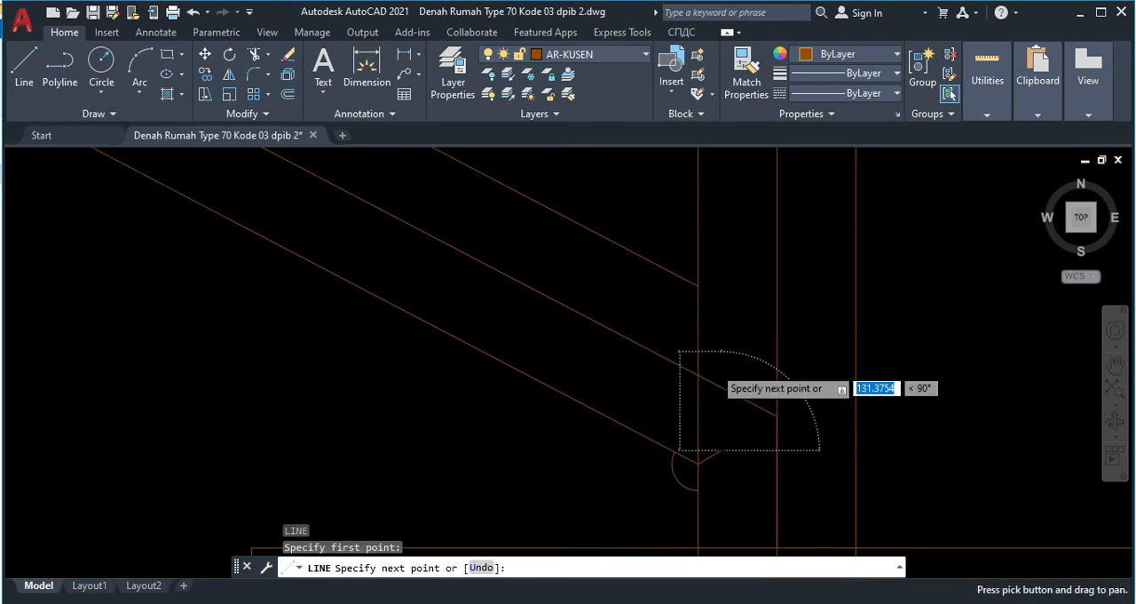
left_click(699, 286)
key("Escape")
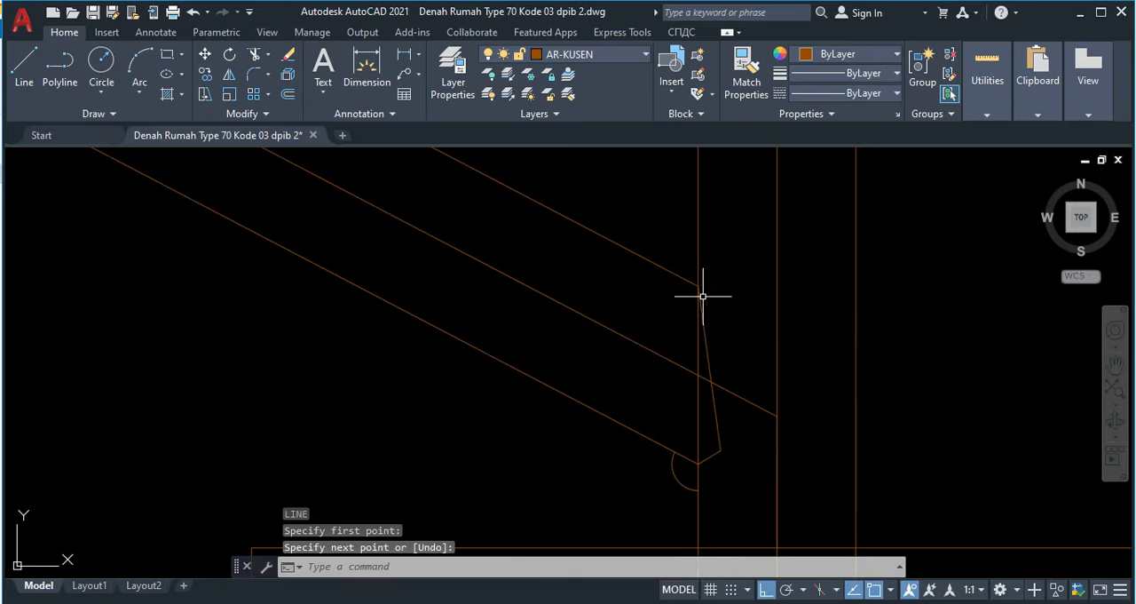
Step: Set the two notch lines in the king post to the dashed ACAD linetype used for the tie beam notch
scroll(728, 447, "up", 5)
left_click(718, 473)
left_click(703, 435)
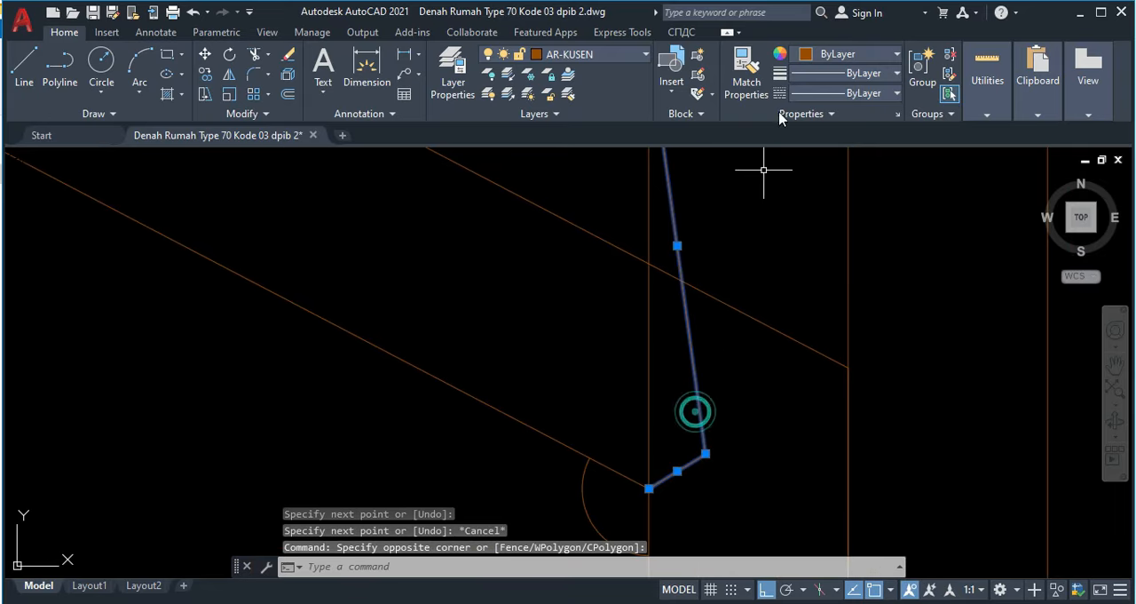
left_click(840, 92)
left_click(833, 161)
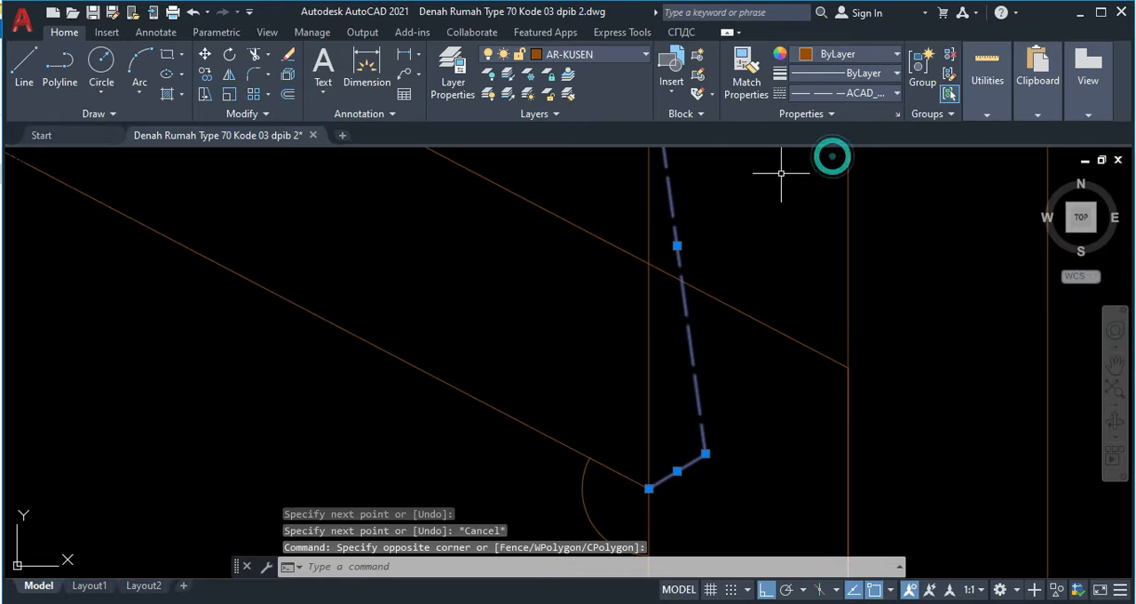
key("Escape")
Step: Erase the construction arc at the joint of brace and king post
middle_click_drag(599, 551, 661, 392)
left_click(621, 349)
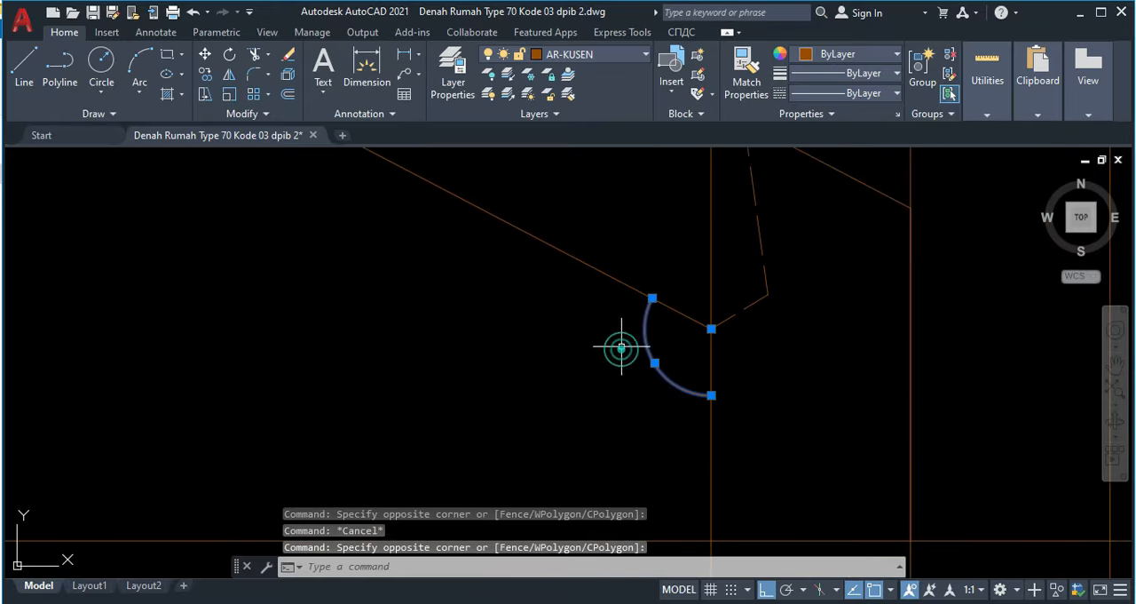
key("Delete")
scroll(631, 338, "down", 4)
scroll(564, 293, "down", 4)
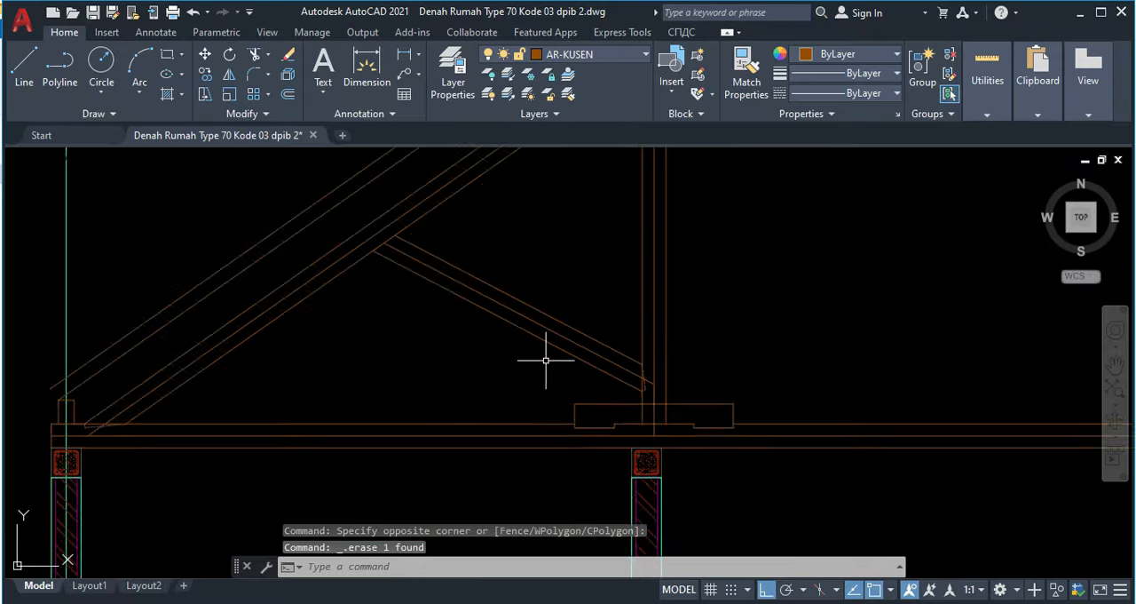
scroll(535, 329, "up", 5)
scroll(526, 330, "up", 2)
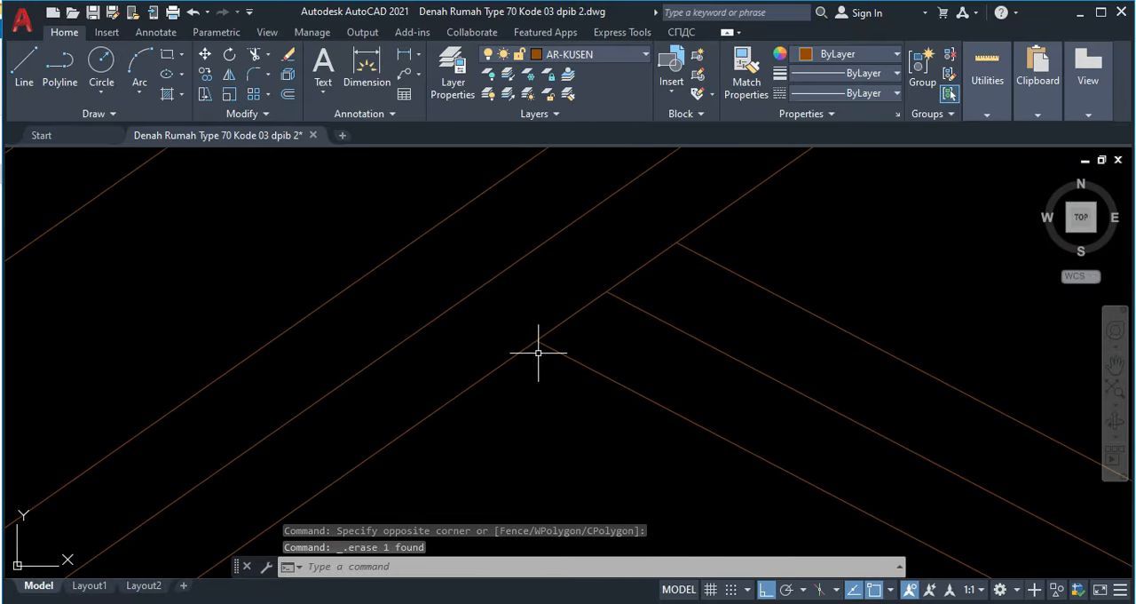
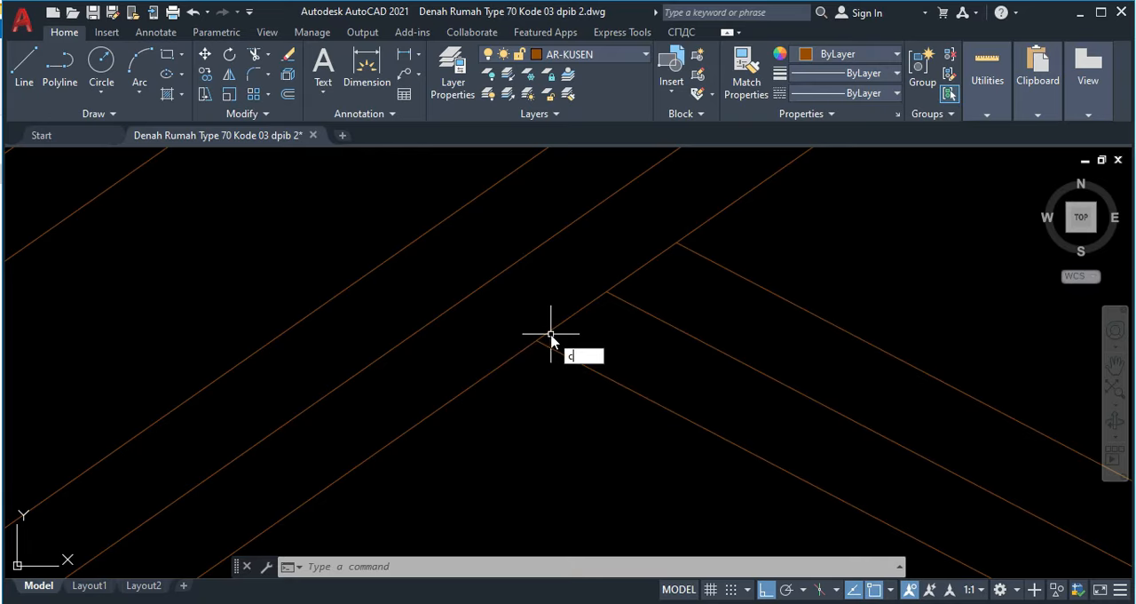
Step: Draw a circle of radius 20 centred where the brace's lower edge meets the rafter's underside
type("c")
key("Return")
left_click(537, 339)
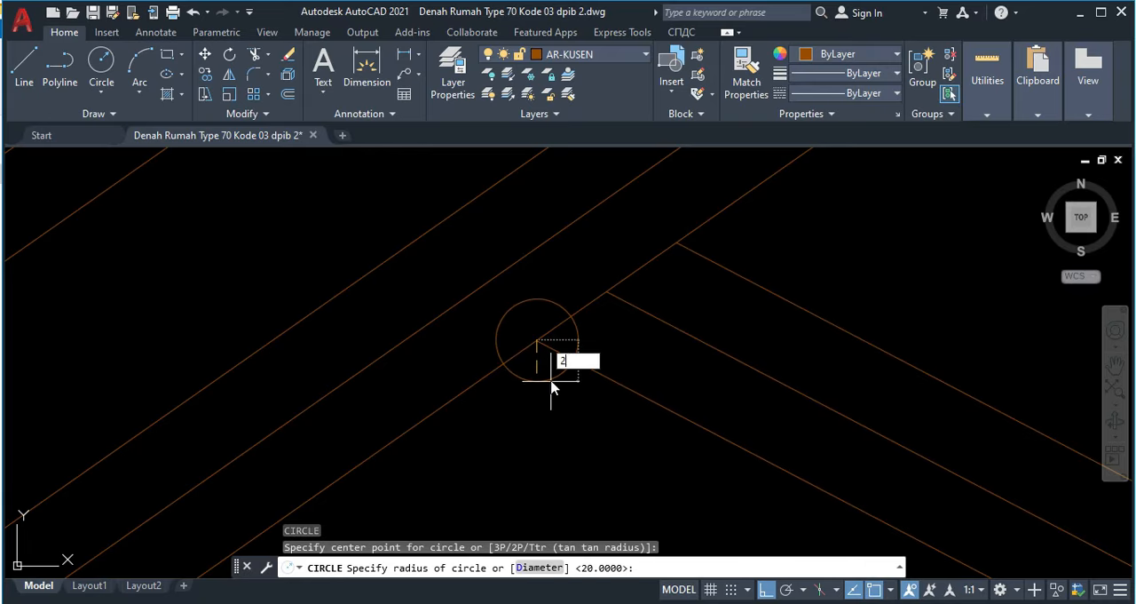
type("20")
key("Return")
Step: Trim this circle to the arc below the joint, between the rafter's underside and the brace's lower edge
scroll(548, 348, "up", 4)
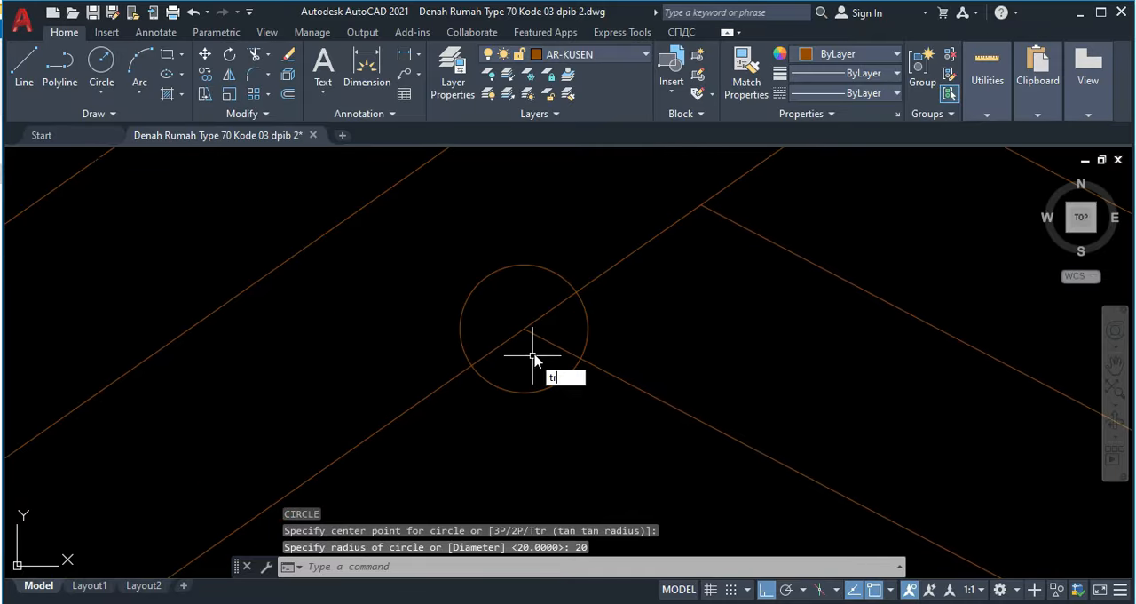
type("tr")
key("Return")
mouse_move(586, 323)
left_mouse_down()
mouse_move(487, 271)
mouse_move(465, 246)
left_mouse_up()
key("Escape")
Step: Draw a line from the brace's lower corner to the midpoint of the arc
key("Return")
left_click(525, 328)
left_click(528, 392)
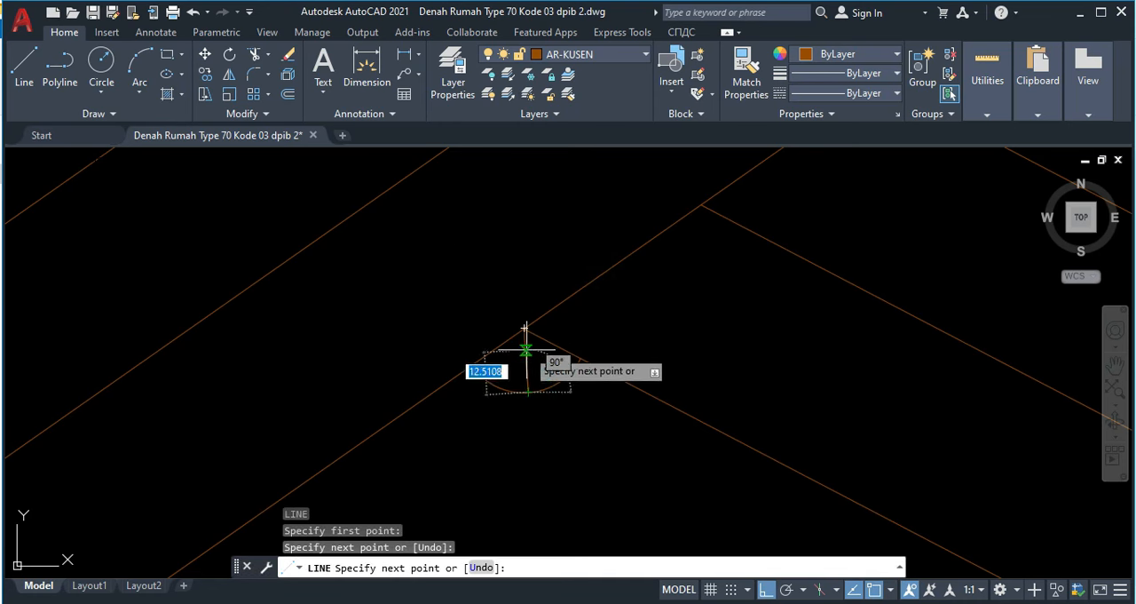
key("Return")
Step: Move this line from its arc end to the brace's lower corner so that it runs into the rafter
left_click(520, 356)
type("m")
key("Return")
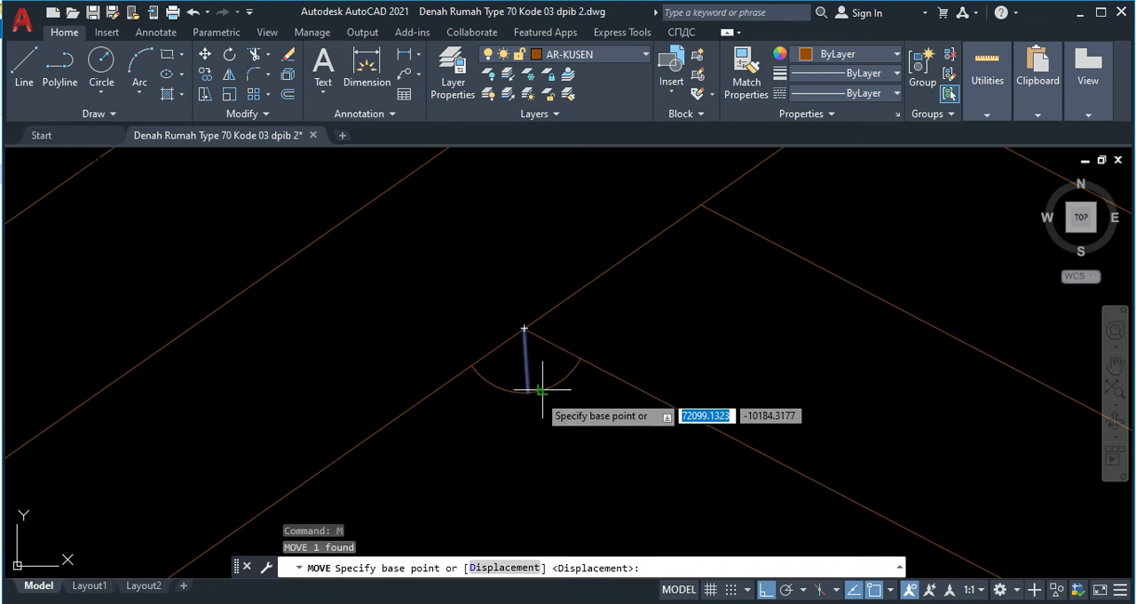
left_click(528, 391)
left_click(525, 326)
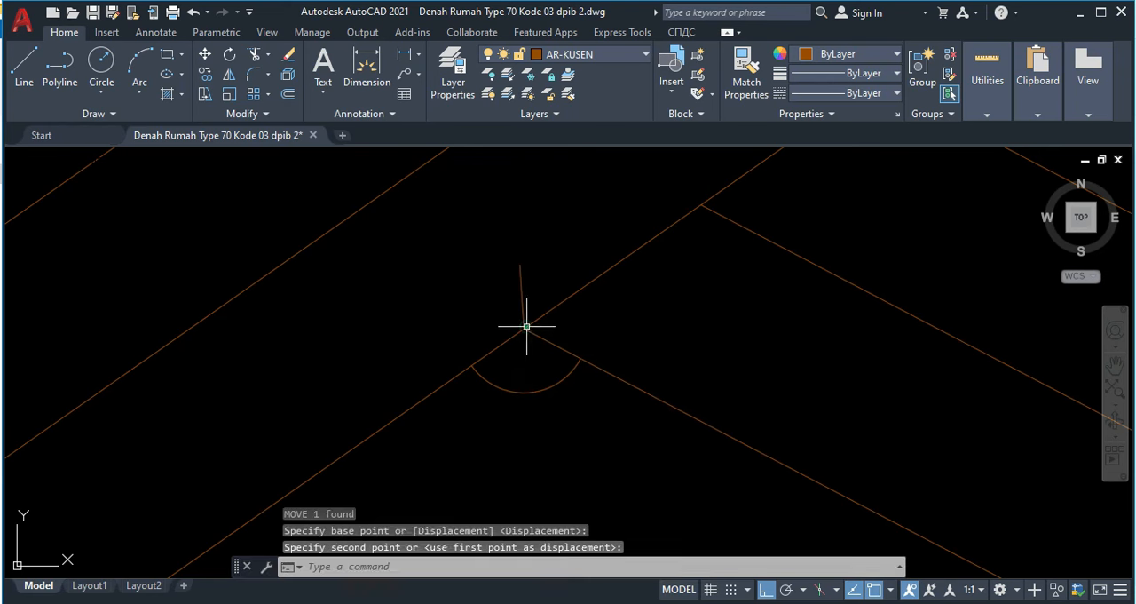
Step: Draw a line from the notch line's free end to the point where the brace's upper edge meets the rafter
middle_click_drag(557, 257, 529, 335)
type("l")
key("Return")
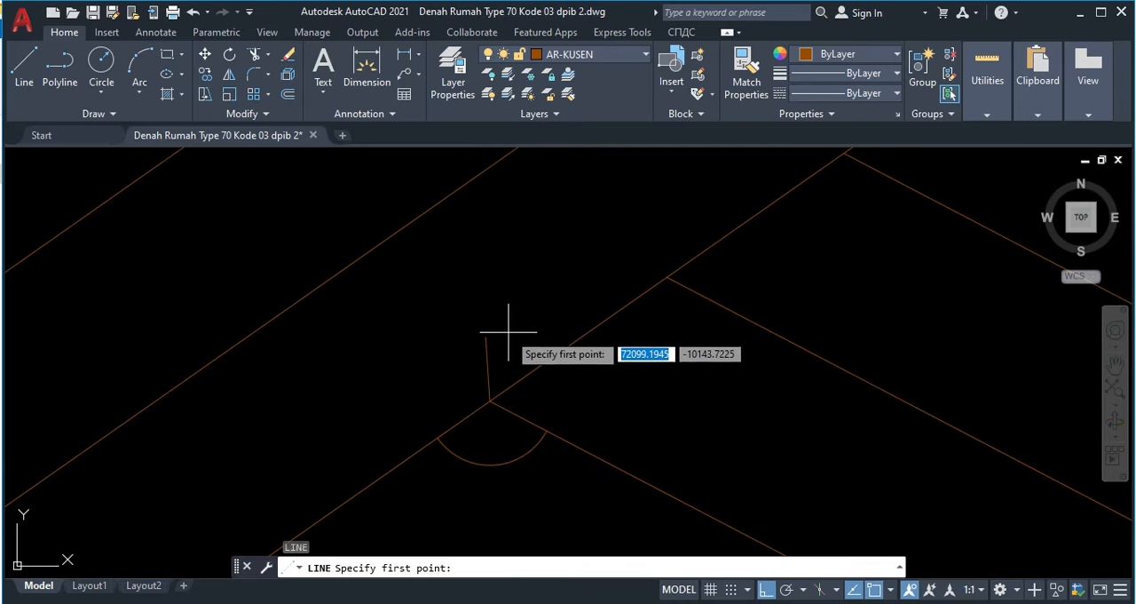
left_click(487, 337)
middle_click_drag(639, 253, 555, 352)
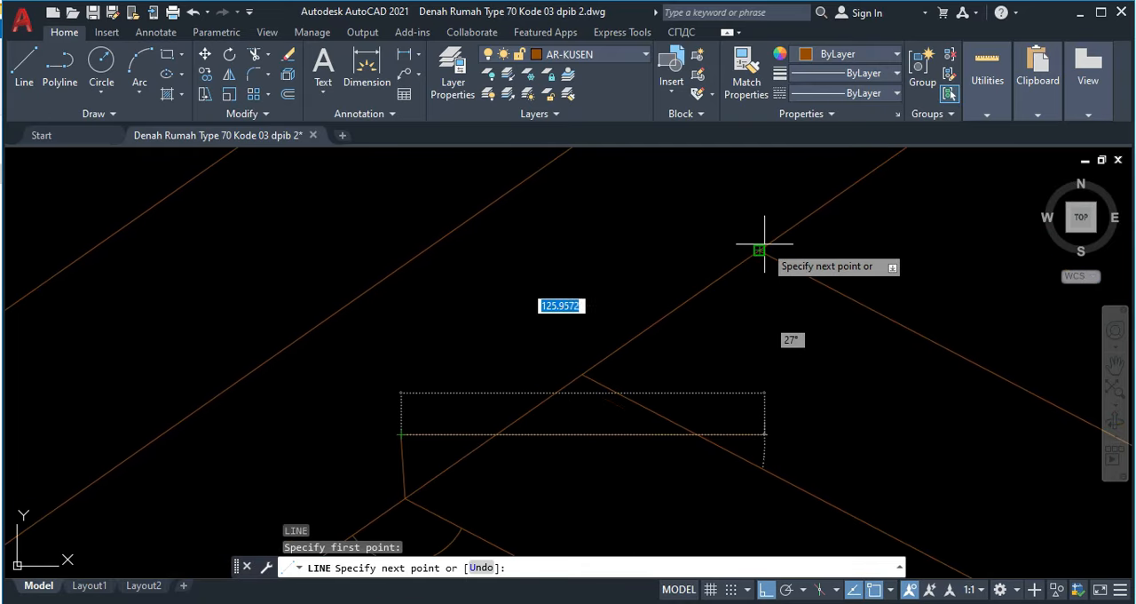
left_click(763, 245)
key("Escape")
Step: Set the two notch lines inside the rafter to the dashed ACAD_ISO02W100 linetype
left_click(400, 445)
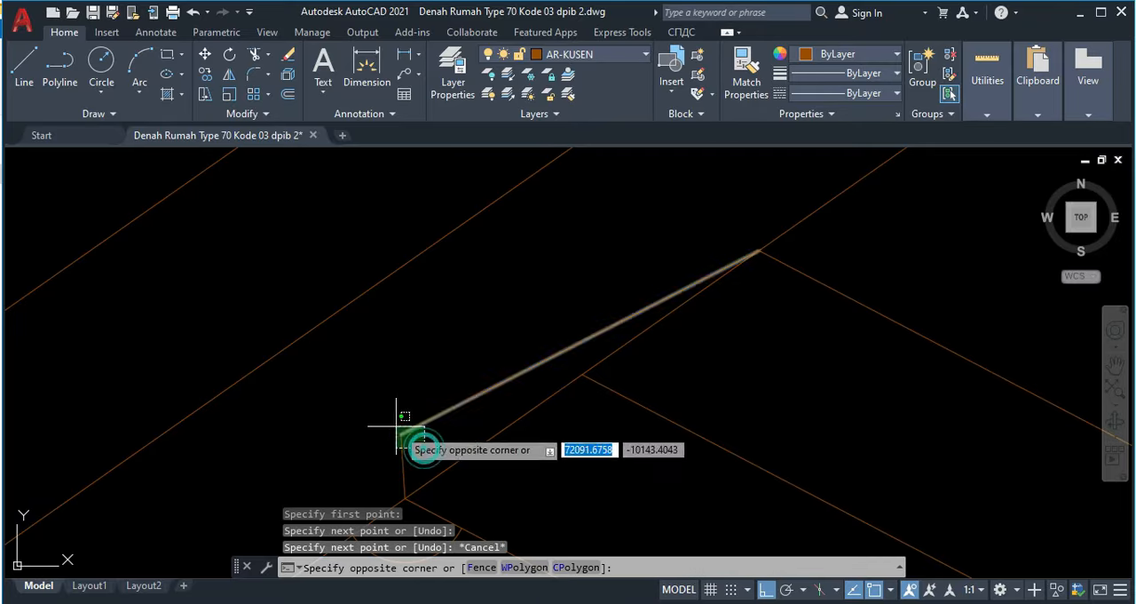
left_click(383, 415)
left_click(855, 92)
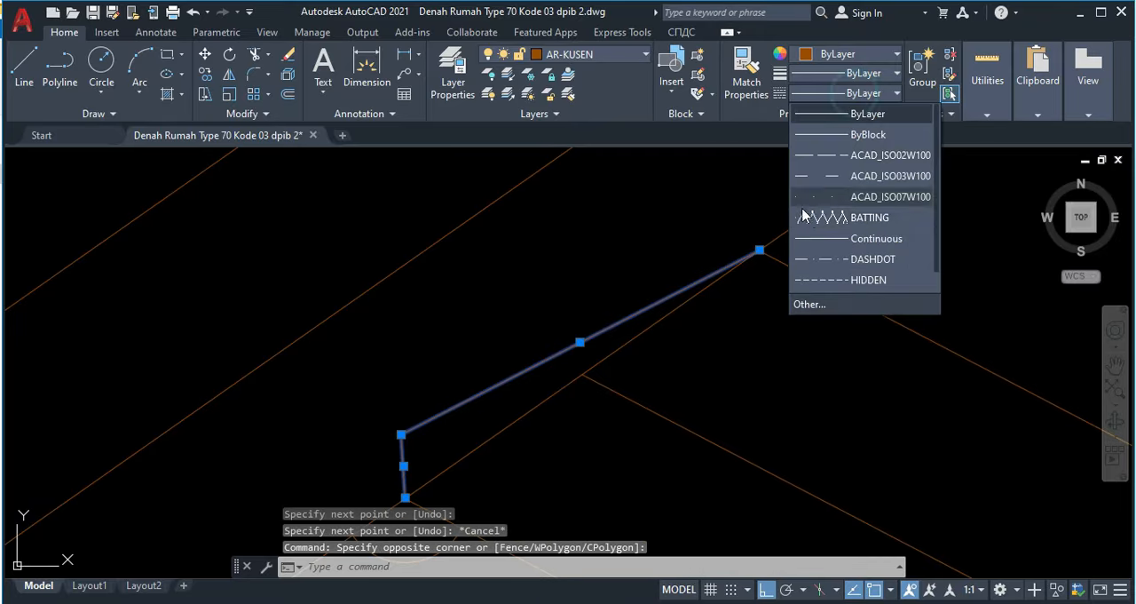
left_click(829, 157)
key("Escape")
Step: Erase the construction arc at the joint of brace and rafter
middle_click_drag(632, 291, 700, 192)
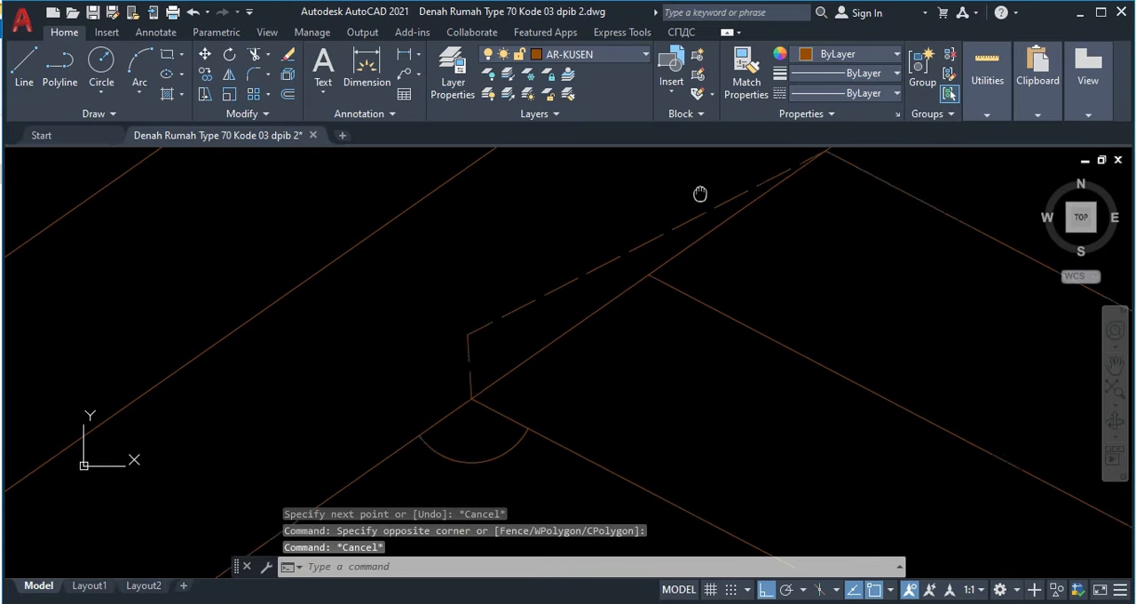
scroll(635, 289, "down", 2)
scroll(579, 365, "up", 2)
left_click(573, 367)
left_click(562, 343)
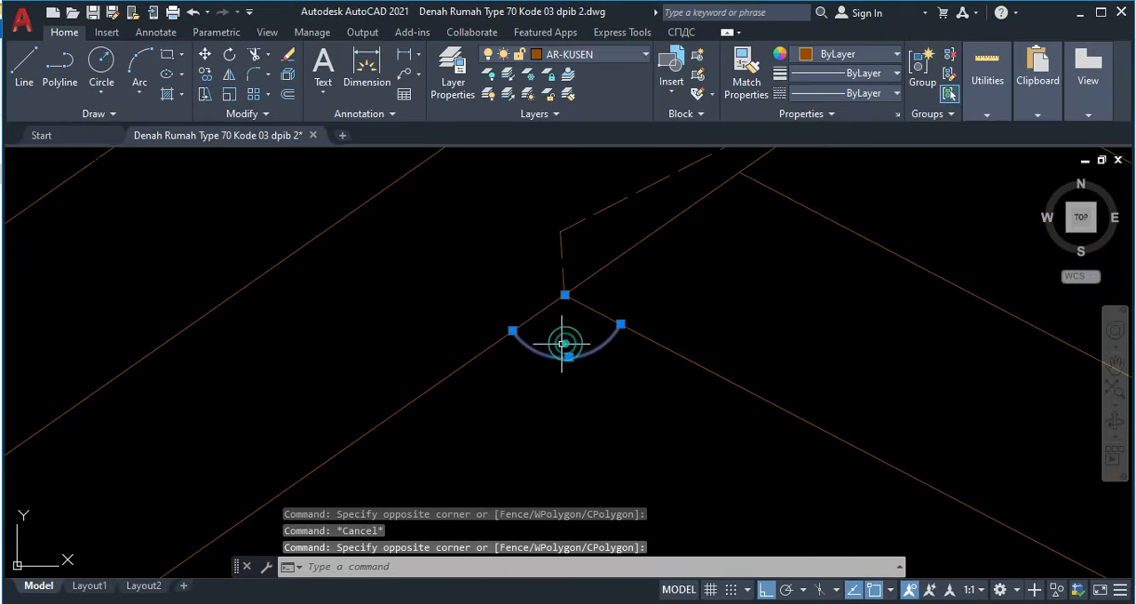
key("Delete")
Step: Draw a circle of radius 20 centred where the lower rafter's upper edge meets the king post
scroll(586, 332, "down", 8)
middle_click_drag(860, 170, 663, 302)
scroll(699, 206, "up", 2)
scroll(699, 206, "up", 3)
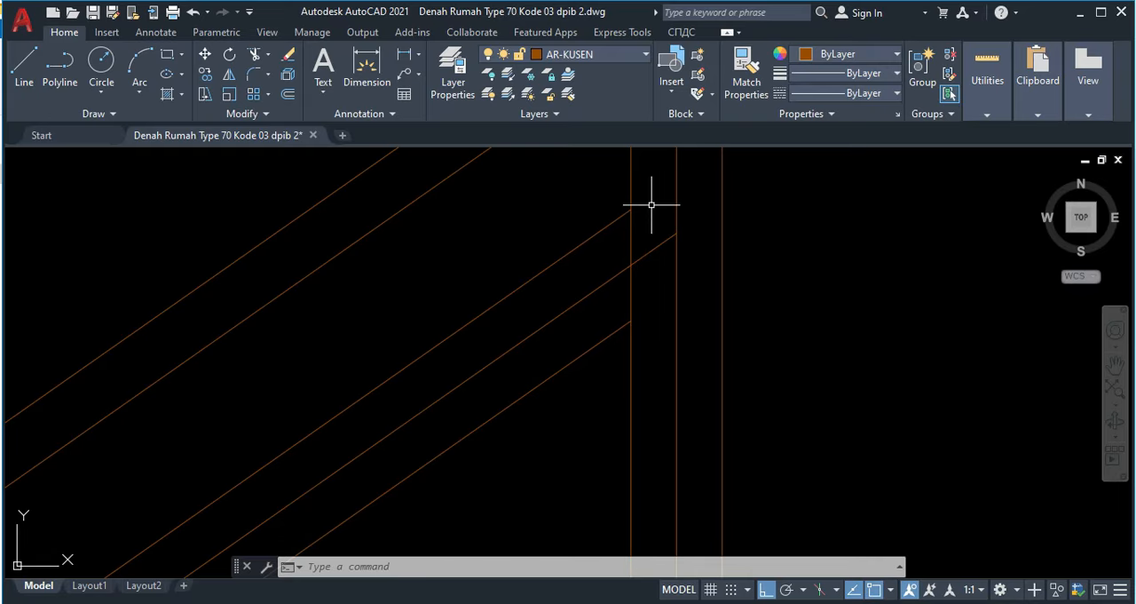
key("Return")
scroll(661, 220, "up", 4)
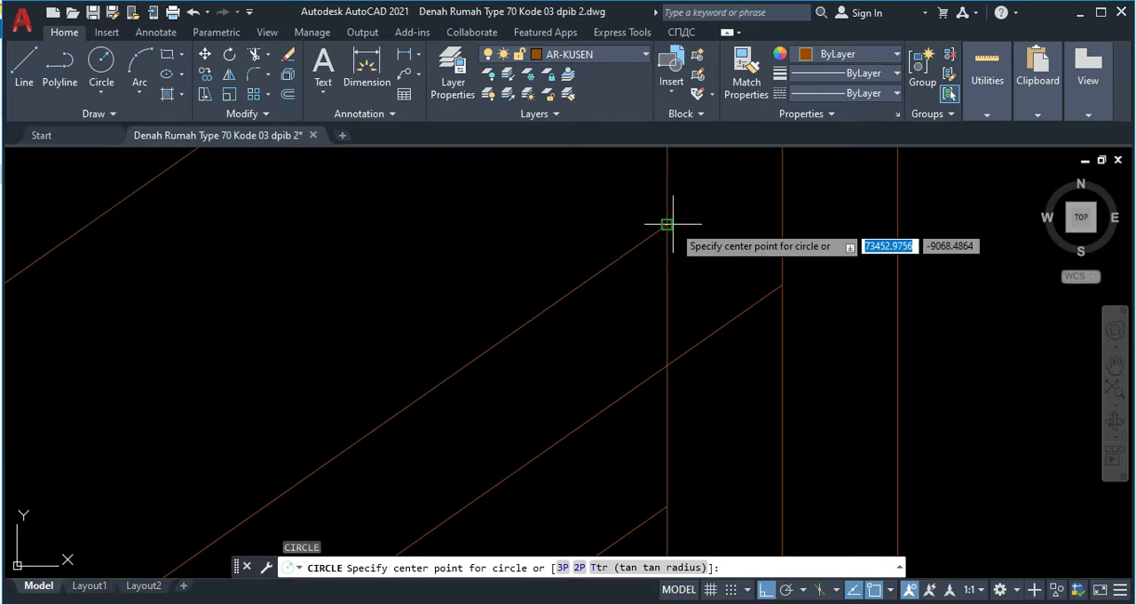
left_click(662, 225)
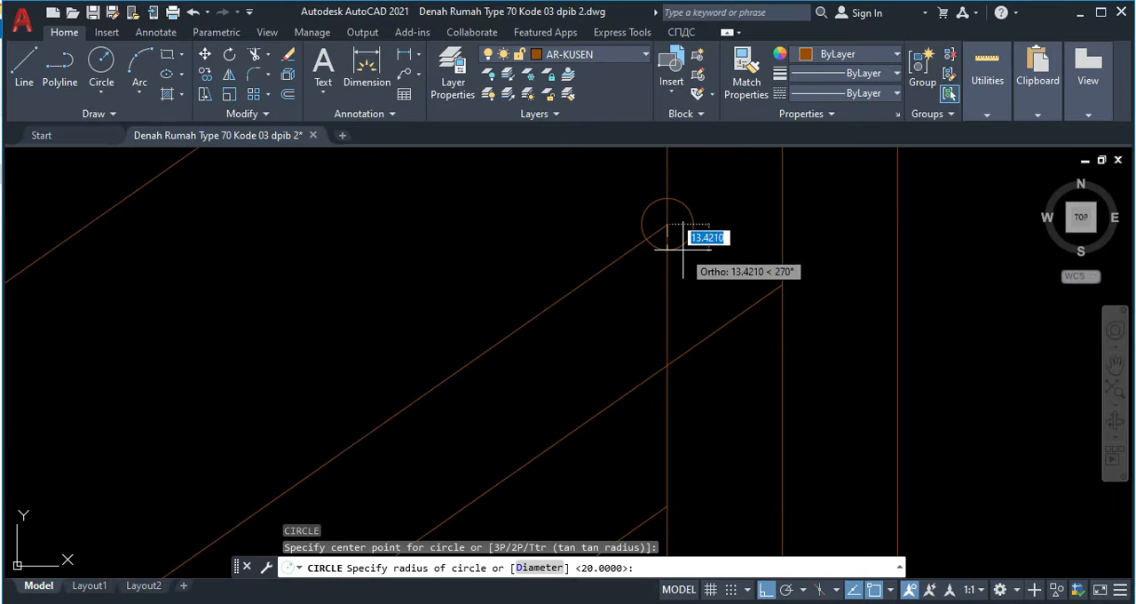
key("Return")
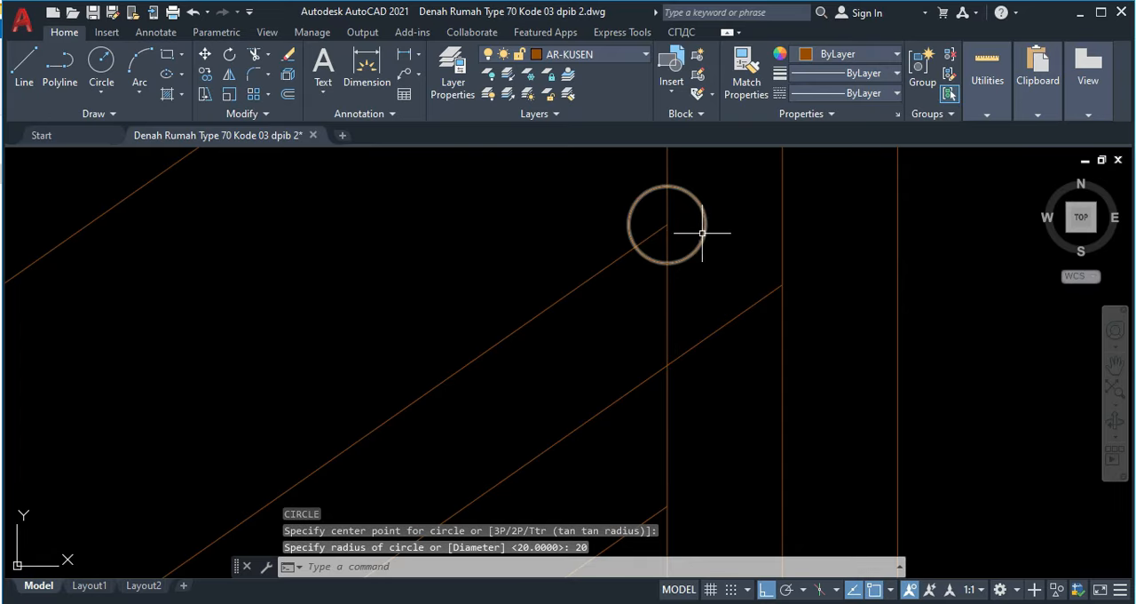
Step: Trim the circle at the king post to the arc above the rafter's upper edge, outside the post
key("Return")
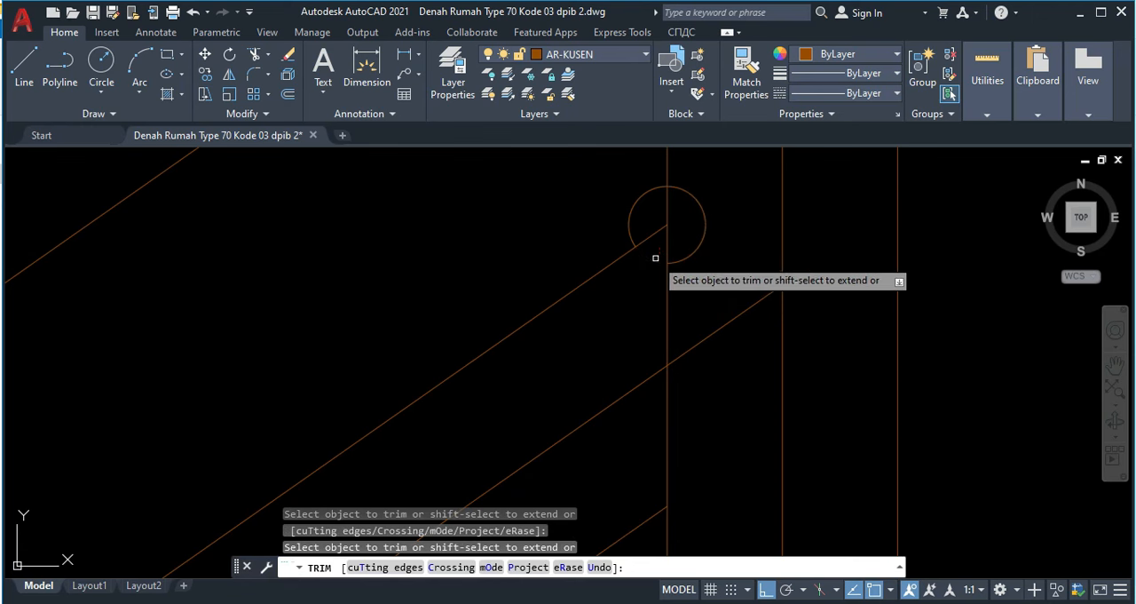
left_click(690, 203)
key("Escape")
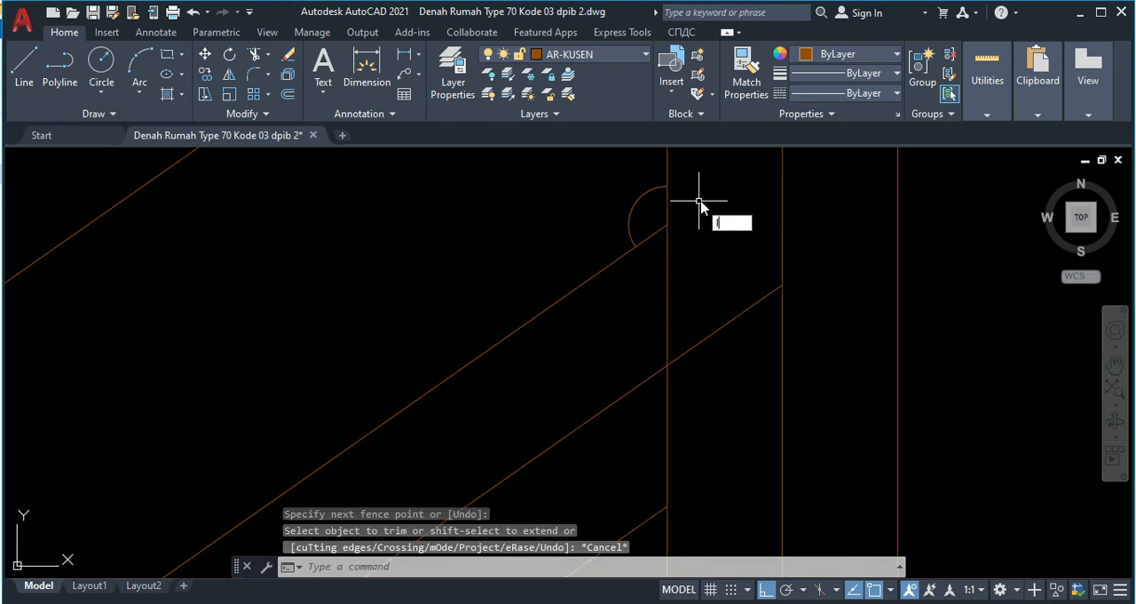
Step: Draw a line from the rafter's upper corner at the king post to the arc's midpoint
type("l")
key("Return")
left_click(666, 224)
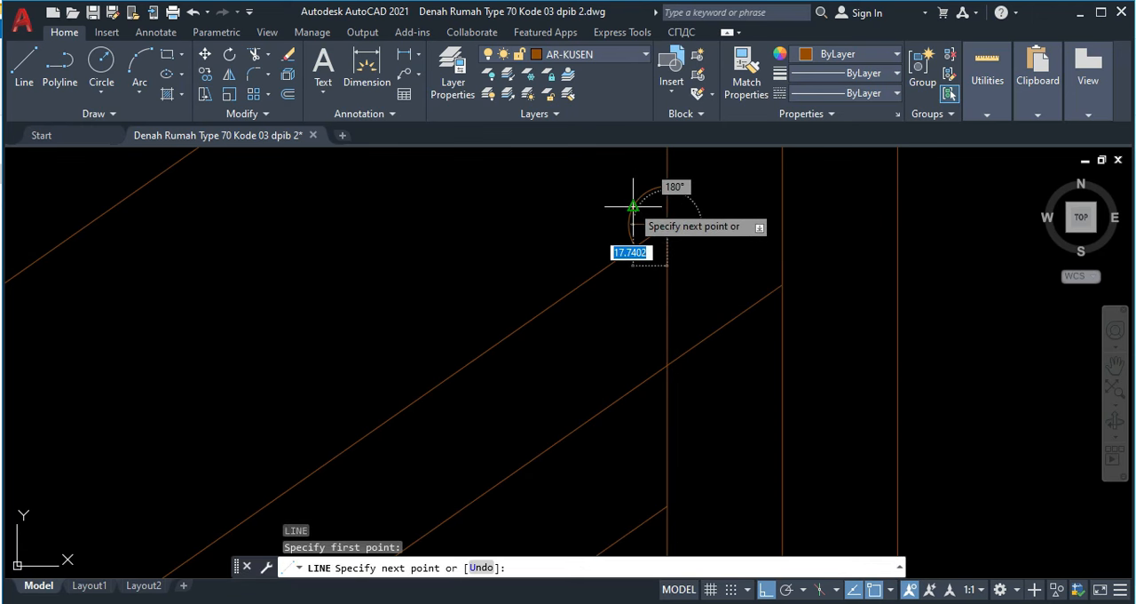
left_click(636, 204)
key("Return")
Step: Move this line from its arc end to the rafter's upper corner so that it runs into the king post
left_click(639, 205)
left_click(646, 208)
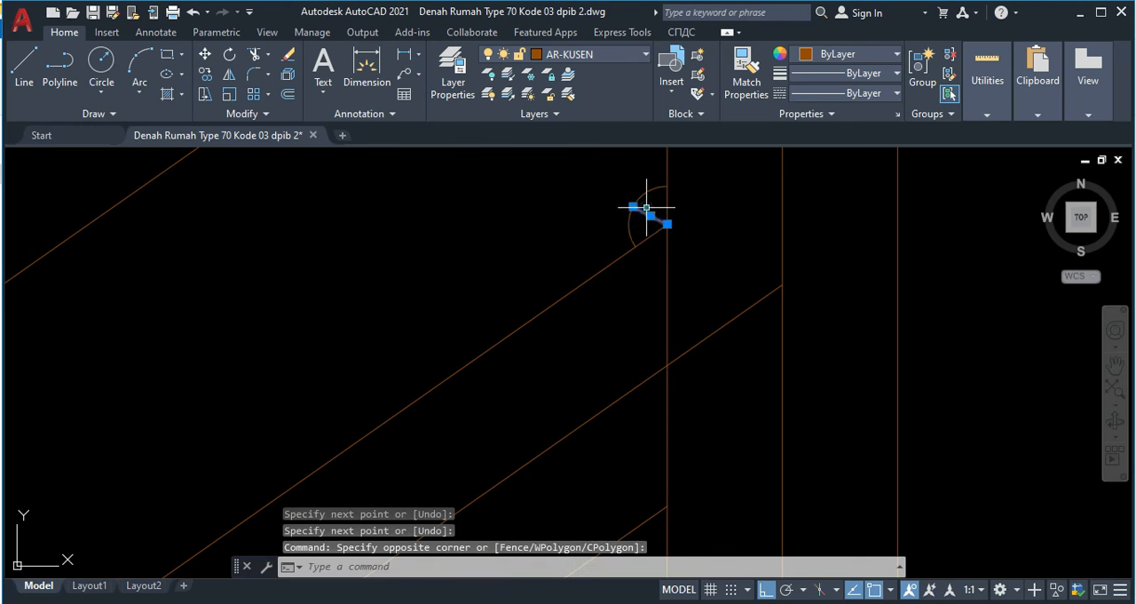
type("m")
key("Return")
left_click(664, 222)
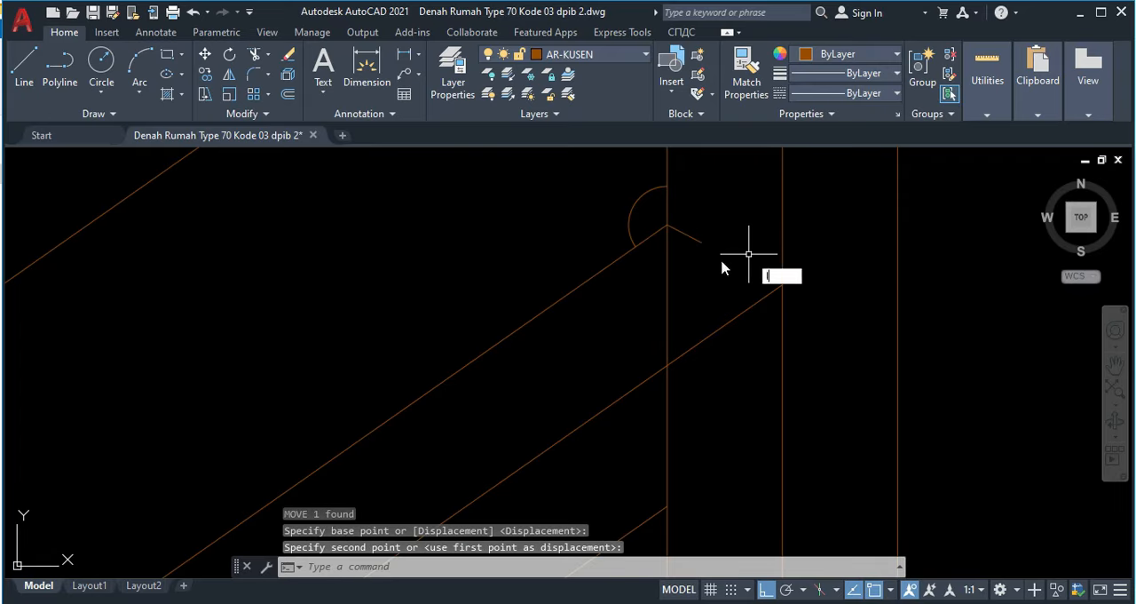
Step: Draw a line from the notch line's free end to the point where the rafter's lower edge meets the king post
key("Return")
left_click(701, 243)
middle_click_drag(662, 344, 662, 240)
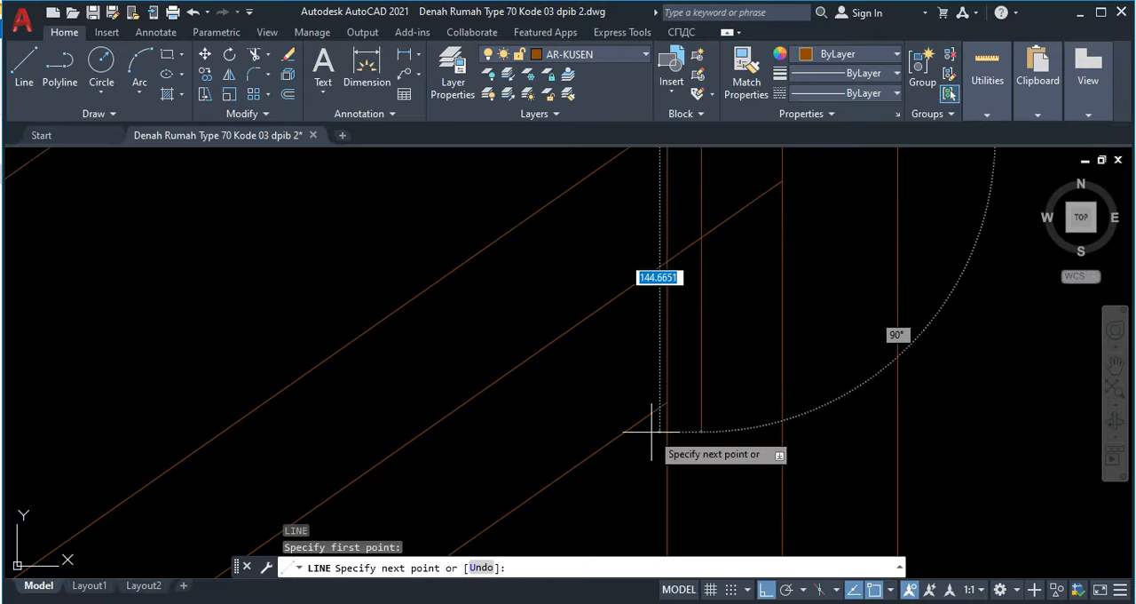
left_click(667, 401)
scroll(694, 329, "down", 2)
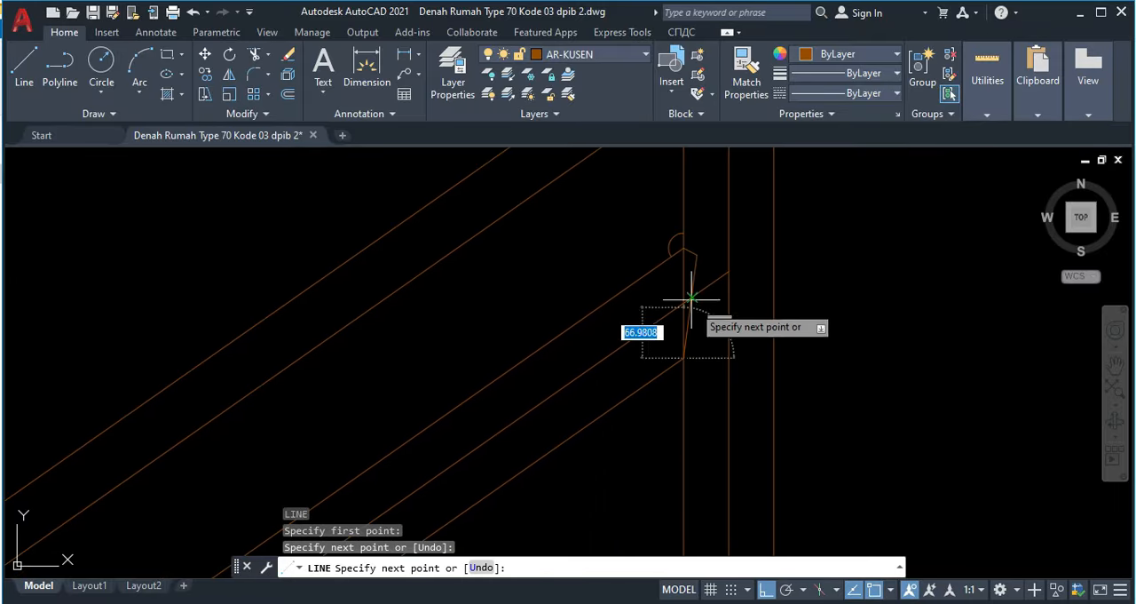
key("Escape")
Step: Set the two notch lines between rafter and king post to the dashed ACAD_ISO02W100 linetype
scroll(691, 284, "up", 3)
left_click(672, 308)
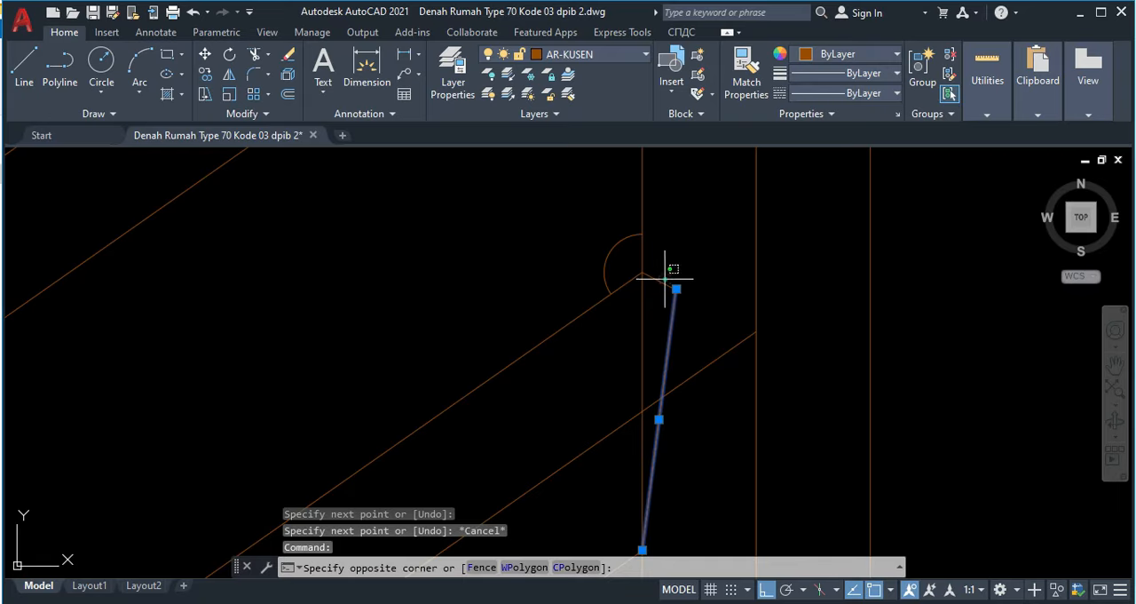
left_click(658, 284)
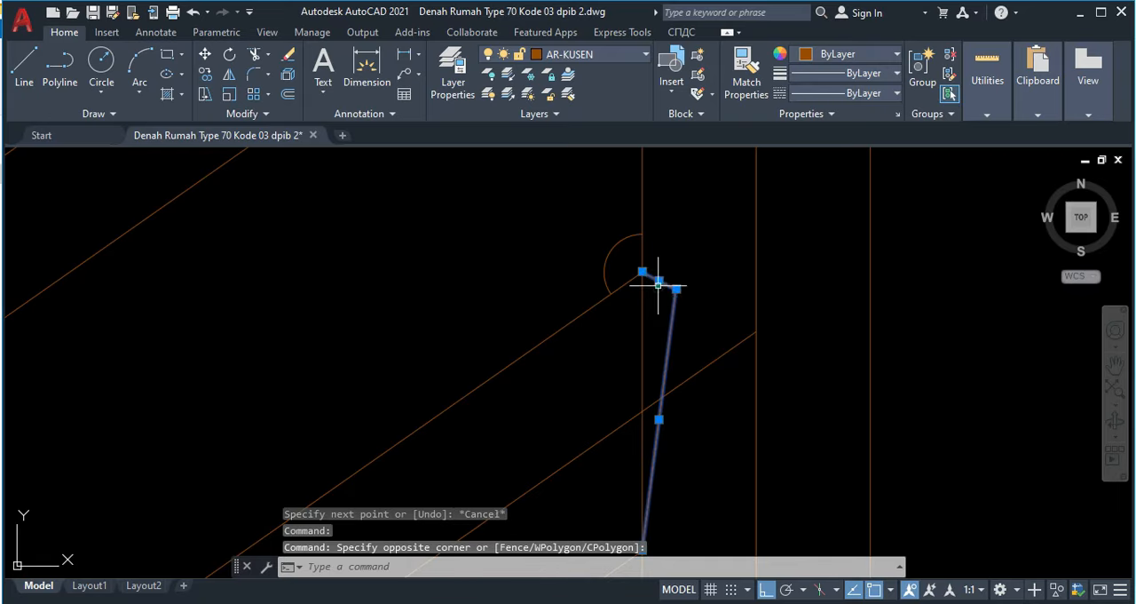
left_click(825, 93)
left_click(830, 157)
key("Escape")
Step: Erase the construction arc at the joint of rafter and king post
scroll(622, 250, "up", 1)
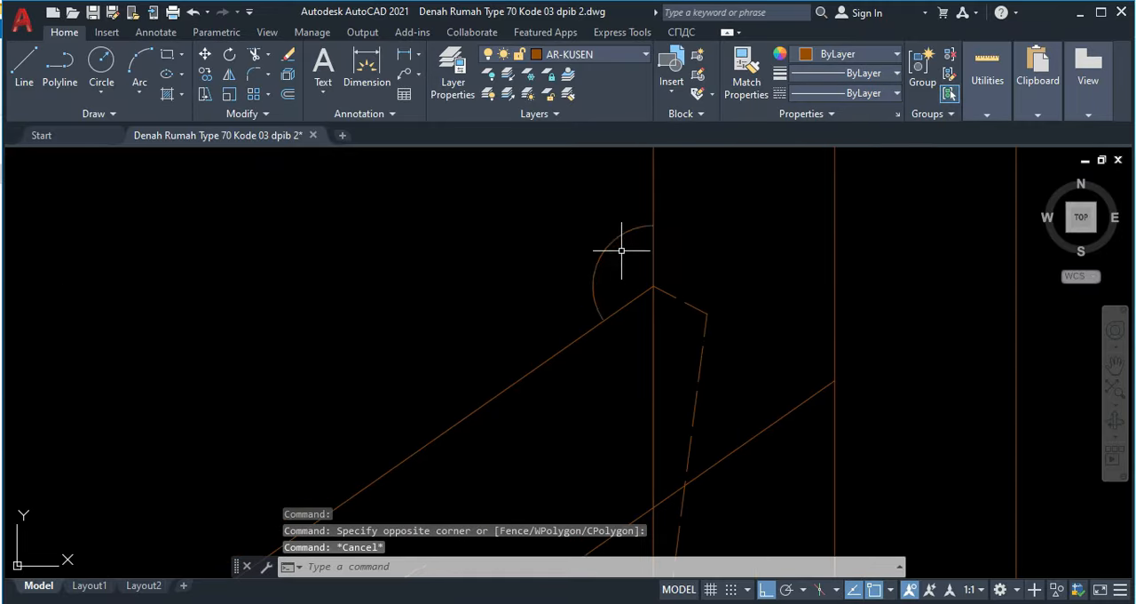
left_click(622, 250)
left_click(591, 226)
key("Delete")
Step: Extend the brace's centre line to the rafter's centre line
scroll(698, 246, "down", 3)
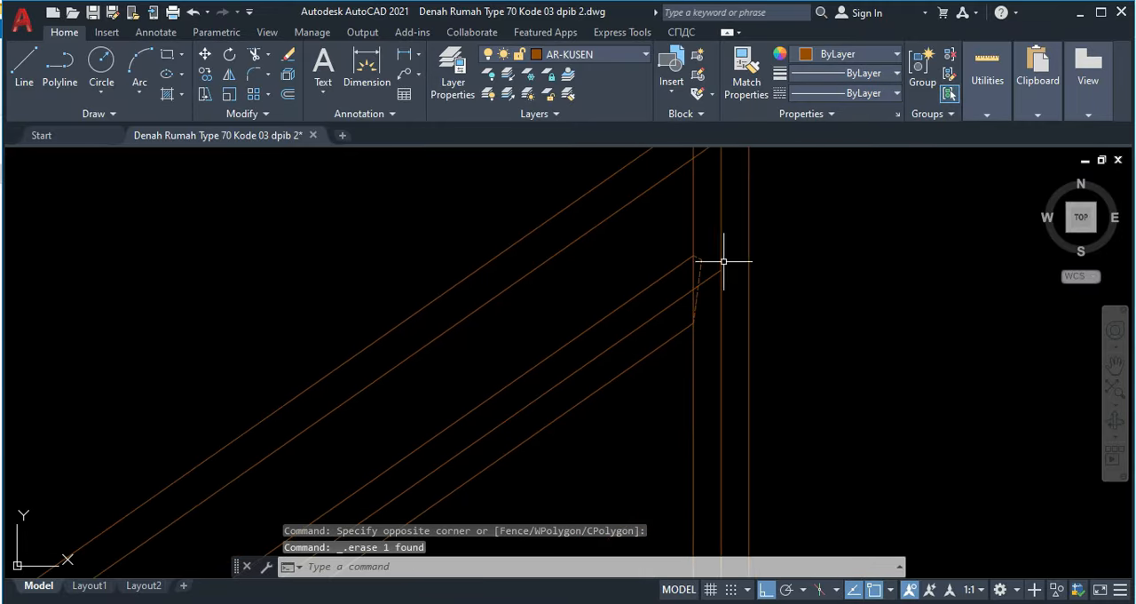
right_click(684, 275)
left_click(657, 275)
scroll(655, 278, "down", 4)
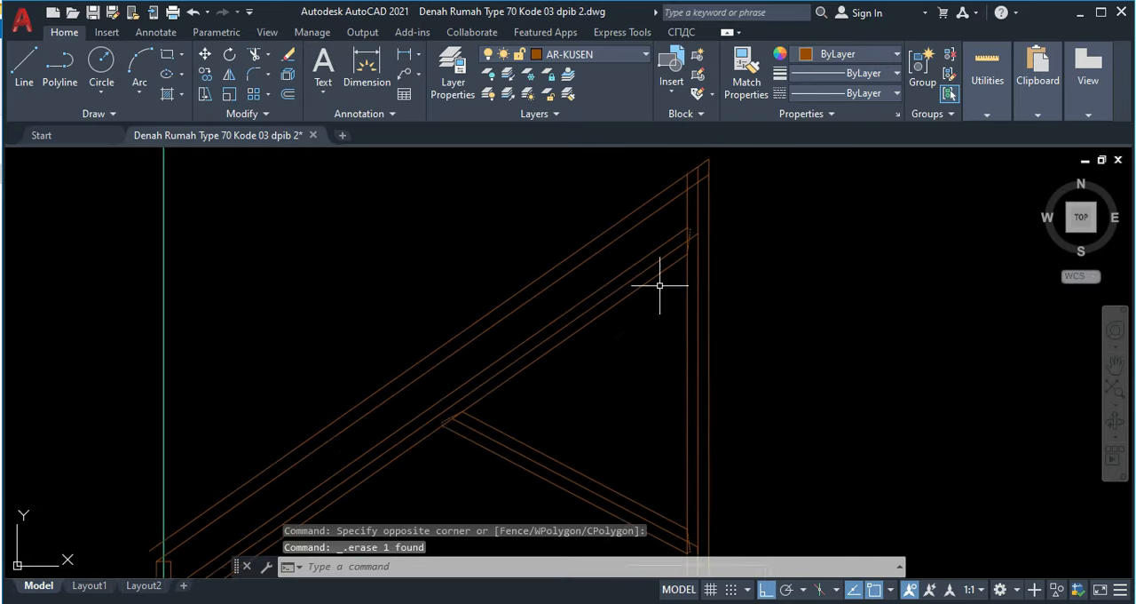
middle_click_drag(683, 299, 738, 254)
middle_click_drag(569, 368, 654, 300)
mouse_move(548, 352)
middle_mouse_down()
mouse_move(620, 306)
mouse_move(484, 360)
middle_mouse_up()
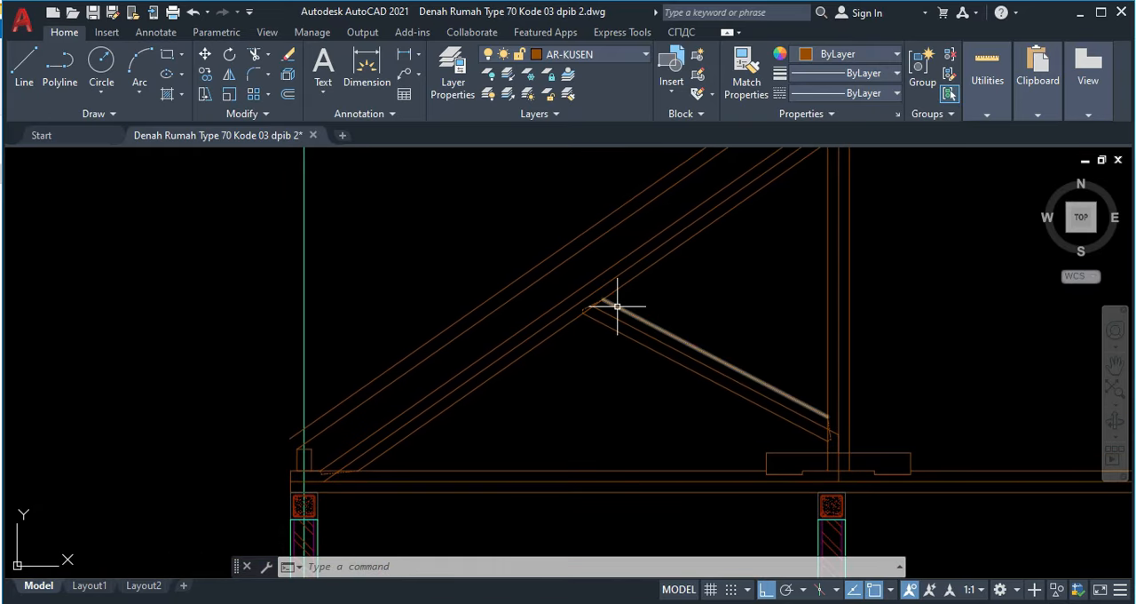
scroll(584, 311, "up", 5)
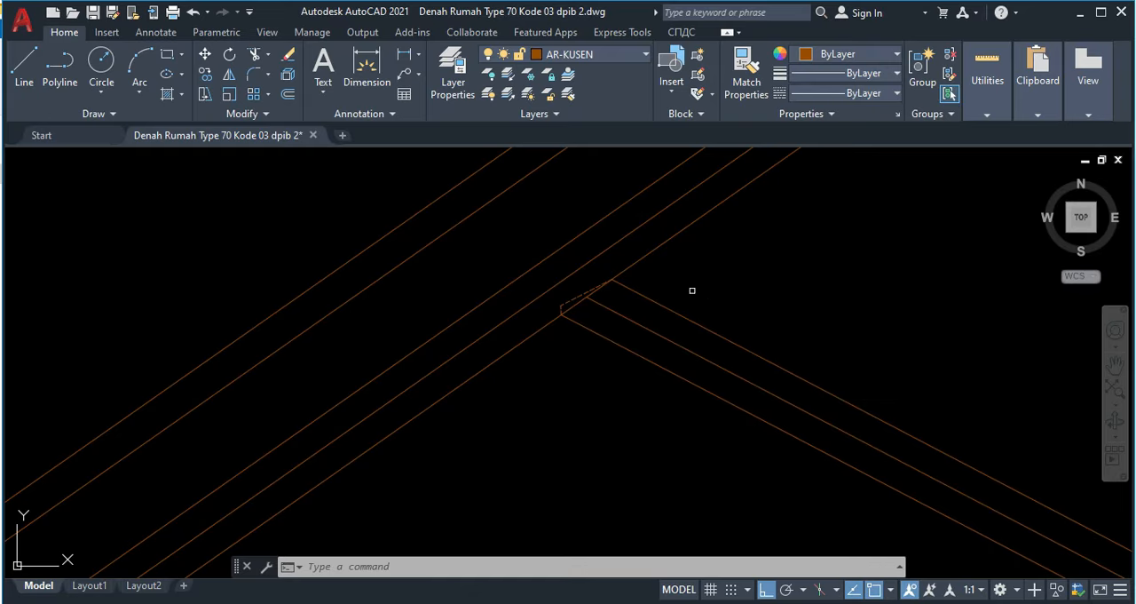
type("ex")
key("Return")
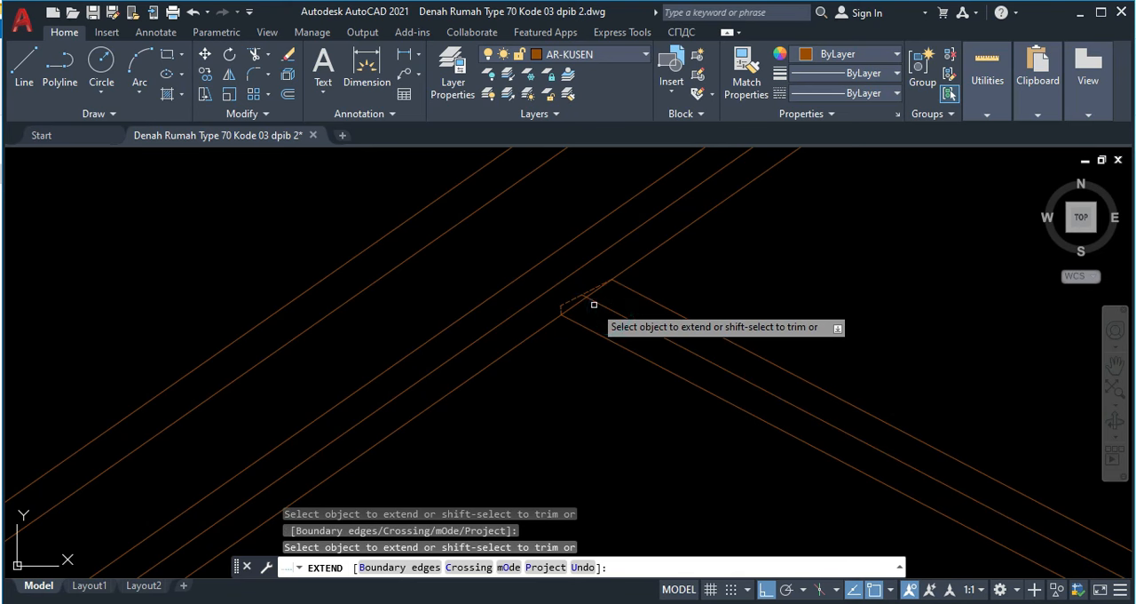
left_click(599, 304)
key("Escape")
Step: Draw a horizontal line from the intersection of the brace and rafter centre lines to the king post's centre line
middle_click_drag(639, 263, 609, 261)
type("l")
key("Return")
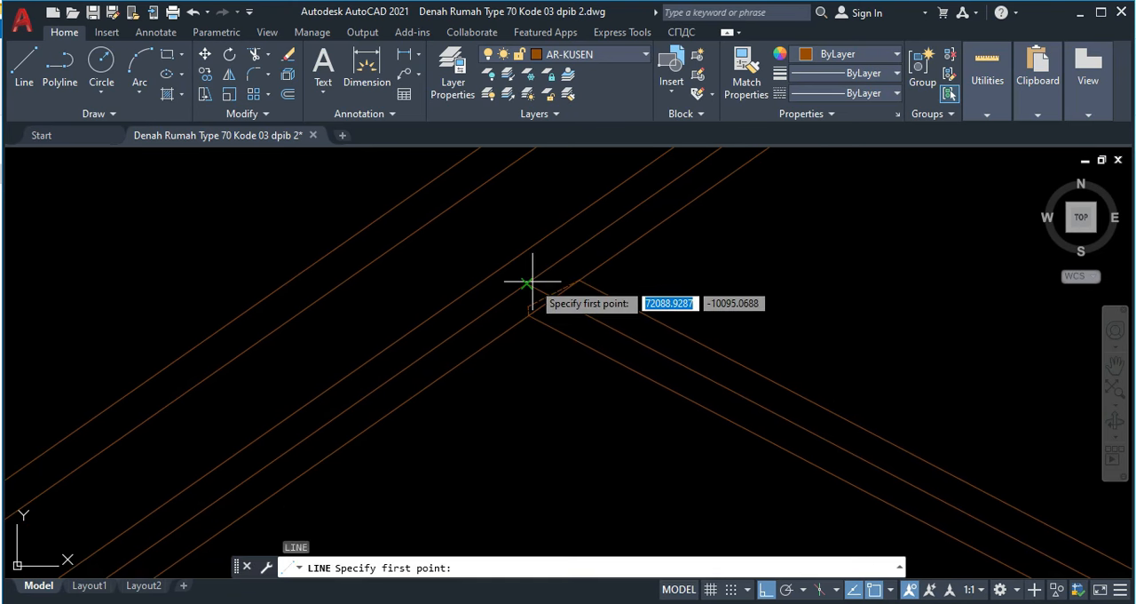
left_click(527, 283)
middle_click_drag(717, 261, 497, 271)
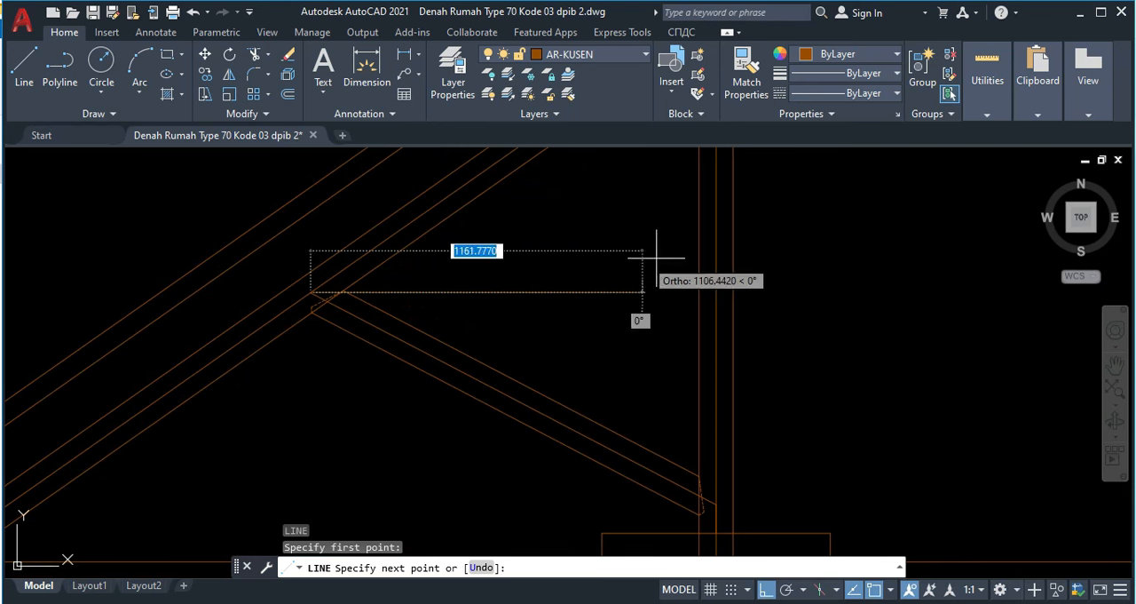
left_click(716, 292)
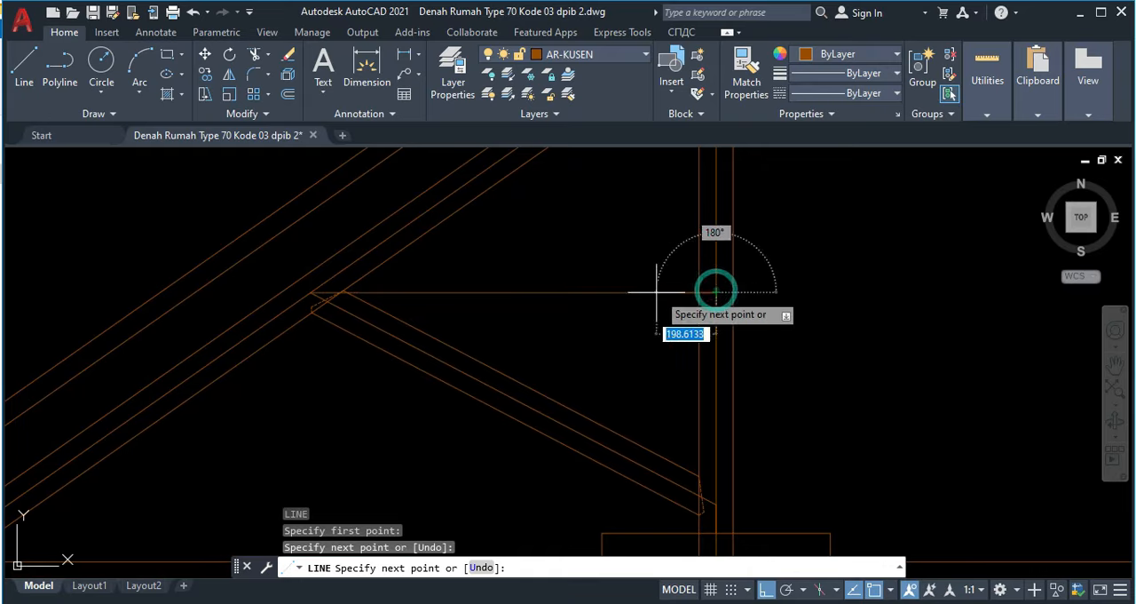
key("Escape")
Step: Offset the horizontal tie's centre line 60 to both sides for the member's upper and lower edges
mouse_move(583, 299)
middle_mouse_down()
mouse_move(842, 279)
mouse_move(639, 291)
middle_mouse_up()
scroll(557, 270, "up", 2)
scroll(557, 269, "up", 2)
scroll(742, 270, "down", 4)
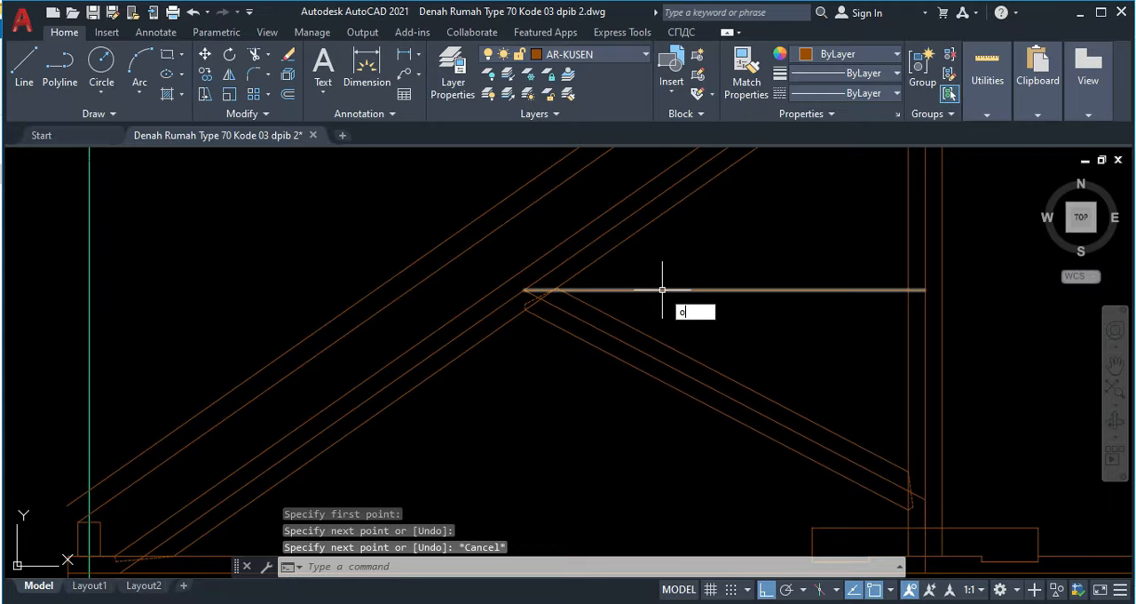
type("o")
key("Return")
key("Return")
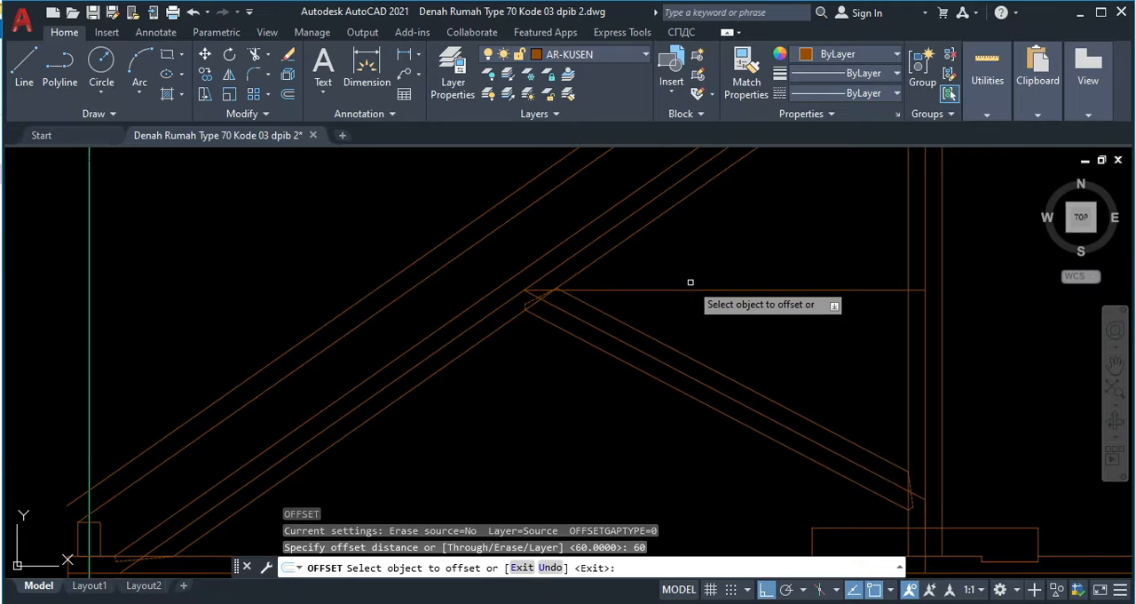
left_click(692, 288)
left_click(692, 289)
left_click(525, 272)
key("Escape")
scroll(644, 265, "up", 3)
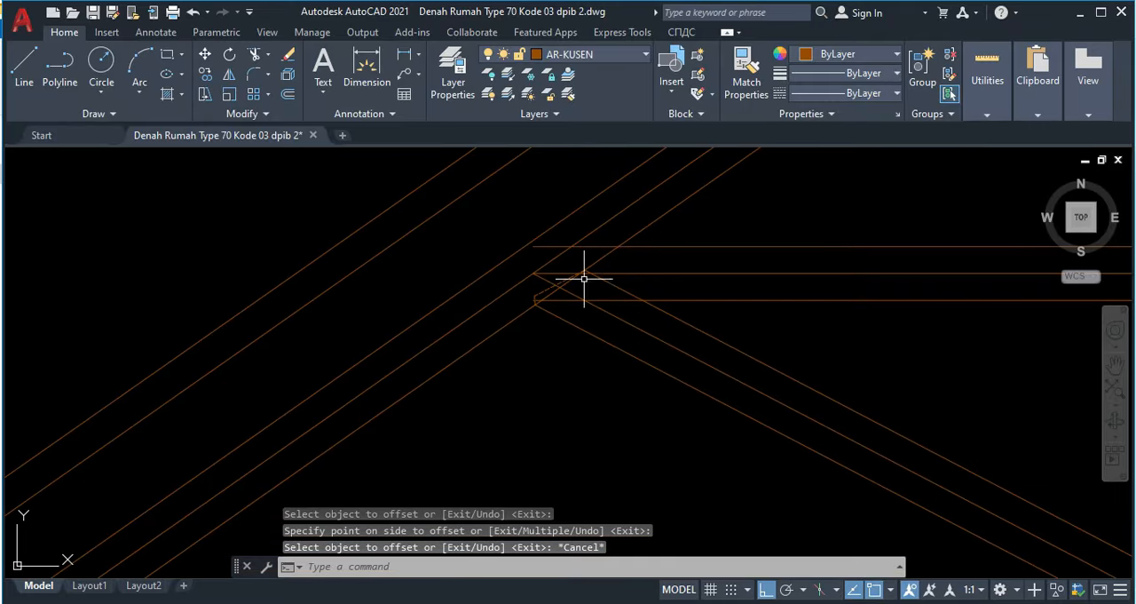
Step: Examine how the horizontal tie meets the rafter and brace in the finished reference section
scroll(577, 279, "down", 5)
middle_click_drag(113, 301, 530, 300)
scroll(298, 304, "down", 6)
middle_click_drag(265, 306, 552, 310)
scroll(365, 213, "up", 4)
scroll(495, 237, "up", 8)
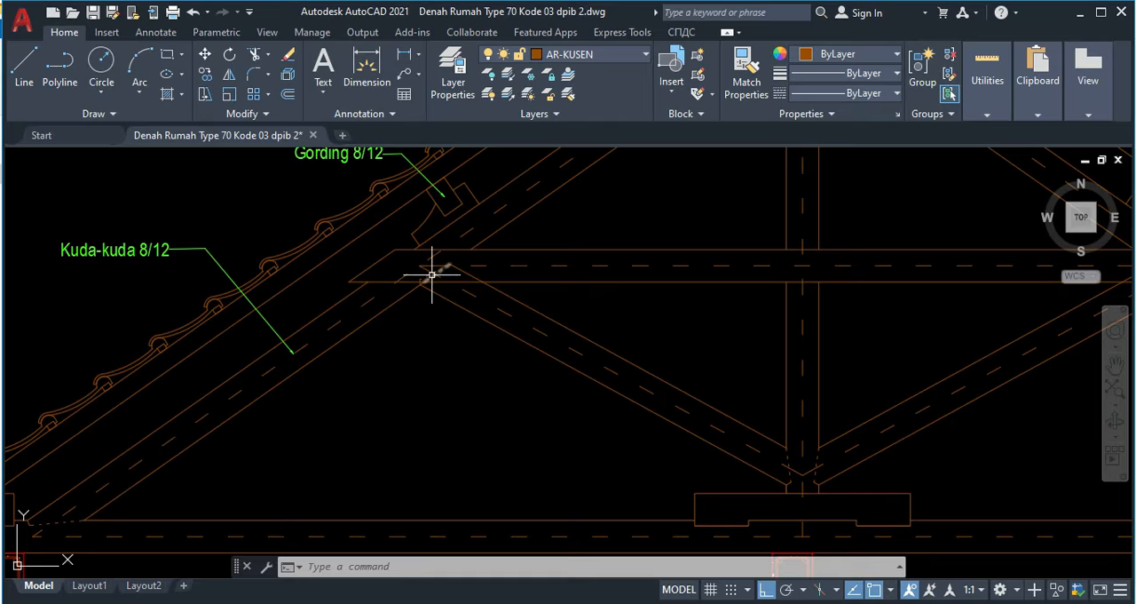
scroll(436, 266, "down", 5)
scroll(360, 280, "up", 1)
scroll(777, 340, "down", 2)
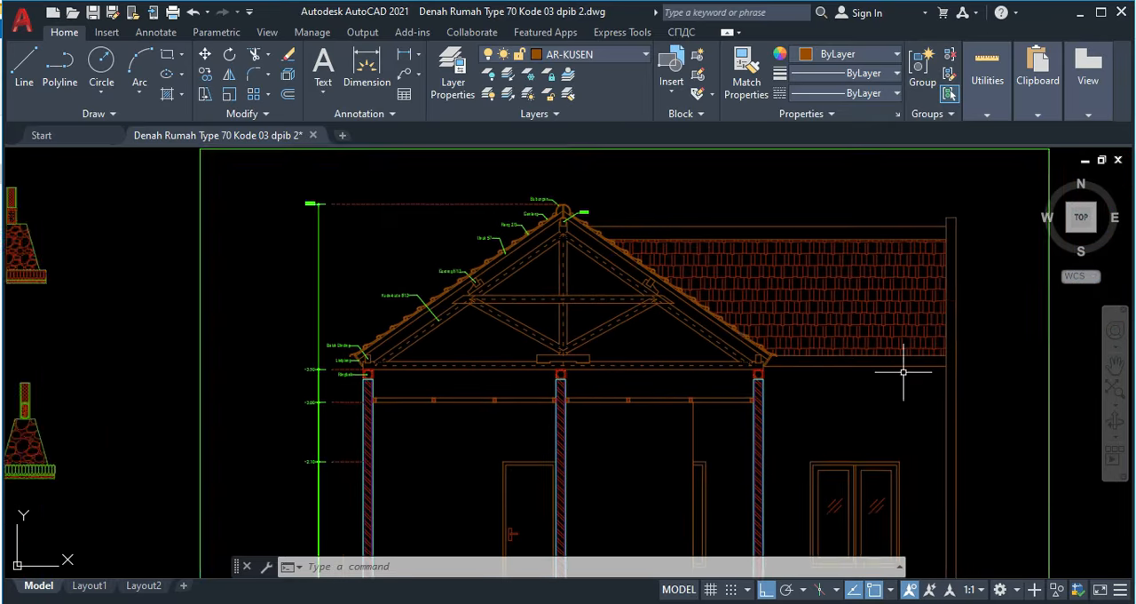
middle_click_drag(1028, 365, 451, 361)
scroll(562, 361, "down", 2)
middle_click_drag(699, 371, 318, 300)
scroll(663, 357, "down", 2)
middle_click_drag(700, 399, 624, 325)
Step: Extend the horizontal tie's upper and lower edges to the rafter's upper edge
scroll(720, 397, "up", 6)
scroll(555, 301, "up", 2)
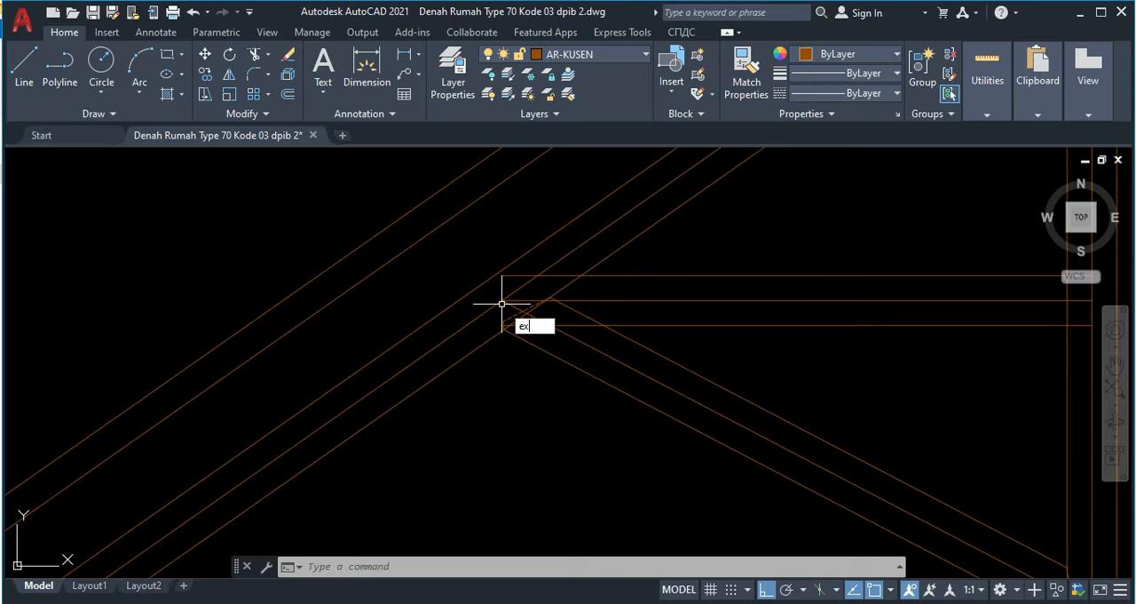
key("Return")
left_click(514, 276)
scroll(501, 314, "up", 5)
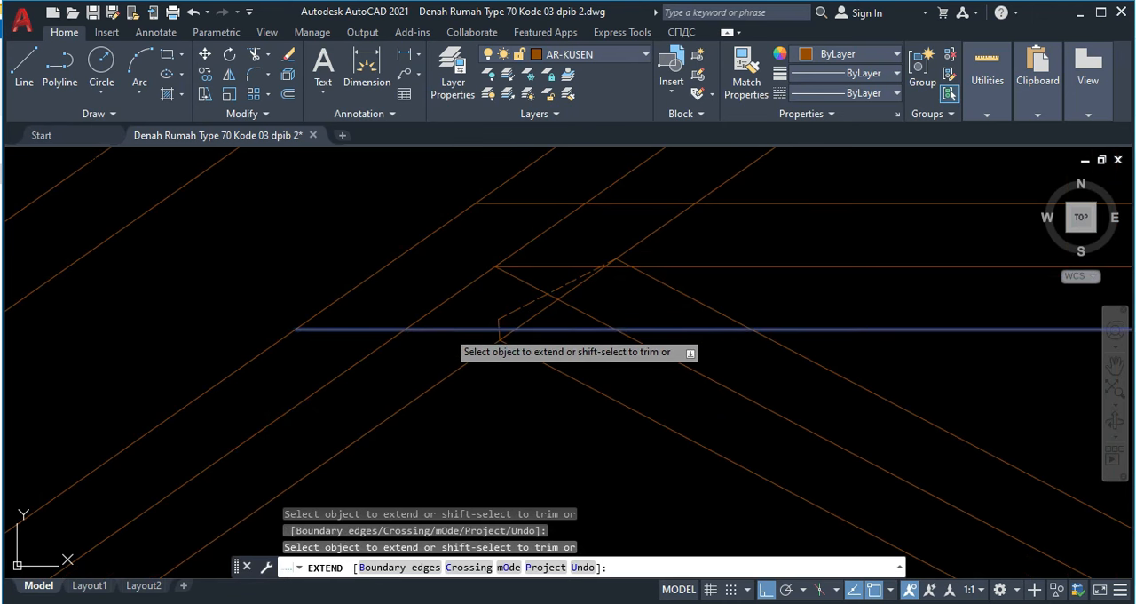
key("Escape")
scroll(410, 266, "down", 3)
scroll(411, 252, "up", 2)
scroll(398, 255, "down", 4)
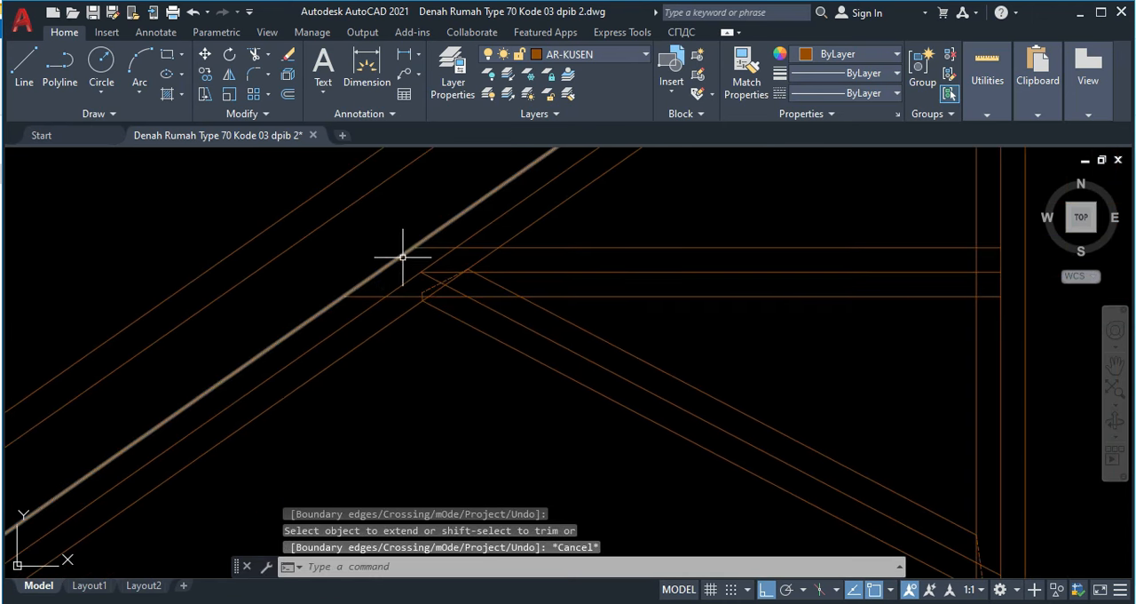
Step: Offset the rafter's upper edge 20 outward, away from the tie joint
middle_click_drag(383, 256, 431, 296)
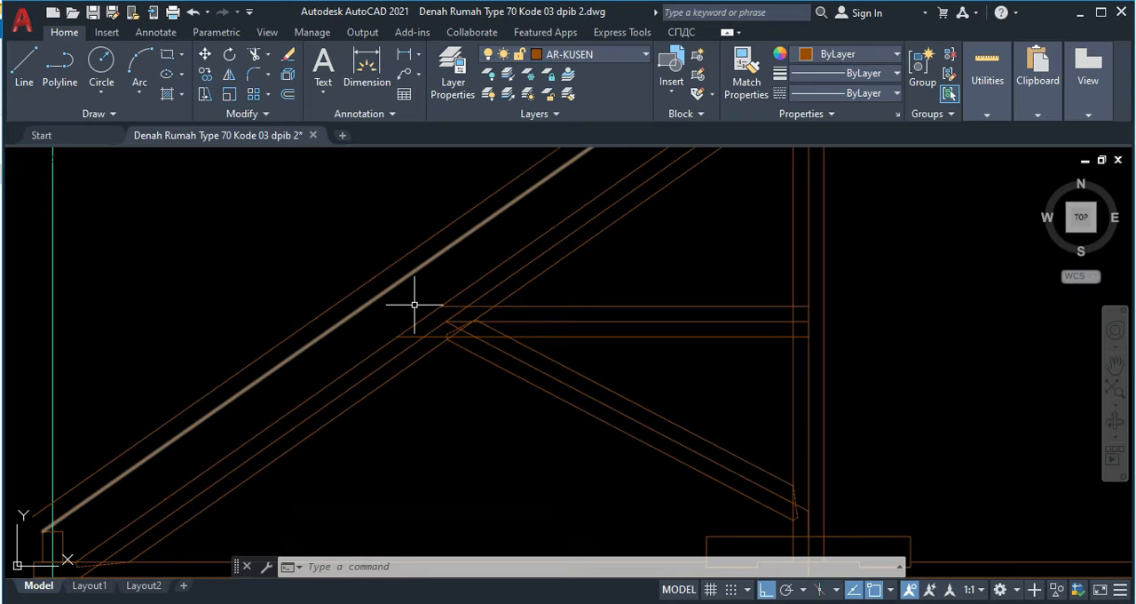
key("Return")
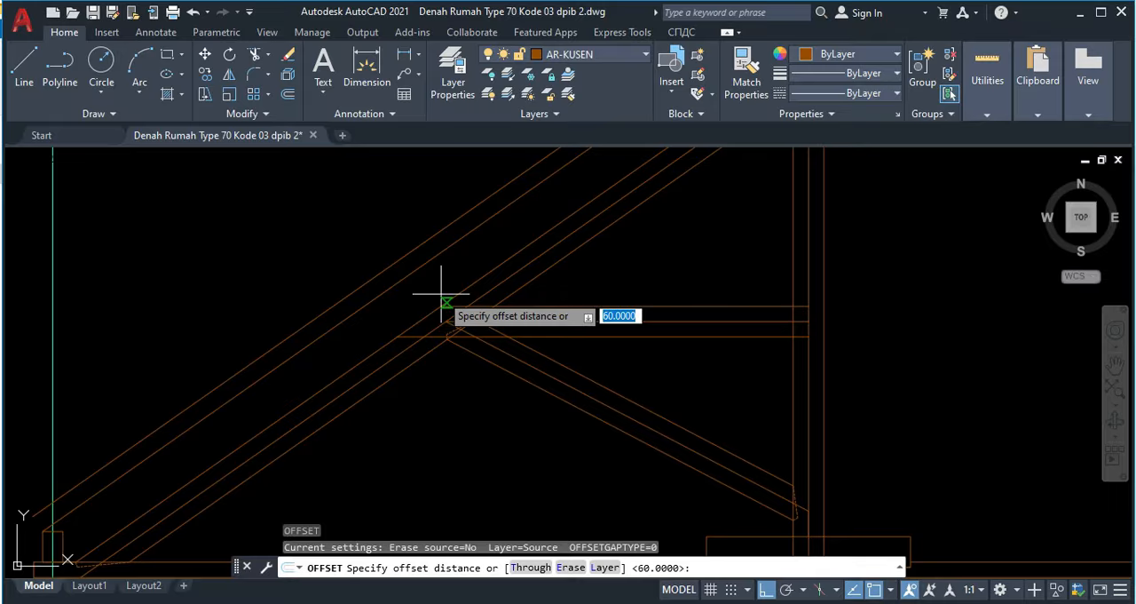
key("Return")
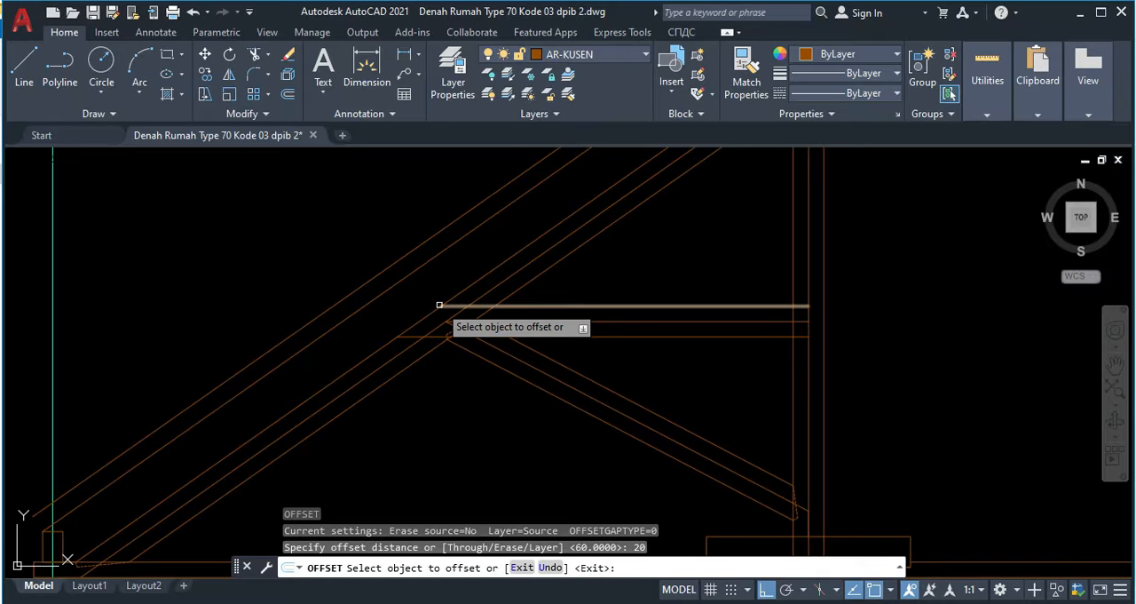
left_click(427, 293)
left_click(416, 289)
scroll(415, 289, "up", 4)
key("Escape")
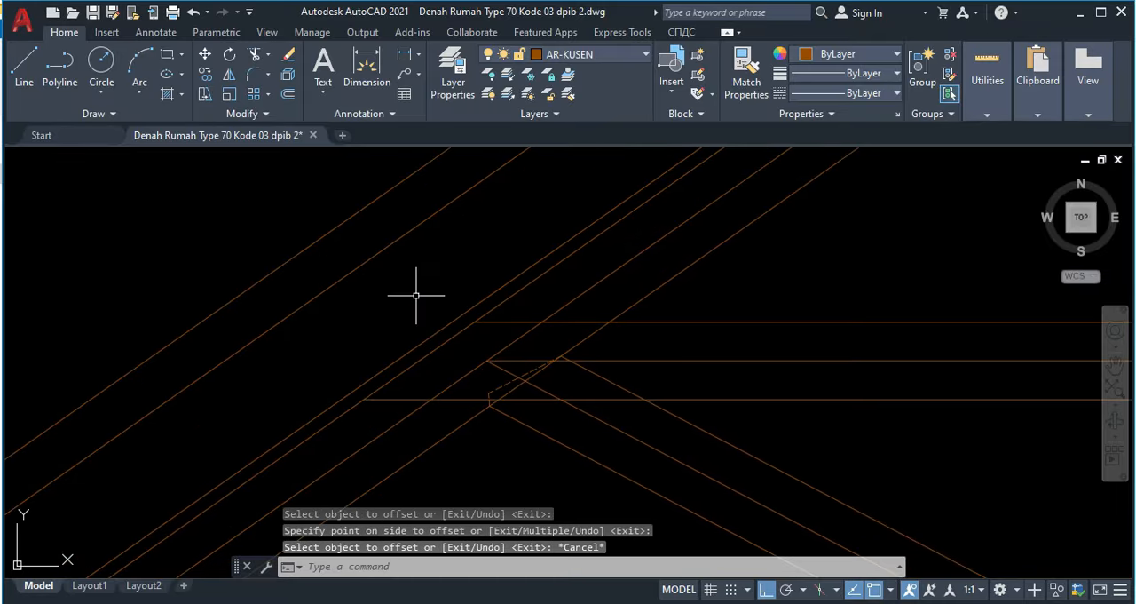
Step: Extend the horizontal tie's upper and lower edges to the new offset line above the rafter
type("ex")
key("Return")
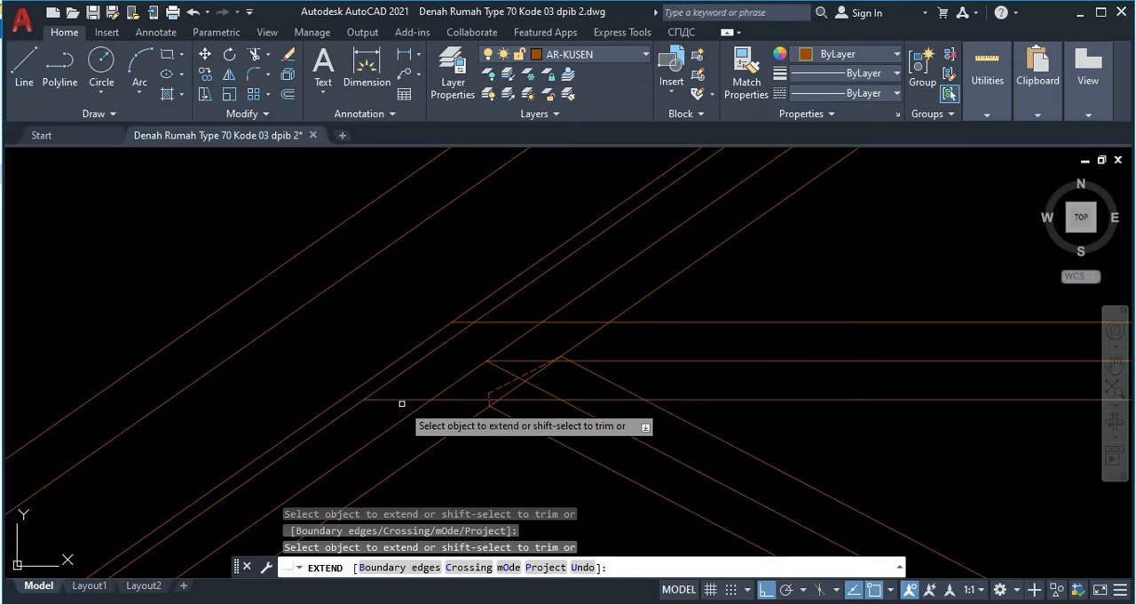
key("Escape")
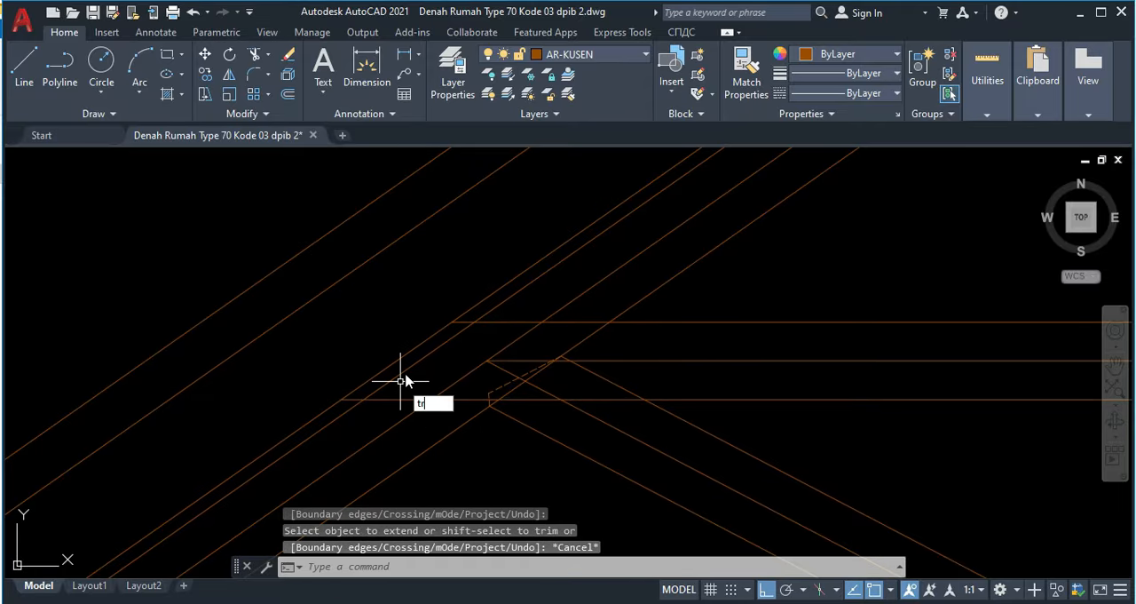
Step: Trim the offset line beyond the tie's edges and the rafter's upper edge between them
key("Return")
left_click(332, 400)
scroll(475, 279, "down", 4)
key("Escape")
middle_click_drag(478, 279, 409, 291)
scroll(421, 317, "up", 4)
middle_click_drag(476, 331, 442, 345)
scroll(624, 330, "down", 4)
middle_click_drag(712, 329, 651, 332)
scroll(500, 342, "up", 4)
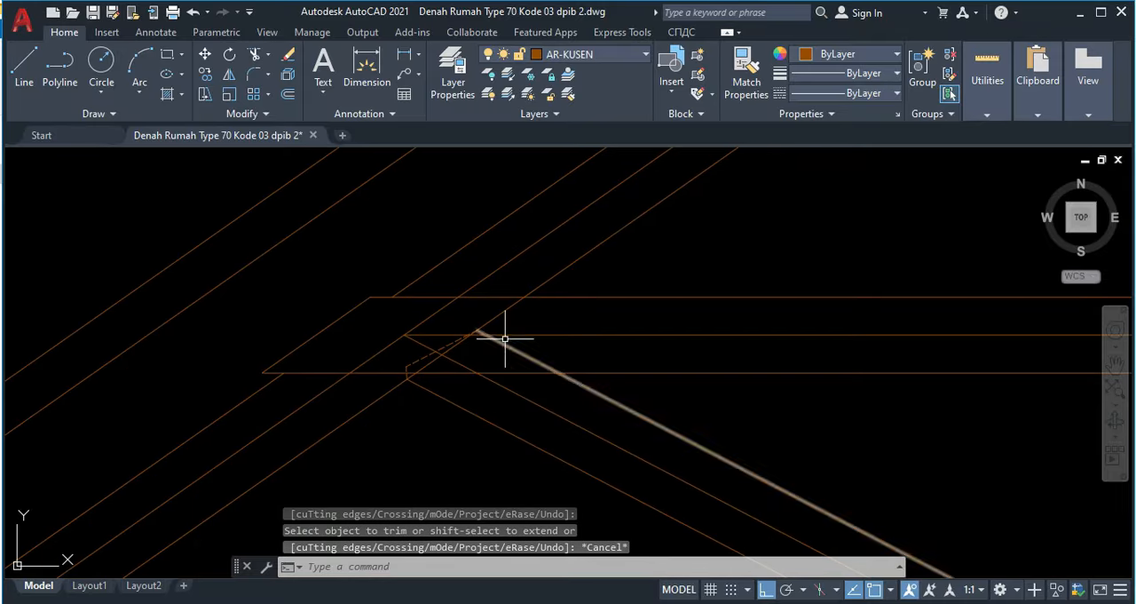
Step: Trim the rafter's lower edge inside the tie and brace joint
type("tr")
key("Return")
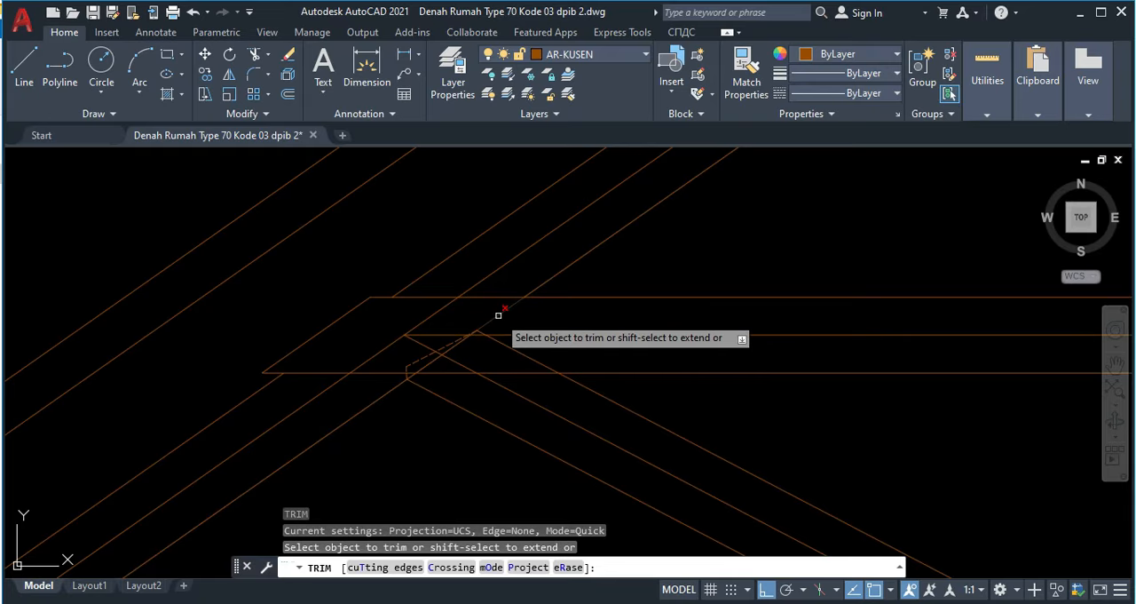
left_click(498, 315)
scroll(433, 363, "up", 3)
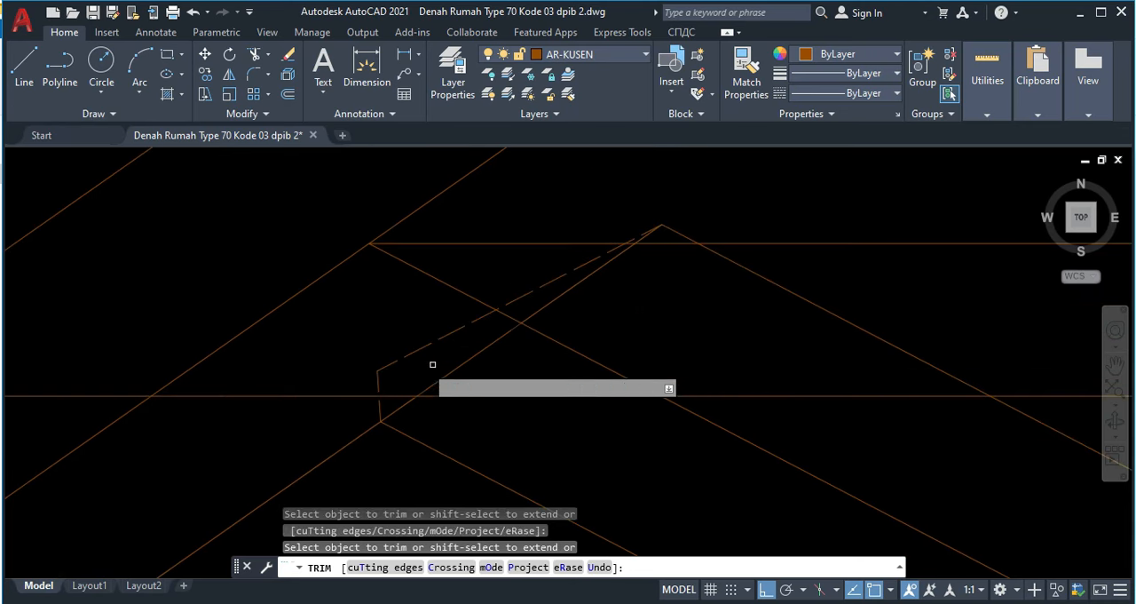
left_click(469, 361)
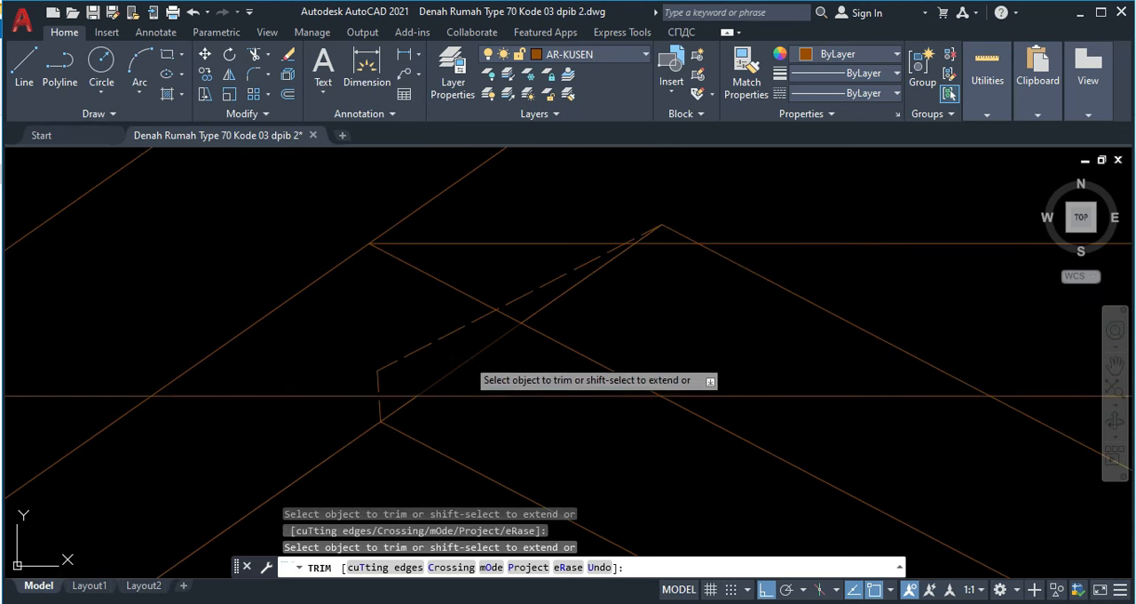
left_click(550, 304)
scroll(653, 236, "up", 4)
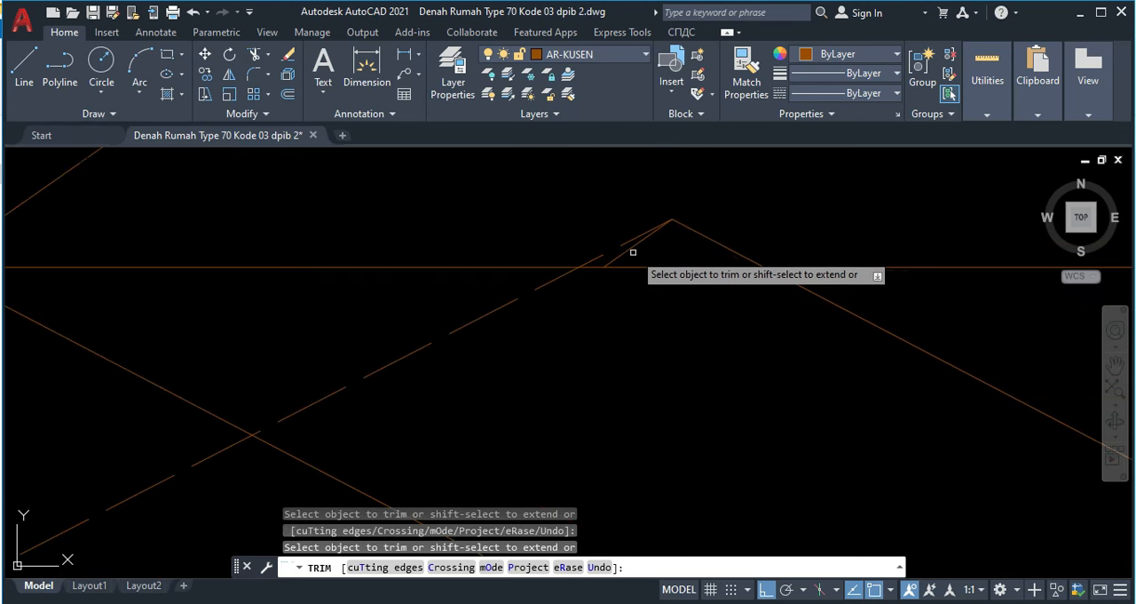
scroll(579, 312, "down", 12)
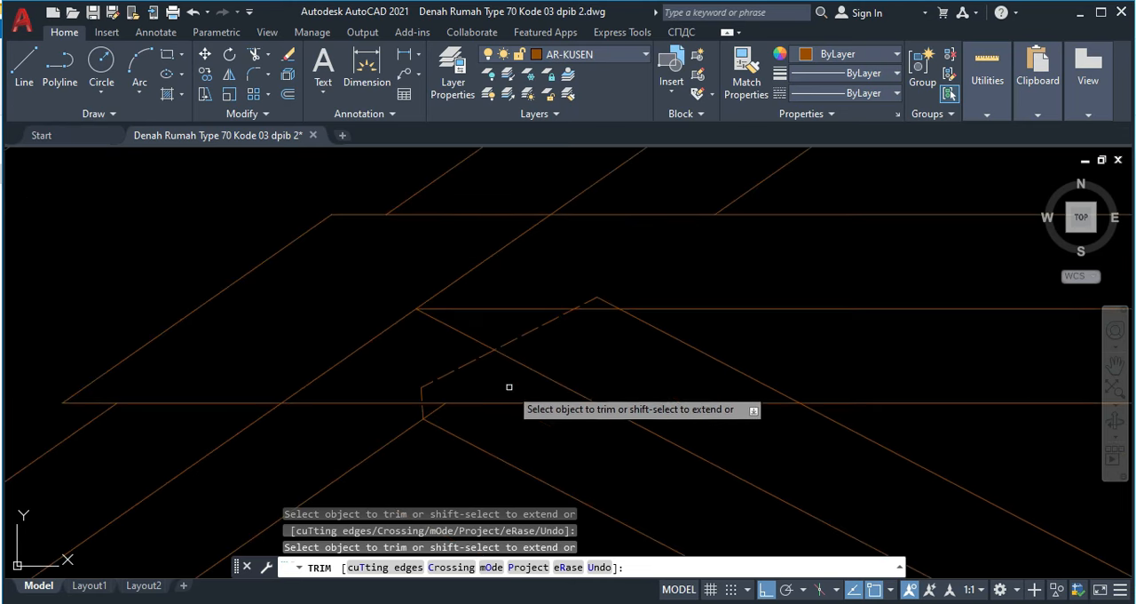
Step: Trim the bottom beam's upper edge across the dashed notch at the rafter's foot
middle_click_drag(498, 386, 592, 228)
scroll(404, 319, "up", 8)
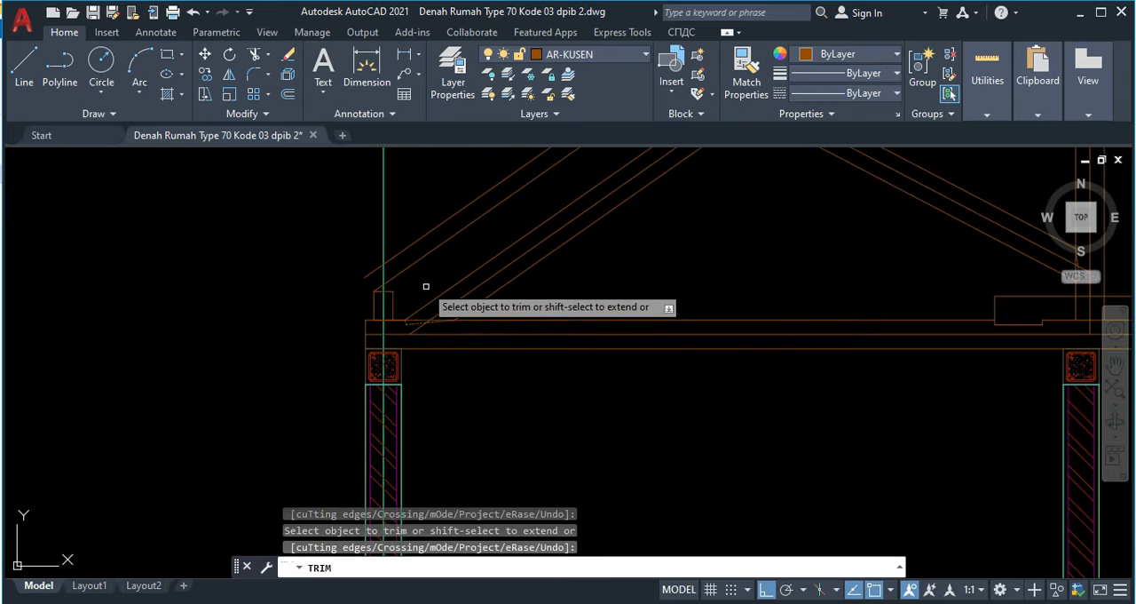
left_click(410, 295)
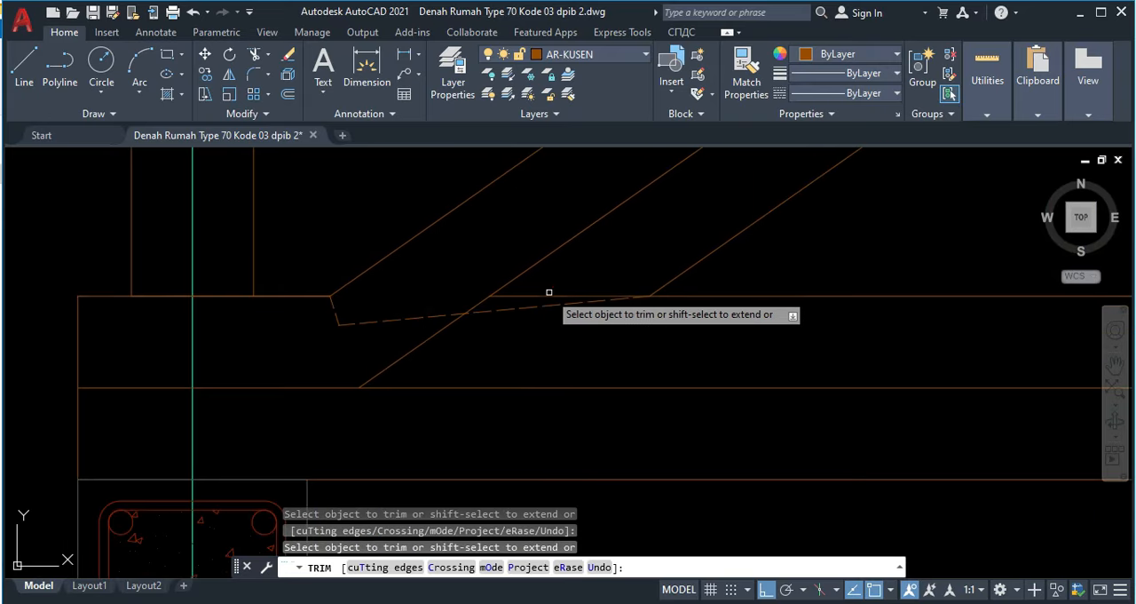
left_click(550, 292)
left_click(539, 296)
scroll(665, 293, "down", 4)
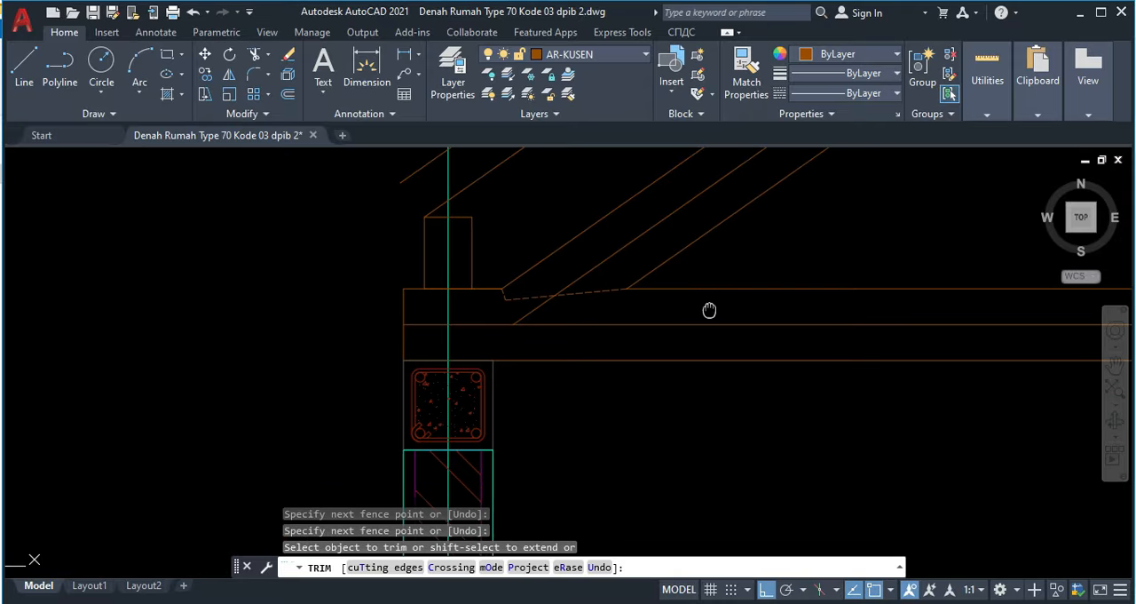
Step: Trim the king post's edge across the dashed notch at the brace's lower end
middle_click_drag(753, 310, 357, 292)
scroll(852, 306, "down", 4)
middle_click_drag(874, 303, 288, 284)
scroll(638, 232, "up", 4)
middle_click_drag(645, 221, 633, 303)
left_click(619, 294)
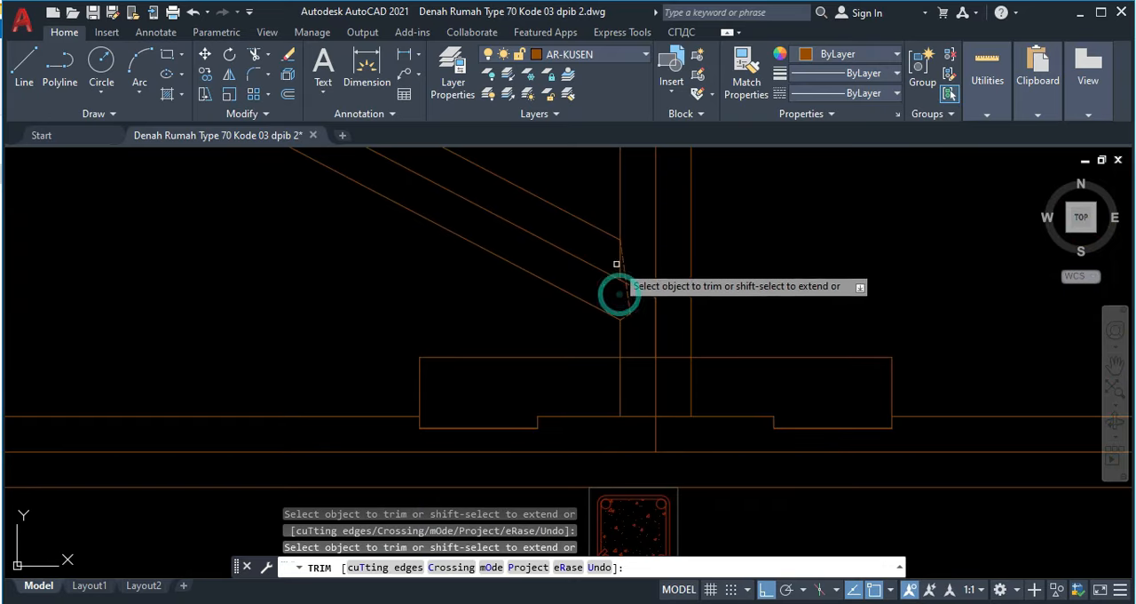
left_click(620, 269)
scroll(604, 272, "down", 3)
Step: Trim the king post's edge between the horizontal tie's upper and lower edges
middle_click_drag(587, 174, 563, 282)
scroll(564, 284, "up", 2)
scroll(584, 369, "up", 6)
left_click(551, 347)
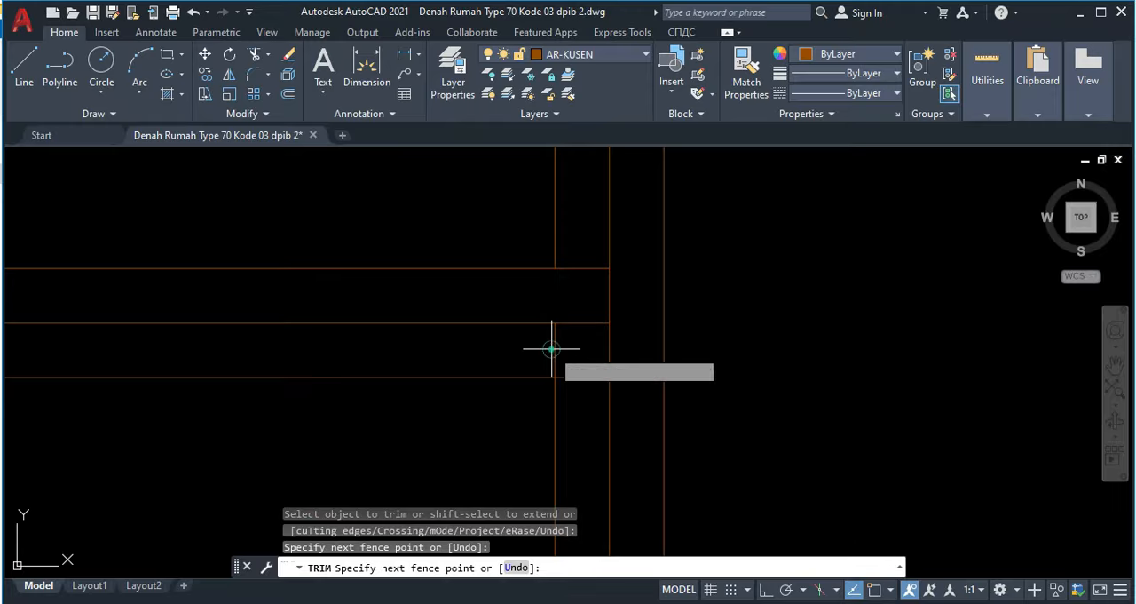
left_click(549, 341)
left_click(566, 353)
Step: Trim the king post's edge across the dashed notch at the rafter's upper end
scroll(539, 292, "down", 4)
scroll(538, 281, "up", 5)
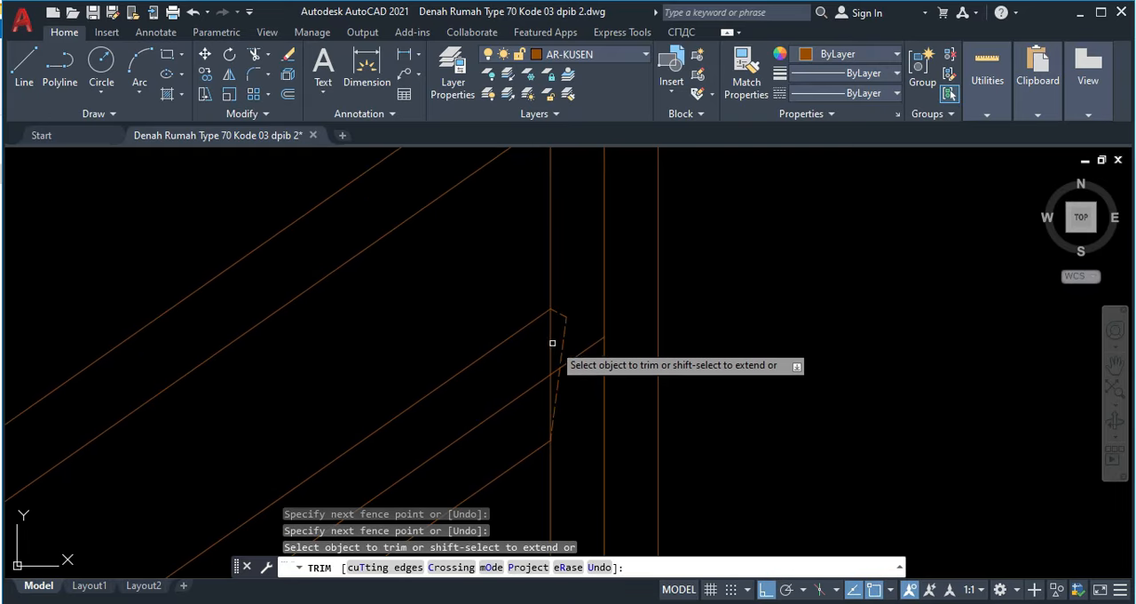
left_click(550, 338)
scroll(541, 386, "down", 4)
mouse_move(543, 260)
middle_mouse_down()
mouse_move(565, 294)
mouse_move(584, 255)
middle_mouse_up()
middle_click_drag(546, 320, 594, 287)
scroll(563, 299, "down", 5)
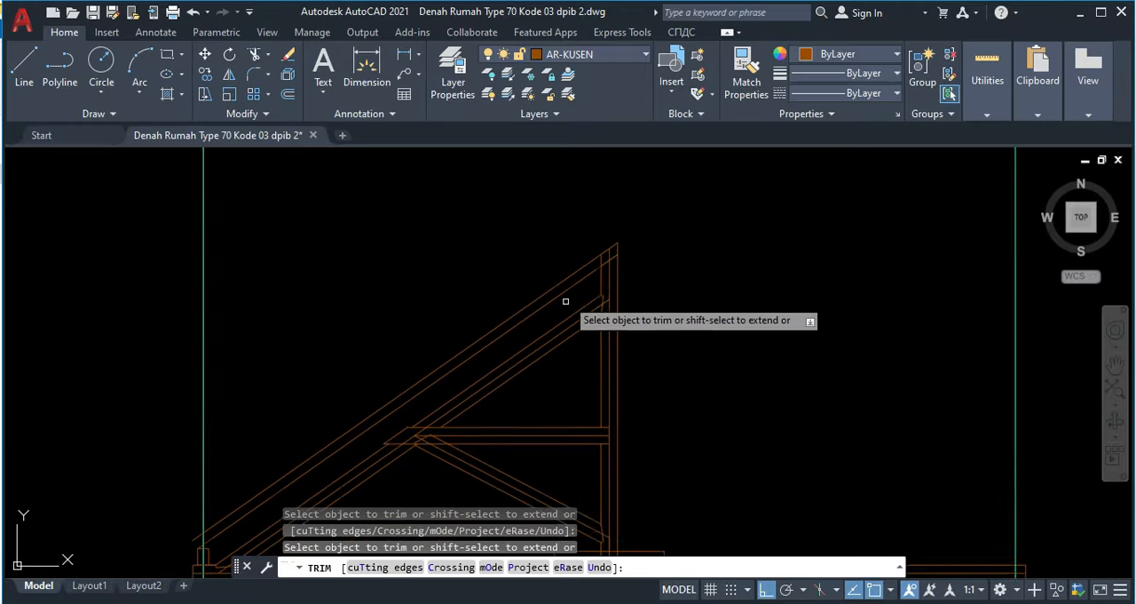
key("Escape")
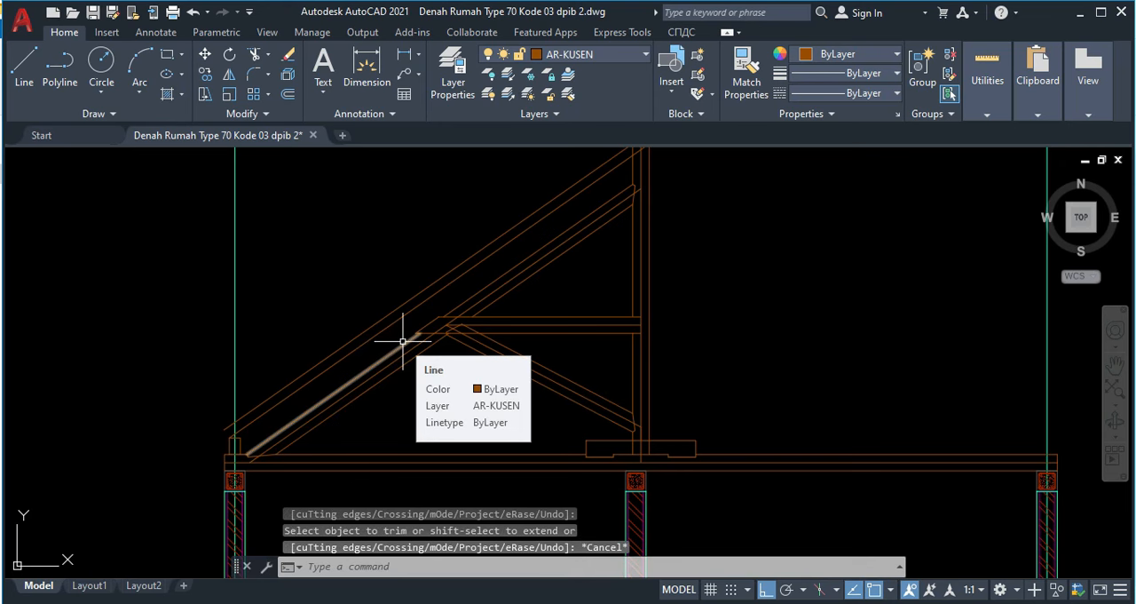
Step: Examine the purlin labelled Gording 8/12 and its support above the tie joint in the reference section
scroll(422, 299, "up", 2)
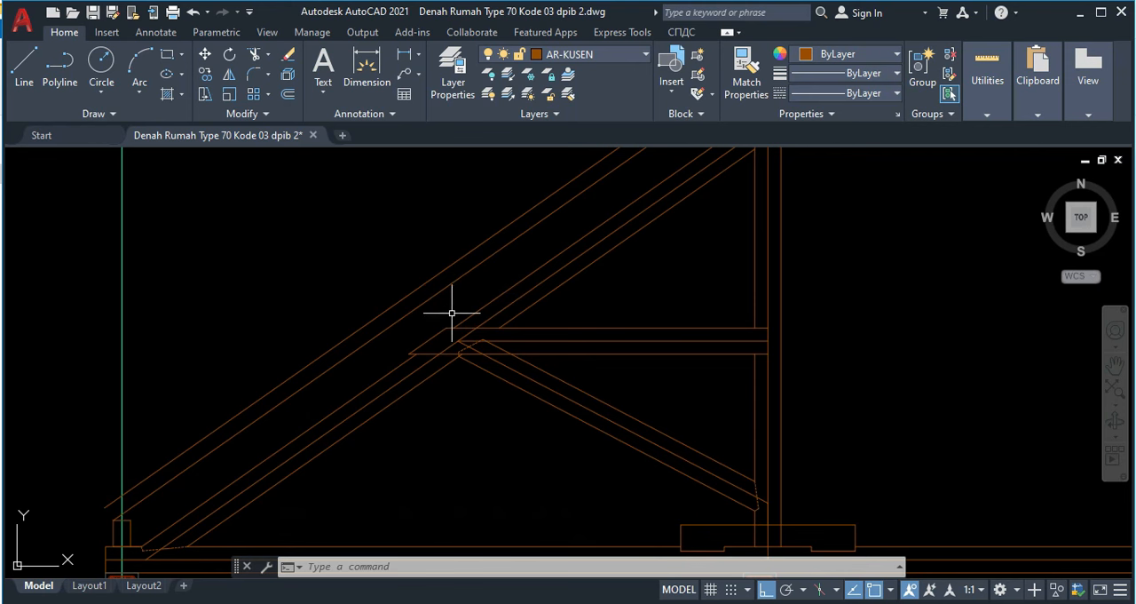
scroll(467, 306, "down", 6)
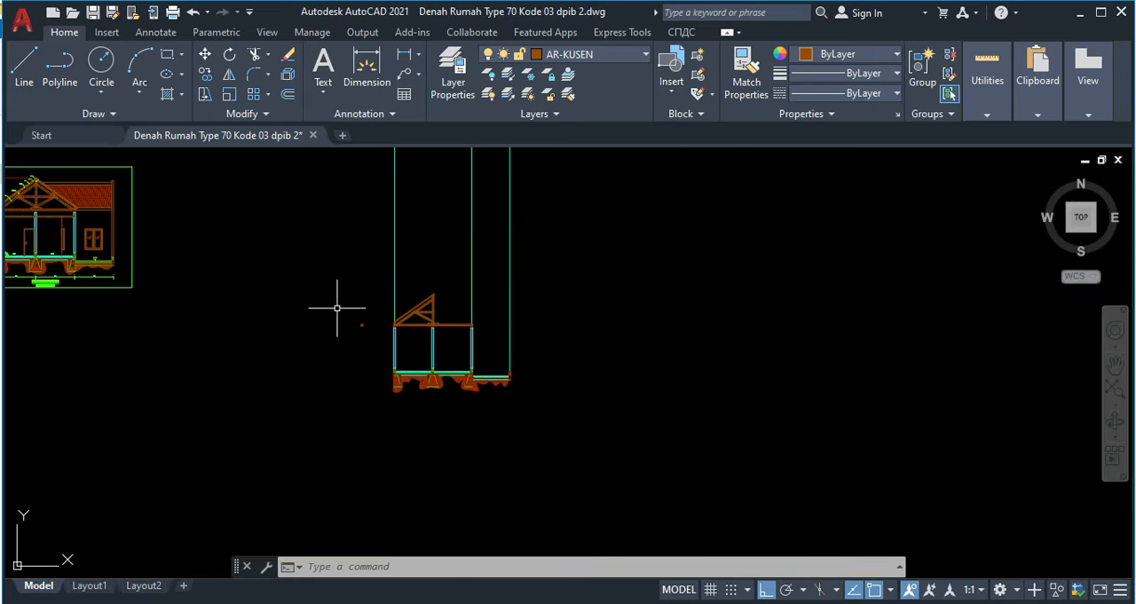
scroll(306, 303, "up", 5)
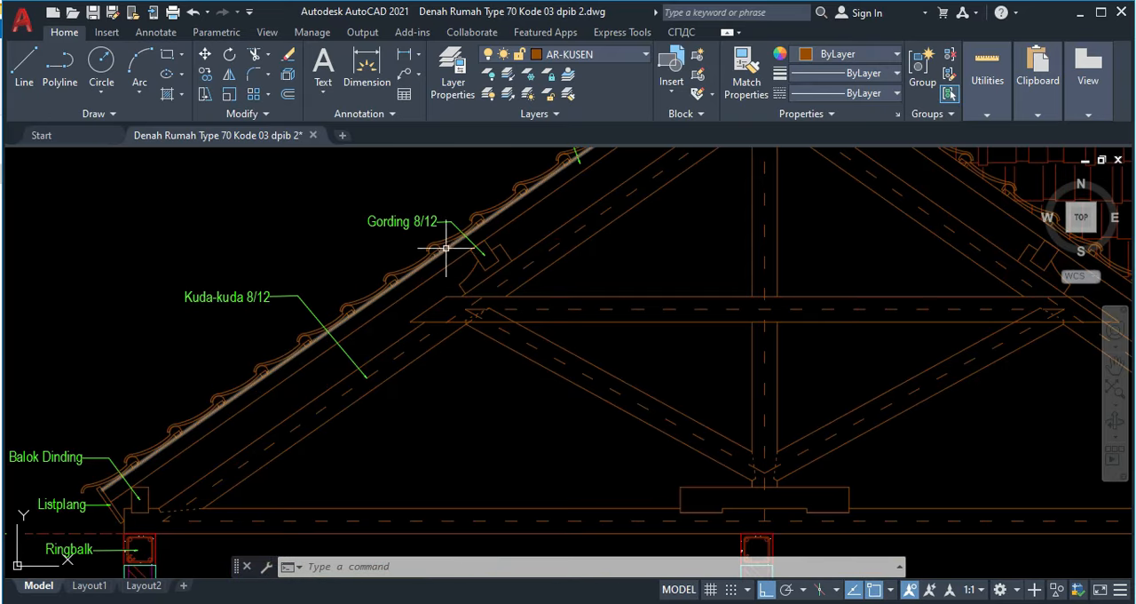
scroll(456, 284, "down", 2)
scroll(505, 285, "down", 2)
middle_click_drag(626, 293, 304, 279)
scroll(304, 279, "down", 6)
mouse_move(634, 354)
middle_mouse_down()
mouse_move(380, 322)
mouse_move(258, 208)
middle_mouse_up()
Step: Draw a vertical line about 452 units long upward from the intersection of the rafter, brace and tie centre lines
scroll(632, 435, "up", 4)
scroll(625, 348, "up", 9)
middle_click_drag(586, 409, 572, 444)
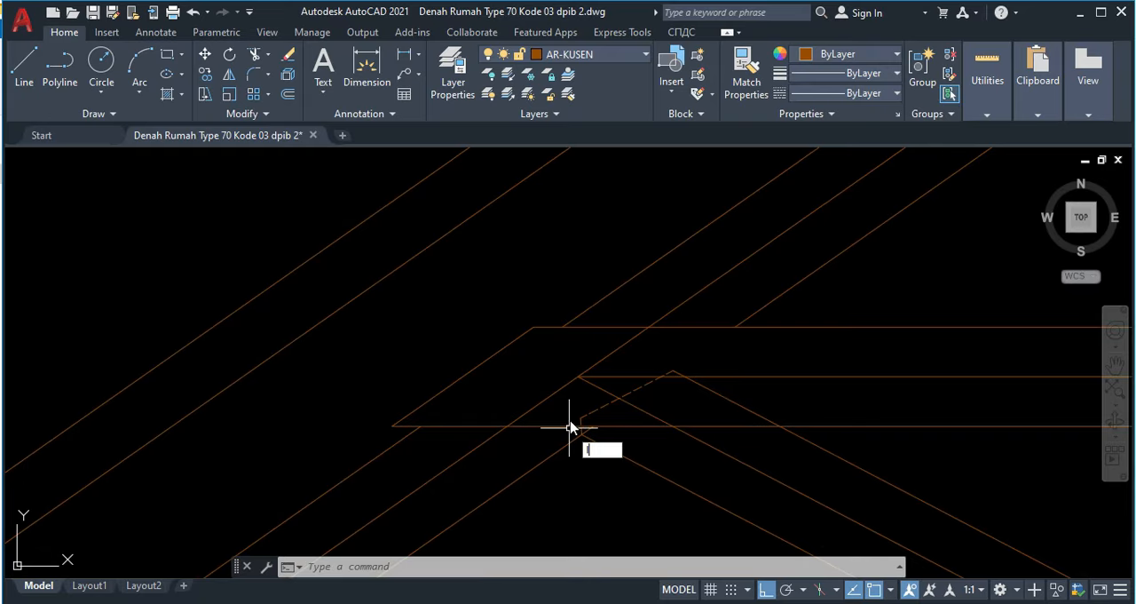
type("l")
key("Return")
left_click(581, 375)
middle_click_drag(608, 275, 604, 394)
scroll(586, 319, "up", 5)
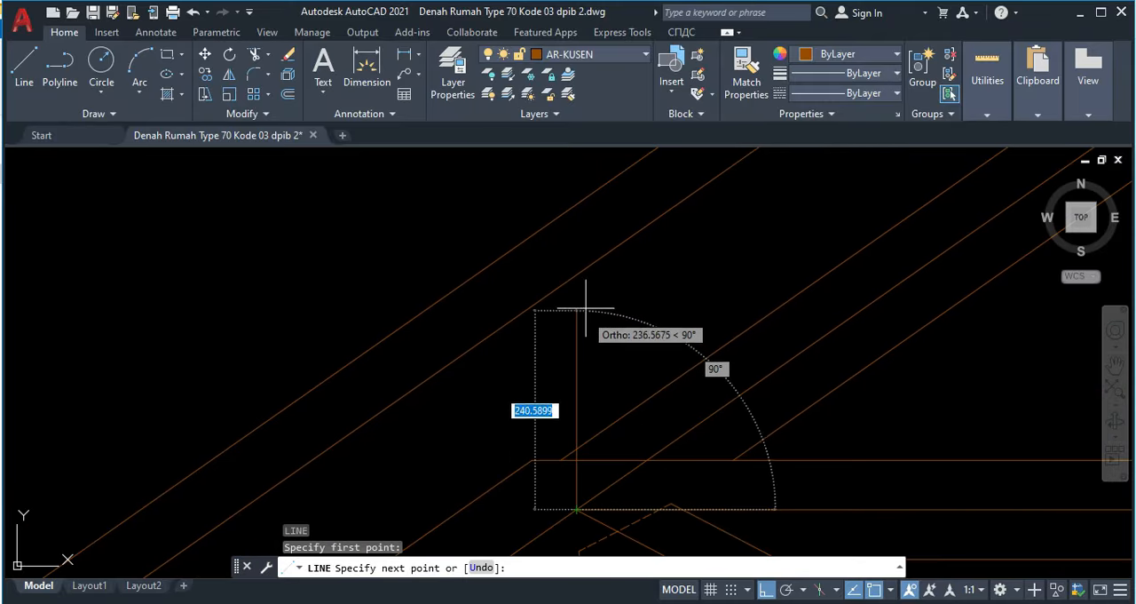
left_click(575, 257)
key("Escape")
Step: Copy the wall plate rectangle by the midpoint of its upper edge, placing two copies in the empty space above the roof rafters
scroll(525, 306, "down", 5)
mouse_move(539, 365)
middle_mouse_down()
mouse_move(642, 237)
mouse_move(566, 255)
middle_mouse_up()
scroll(368, 393, "down", 2)
scroll(272, 441, "up", 4)
left_click(249, 434)
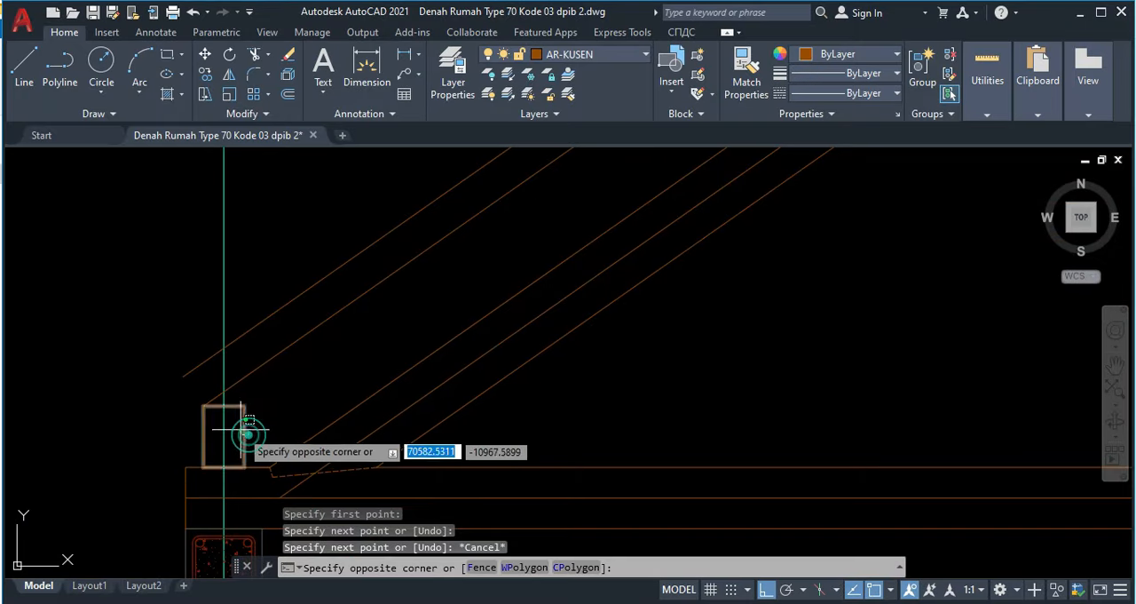
left_click(233, 423)
type("co")
key("Return")
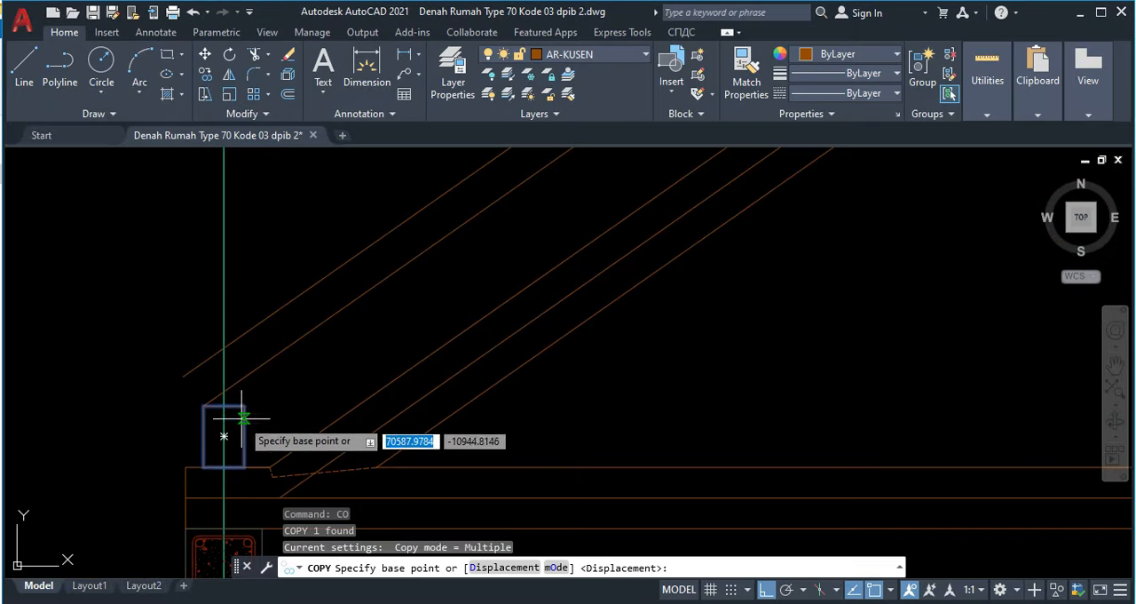
left_click(225, 406)
scroll(361, 307, "down", 2)
middle_click_drag(433, 211, 333, 397)
scroll(379, 329, "down", 6)
middle_click_drag(388, 207, 382, 253)
scroll(380, 289, "down", 2)
scroll(380, 300, "up", 4)
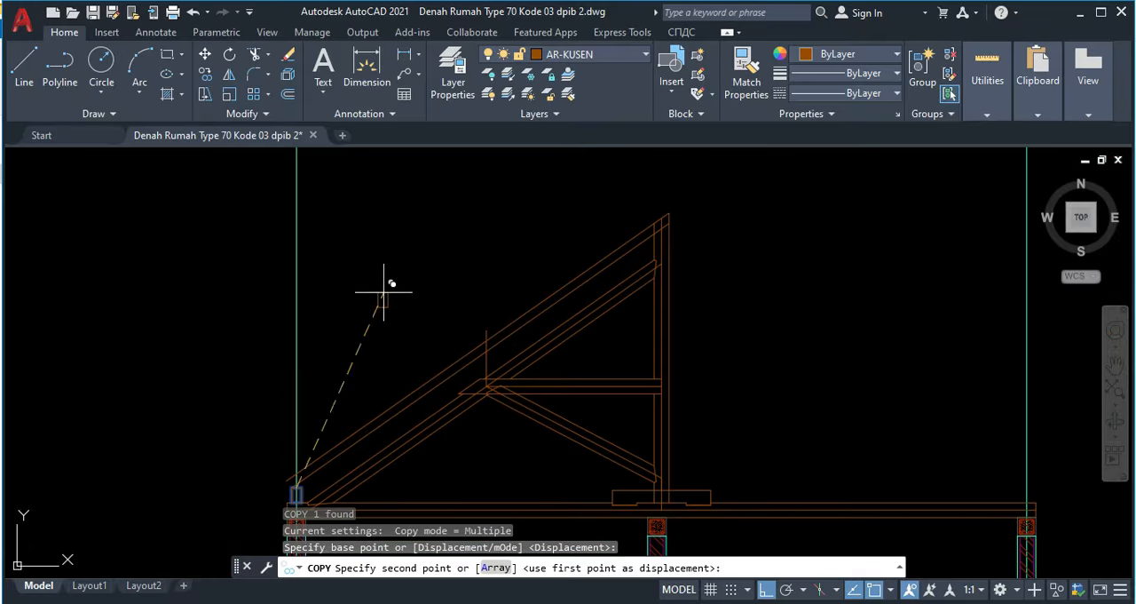
scroll(384, 291, "up", 2)
key("F8")
left_click(434, 317)
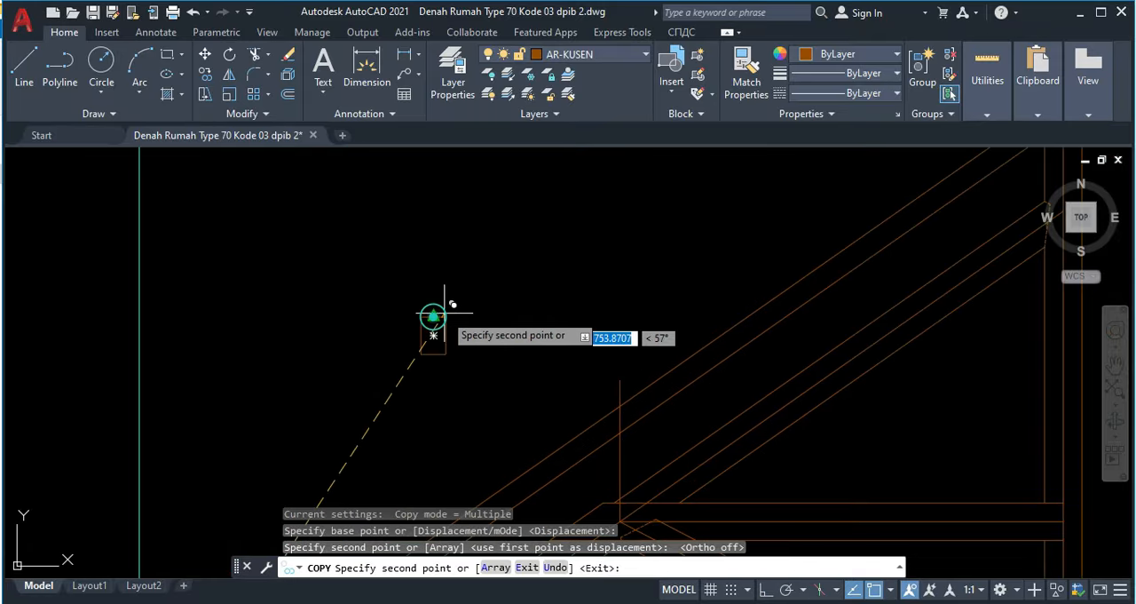
left_click(515, 312)
key("Escape")
Step: Rotate the copied rectangle nearer the rafters by 35 degrees about the midpoint of its upper edge
scroll(530, 325, "up", 3)
left_click(541, 327)
left_click(470, 310)
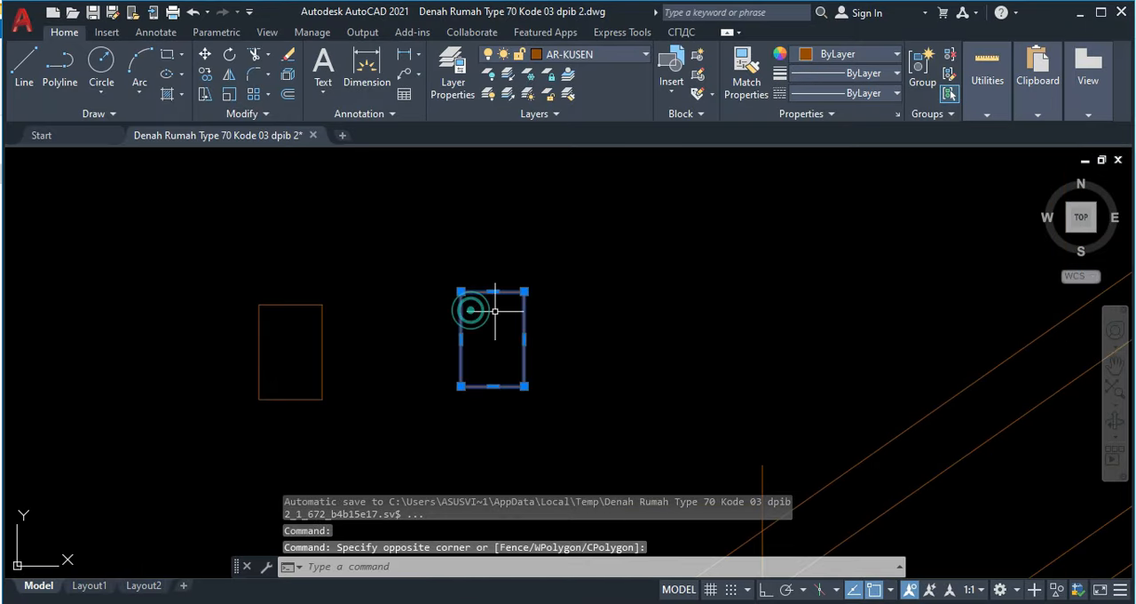
key("Return")
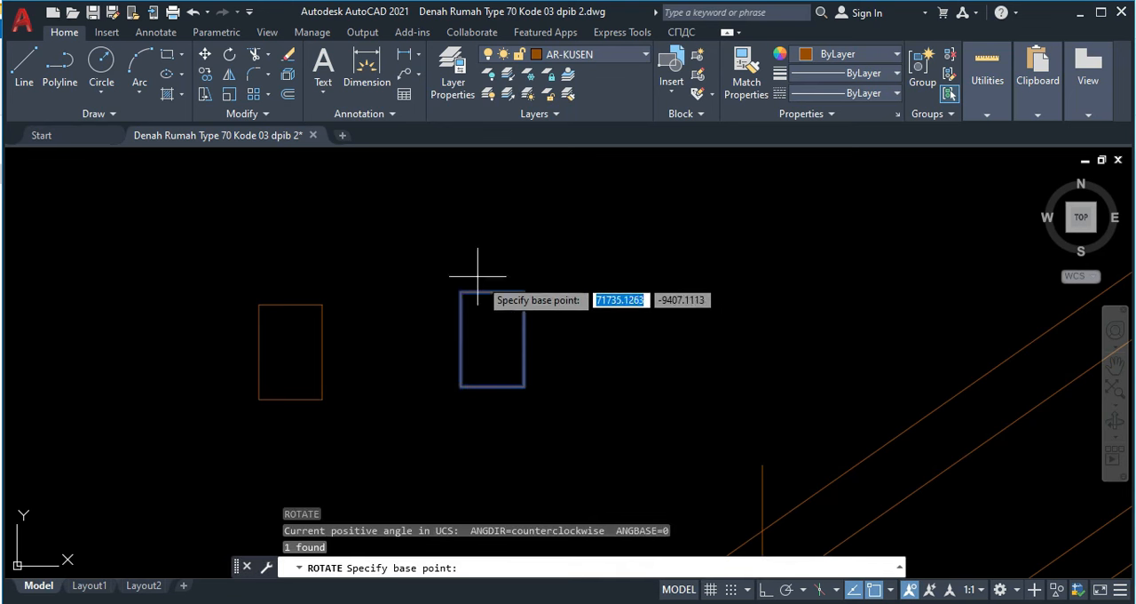
left_click(493, 291)
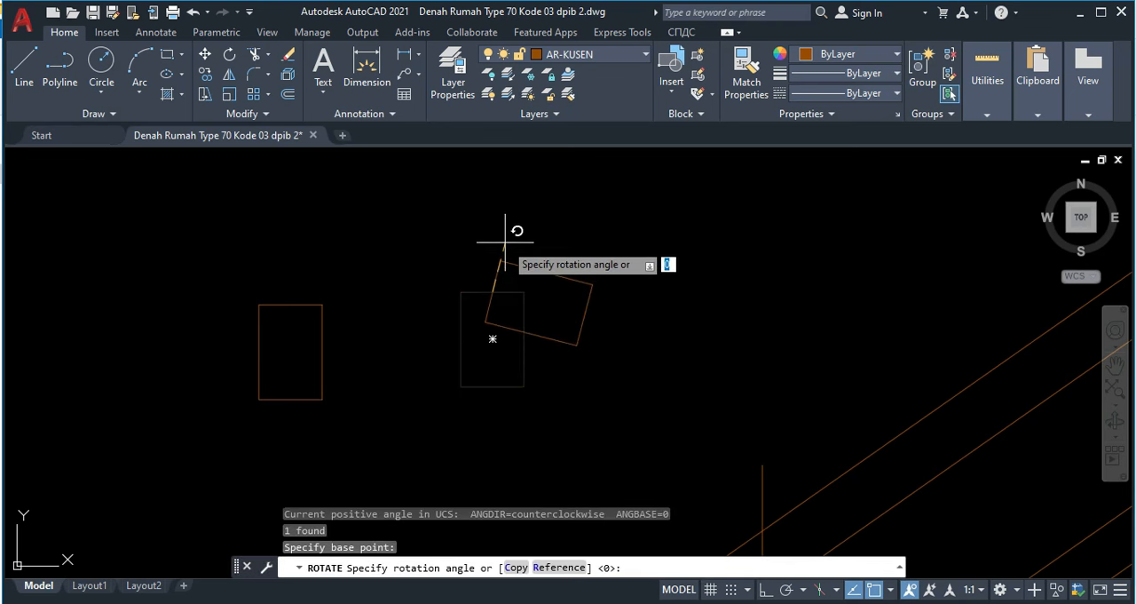
key("Return")
left_click(533, 310)
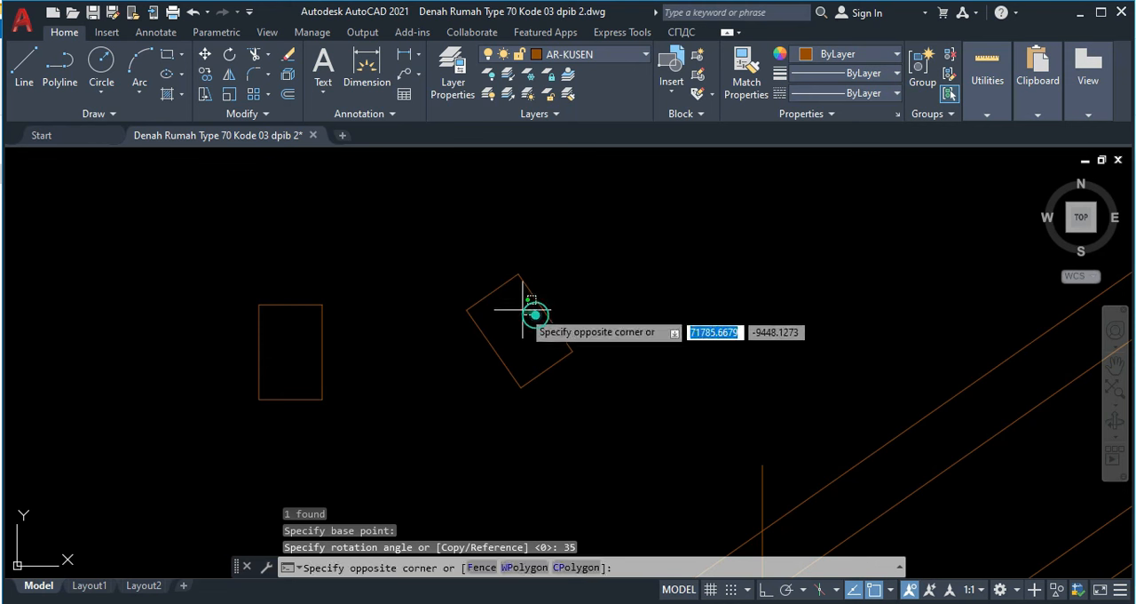
left_click(481, 268)
key("Escape")
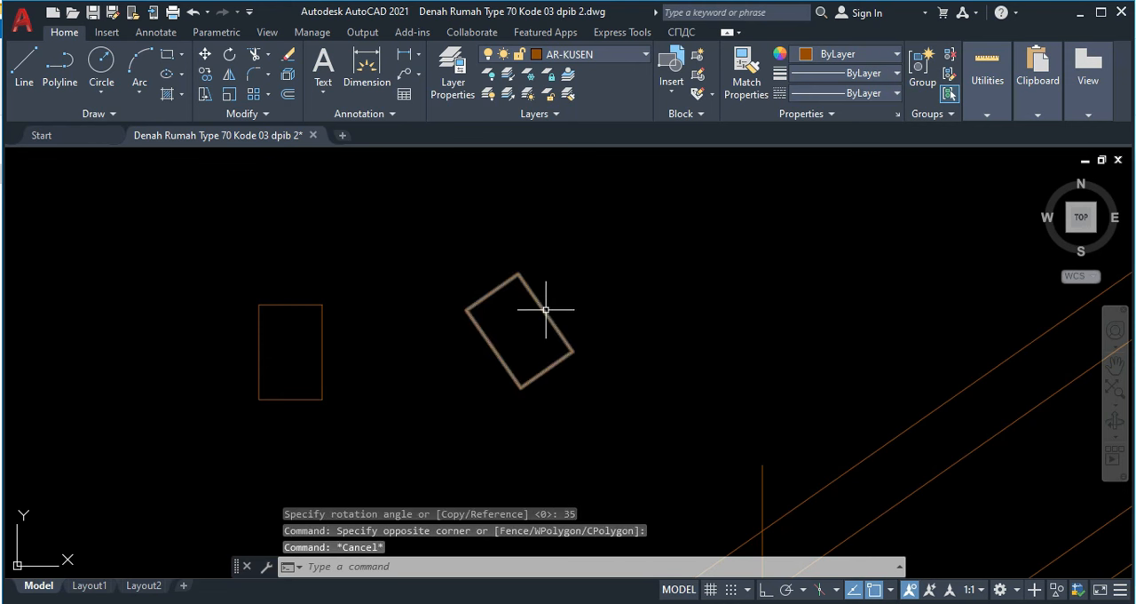
Step: Move the rotated rectangle by its upper edge midpoint to where the vertical line crosses the outer rafter's lower edge
scroll(516, 326, "down", 6)
scroll(533, 282, "up", 4)
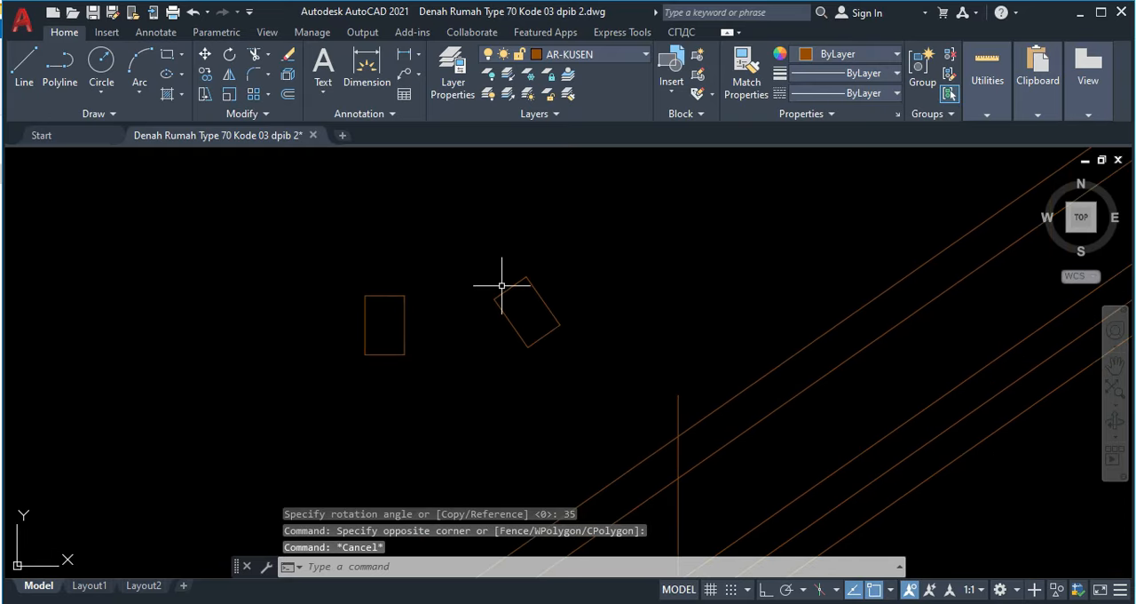
left_click(509, 292)
left_click(489, 266)
type("m")
key("Return")
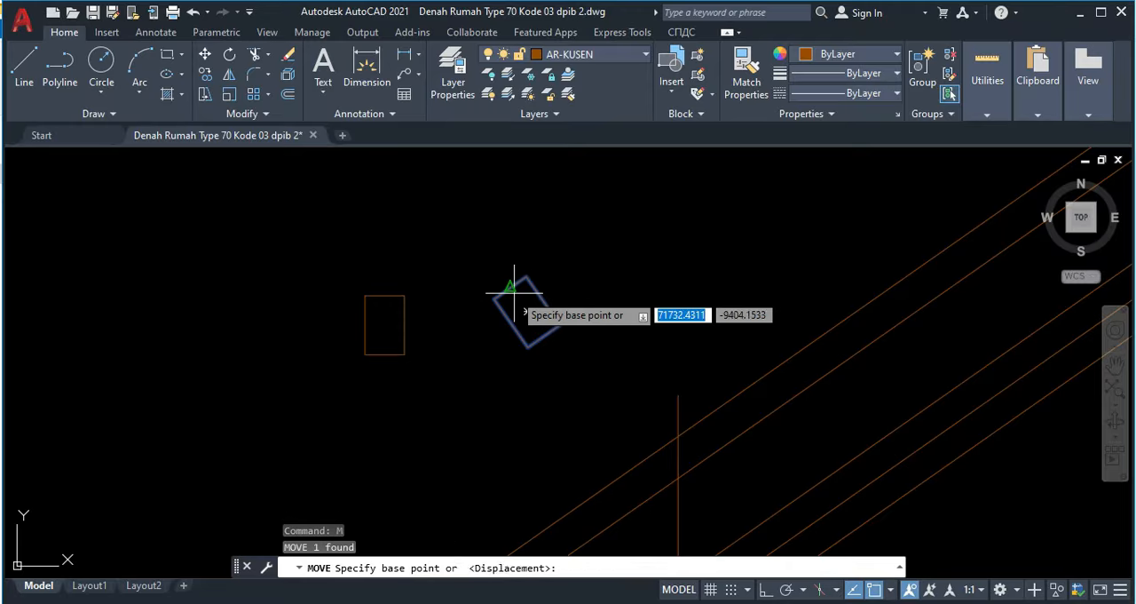
left_click(510, 287)
middle_click_drag(660, 426, 617, 305)
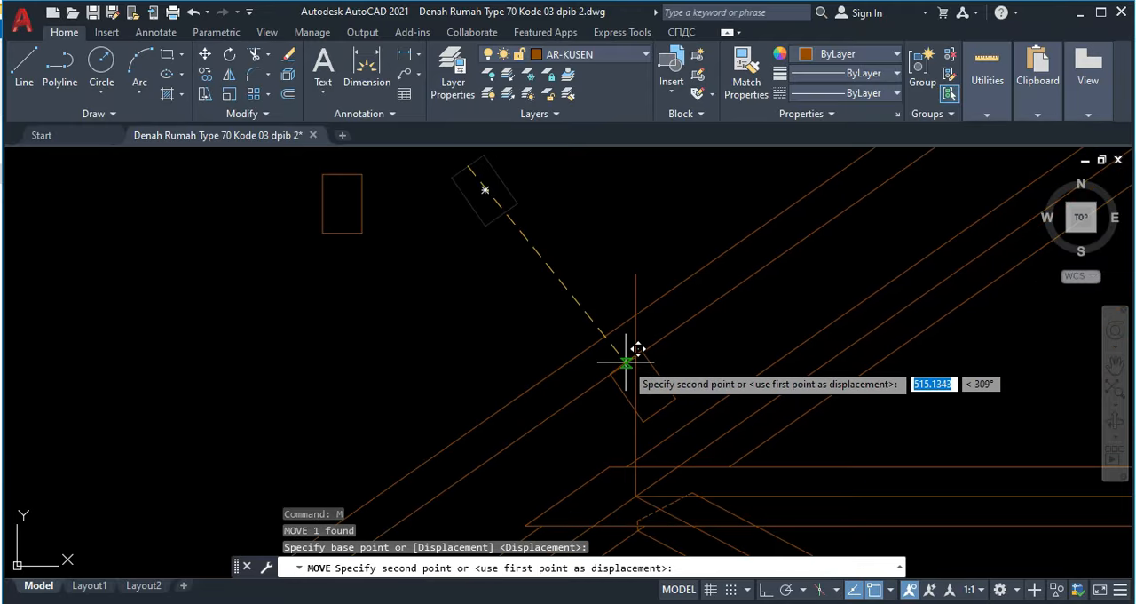
left_click(635, 355)
middle_click_drag(594, 388, 584, 315)
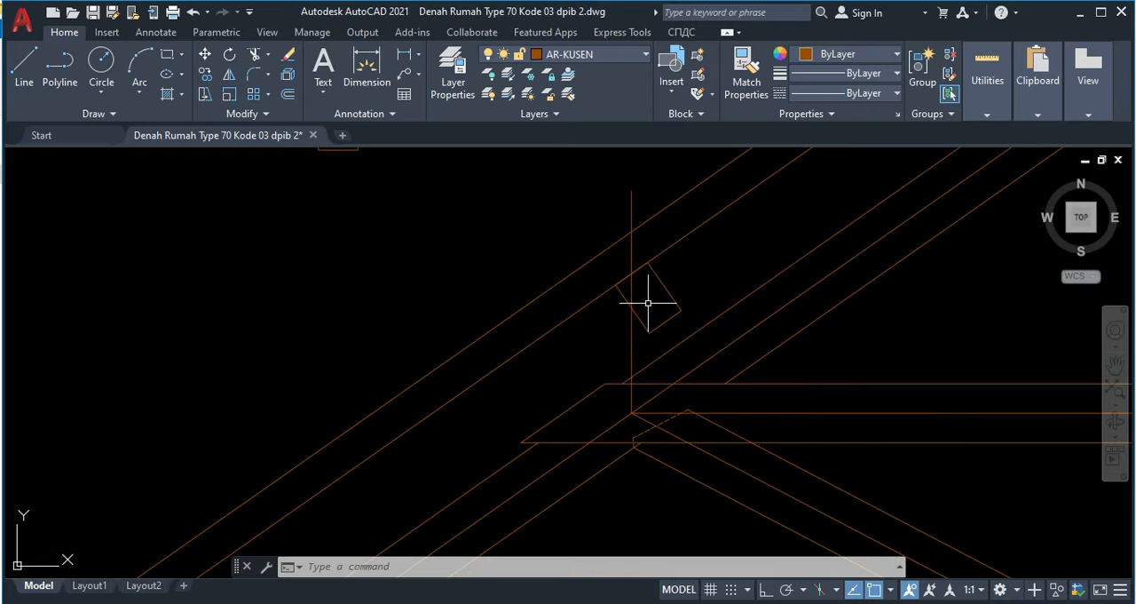
Step: Examine the support block and curved bracket around the purlin labelled Gording 8/12 in the reference section
scroll(426, 322, "down", 10)
middle_click_drag(299, 296, 760, 280)
middle_click_drag(195, 300, 533, 454)
scroll(305, 270, "up", 6)
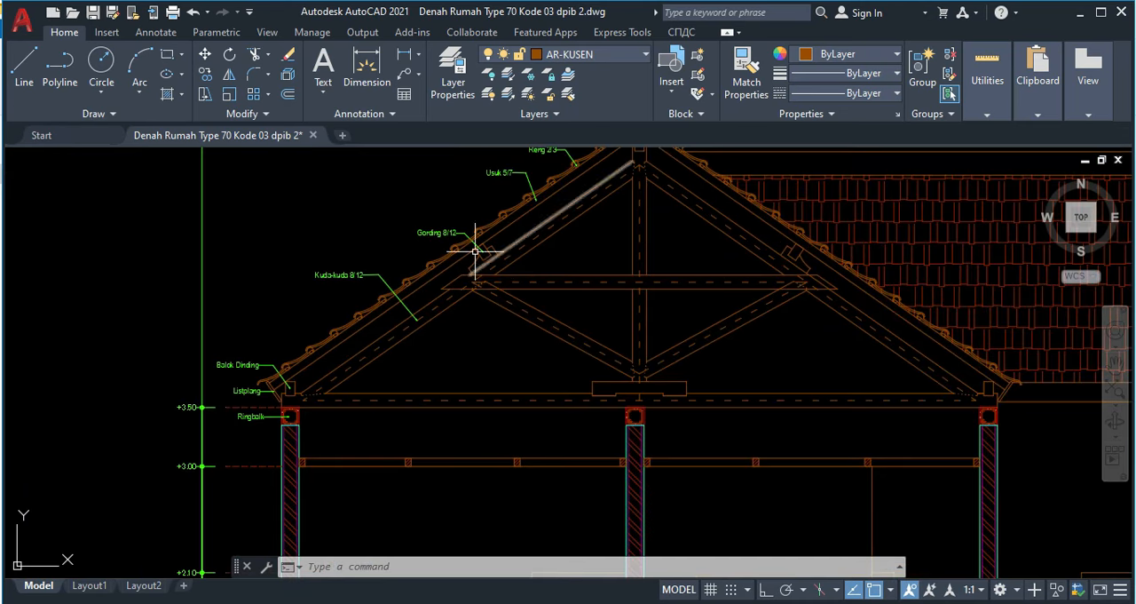
scroll(479, 265, "up", 4)
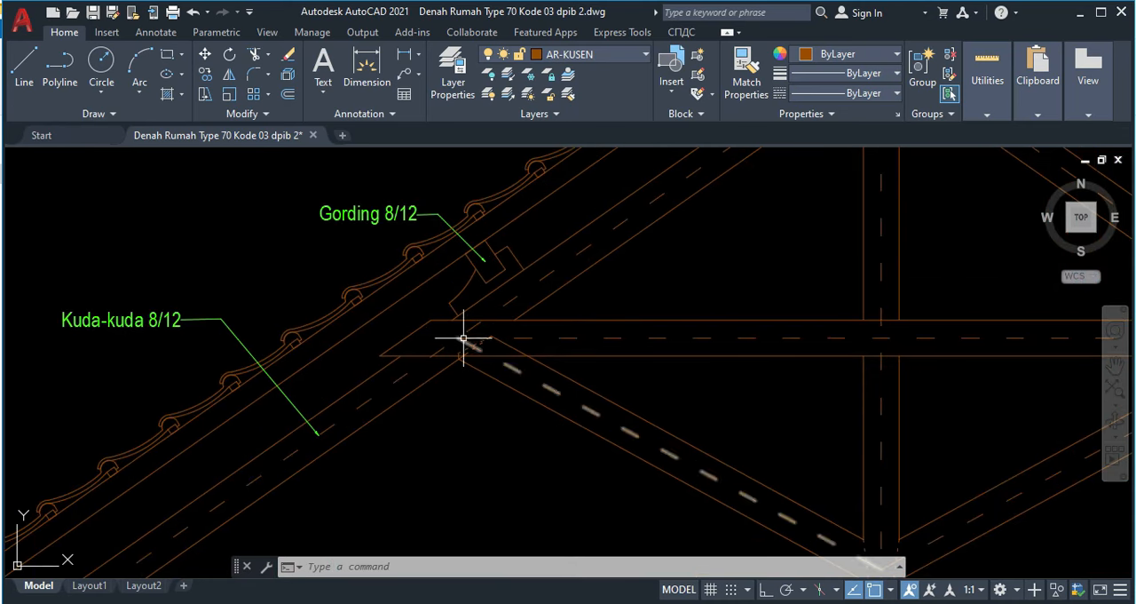
scroll(564, 294, "down", 4)
middle_click_drag(649, 364, 380, 345)
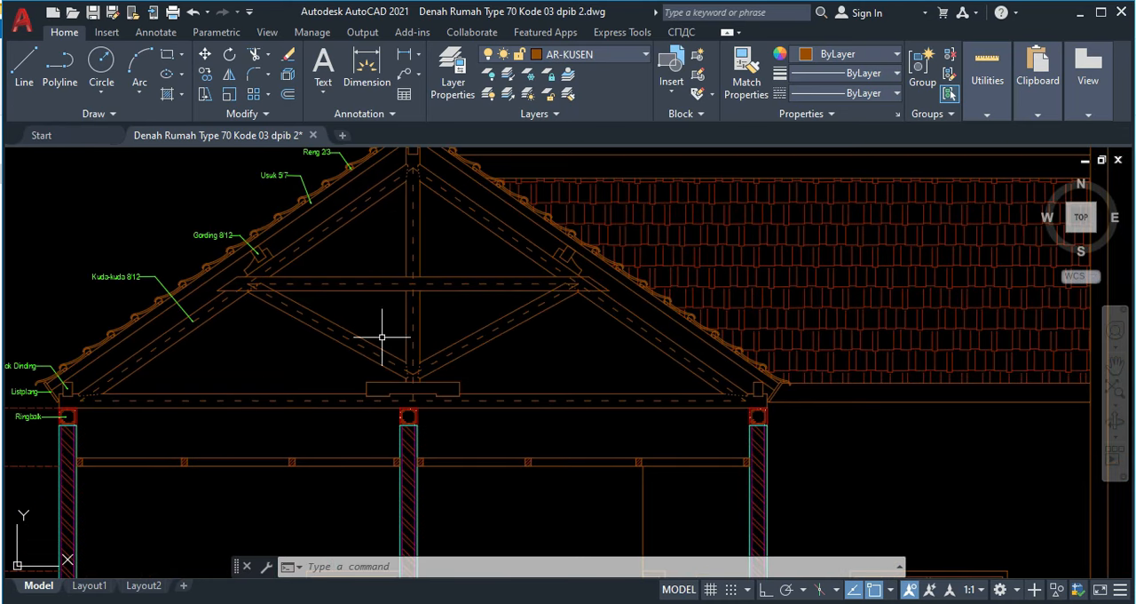
Step: Draw a 50-unit line from the midpoint of the purlin's upslope side, continuing it down to the truss rafter's upper edge
middle_click_drag(715, 460, 116, 284)
scroll(192, 337, "down", 4)
middle_click_drag(781, 440, 353, 297)
scroll(335, 290, "down", 2)
scroll(718, 426, "up", 3)
scroll(680, 426, "up", 3)
scroll(434, 349, "up", 2)
scroll(502, 351, "up", 2)
middle_click_drag(499, 374, 506, 352)
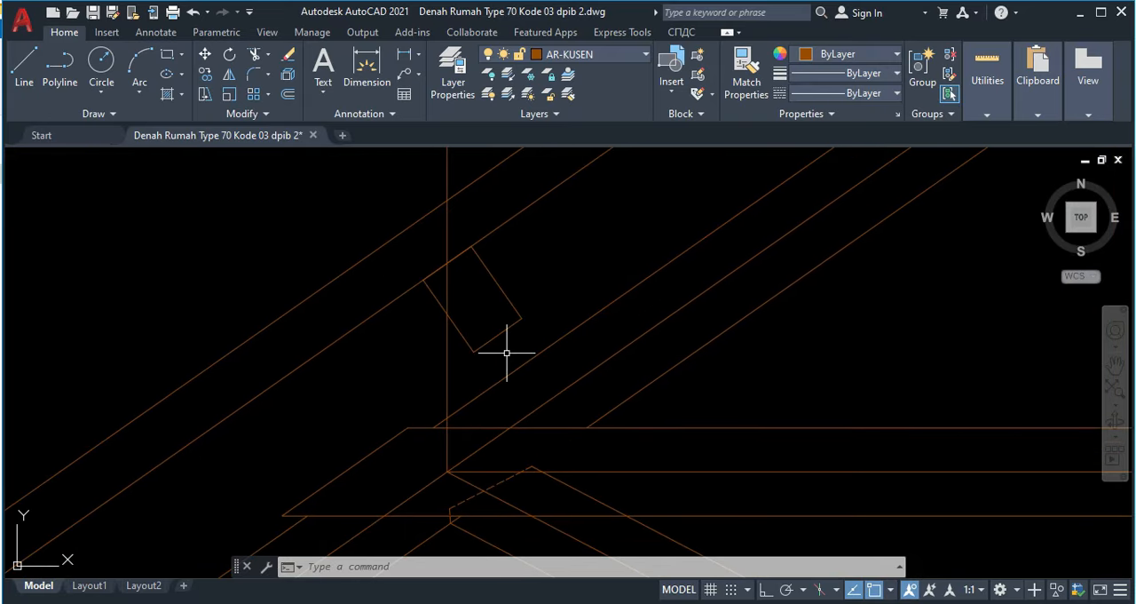
key("l")
key("Return")
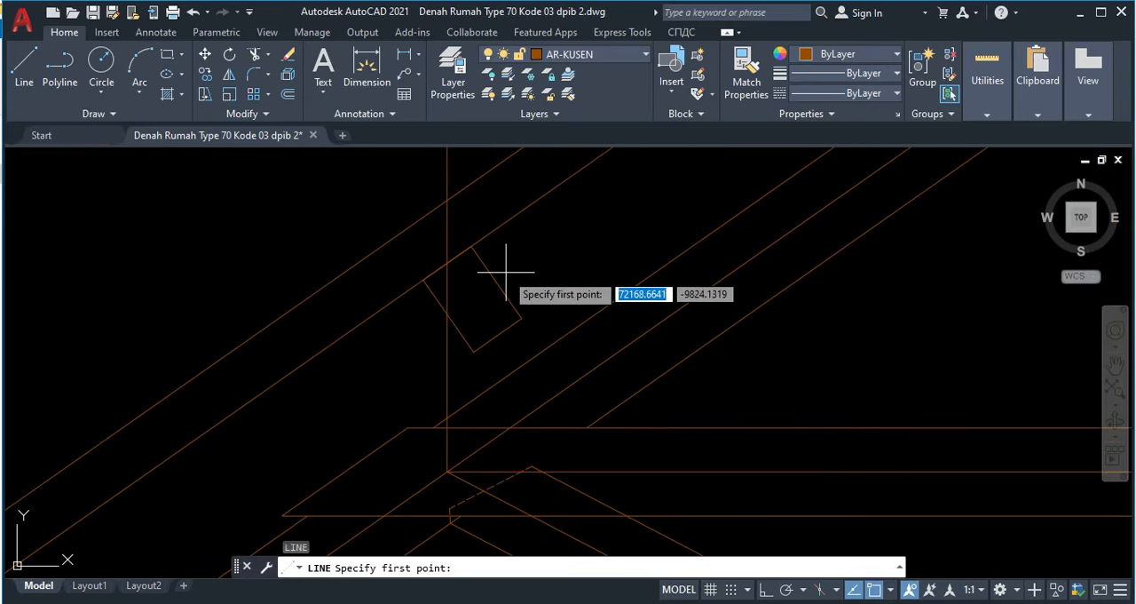
left_click(497, 282)
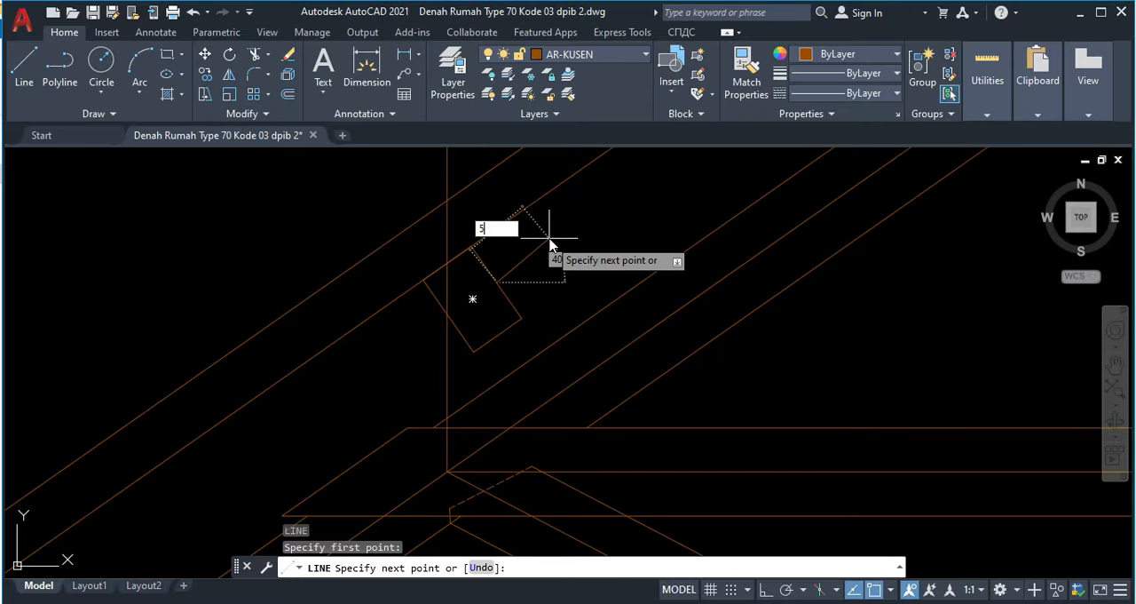
key("Return")
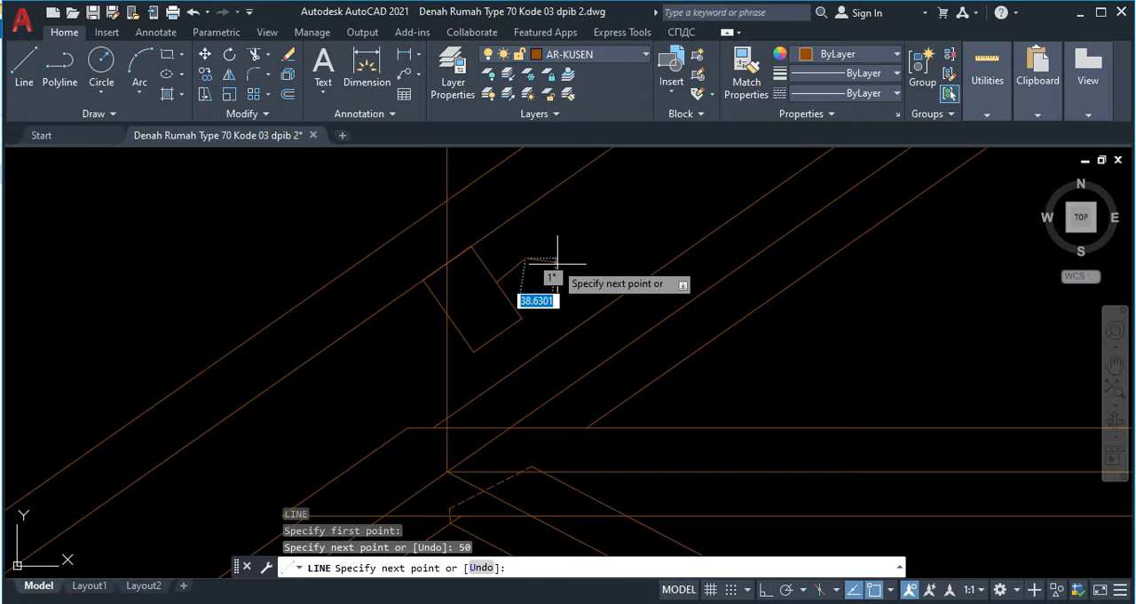
left_click(559, 330)
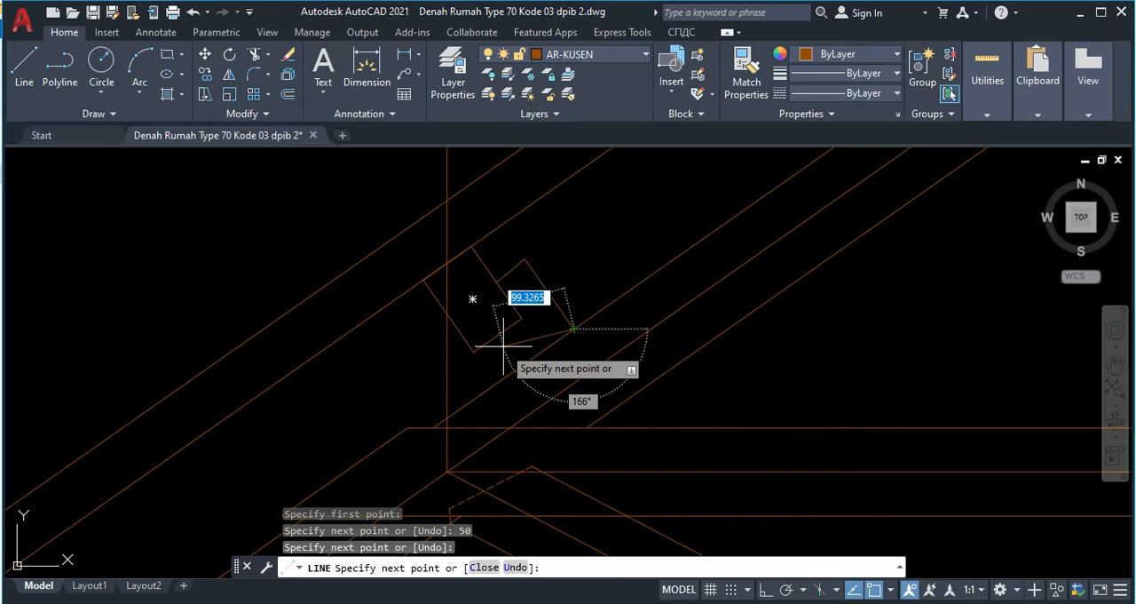
type("v")
scroll(509, 313, "up", 5)
key("Escape")
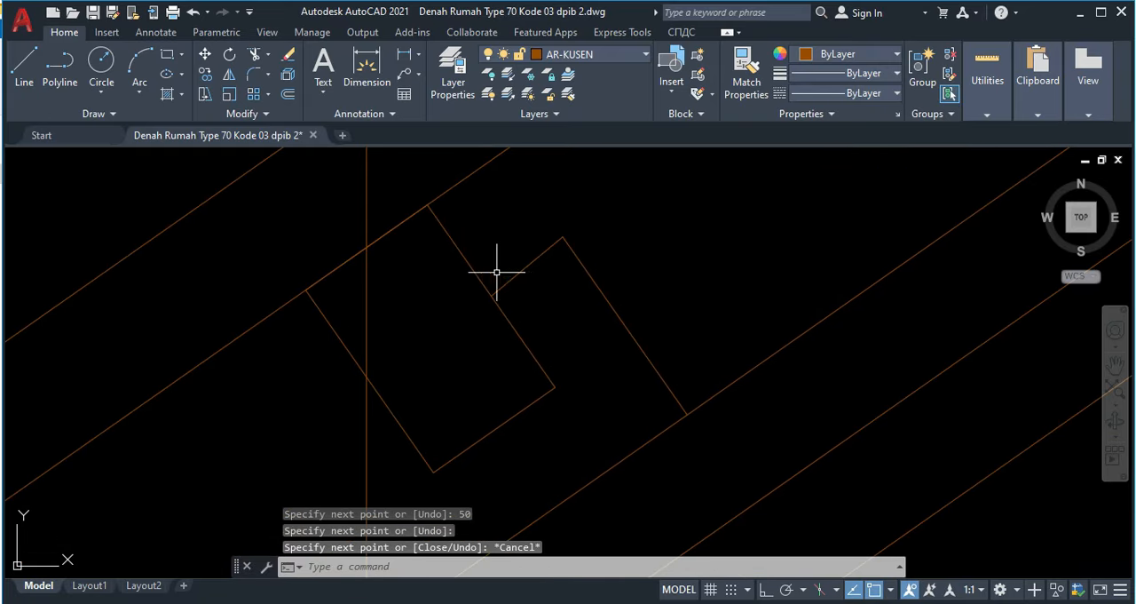
Step: Stretch the support block's 50-unit line perpendicular to the block's outer edge and trim that edge's overshoot above it
left_click(525, 277)
left_click(563, 238)
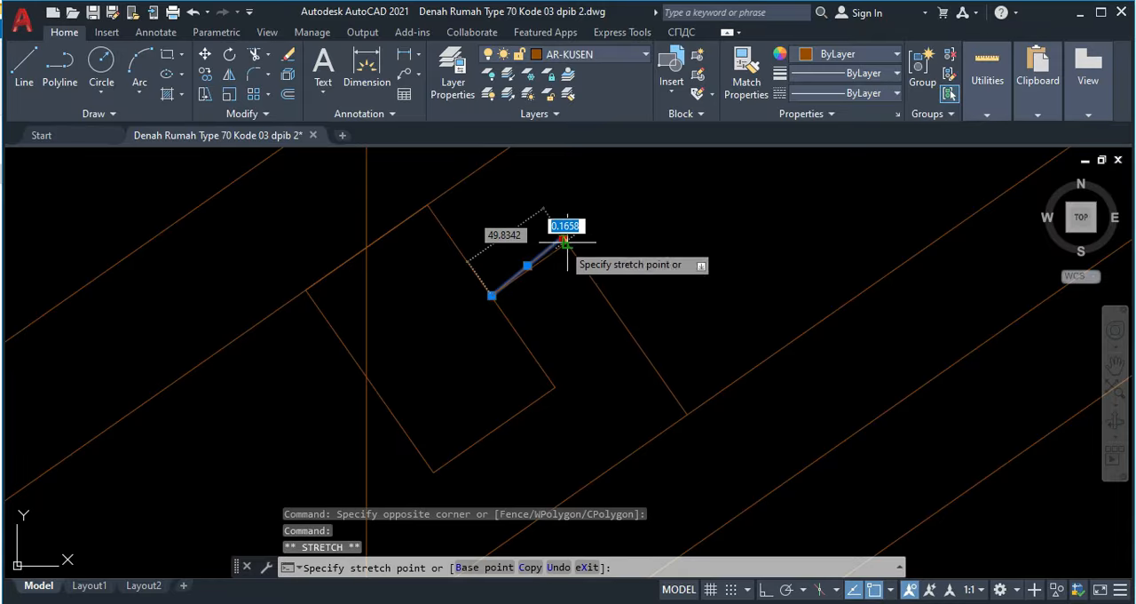
key("Escape")
scroll(491, 230, "up", 3)
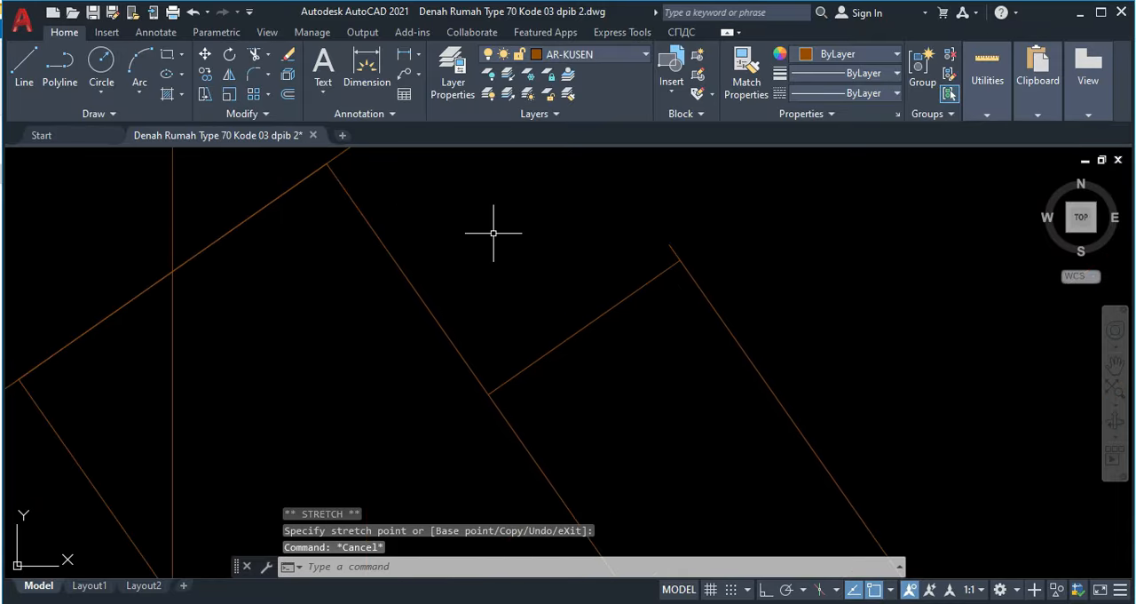
key("Return")
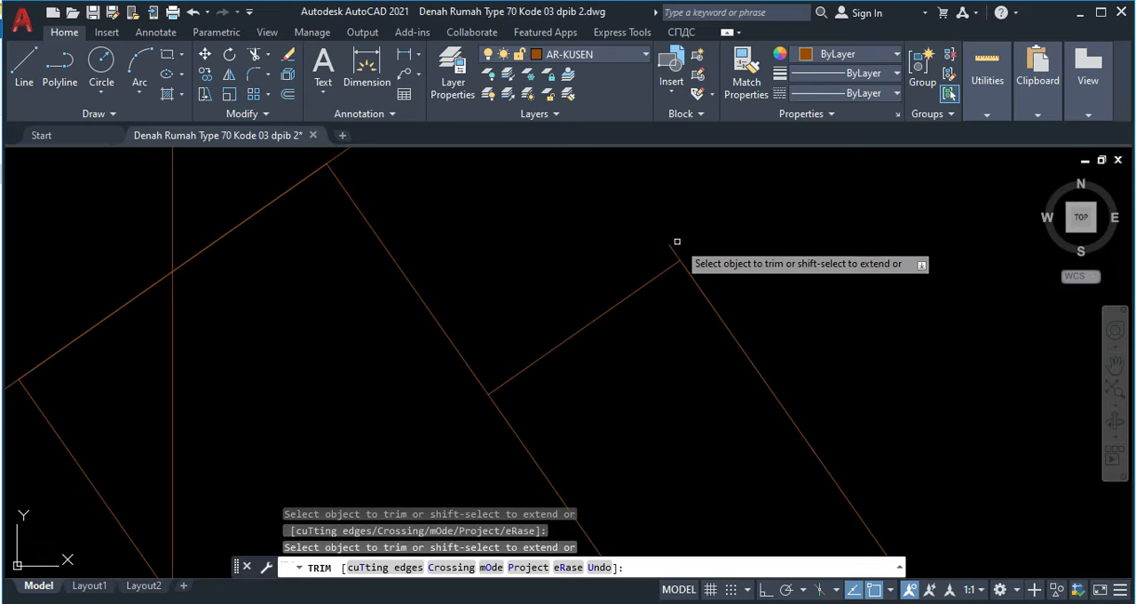
left_click(674, 242)
left_click(661, 253)
key("Escape")
Step: Draw a 150-unit line downslope from the midpoint of the purlin's downslope side, then a segment across the truss rafter's upper edge
scroll(595, 279, "down", 4)
middle_click_drag(614, 308, 643, 262)
middle_click_drag(524, 367, 568, 308)
type("l")
key("Return")
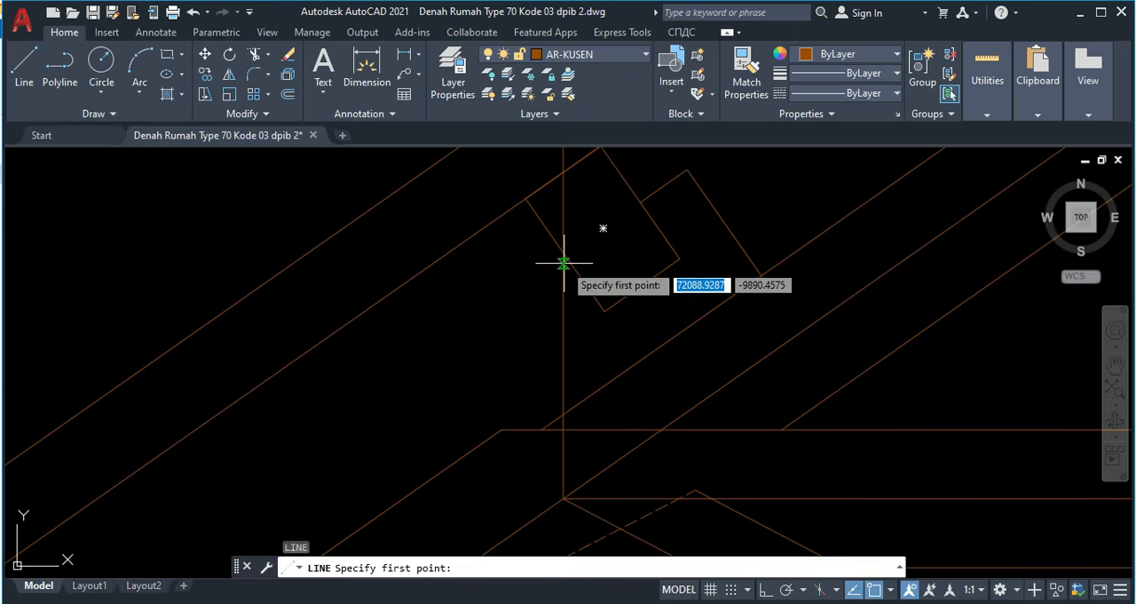
left_click(565, 254)
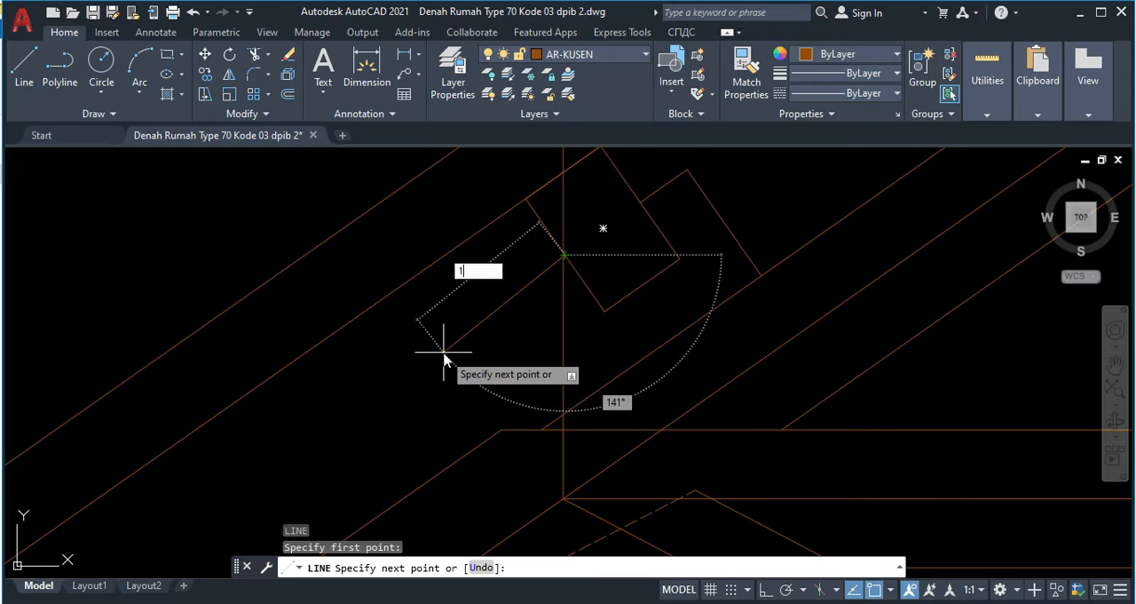
type("150")
key("Return")
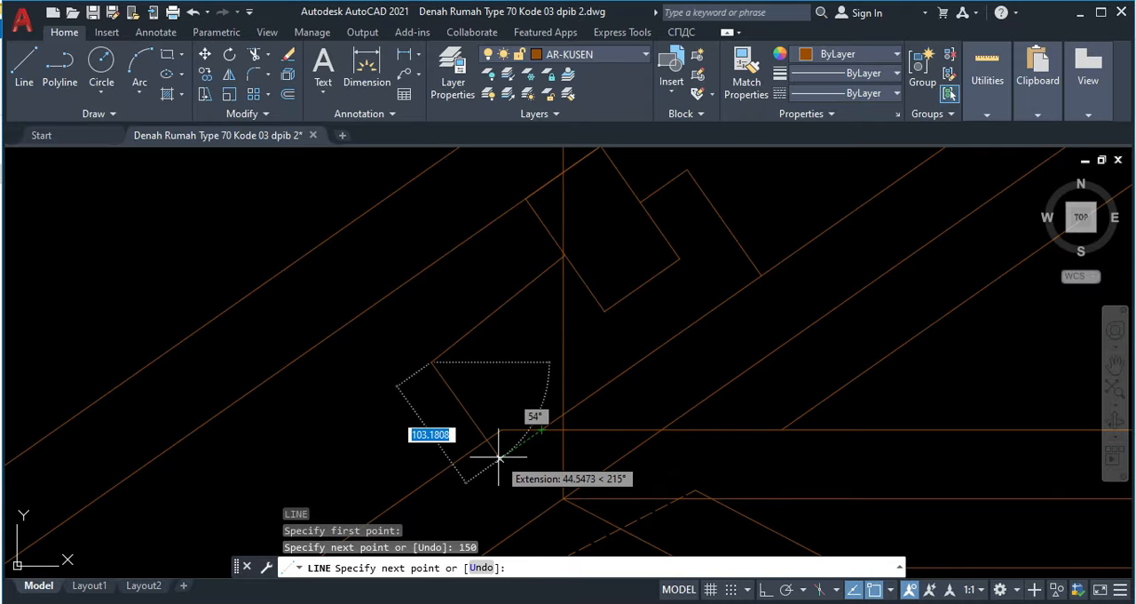
left_click(498, 457)
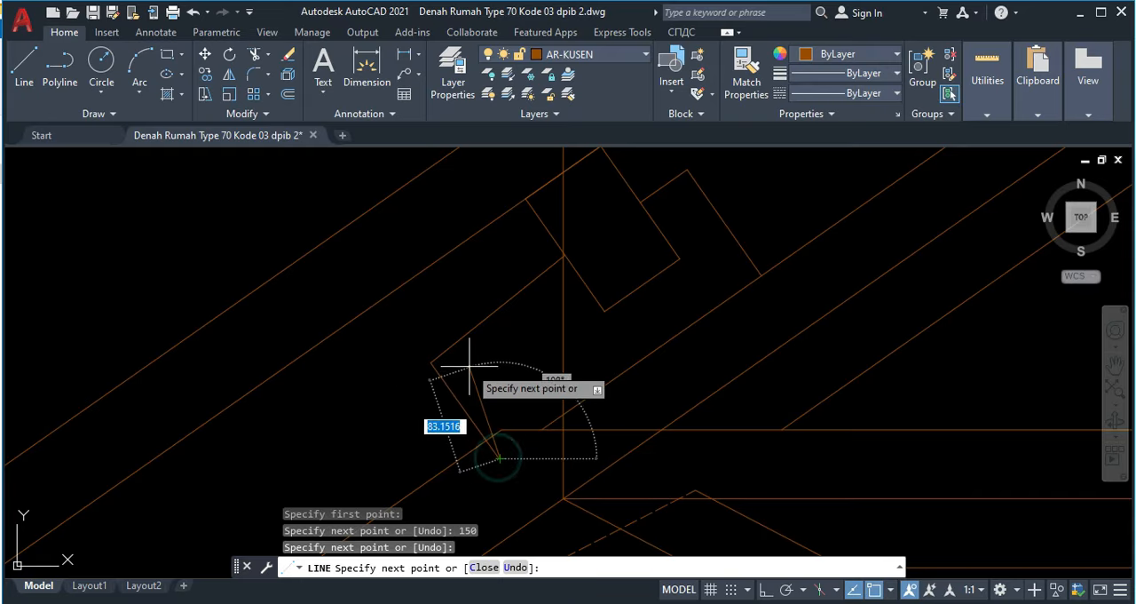
key("Escape")
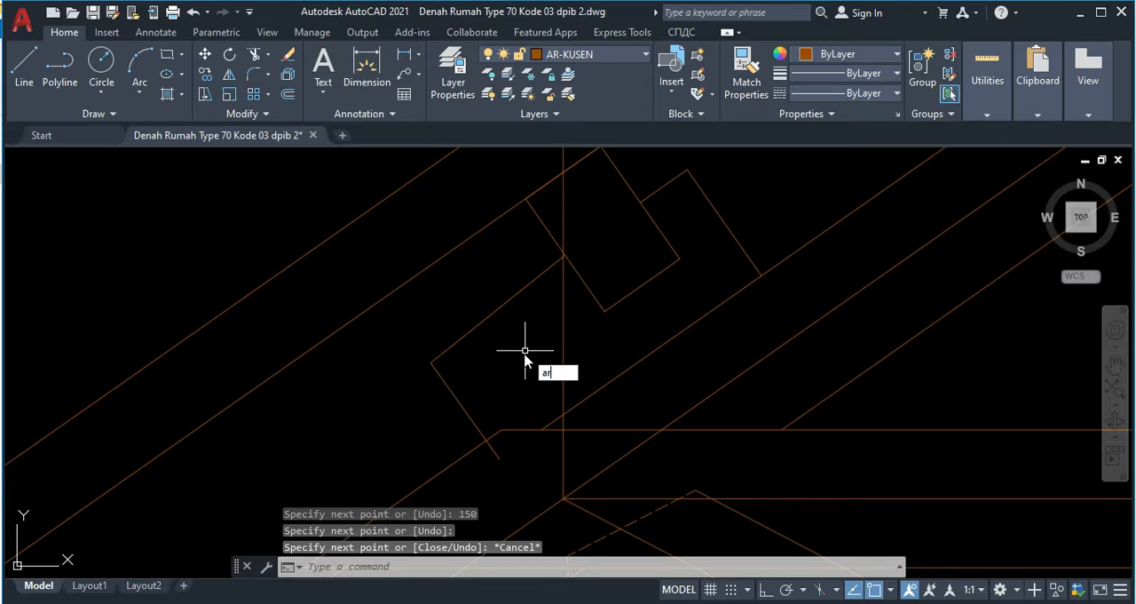
Step: Draw a three-point arc from the purlin's downslope side midpoint through the short segment's midpoint, ending just beyond it
type("arc")
key("Return")
left_click(563, 257)
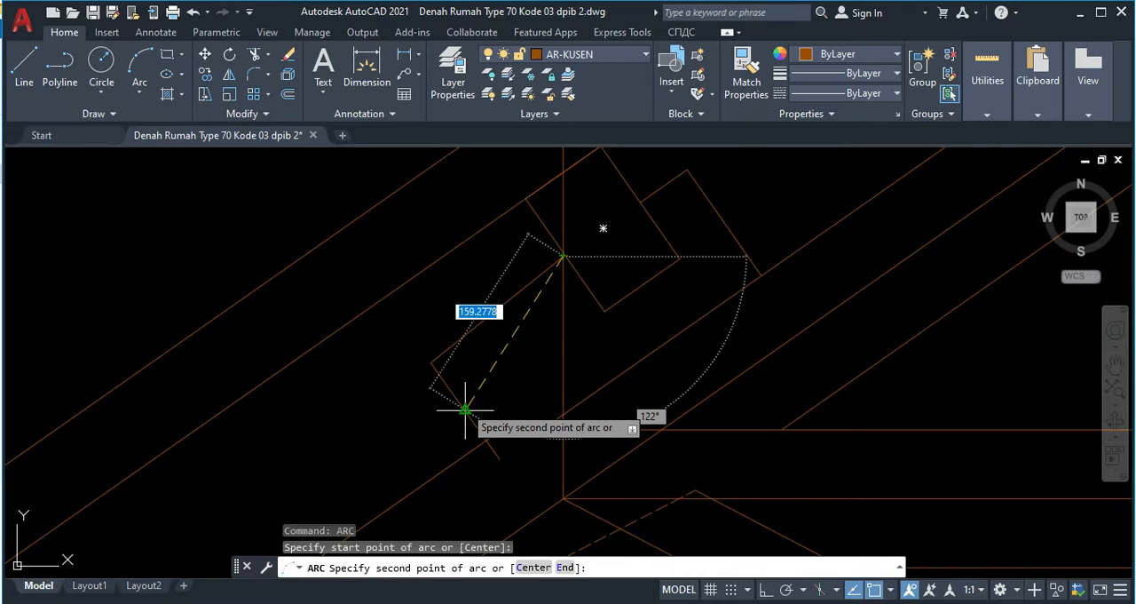
left_click(465, 410)
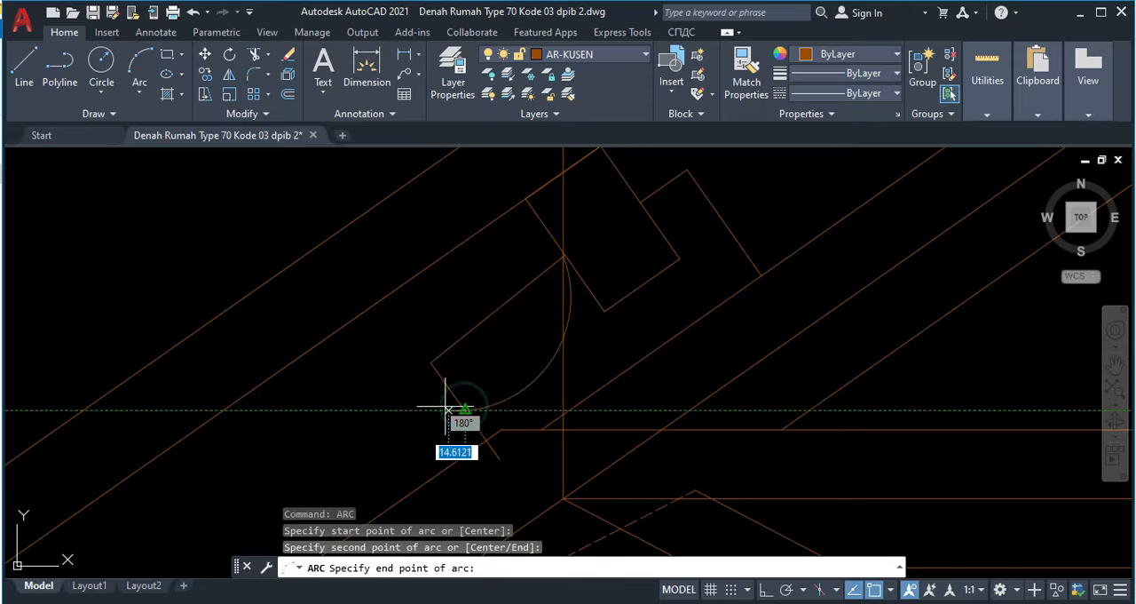
left_click(418, 447)
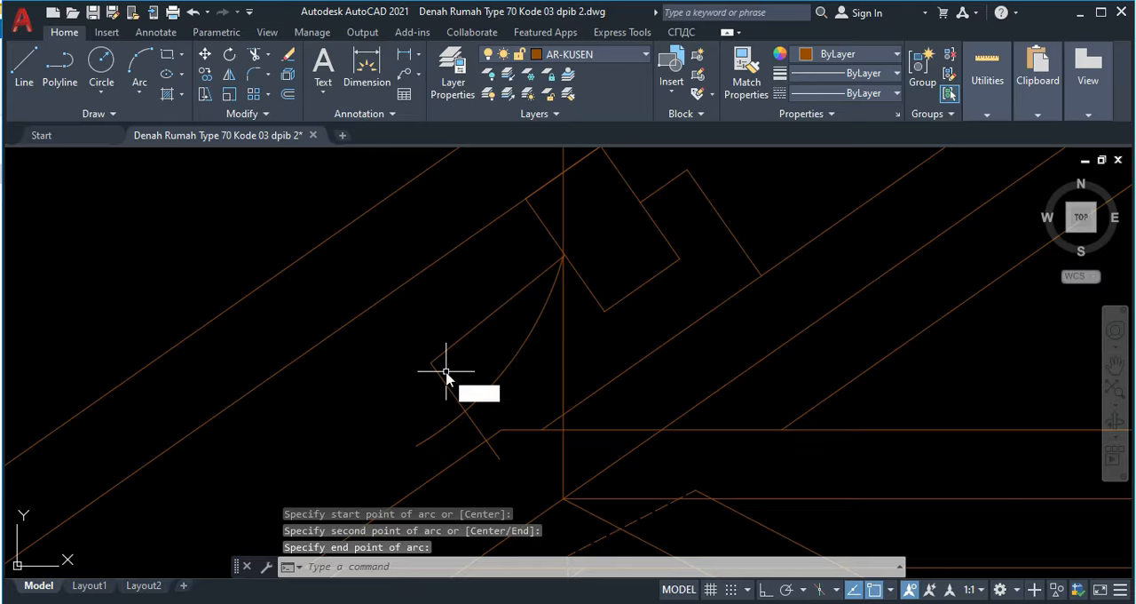
Step: Trim the arc's tail beyond the short segment, the segment's upper half and the 150-unit guide line
type("tr")
key("Return")
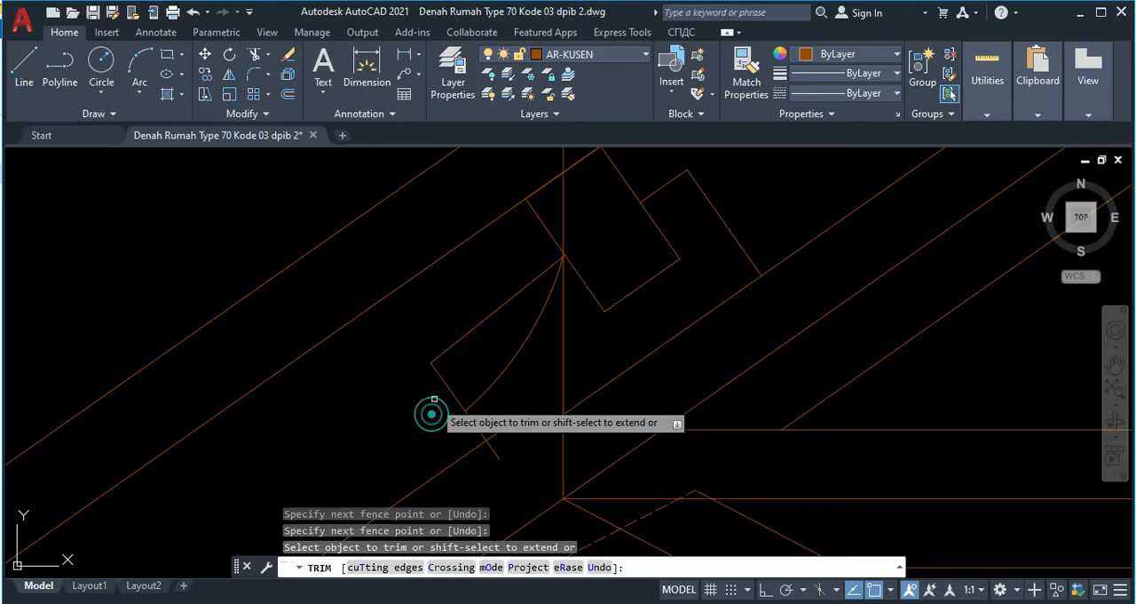
left_click_drag(468, 335, 467, 309)
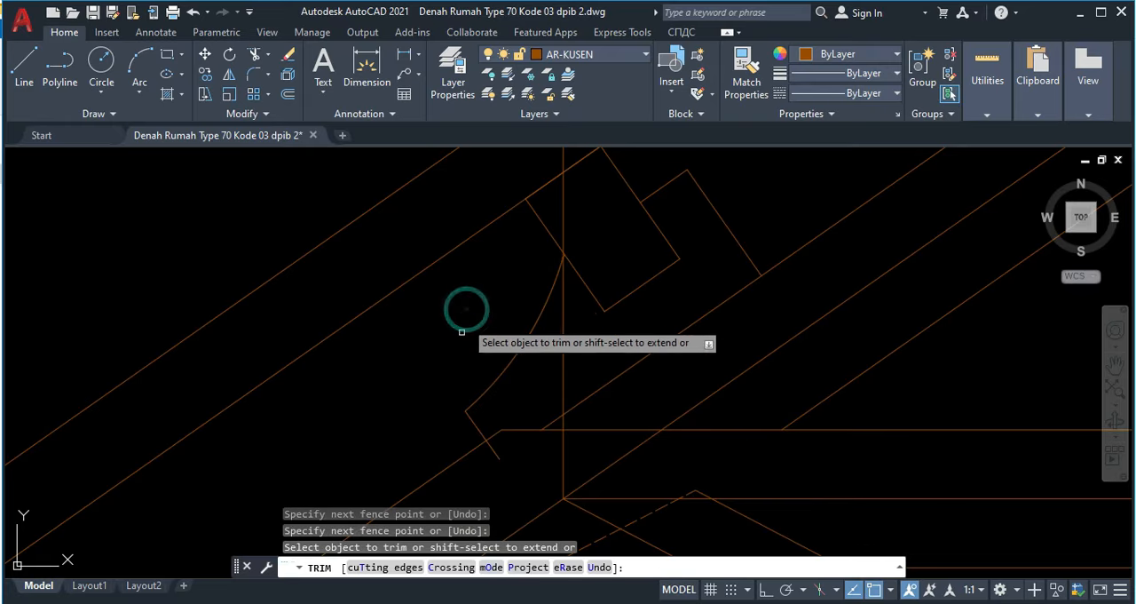
Step: End the trimming and delete the vertical guide line running through the rotated purlin
key("Escape")
scroll(343, 542, "down", 2)
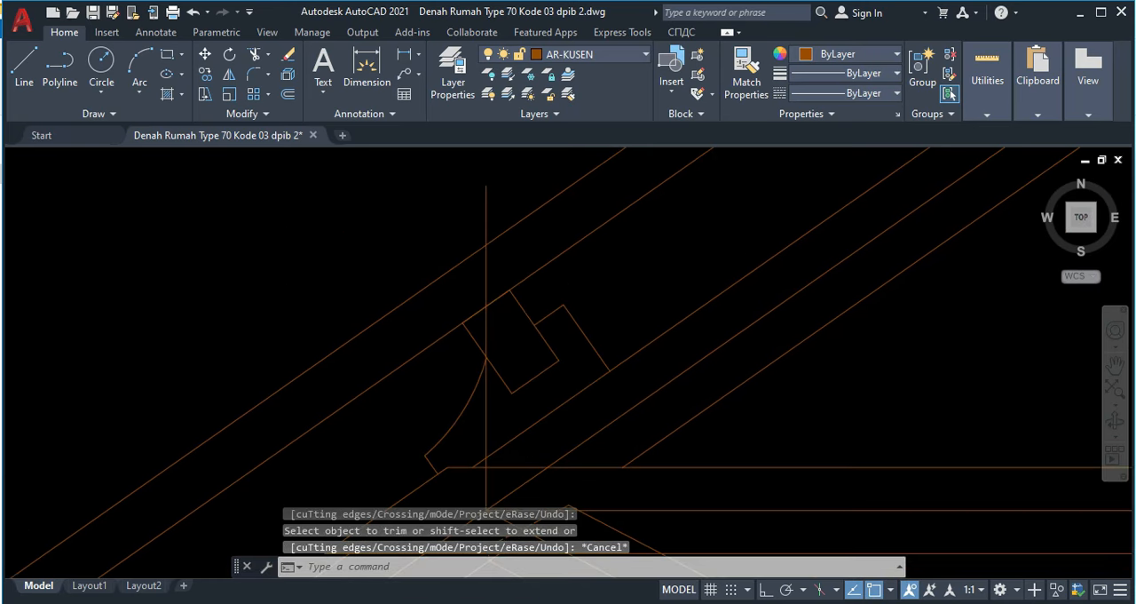
left_click(485, 323)
key("Delete")
Step: Set the linetype of the truss rafter's centerline to ACAD_ISO03W100
scroll(520, 359, "down", 3)
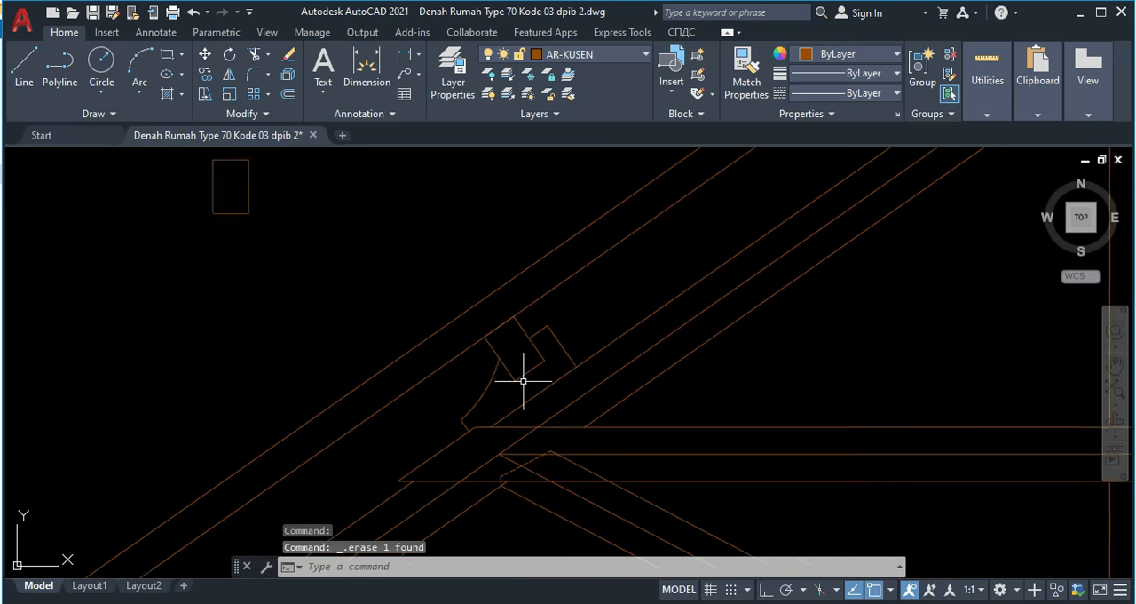
scroll(482, 338, "down", 3)
scroll(480, 315, "up", 3)
left_click(484, 312)
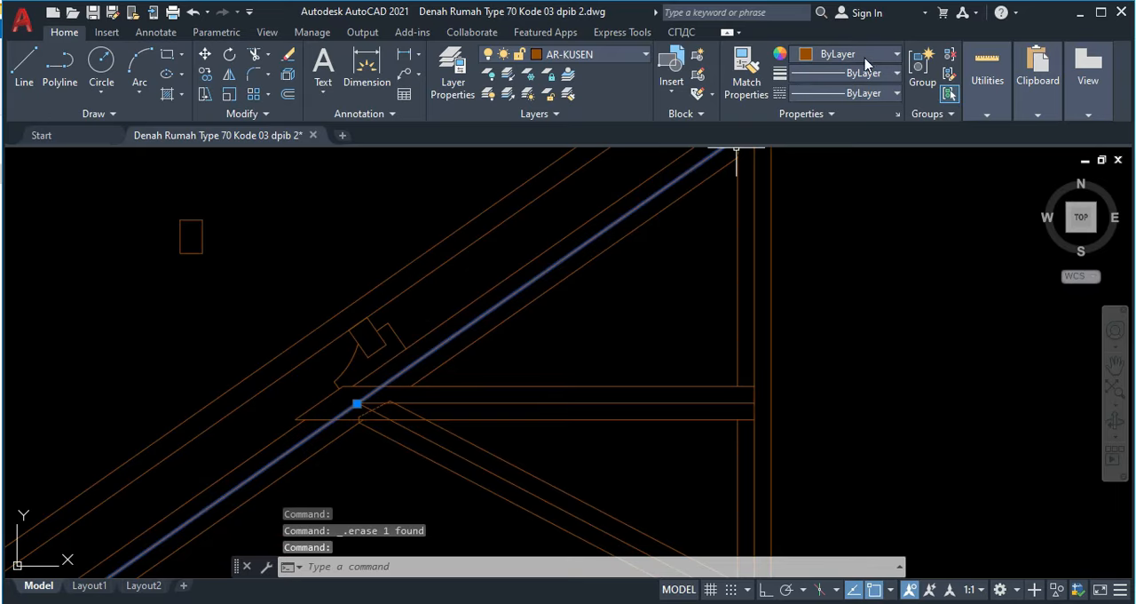
left_click(820, 93)
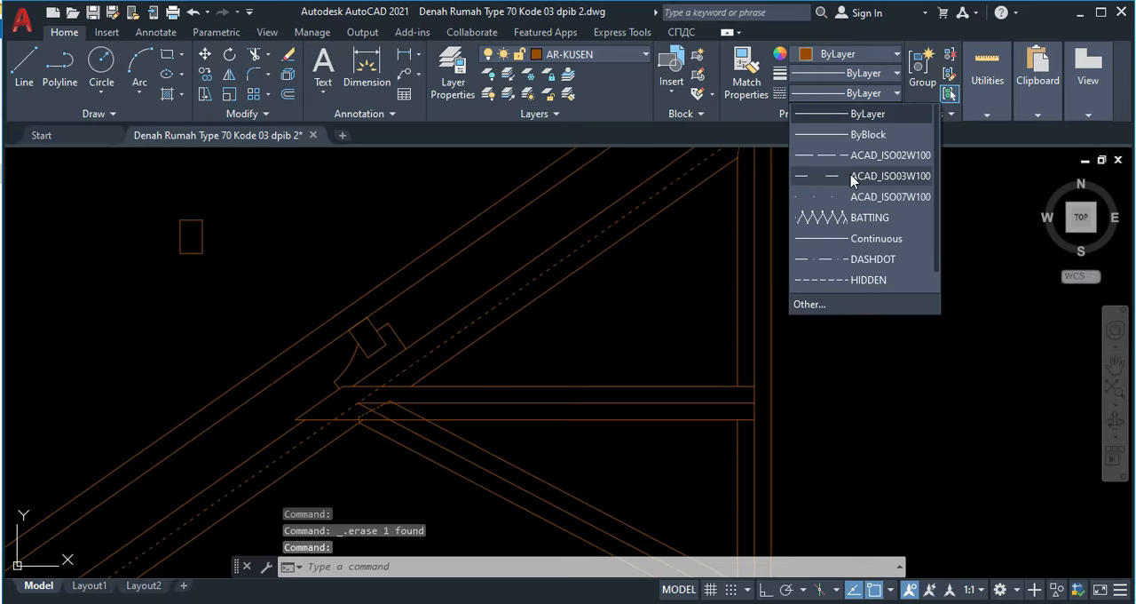
left_click(852, 177)
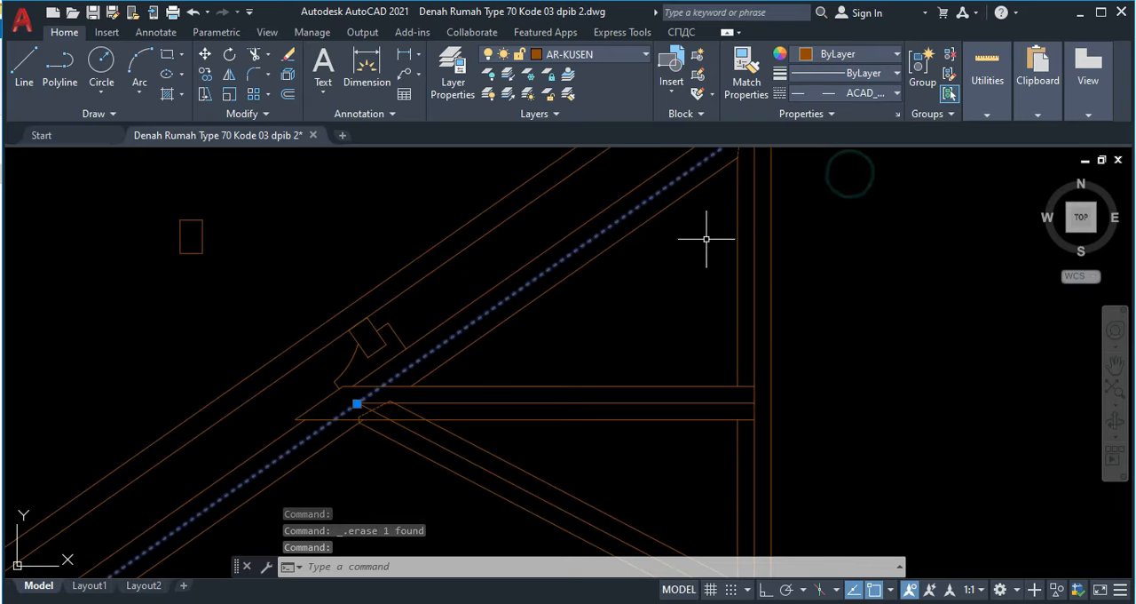
key("Escape")
Step: Match the rafter centerline's properties onto the centerlines of the horizontal tie, diagonal brace, vertical post and bottom beam
type("ma")
key("Return")
left_click(564, 272)
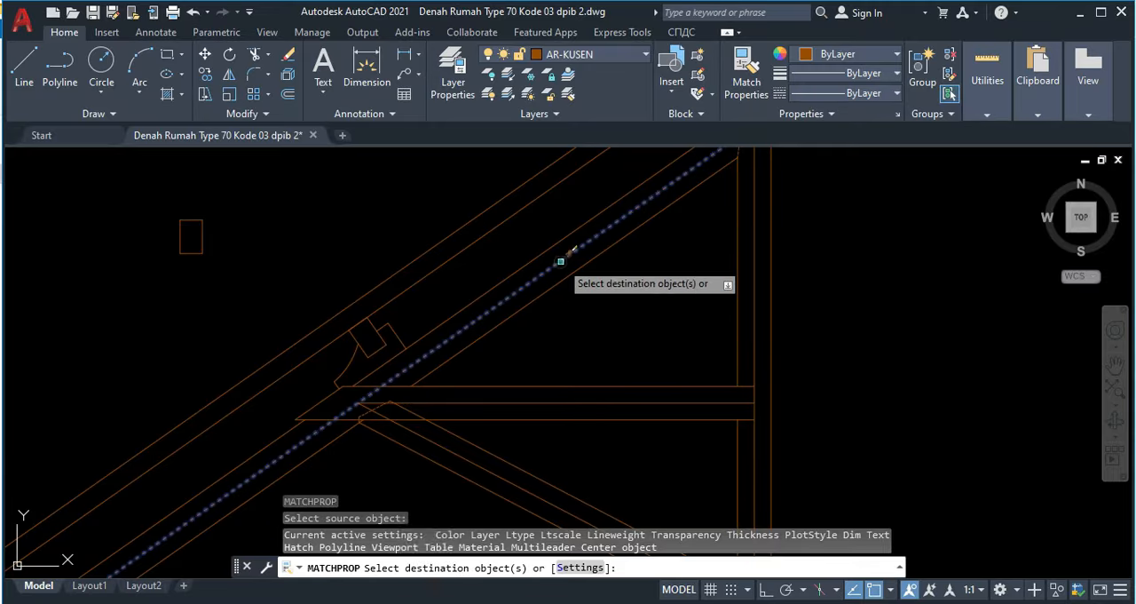
left_click(537, 401)
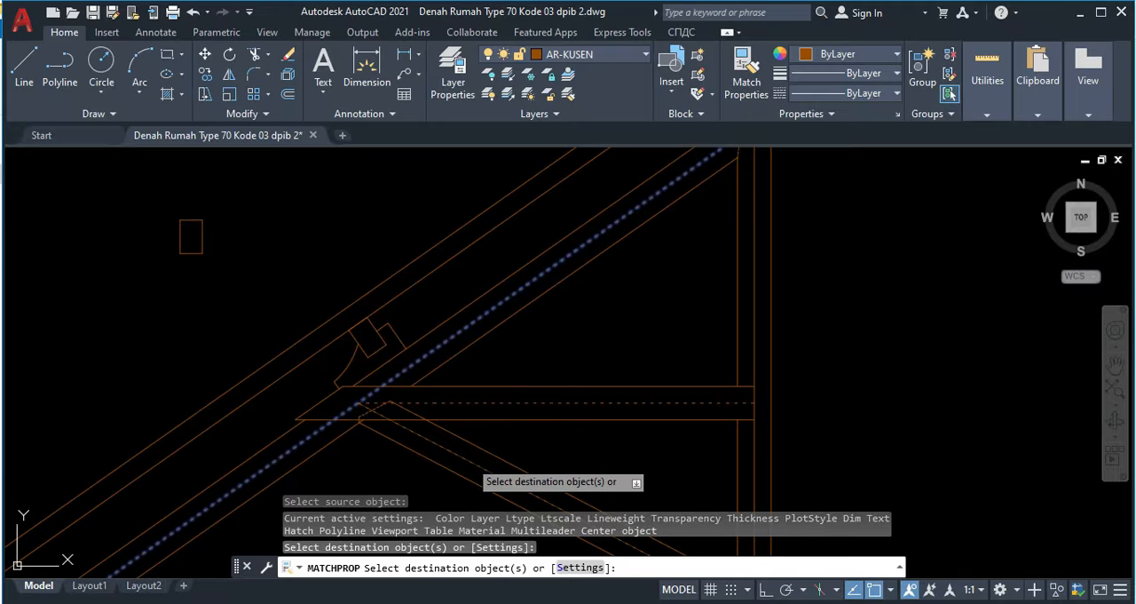
left_click(469, 459)
left_click(756, 303)
scroll(728, 324, "down", 5)
scroll(660, 312, "up", 4)
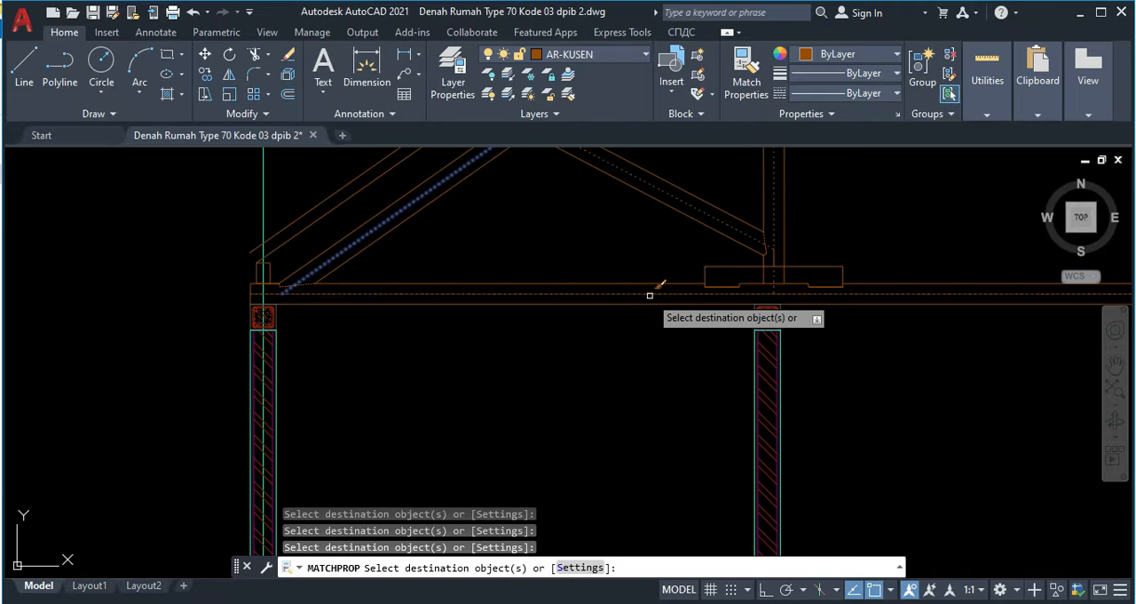
scroll(650, 295, "down", 5)
key("Escape")
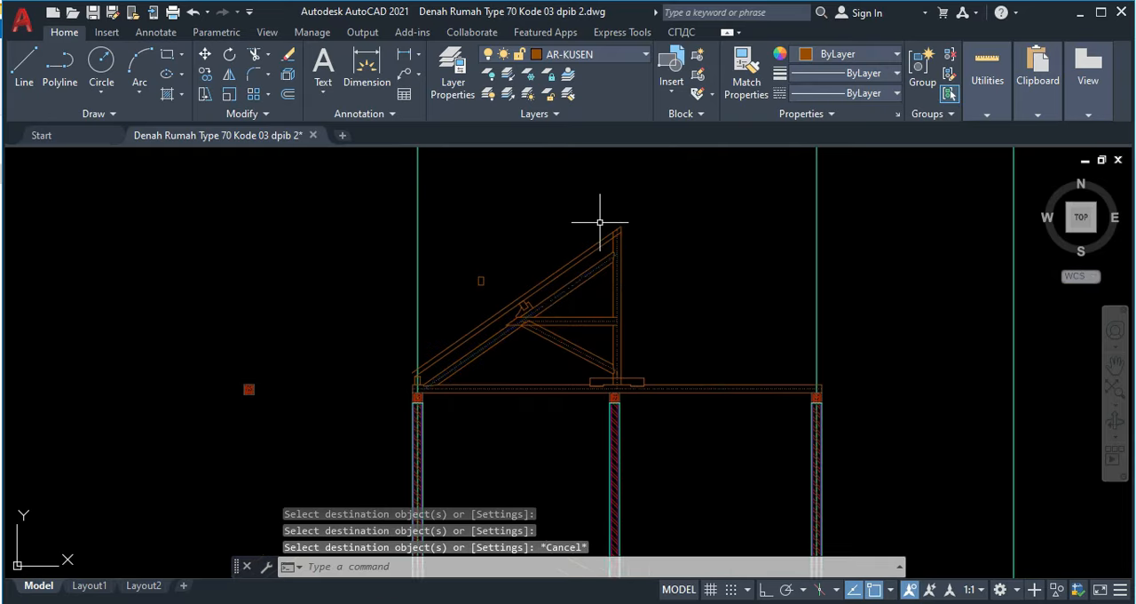
Step: Draw a rectangle 20 wide and 200 high above the loose purlin rectangle beside the truss
scroll(598, 223, "up", 4)
scroll(296, 297, "up", 4)
scroll(392, 313, "down", 4)
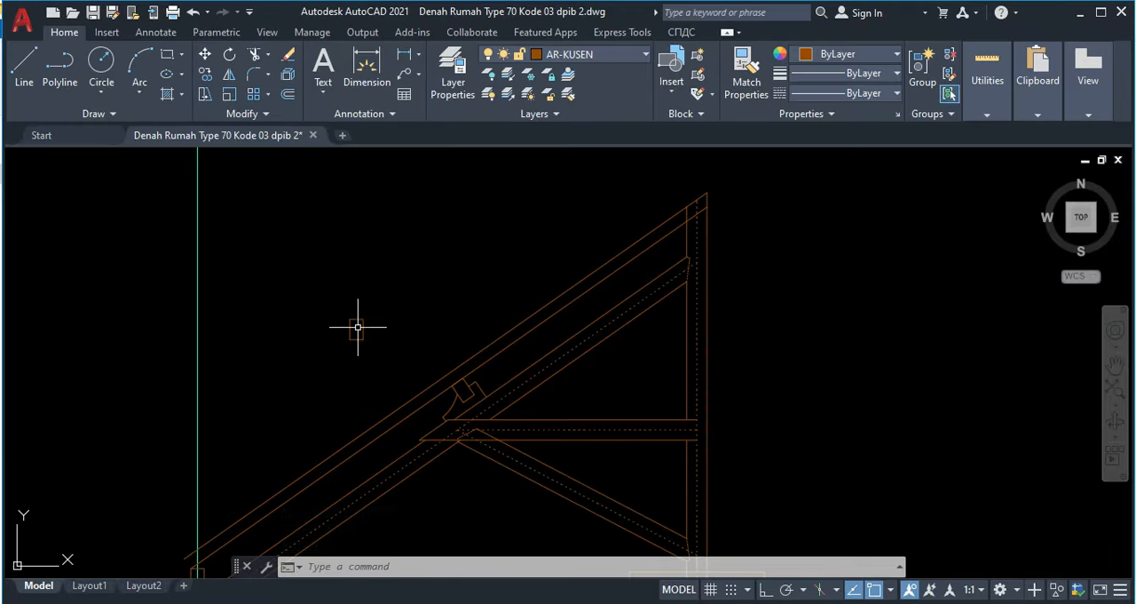
scroll(365, 323, "up", 4)
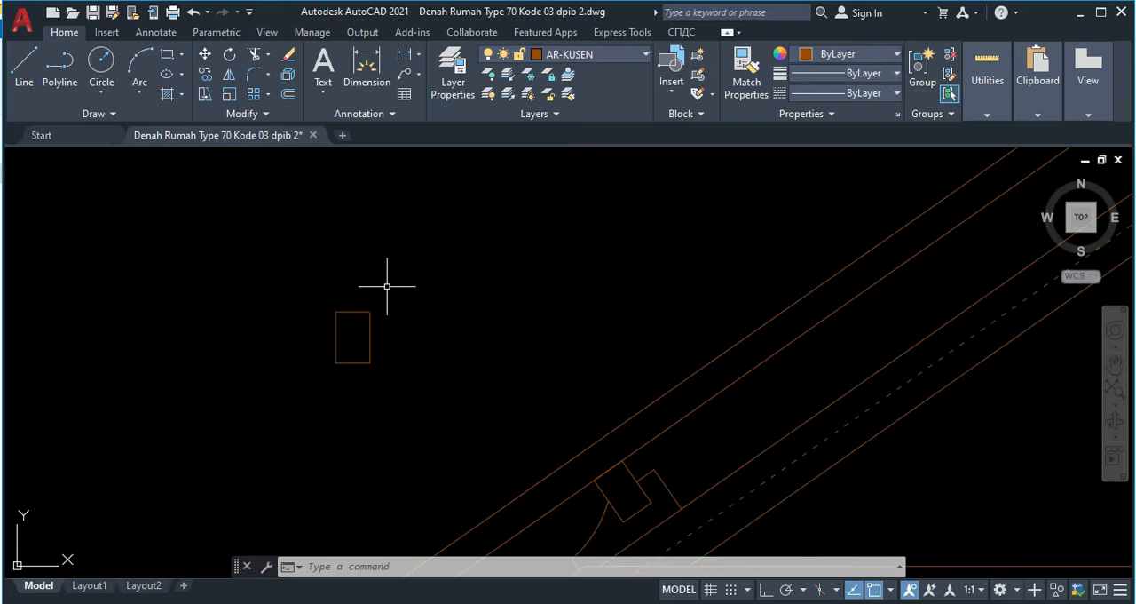
type("c")
key("Return")
left_click(405, 223)
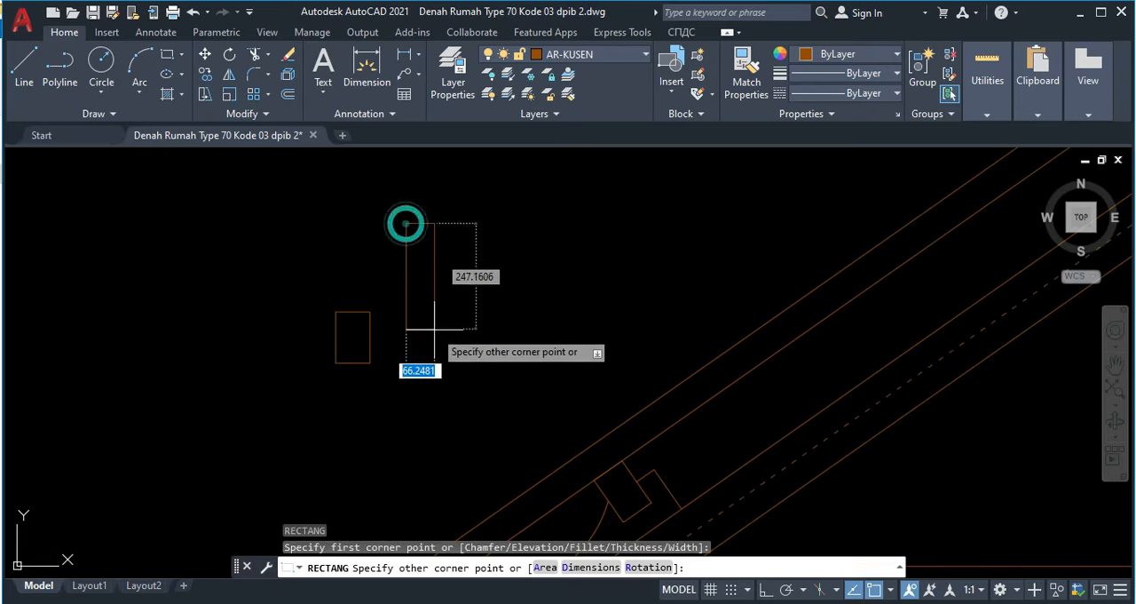
type("20")
key("Tab")
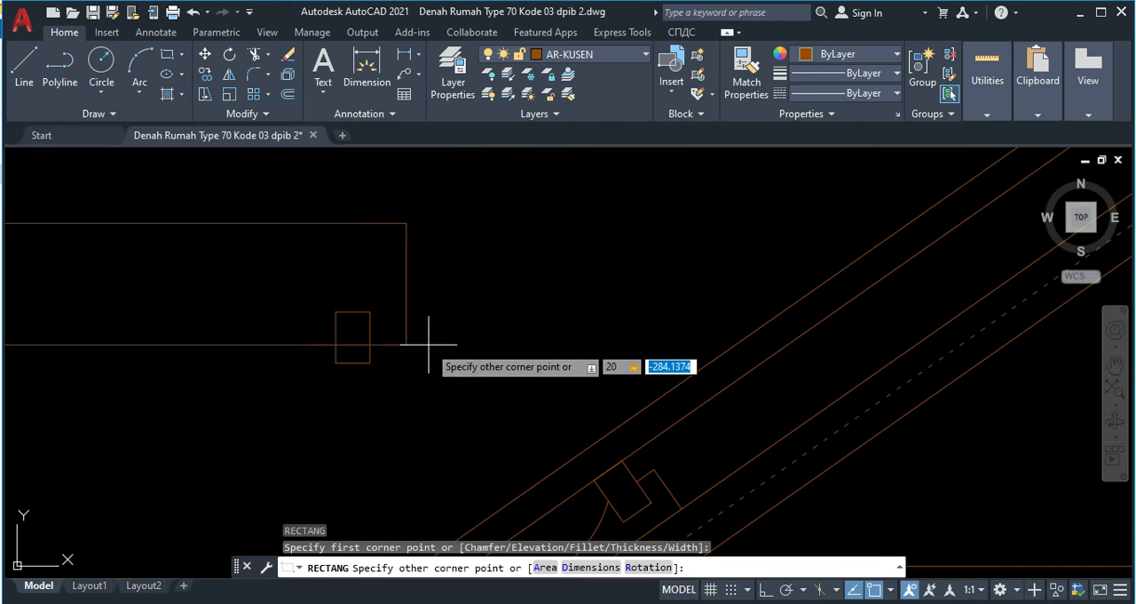
type("200")
key("Return")
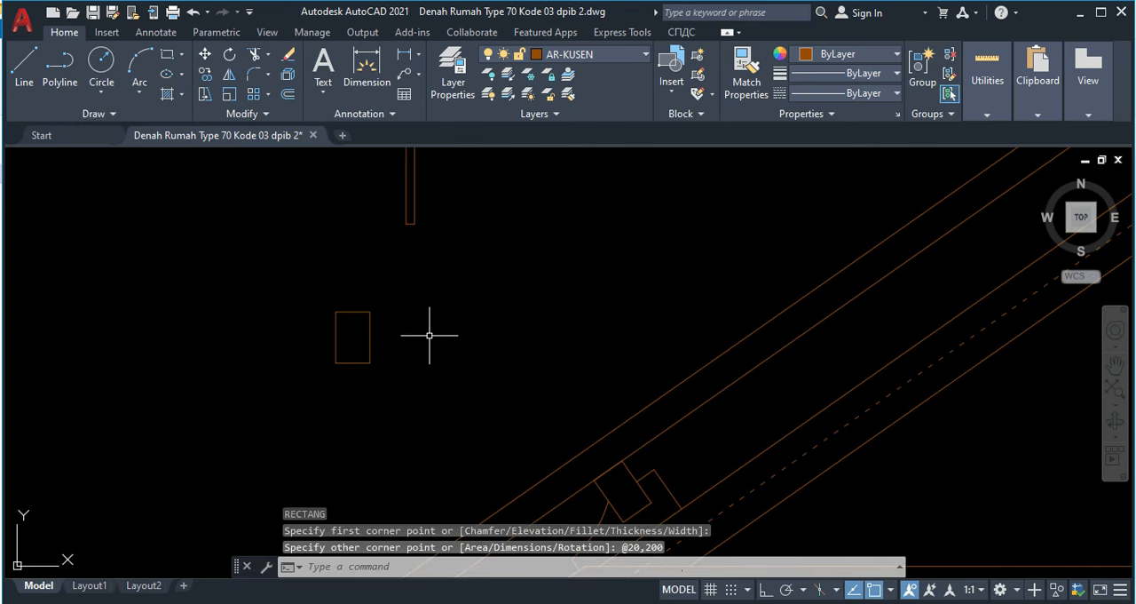
Step: Move the 20 by 200 board so its lower edge midpoint sits on the loose purlin rectangle's upper edge midpoint
left_click(398, 210)
type("m")
key("Return")
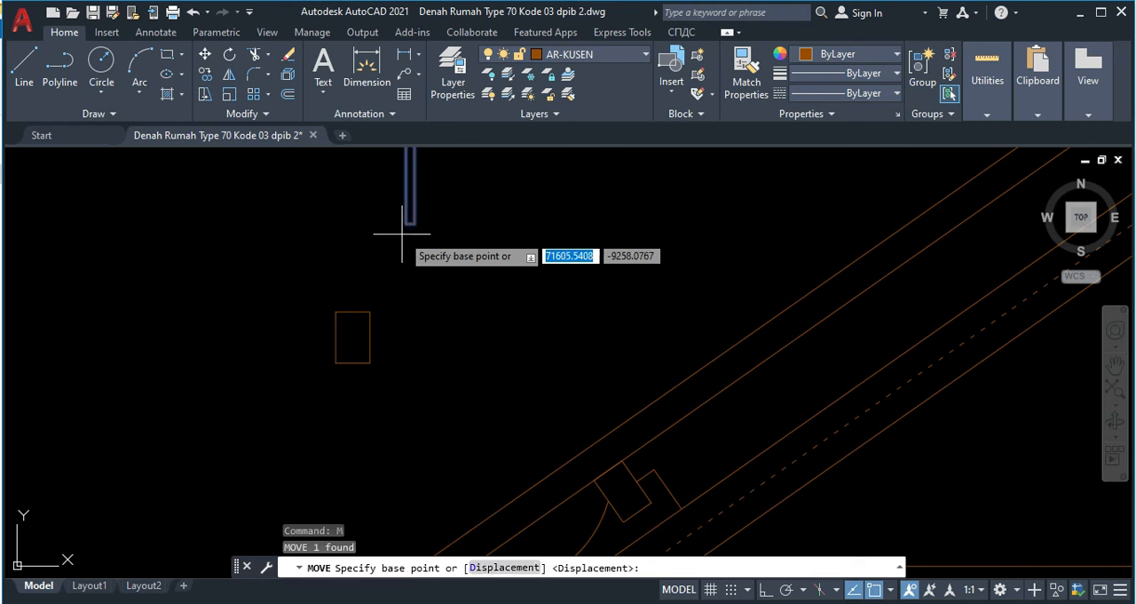
scroll(406, 221, "up", 2)
left_click(409, 220)
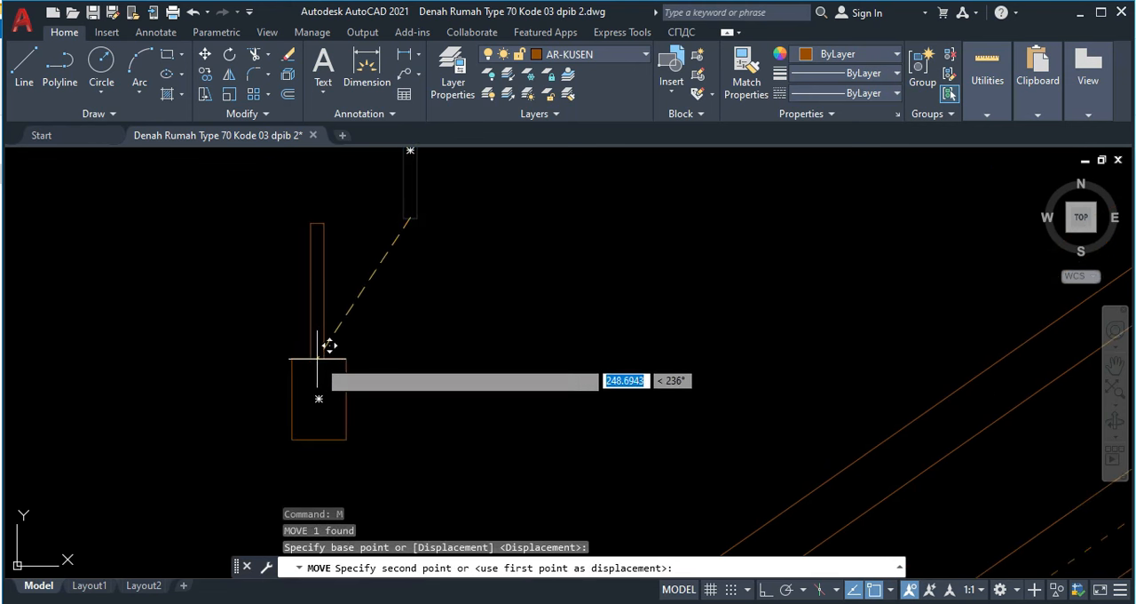
left_click(318, 358)
Step: Move the purlin and board together by their shared midpoint to where the post's centerline crosses the upper rafter's lower edge
left_click(386, 388)
left_click(261, 351)
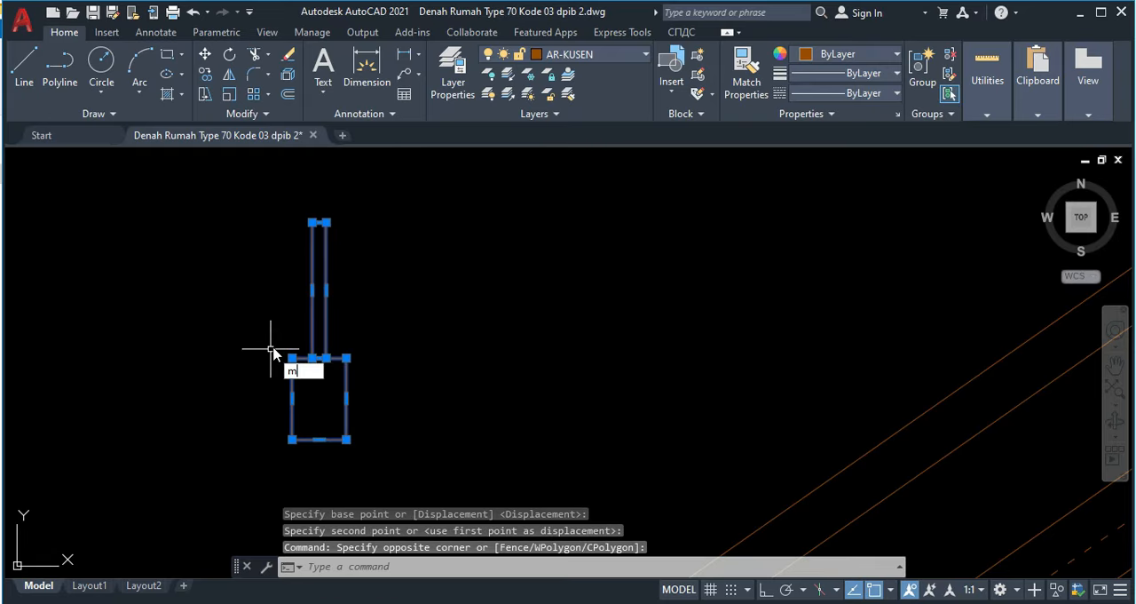
type("m")
key("Return")
left_click(319, 358)
scroll(310, 322, "down", 3)
scroll(508, 280, "up", 3)
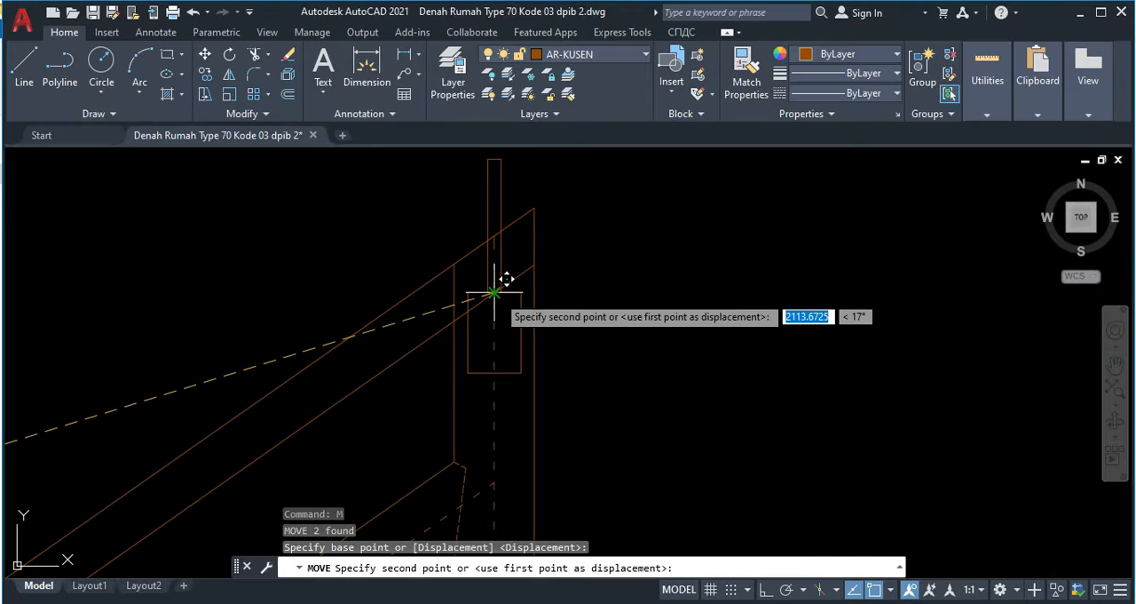
left_click(497, 295)
Step: Move the ridge purlin and board straight down until the purlin's upper-left corner meets the upper rafter's lower edge
scroll(487, 293, "up", 3)
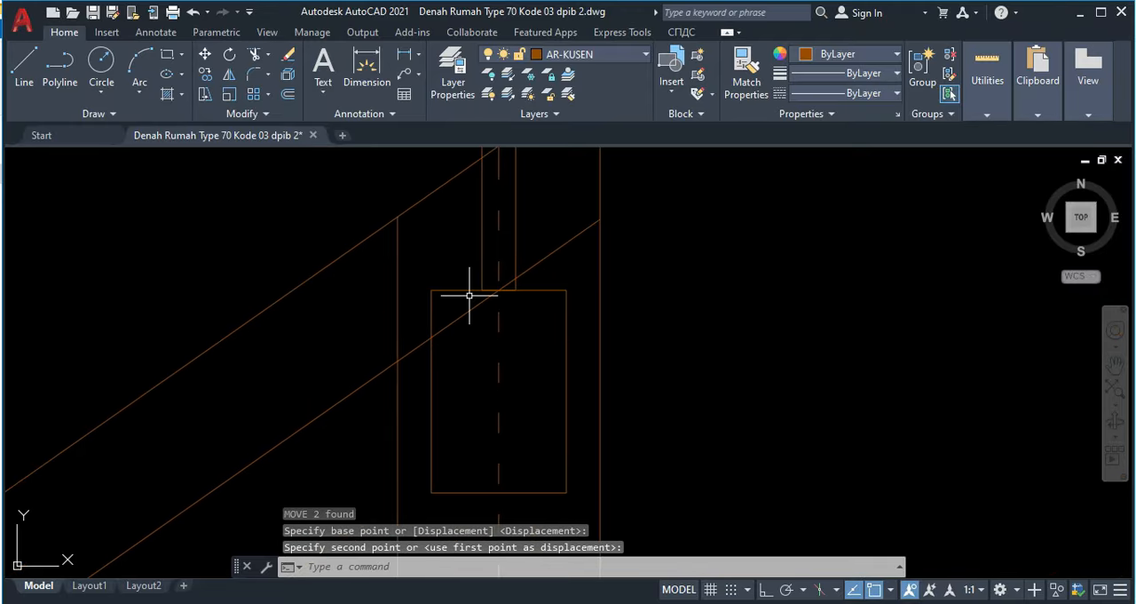
left_click(470, 296)
left_click(446, 272)
left_click(481, 267)
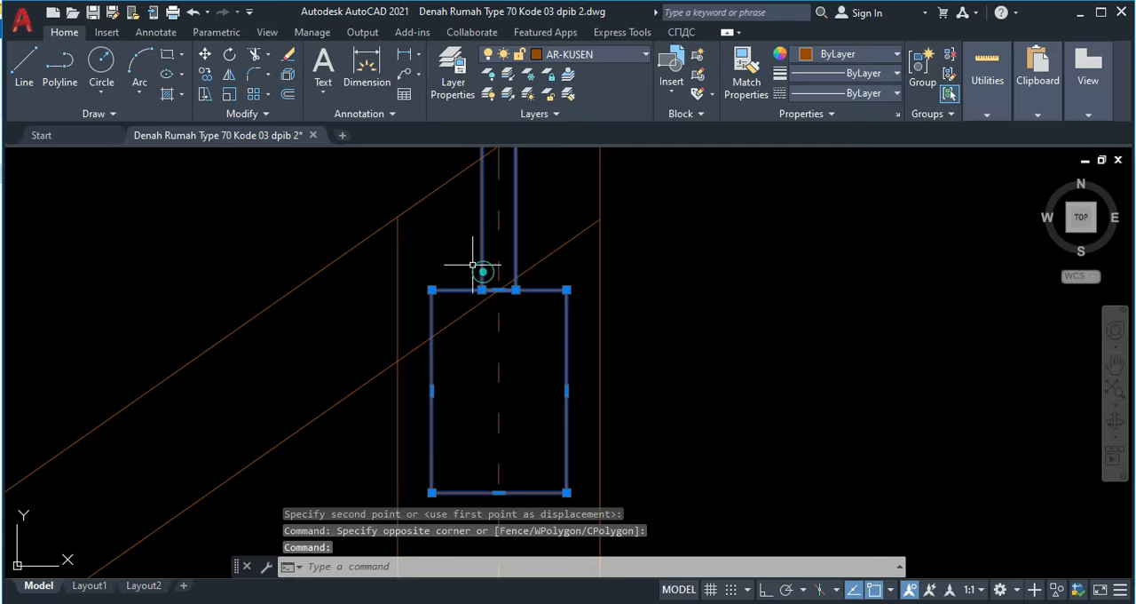
key("Return")
left_click(432, 290)
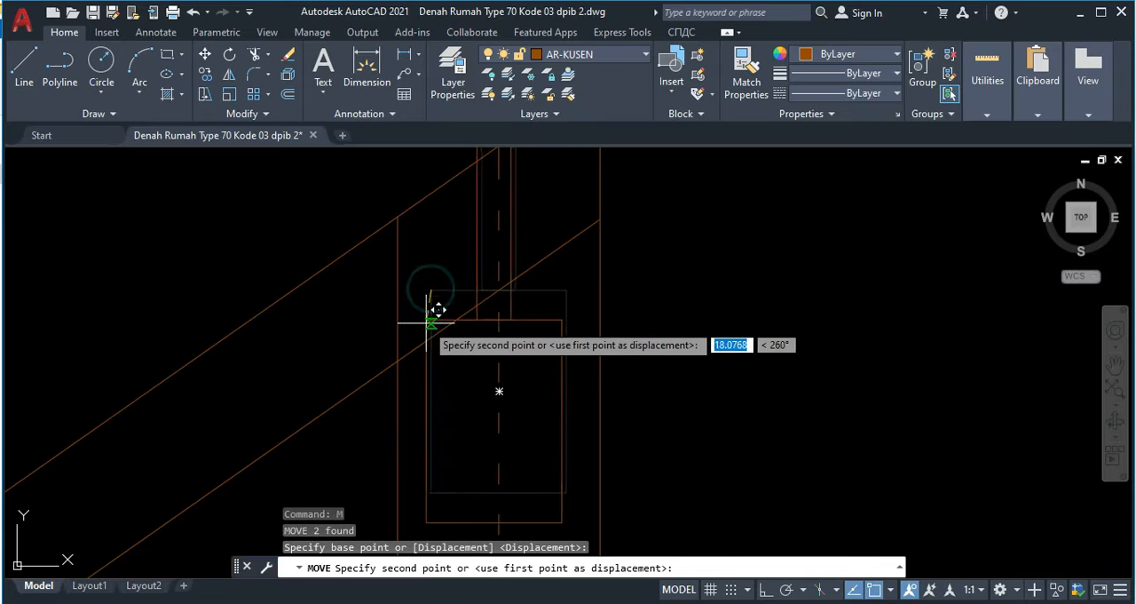
left_click(431, 336)
scroll(493, 253, "down", 4)
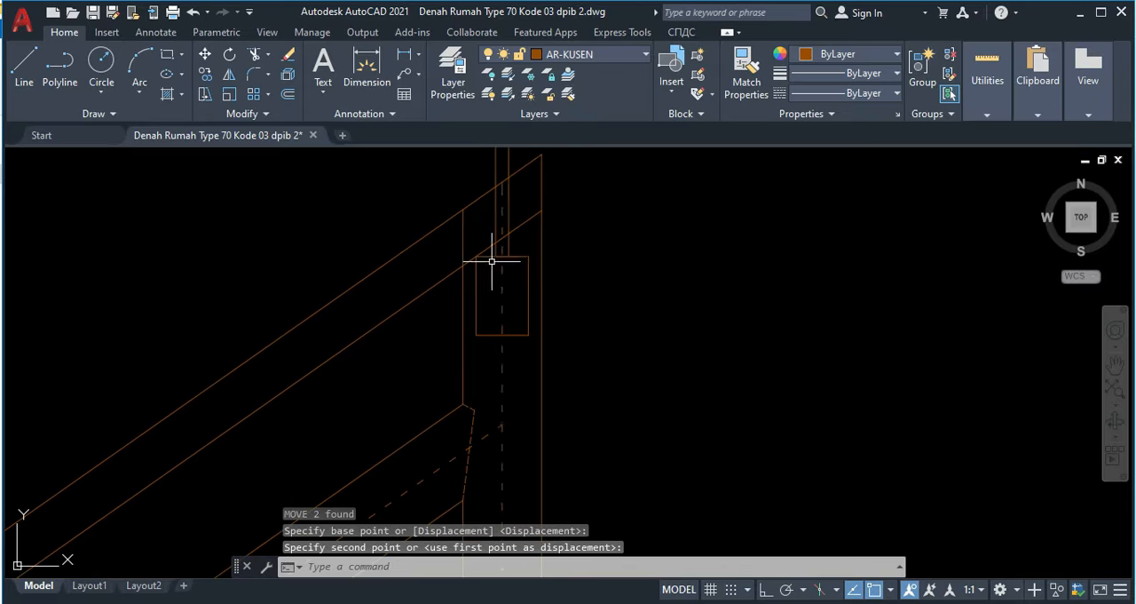
Step: Trim the post's left edge above the upper rafter's lower edge and both rafter edges back to the ridge board's left side
middle_click_drag(496, 241, 483, 302)
type("tr")
key("Return")
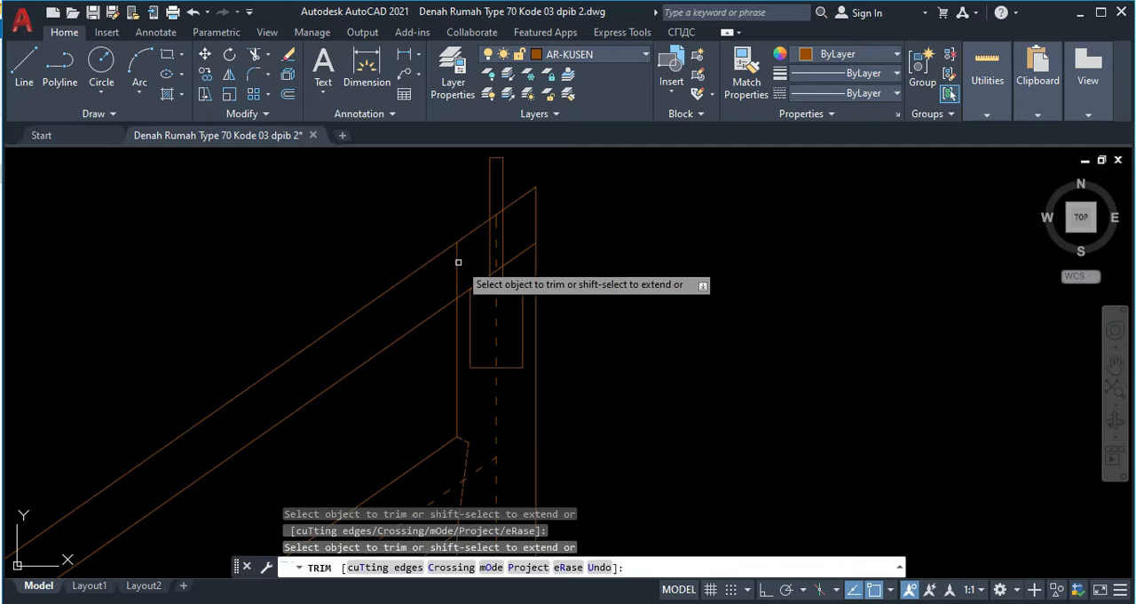
left_click(456, 257)
scroll(499, 216, "up", 4)
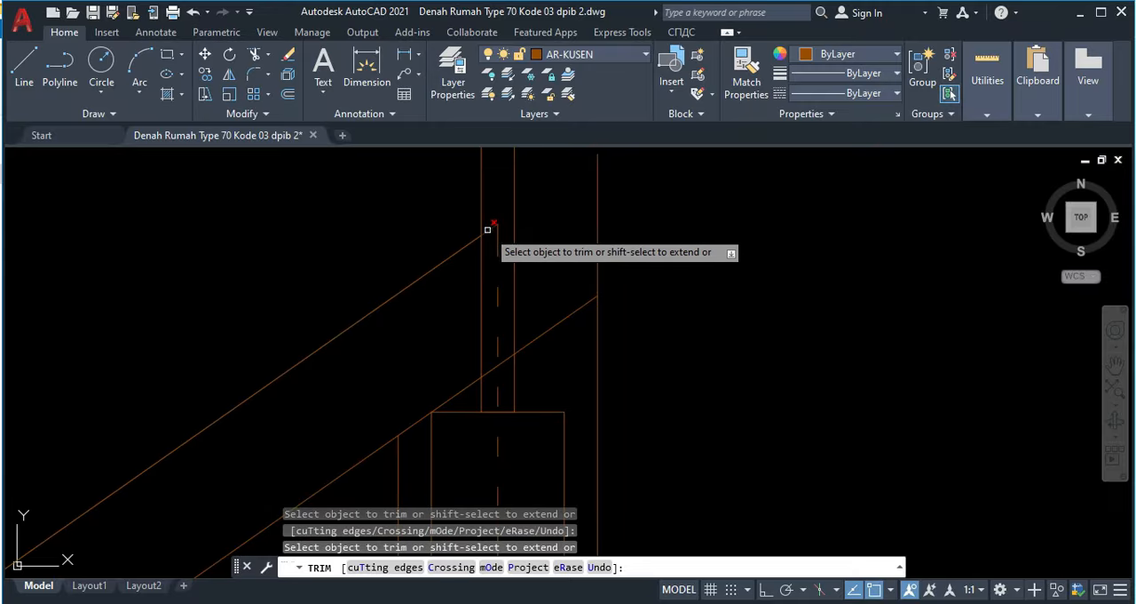
left_click(488, 229)
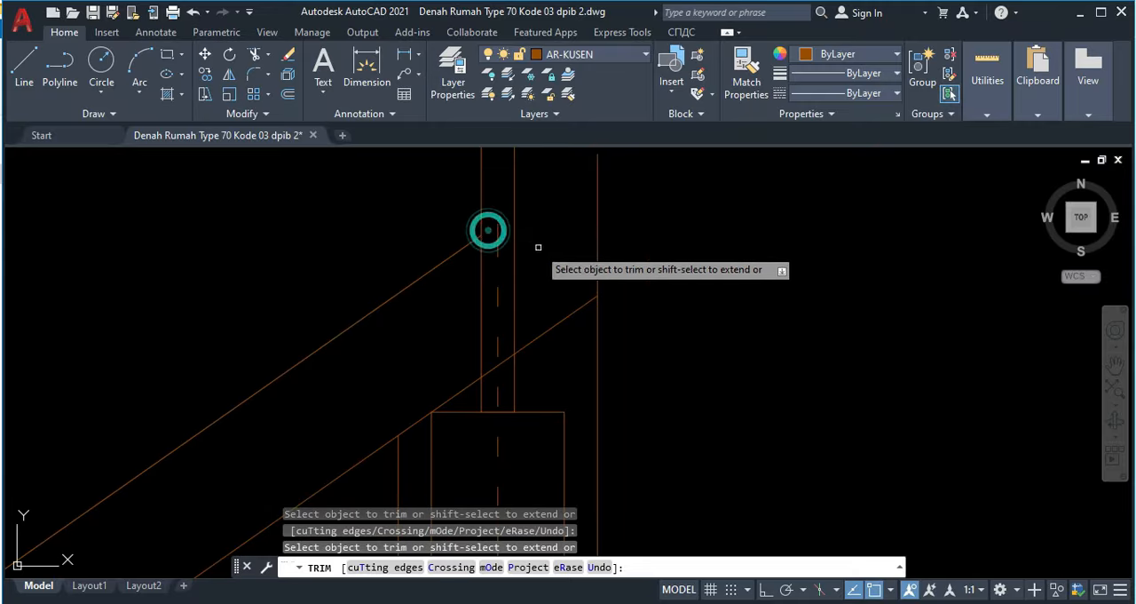
left_click(488, 372)
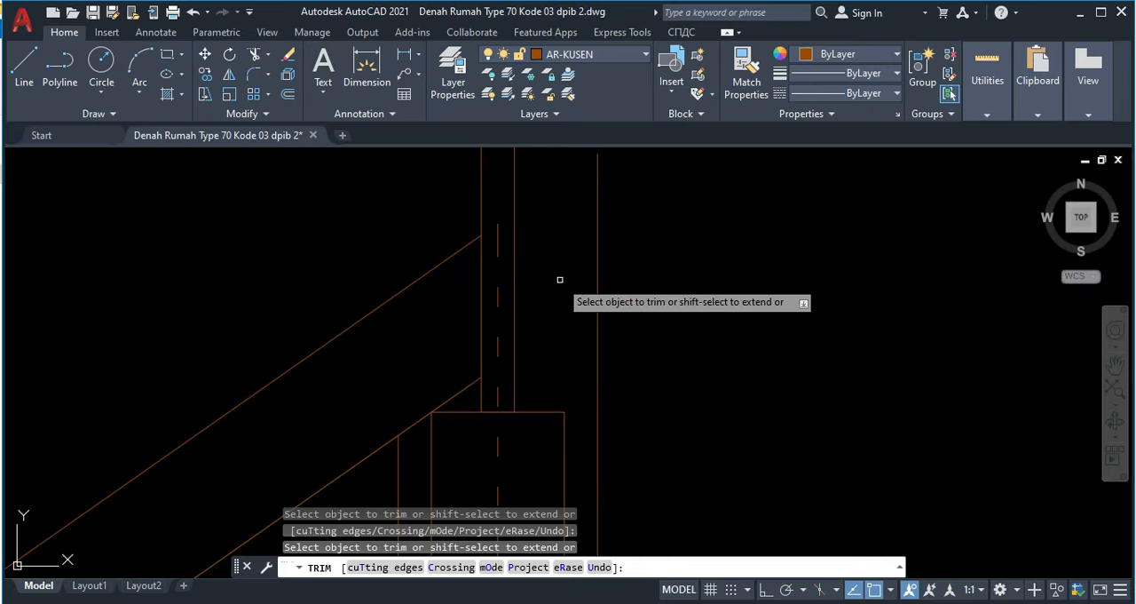
key("Escape")
Step: Draw 20-unit horizontal lines from the midpoints of the ridge purlin's two sides to the post's outer edges
scroll(560, 280, "down", 2)
type("LINE Specify first point:")
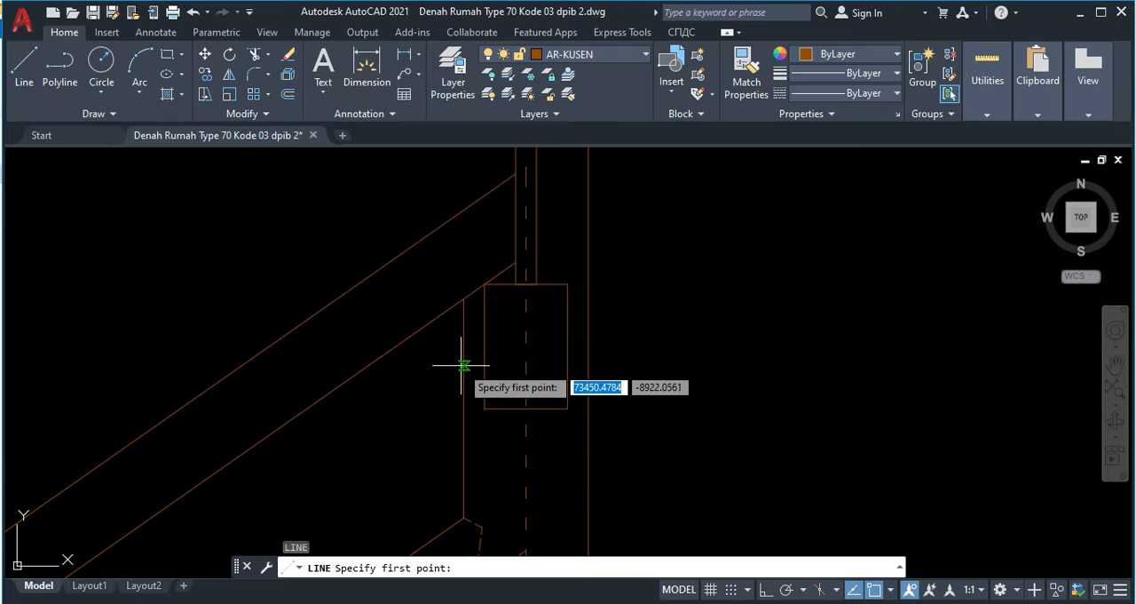
left_click(485, 346)
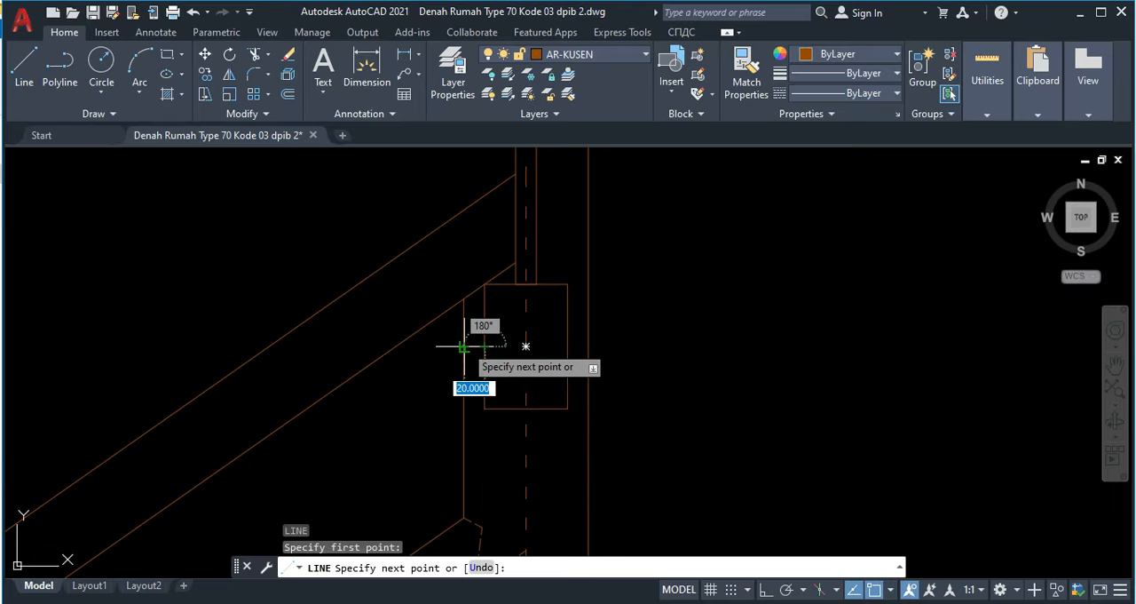
left_click(464, 346)
key("Return")
key("Return")
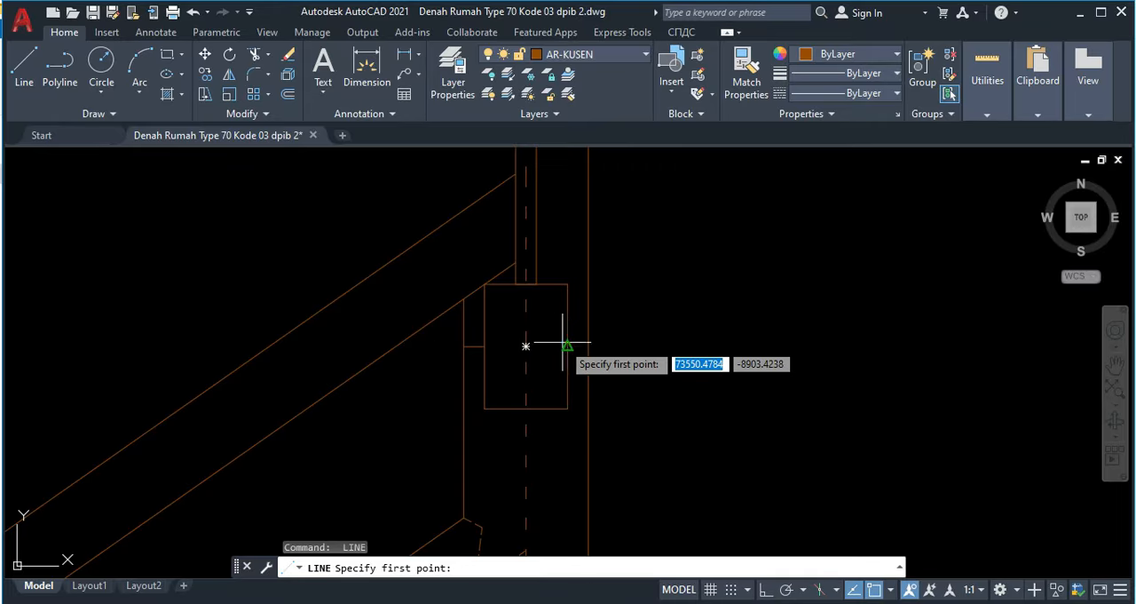
left_click(568, 346)
left_click(586, 346)
key("Escape")
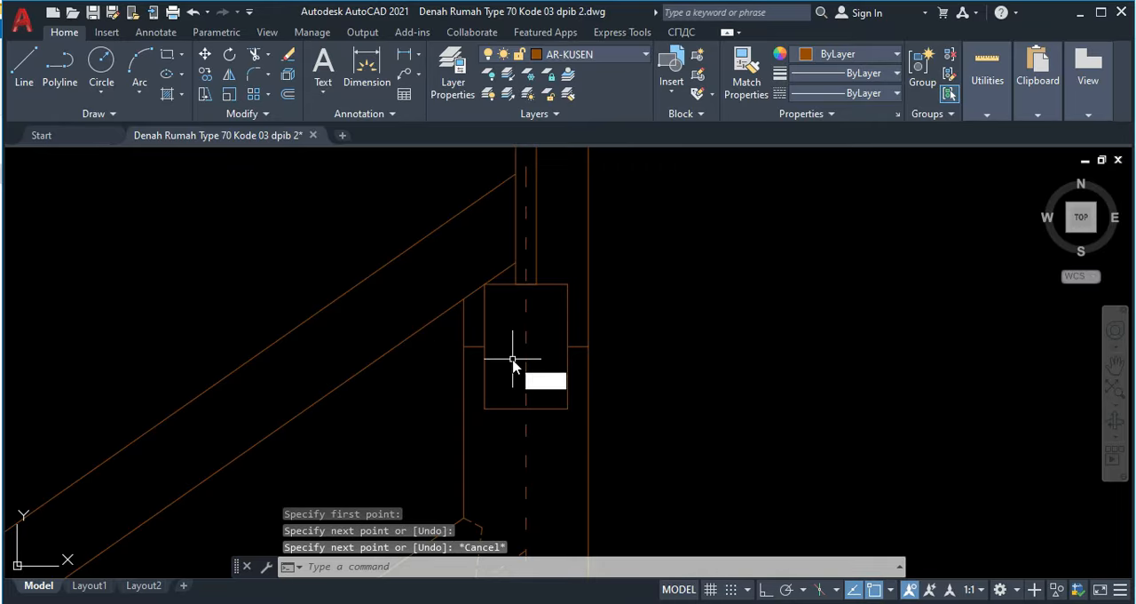
Step: Trim the post's outer edges above the short horizontal lines on both sides of the ridge purlin
key("Return")
left_click(471, 322)
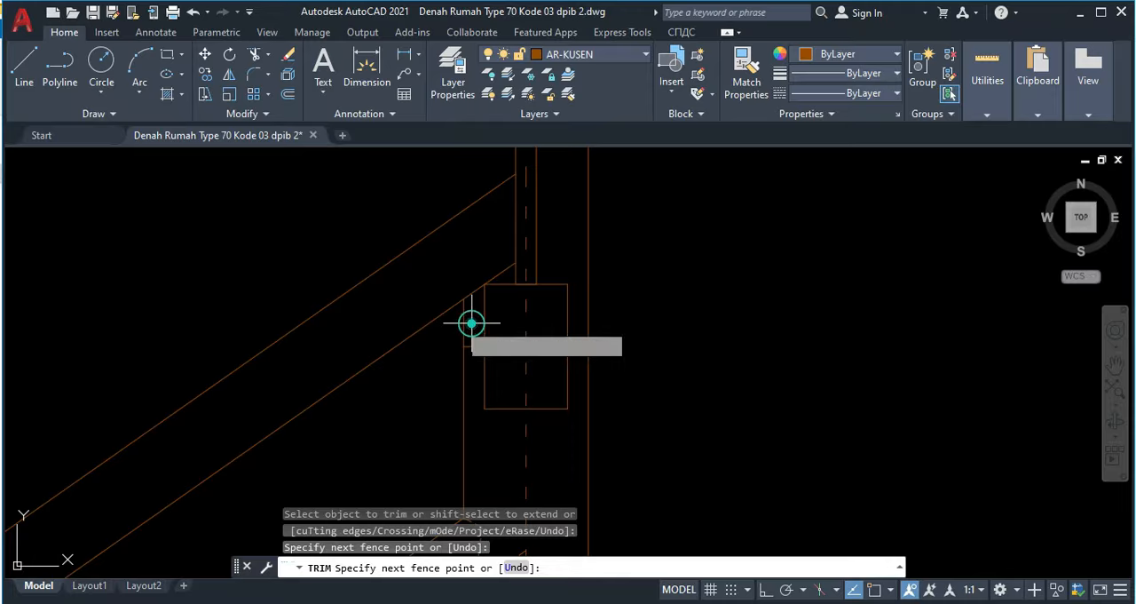
left_click(453, 323)
scroll(639, 251, "down", 5)
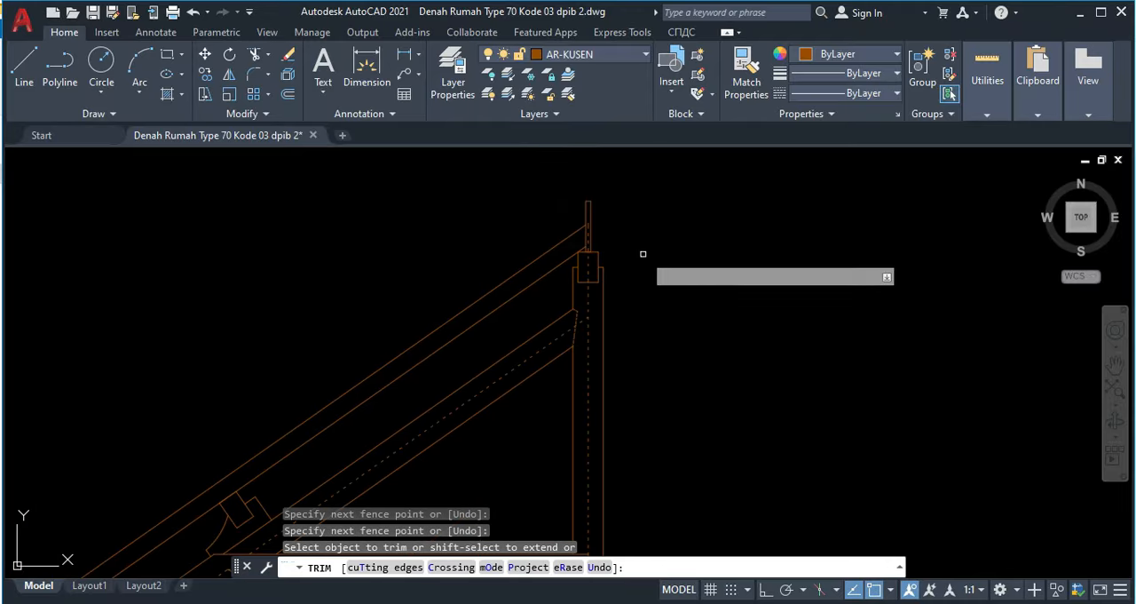
key("Escape")
middle_click_drag(639, 251, 660, 267)
scroll(647, 247, "down", 6)
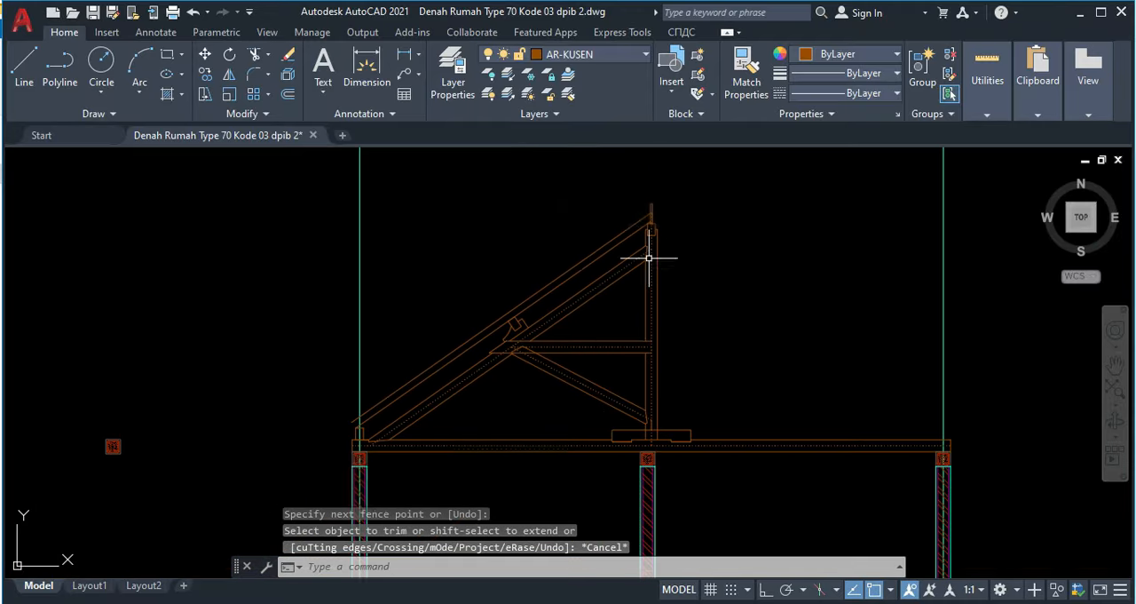
scroll(336, 440, "up", 4)
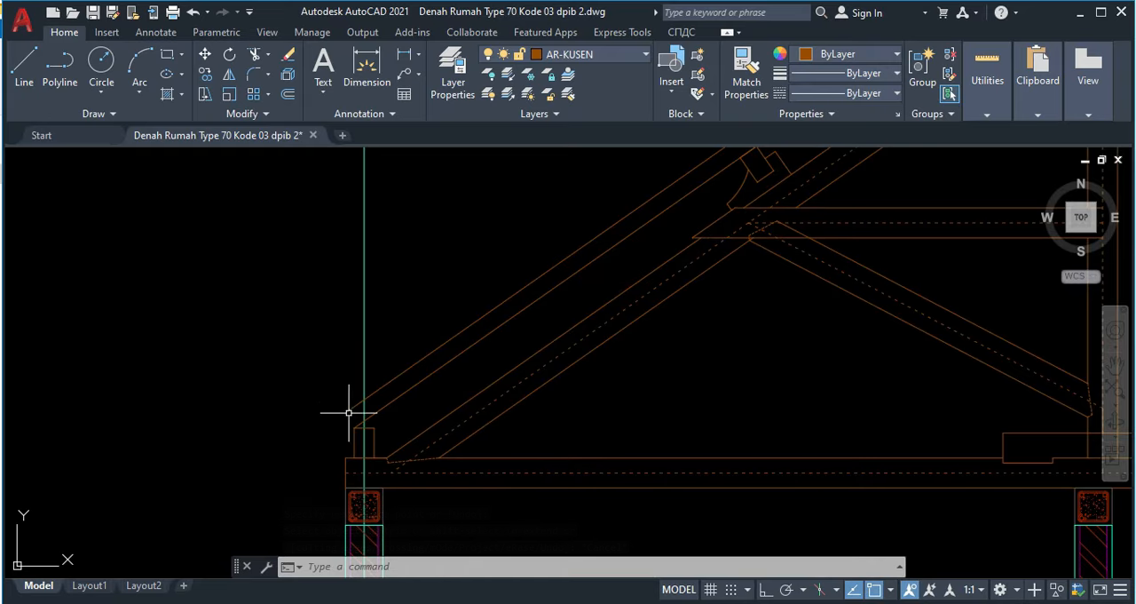
scroll(322, 414, "down", 6)
scroll(476, 294, "up", 5)
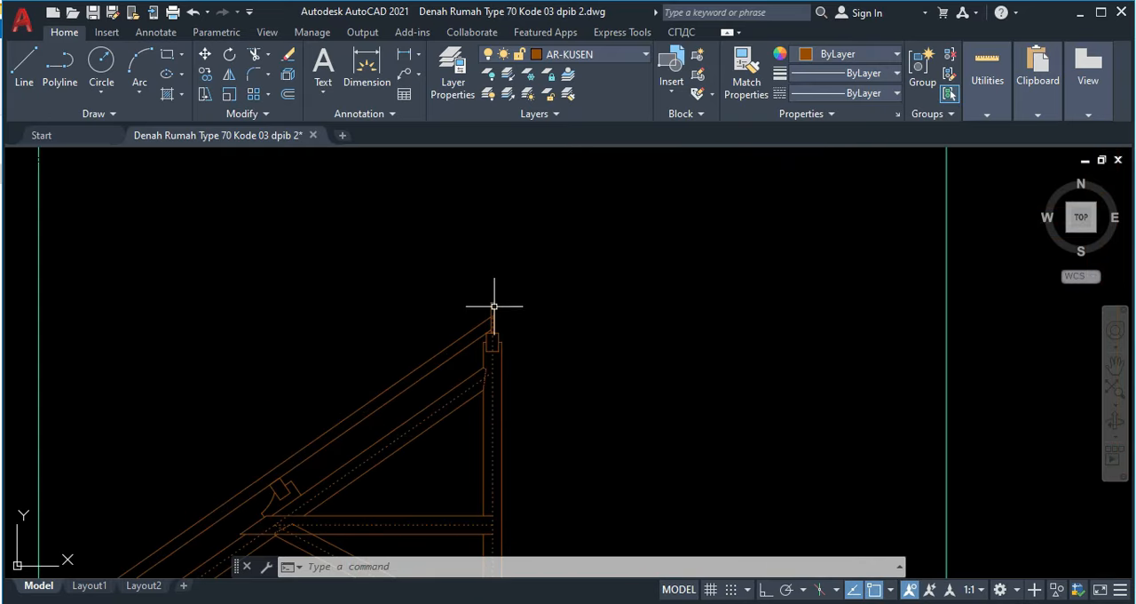
Step: Copy the ridge board into the empty space left of the ridge
left_click(481, 294)
mouse_move(481, 294)
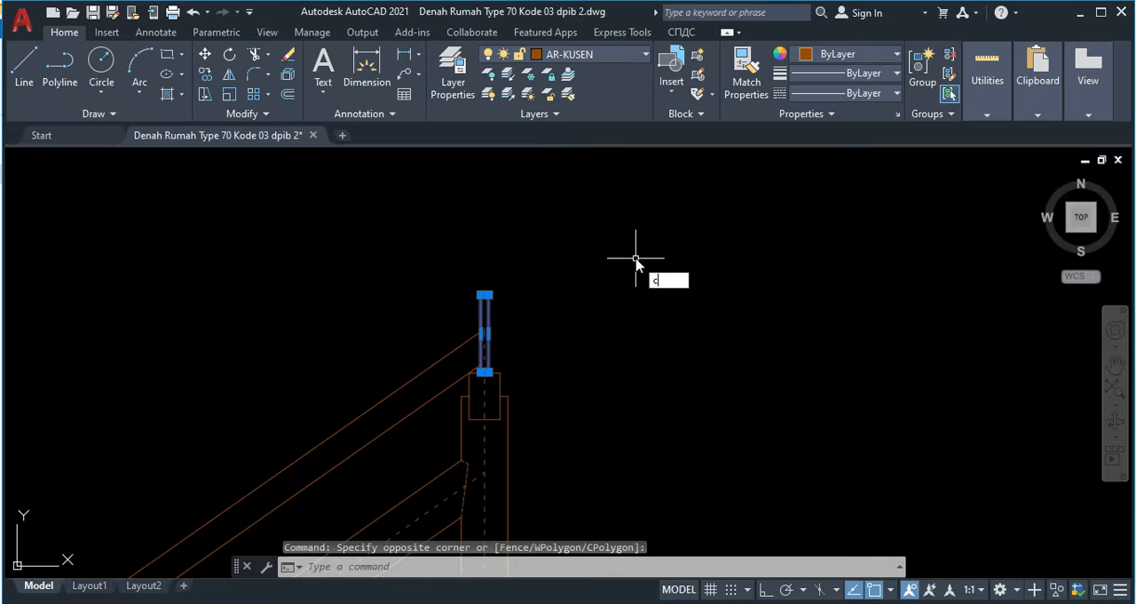
key("Return")
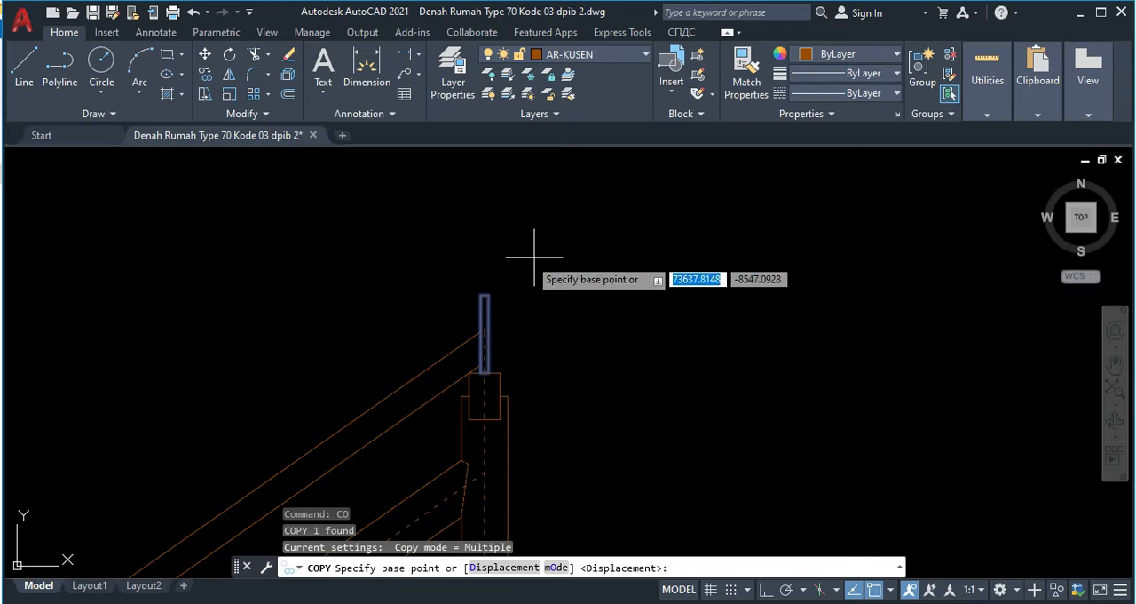
left_click(486, 294)
scroll(322, 337, "down", 3)
middle_click_drag(323, 336, 390, 265)
left_click(333, 238)
key("Escape")
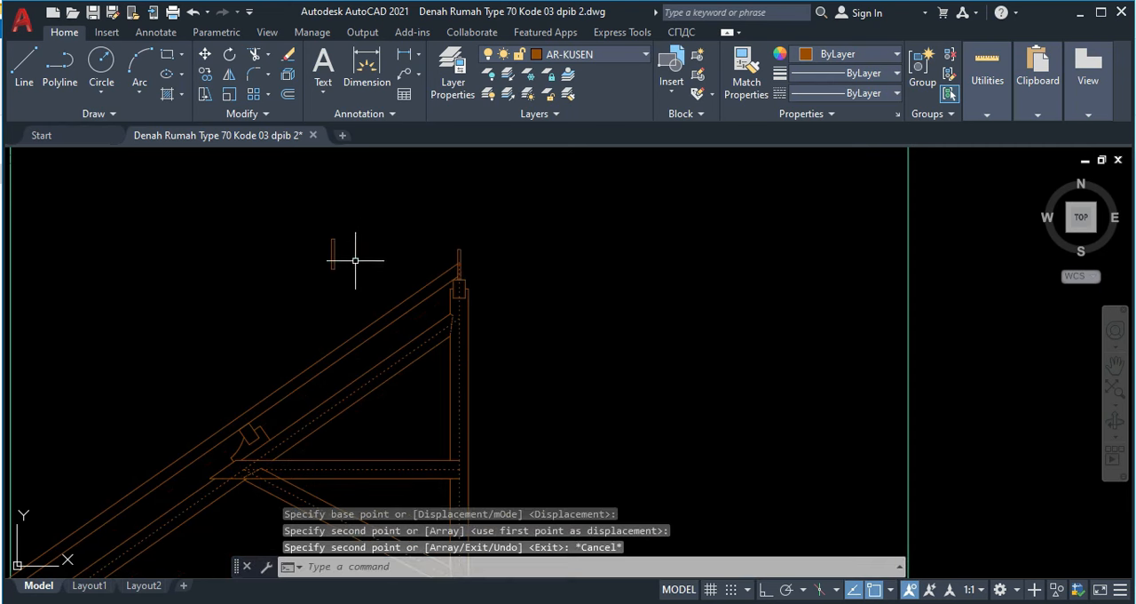
Step: Rotate the copied board 35 degrees about its upper-right corner
left_click(356, 259)
left_click(306, 249)
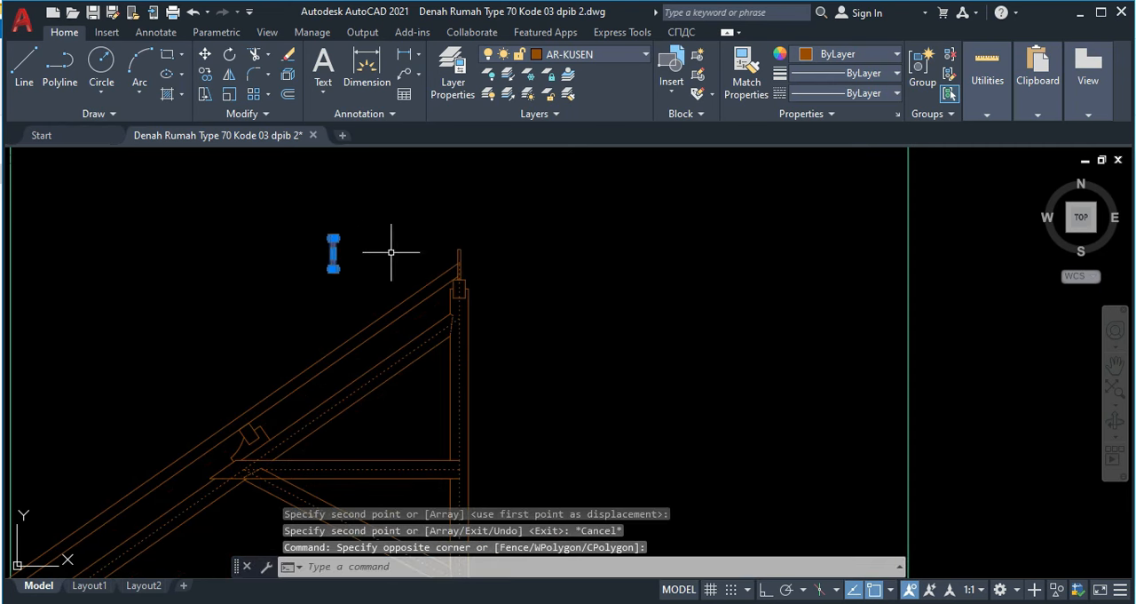
type("ro")
key("Return")
scroll(327, 254, "up", 2)
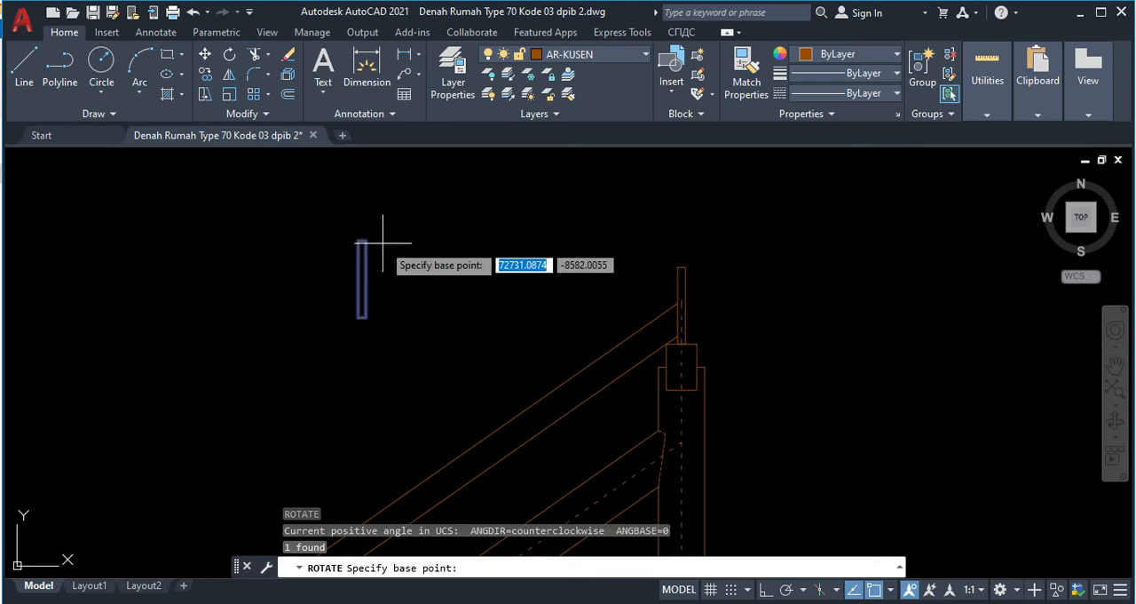
left_click(365, 237)
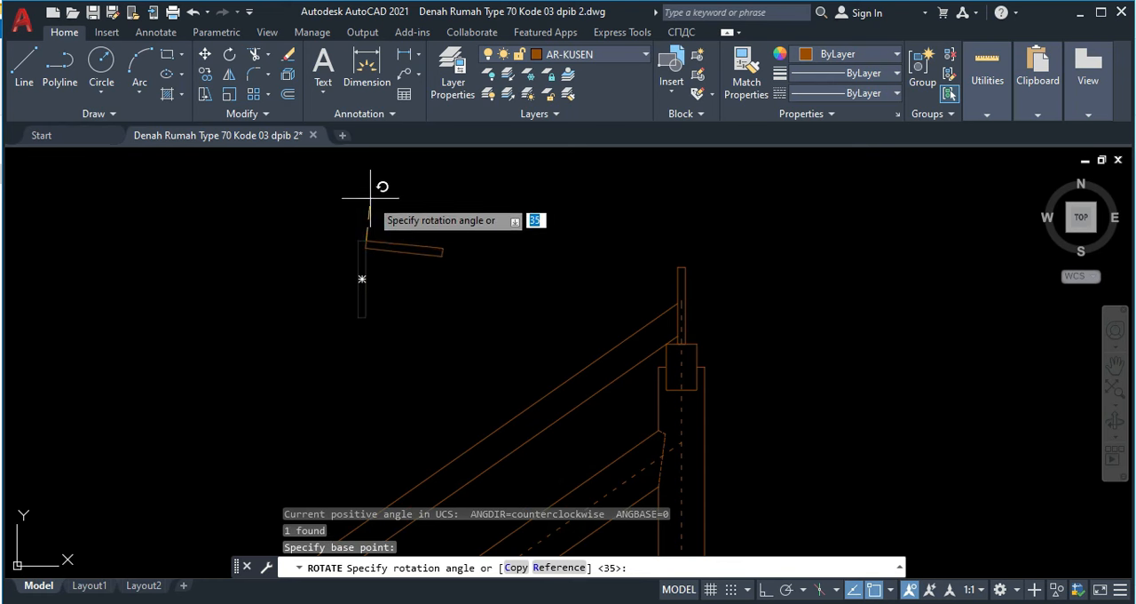
type("35")
key("Return")
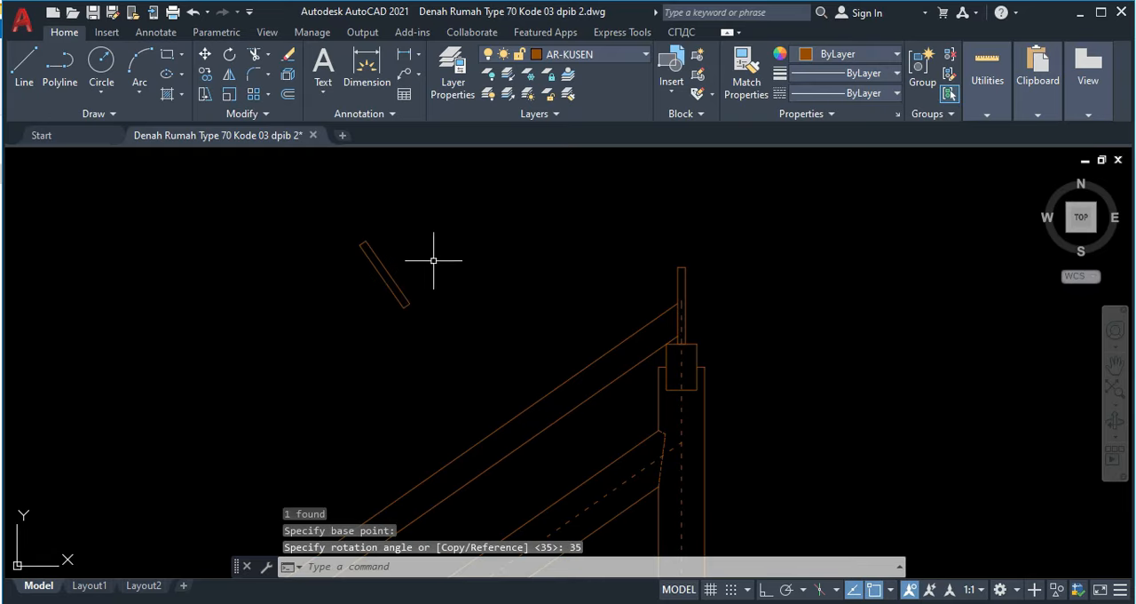
Step: Move the tilted board to the eave so its lower-right corner meets the tie beam's left end at the centerline
left_click(436, 254)
left_click(352, 299)
type("m")
key("Return")
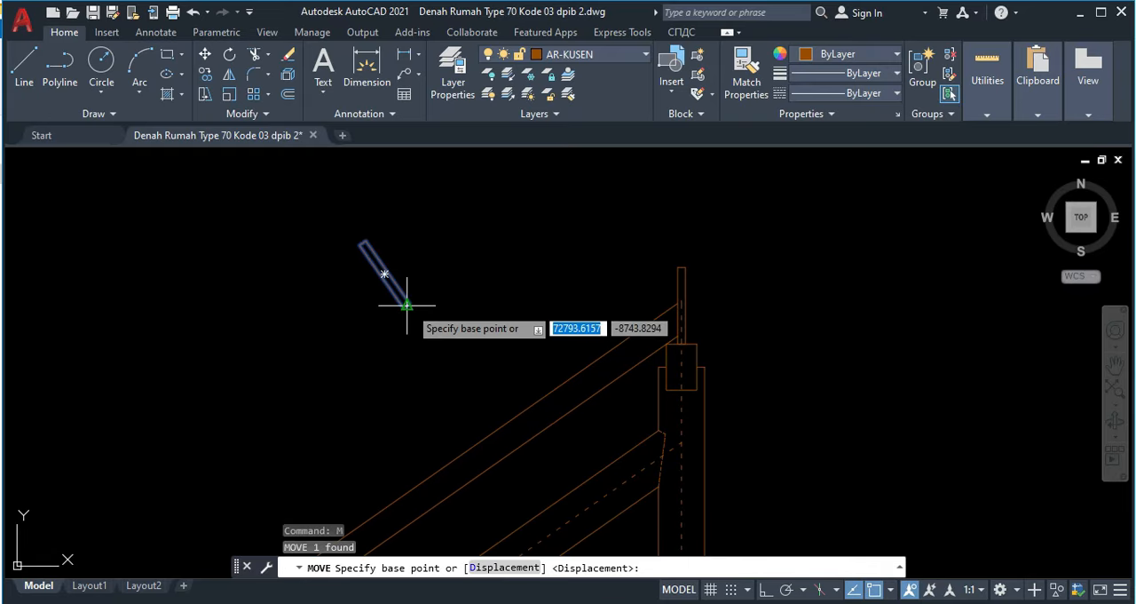
scroll(400, 299, "up", 2)
left_click(408, 302)
scroll(303, 411, "down", 4)
middle_click_drag(304, 411, 261, 346)
scroll(257, 355, "down", 4)
middle_click_drag(242, 404, 279, 385)
scroll(347, 372, "up", 8)
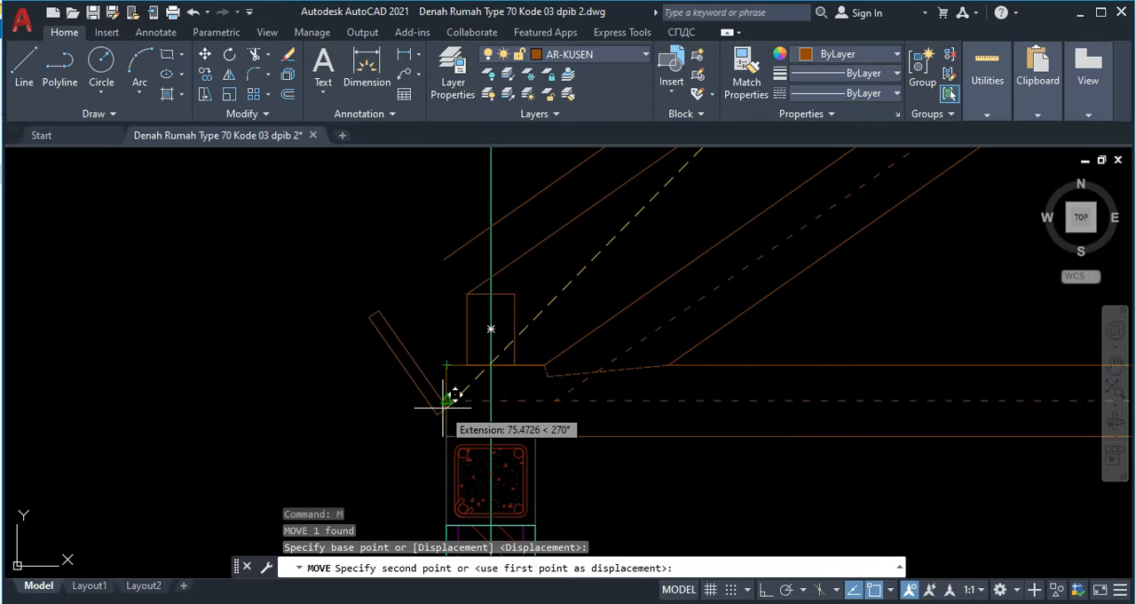
left_click(445, 404)
Step: Extend both edges of the upper rafter to the tilted eave board
type("ex")
key("Return")
left_click(453, 254)
left_click(484, 282)
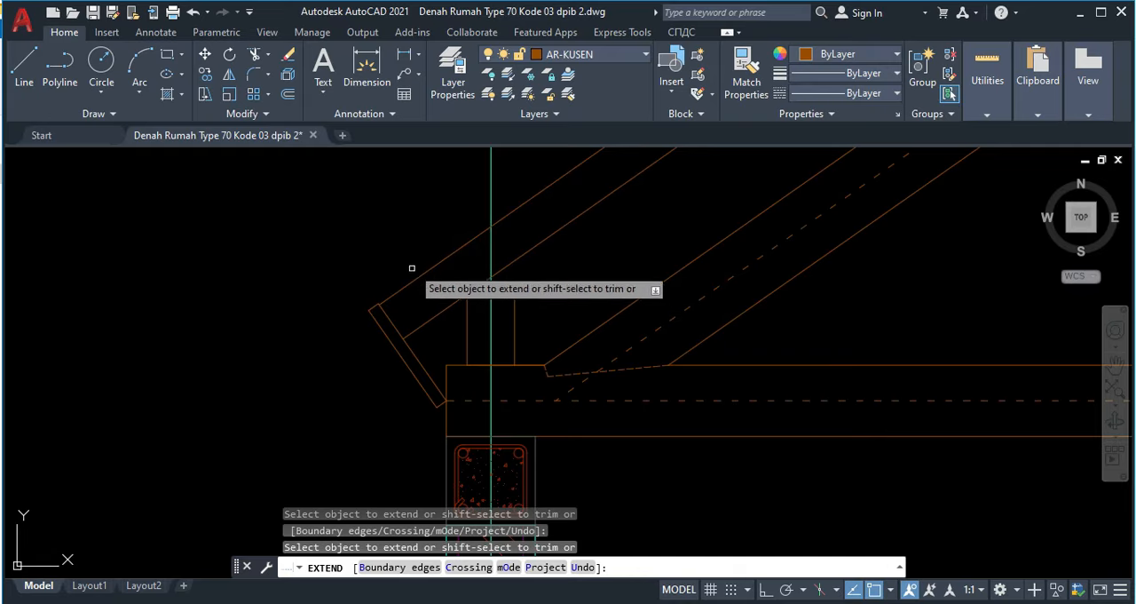
key("Escape")
Step: Erase the leftover object beside the roof truss
scroll(417, 280, "down", 5)
scroll(457, 284, "up", 3)
left_click(364, 244)
left_click(303, 208)
key("Delete")
scroll(375, 234, "down", 4)
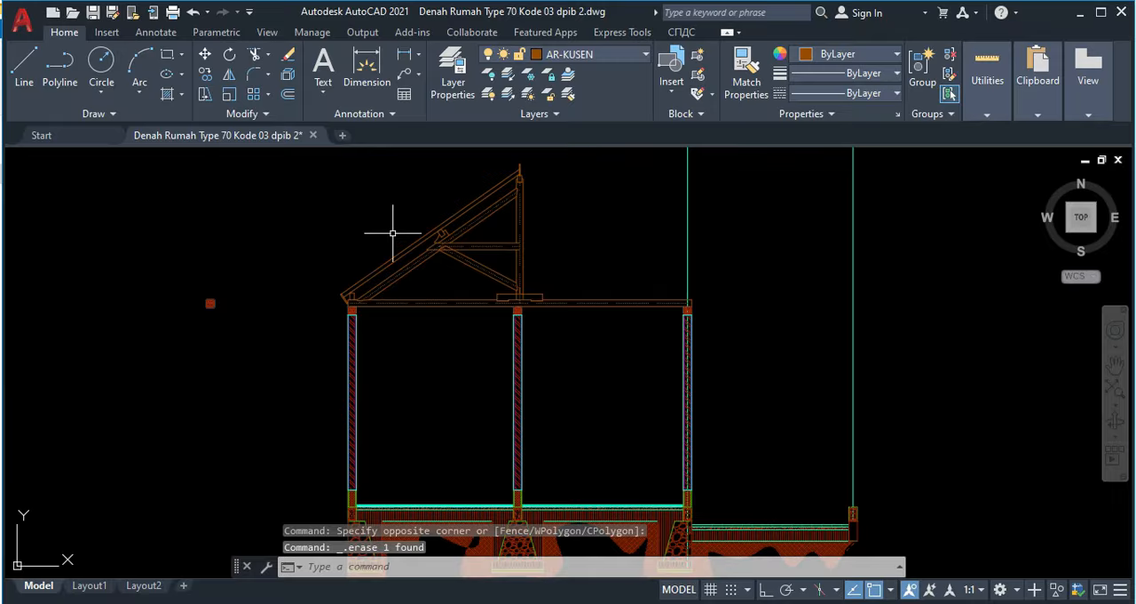
scroll(464, 202, "up", 2)
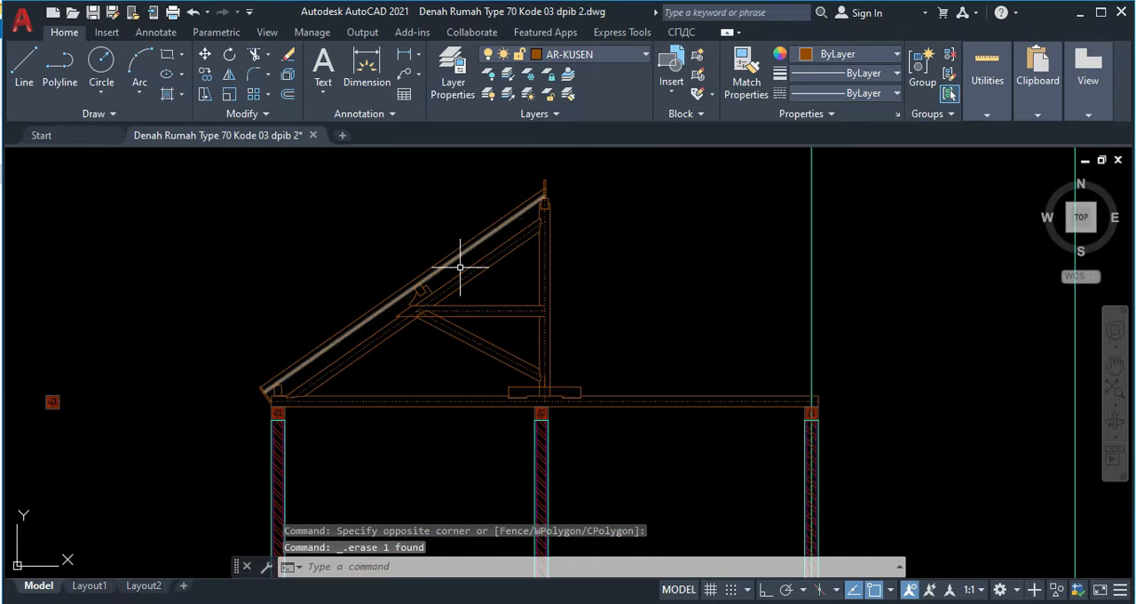
middle_click_drag(456, 324, 409, 357)
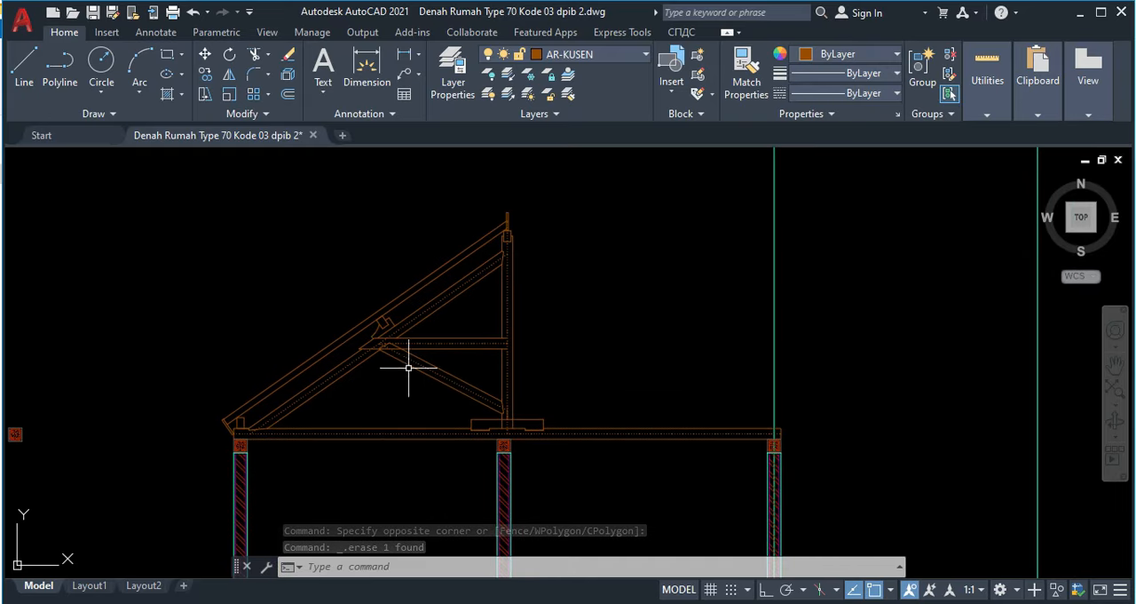
scroll(413, 371, "up", 2)
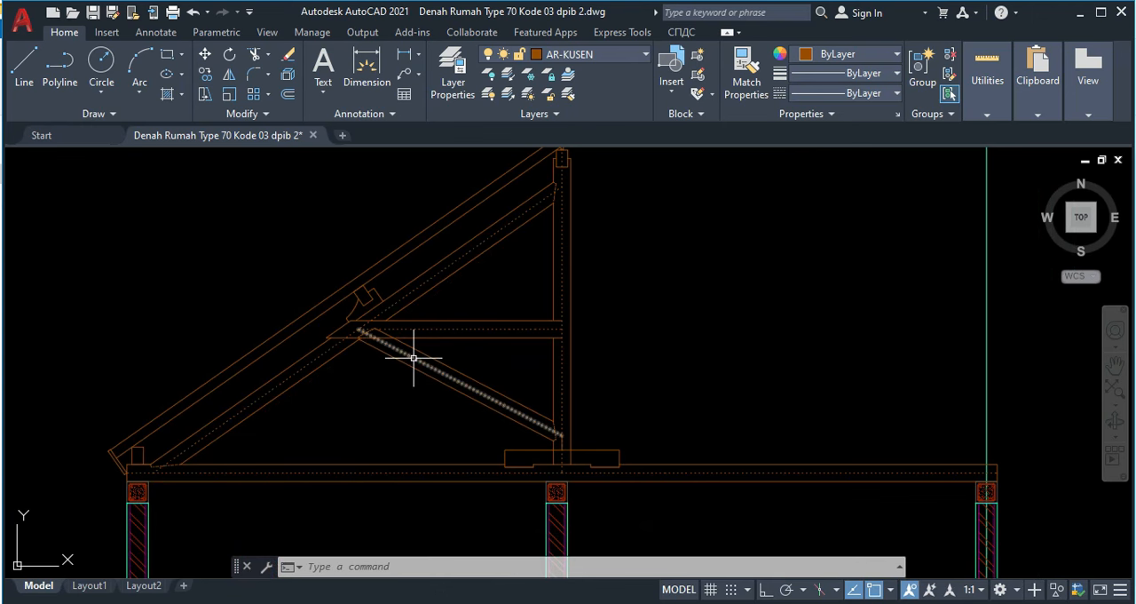
middle_click_drag(417, 358, 417, 419)
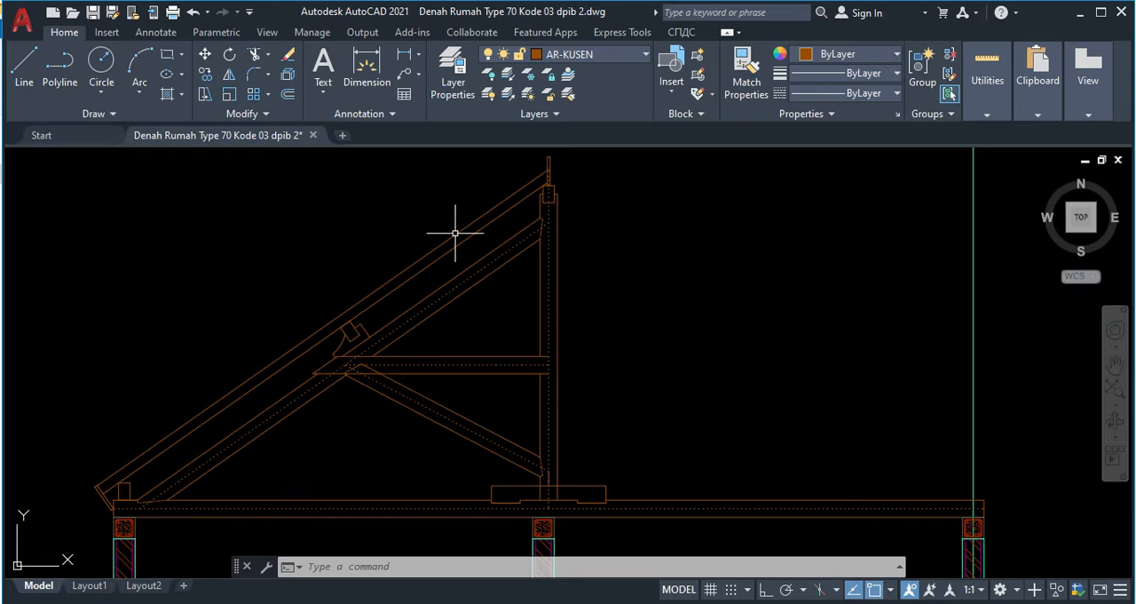
Step: Draw a circle centered on the ridge board's midpoint with its radius reaching the middle of the board's top edge
middle_click_drag(506, 226, 501, 253)
scroll(511, 200, "up", 2)
scroll(572, 205, "up", 4)
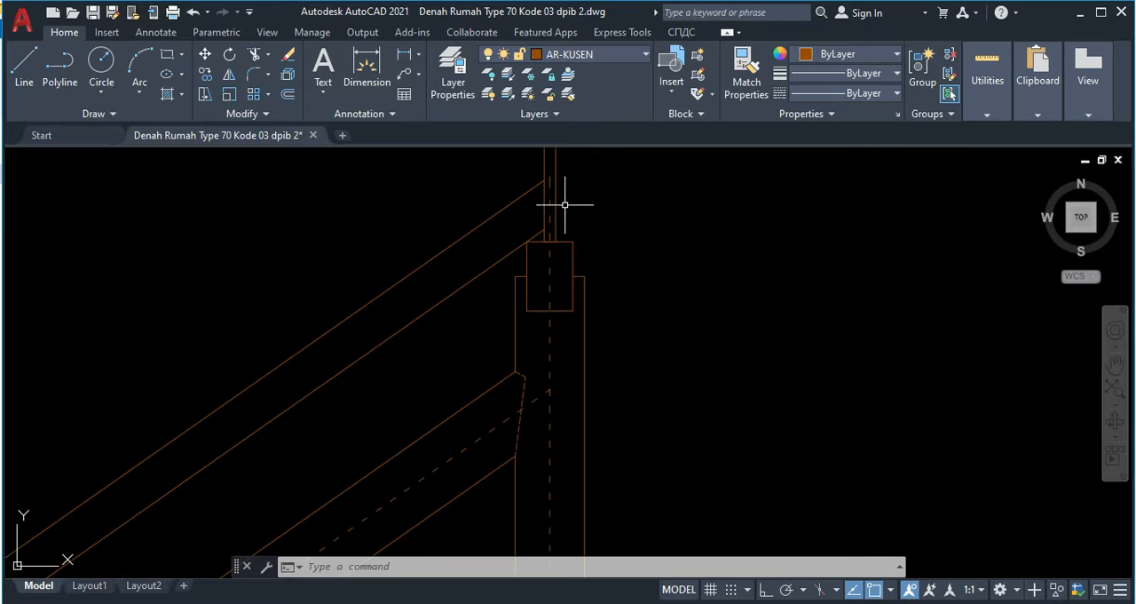
scroll(436, 293, "down", 3)
scroll(497, 257, "up", 3)
middle_click_drag(495, 263, 531, 255)
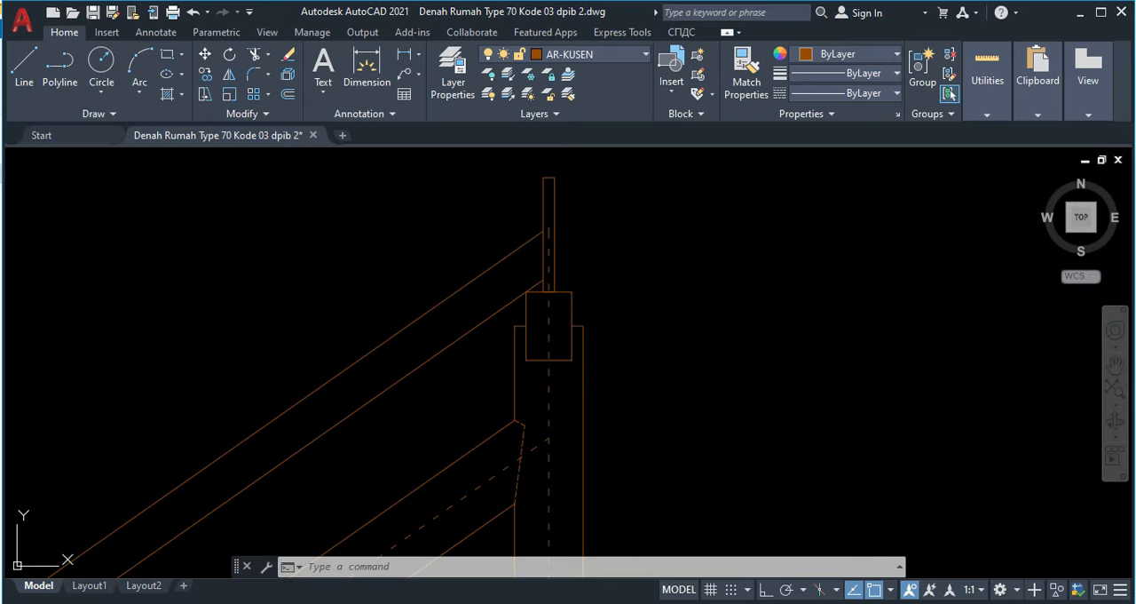
type("c")
key("Return")
scroll(555, 190, "up", 4)
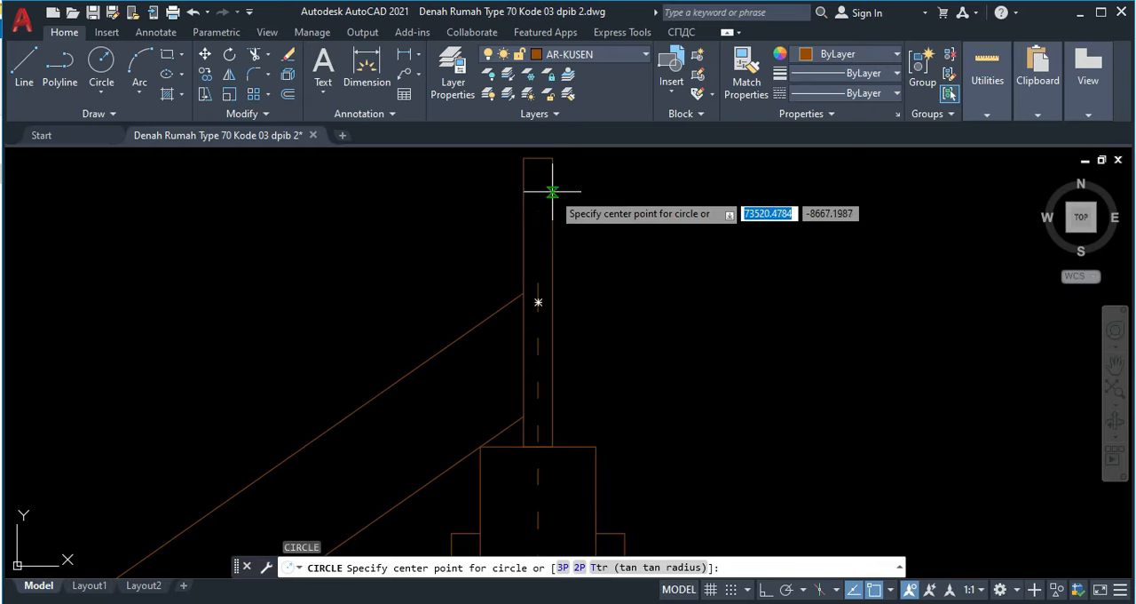
left_click(538, 302)
left_click(539, 158)
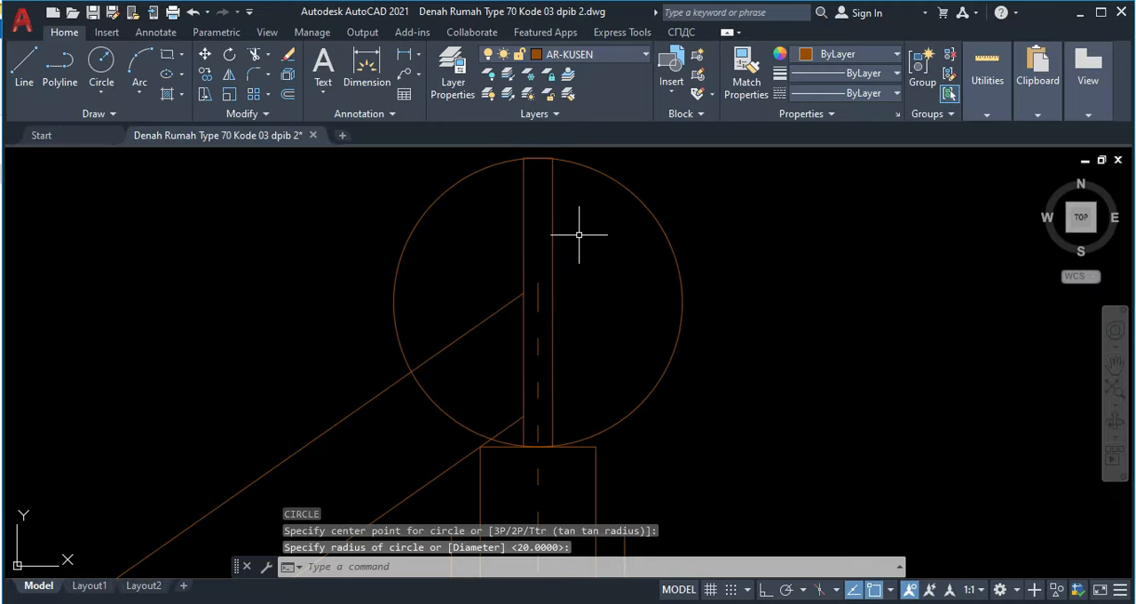
Step: Offset the ridge circle outward by 10
type("o")
key("Return")
type("10")
key("Return")
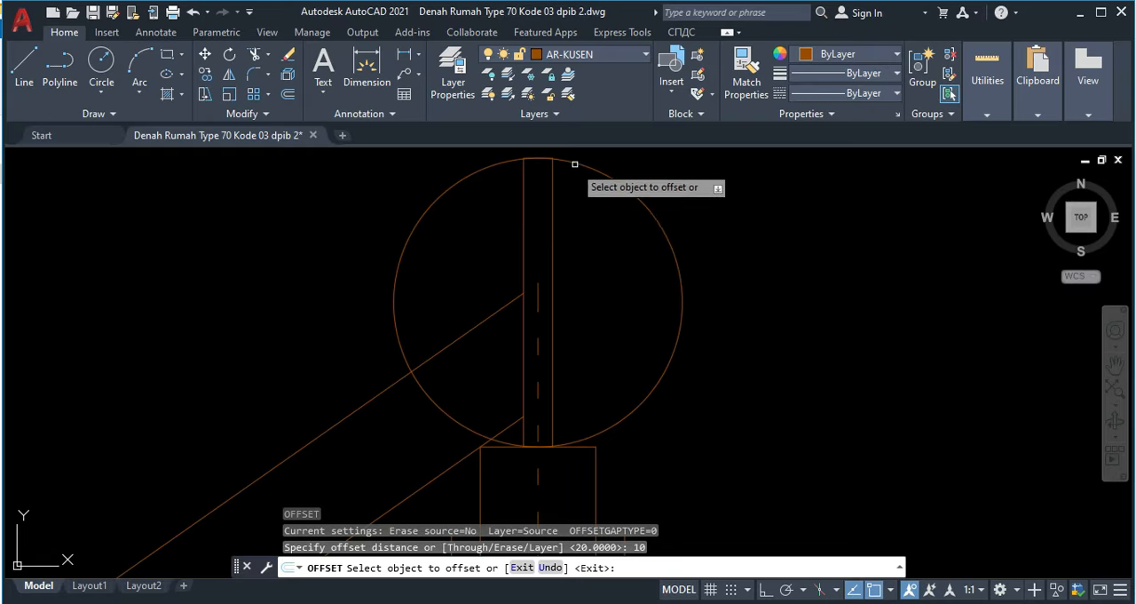
left_click(583, 166)
middle_click_drag(568, 137, 583, 201)
left_click(582, 201)
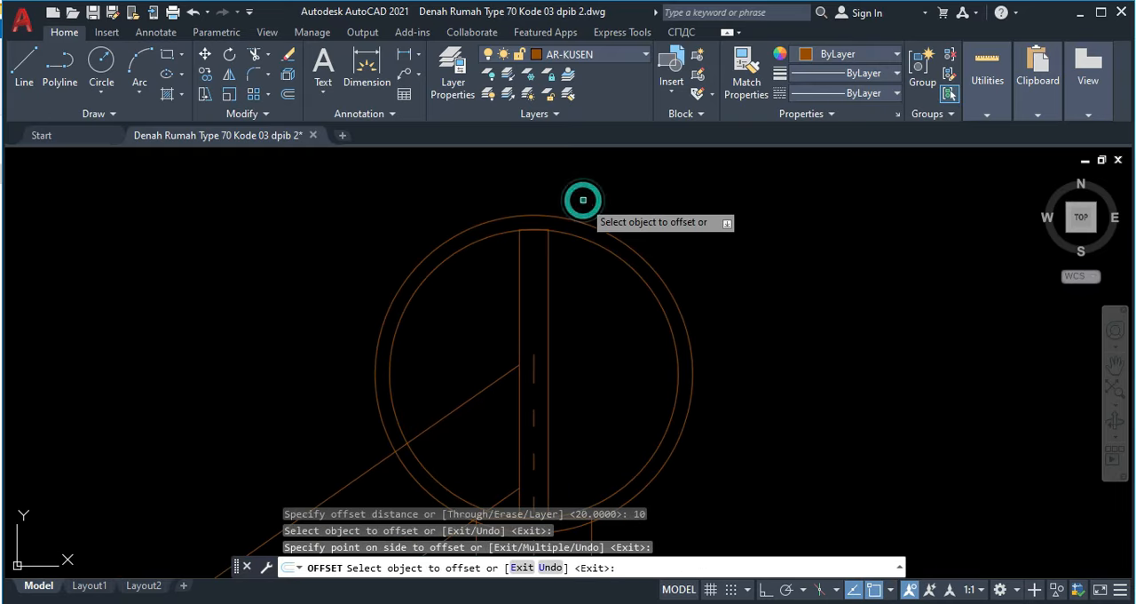
key("Escape")
Step: Trim the portions of both ridge circles that lie between the upper rafter's two edges
middle_click_drag(520, 327, 523, 287)
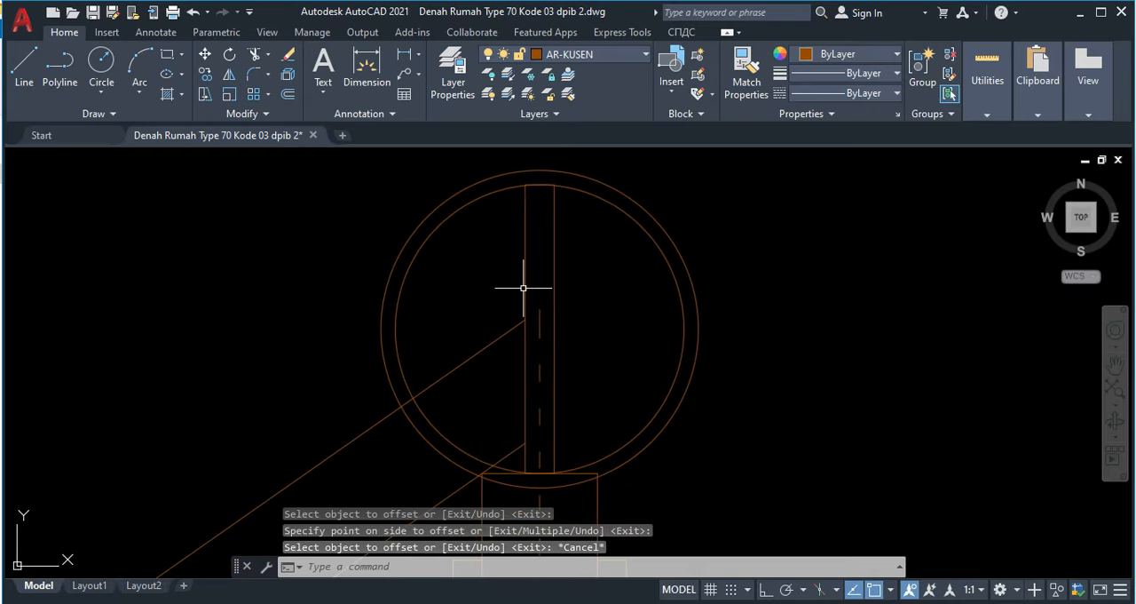
type("tr")
key("Return")
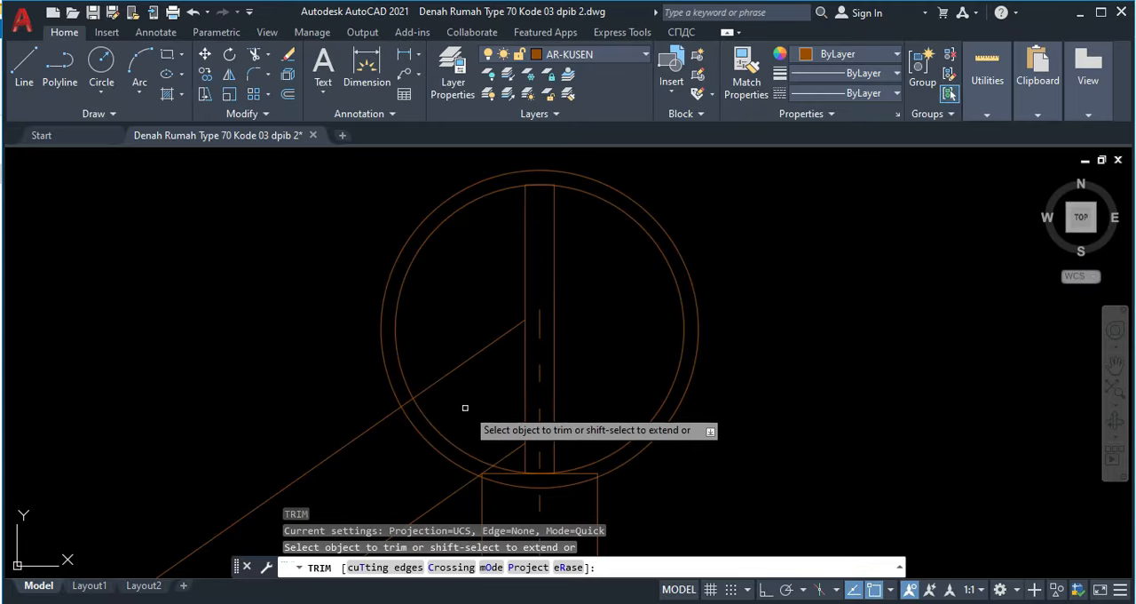
left_click(462, 411)
left_click(414, 453)
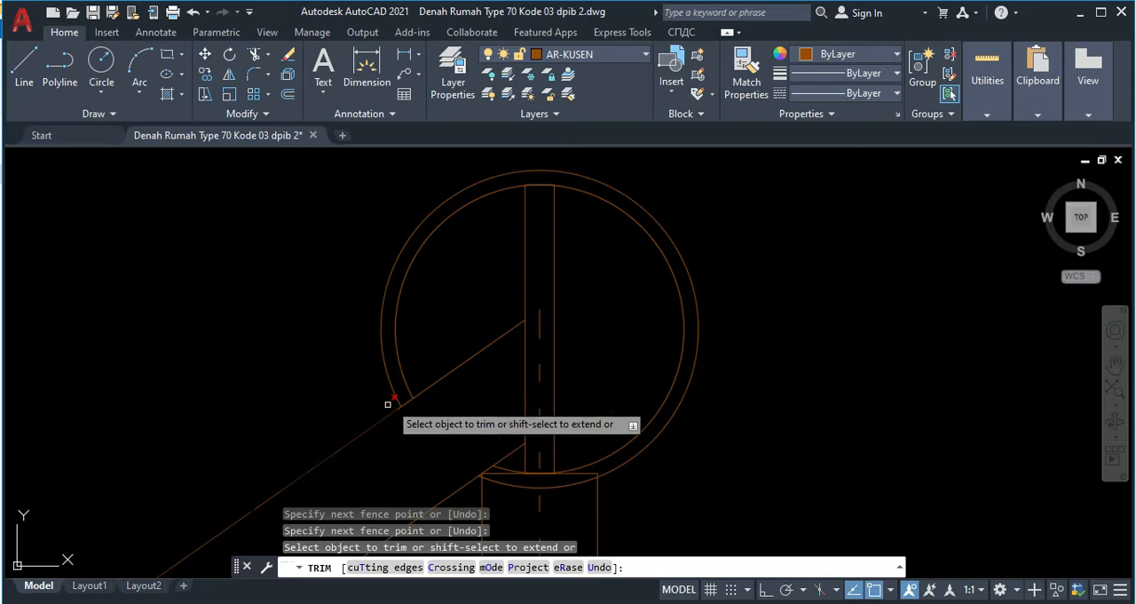
scroll(488, 479, "up", 2)
key("Escape")
scroll(518, 435, "down", 4)
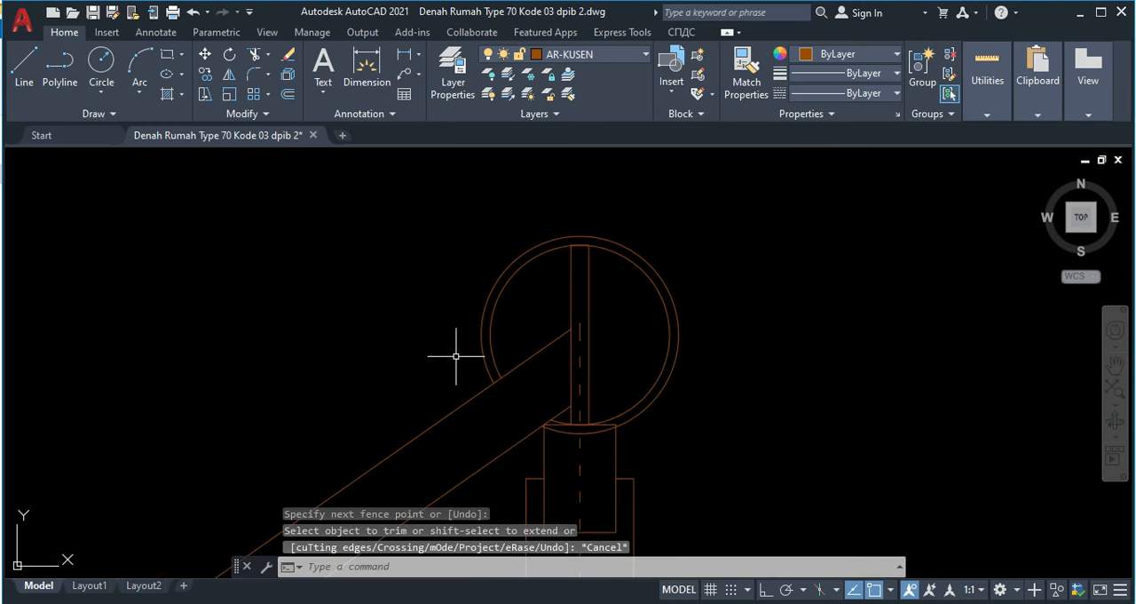
Step: Draw a 30 by 20 rectangle in the empty space left of the ridge circles
scroll(482, 339, "up", 2)
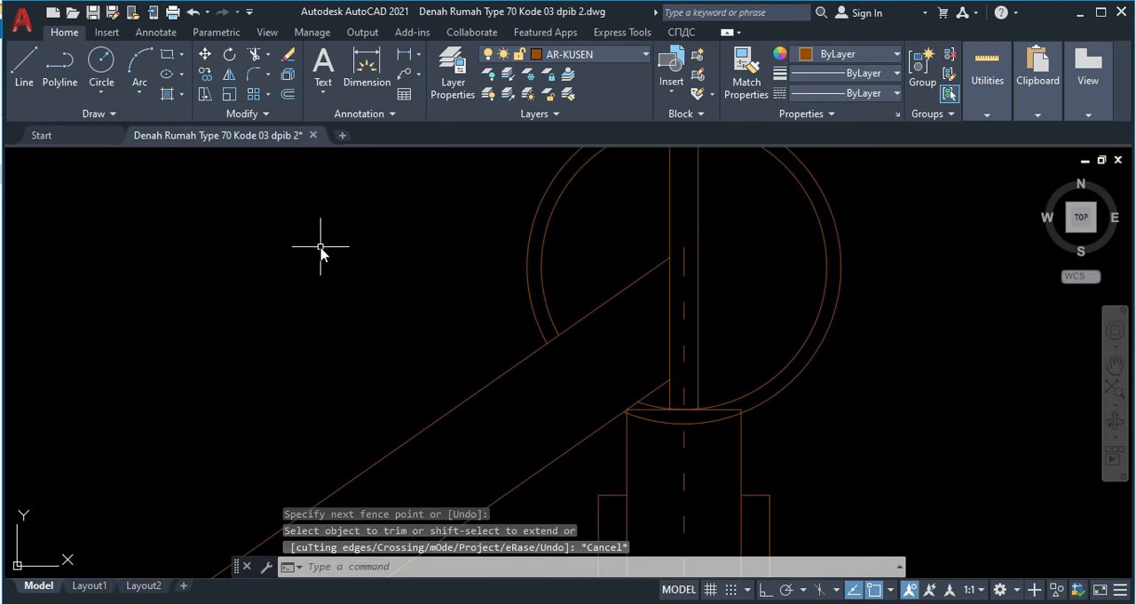
key("Return")
left_click(298, 227)
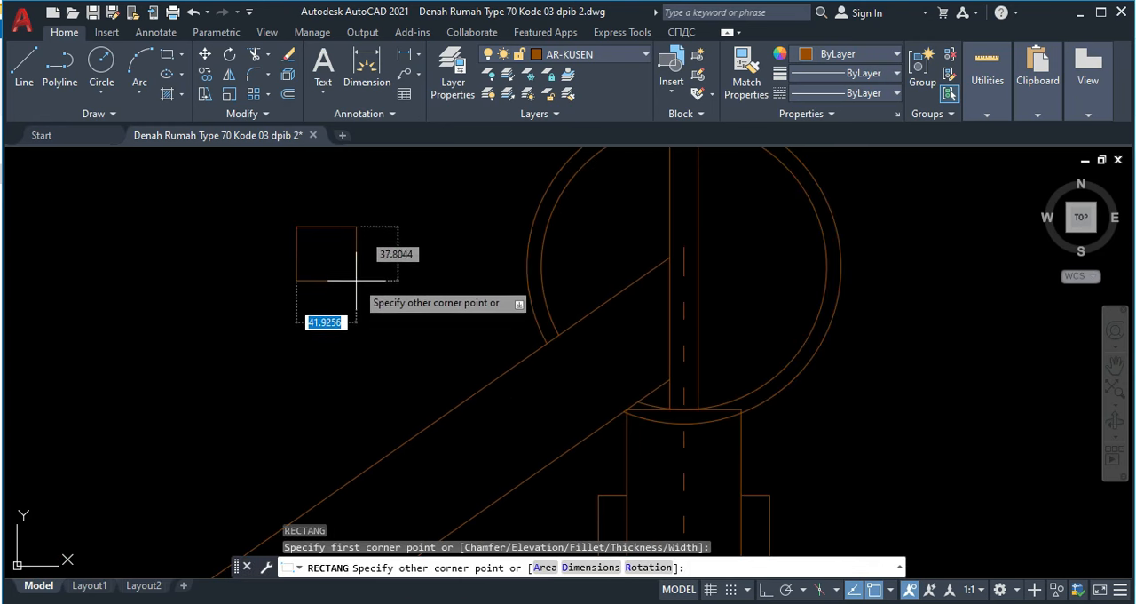
type("30")
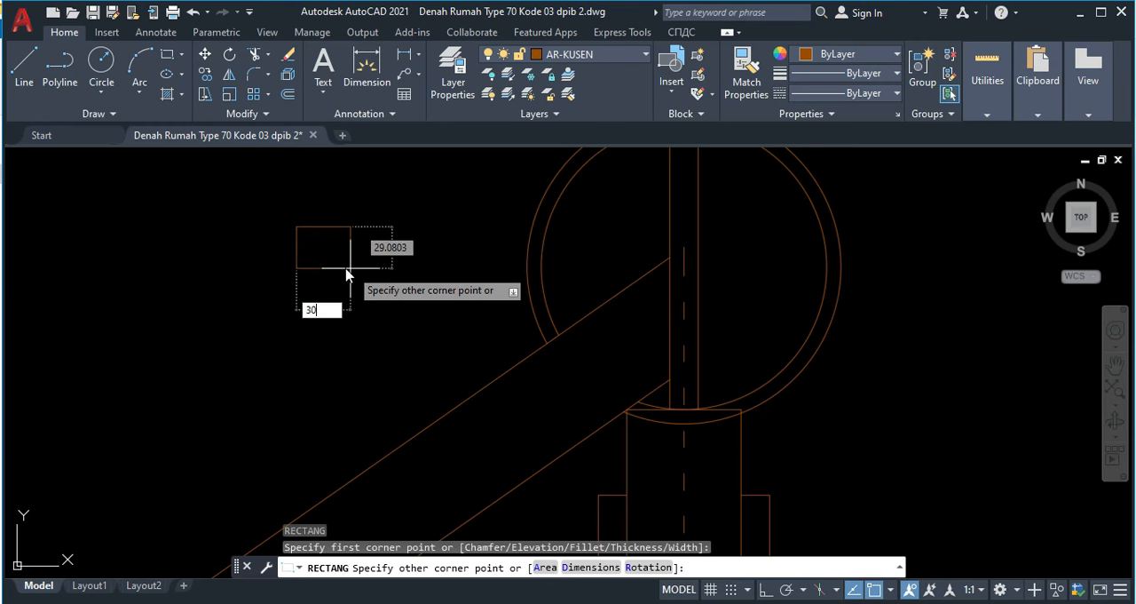
key("Tab")
type("2")
key("Return")
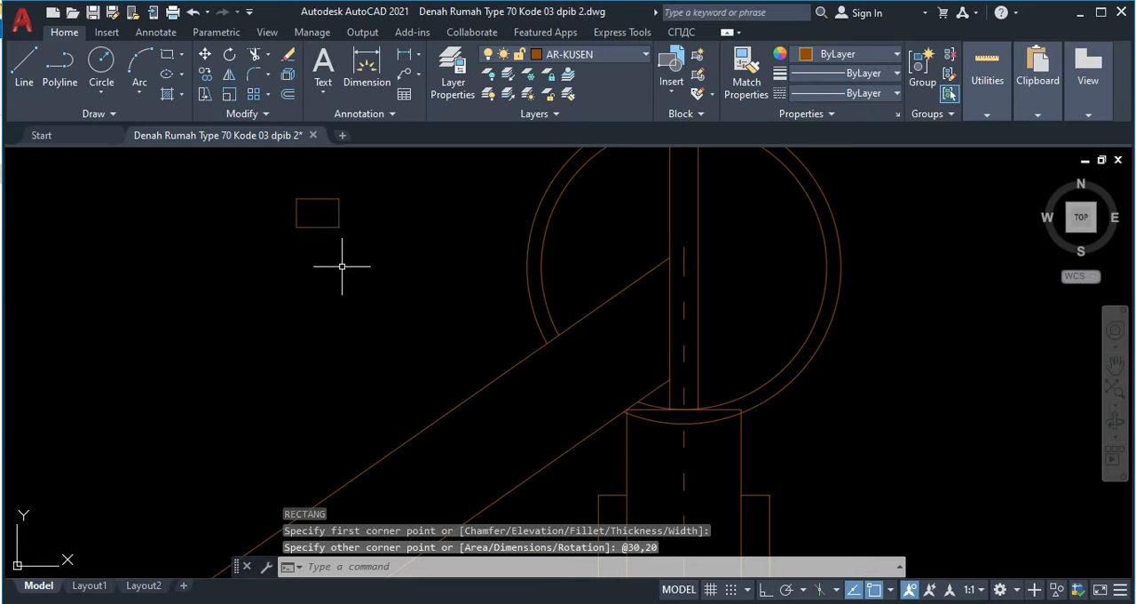
Step: Rotate the small rectangle 35 degrees about the midpoint of its top edge
left_click(344, 235)
left_click(324, 211)
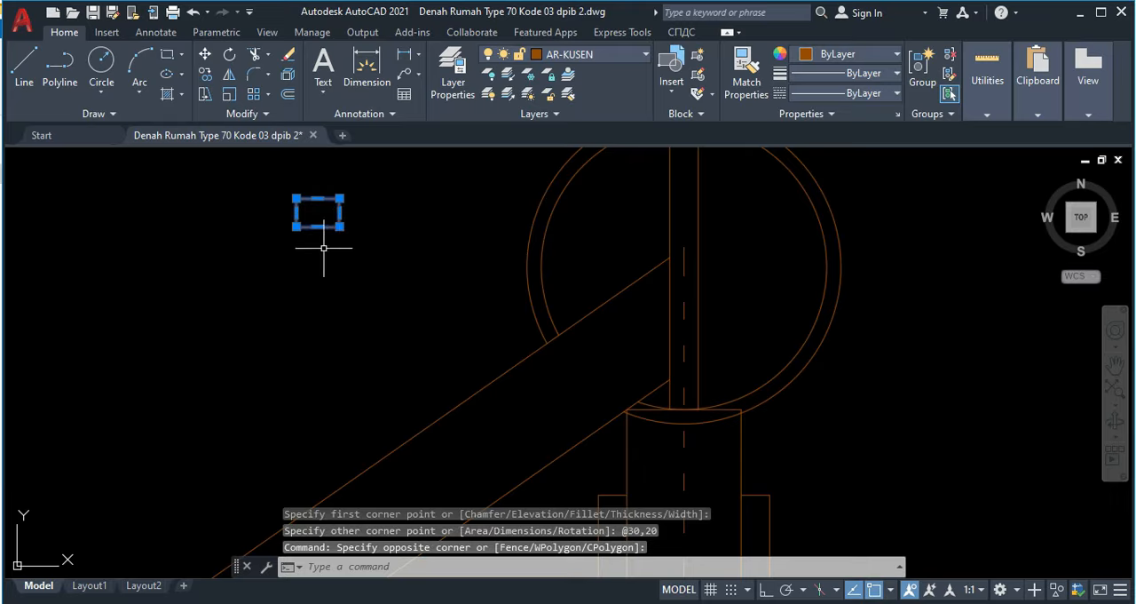
type("ro")
key("Return")
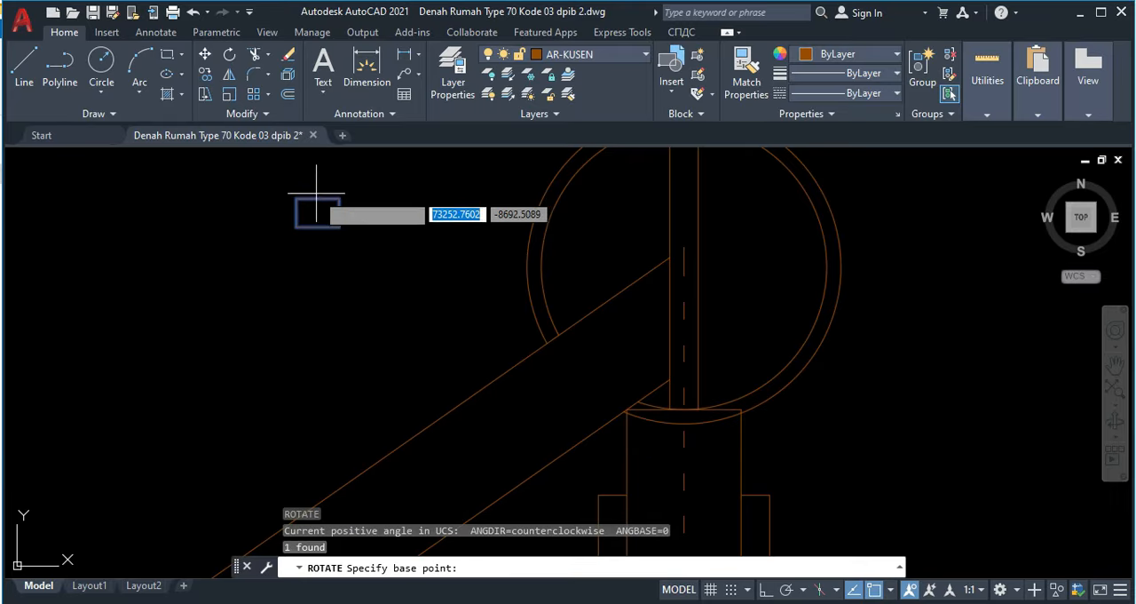
left_click(318, 196)
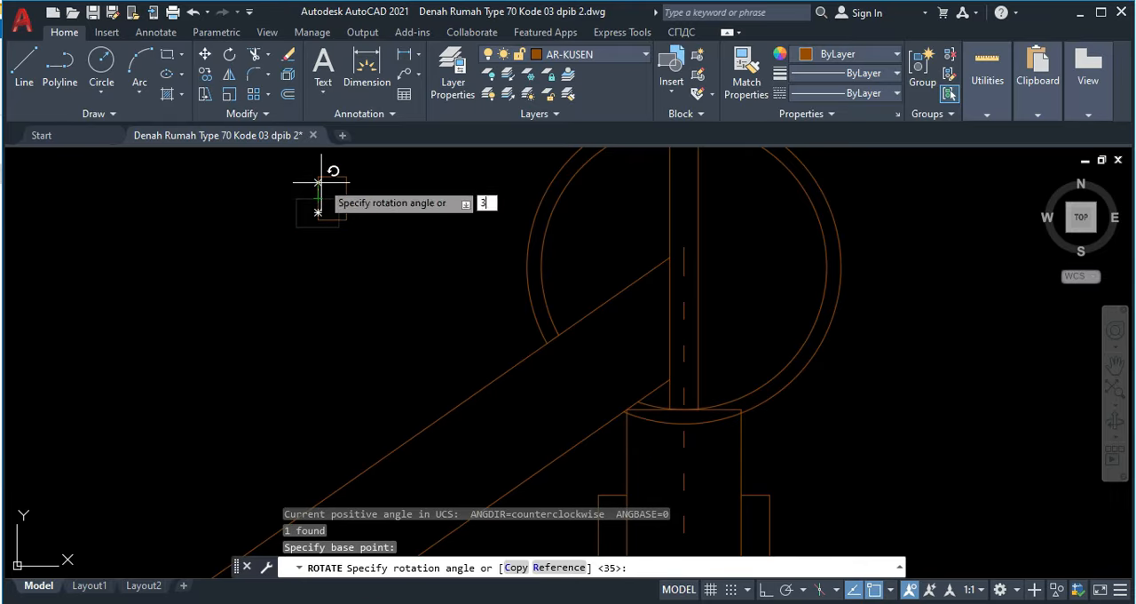
type("35")
key("Return")
Step: Move the rotated rectangle by its lower right corner onto the rafter's top edge, just below the ridge arcs
left_click(365, 220)
left_click(334, 206)
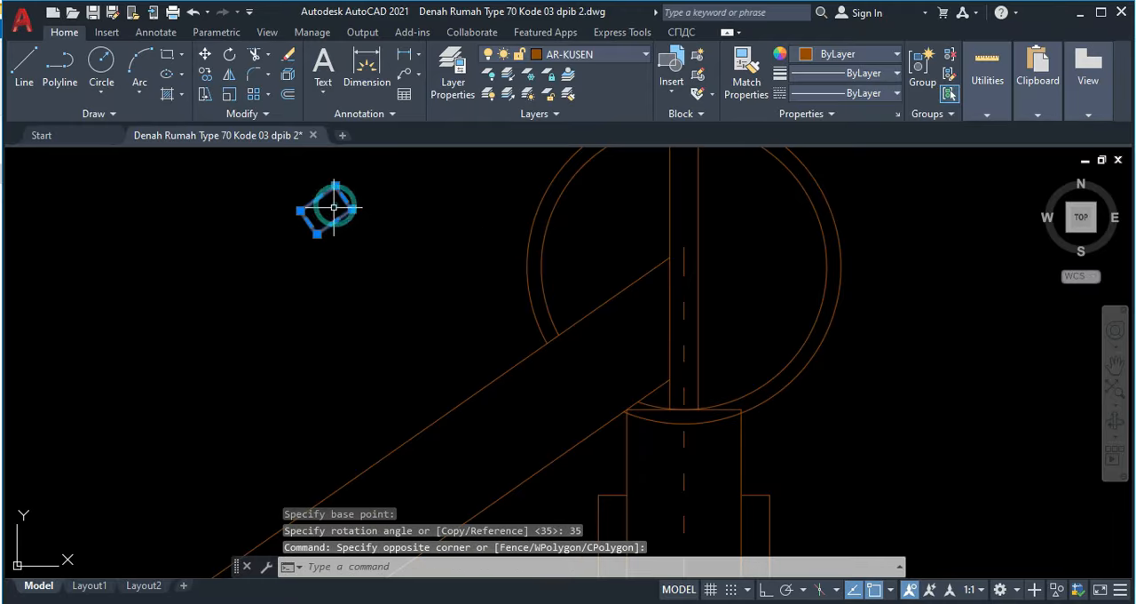
type("m")
key("Return")
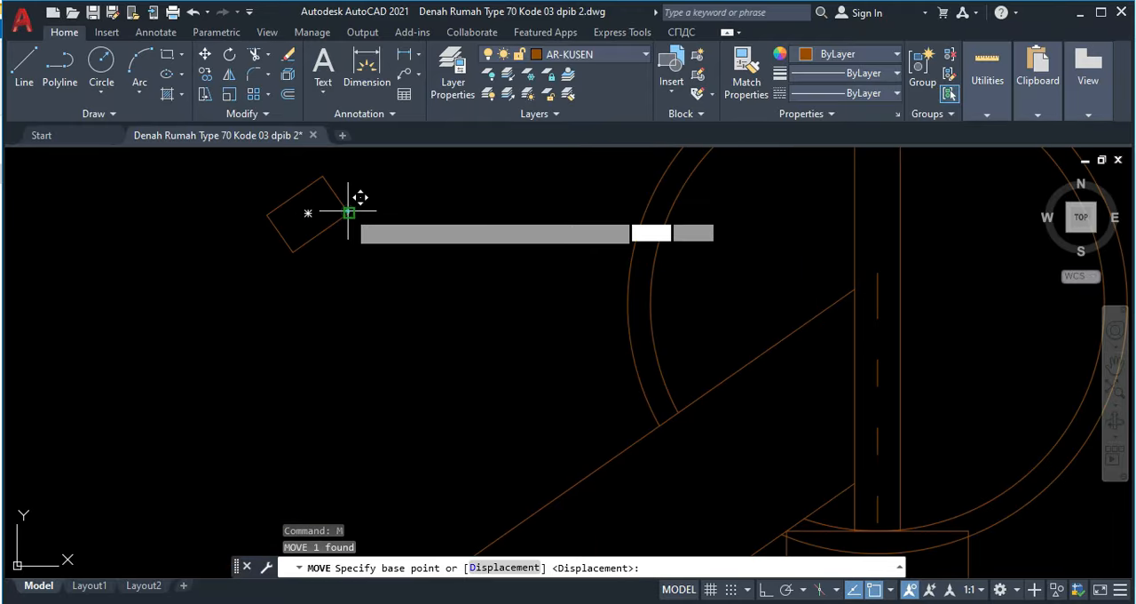
left_click(349, 213)
scroll(608, 415, "up", 4)
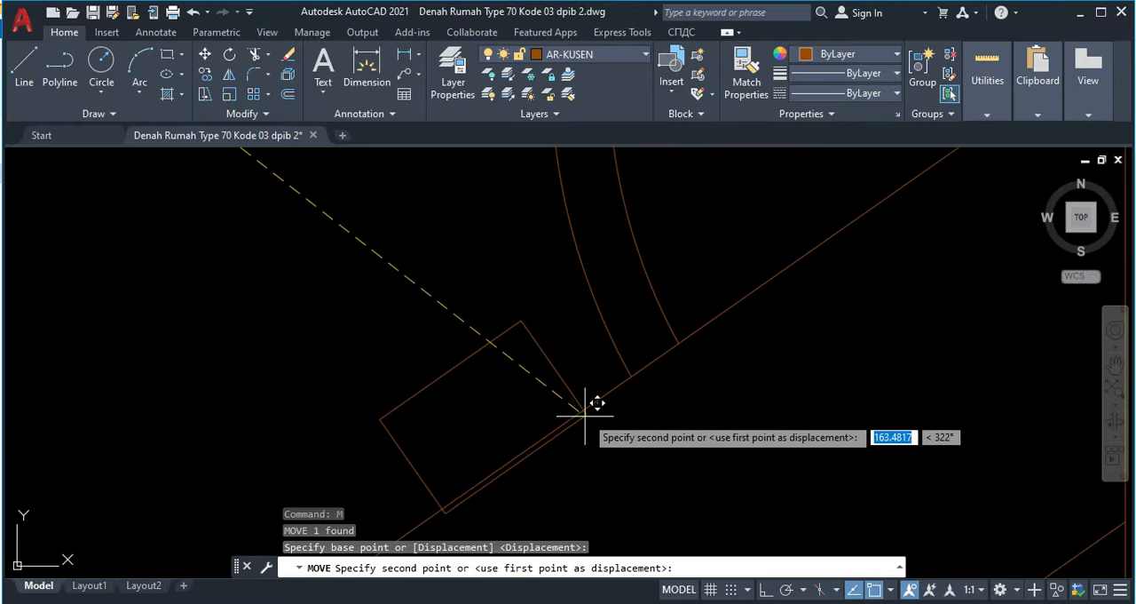
left_click(584, 404)
scroll(522, 381, "down", 2)
middle_click_drag(522, 380, 527, 347)
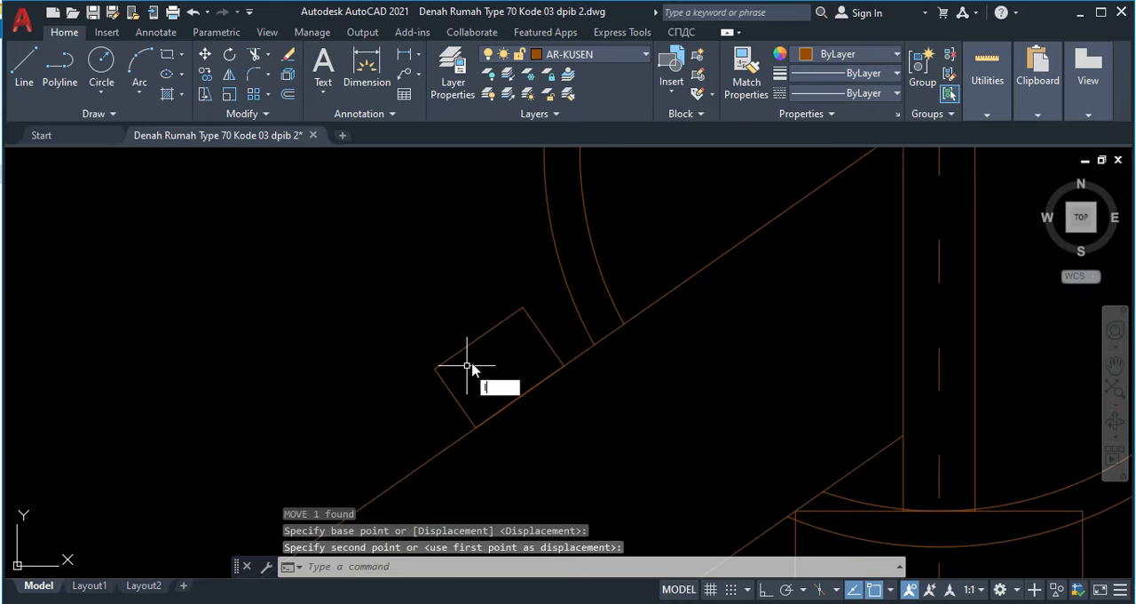
Step: Draw a 10-long line from the midpoint of the batten's upslope edge parallel to the rafter, continuing with a 20-long line perpendicular to it
type("l")
key("Return")
left_click(543, 336)
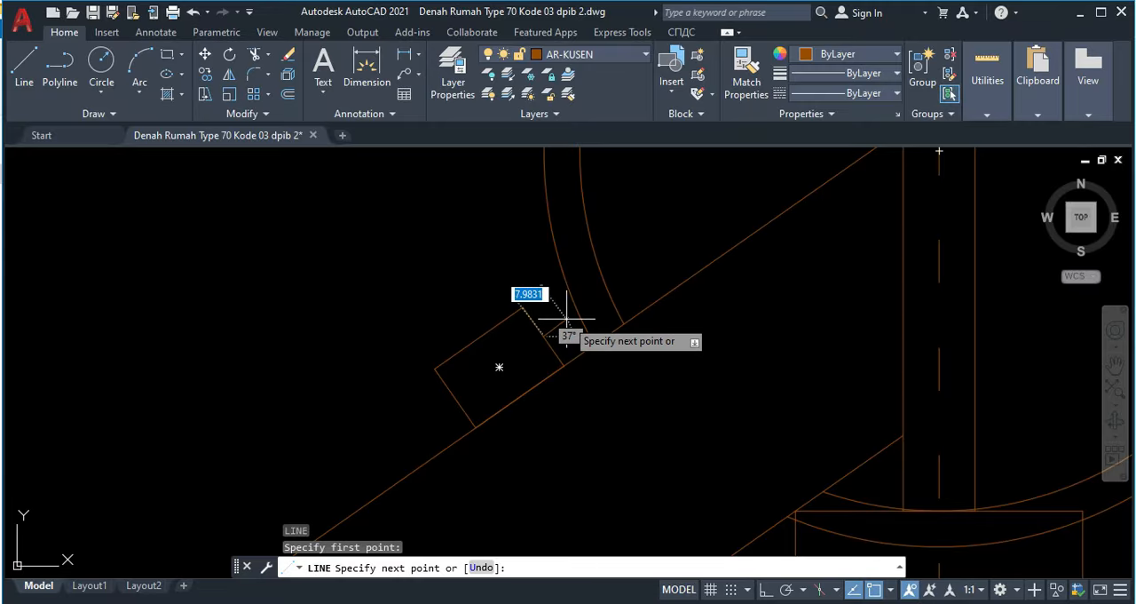
key("Return")
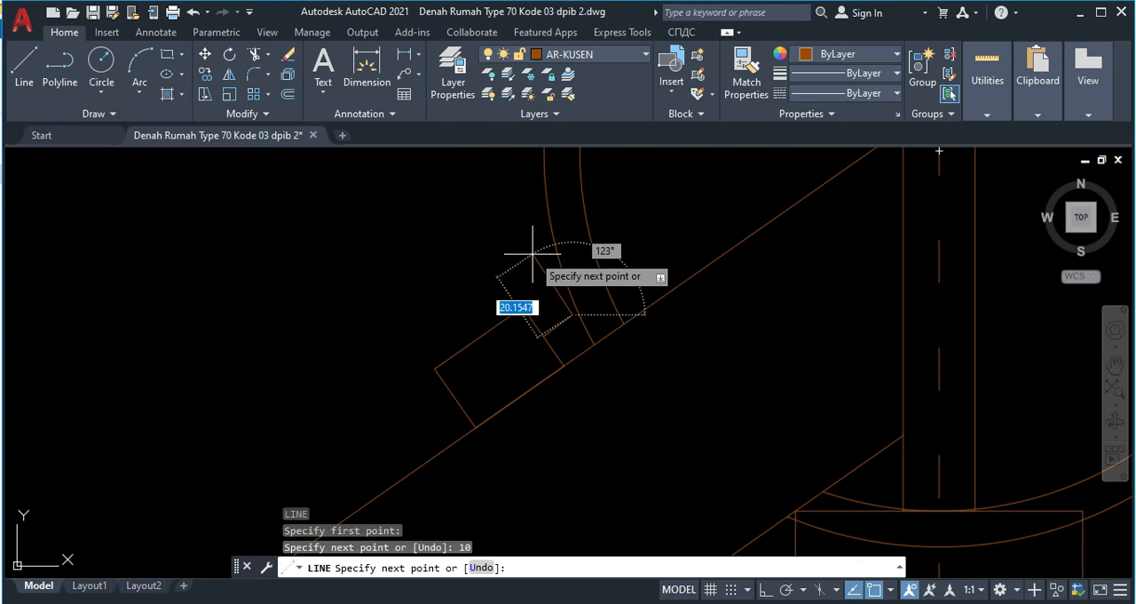
type("20")
key("Return")
key("Escape")
scroll(587, 324, "up", 2)
left_click(545, 332)
left_click(426, 335)
left_click(499, 248)
left_click(487, 215)
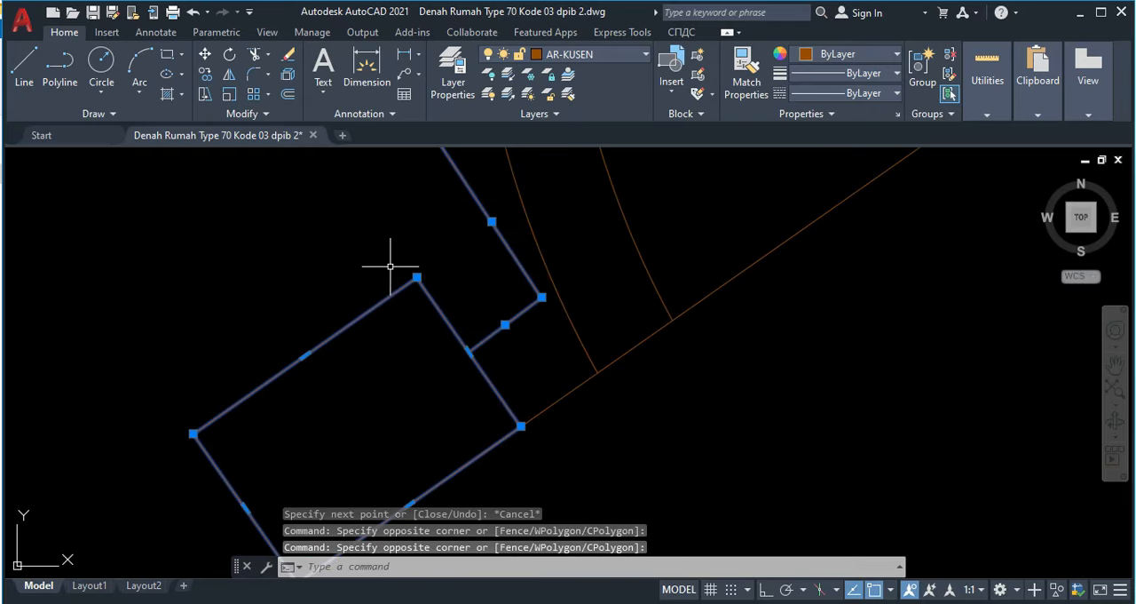
key("Escape")
scroll(408, 284, "down", 2)
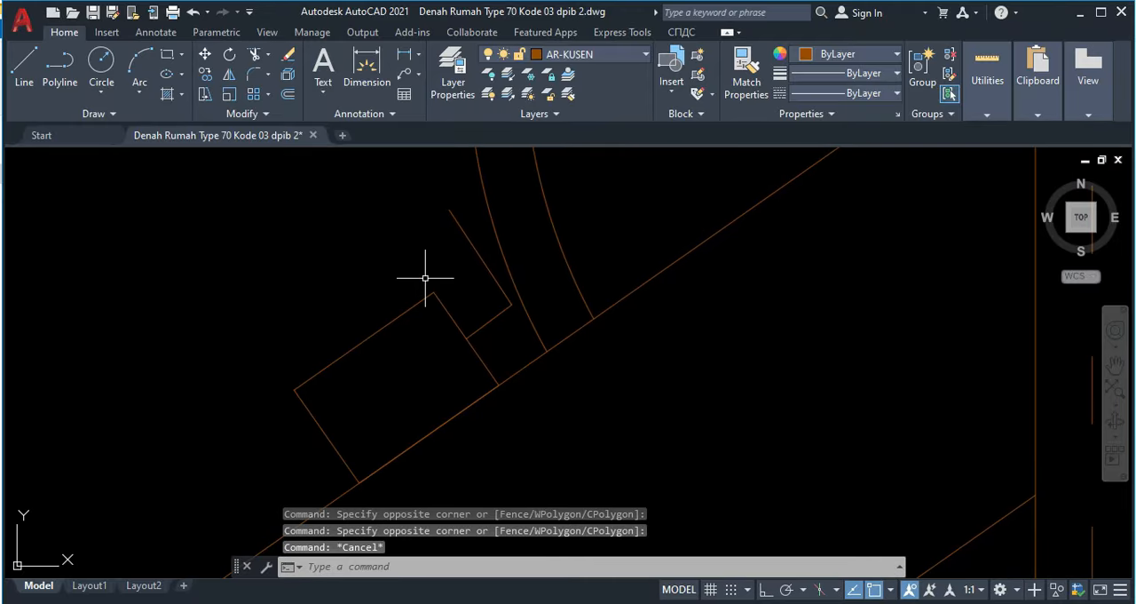
Step: Draw a three-point arc from the free end of the 20-long line, curving over the batten to its downslope side
key("Return")
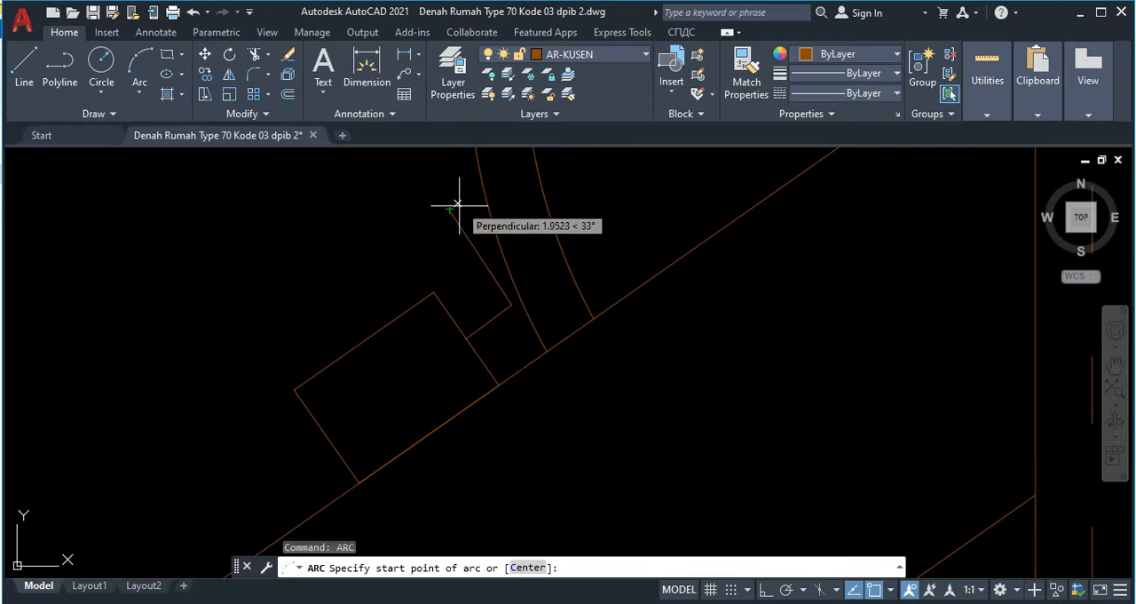
left_click(449, 206)
scroll(293, 347, "up", 2)
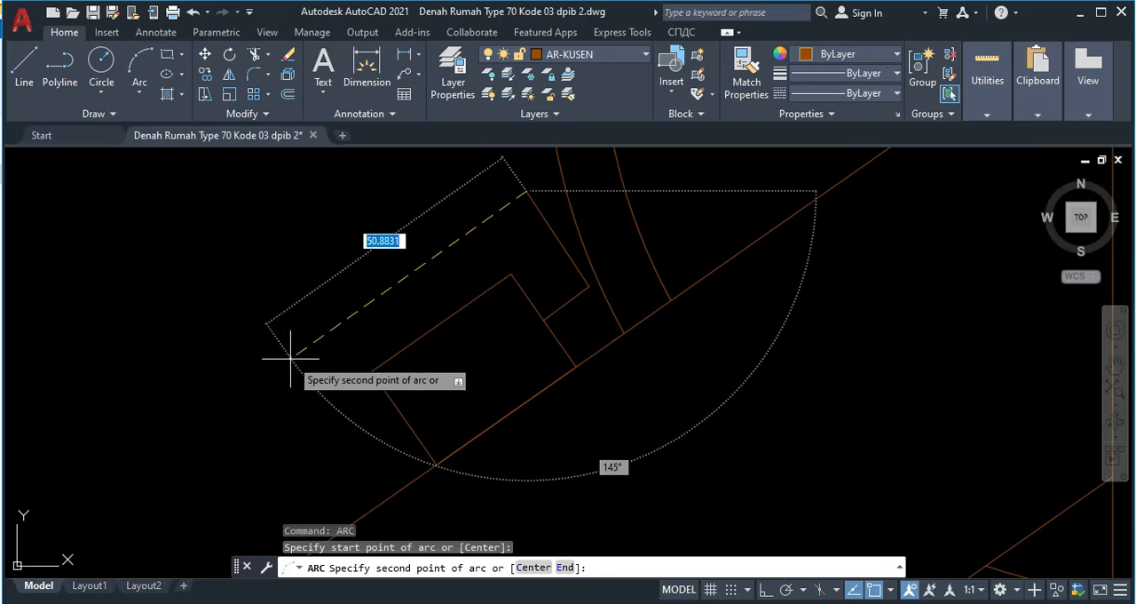
left_click(285, 365)
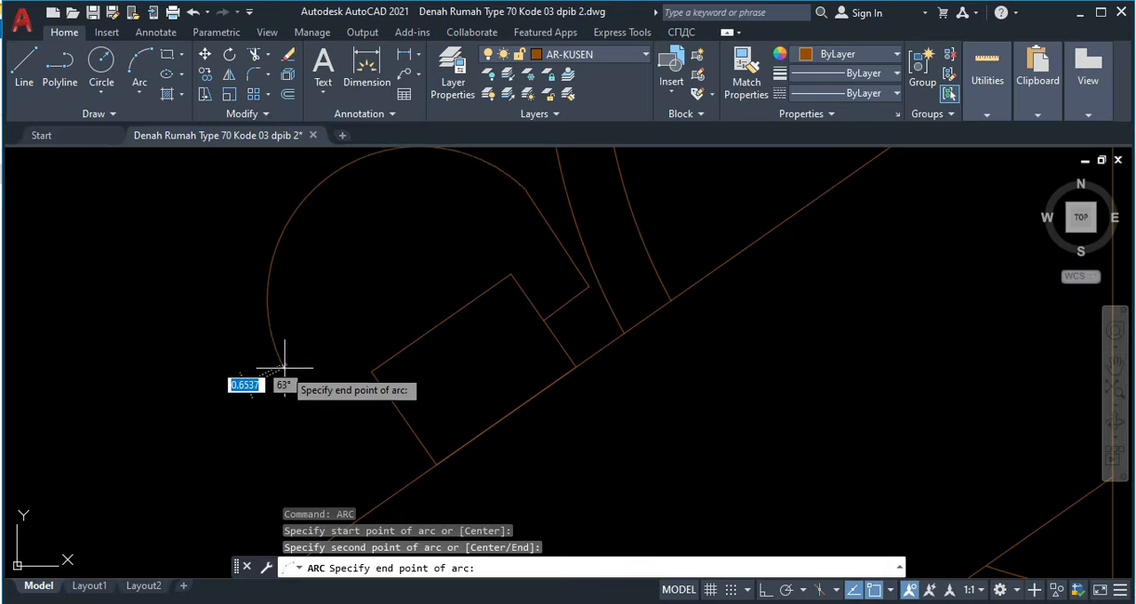
middle_click_drag(287, 368, 326, 432)
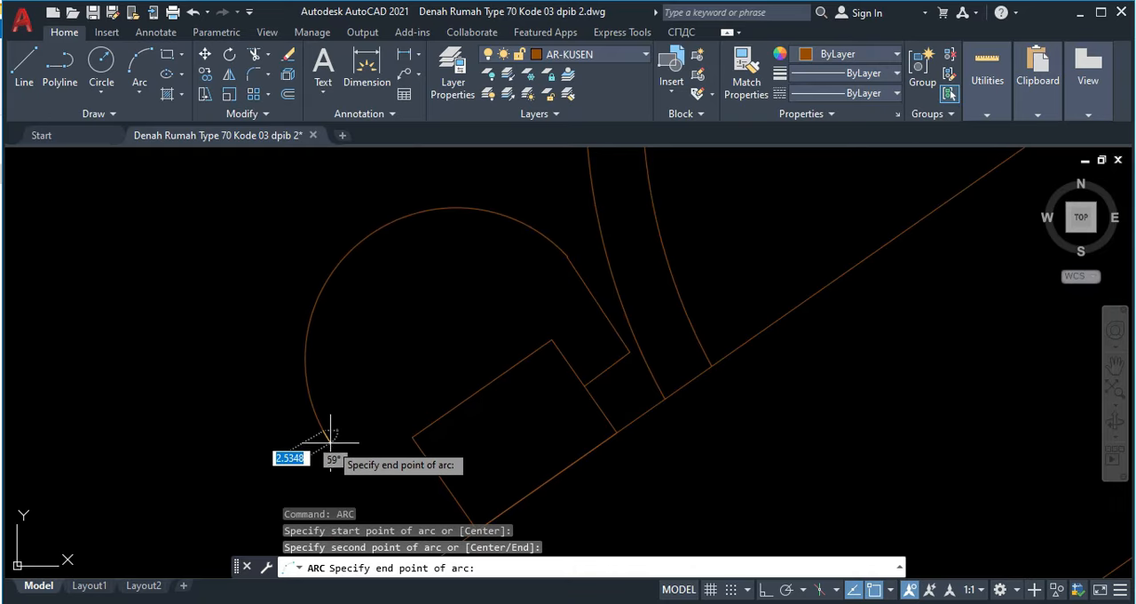
left_click(330, 440)
Step: Copy the batten rectangle, both short lines and the arc 250 down the slope along the rafter
middle_click_drag(329, 438, 251, 432)
left_click(474, 388)
left_click(424, 366)
left_click(462, 271)
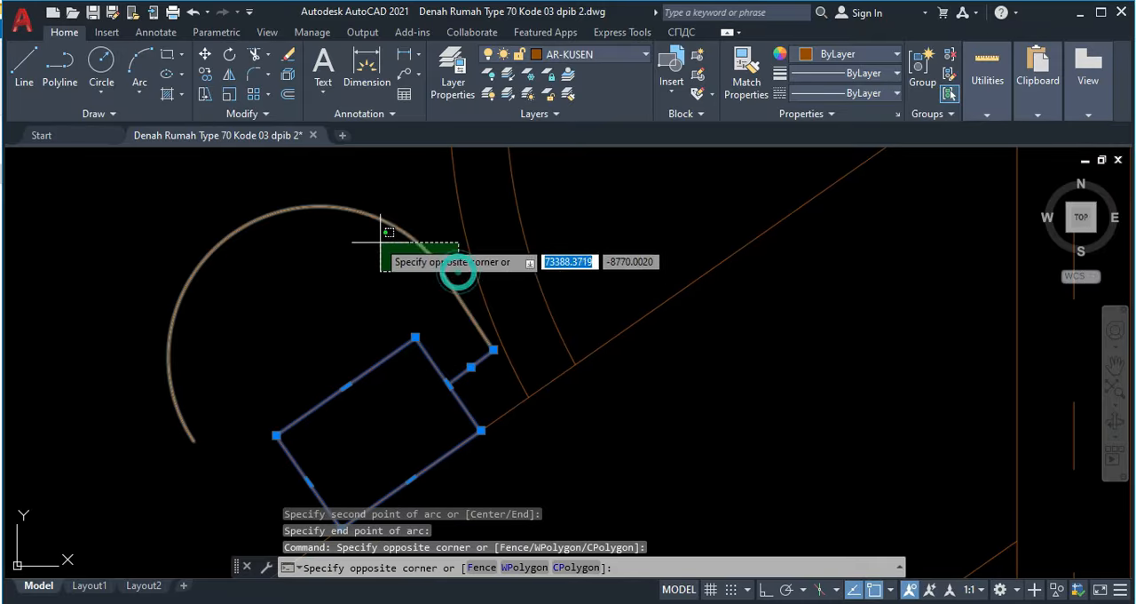
left_click(347, 226)
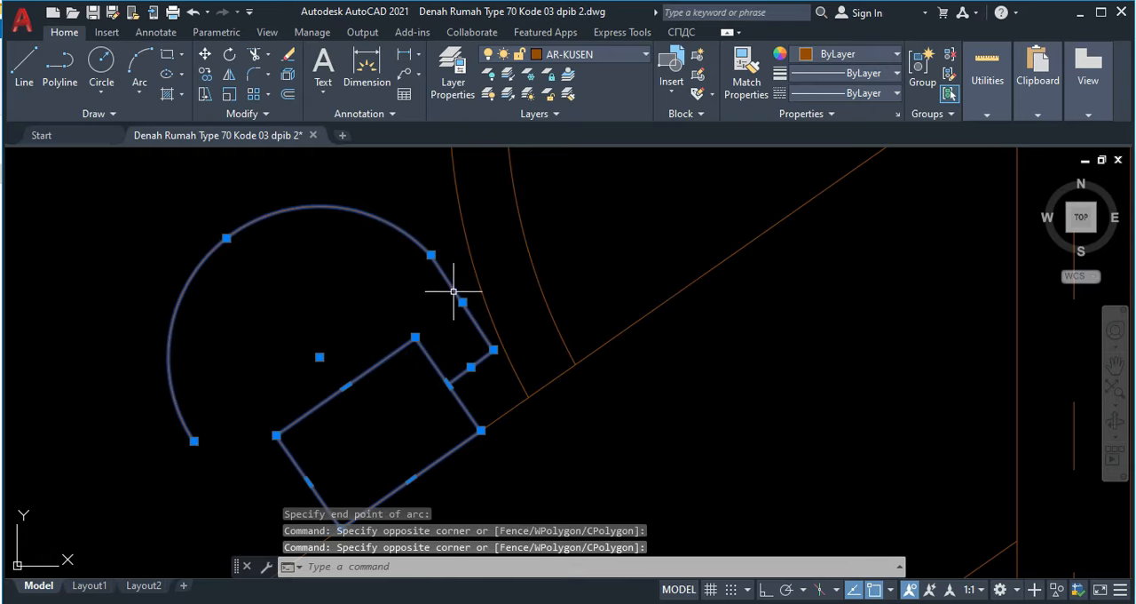
type("o")
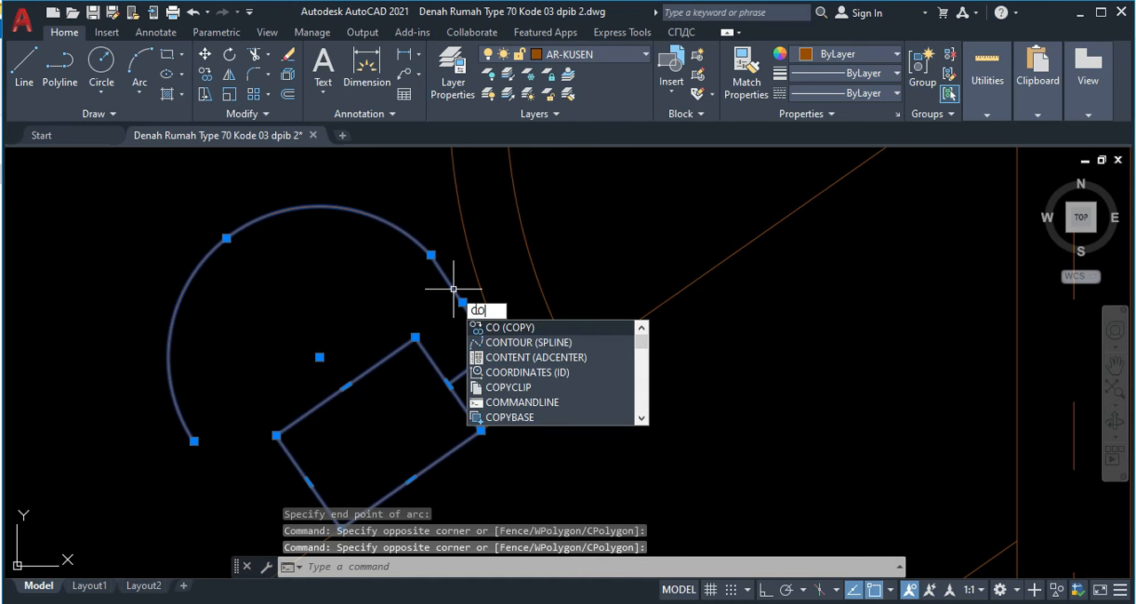
key("Return")
middle_click_drag(523, 292, 589, 215)
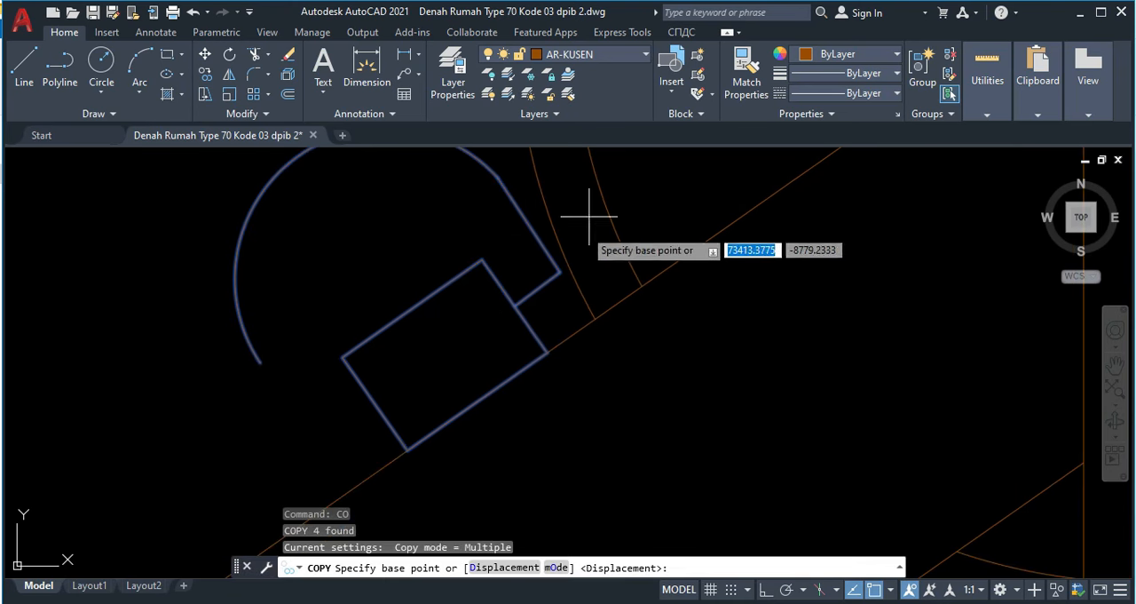
left_click(477, 400)
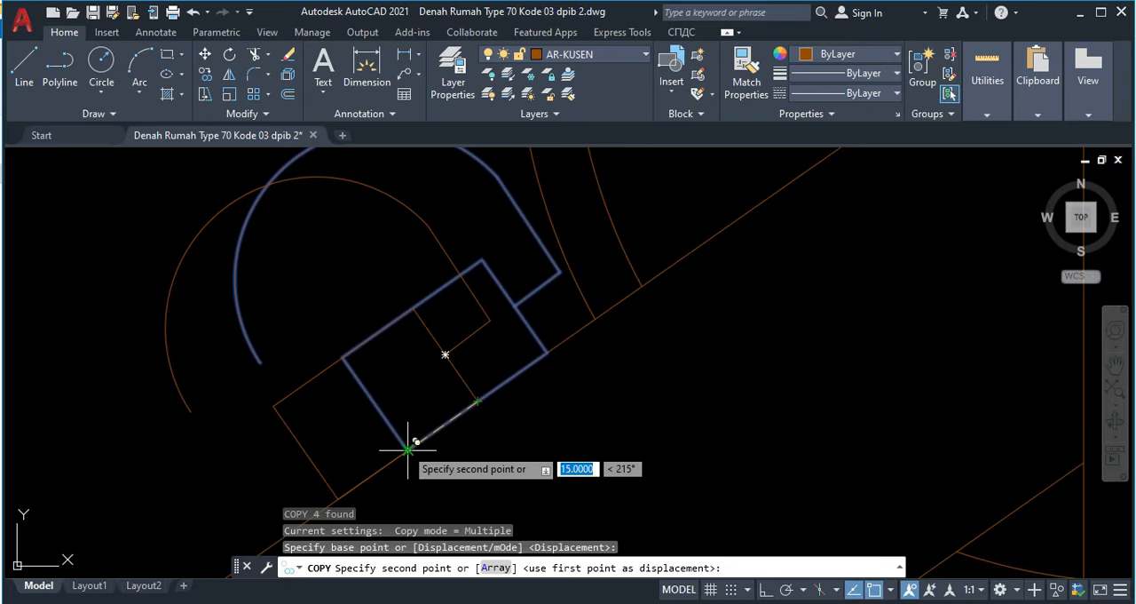
type("25")
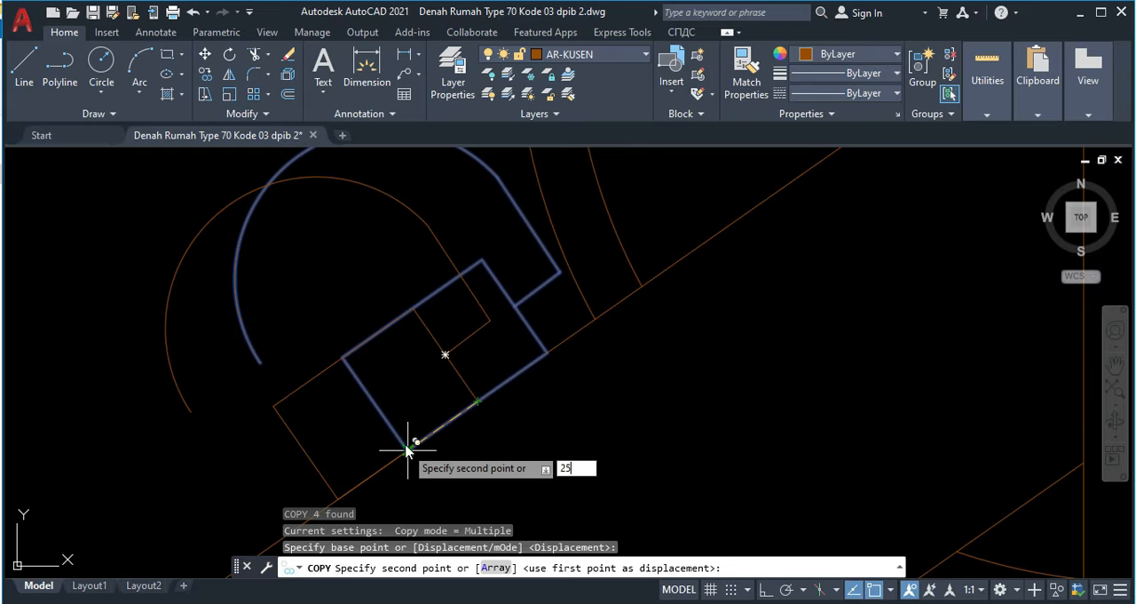
key("Return")
scroll(419, 430, "down", 4)
middle_click_drag(449, 415, 460, 370)
key("Escape")
scroll(486, 363, "down", 2)
scroll(300, 449, "up", 2)
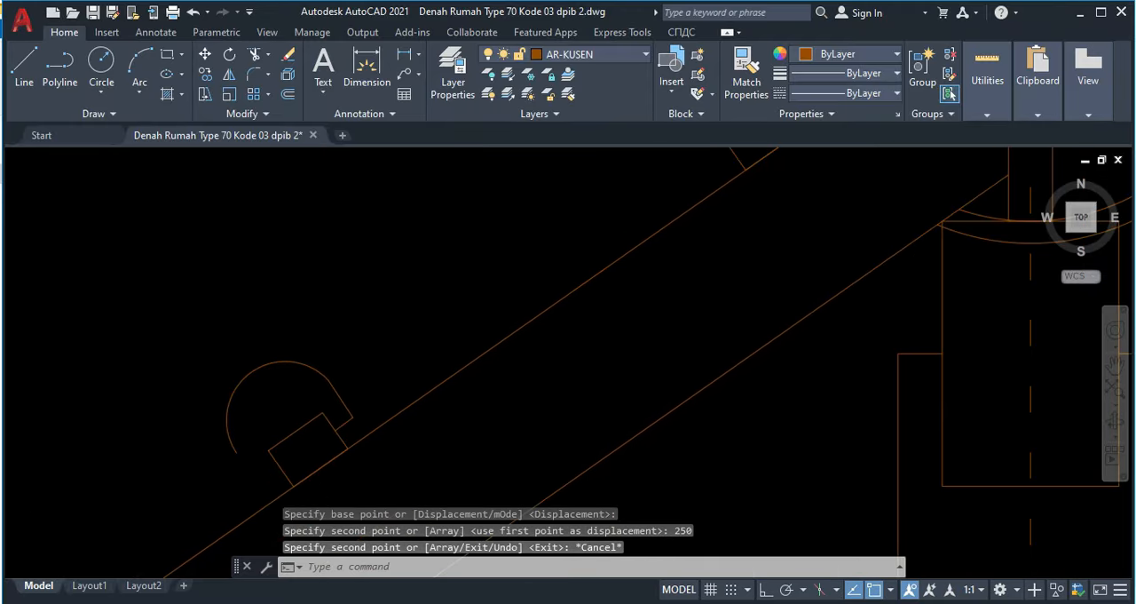
Step: Offset the lower batten's arc outward by 10
scroll(319, 452, "down", 2)
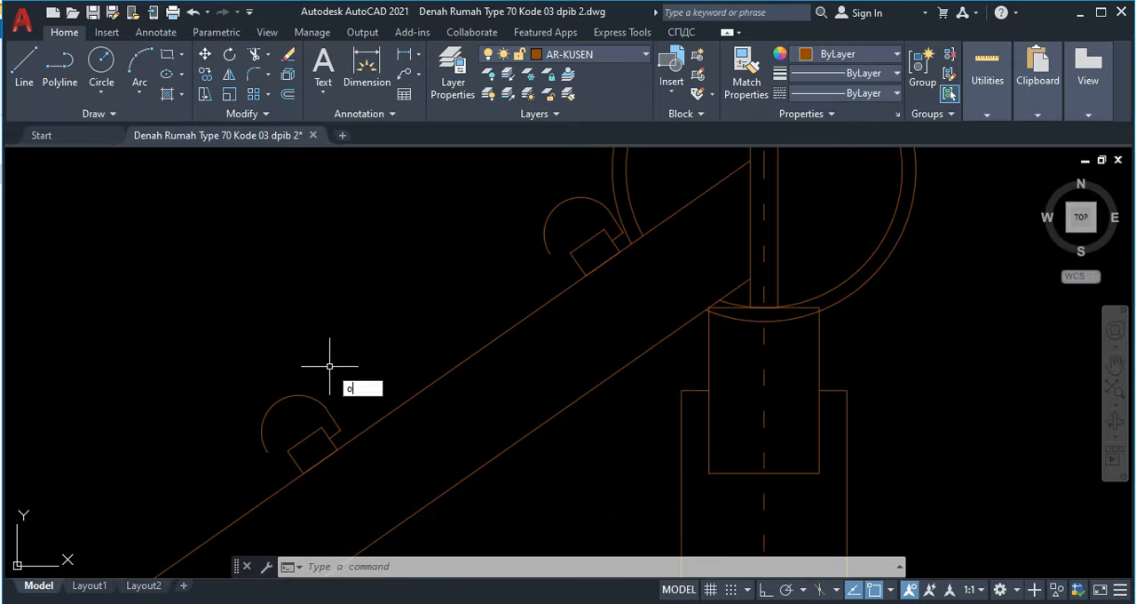
key("Return")
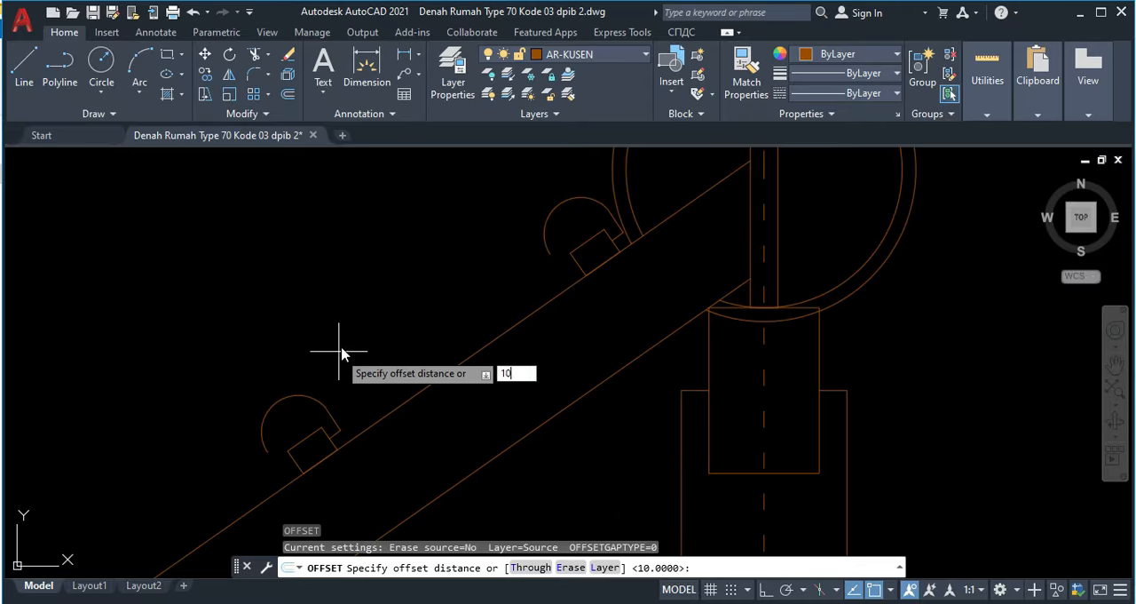
key("Return")
left_click(286, 398)
left_click(276, 352)
key("Escape")
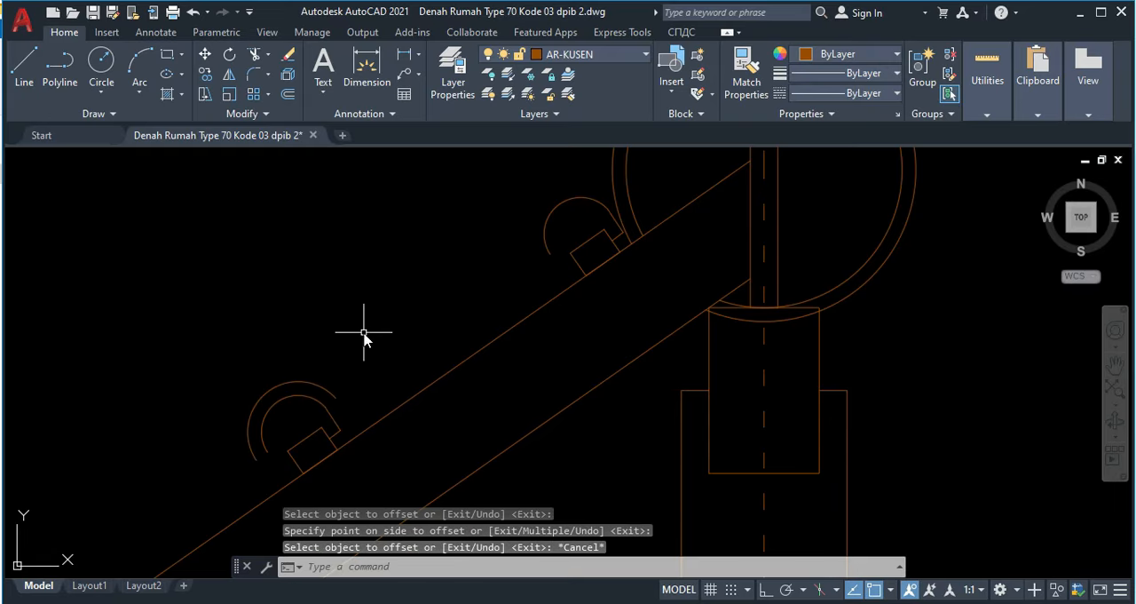
Step: Draw a sagging three-point arc from the left quadrant of the upper batten's arc to the top of the lower batten's outer arc
type("arc")
key("Return")
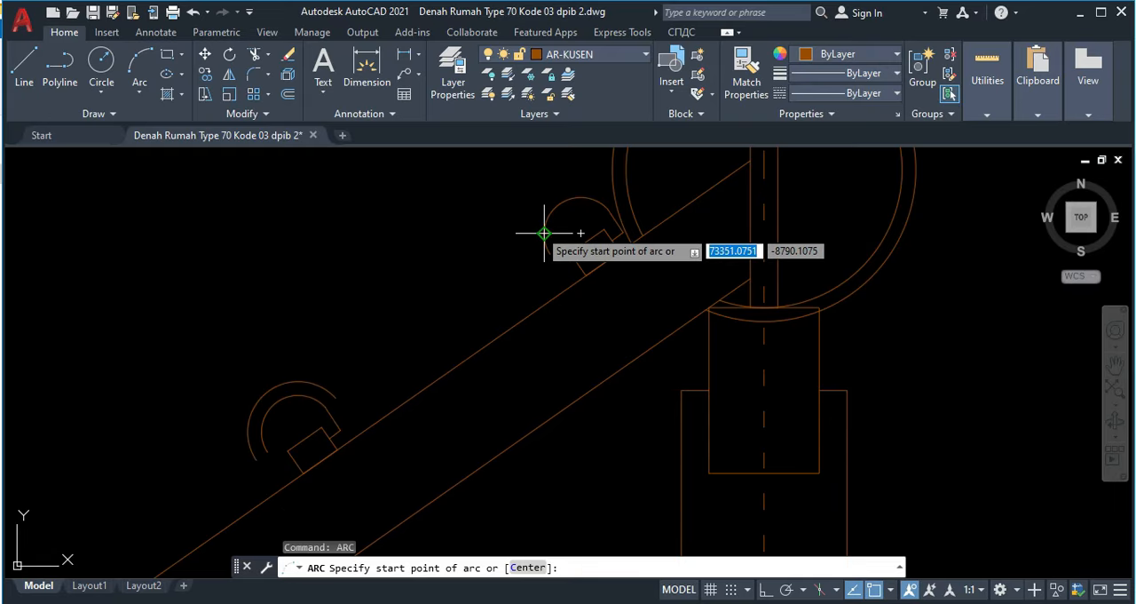
left_click(544, 234)
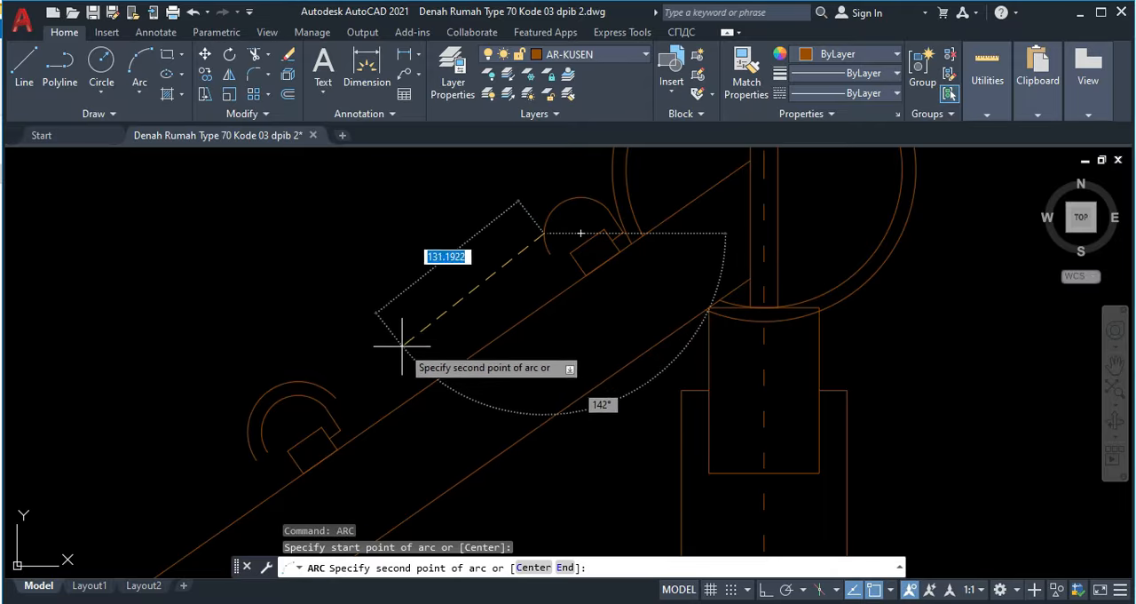
left_click(409, 362)
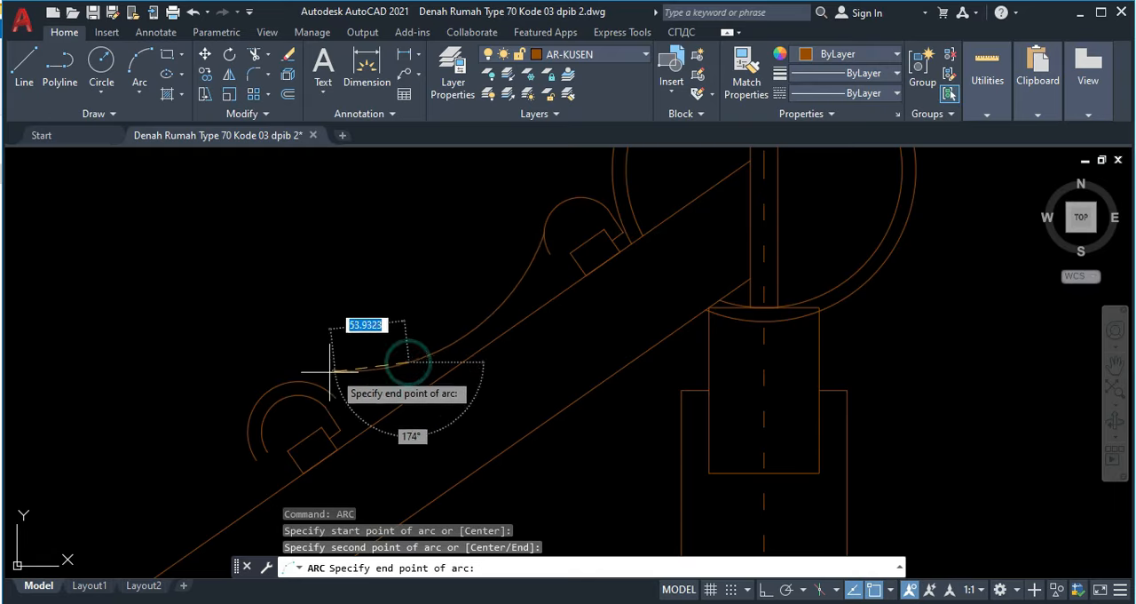
left_click(289, 383)
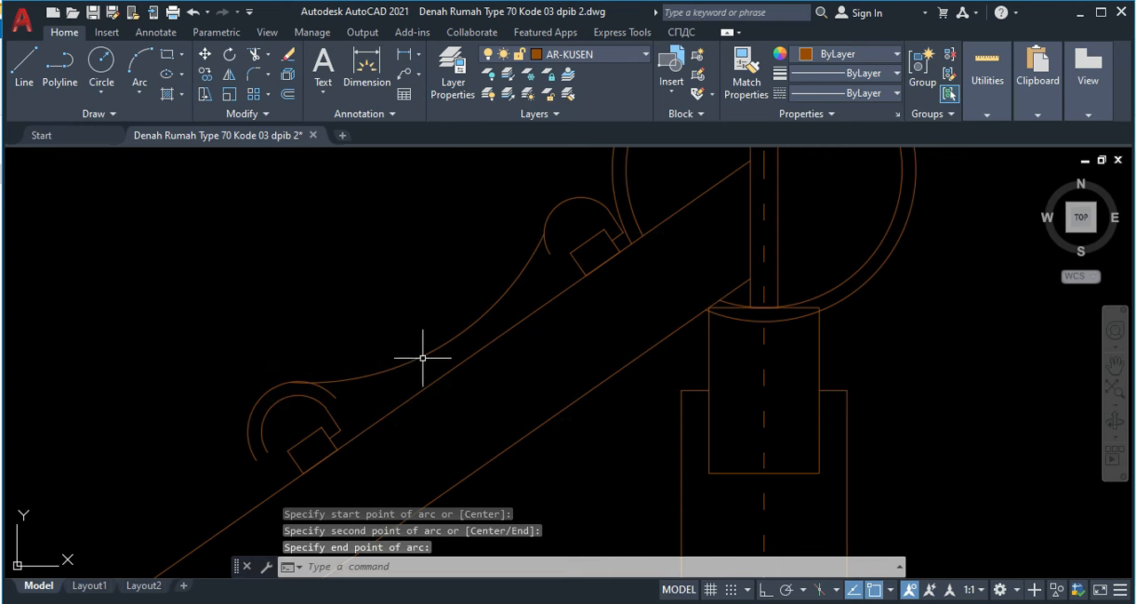
Step: Stretch the midpoint of the new connecting arc slightly away from the rafter to flatten its curve
left_click(420, 357)
left_click(440, 347)
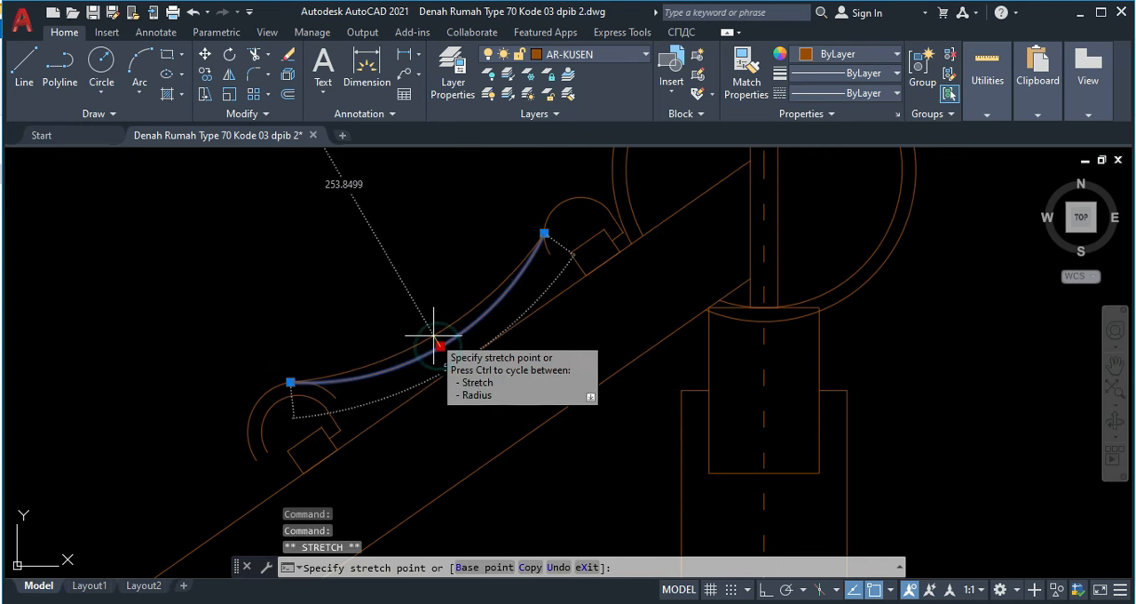
left_click(433, 335)
key("Escape")
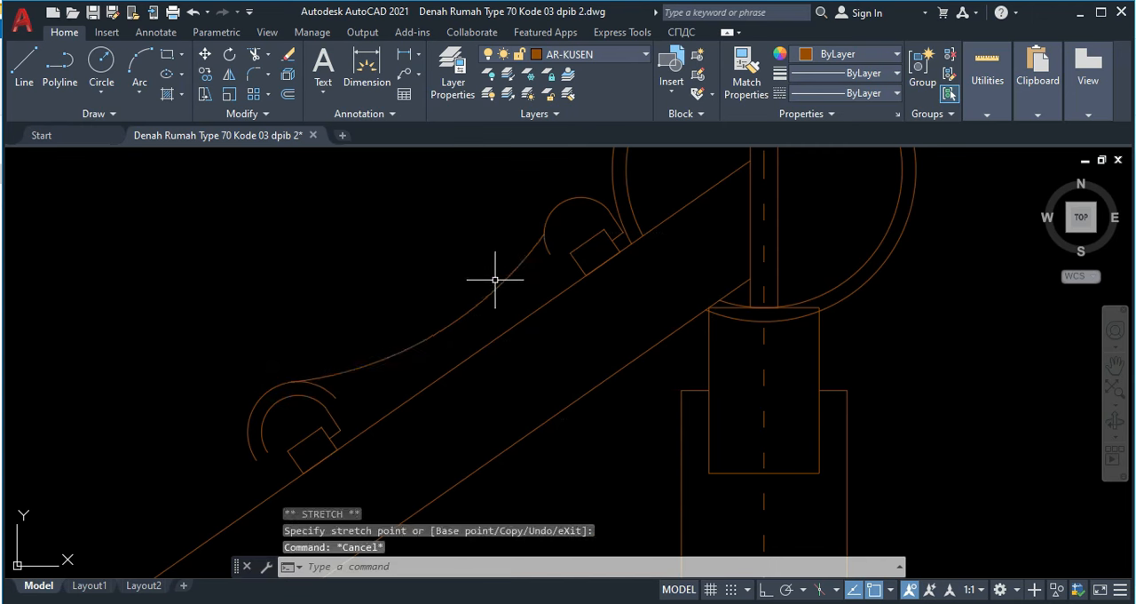
Step: Draw a second connecting arc below the first, from the upper batten's outer left corner to the top of the lower batten's inner arc
type("arc")
key("Return")
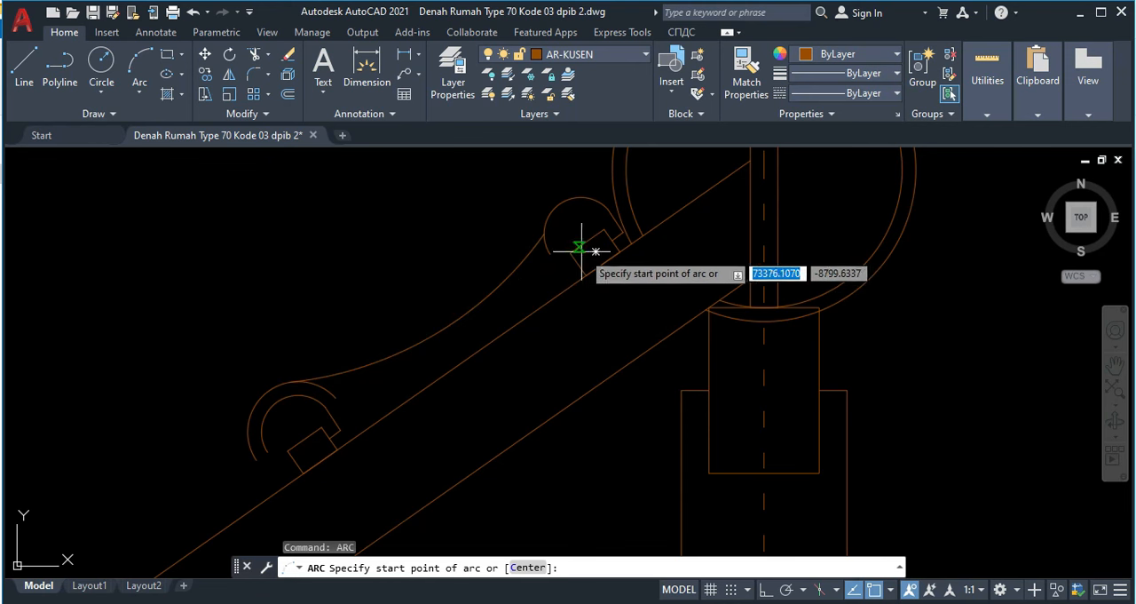
left_click(575, 251)
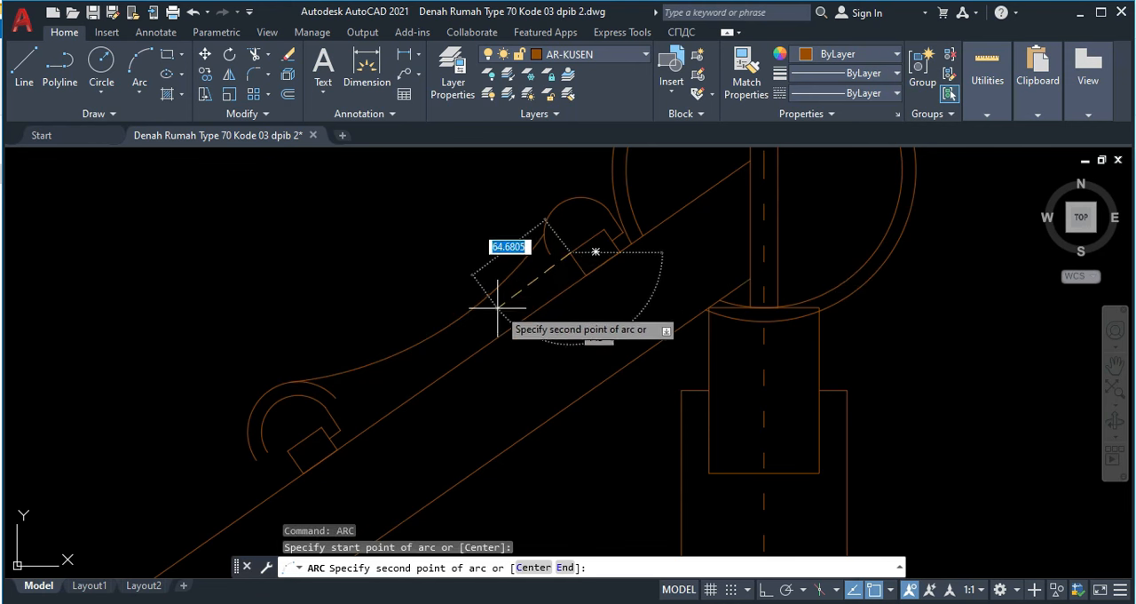
left_click(448, 346)
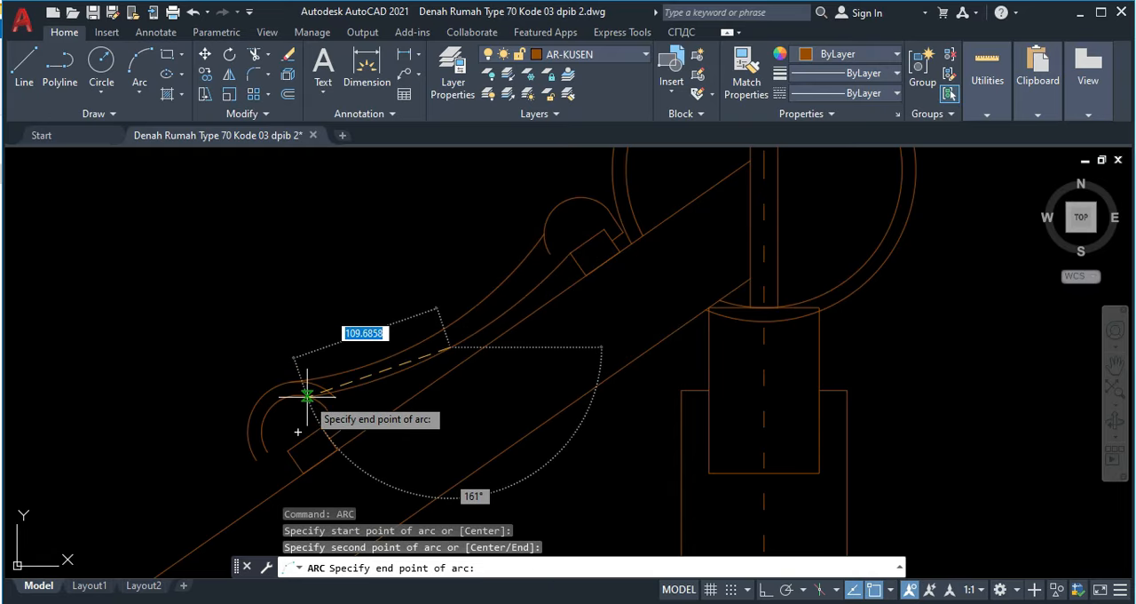
left_click(307, 395)
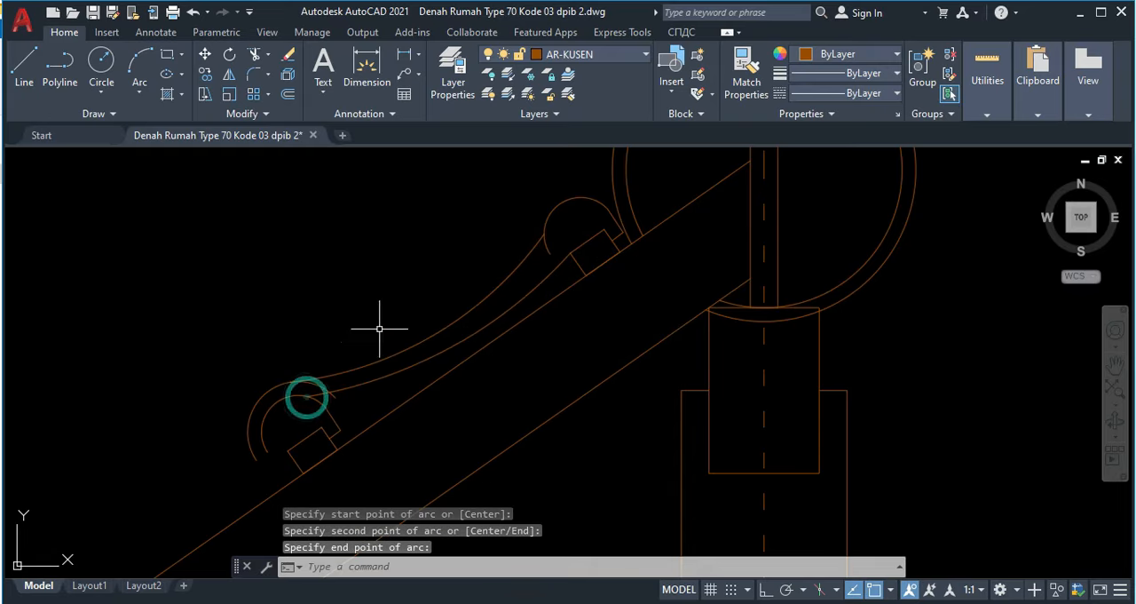
Step: Stretch the outer connecting arc's upper end down along the upper batten's arc, near that arc's lower end
left_click(501, 275)
scroll(532, 248, "up", 3)
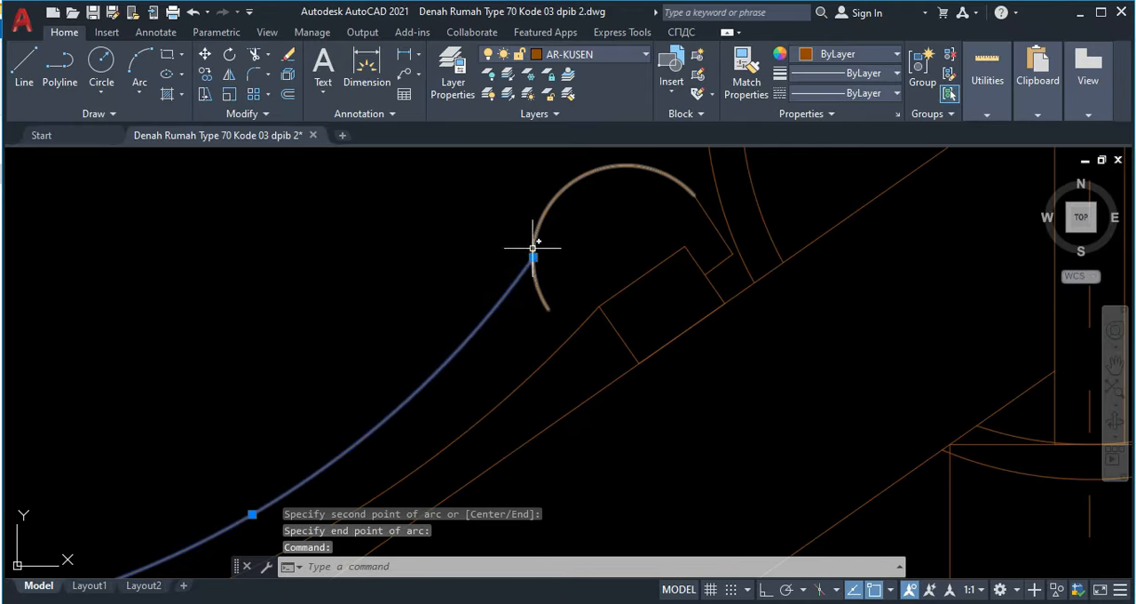
left_click(533, 256)
scroll(539, 297, "down", 3)
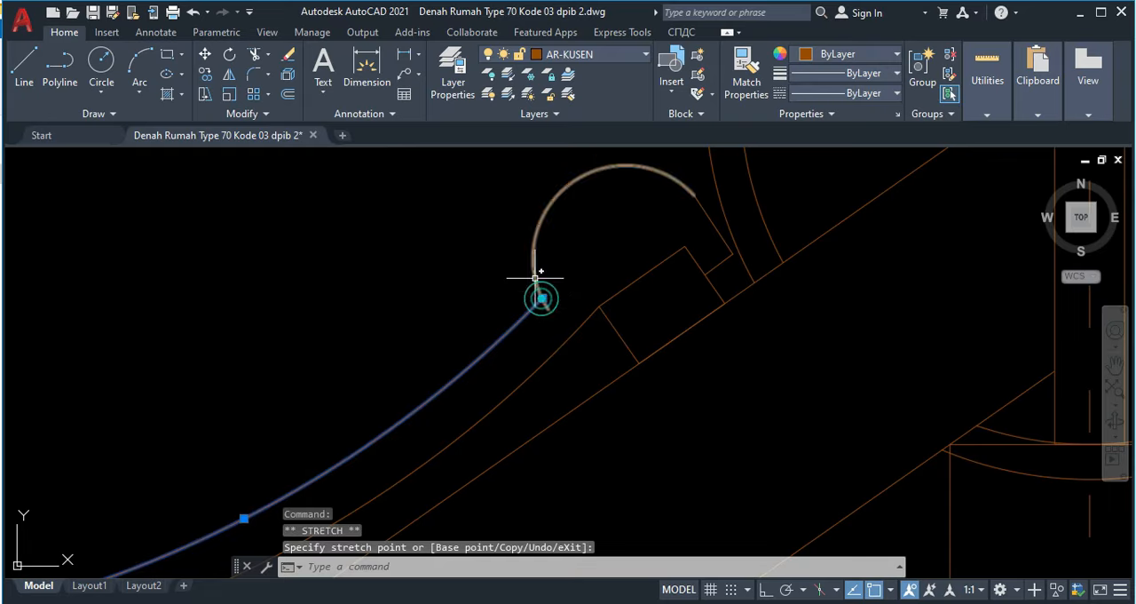
middle_click_drag(520, 292, 545, 194)
key("Escape")
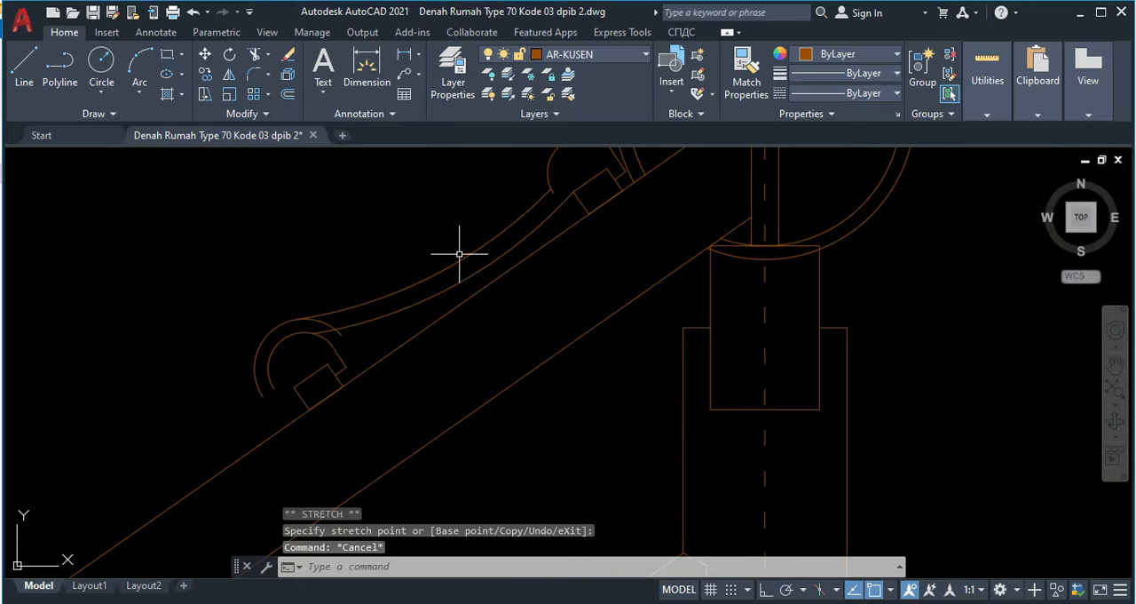
Step: Draw a short horizontal line joining the outer and inner arcs around the lower batten at their left quadrants
middle_click_drag(345, 308, 331, 341)
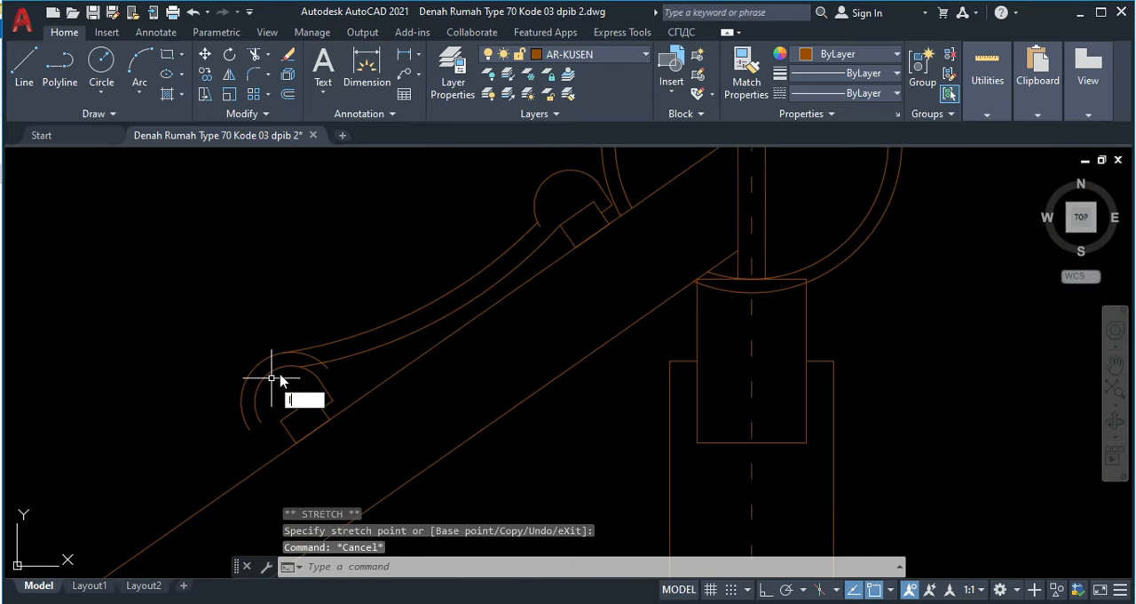
key("Return")
scroll(254, 377, "up", 3)
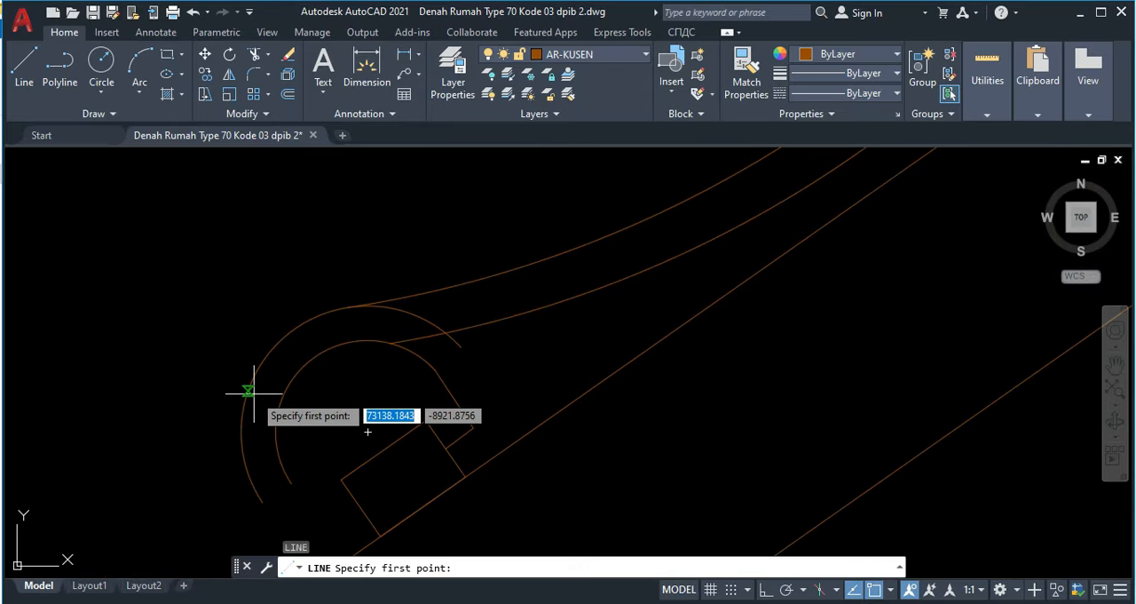
left_click(242, 432)
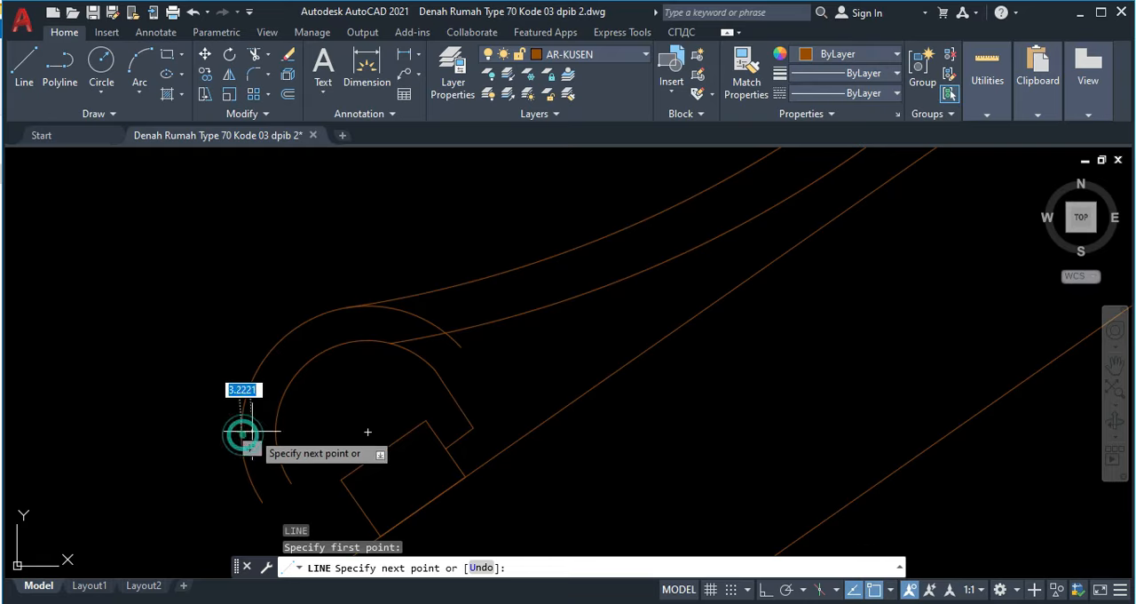
key("Escape")
Step: Trim both lower batten arcs below the short closing line and beyond the points where the connecting arcs meet them
middle_click_drag(261, 385, 362, 341)
scroll(362, 341, "down", 4)
scroll(379, 340, "up", 2)
key("Return")
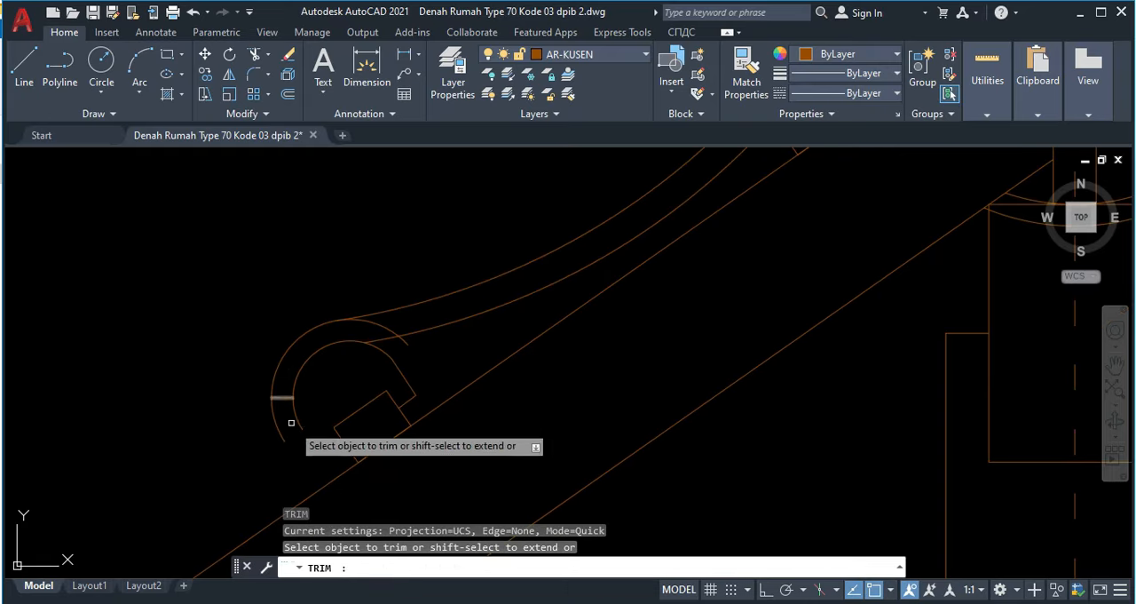
left_click_drag(299, 406, 254, 419)
scroll(382, 327, "up", 2)
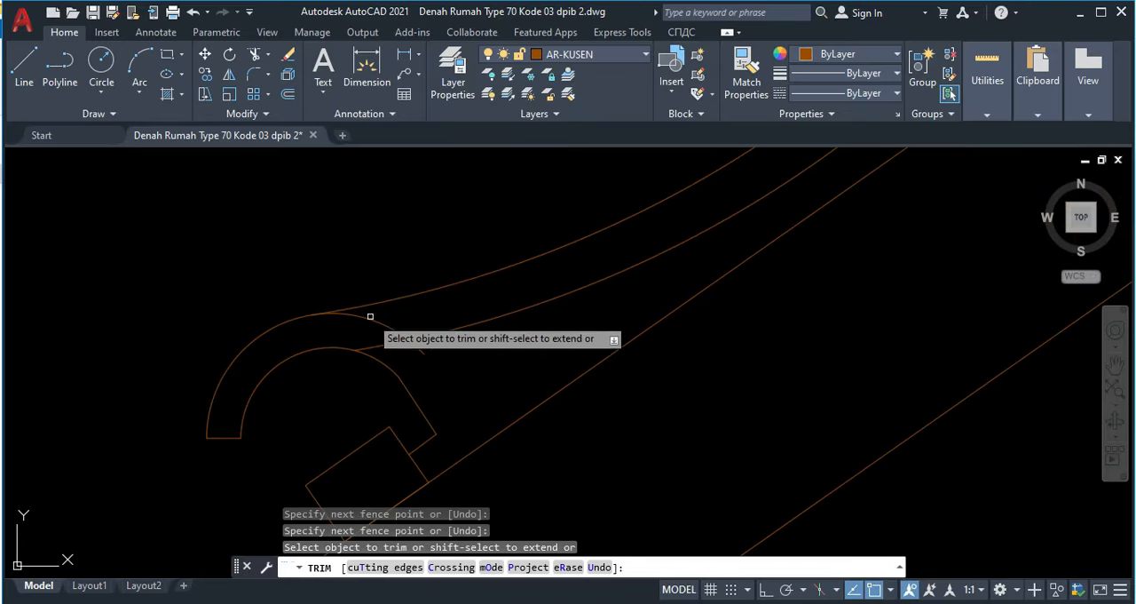
left_click(363, 319)
left_click(413, 347)
left_click(376, 357)
Step: Examine how the outer connecting arc meets the arcs at the lower and upper battens
scroll(393, 342, "up", 3)
scroll(300, 277, "up", 4)
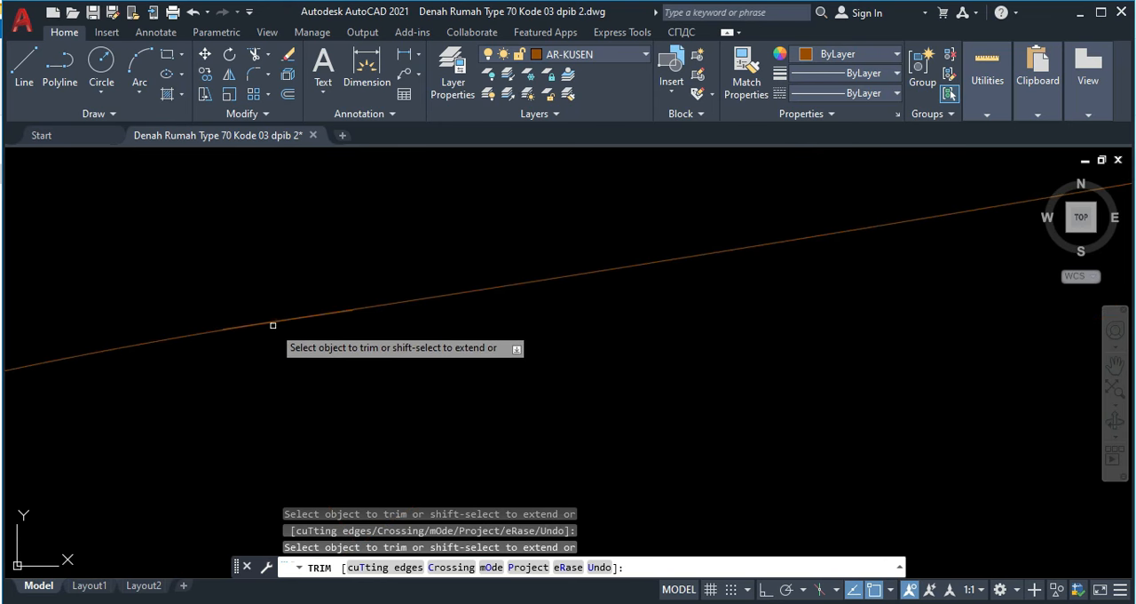
scroll(435, 283, "up", 2)
scroll(436, 283, "down", 3)
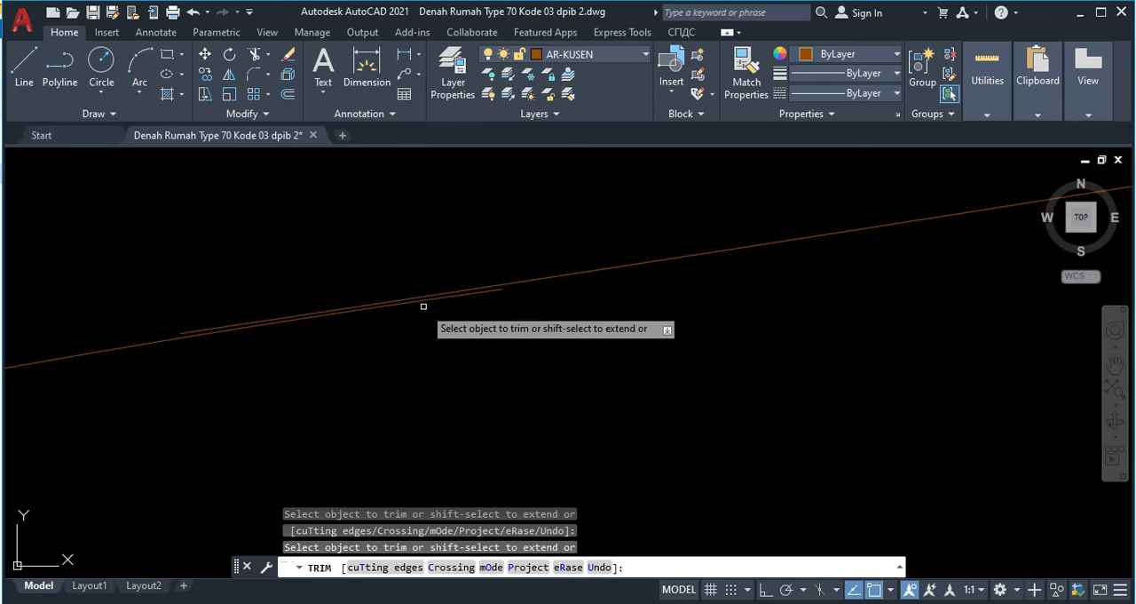
scroll(426, 300, "up", 5)
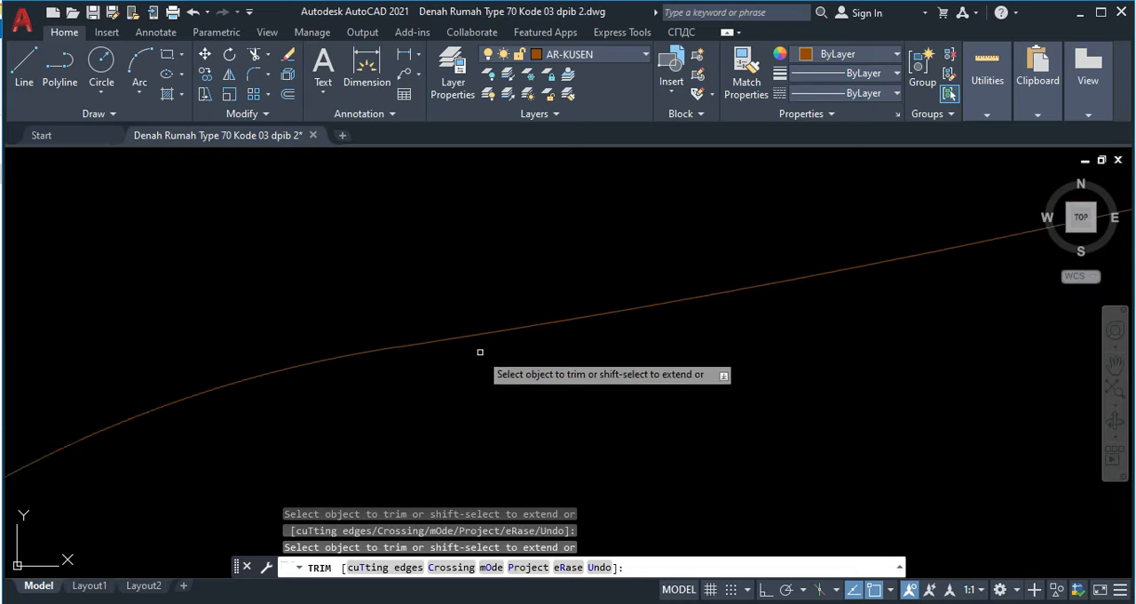
scroll(601, 217, "up", 4)
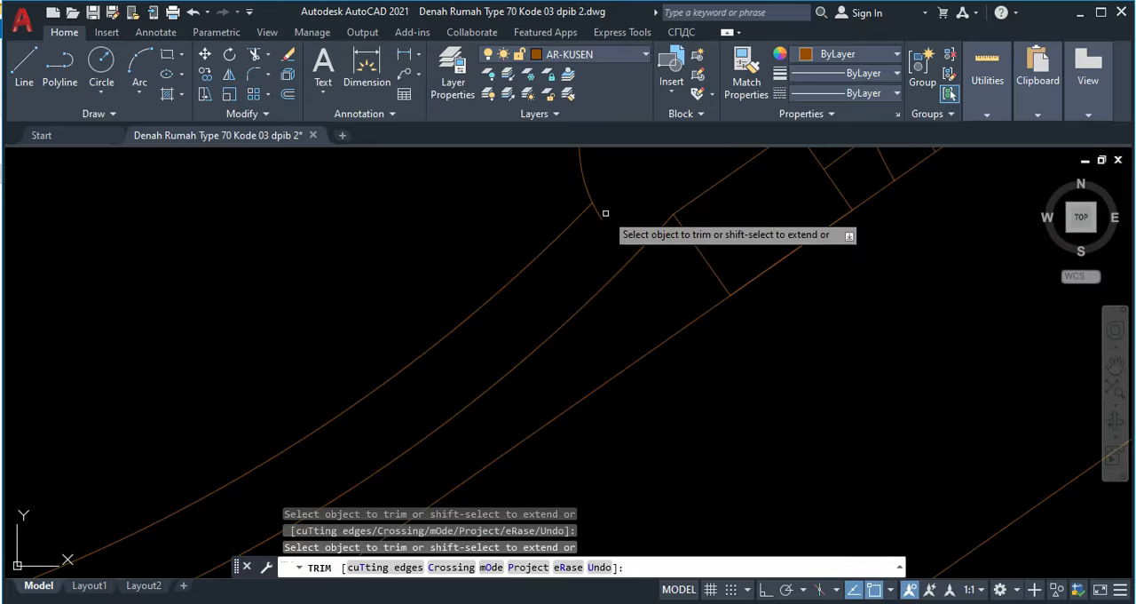
scroll(584, 242, "down", 8)
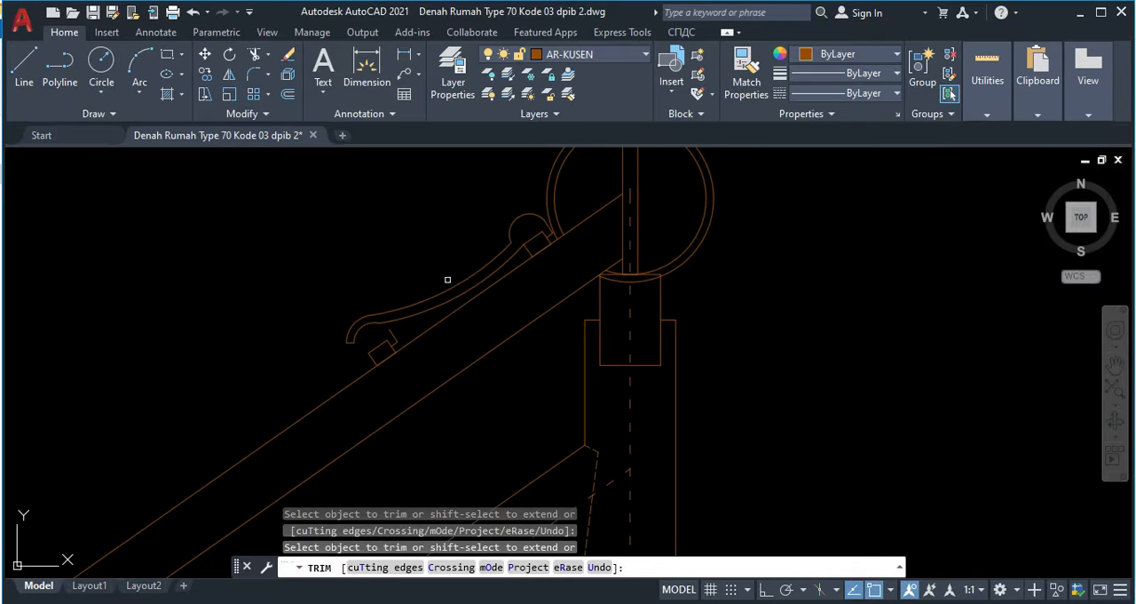
key("Escape")
Step: Stretch the inner connecting arc's midpoint slightly away from the rafter, toward the outer connecting arc, to even out the tile's thickness
scroll(391, 340, "up", 4)
middle_click_drag(472, 289, 340, 368)
scroll(352, 378, "down", 2)
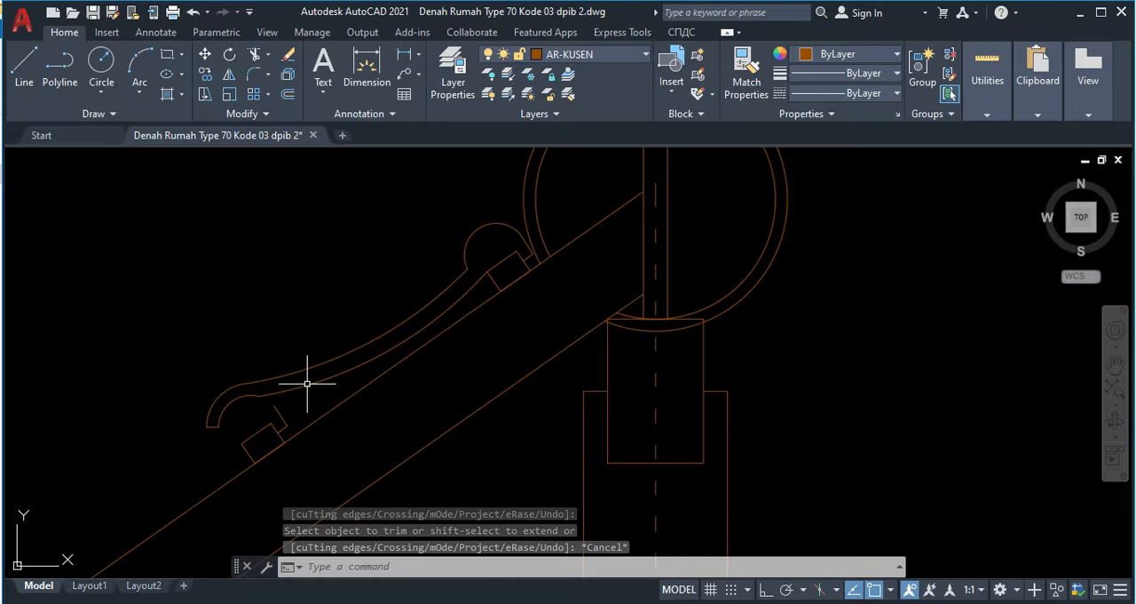
scroll(373, 348, "up", 2)
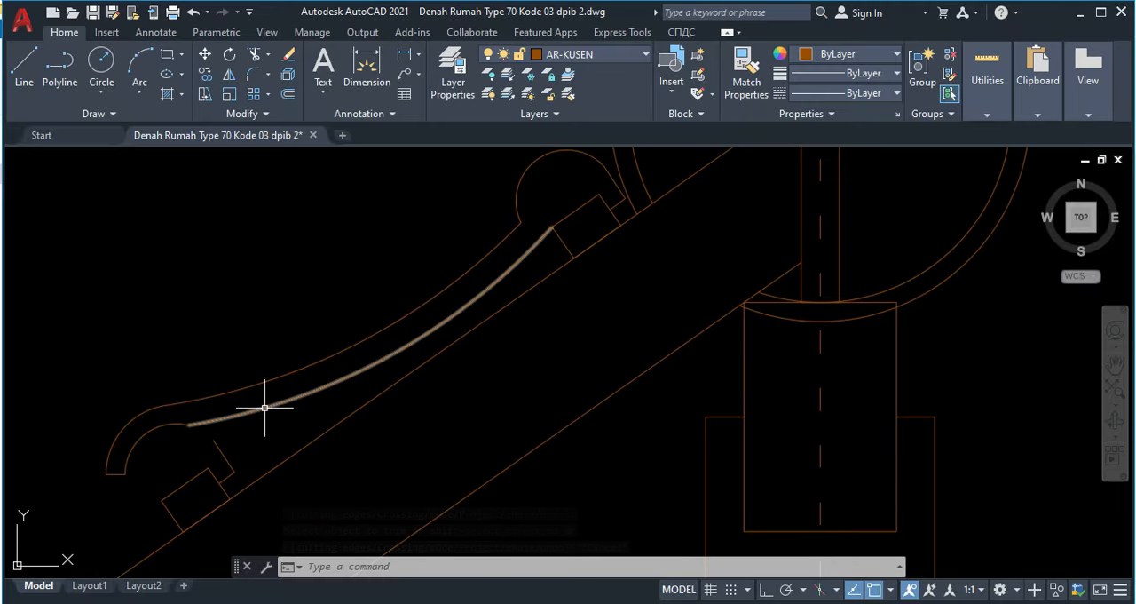
scroll(388, 356, "up", 2)
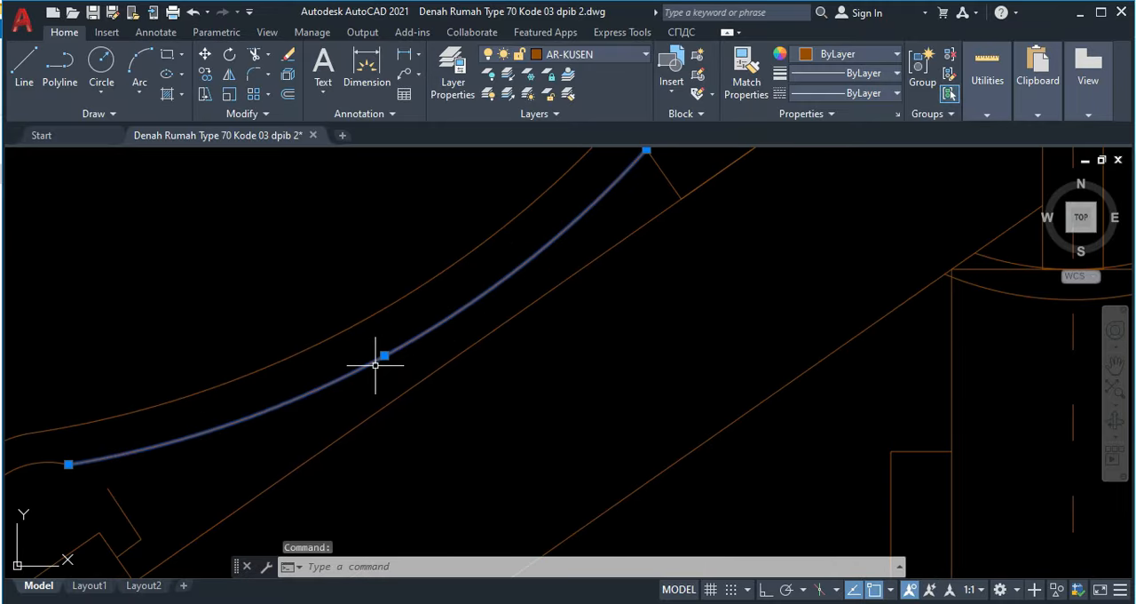
scroll(384, 355, "down", 2)
left_click(384, 355)
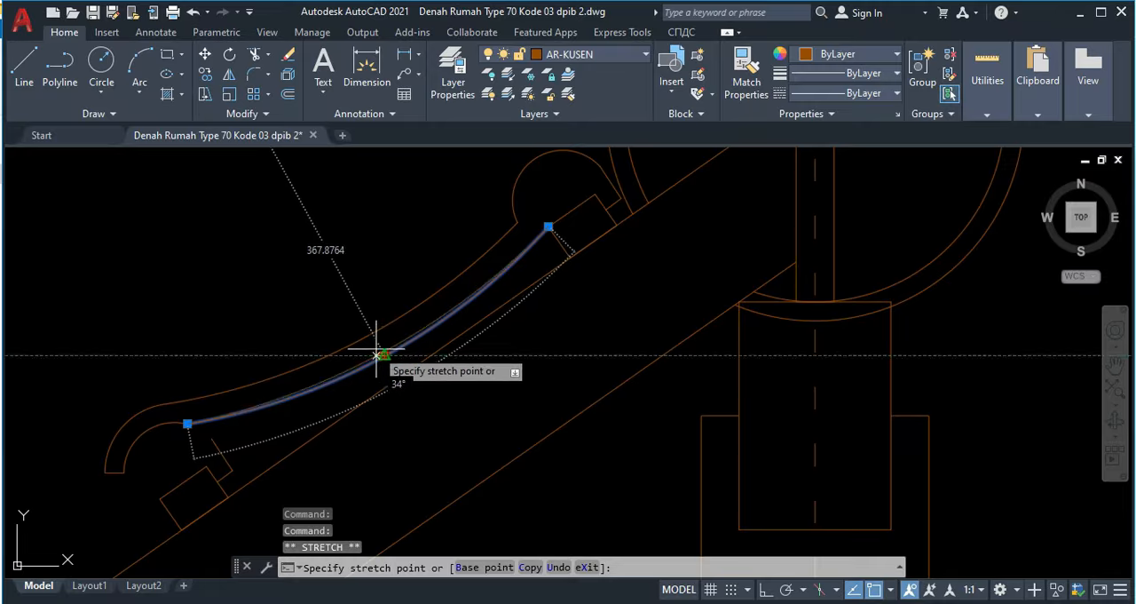
left_click(384, 355)
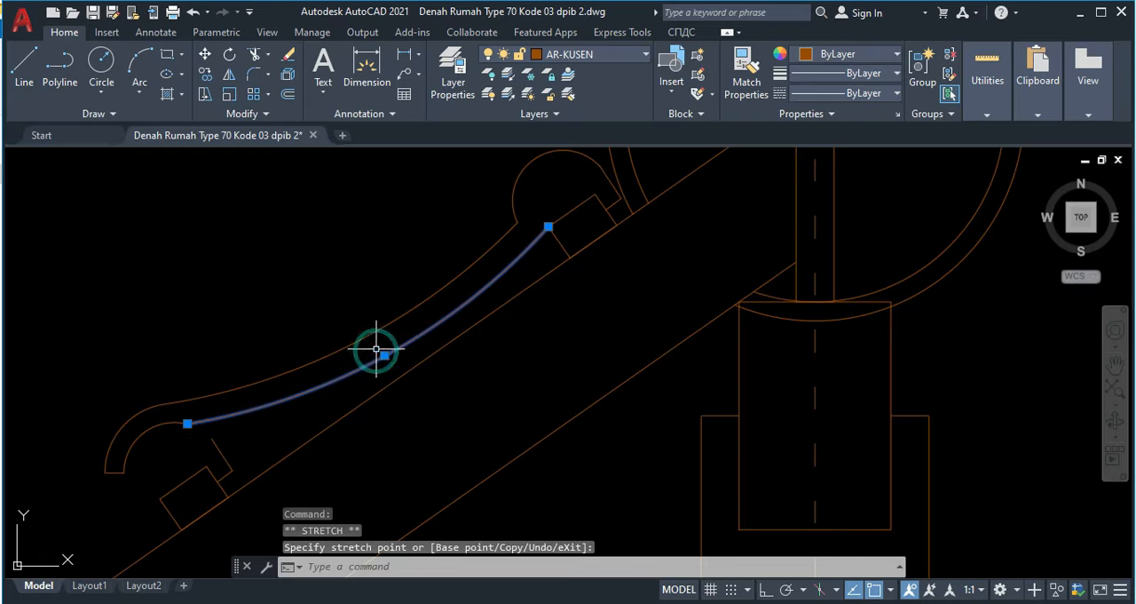
scroll(386, 356, "up", 2)
scroll(385, 356, "up", 2)
left_click(386, 357)
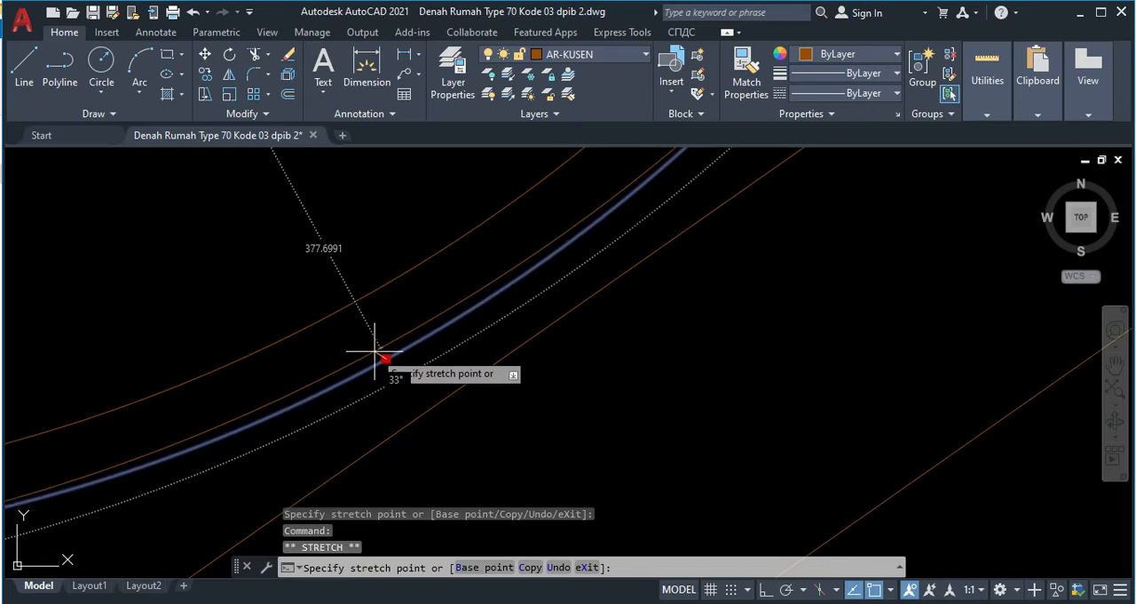
left_click(386, 352)
left_click(386, 359)
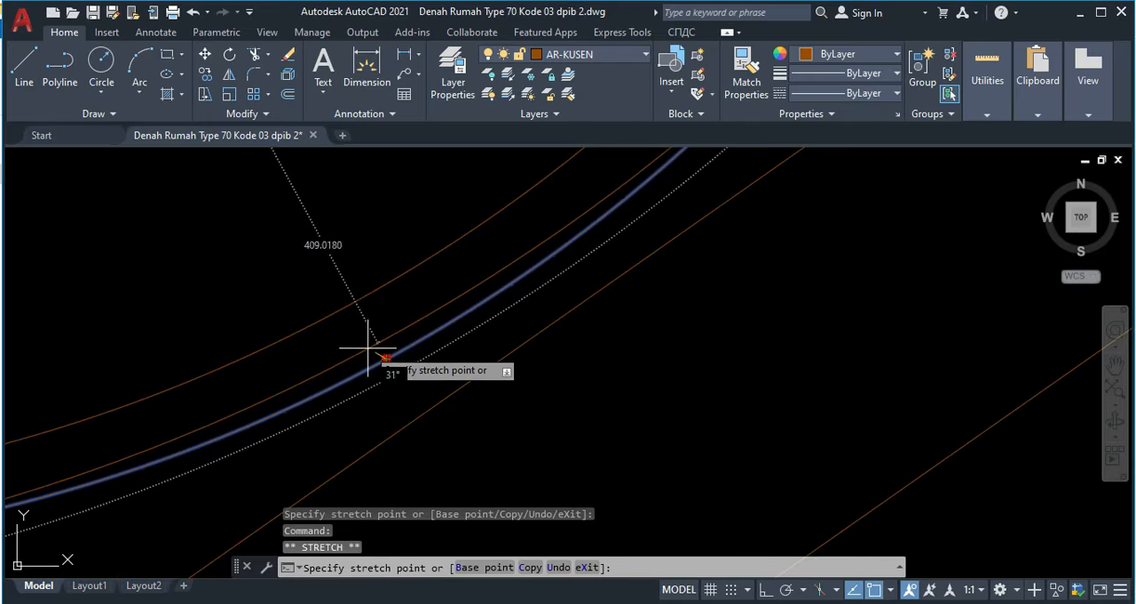
scroll(371, 347, "up", 3)
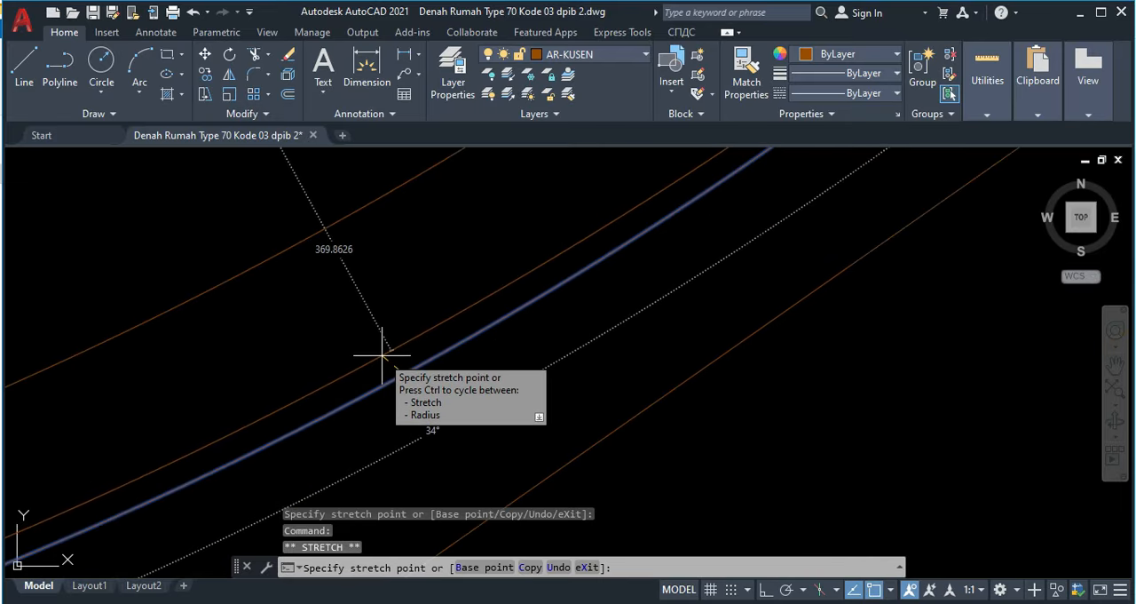
left_click(382, 353)
scroll(408, 348, "down", 5)
middle_click_drag(409, 348, 414, 308)
key("Escape")
Step: Erase the lower batten rectangle together with the two leftover tile lines beside it
scroll(388, 307, "up", 6)
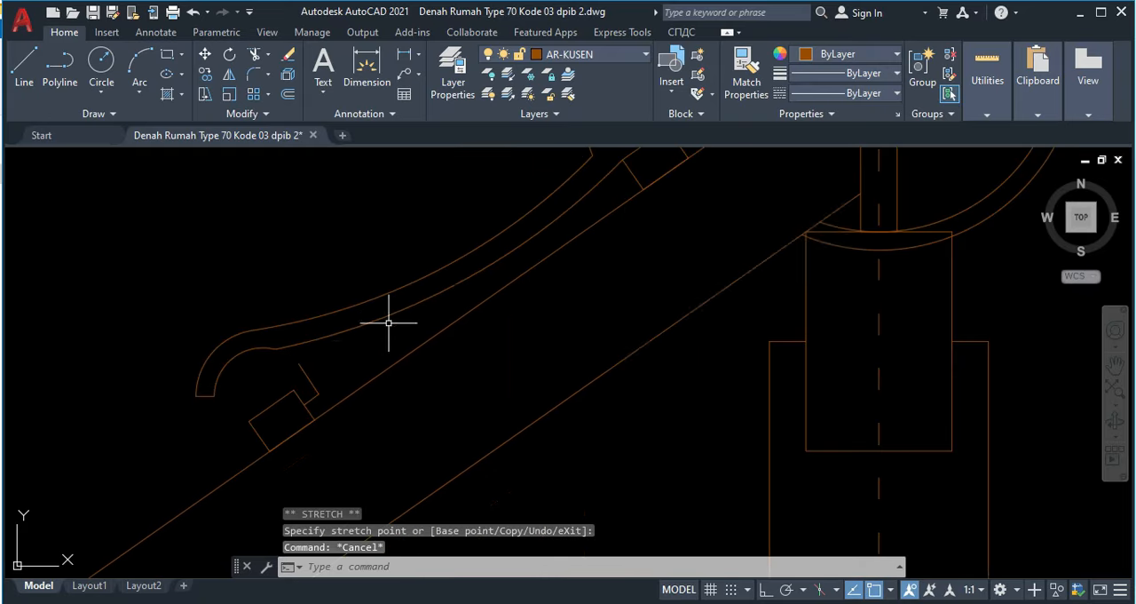
left_click(269, 380)
left_click(247, 399)
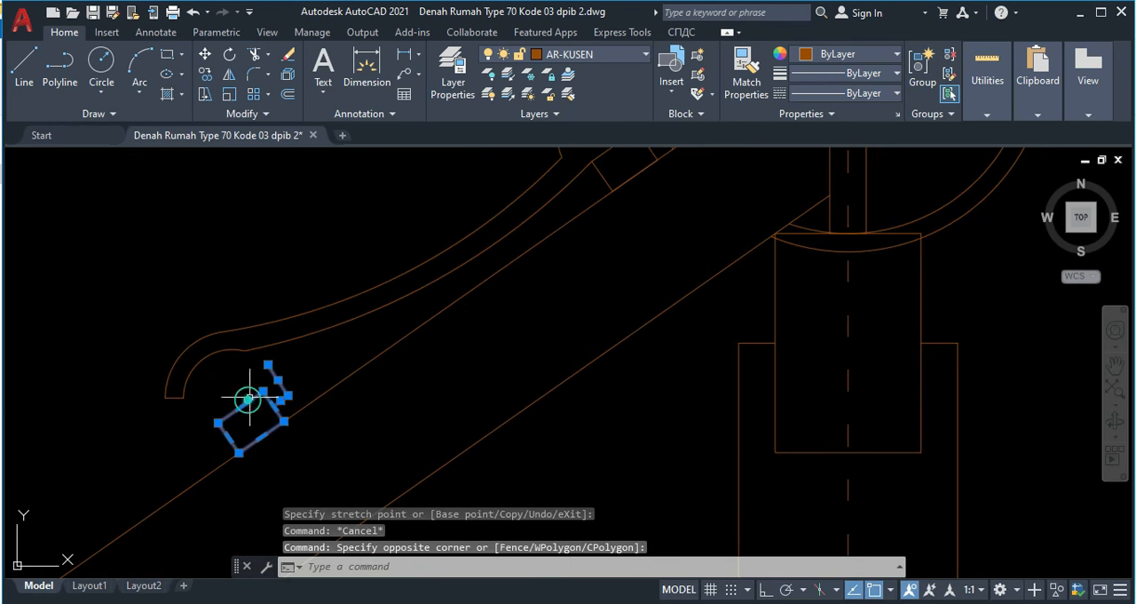
key("Delete")
Step: Select all the curved tile's arcs and lines together with the upper batten, and open a block definition for them
scroll(381, 325, "down", 4)
middle_click_drag(381, 325, 380, 253)
scroll(442, 280, "up", 4)
left_click(423, 300)
left_click(330, 264)
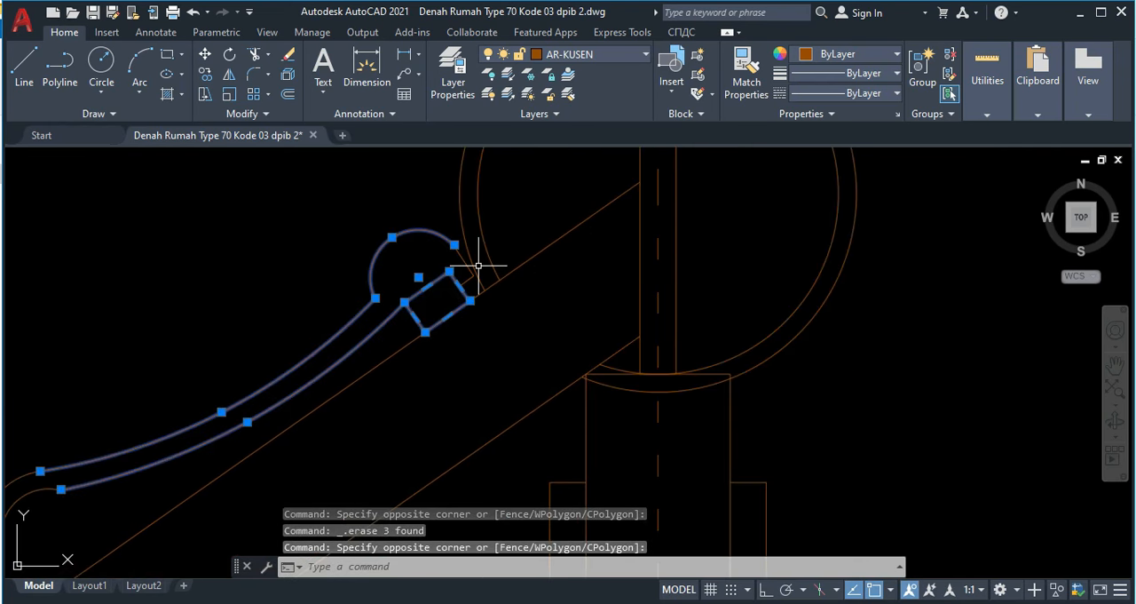
scroll(464, 281, "up", 5)
left_click(483, 303)
left_click(465, 284)
left_click(470, 259)
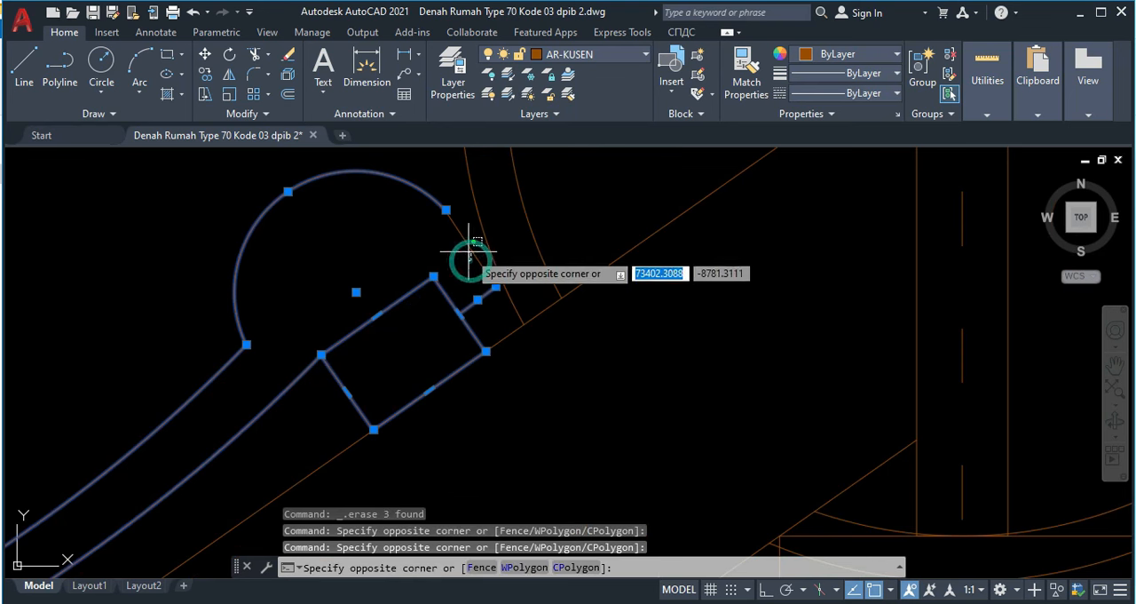
left_click(465, 245)
scroll(464, 242, "down", 6)
scroll(142, 427, "up", 6)
left_click(182, 427)
left_click(97, 388)
scroll(239, 337, "down", 4)
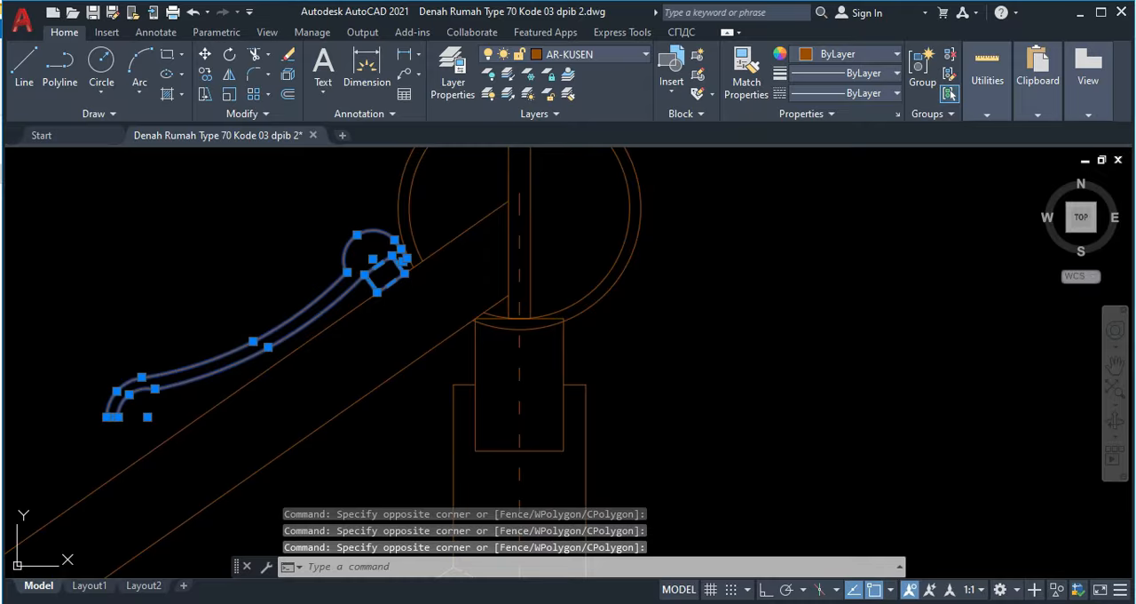
type("block")
key("Return")
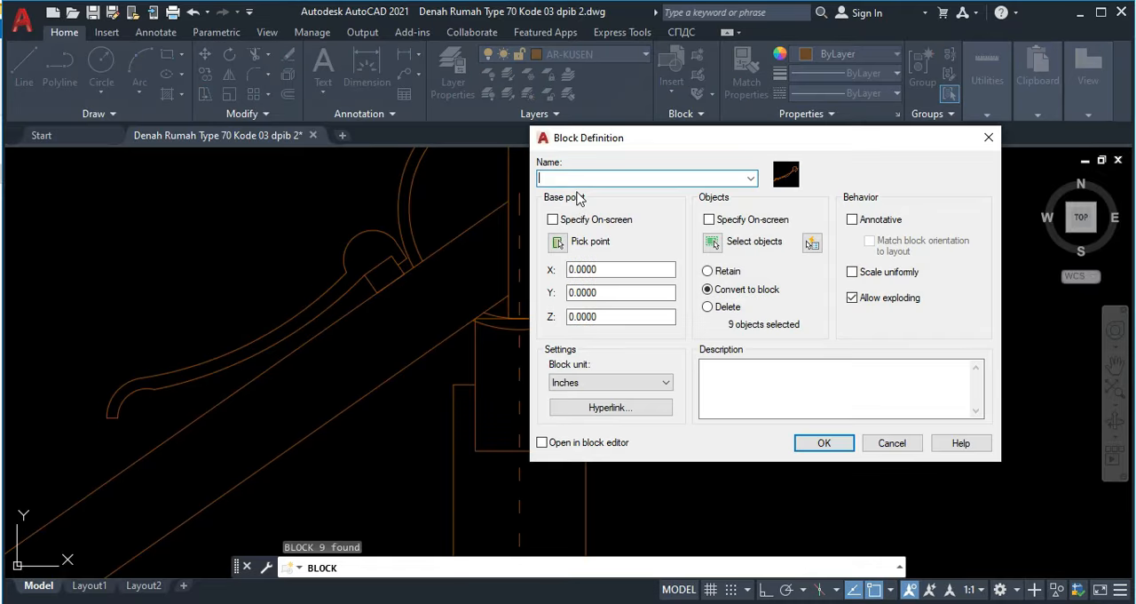
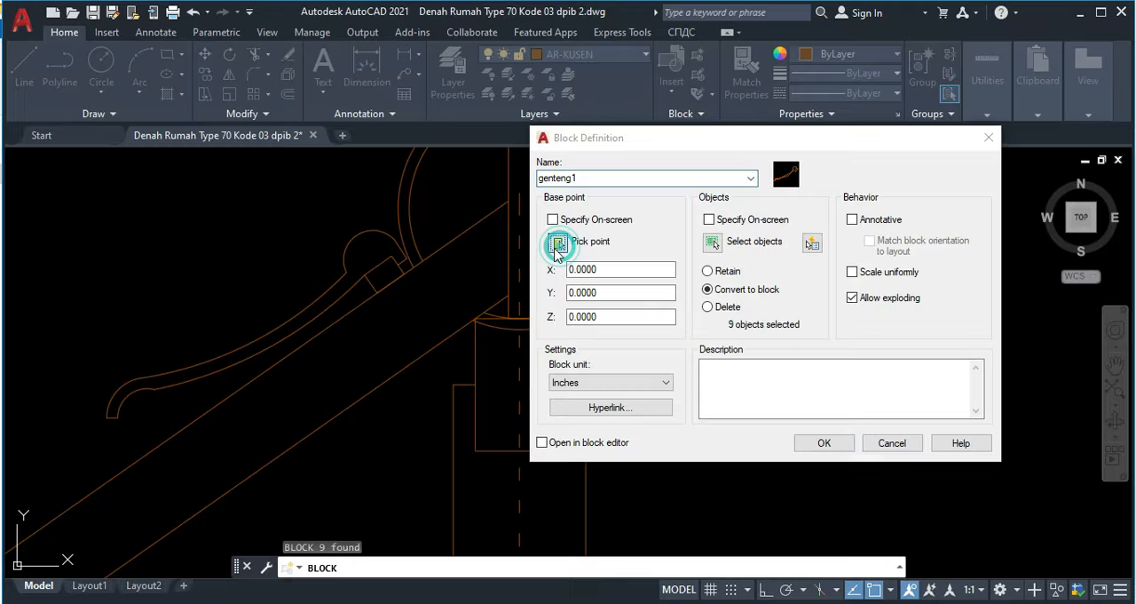
Step: Set the genteng1 block's base point at the batten's corner on the rafter line nearest the ridge, and create the block
left_click(557, 244)
scroll(391, 284, "up", 2)
scroll(330, 285, "up", 3)
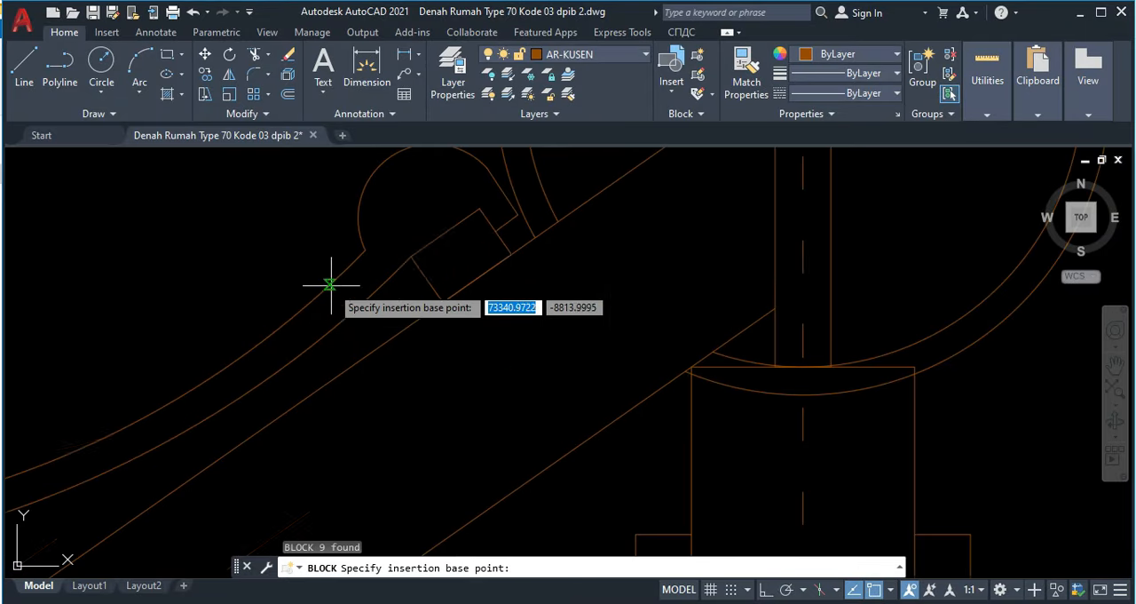
left_click(512, 253)
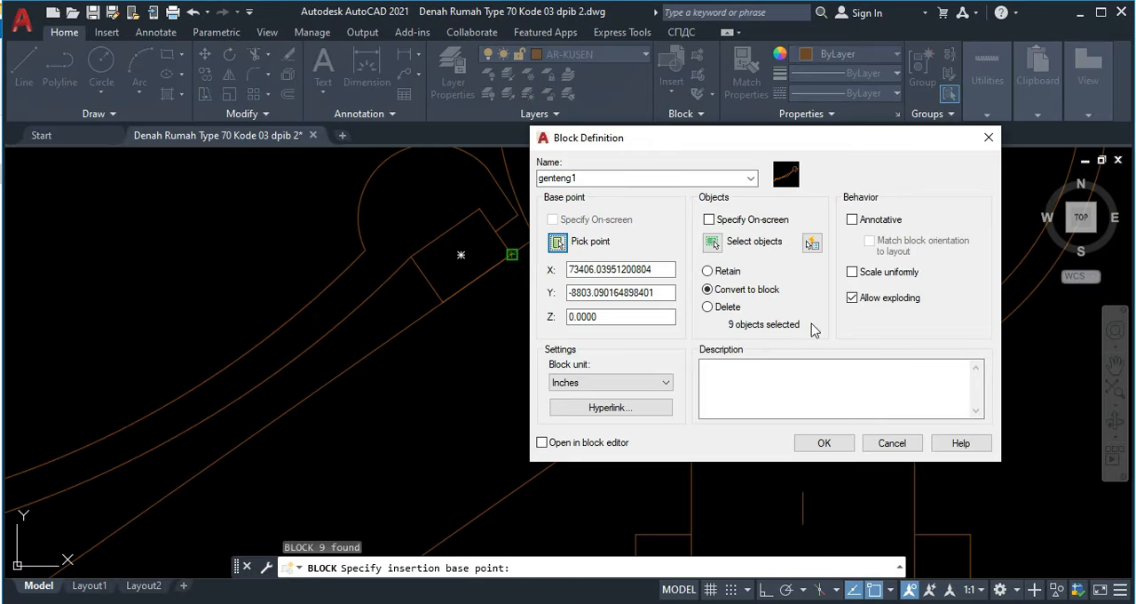
left_click(821, 441)
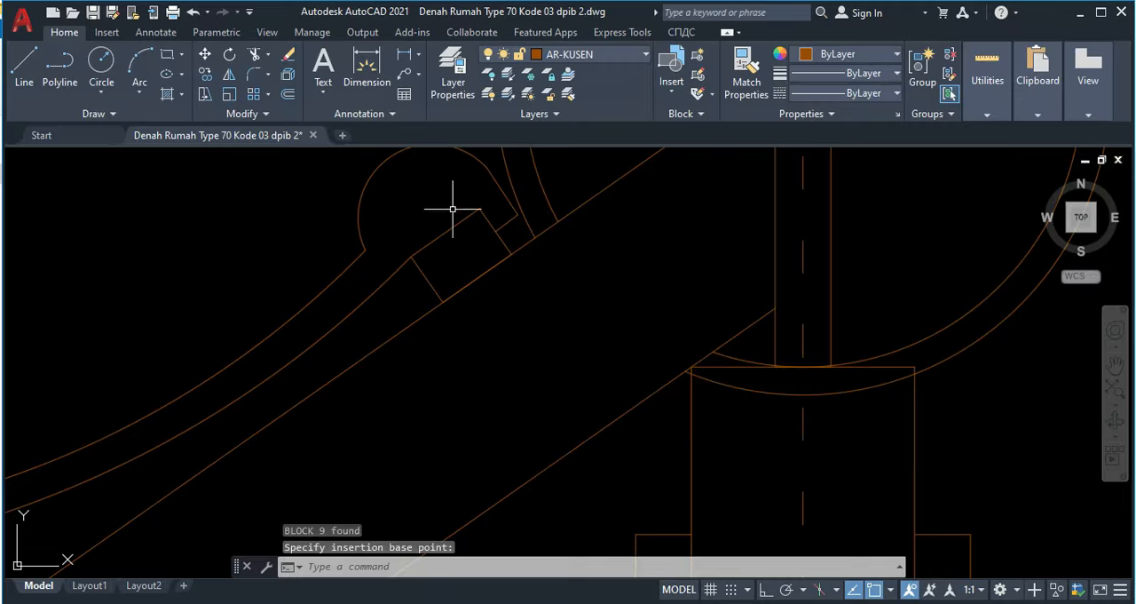
Step: Check that the curved tile and its batten select together as a single block
scroll(470, 228, "down", 2)
left_click(455, 240)
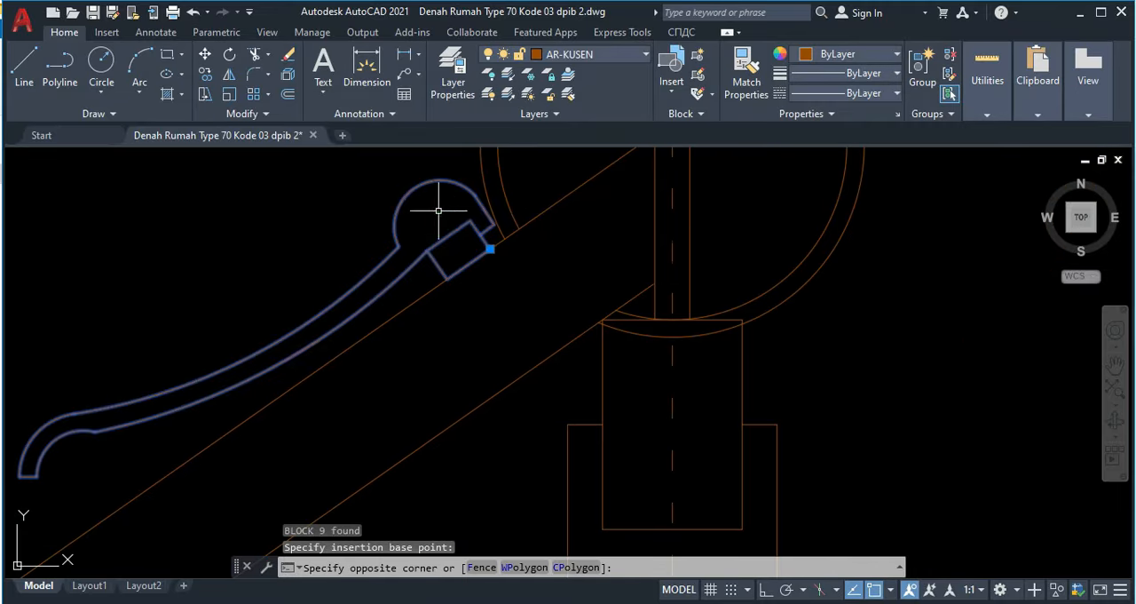
left_click(426, 237)
scroll(464, 229, "up", 2)
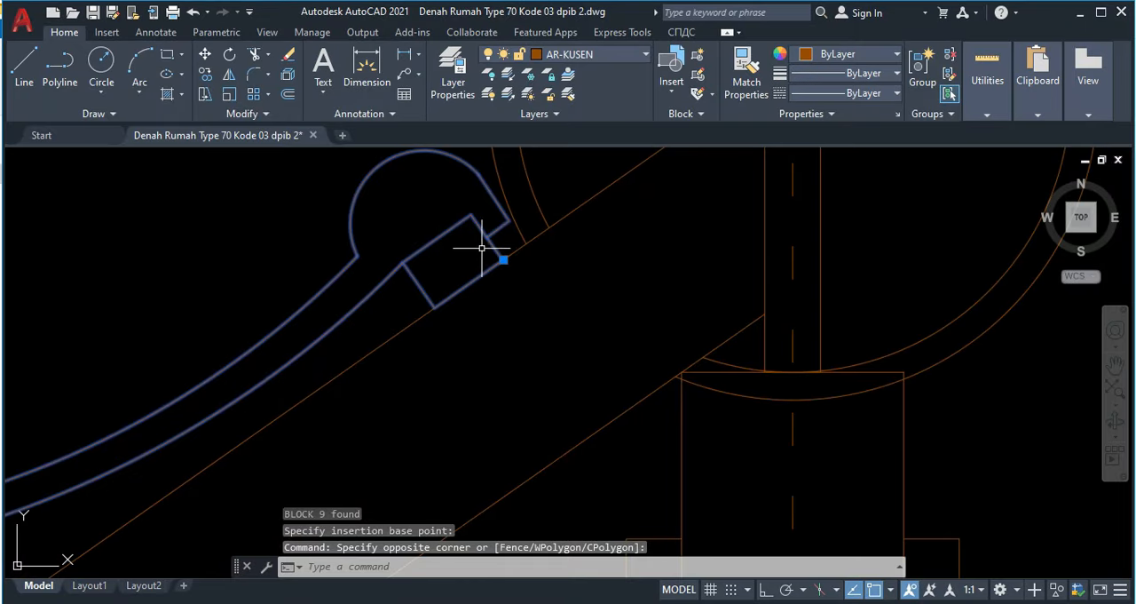
key("Escape")
scroll(471, 258, "down", 5)
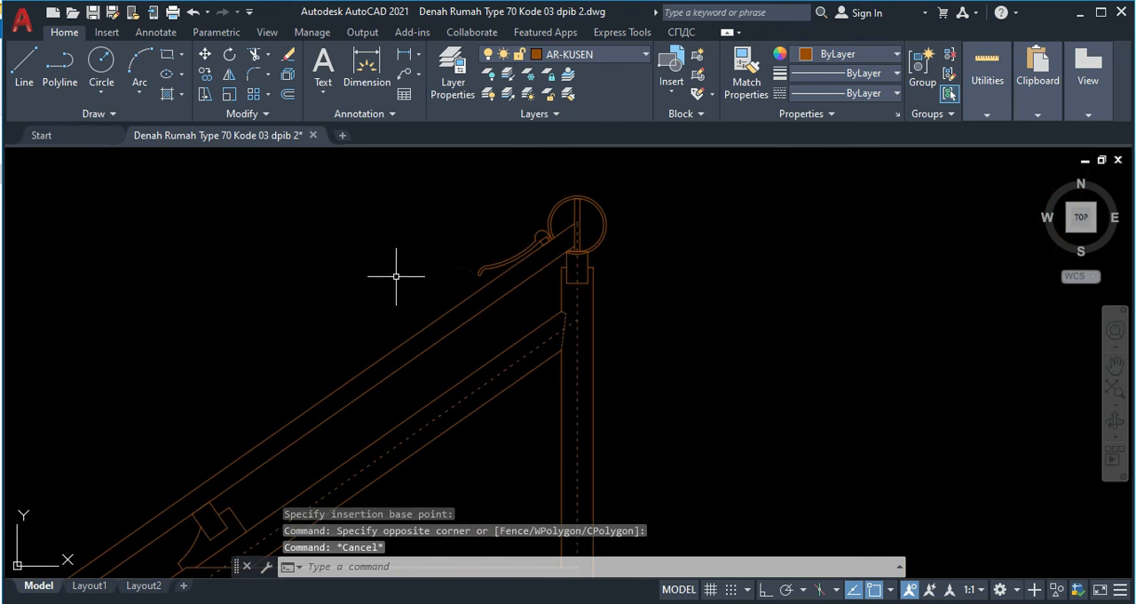
Step: Move the tile block about 1.6 units up along the rafter from its batten corner, so its tip meets the ridge cap's outer arc
scroll(548, 226, "up", 10)
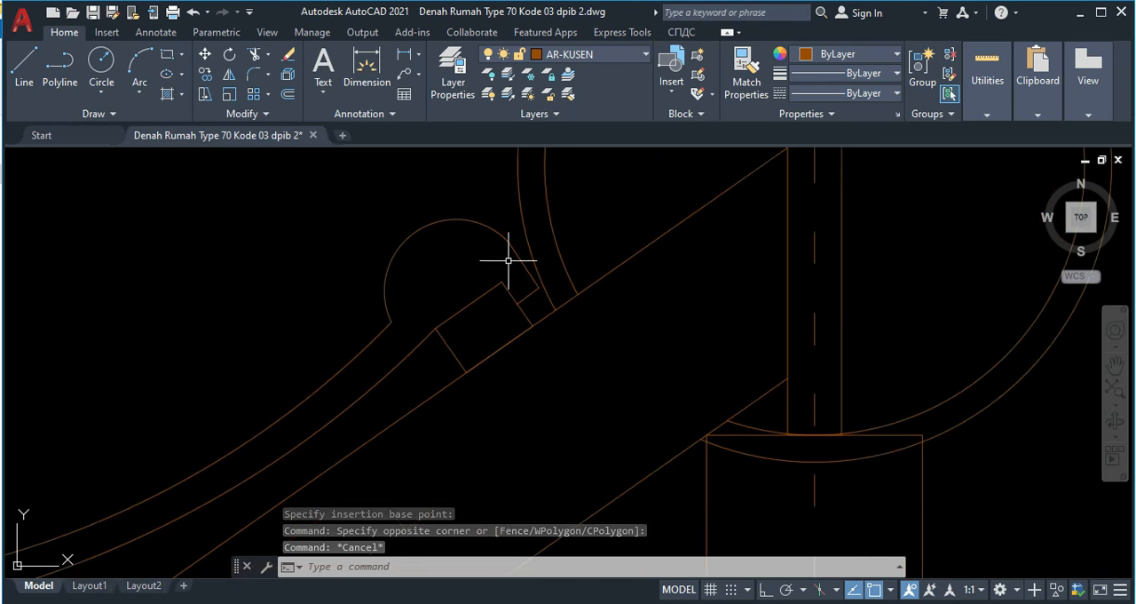
left_click(503, 337)
left_click(475, 306)
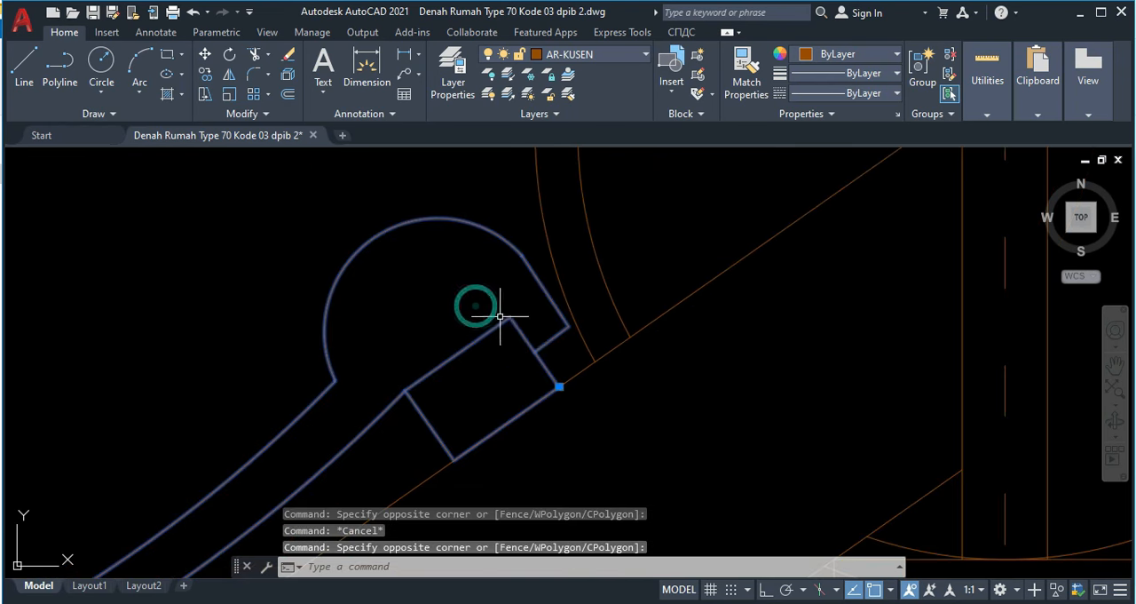
scroll(537, 341, "up", 2)
type("M")
key("Return")
scroll(559, 413, "up", 2)
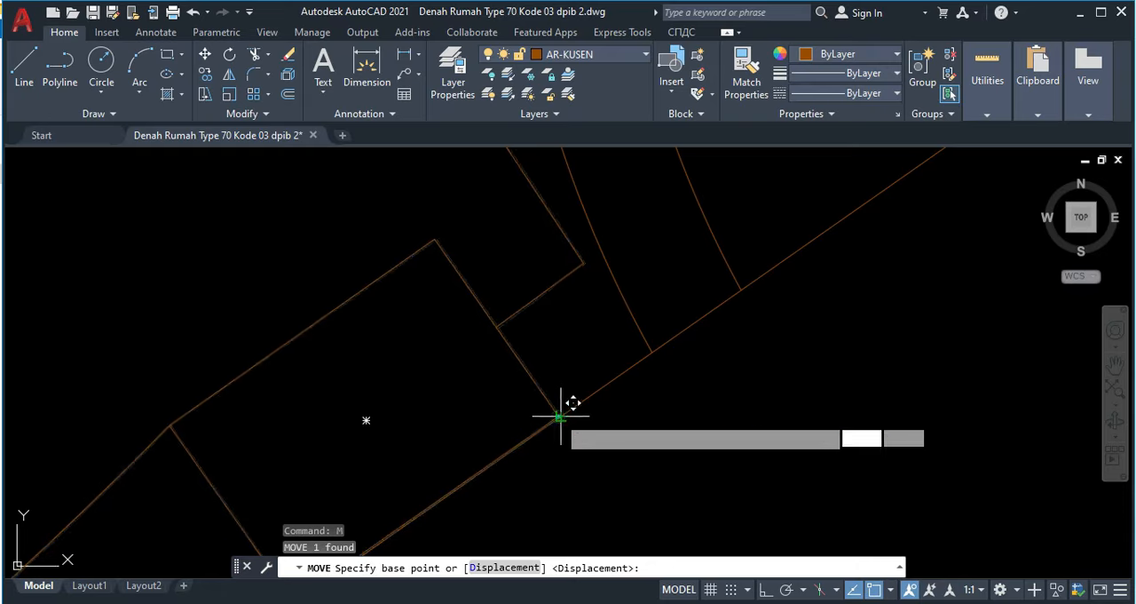
left_click(560, 415)
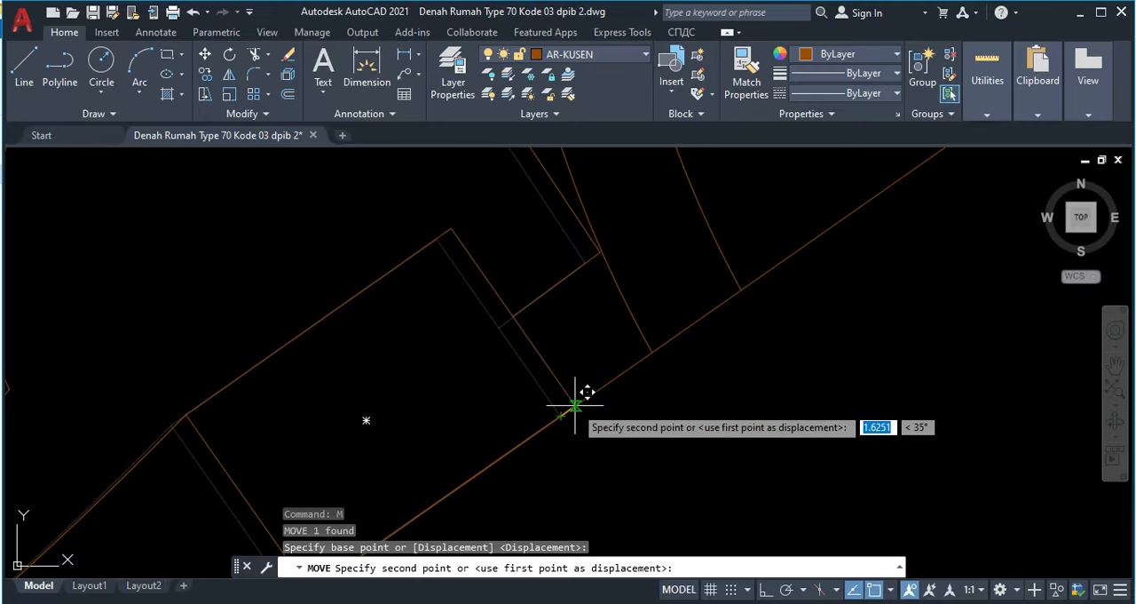
left_click(574, 405)
scroll(595, 399, "down", 3)
scroll(763, 307, "up", 3)
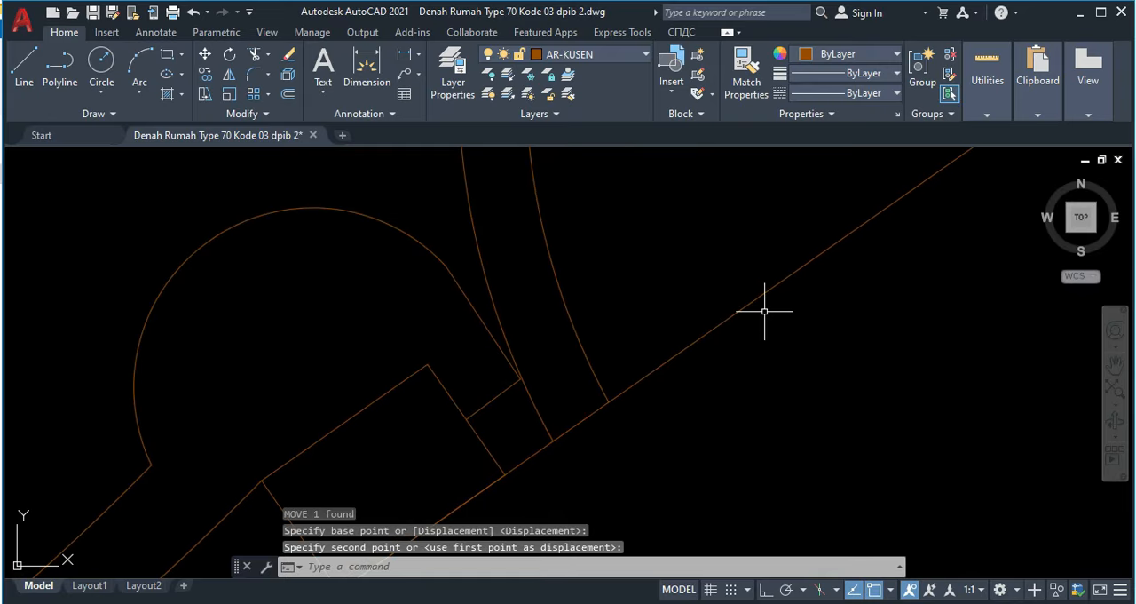
Step: Shorten the rafter's top line by stretching its ridge end back to the batten's corner at the tile block's base point
left_click(730, 256)
scroll(753, 258, "down", 2)
middle_click_drag(821, 250, 755, 337)
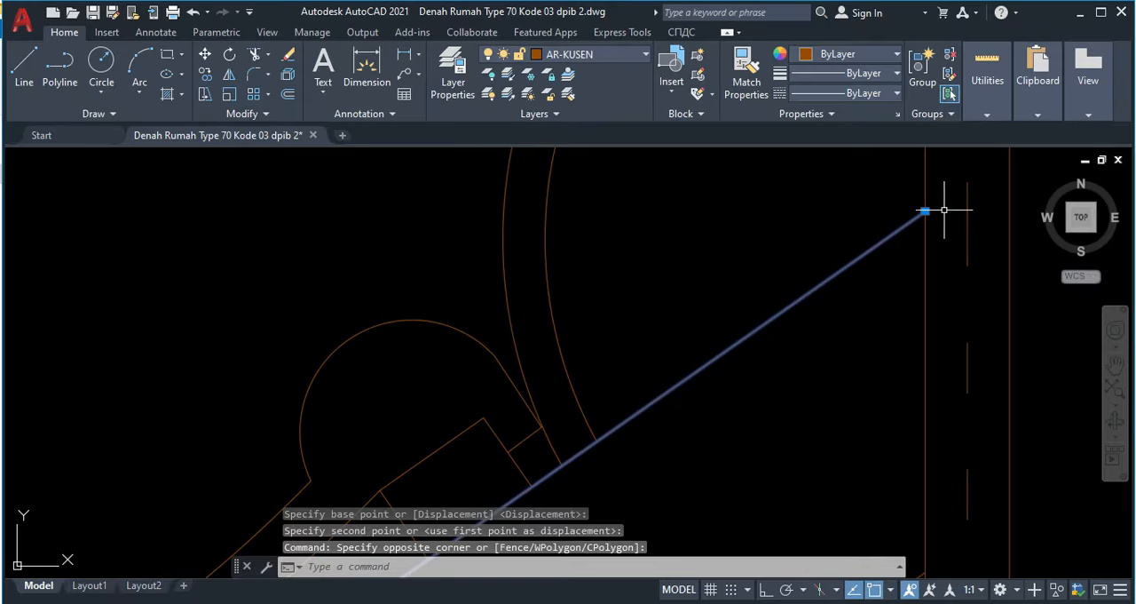
left_click(924, 211)
scroll(542, 464, "up", 4)
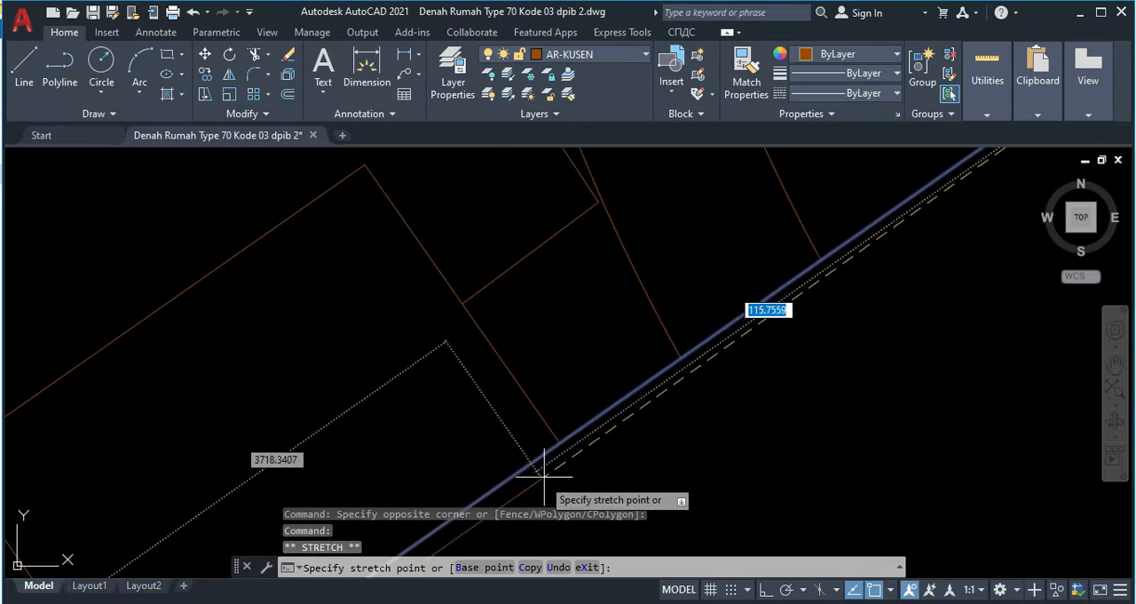
left_click(558, 444)
scroll(675, 435, "down", 5)
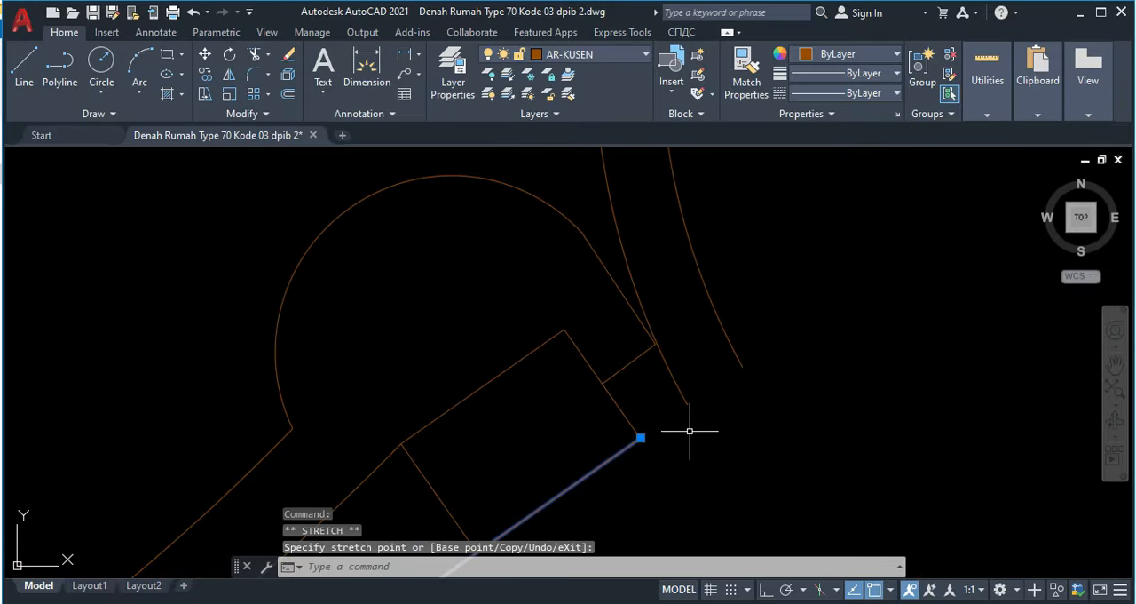
key("Escape")
Step: Use Measure to place genteng1 blocks along the rafter's top line, not aligned with the object, at a segment length of 250
middle_click_drag(713, 396, 701, 320)
middle_click_drag(679, 358, 721, 227)
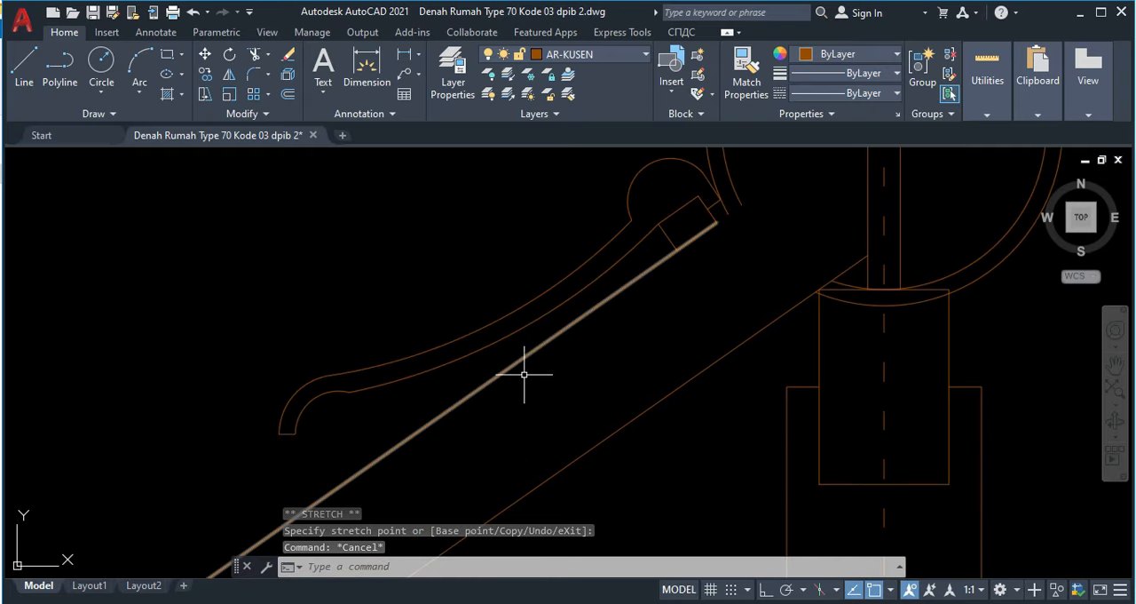
type("ME")
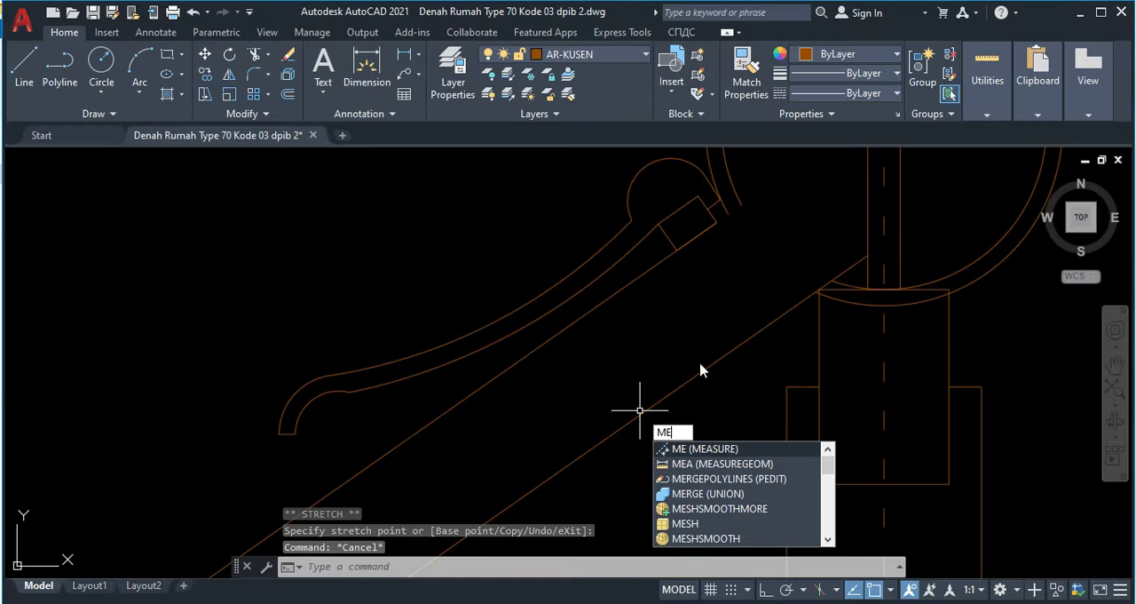
key("Return")
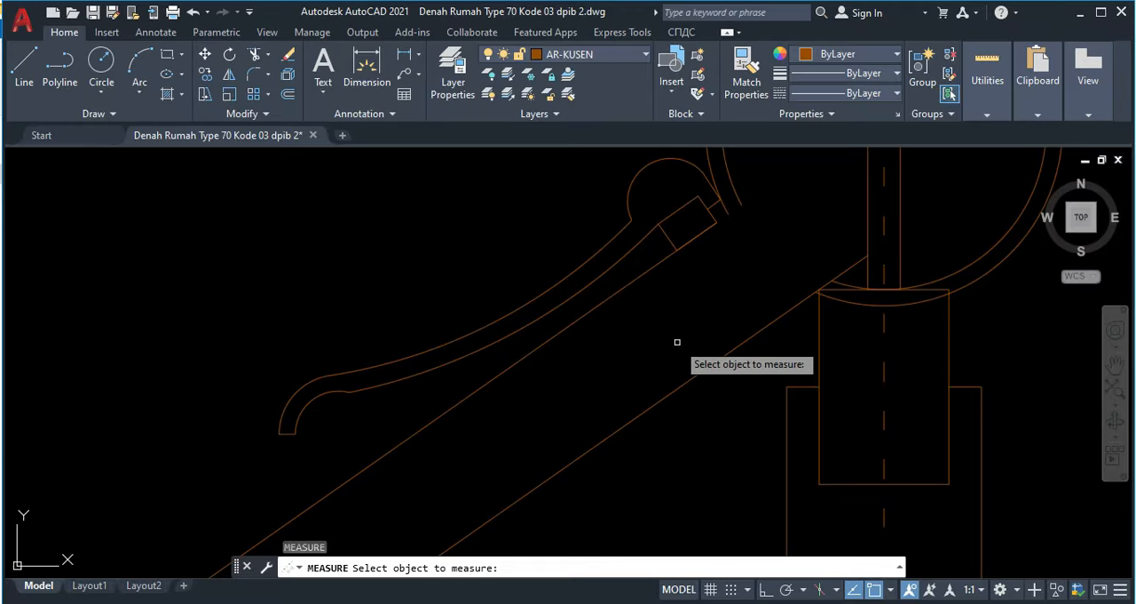
left_click(626, 283)
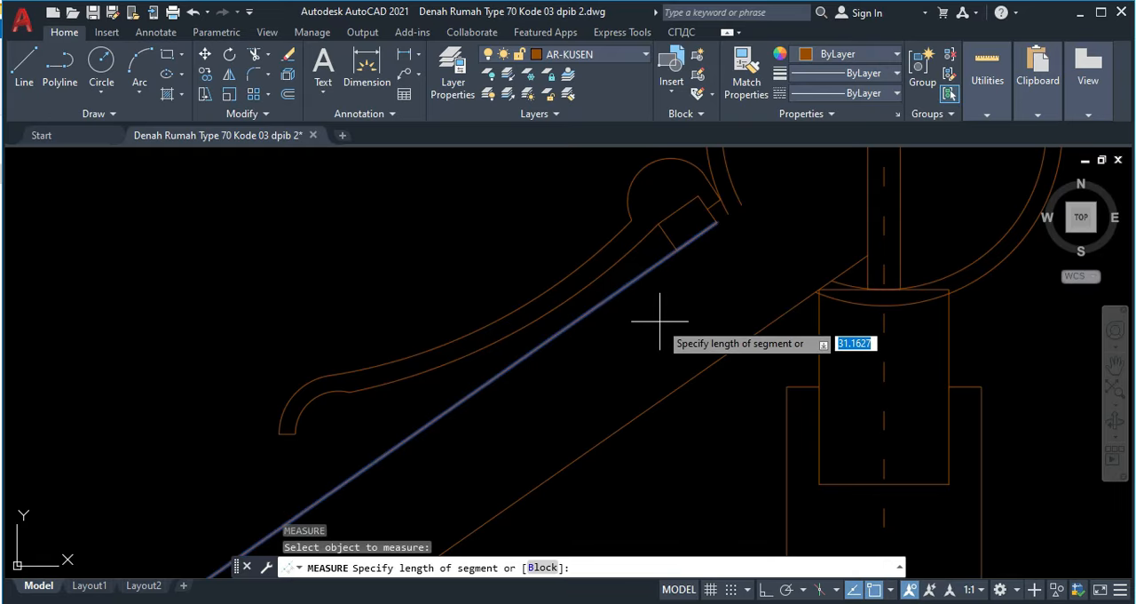
key("Return")
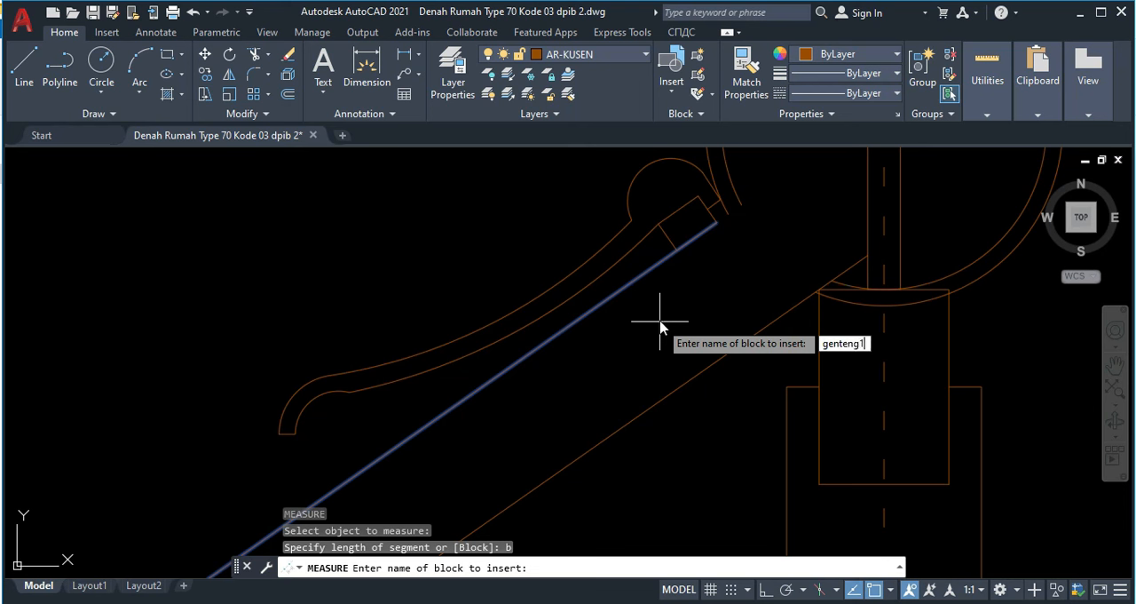
key("Return")
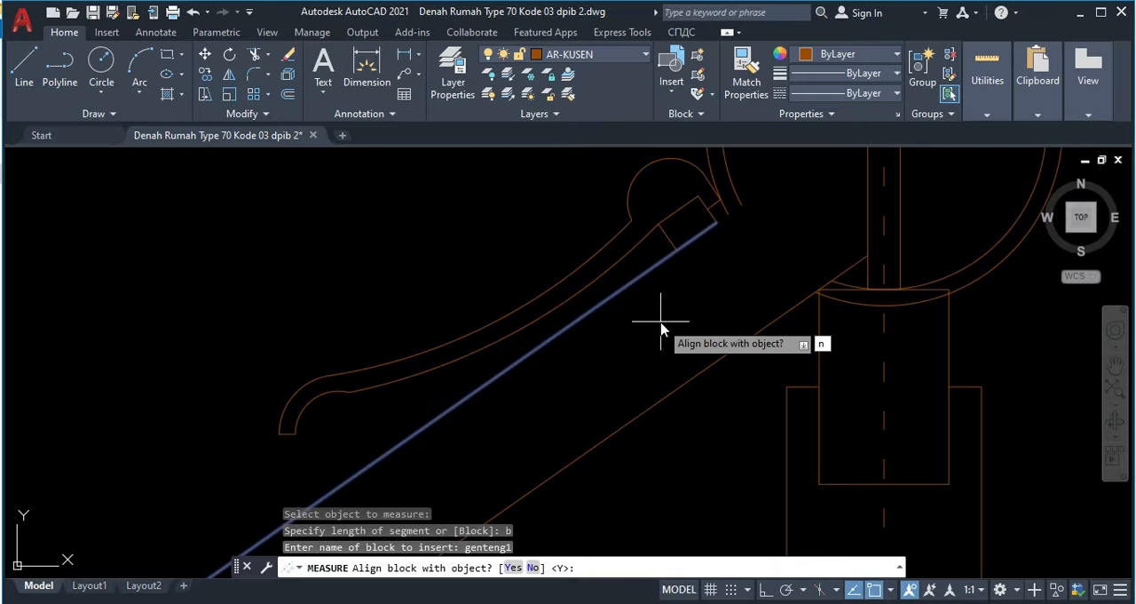
type("n")
key("Return")
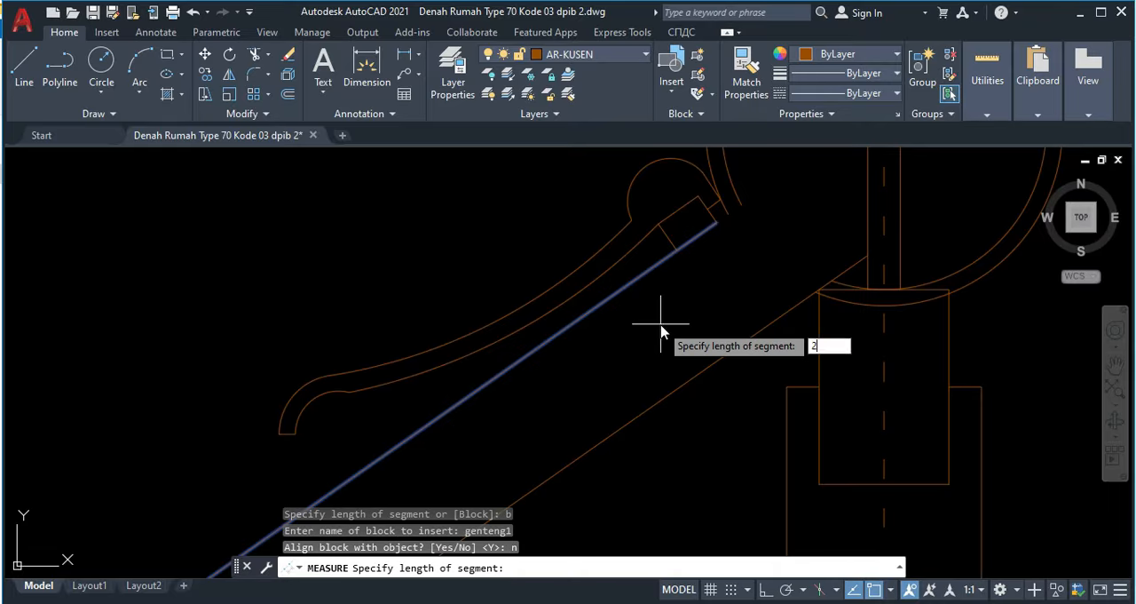
key("Return")
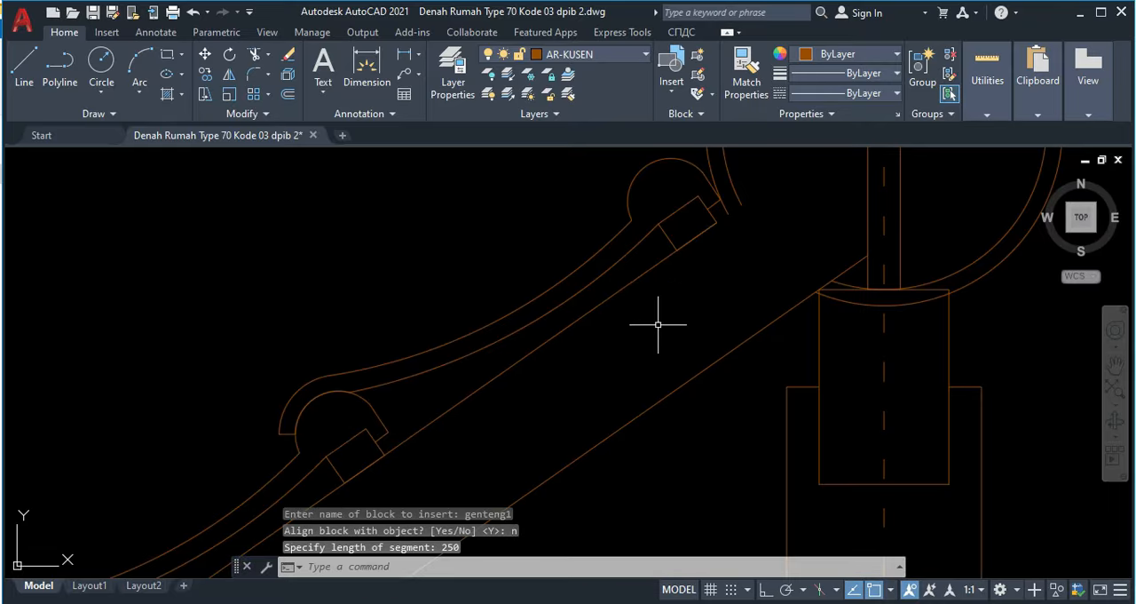
scroll(495, 394, "down", 5)
scroll(436, 438, "up", 6)
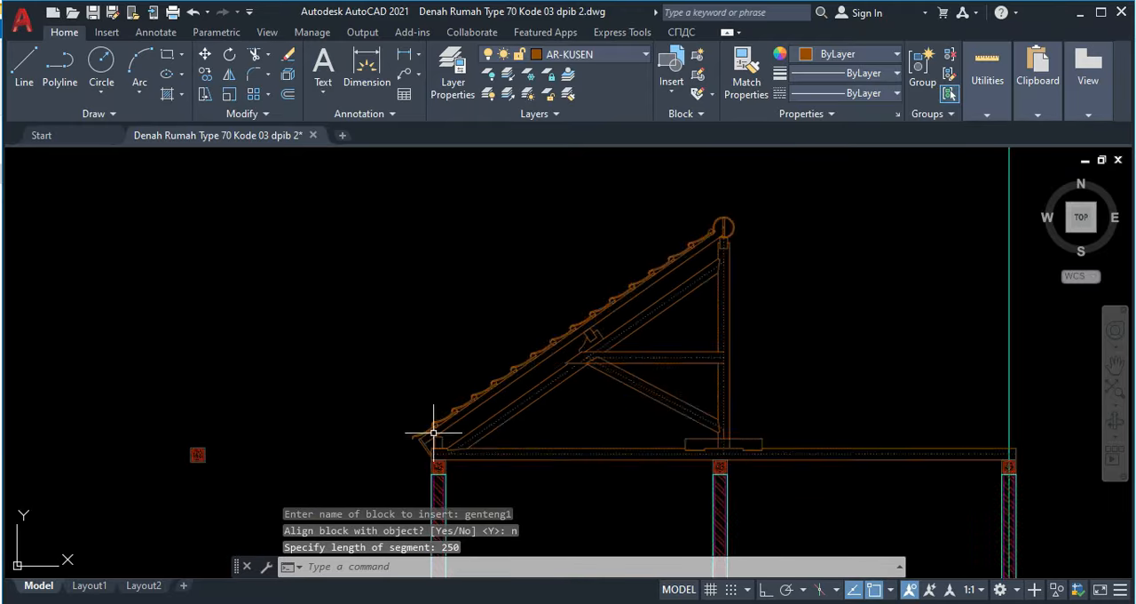
Step: Extend the ridge cap's two arcs to the rafter and the rafter's top line up to the vertical ridge board
scroll(430, 415, "down", 5)
middle_click_drag(557, 327, 488, 396)
scroll(651, 299, "up", 6)
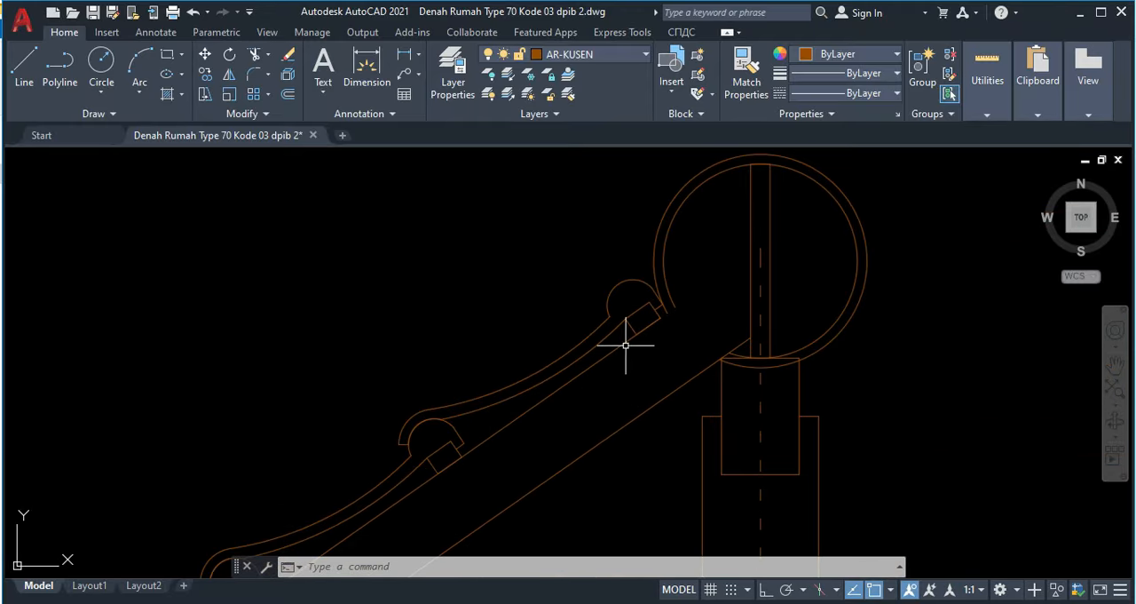
type("x")
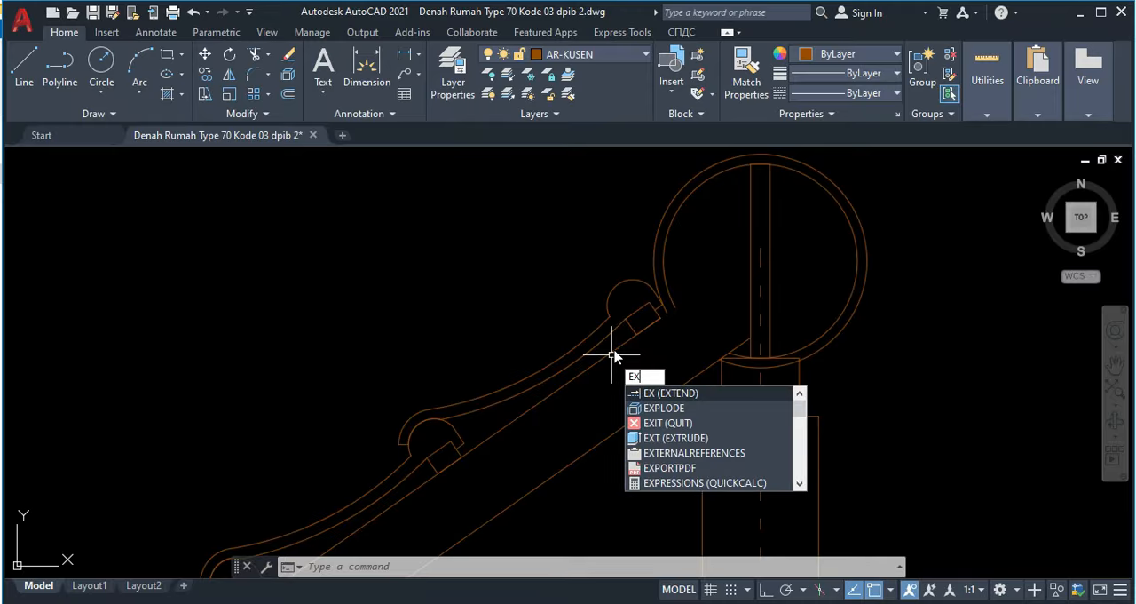
key("Return")
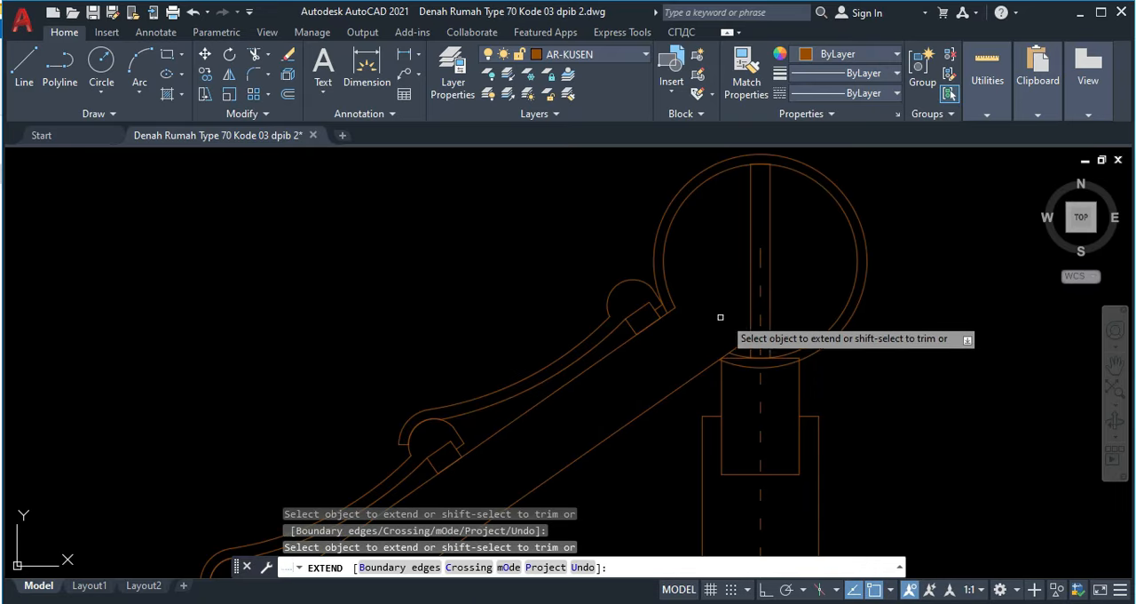
left_click(606, 362)
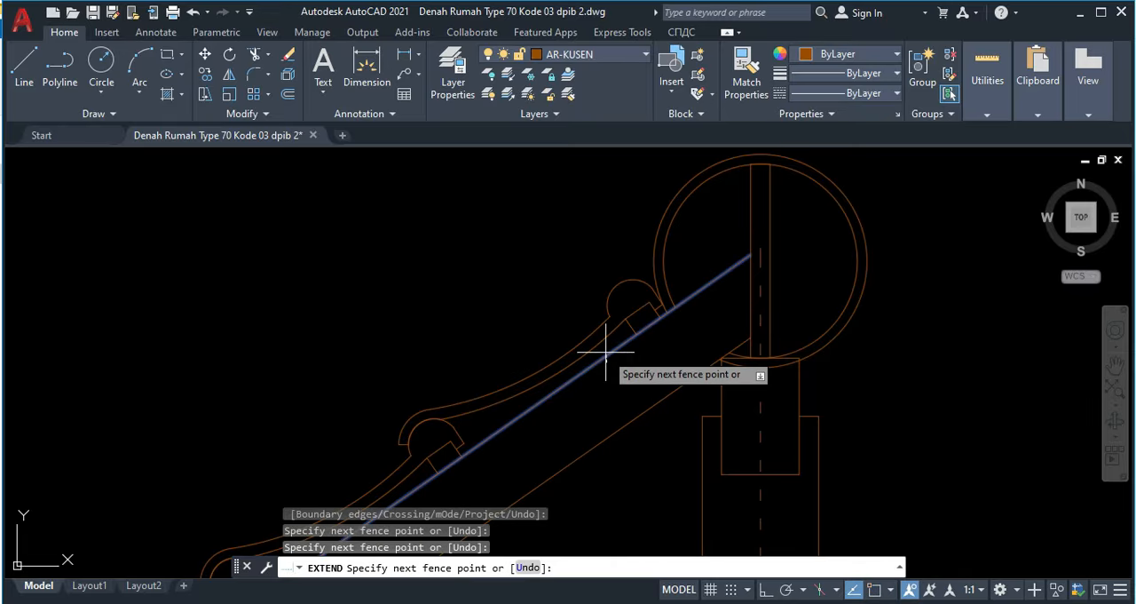
key("Return")
key("Escape")
scroll(666, 324, "down", 5)
scroll(668, 325, "up", 7)
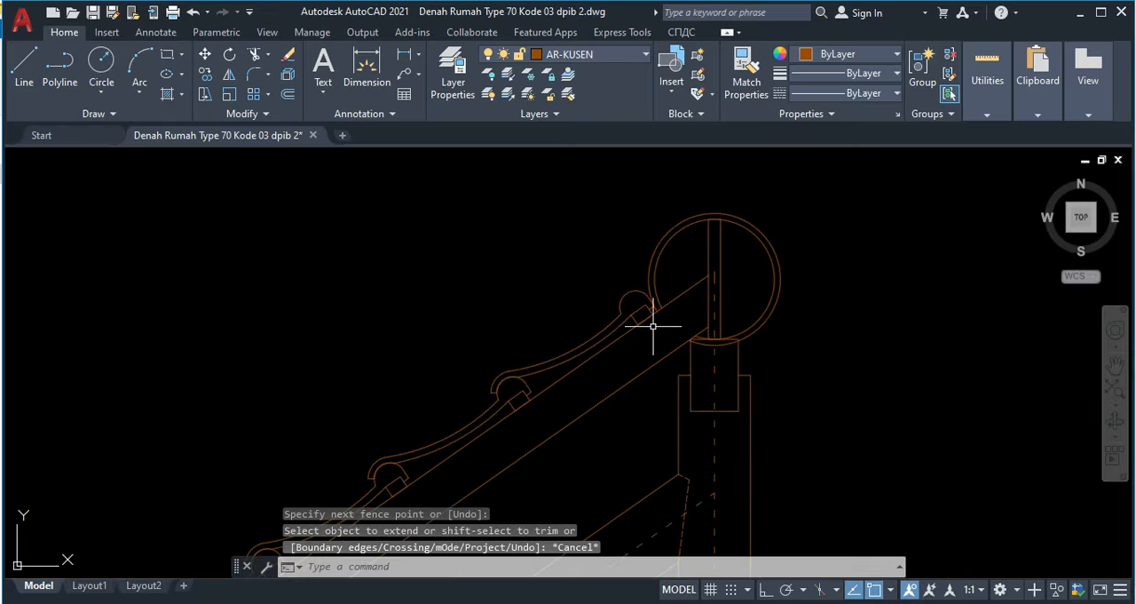
Step: Select the left roof half's tiles, rafter, principal rafter, tie members and strut, including the uppermost tiles beside the ridge cap
scroll(659, 307, "down", 6)
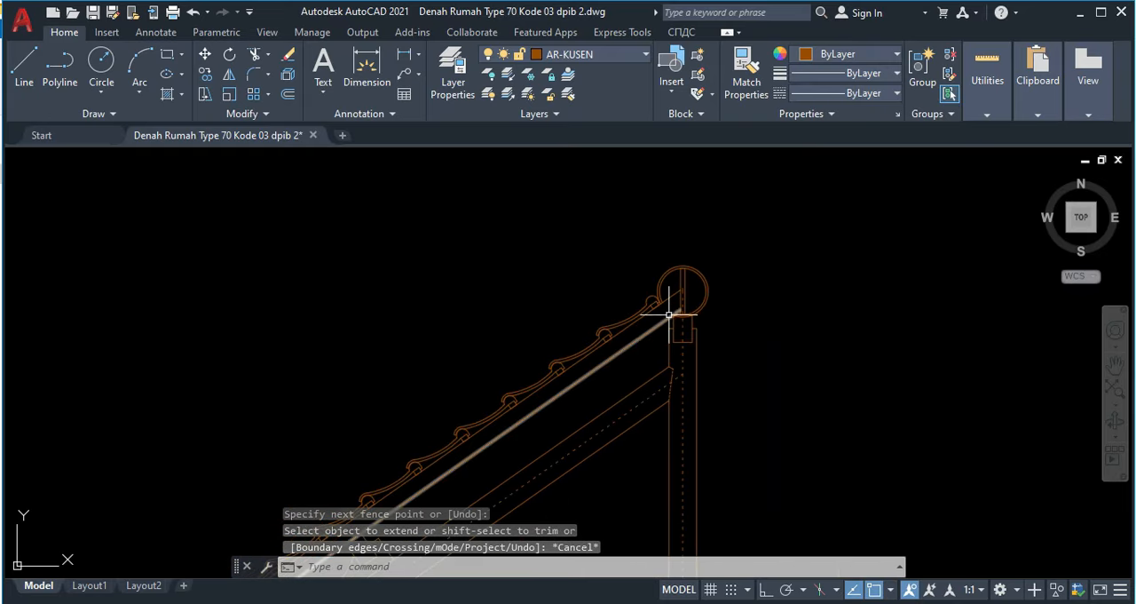
mouse_move(654, 317)
middle_mouse_down()
mouse_move(636, 366)
mouse_move(671, 256)
middle_mouse_up()
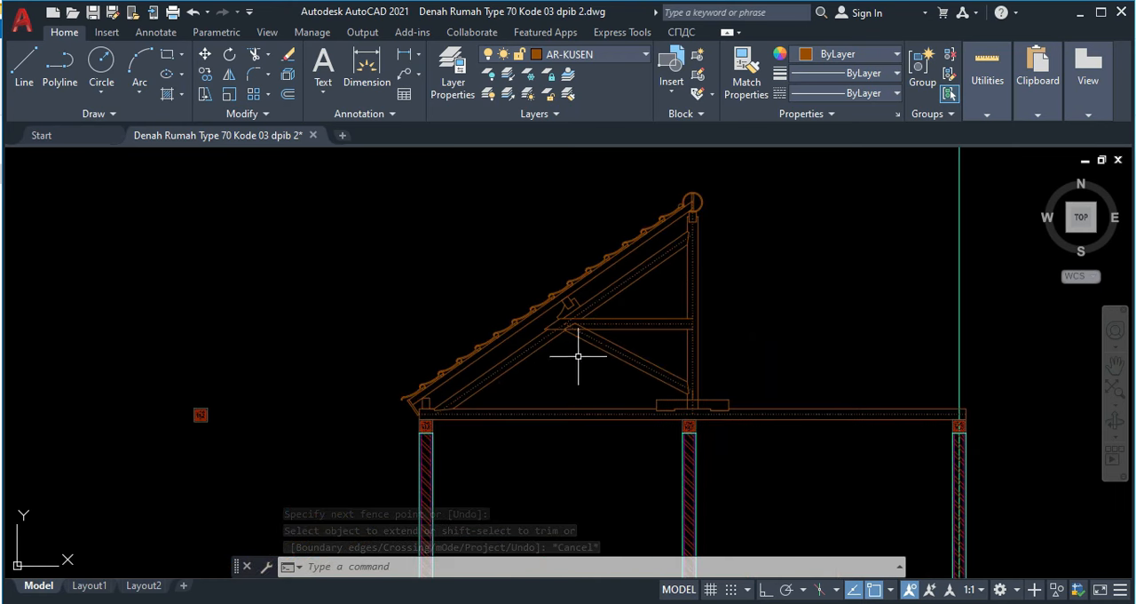
middle_click_drag(634, 376, 620, 393)
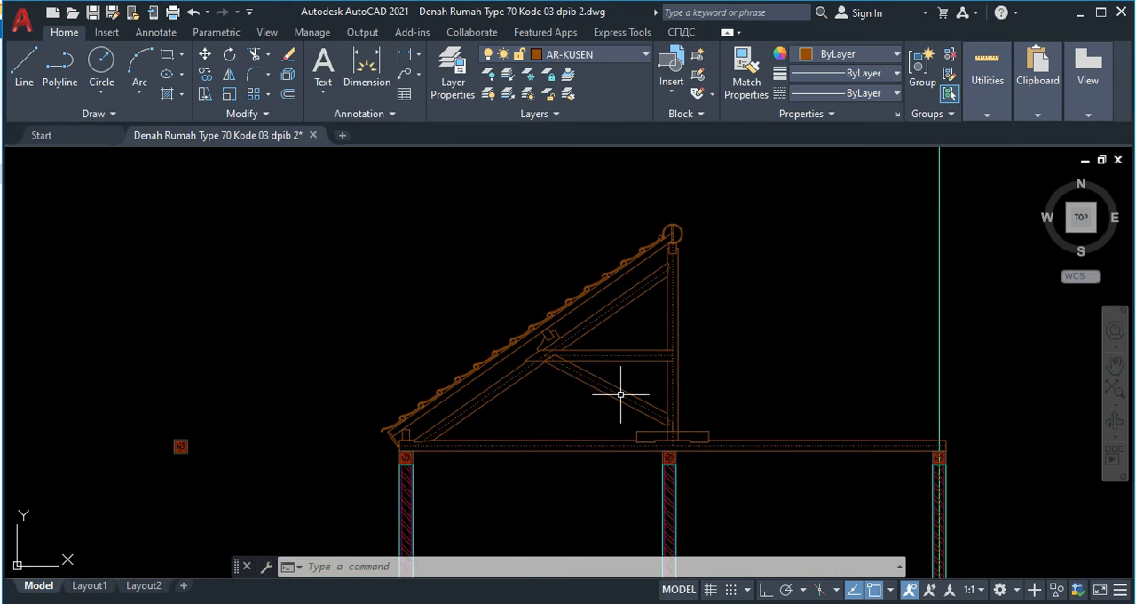
middle_click_drag(612, 342, 604, 377)
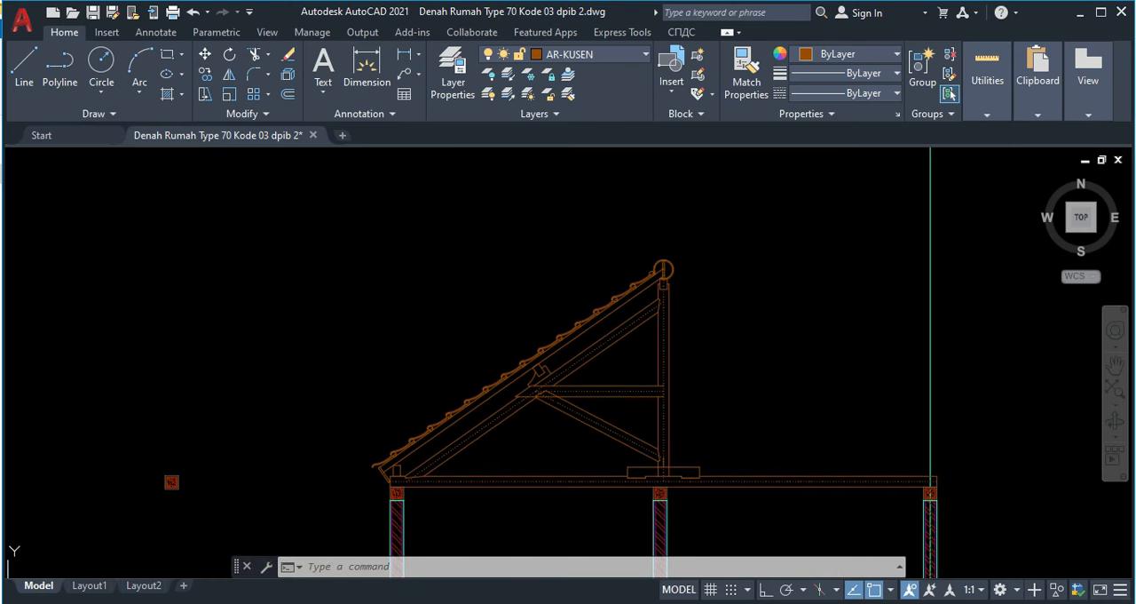
left_click(576, 441)
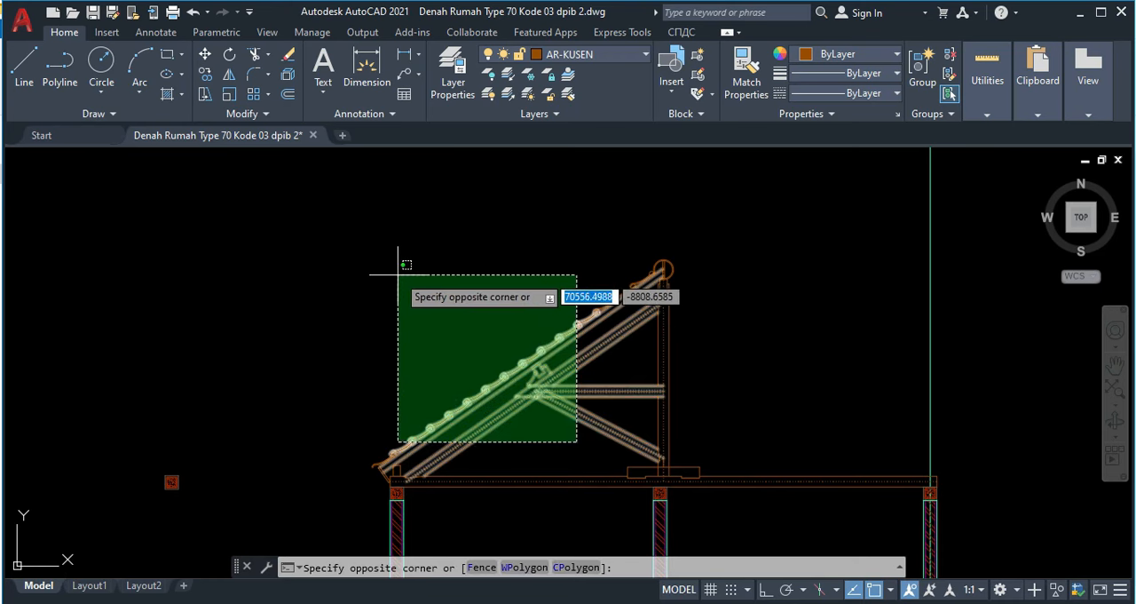
left_click(428, 278)
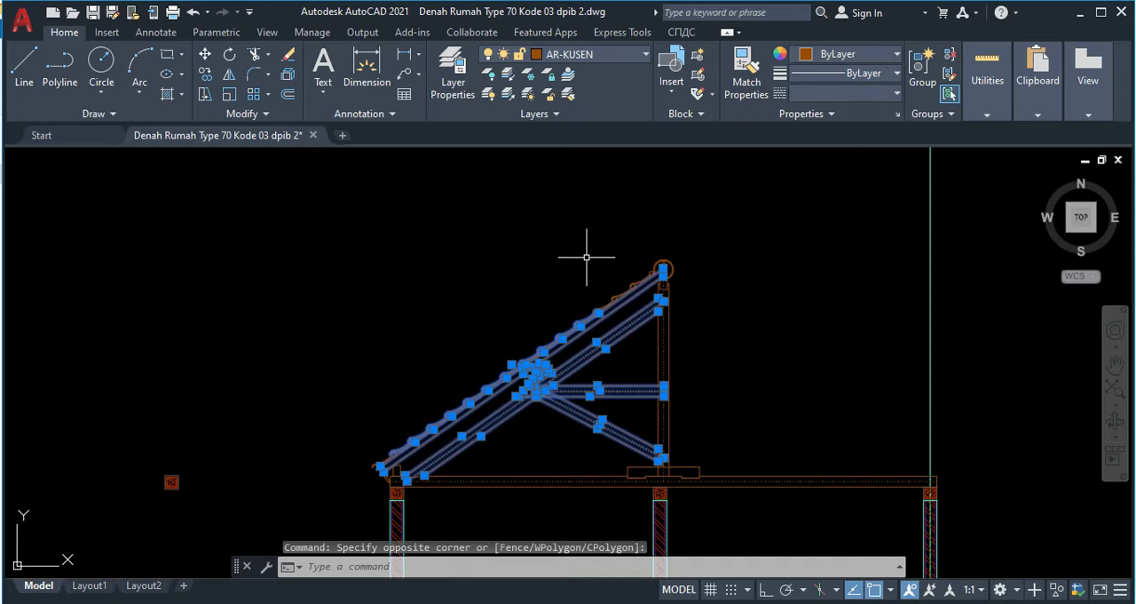
scroll(591, 257, "up", 4)
left_click(750, 378)
left_click(564, 288)
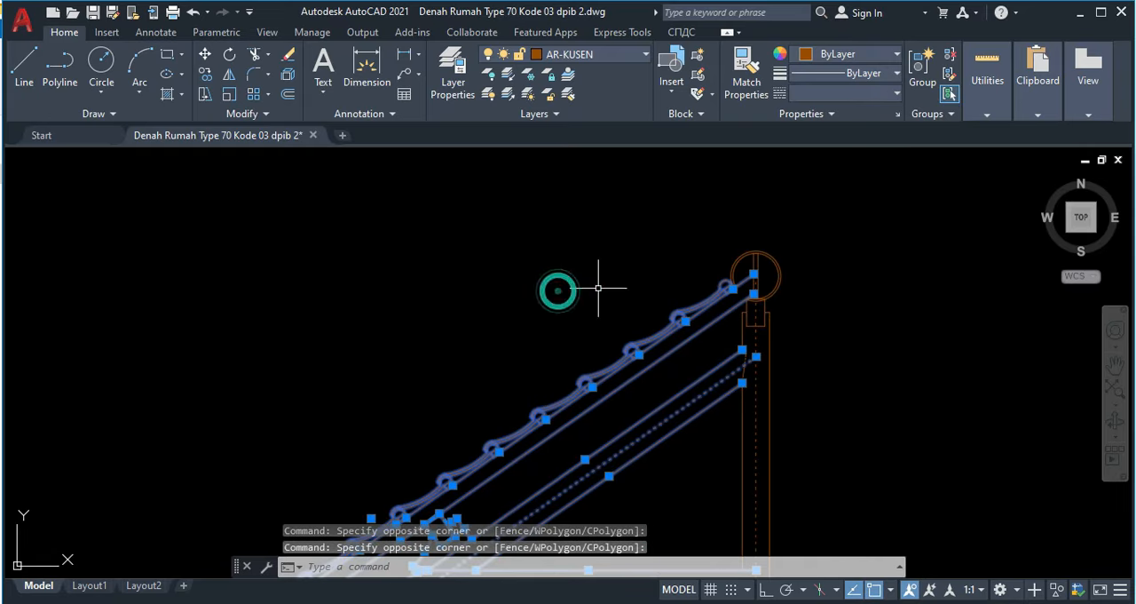
Step: Add the joint lines where the left principal rafter and strut meet the king post to the selection
scroll(729, 338, "up", 2)
scroll(738, 362, "down", 5)
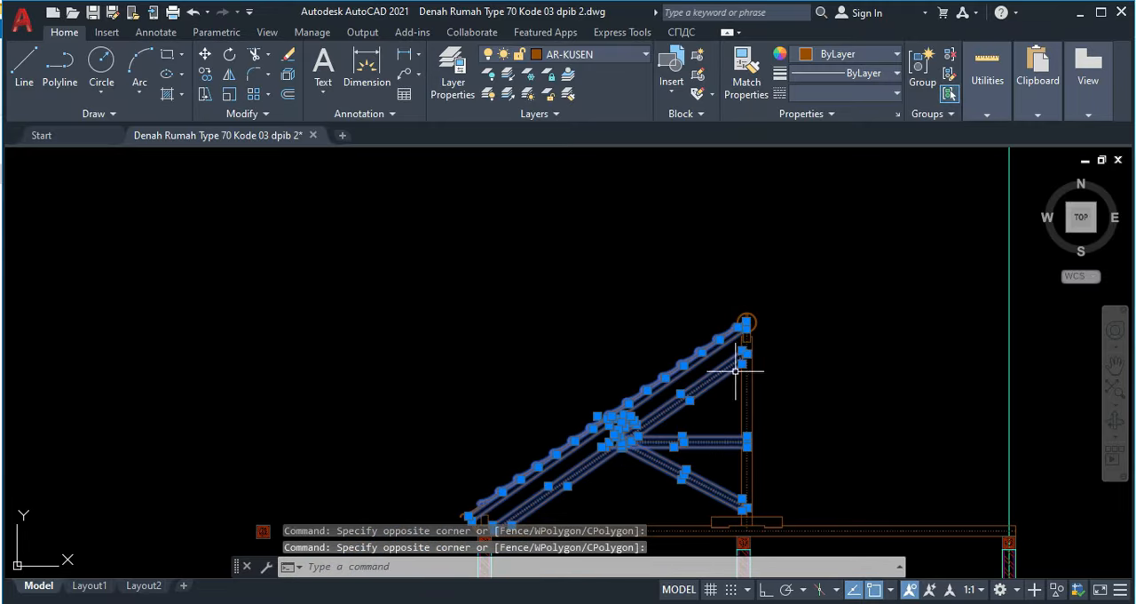
scroll(738, 363, "up", 3)
left_click(723, 356)
left_click(750, 417)
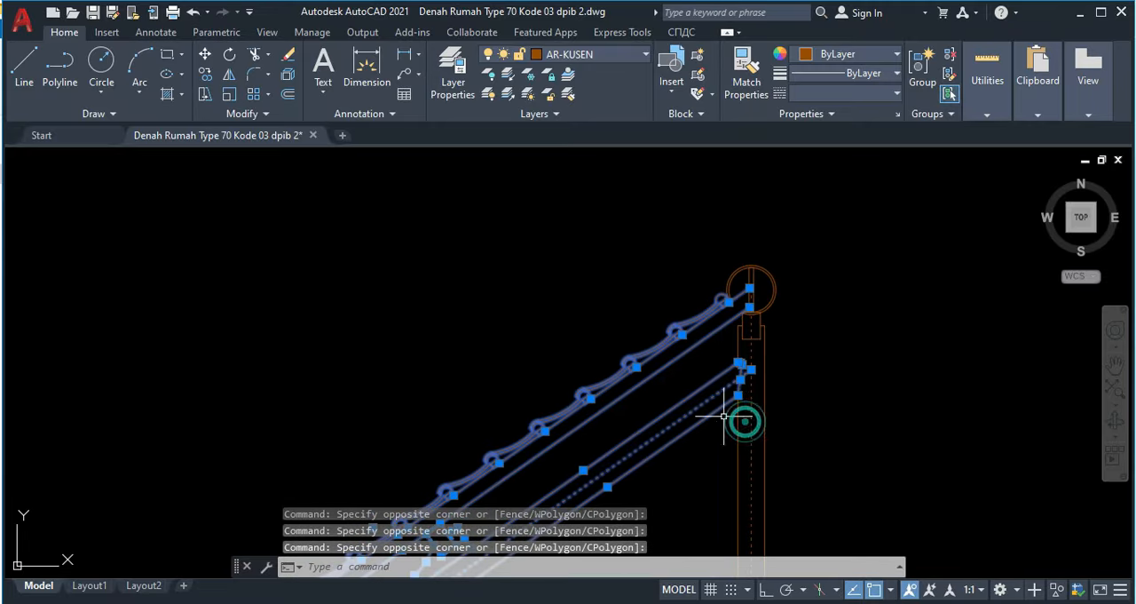
scroll(720, 306, "down", 3)
left_click(728, 299)
left_click(761, 346)
left_click(727, 348)
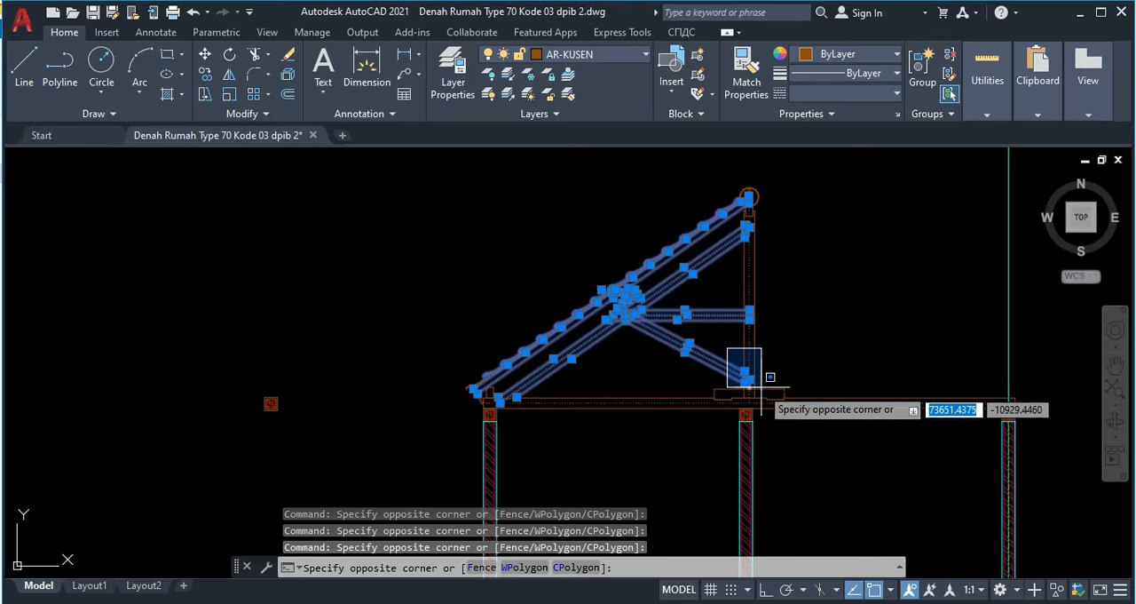
scroll(760, 375, "up", 4)
left_click(761, 379)
scroll(515, 375, "down", 5)
scroll(454, 378, "up", 8)
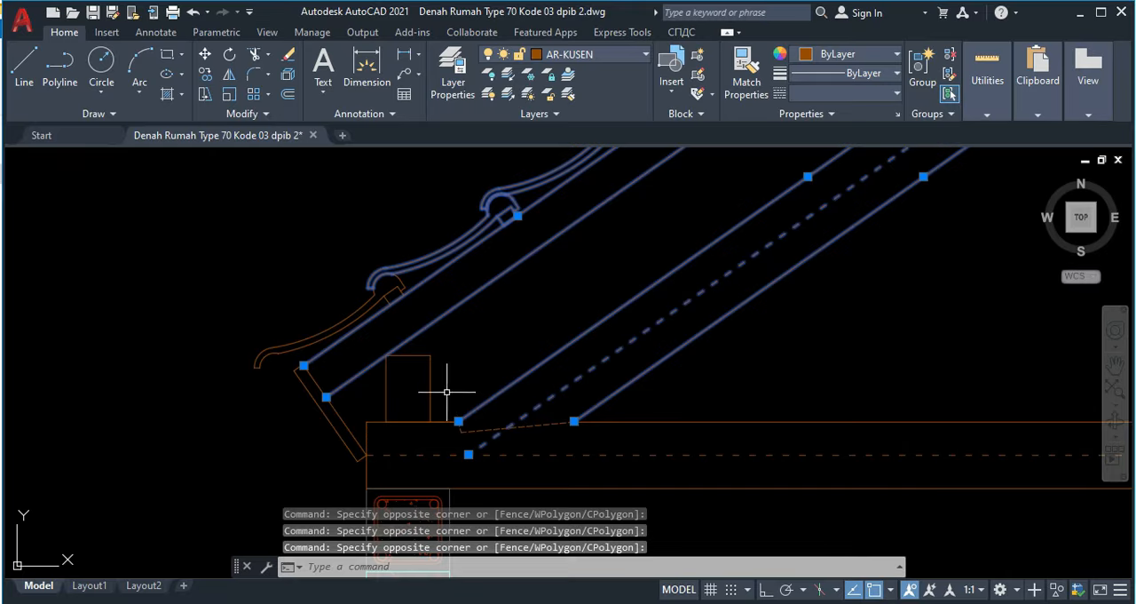
Step: Add the left eaves parts to the selection: rafter foot notch lines, wall-plate rectangle, lowest tile with its batten, and fascia board
left_click(447, 391)
left_click(612, 436)
left_click(367, 337)
left_click(456, 427)
left_click(293, 261)
left_click(421, 352)
left_click(377, 300)
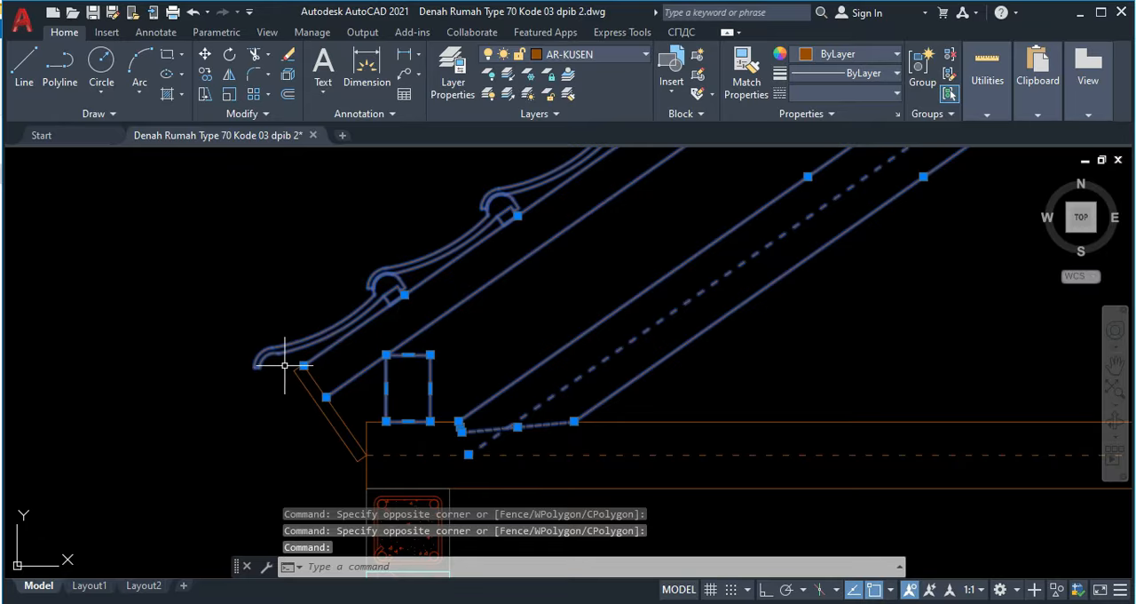
left_click(285, 364)
left_click(390, 479)
scroll(379, 384, "down", 3)
scroll(444, 373, "down", 4)
scroll(431, 319, "up", 8)
scroll(428, 322, "down", 5)
scroll(482, 246, "up", 3)
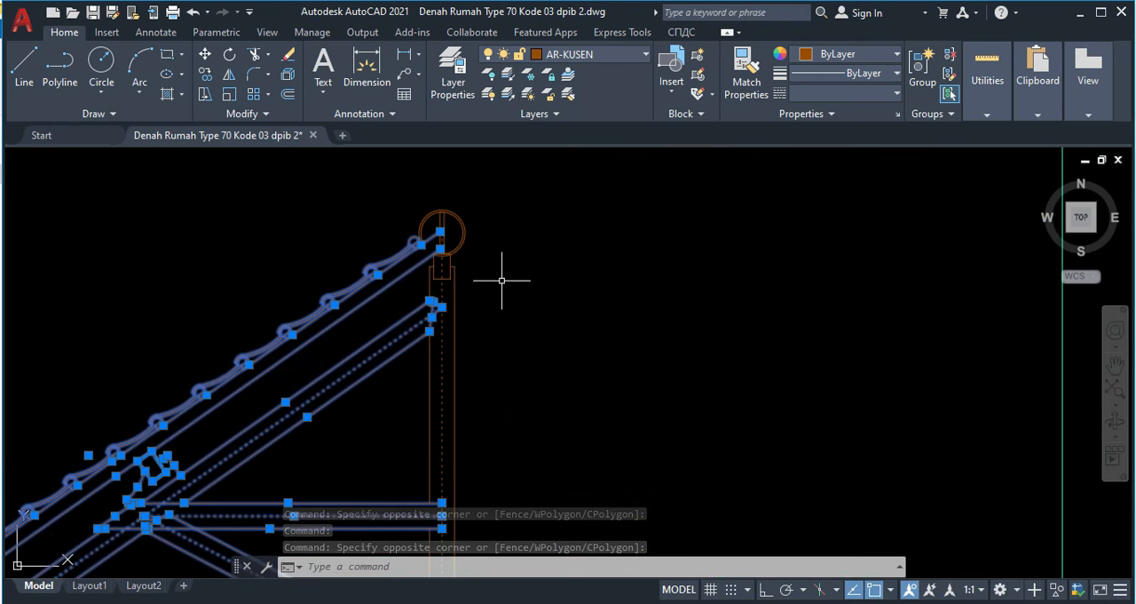
Step: Mirror the selected left roof half across the ridge beam's vertical centreline, keeping the source objects
type("mi")
key("Return")
scroll(474, 256, "up", 5)
left_click(456, 244)
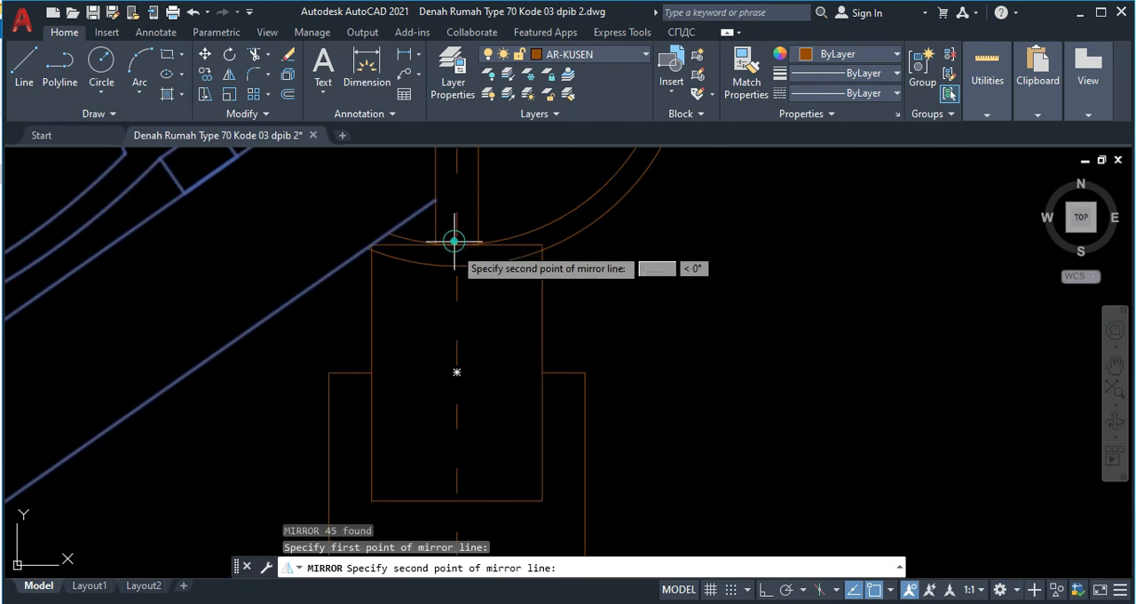
left_click(456, 499)
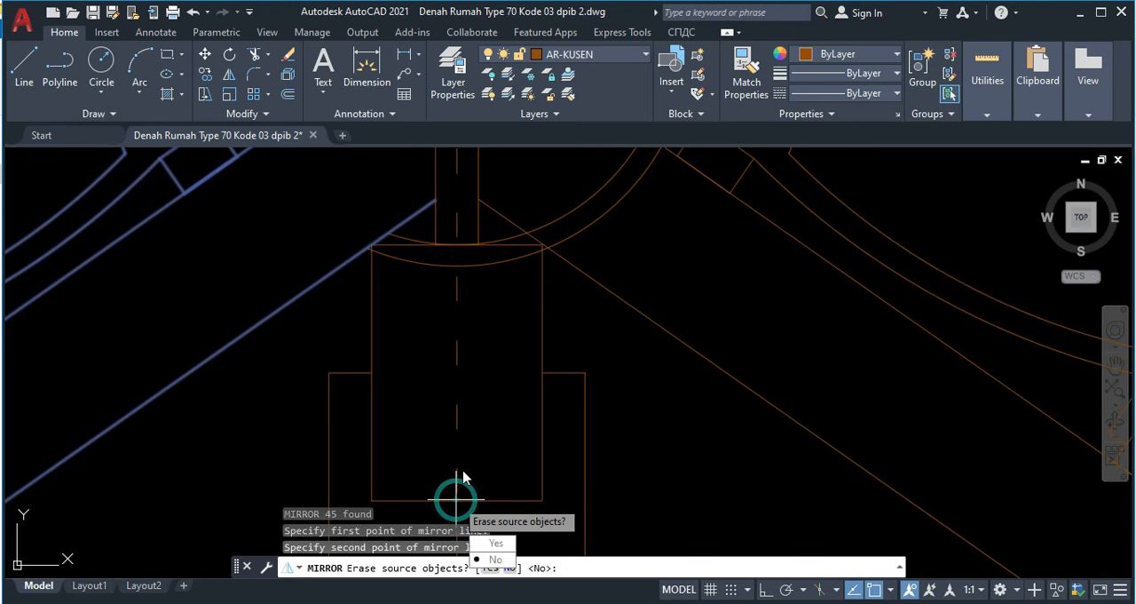
key("Return")
scroll(723, 451, "down", 5)
middle_click_drag(654, 198, 668, 259)
scroll(778, 311, "up", 4)
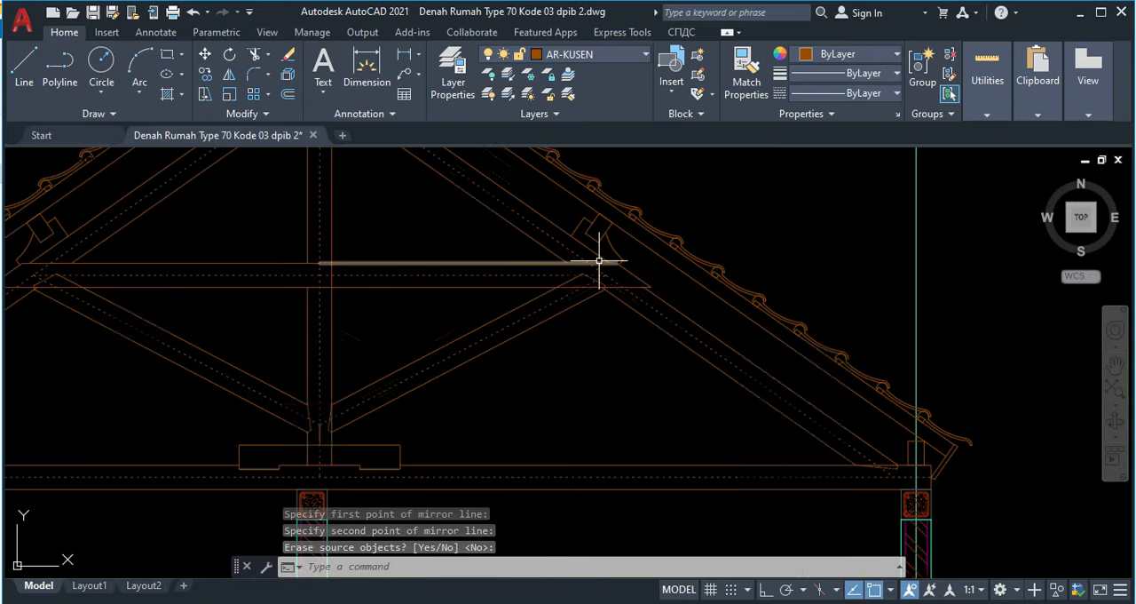
scroll(610, 290, "up", 1)
scroll(441, 311, "down", 5)
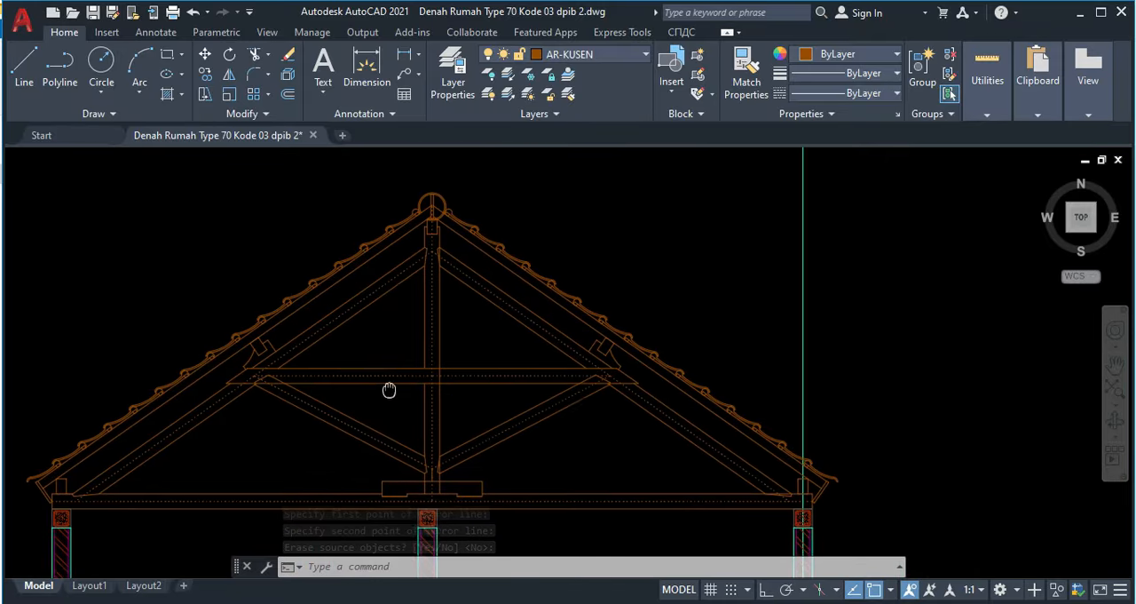
Step: Trim the ridge cap's two arcs below the rafters' top lines on both sides of the ridge board
scroll(424, 215, "up", 7)
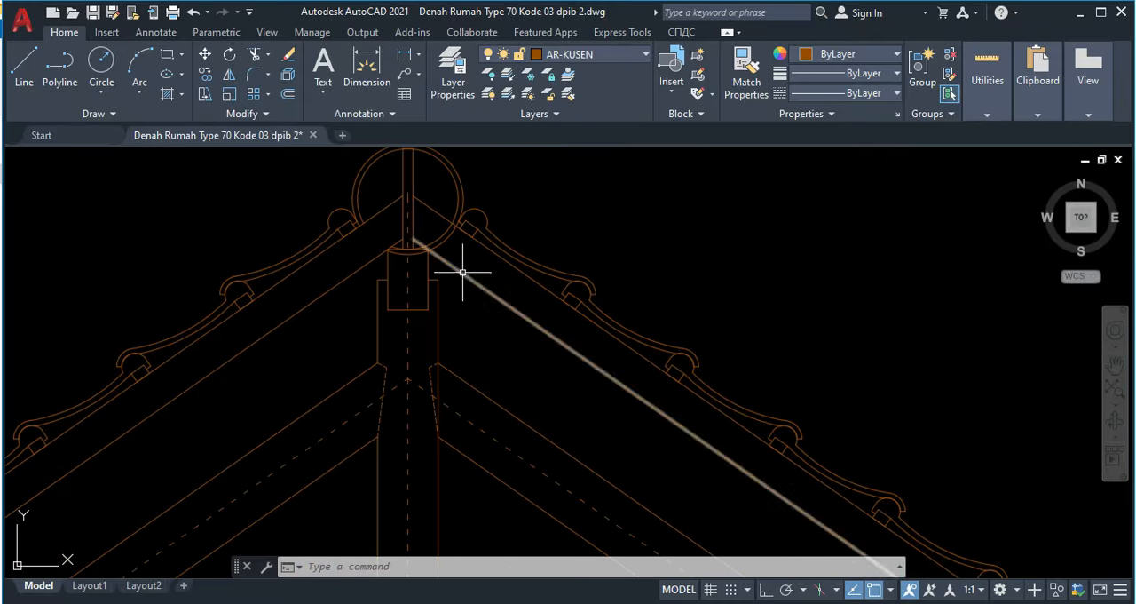
scroll(435, 262, "up", 3)
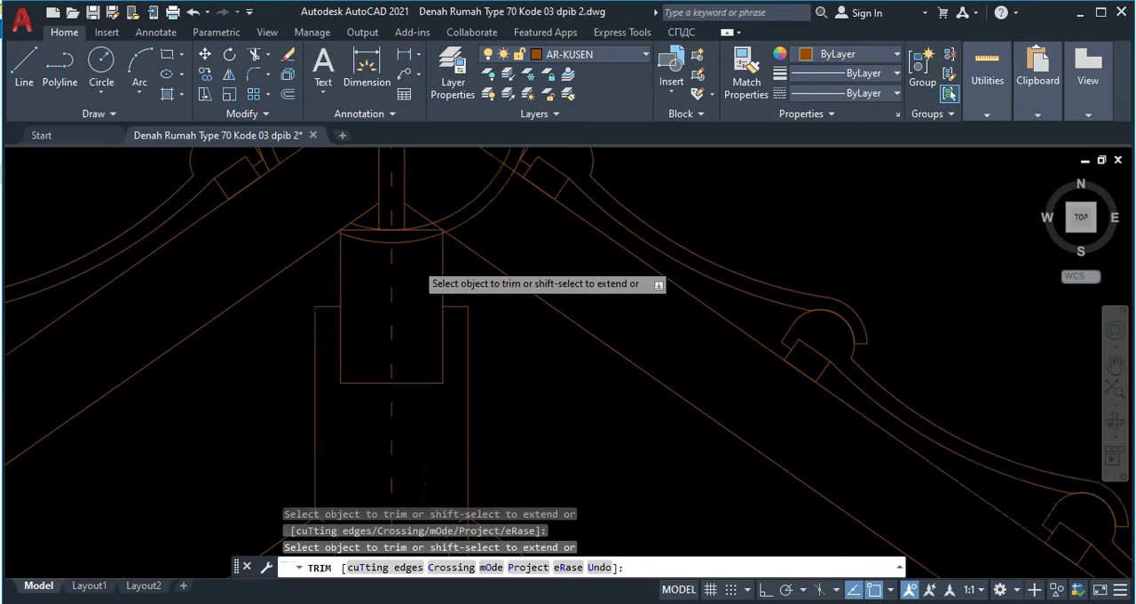
left_click(377, 244)
left_click(373, 238)
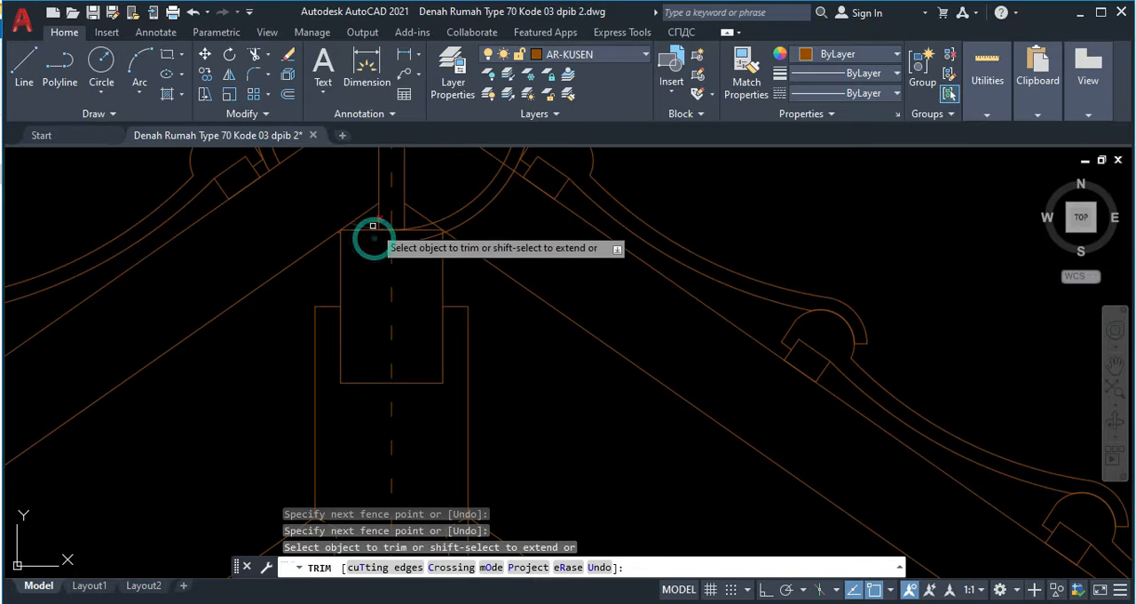
left_click(358, 225)
middle_click_drag(453, 216, 433, 329)
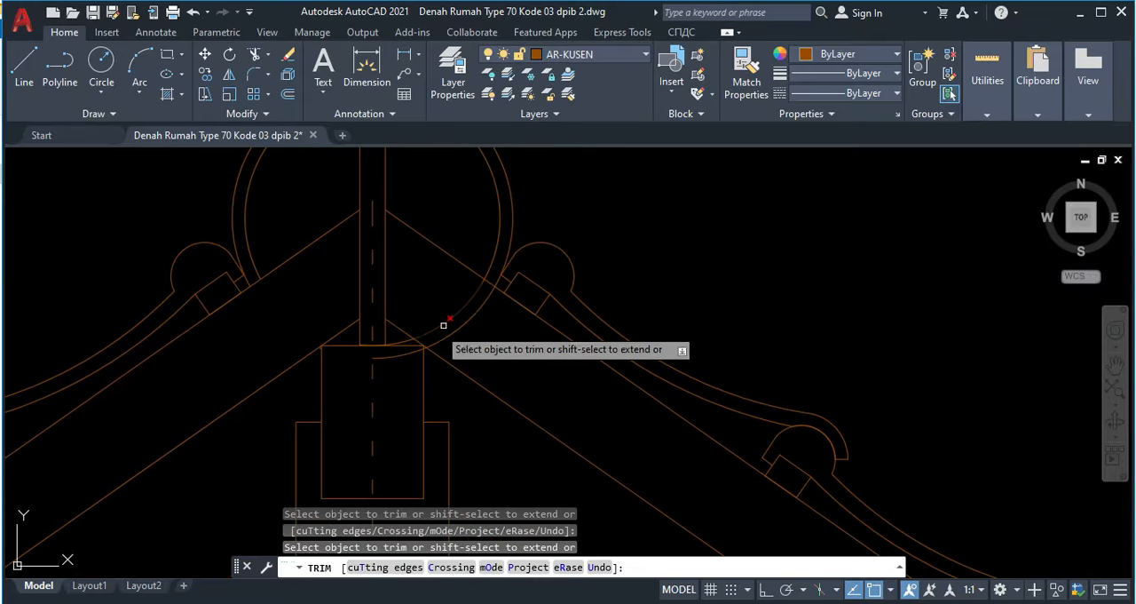
mouse_move(481, 326)
left_mouse_down()
mouse_move(451, 297)
mouse_move(463, 307)
left_mouse_up()
mouse_move(429, 294)
middle_mouse_down()
mouse_move(494, 392)
mouse_move(488, 277)
middle_mouse_up()
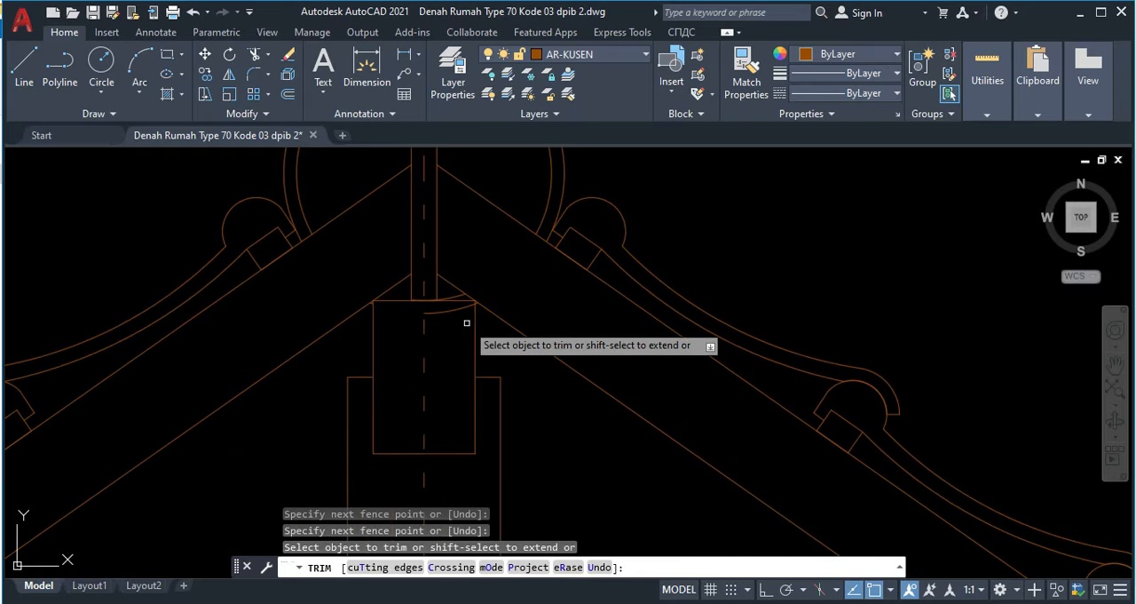
Step: Erase the two leftover ridge cap arc pieces at the top of the ridge beam
key("Escape")
scroll(450, 317, "up", 2)
left_click(445, 314)
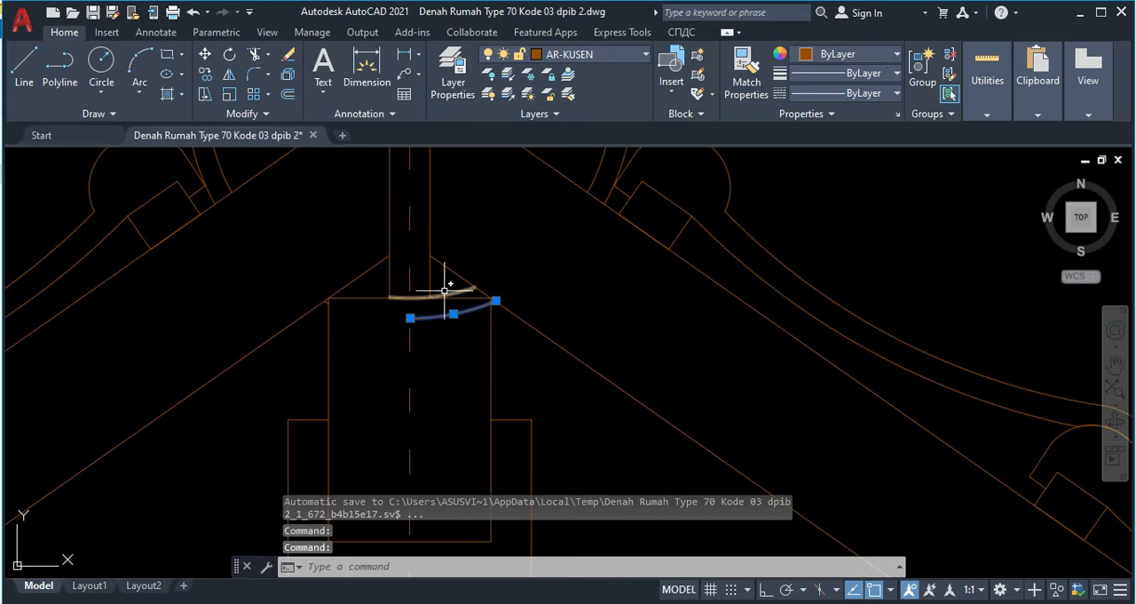
scroll(451, 281, "down", 10)
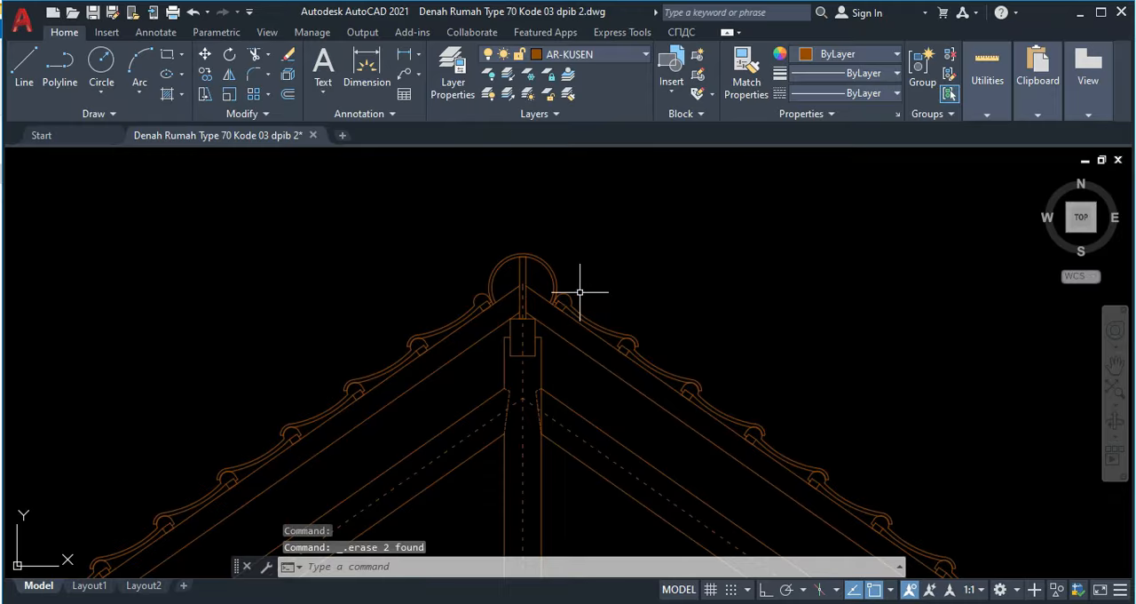
Step: Compare the roof over the carport side in the framed reference section with the section being drawn
scroll(533, 382, "down", 4)
scroll(400, 305, "up", 5)
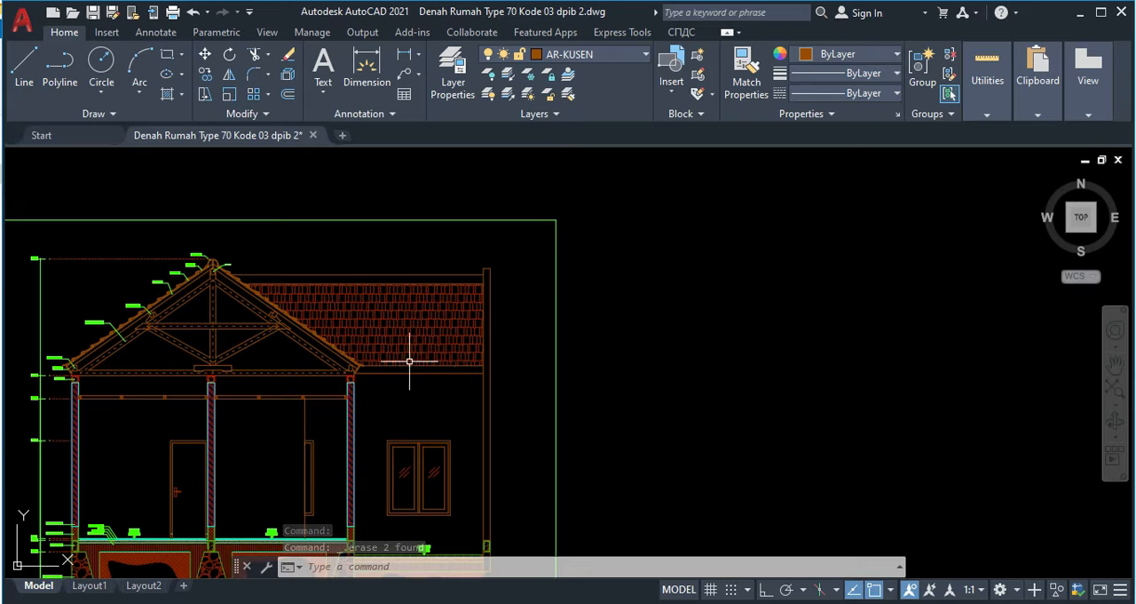
scroll(604, 417, "down", 3)
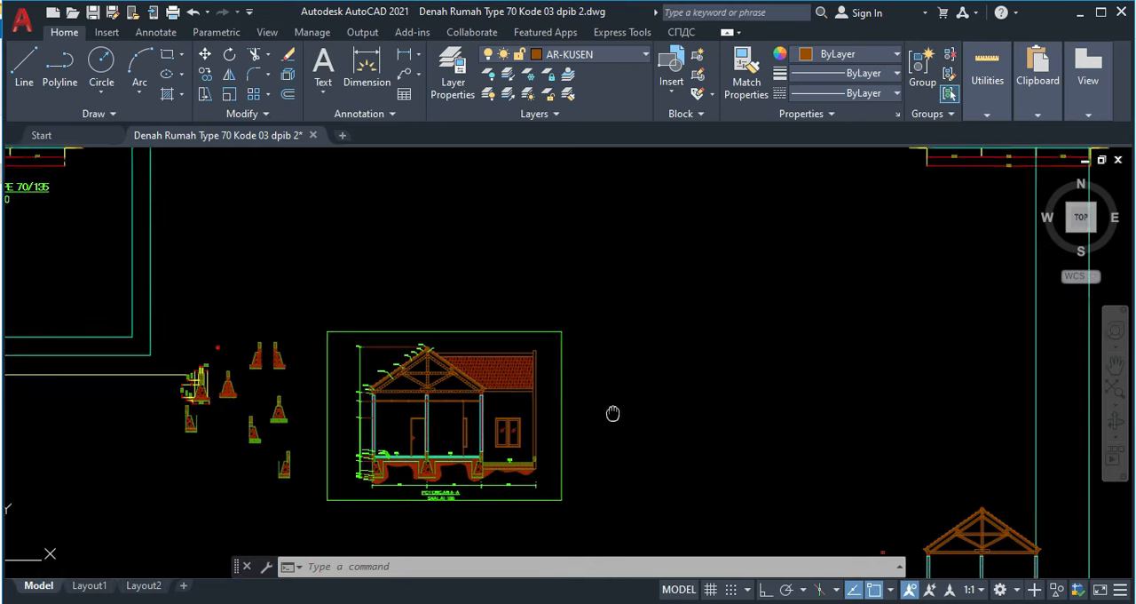
middle_click_drag(636, 420, 422, 335)
scroll(734, 376, "up", 7)
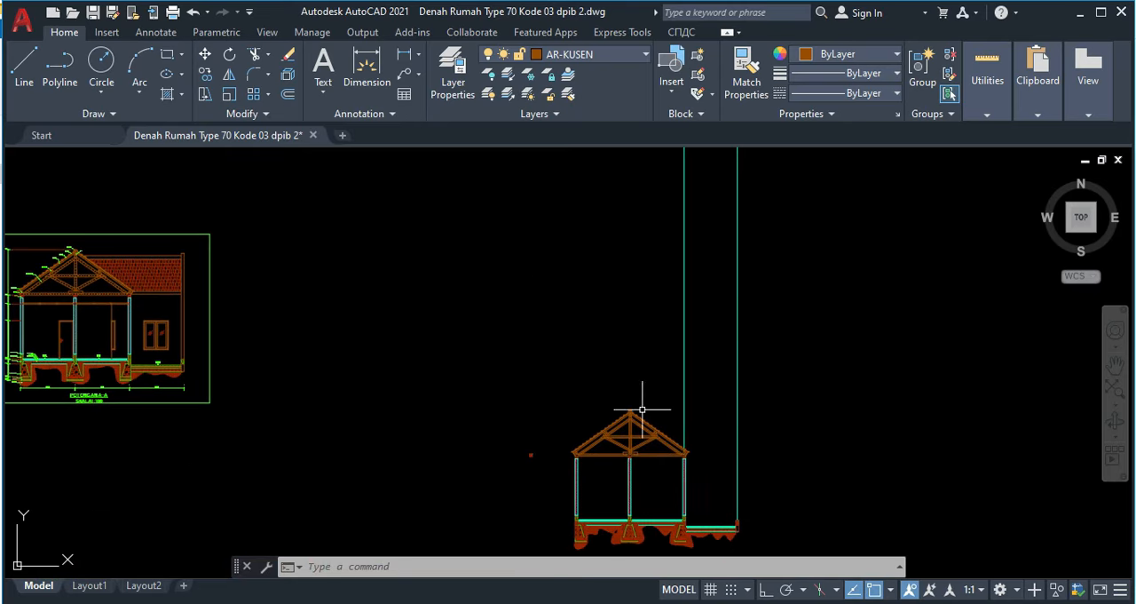
scroll(555, 371, "down", 3)
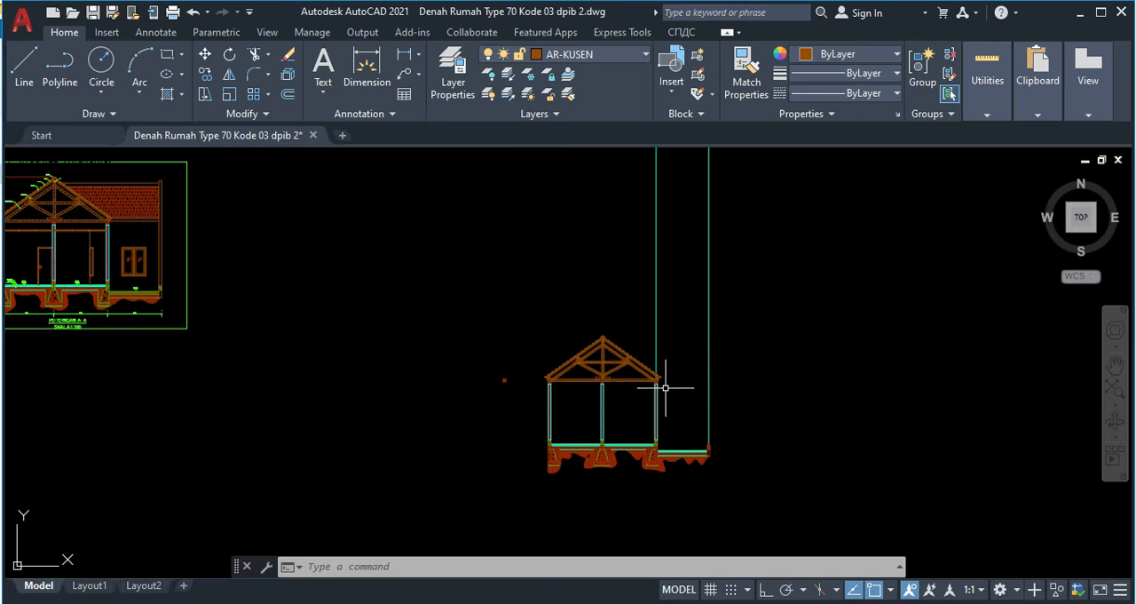
middle_click_drag(345, 322, 398, 425)
Step: Examine the floor plan around section line A, from the carport to the bedroom and bathroom behind it
middle_click_drag(400, 208, 426, 406)
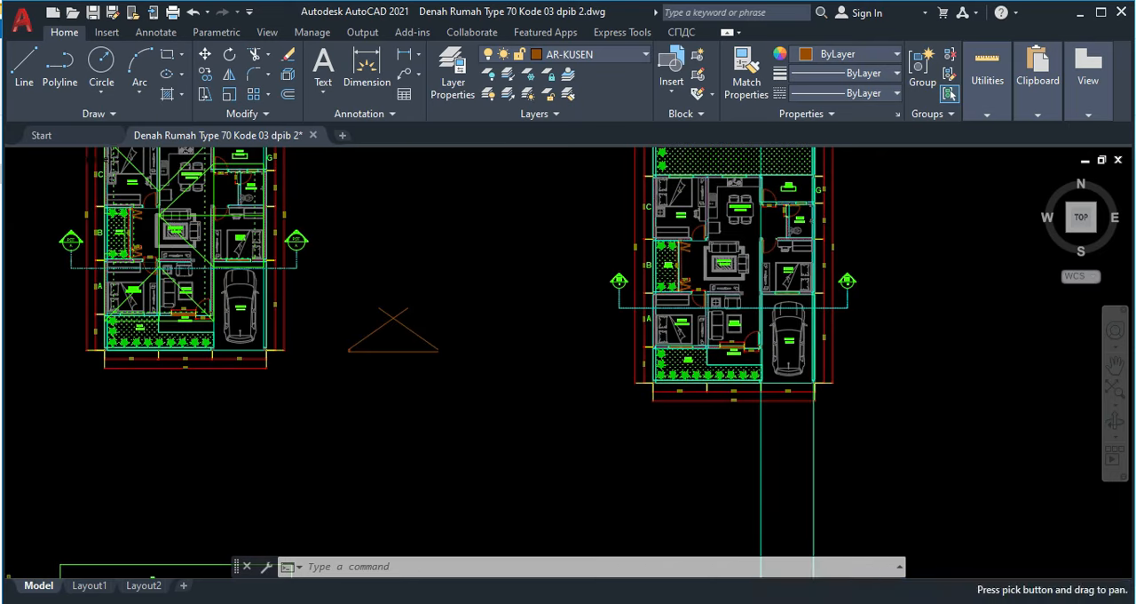
scroll(382, 276, "up", 4)
scroll(400, 402, "down", 4)
scroll(337, 456, "up", 6)
scroll(545, 420, "down", 4)
middle_click_drag(568, 372, 390, 404)
scroll(917, 341, "up", 5)
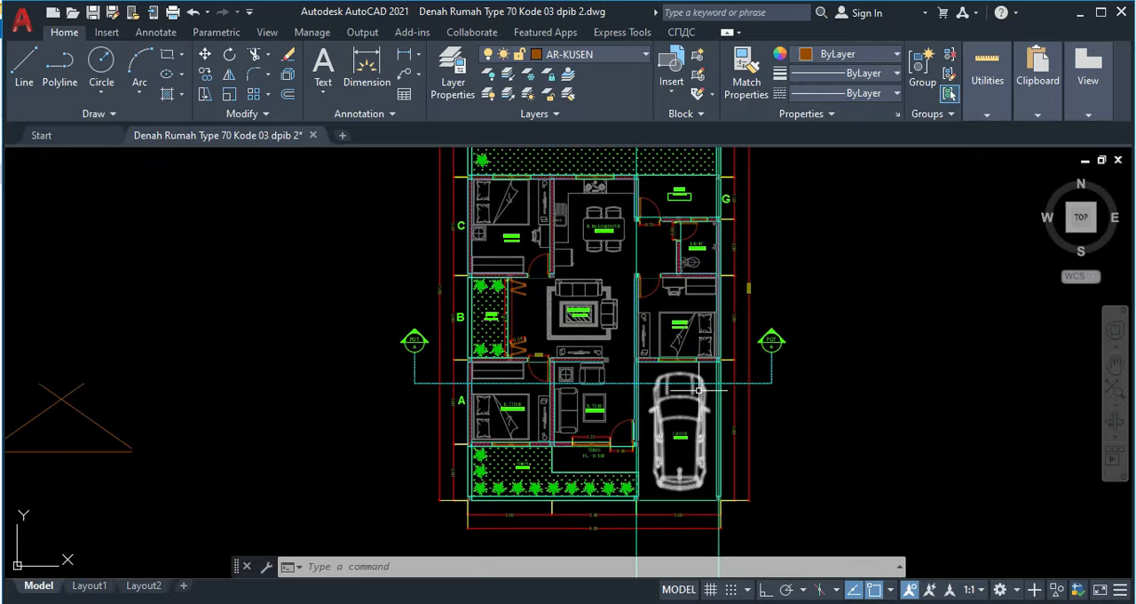
middle_click_drag(759, 249, 614, 436)
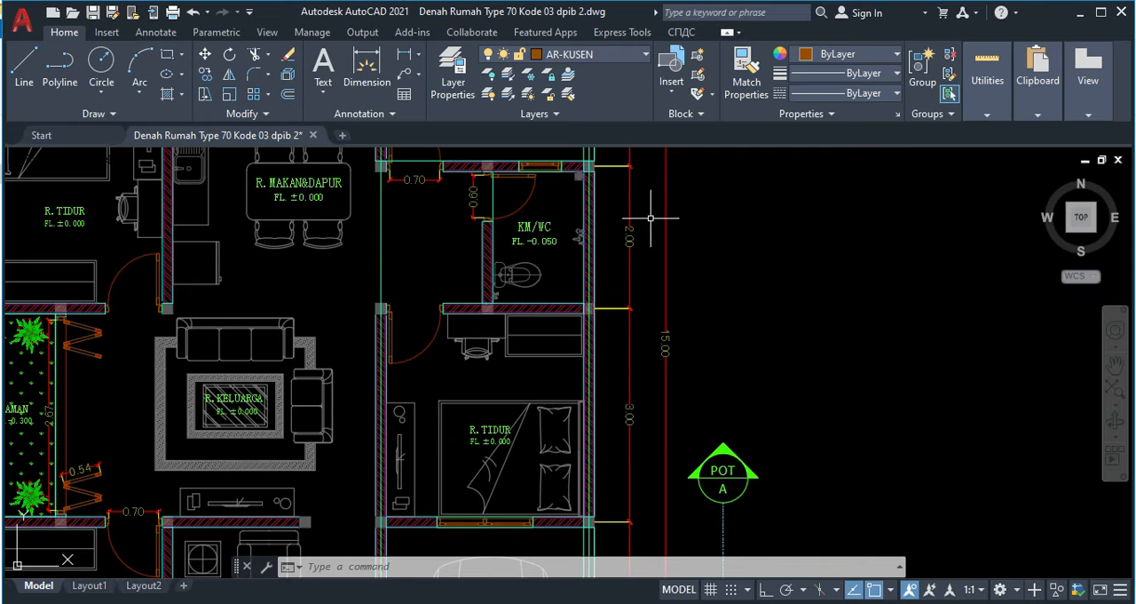
Step: Draw a horizontal line 5000 long with Ortho on in the empty area beside the floor plan and section mark A
middle_click_drag(616, 357, 629, 413)
scroll(672, 424, "down", 5)
scroll(614, 395, "up", 3)
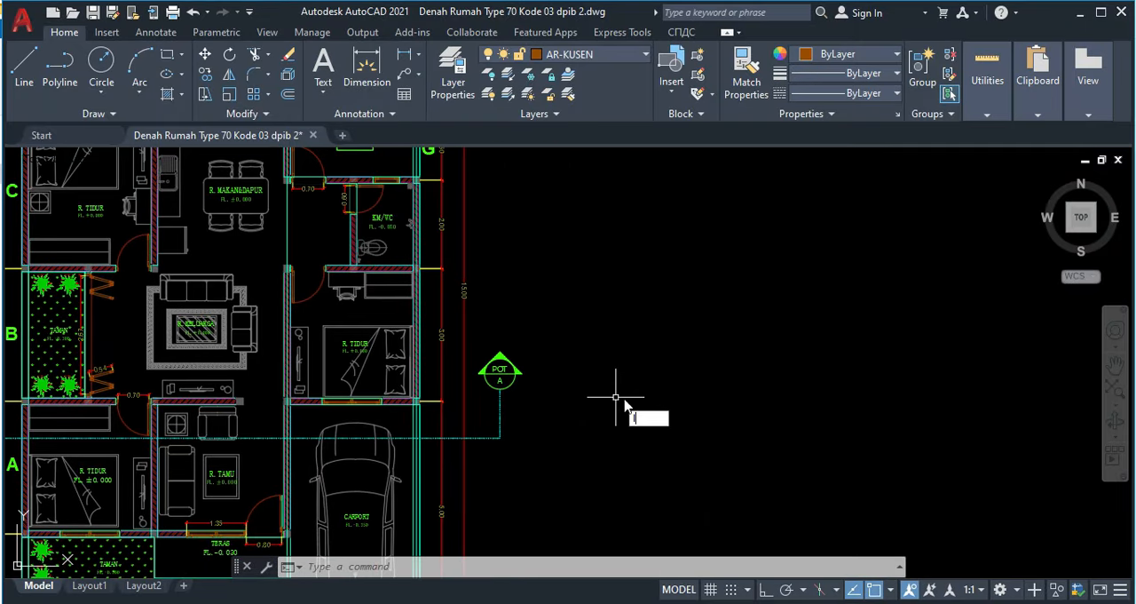
key("Return")
left_click(624, 414)
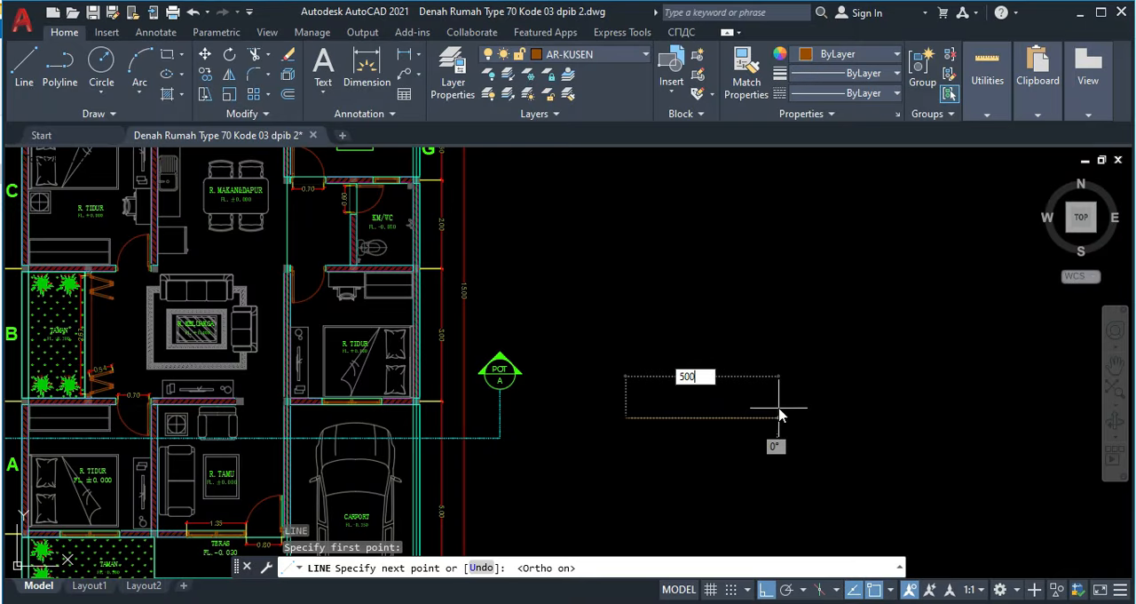
key("Return")
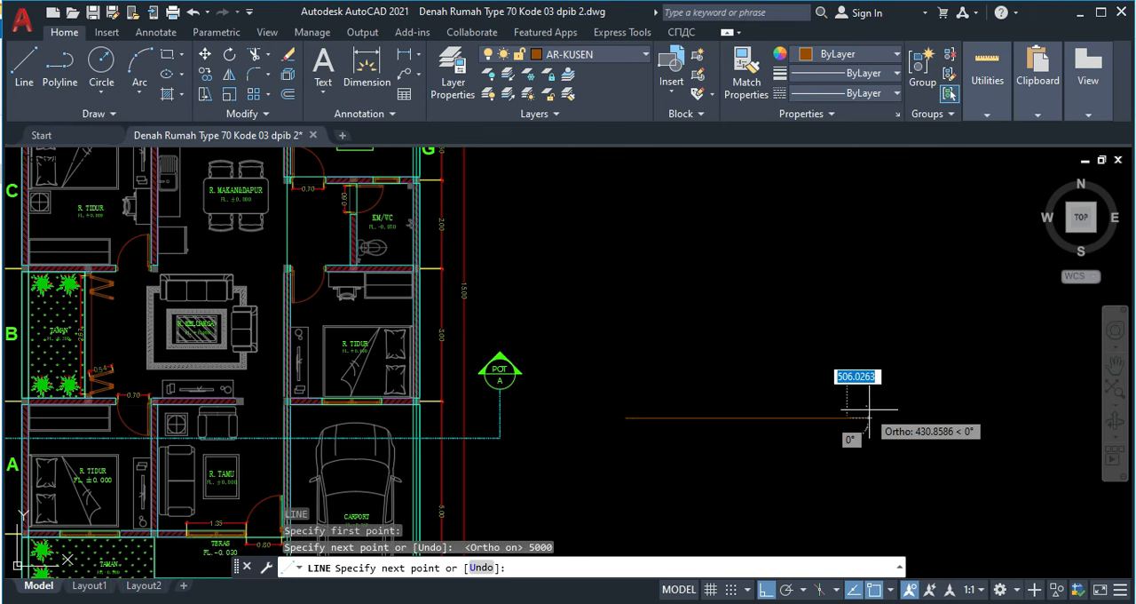
key("Escape")
scroll(637, 405, "up", 3)
scroll(638, 402, "down", 5)
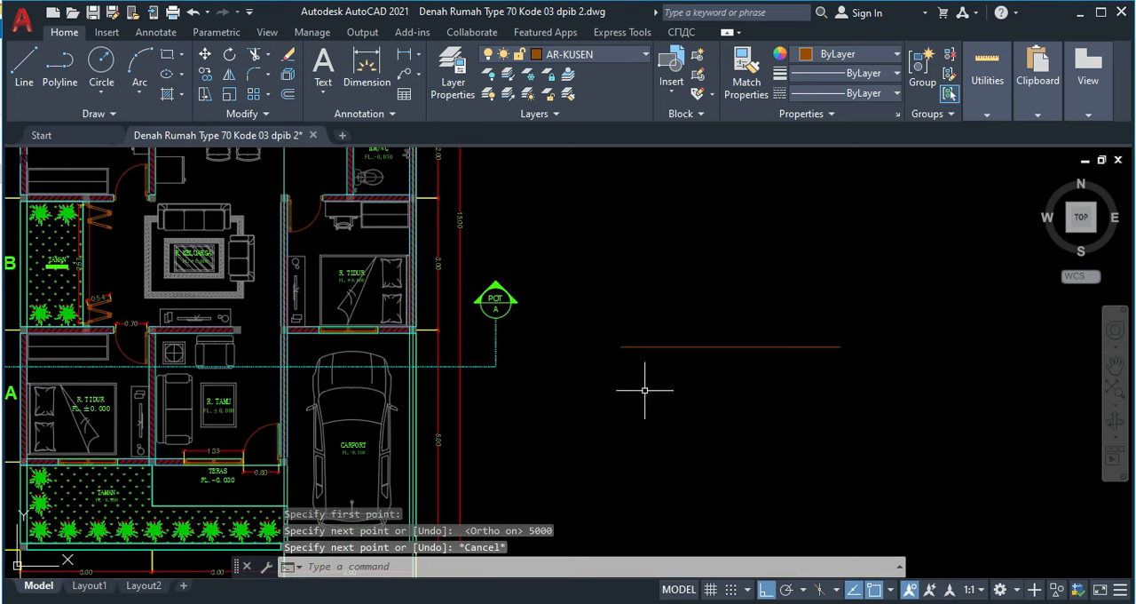
Step: Copy the small timber rectangle at the truss's left end so its lower-right corner sits on the left end of the 5000 line
scroll(670, 445, "up", 4)
middle_click_drag(698, 495, 677, 370)
scroll(678, 370, "down", 5)
mouse_move(696, 411)
middle_mouse_down()
mouse_move(682, 382)
mouse_move(677, 169)
middle_mouse_up()
middle_click_drag(551, 501, 555, 350)
middle_click_drag(548, 464, 557, 367)
scroll(436, 376, "up", 10)
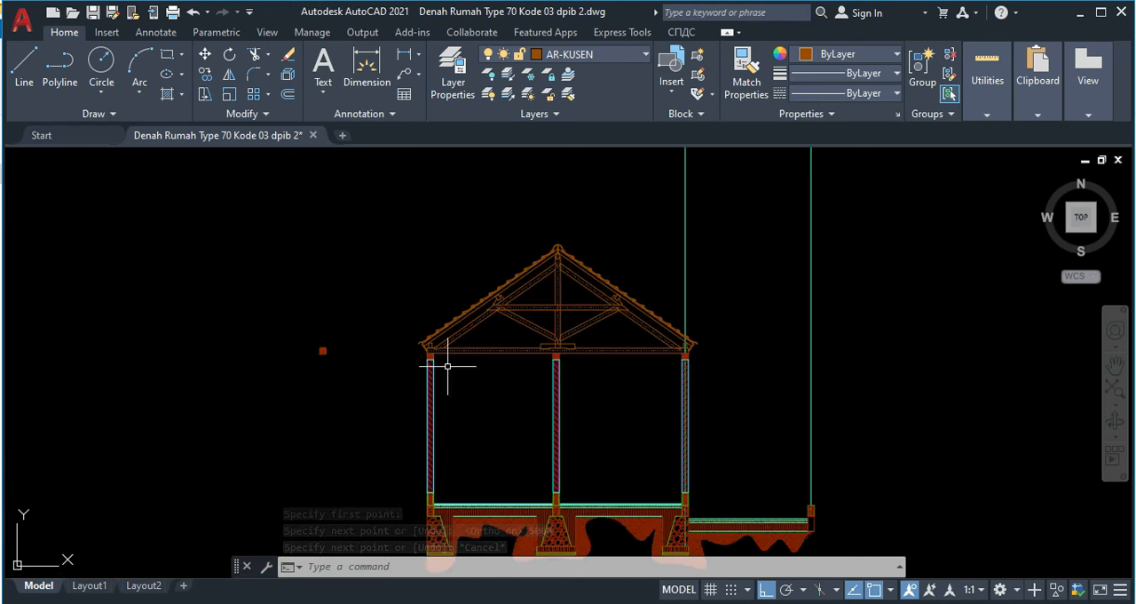
left_click(321, 318)
left_click(308, 324)
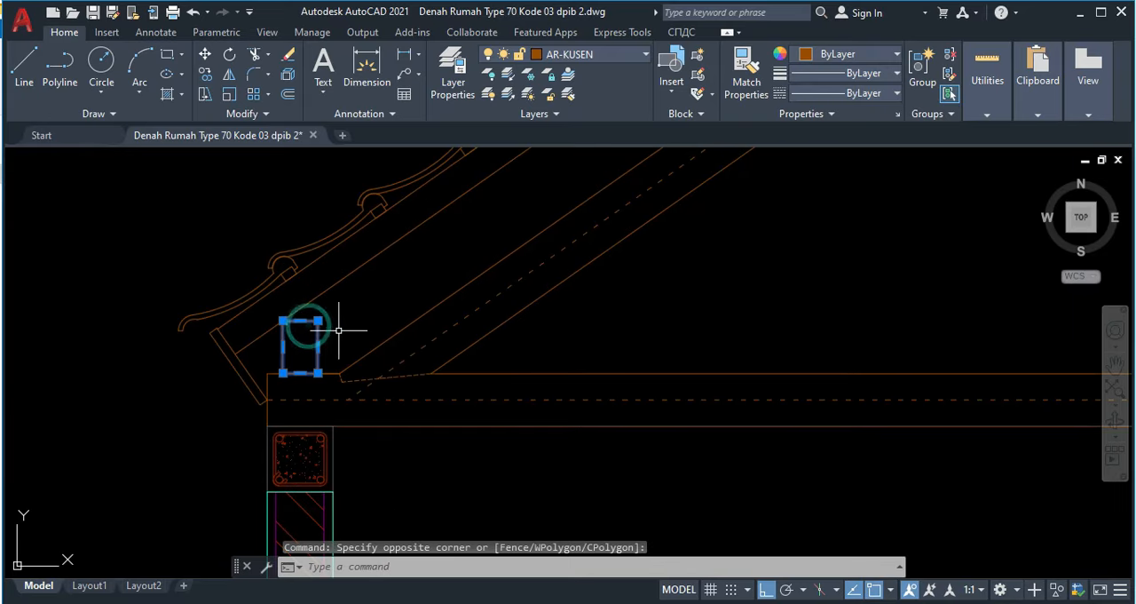
type("co")
key("Return")
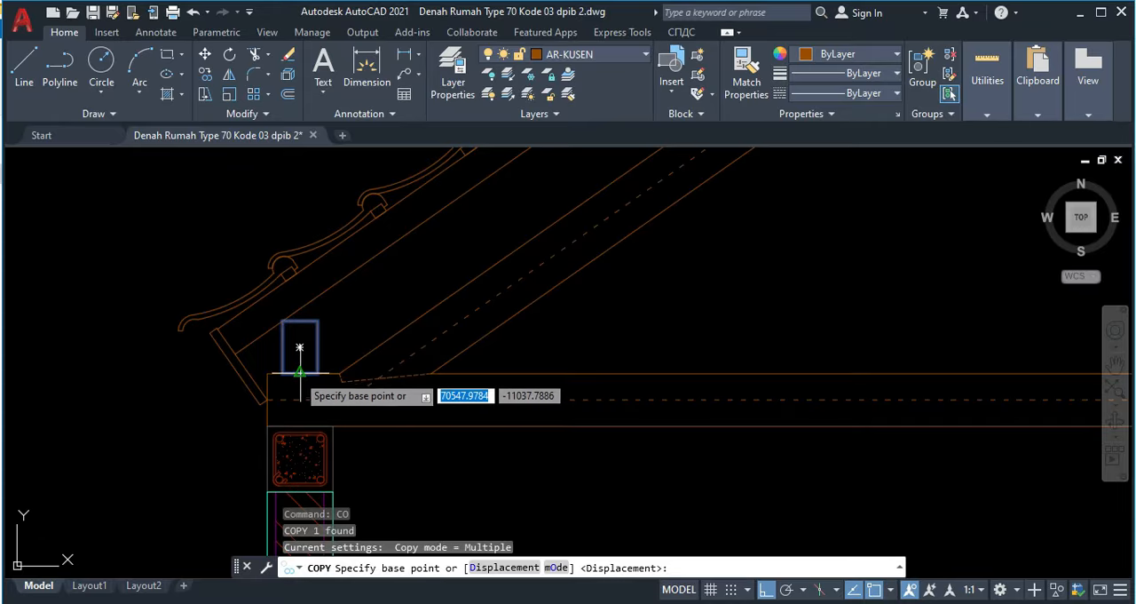
left_click(317, 373)
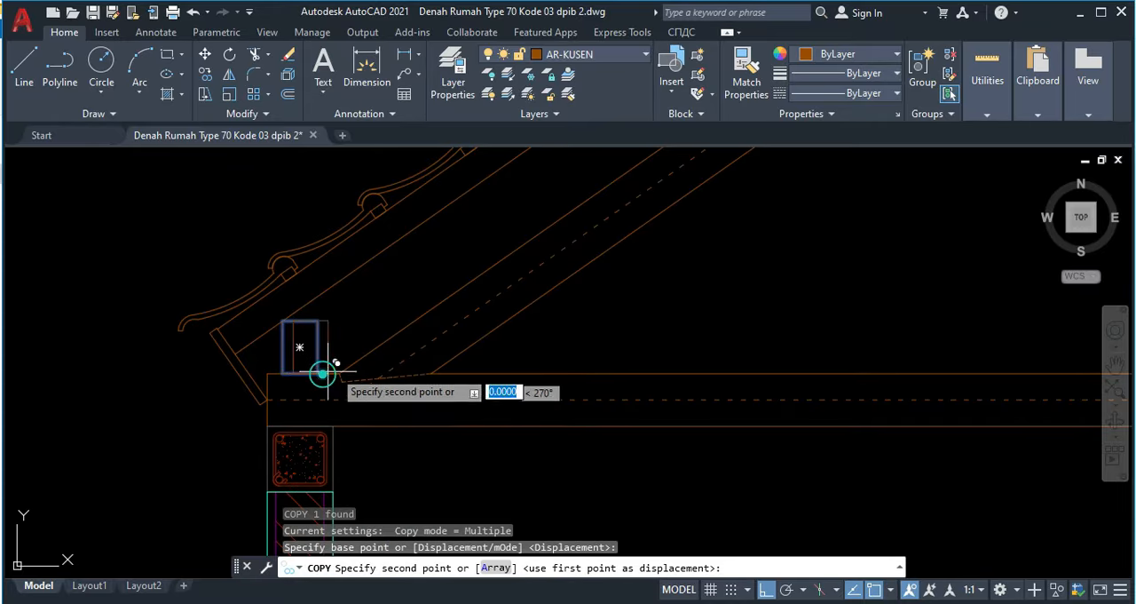
scroll(573, 342, "down", 8)
middle_click_drag(740, 375, 655, 488)
mouse_move(685, 303)
middle_mouse_down()
mouse_move(580, 401)
mouse_move(588, 461)
middle_mouse_up()
scroll(632, 264, "up", 5)
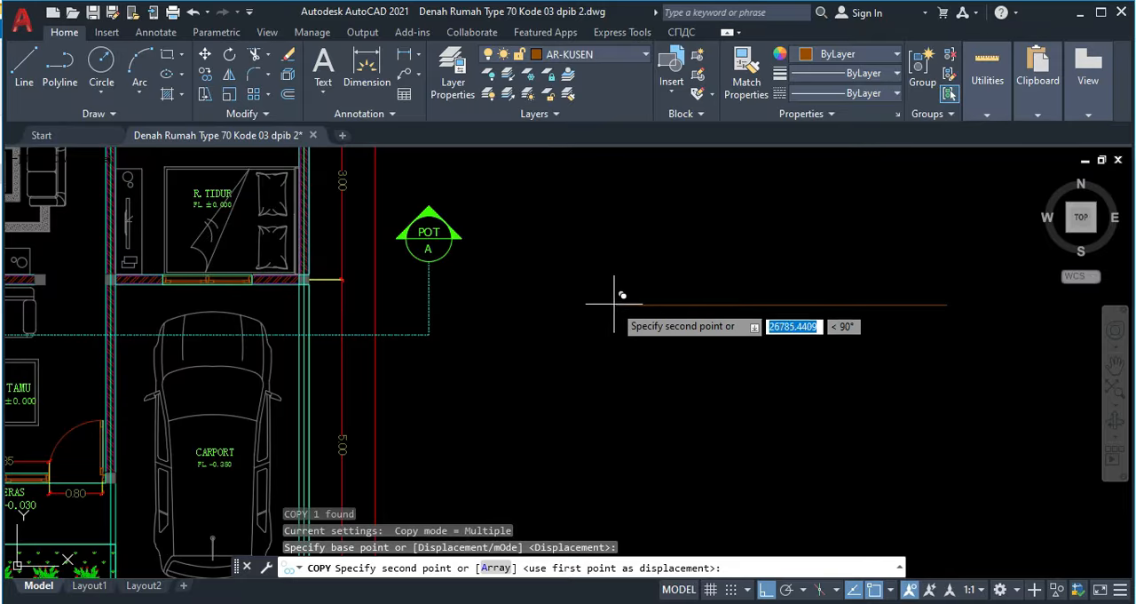
left_click(621, 296)
middle_click_drag(614, 299, 563, 308)
scroll(562, 308, "up", 2)
key("Escape")
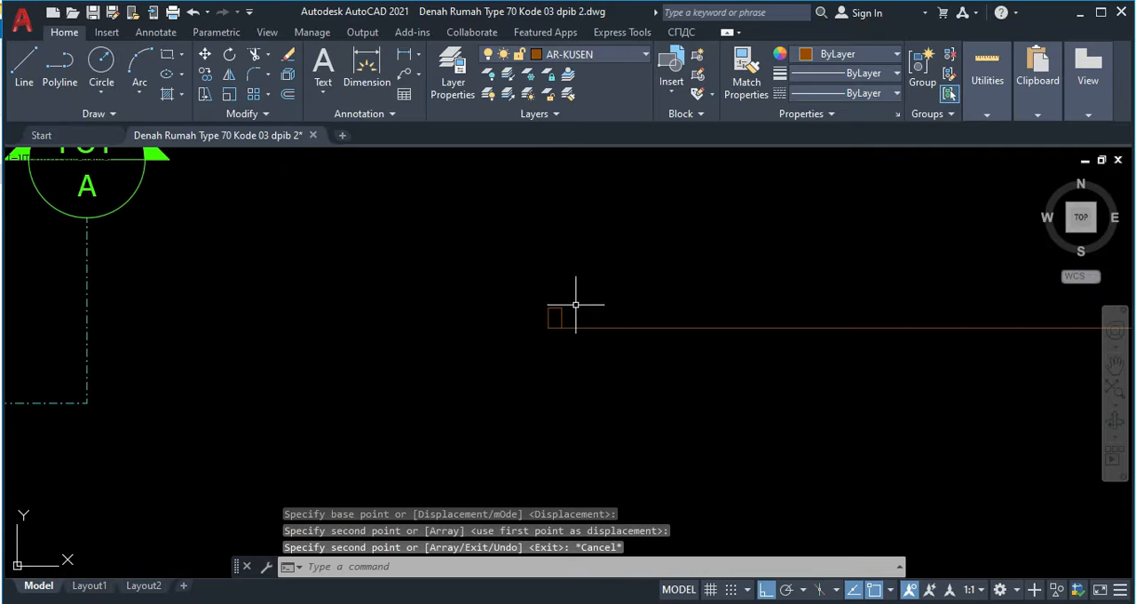
Step: Draw a roof slope line at 35 degrees, rising to the right from the copied rectangle's top-left corner past the middle of the base line
scroll(575, 319, "up", 2)
type("l")
key("Return")
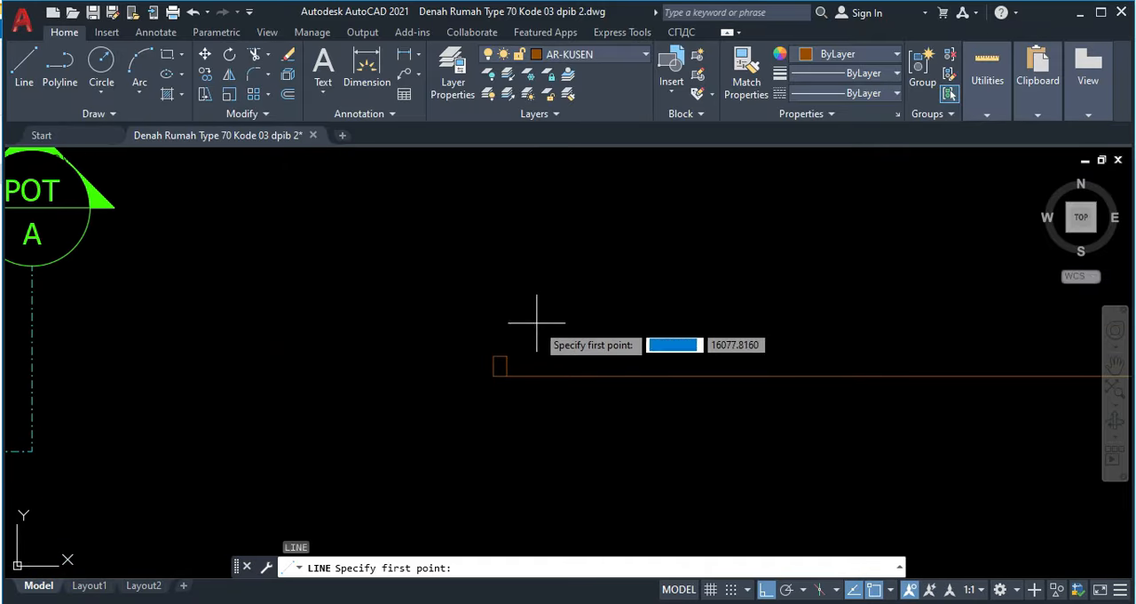
left_click(494, 356)
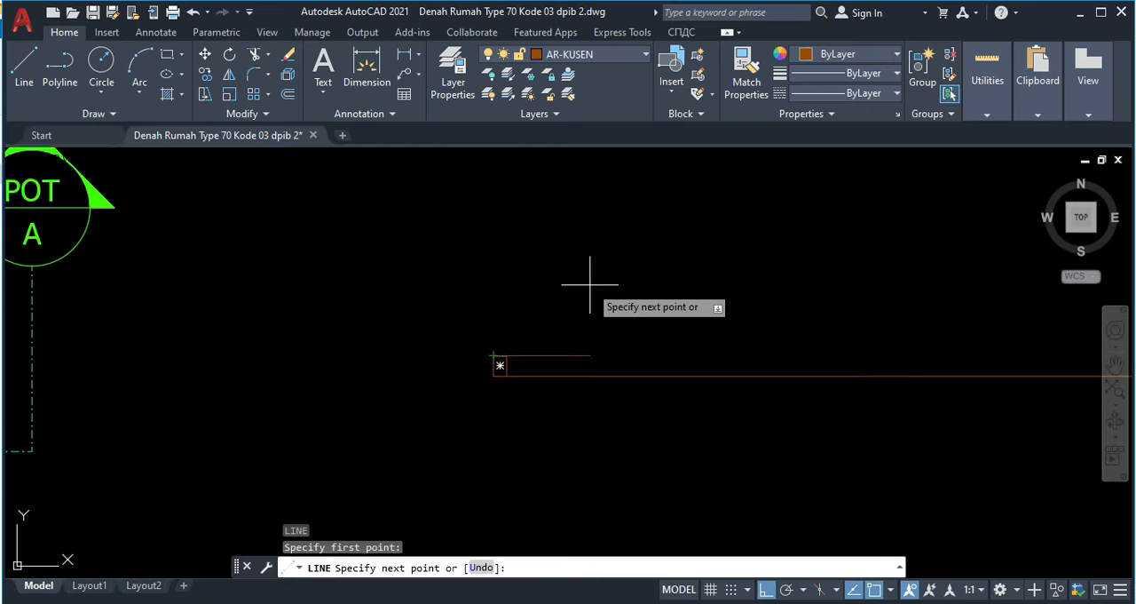
type("<35")
key("Return")
scroll(630, 208, "down", 3)
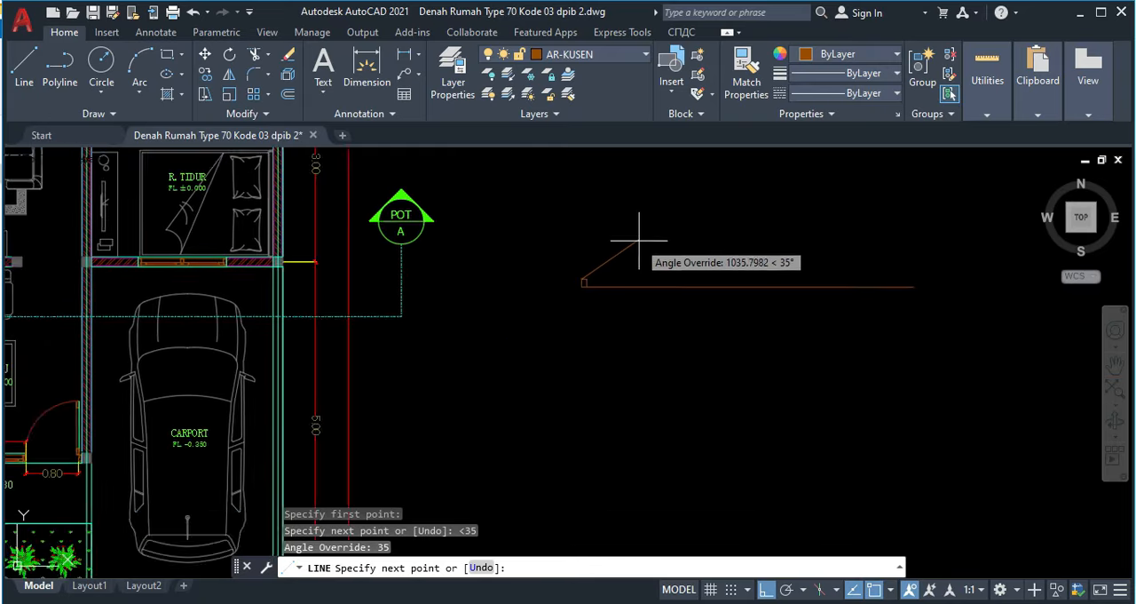
left_click(736, 219)
key("Escape")
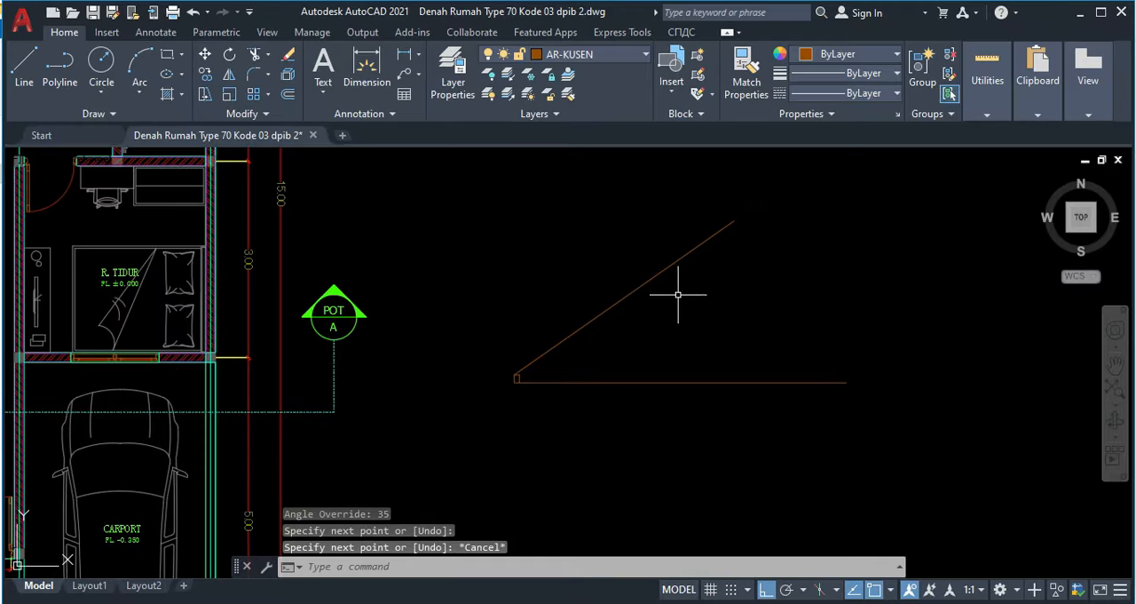
Step: Mirror the 35-degree slope line about a vertical axis through the base line's midpoint, keeping the original
left_click_drag(680, 292, 612, 246)
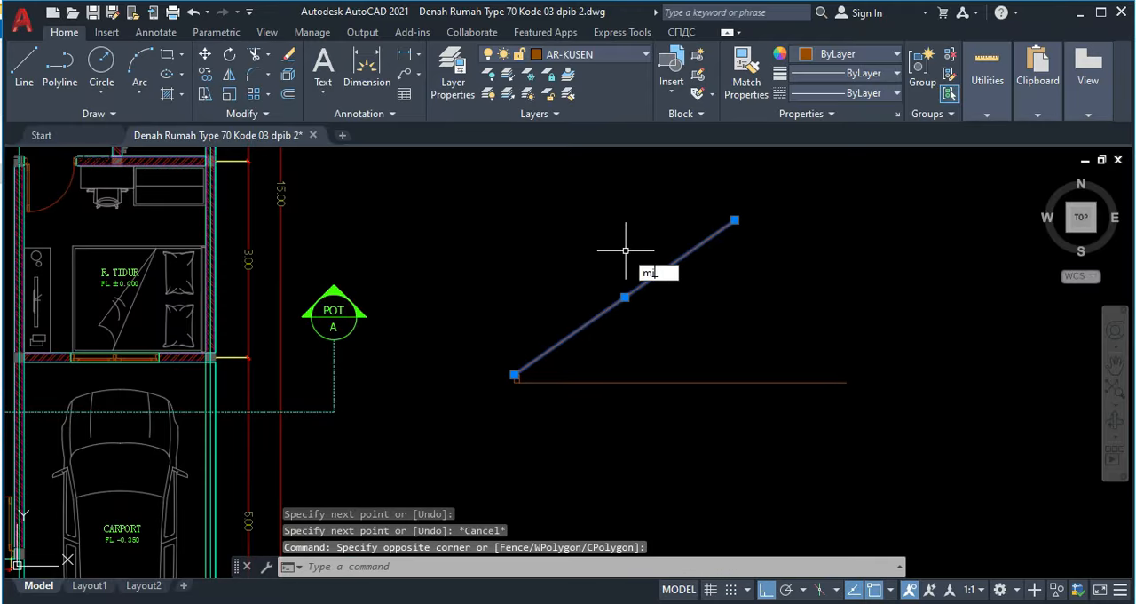
key("Return")
left_click(683, 381)
left_click(684, 437)
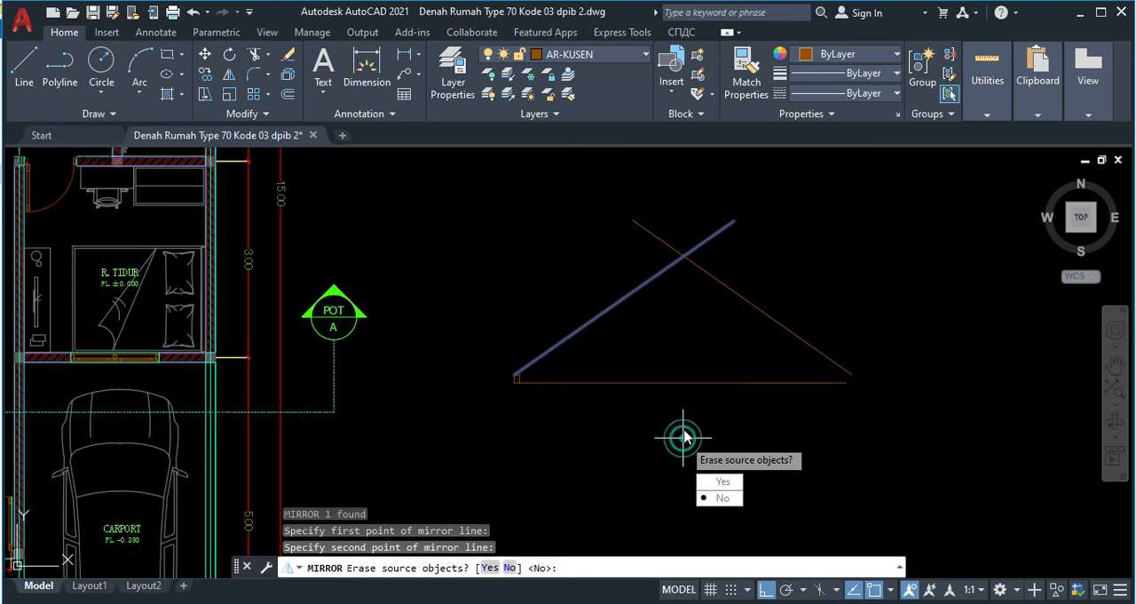
key("Return")
type("l")
key("Return")
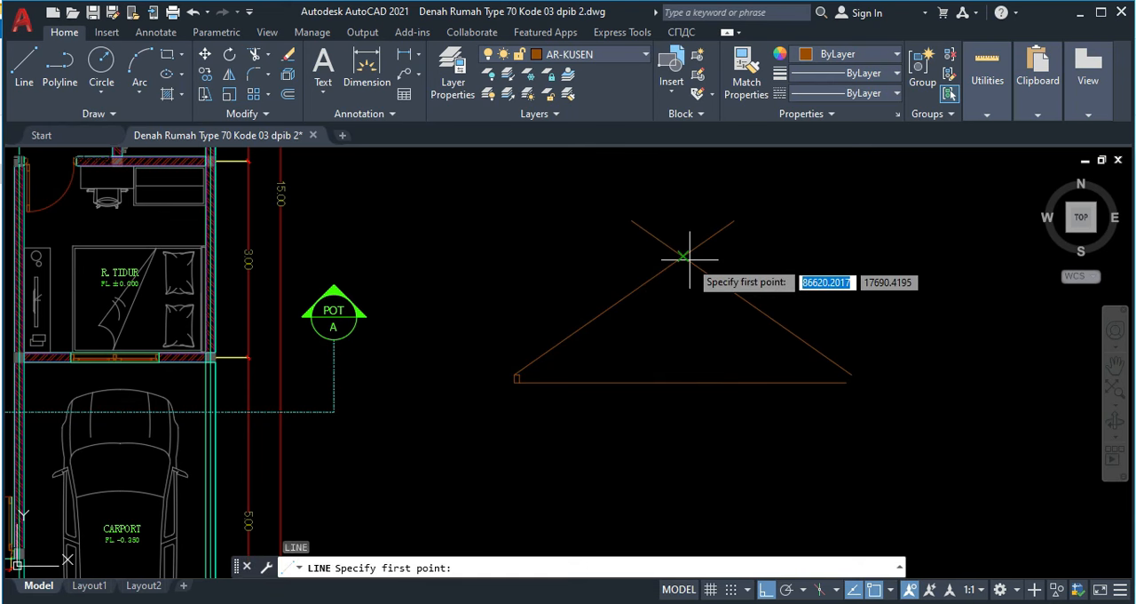
left_click(682, 256)
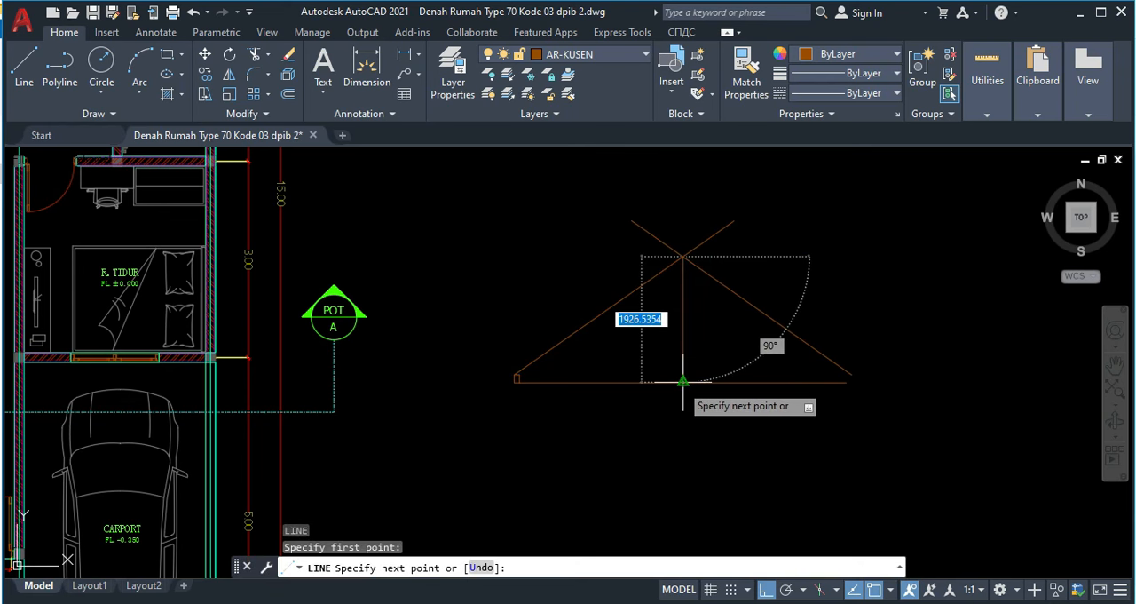
key("Escape")
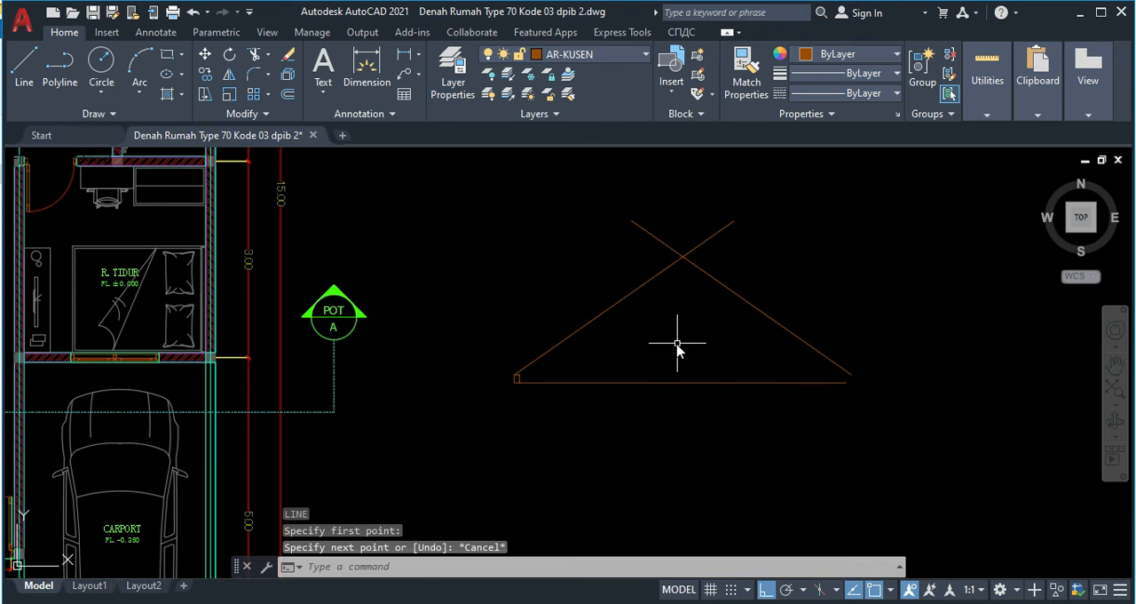
Step: Dimension the vertical height from the slope lines' intersection to the base line's midpoint, placing the dimension to the right of the sketch
type("li")
key("Return")
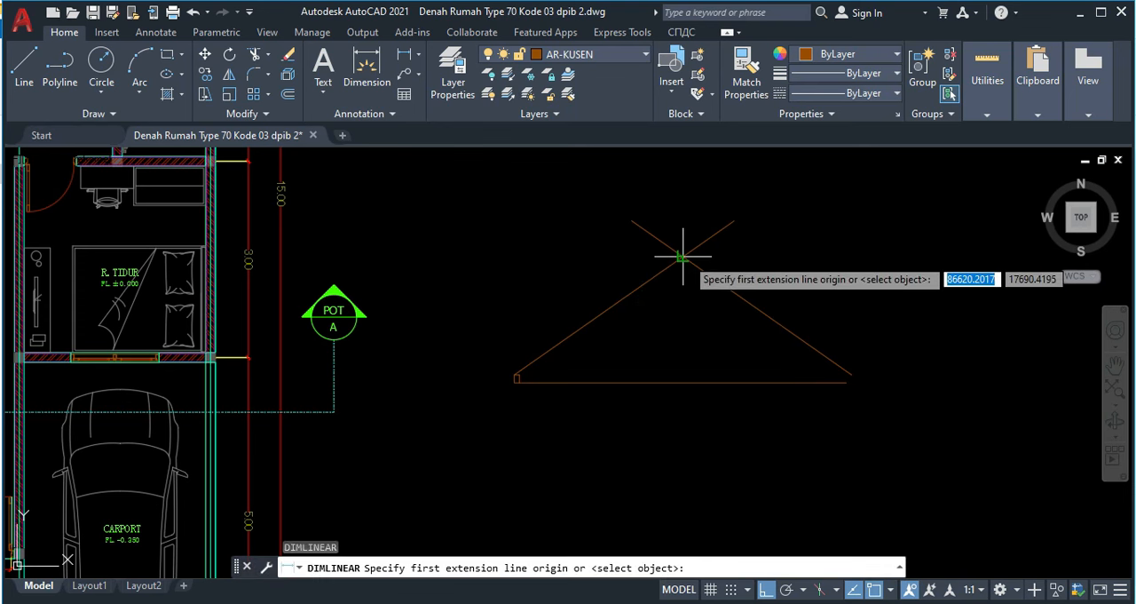
left_click(682, 257)
left_click(680, 383)
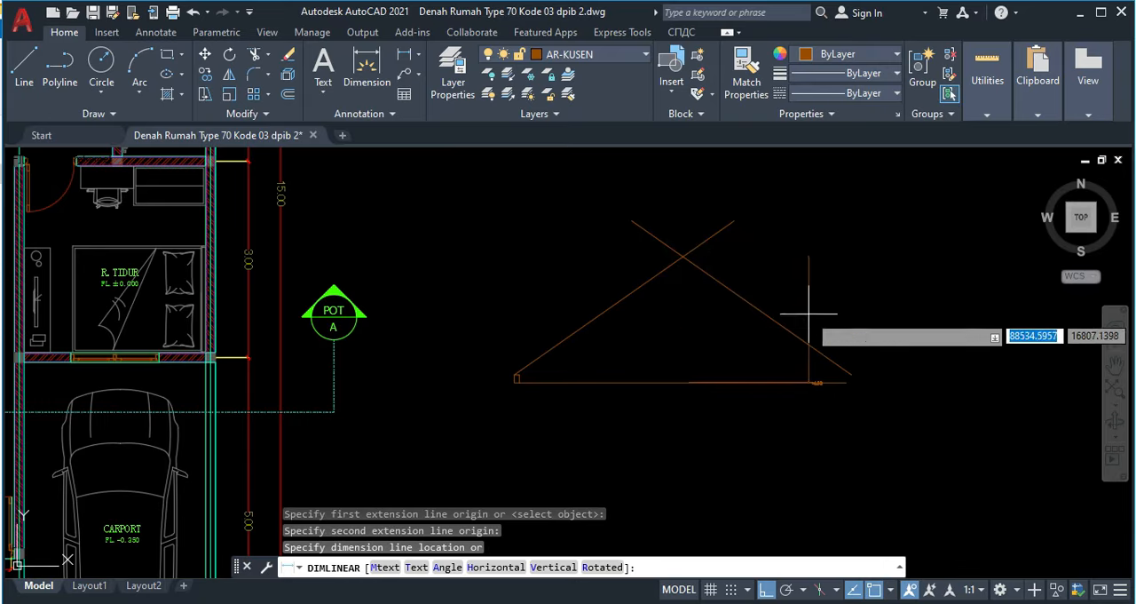
left_click(898, 309)
scroll(919, 346, "up", 8)
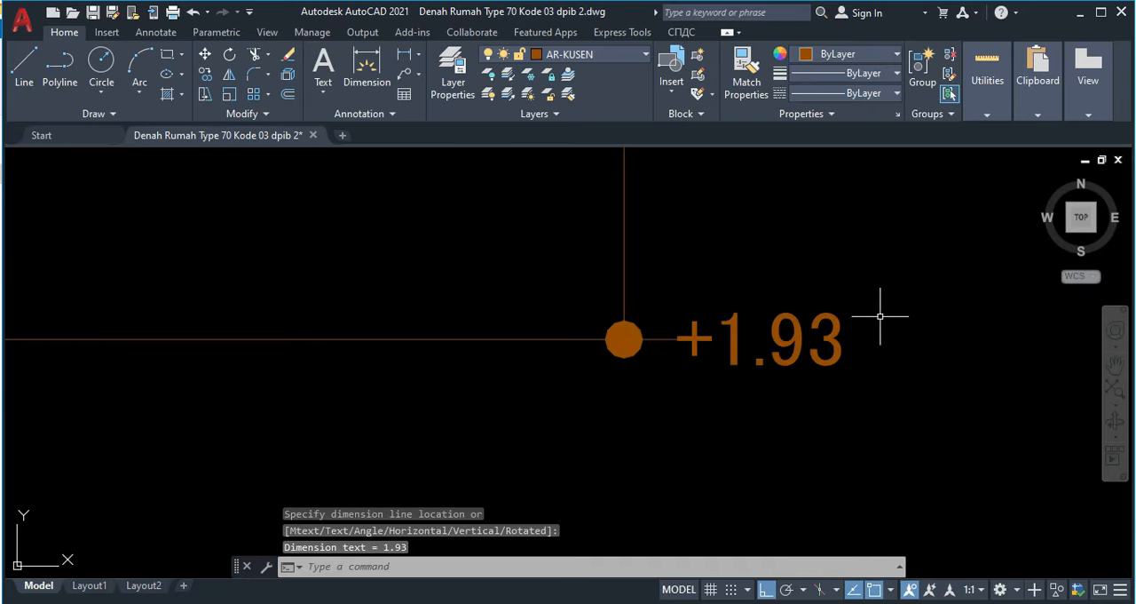
scroll(817, 330, "down", 6)
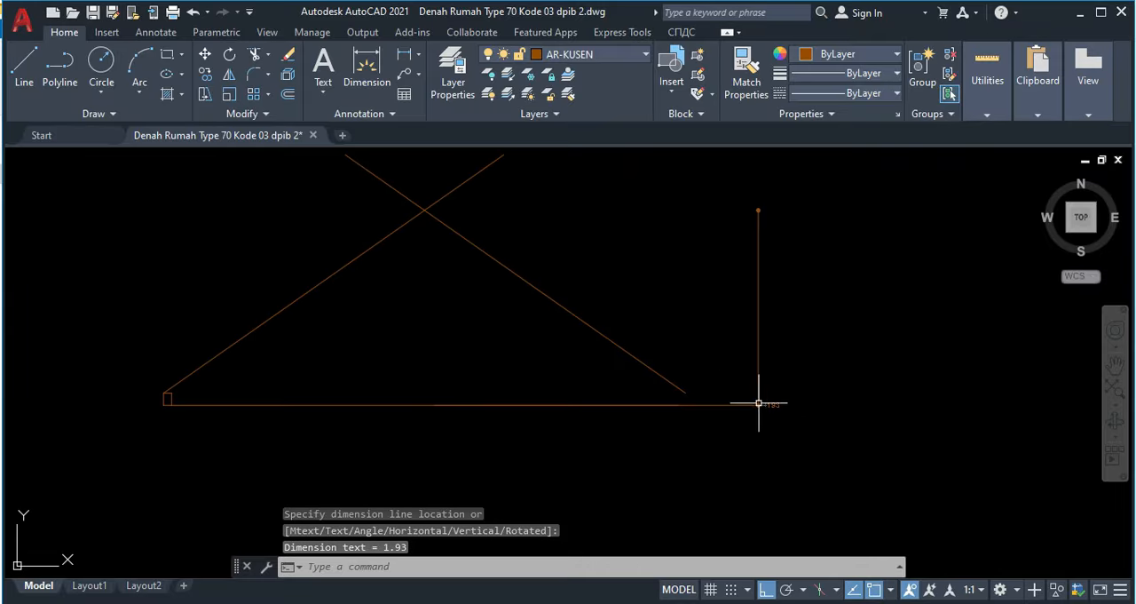
scroll(779, 406, "up", 5)
scroll(769, 410, "down", 3)
Step: Examine how the roof eaves lines meet the wall on the carport side in the framed reference section
middle_click_drag(776, 427, 668, 342)
scroll(667, 342, "down", 8)
middle_click_drag(620, 373, 606, 269)
middle_click_drag(608, 370, 580, 197)
middle_click_drag(557, 387, 584, 268)
scroll(562, 413, "down", 5)
scroll(601, 296, "up", 9)
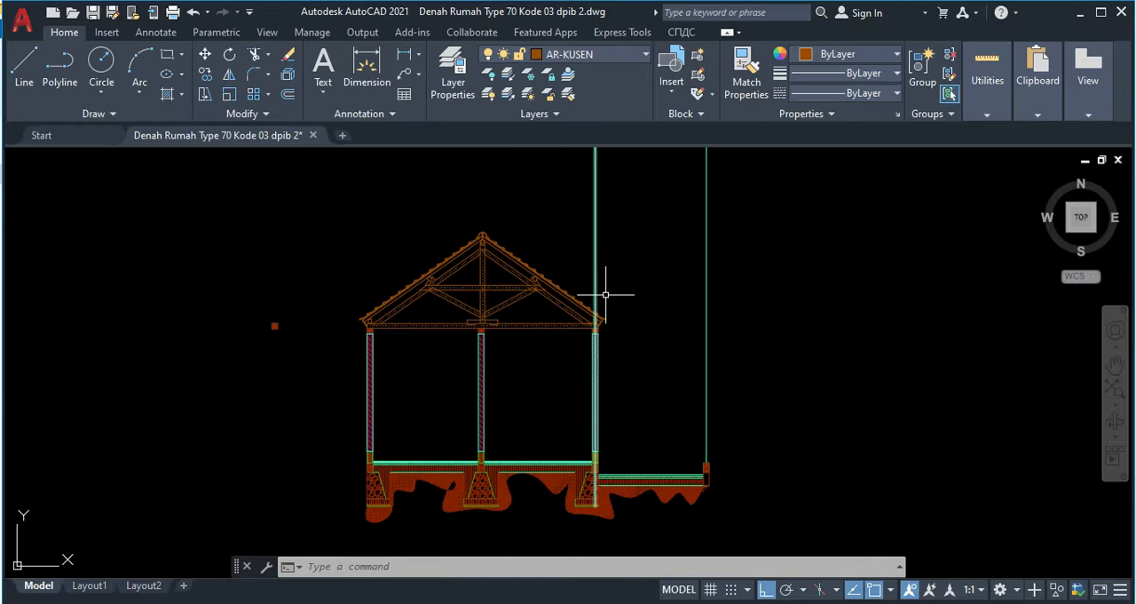
scroll(471, 373, "down", 5)
scroll(367, 299, "up", 5)
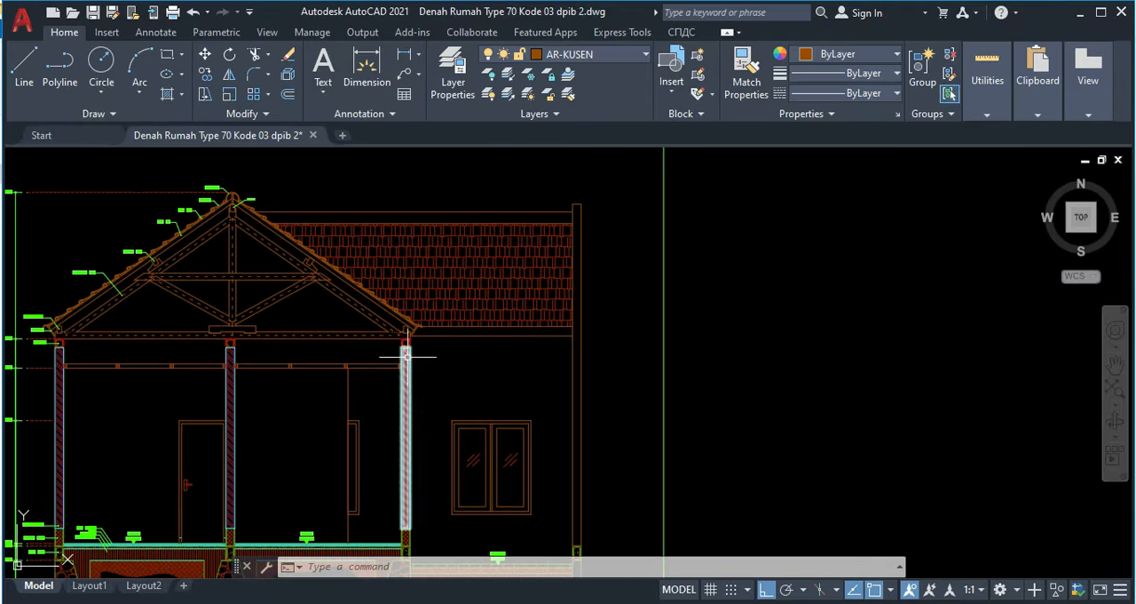
scroll(449, 335, "up", 4)
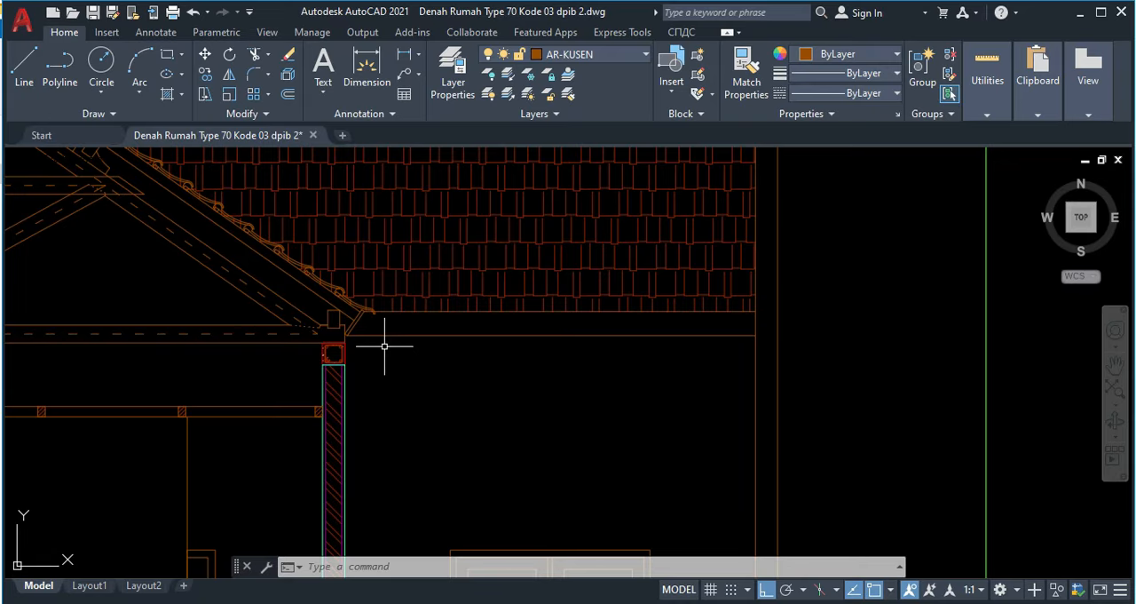
scroll(483, 366, "down", 4)
Step: Draw a horizontal line about 2845 long from the tie beam's lower-right corner to the outer vertical projection line
middle_click_drag(710, 380, 323, 223)
scroll(949, 406, "up", 5)
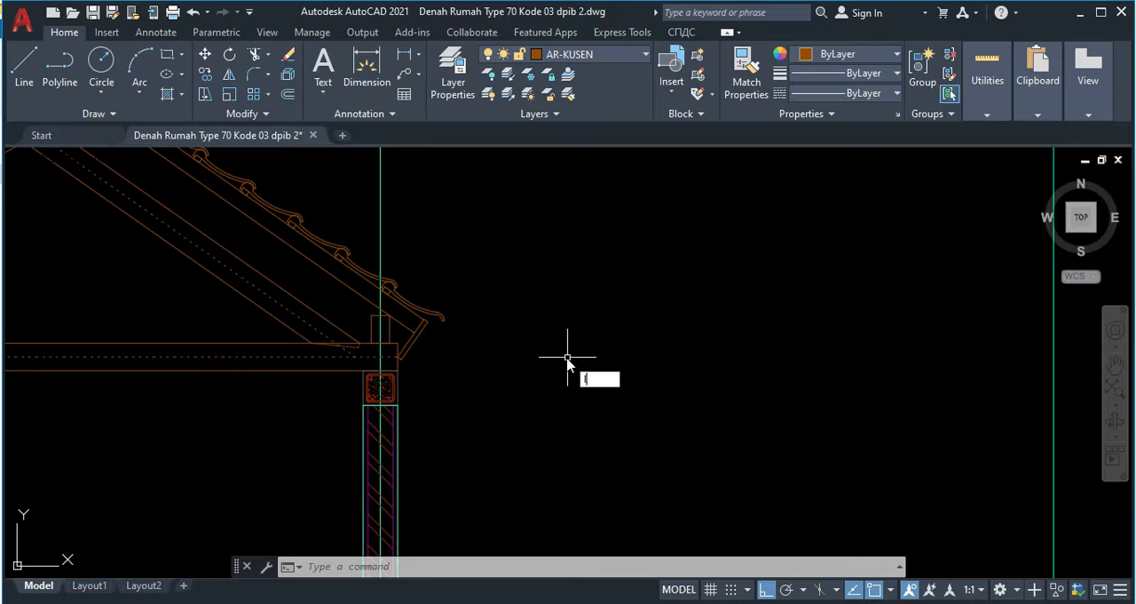
key("Return")
left_click(397, 371)
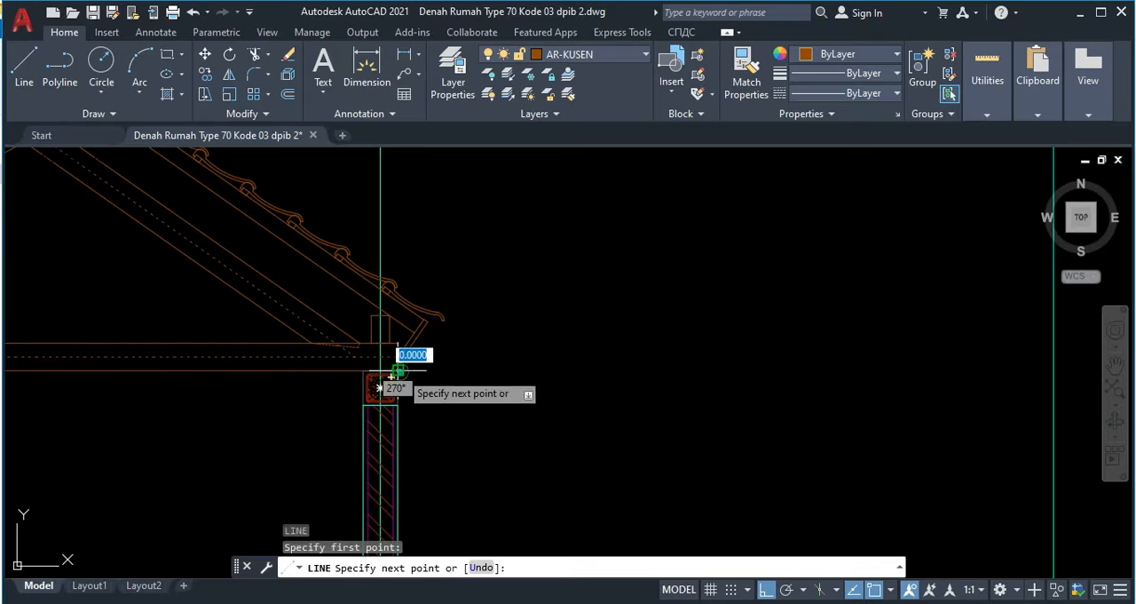
middle_click_drag(774, 352, 682, 331)
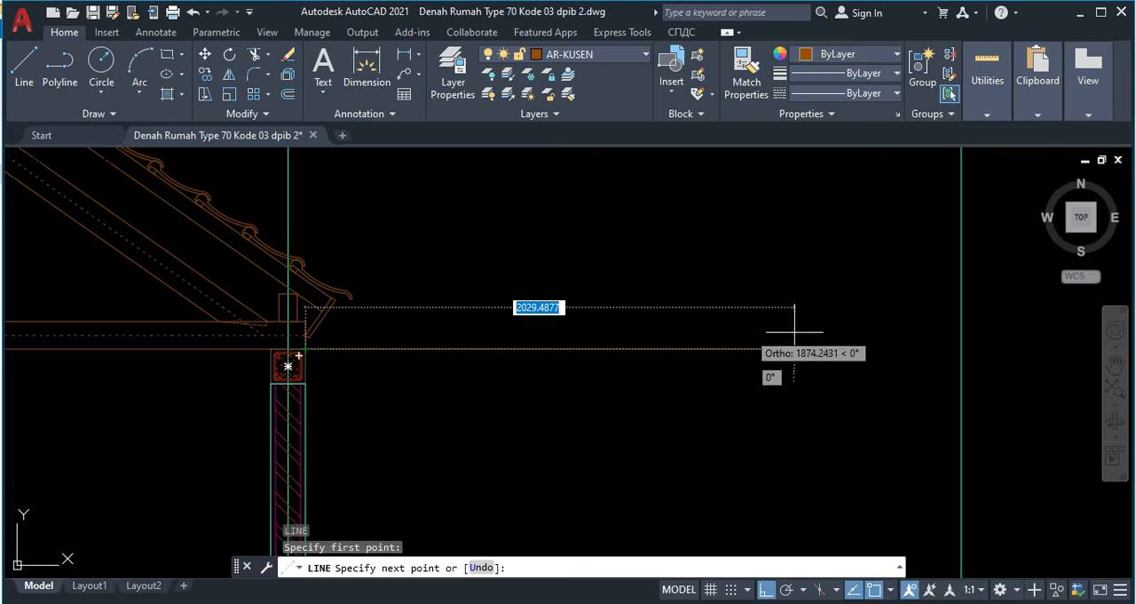
left_click(960, 346)
key("Escape")
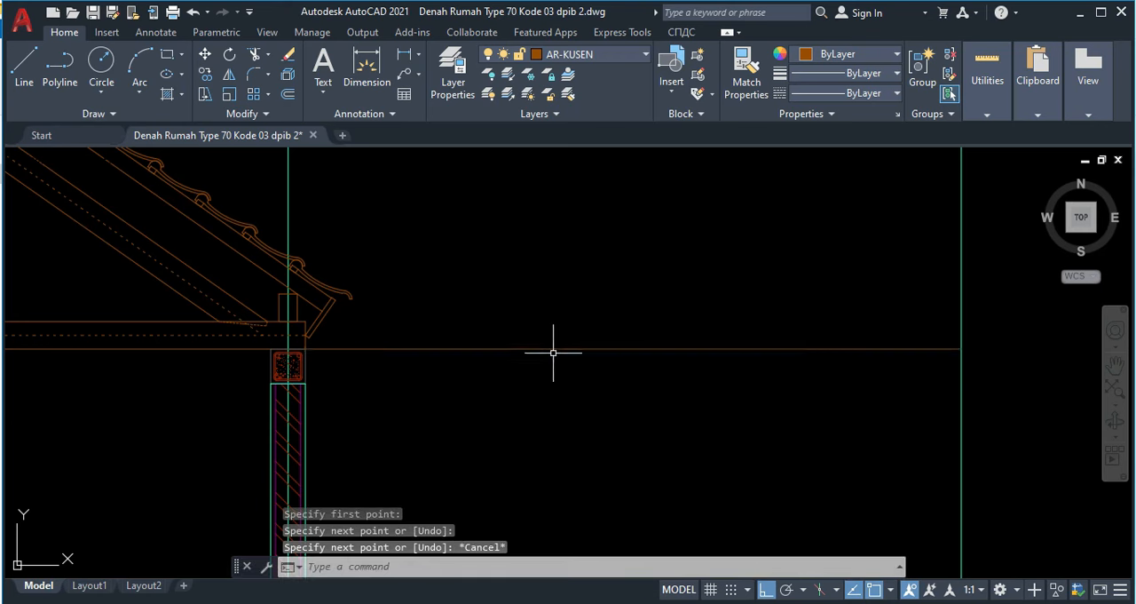
Step: Offset the base line of the roof sketch beside the floor plan upward by 120
scroll(550, 346, "down", 10)
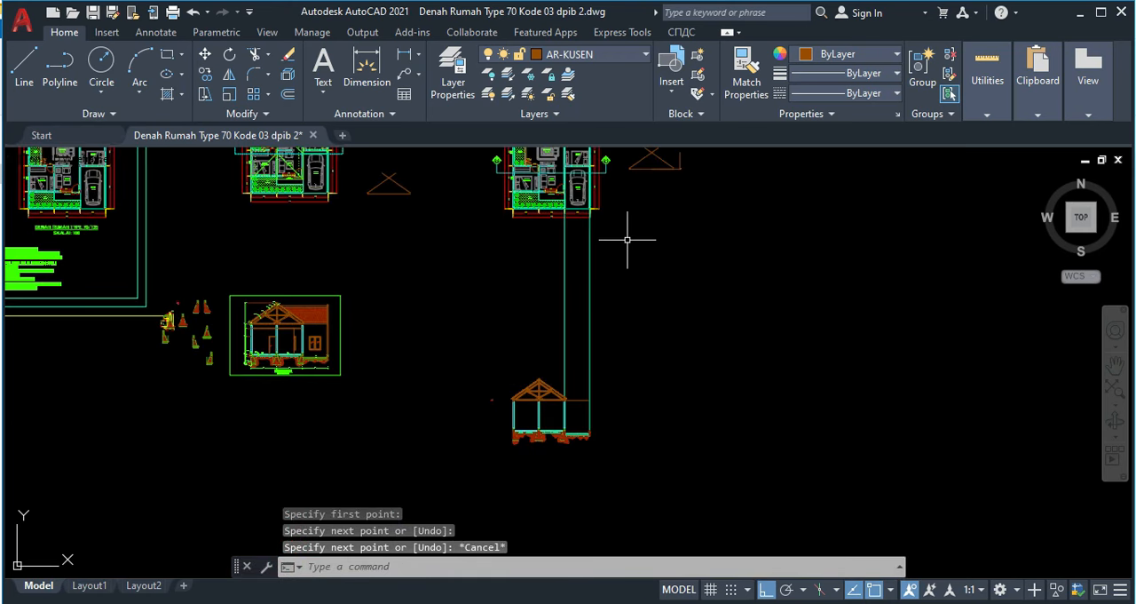
scroll(641, 225, "up", 10)
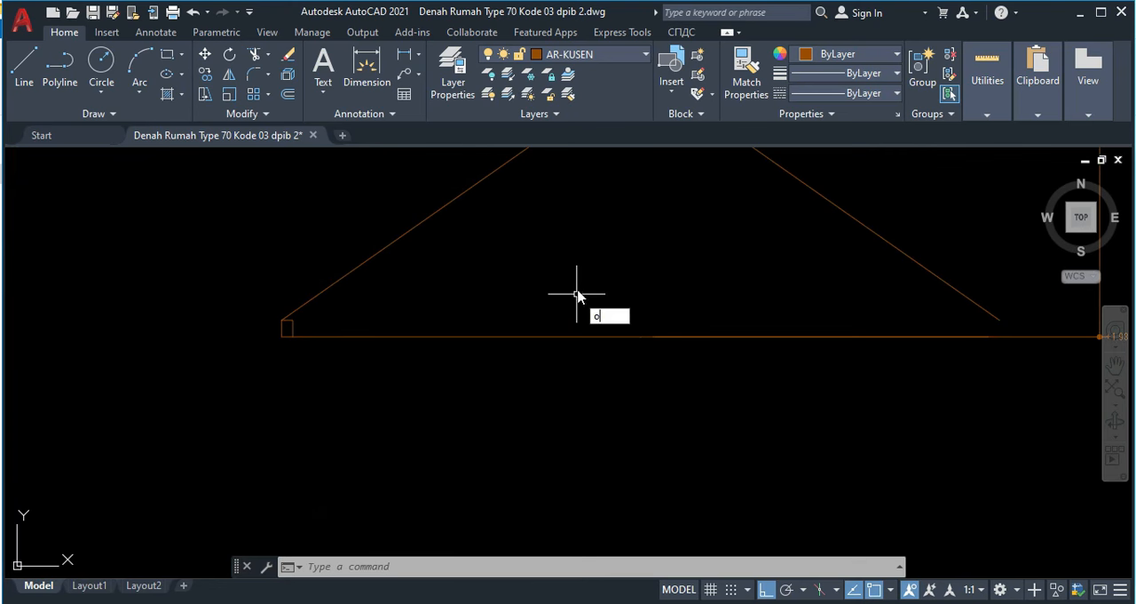
key("Return")
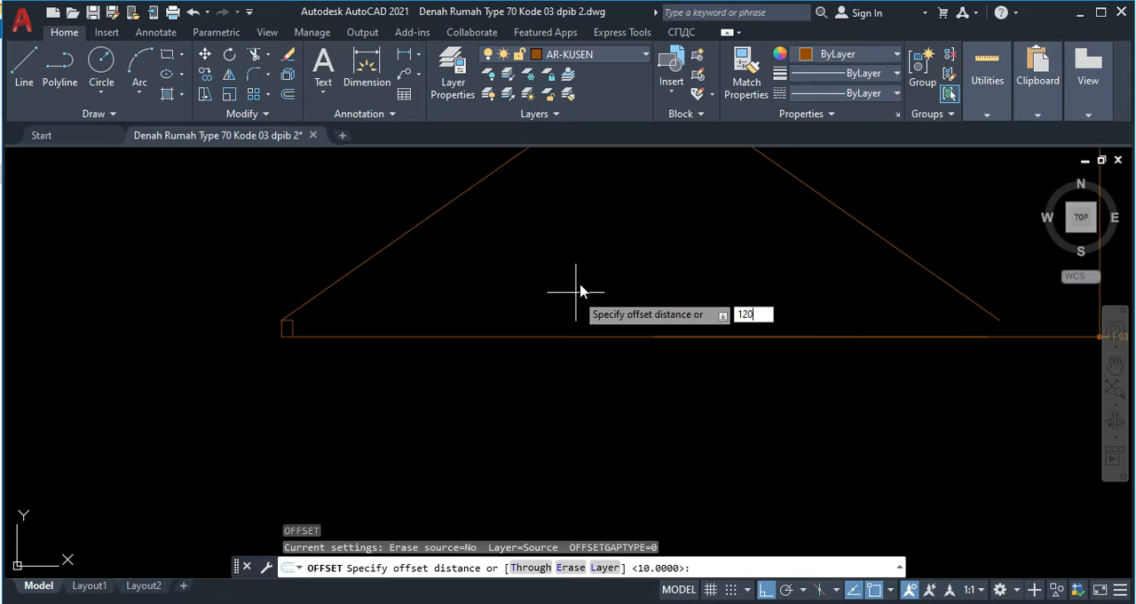
key("Return")
left_click(572, 333)
left_click(553, 305)
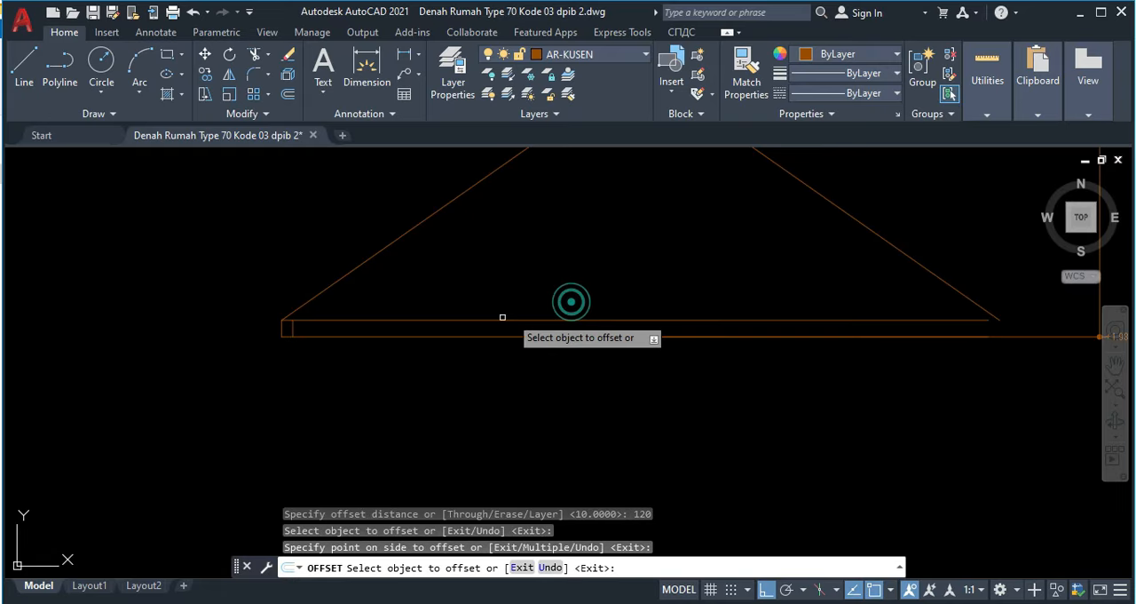
key("Escape")
Step: Move the small rectangle and both slope lines up by the rectangle's lower-right corner onto the left end of the offset line
scroll(293, 337, "up", 4)
left_click(303, 342)
left_click(262, 337)
left_click(344, 290)
left_click(333, 249)
middle_click_drag(495, 260, 382, 346)
scroll(488, 317, "down", 4)
left_click(792, 208)
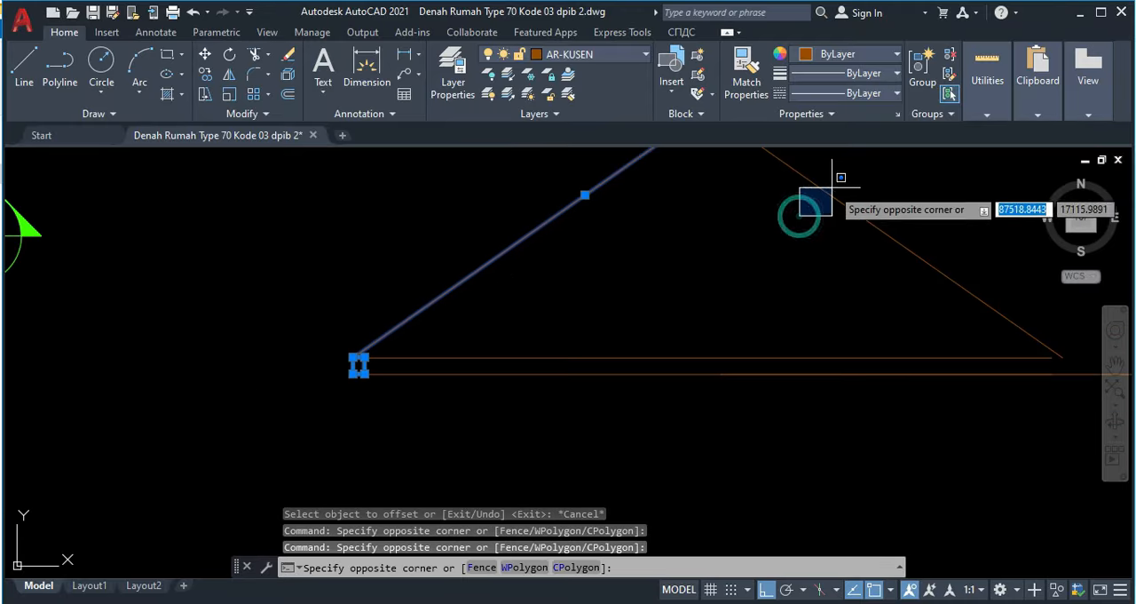
left_click(859, 199)
type("m")
key("Return")
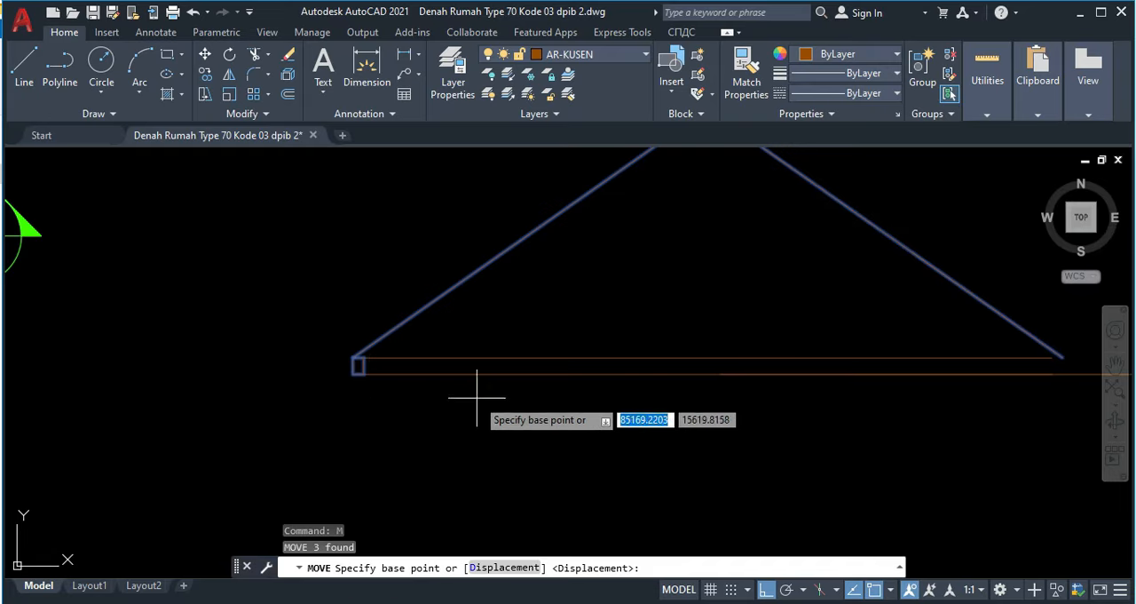
scroll(325, 376, "up", 5)
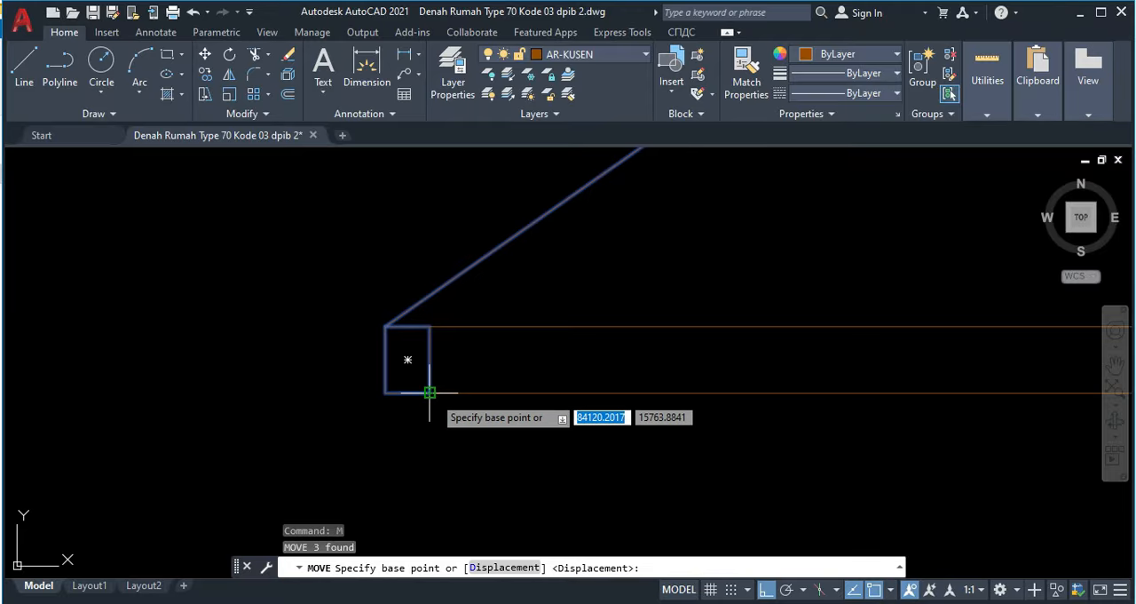
left_click(433, 392)
left_click(434, 319)
scroll(494, 317, "down", 3)
scroll(766, 310, "down", 5)
scroll(740, 286, "up", 4)
Step: Examine the height dimension between the base line and the slope-line intersection in the roof sketch beside the floor plan
left_click(742, 294)
left_click(528, 281)
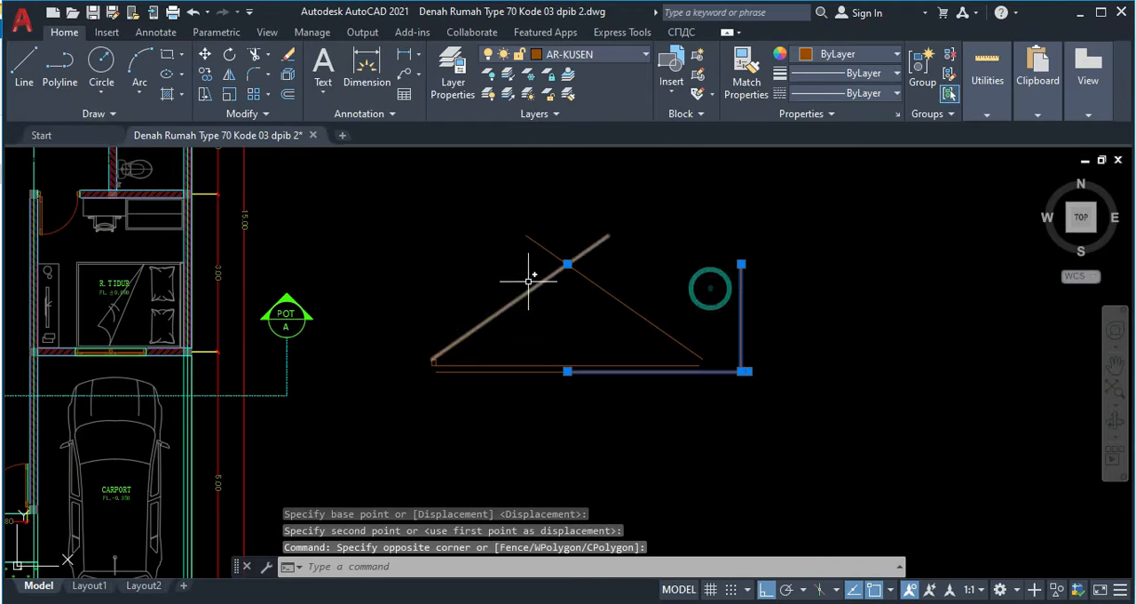
scroll(541, 275, "up", 3)
scroll(652, 252, "down", 2)
middle_click_drag(848, 332, 624, 210)
scroll(721, 288, "up", 2)
scroll(654, 274, "down", 4)
scroll(372, 288, "up", 2)
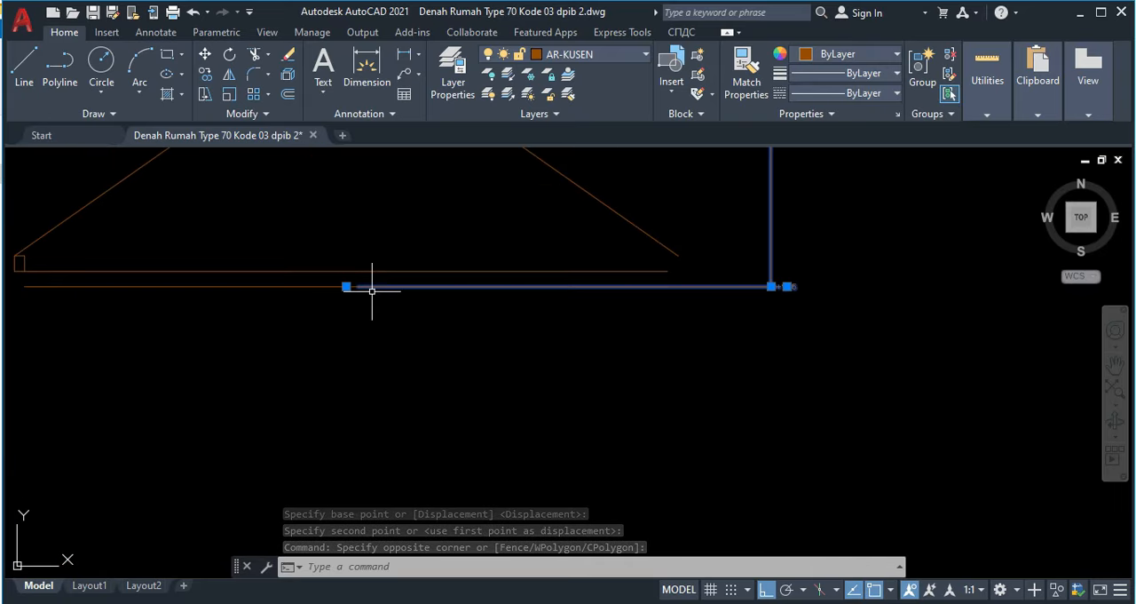
scroll(748, 303, "up", 4)
scroll(736, 304, "down", 2)
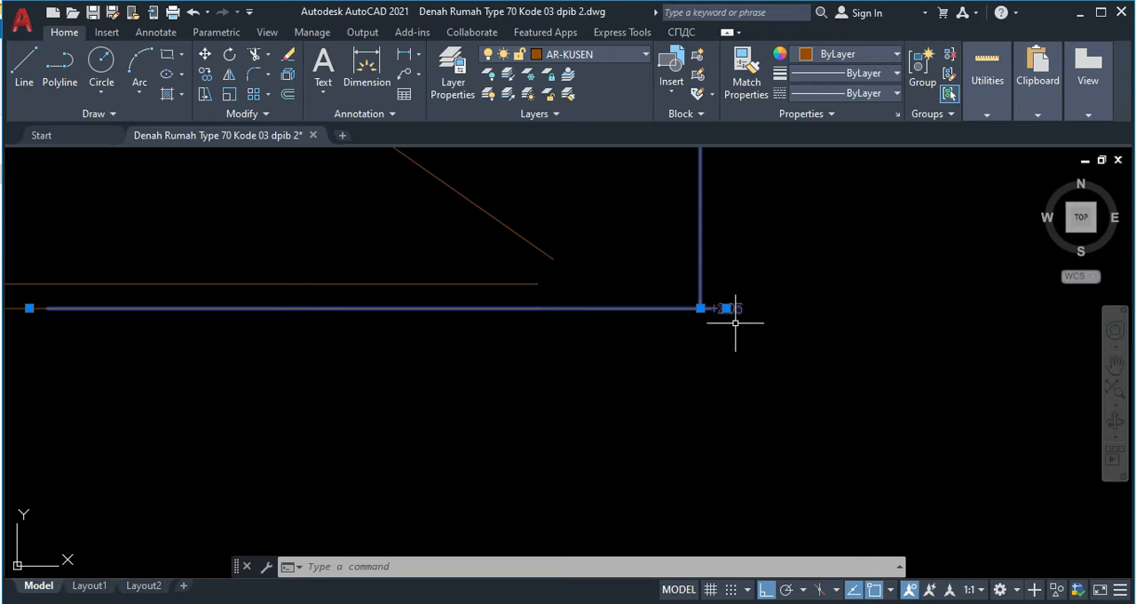
scroll(736, 330, "up", 5)
key("Escape")
Step: Offset the horizontal line running from the tie beam to the outer projection line upward by 2050
scroll(719, 364, "down", 6)
scroll(701, 383, "up", 2)
mouse_move(701, 382)
middle_mouse_down()
mouse_move(689, 235)
mouse_move(682, 271)
mouse_move(688, 236)
middle_mouse_up()
scroll(600, 333, "down", 6)
scroll(456, 428, "up", 4)
scroll(495, 300, "up", 5)
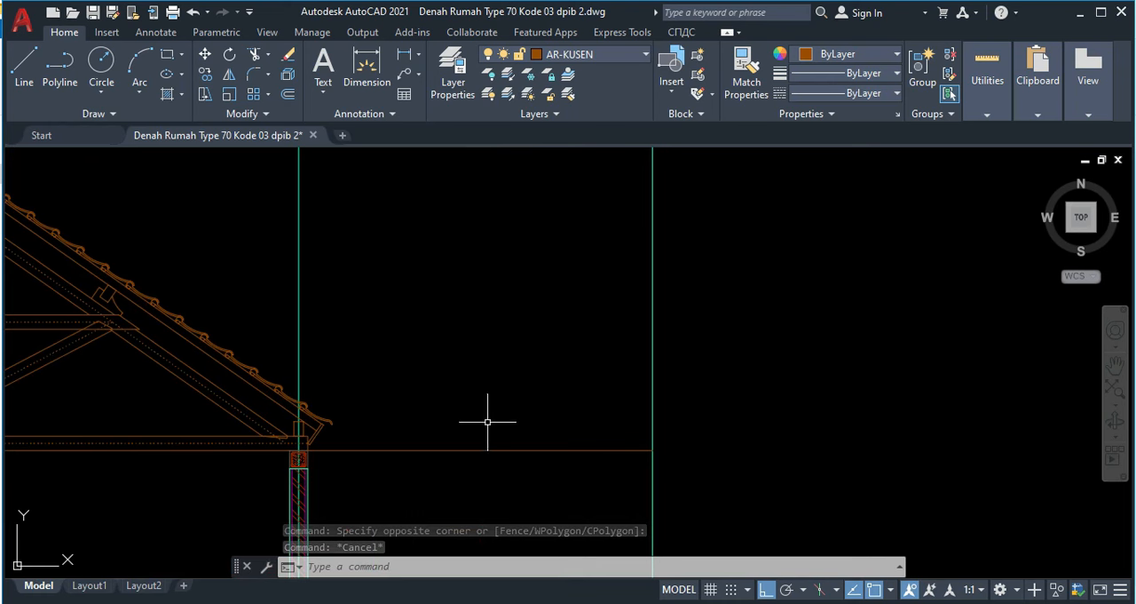
type("o")
key("Return")
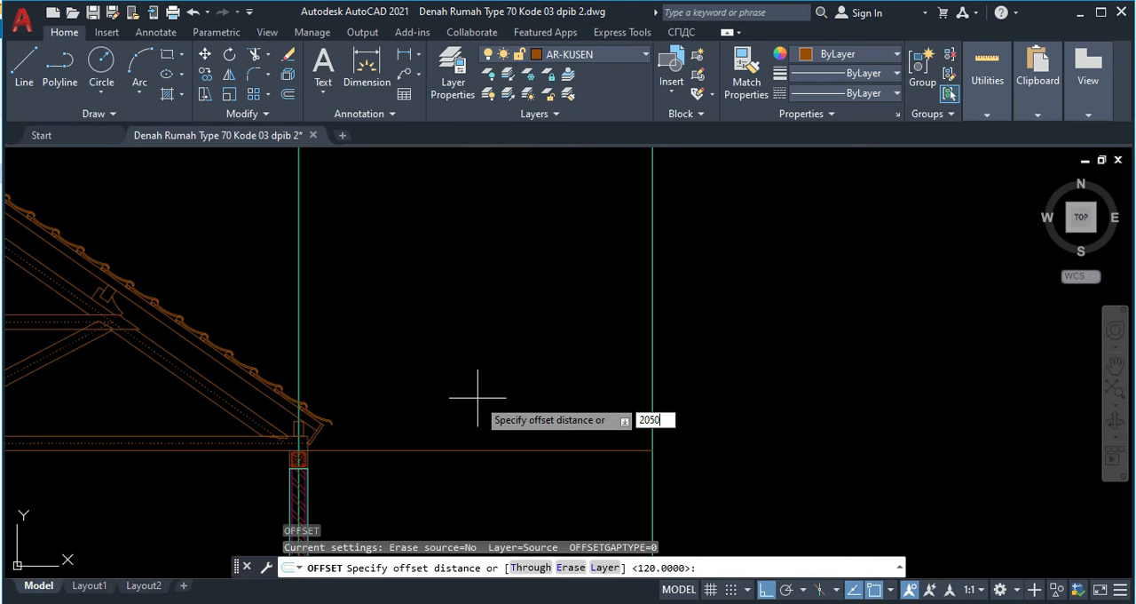
type("2050")
key("Return")
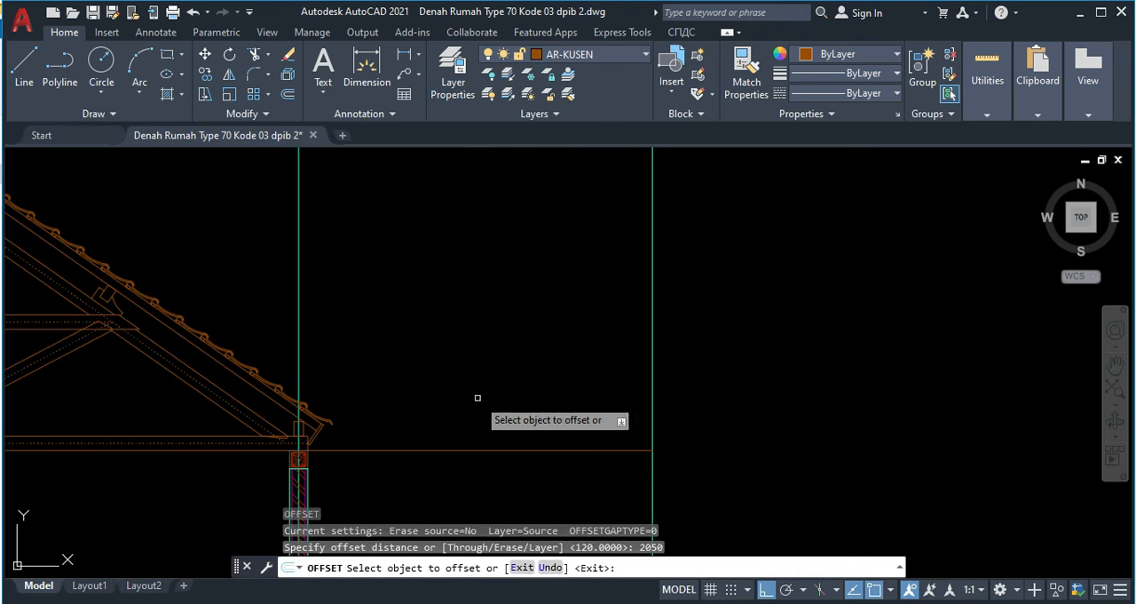
left_click(486, 450)
left_click(477, 307)
middle_click_drag(432, 251, 568, 299)
key("Escape")
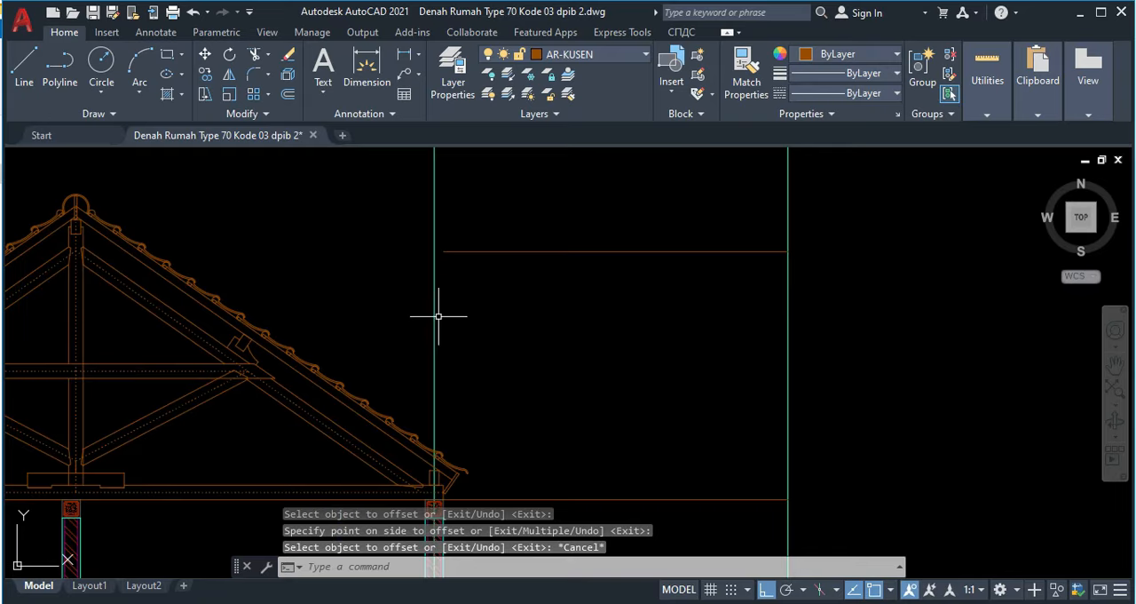
Step: Extend the upper offset line past the inner projection line to meet the tiled slope of the truss roof
key("Return")
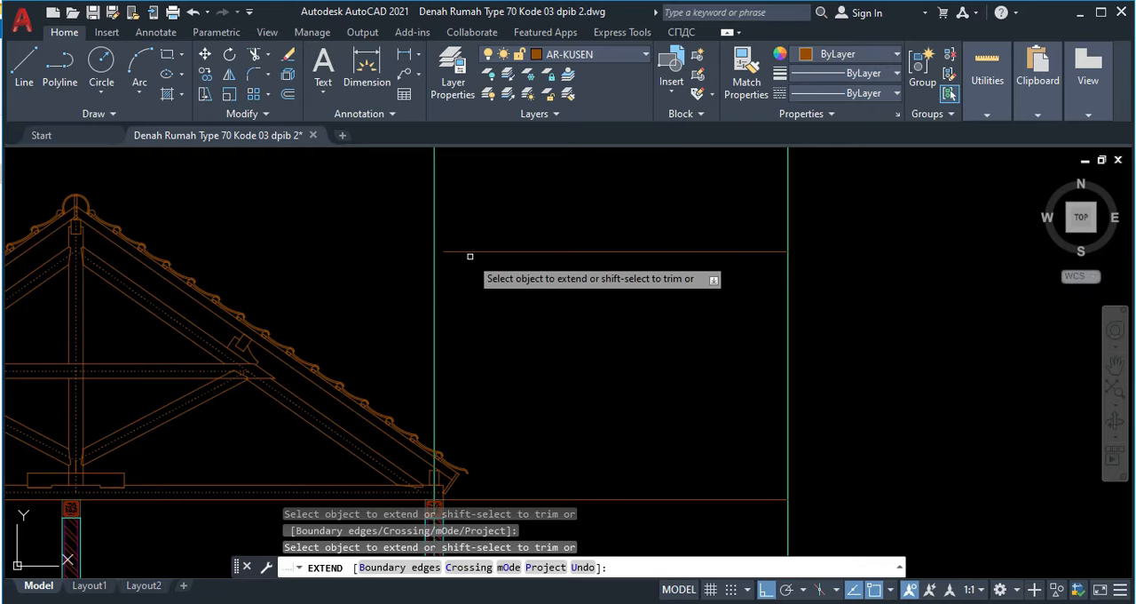
scroll(367, 310, "down", 2)
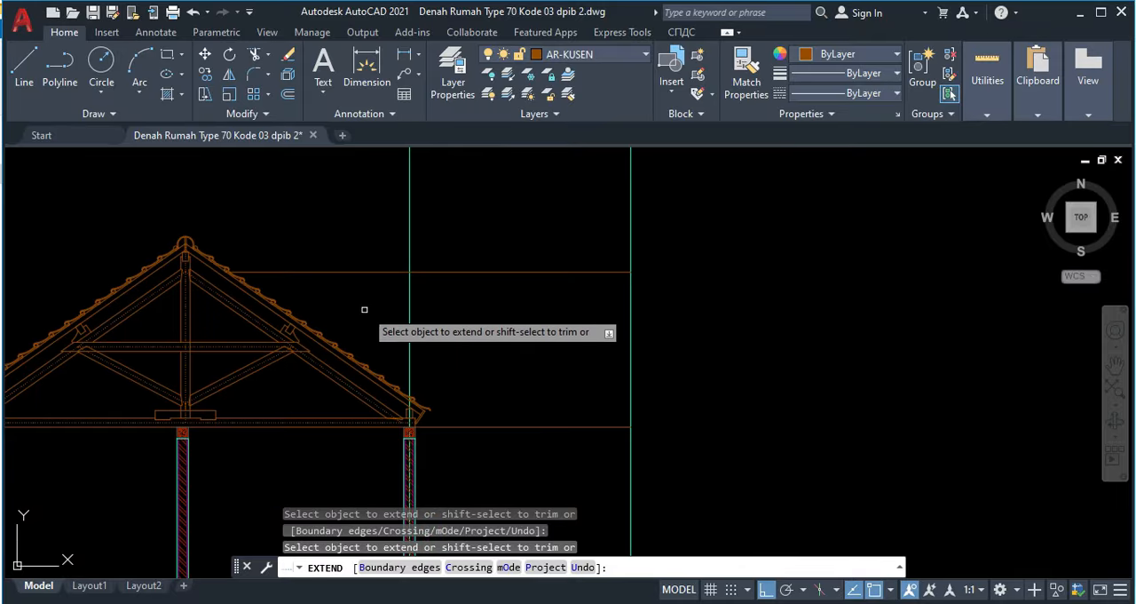
scroll(308, 271, "up", 2)
mouse_move(354, 280)
middle_mouse_down()
mouse_move(396, 259)
mouse_move(423, 275)
middle_mouse_up()
key("Escape")
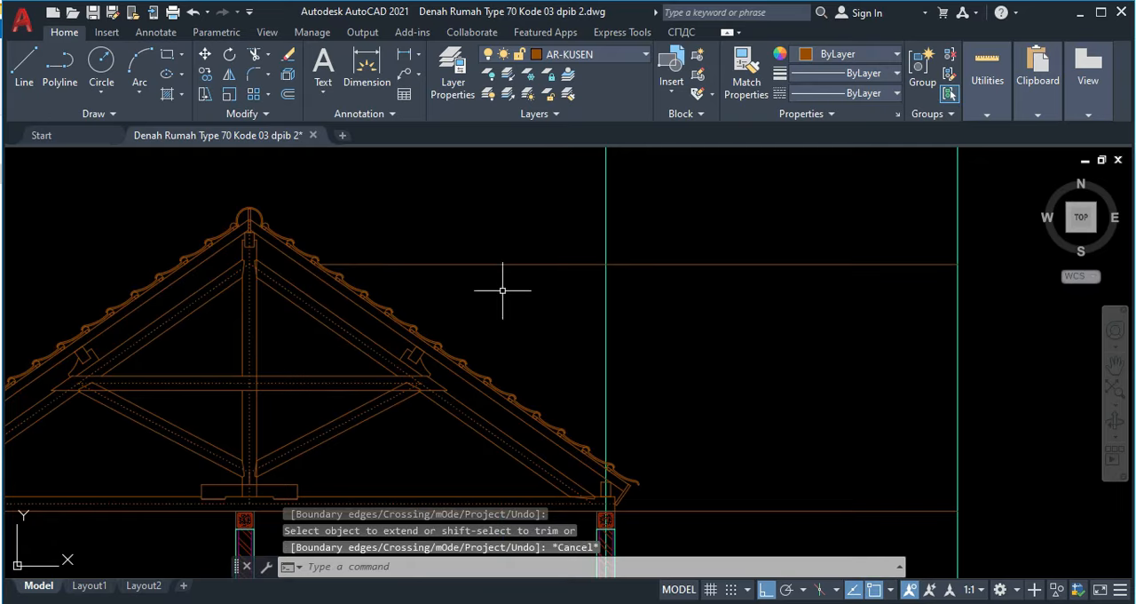
Step: Examine the truss ridge, including the ridge beam, ridge plank and ridge tile, against the extended horizontal line
scroll(232, 249, "up", 2)
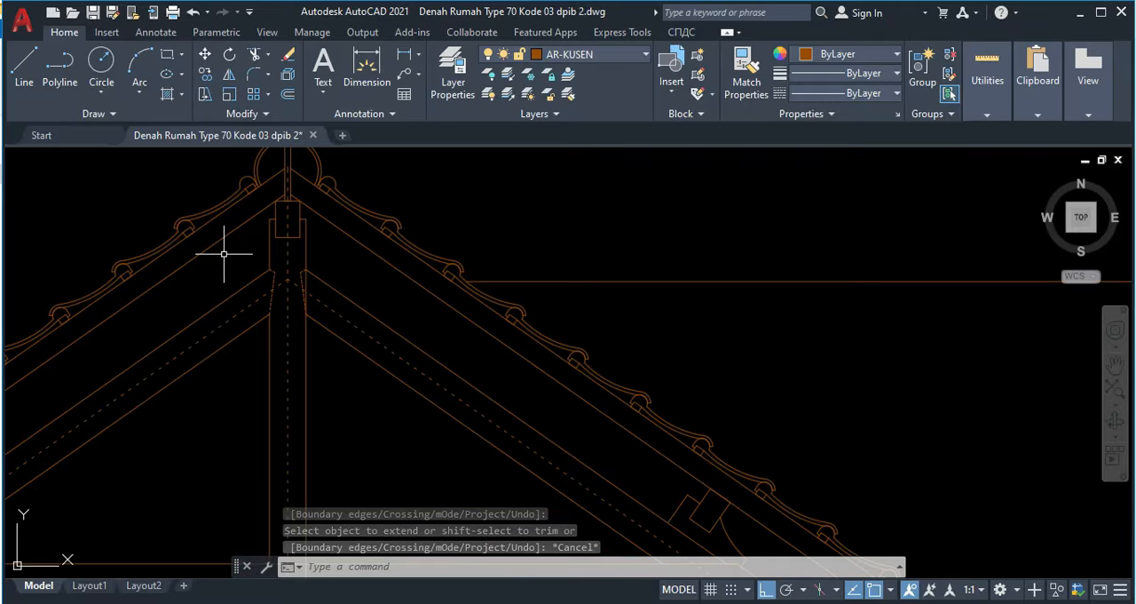
scroll(284, 277, "up", 3)
scroll(294, 270, "down", 4)
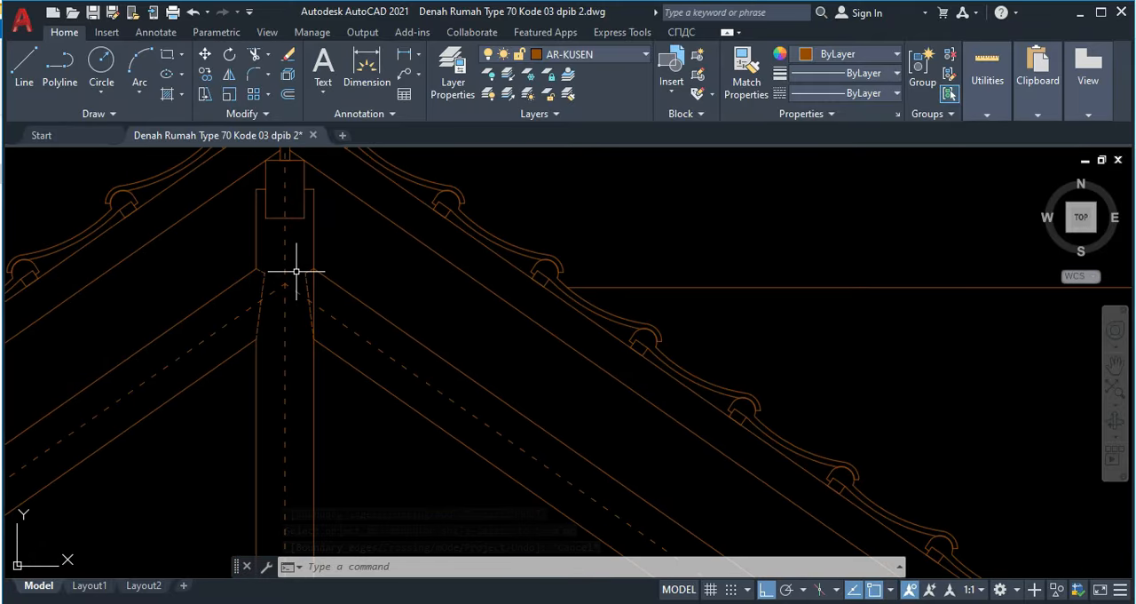
middle_click_drag(313, 302, 366, 259)
scroll(323, 261, "up", 2)
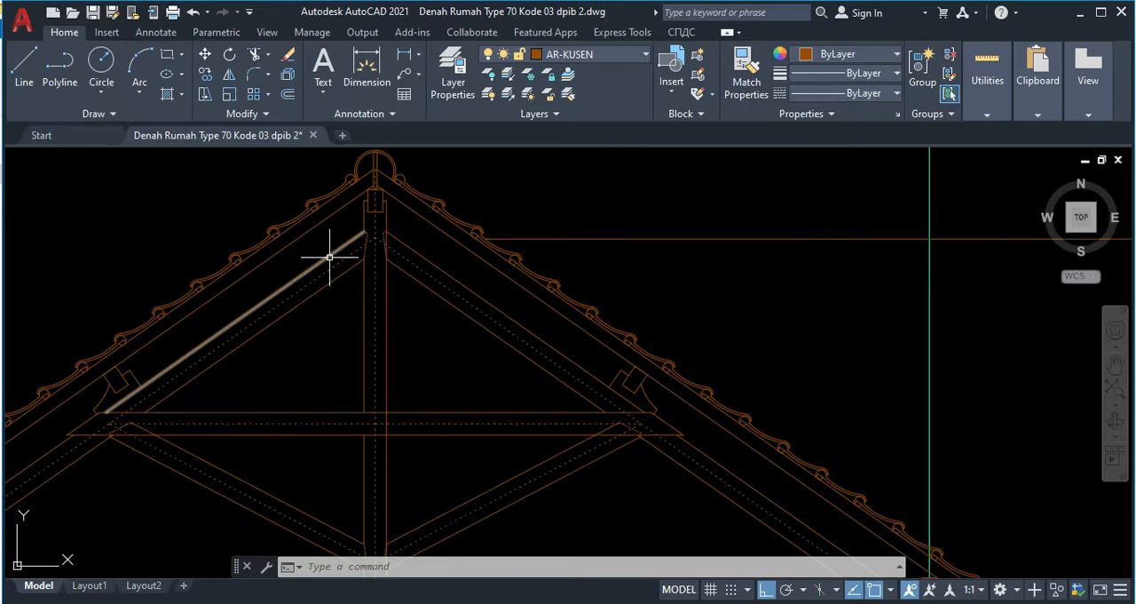
middle_click_drag(336, 219, 458, 232)
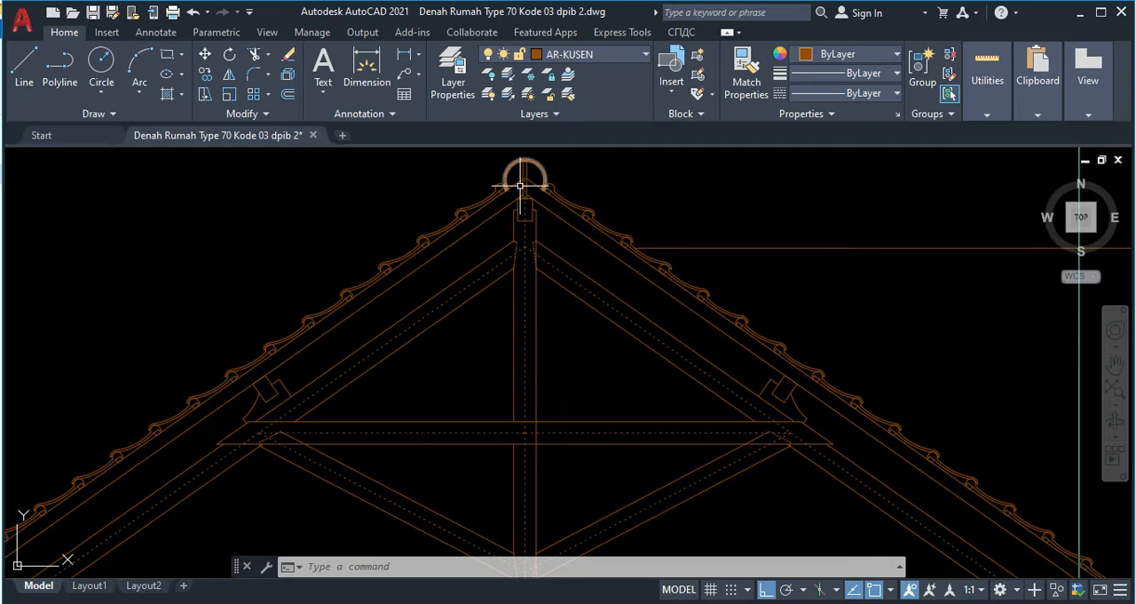
scroll(497, 213, "up", 3)
scroll(472, 222, "down", 8)
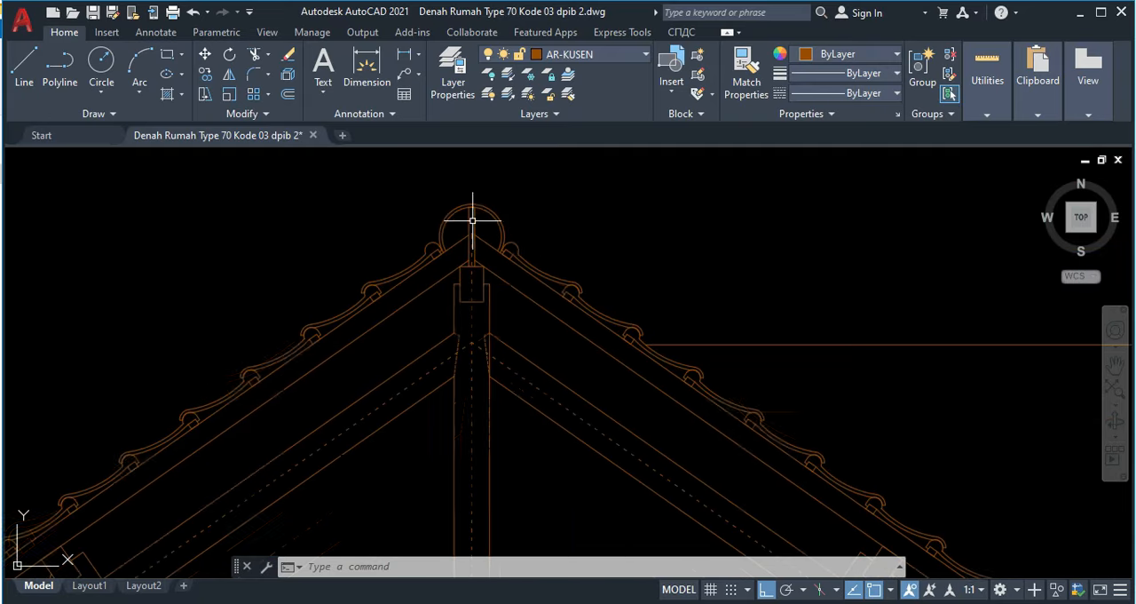
Step: Examine the ridge lines above the tile pattern in the framed reference section, starting a linear dimension at the topmost line's right end
middle_click_drag(482, 296, 631, 470)
scroll(341, 243, "up", 3)
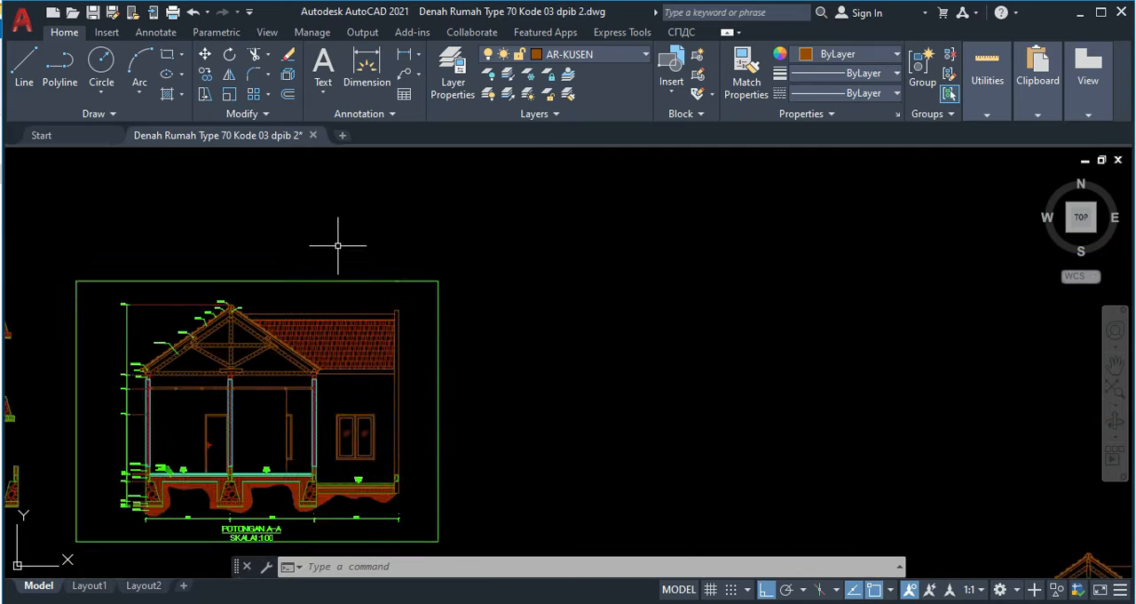
middle_click_drag(596, 372, 402, 278)
scroll(203, 268, "up", 5)
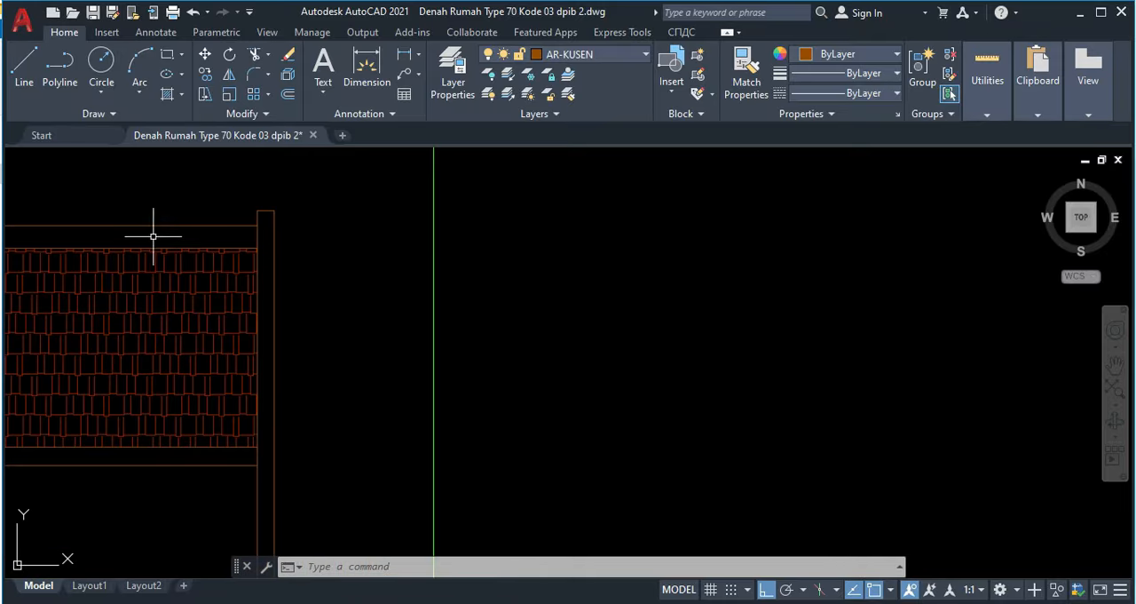
type("li")
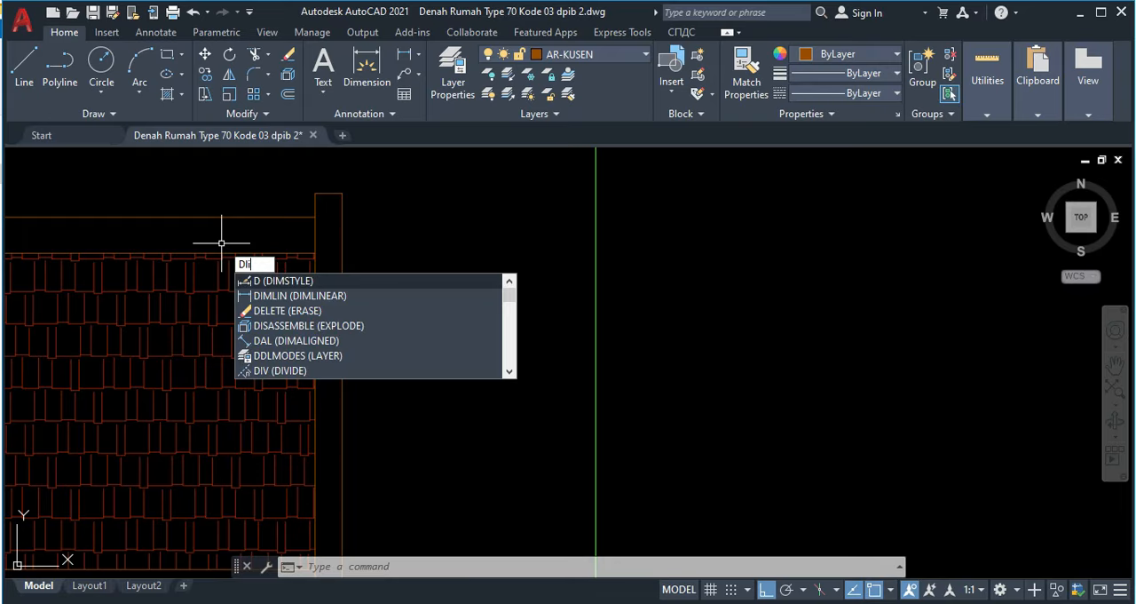
key("Return")
left_click(315, 216)
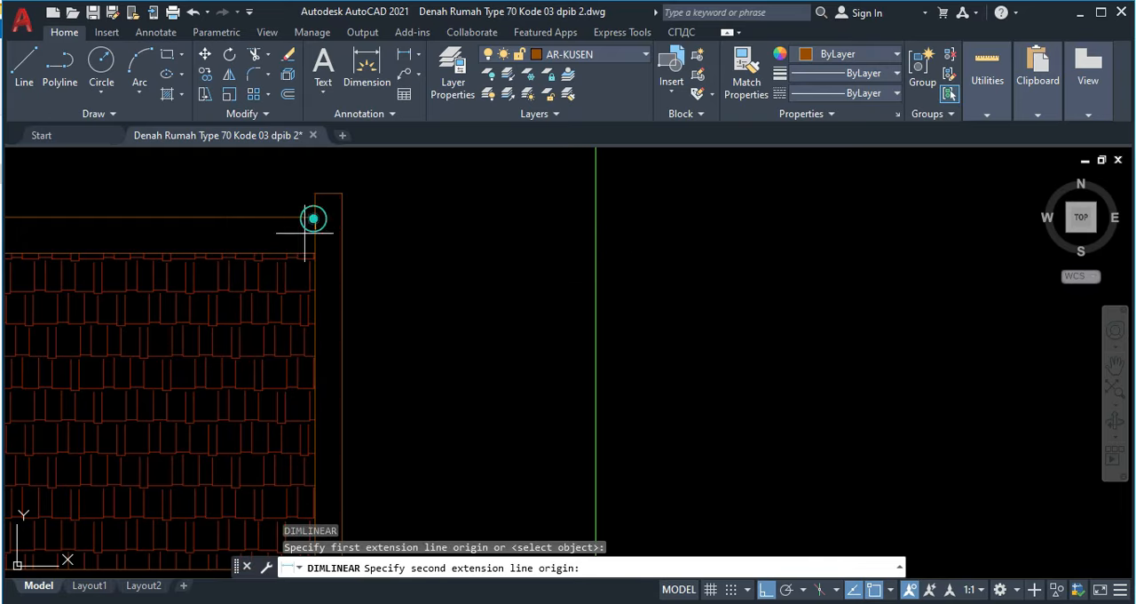
key("Escape")
scroll(489, 347, "down", 8)
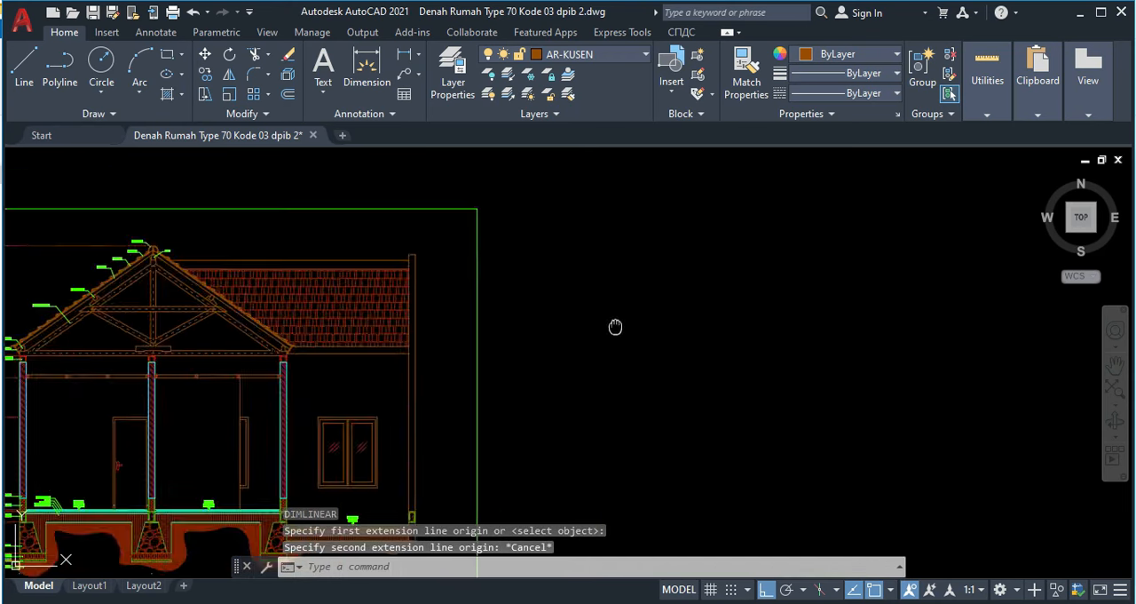
Step: Delete the inner vertical projection line that runs through the truss's right eave and wall
scroll(411, 355, "up", 10)
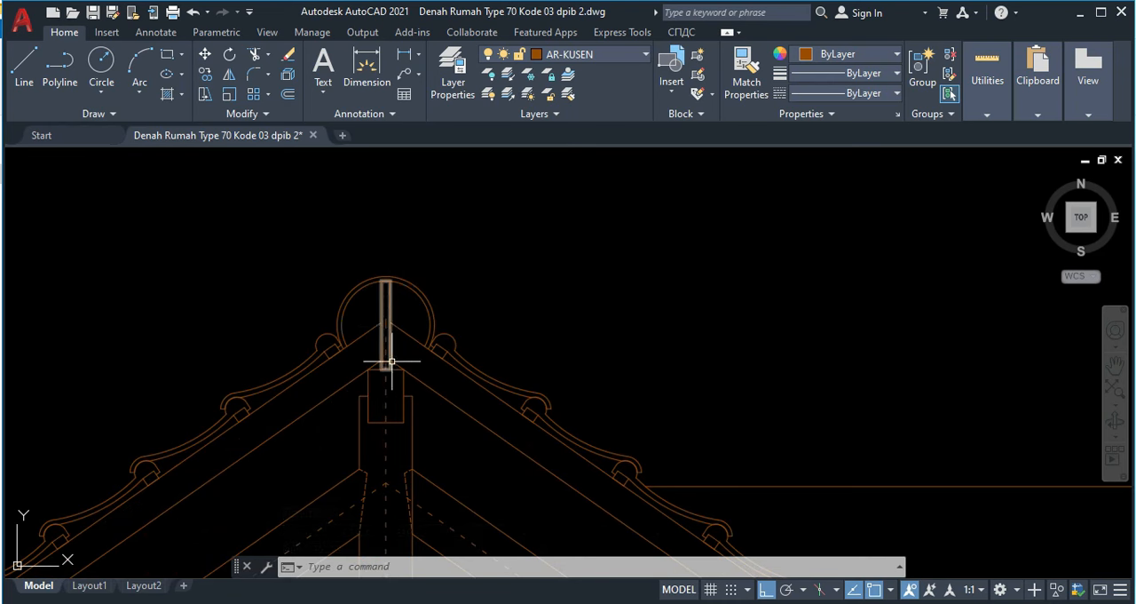
middle_click_drag(710, 406, 369, 353)
scroll(444, 359, "down", 4)
scroll(746, 396, "up", 2)
scroll(680, 400, "down", 6)
middle_click_drag(715, 379, 533, 313)
left_click(570, 260)
left_click(515, 239)
left_click(783, 222)
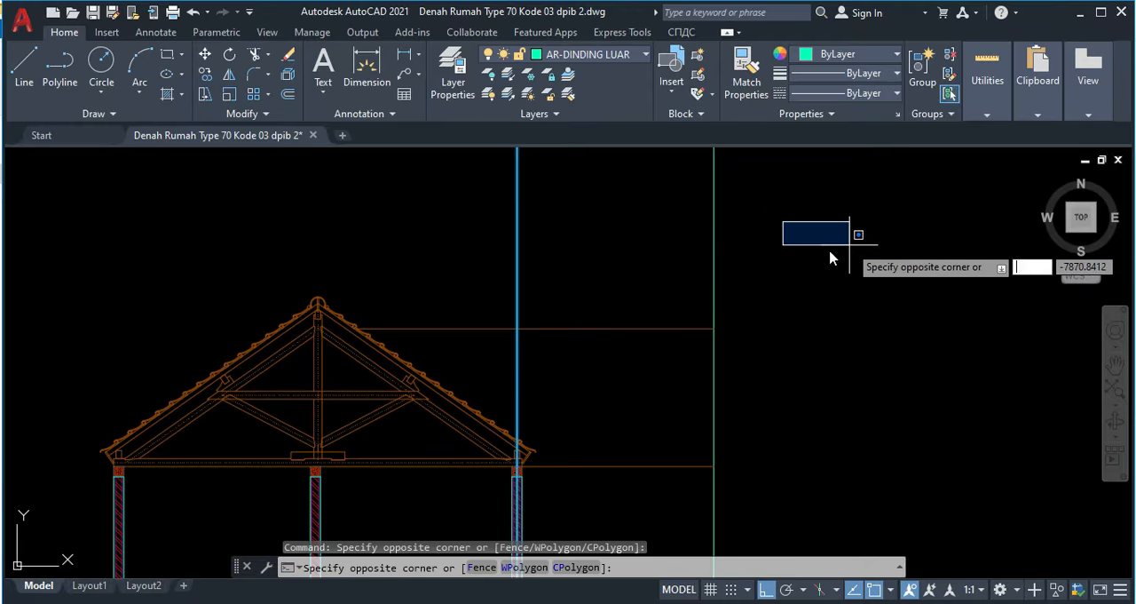
key("Escape")
key("Escape")
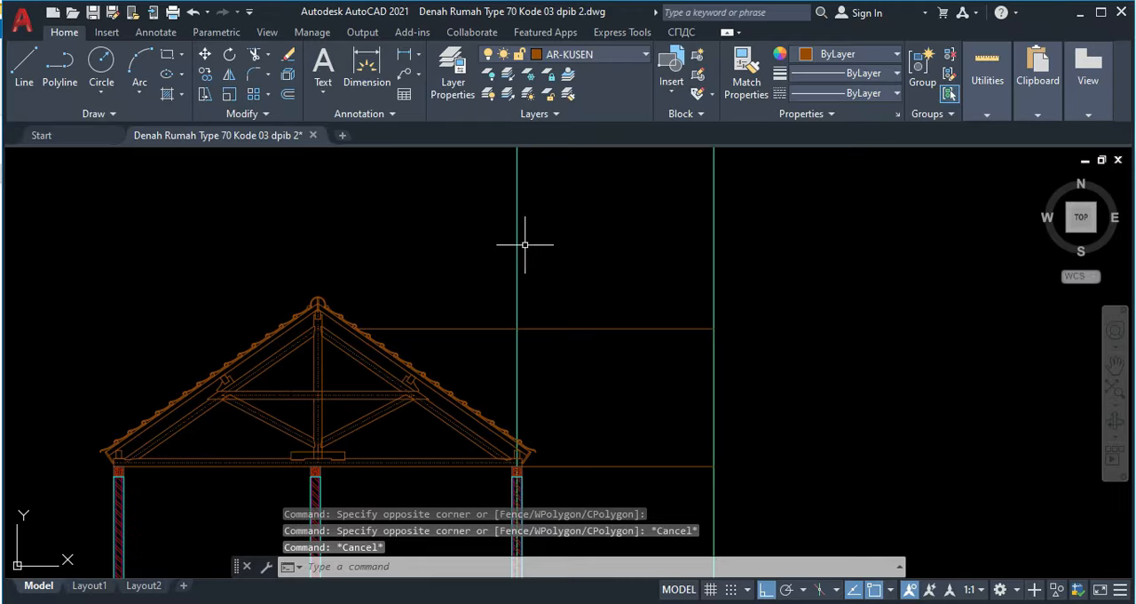
left_click(470, 220)
key("Delete")
Step: Move the lower horizontal line from the tie beam's lower-right corner to the fascia board's lower corner
scroll(591, 393, "up", 5)
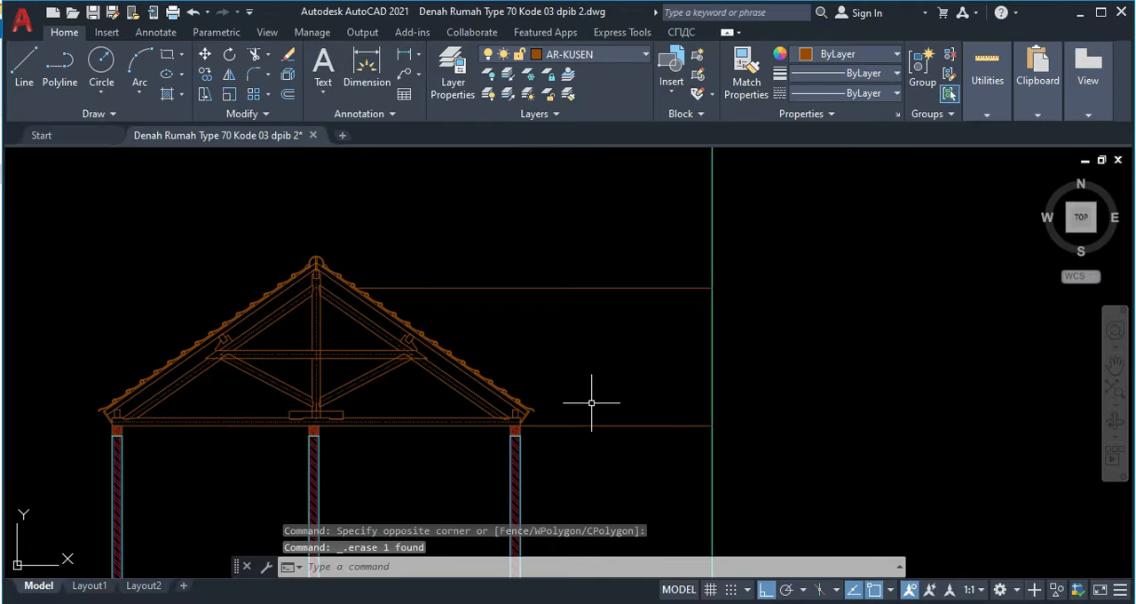
left_click(595, 460)
left_click(582, 422)
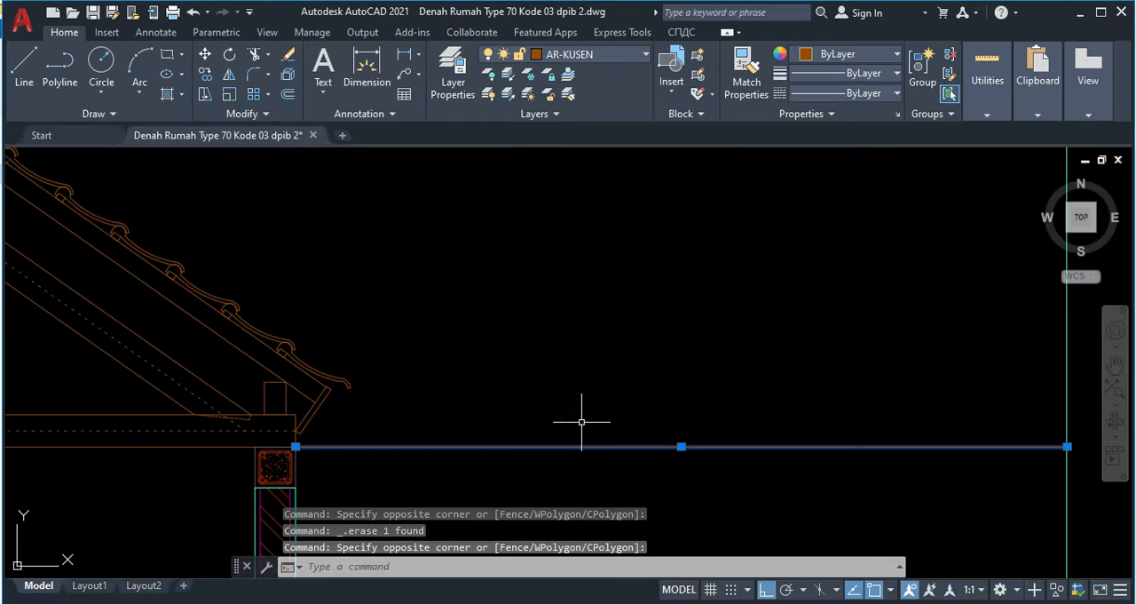
type("m")
key("Return")
scroll(254, 400, "up", 3)
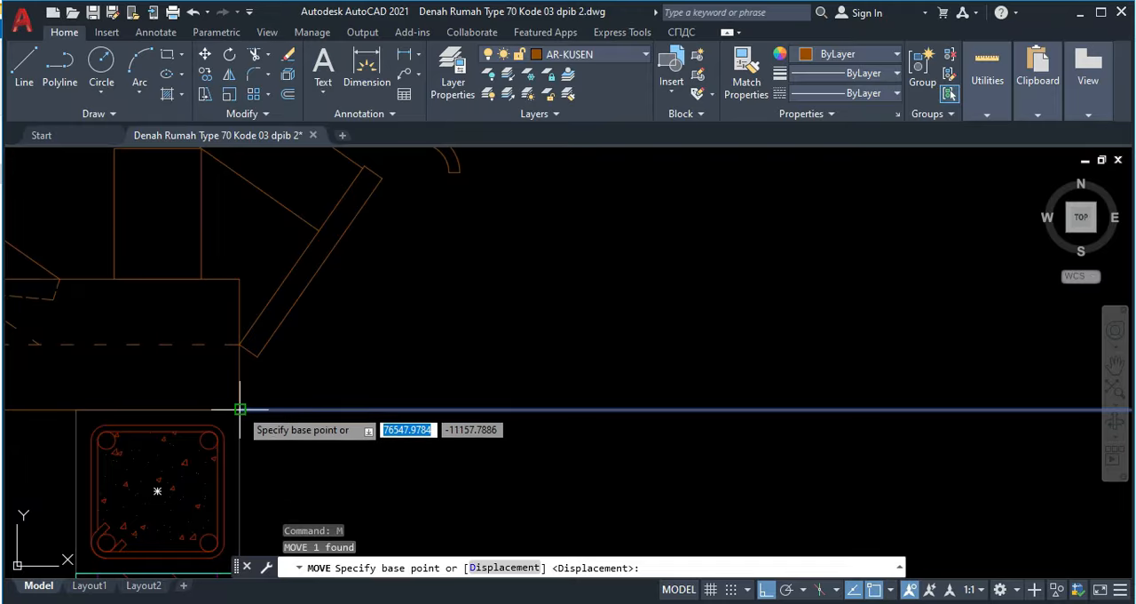
left_click(239, 409)
left_click(259, 355)
Step: Copy the lower horizontal line straight up to the level of the fascia board's upper outer corner
left_click(521, 425)
left_click(491, 342)
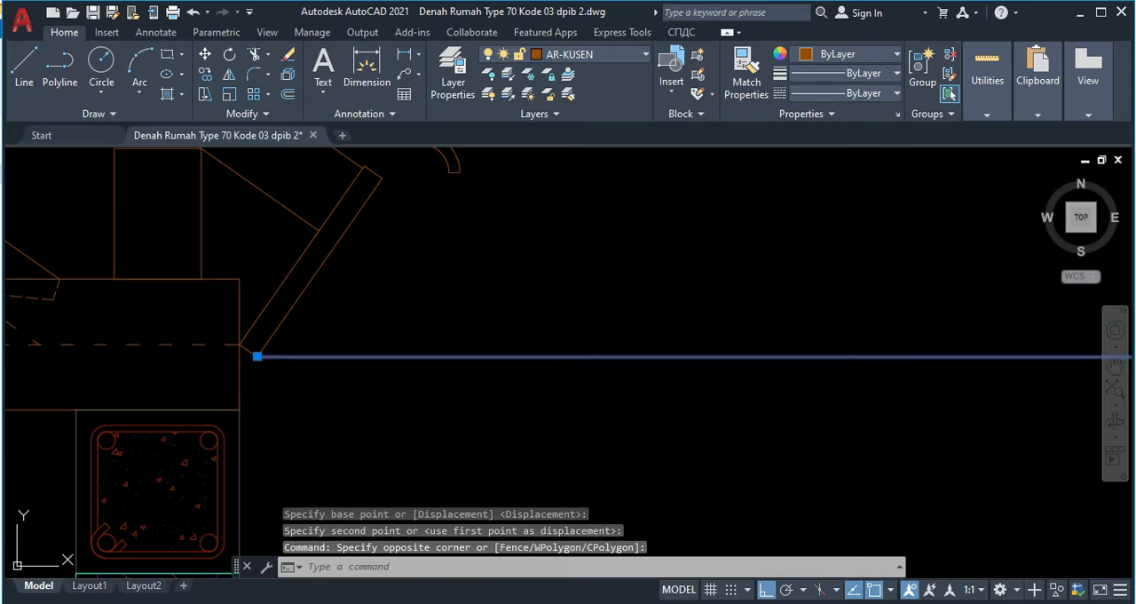
key("Return")
left_click(258, 355)
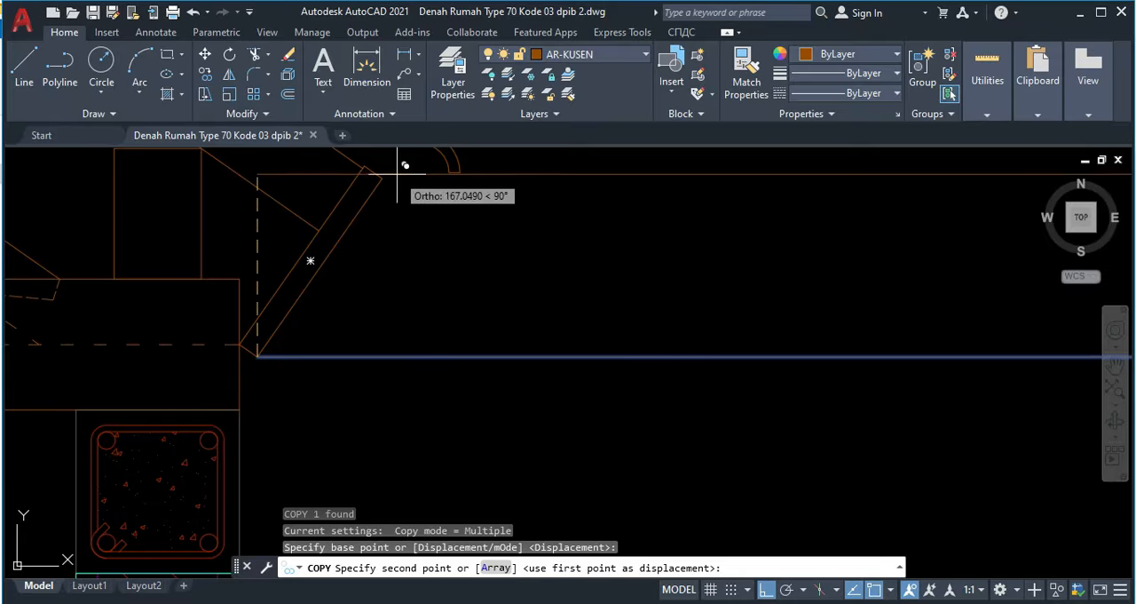
left_click(382, 178)
scroll(677, 357, "down", 5)
middle_click_drag(700, 352, 533, 396)
scroll(532, 396, "down", 3)
key("Escape")
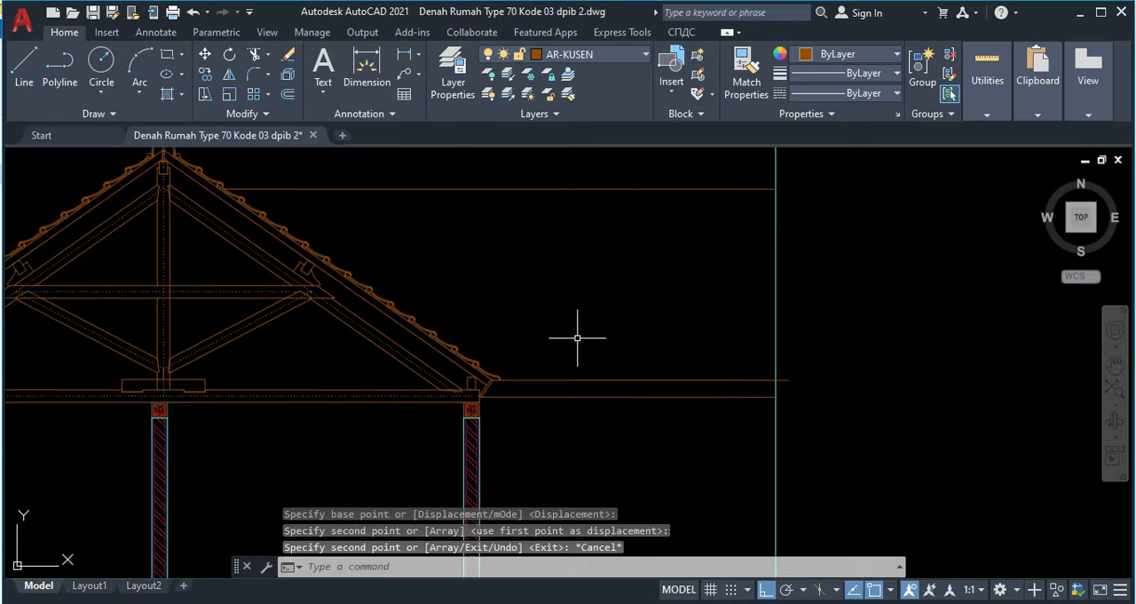
Step: Offset the upper horizontal line near the truss ridge upward by 100
middle_click_drag(577, 343, 545, 418)
middle_click_drag(395, 268, 448, 295)
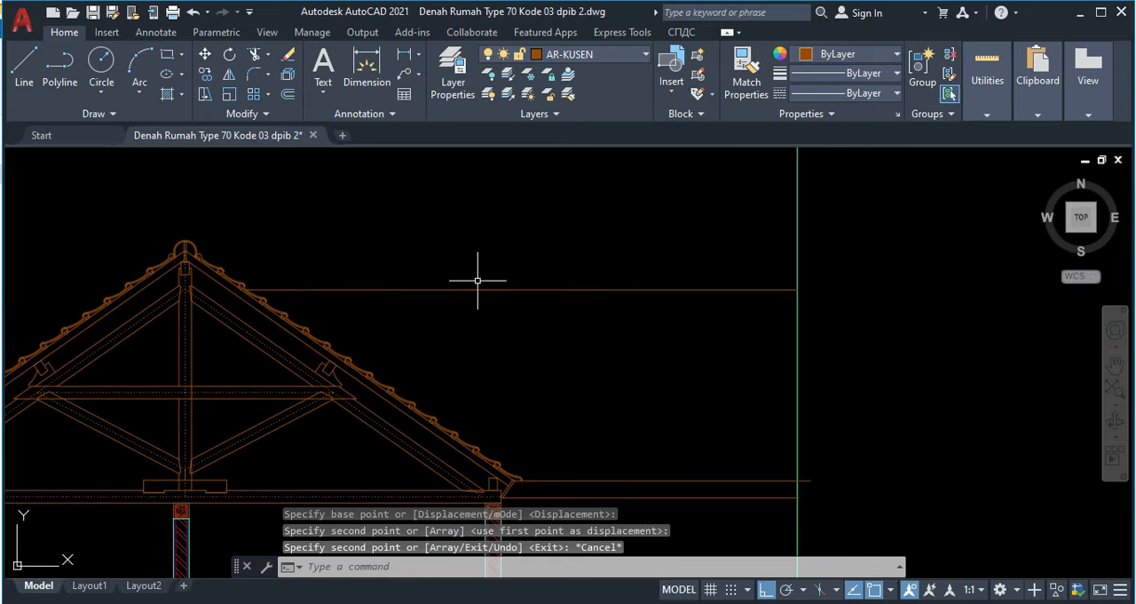
type("o")
key("Return")
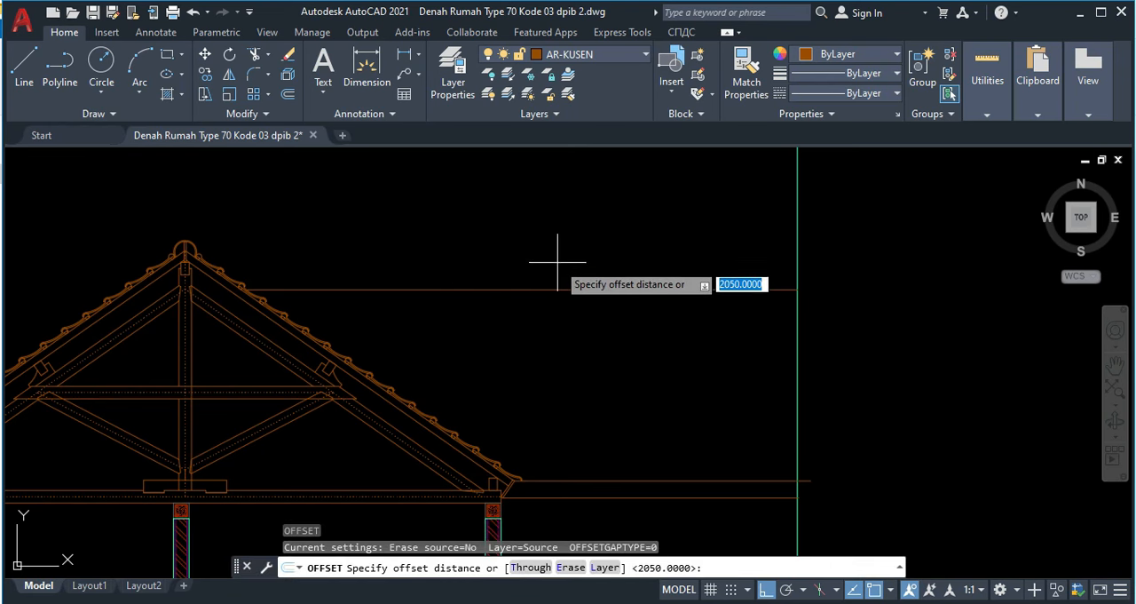
type("100")
key("Return")
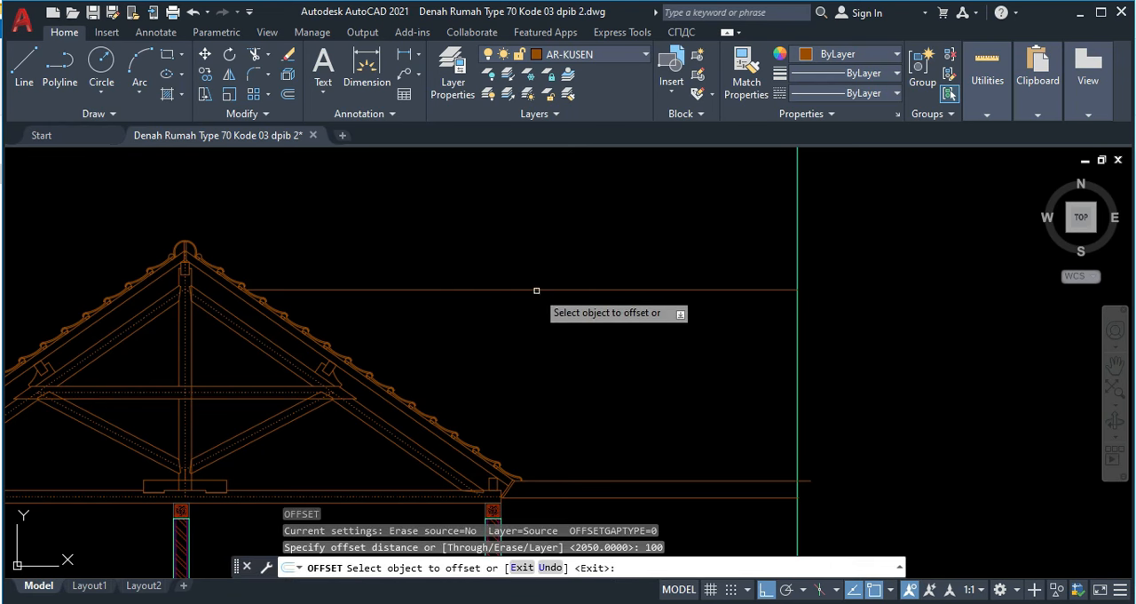
left_click(536, 290)
left_click(527, 246)
key("Escape")
Step: Draw a 150 by 150 rectangle from the upper-left corner of the tie beam under the outer carport wall
middle_click_drag(716, 364, 676, 357)
scroll(649, 325, "down", 2)
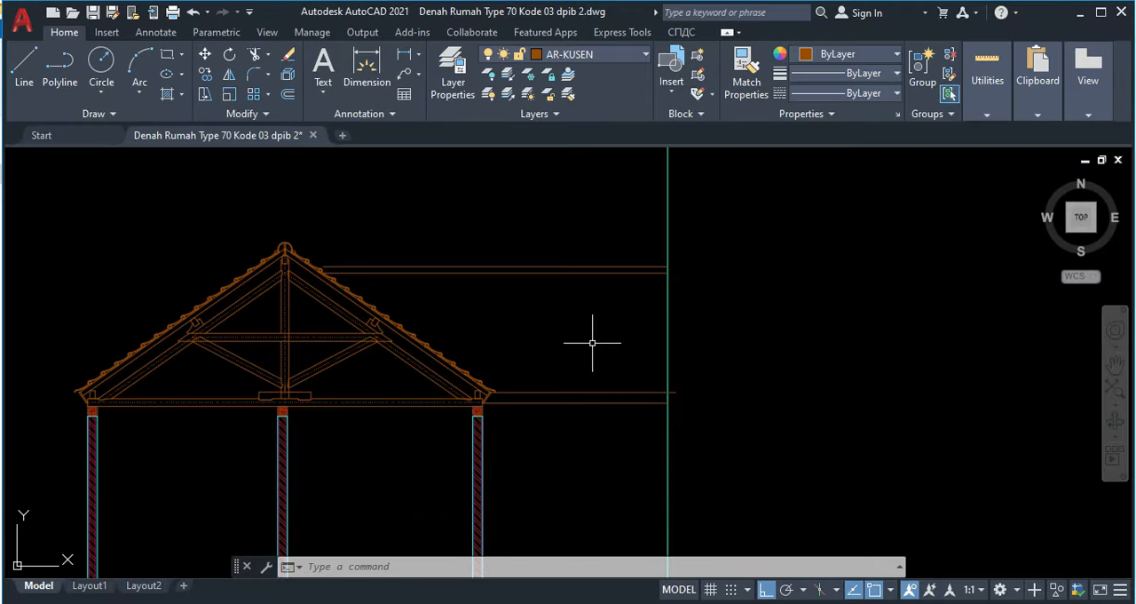
key("Return")
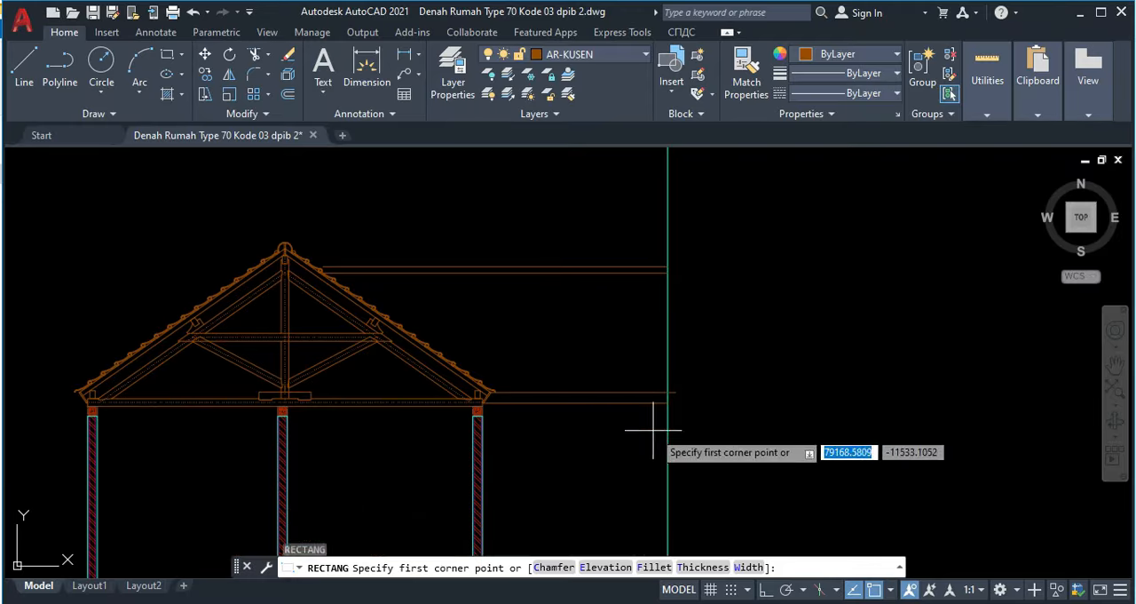
scroll(665, 417, "up", 5)
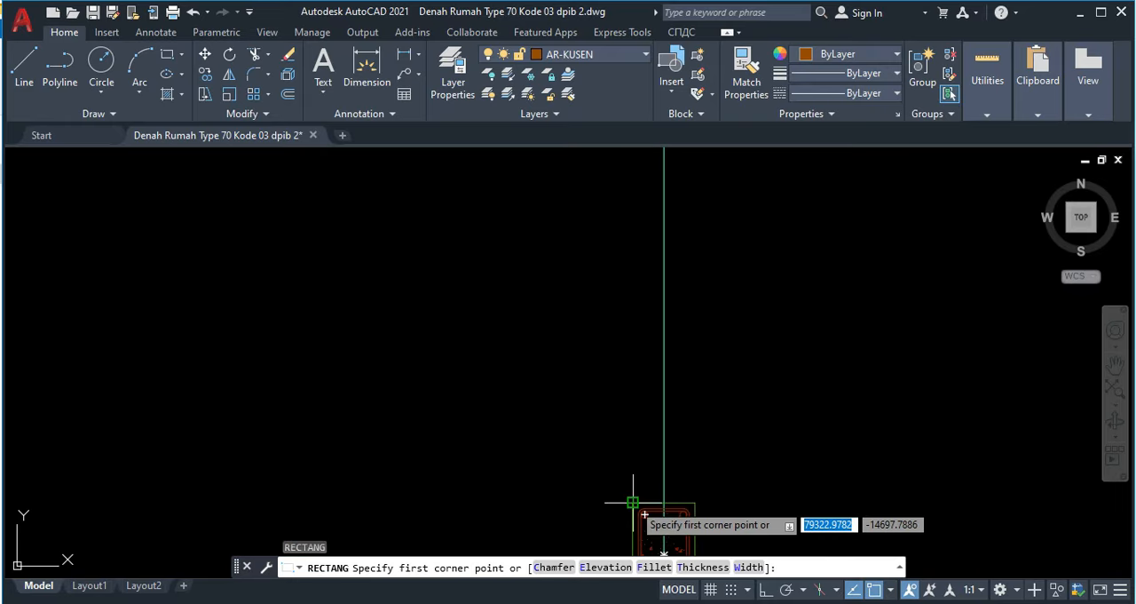
left_click(632, 502)
scroll(626, 443, "down", 4)
middle_click_drag(616, 310, 591, 479)
scroll(598, 328, "up", 4)
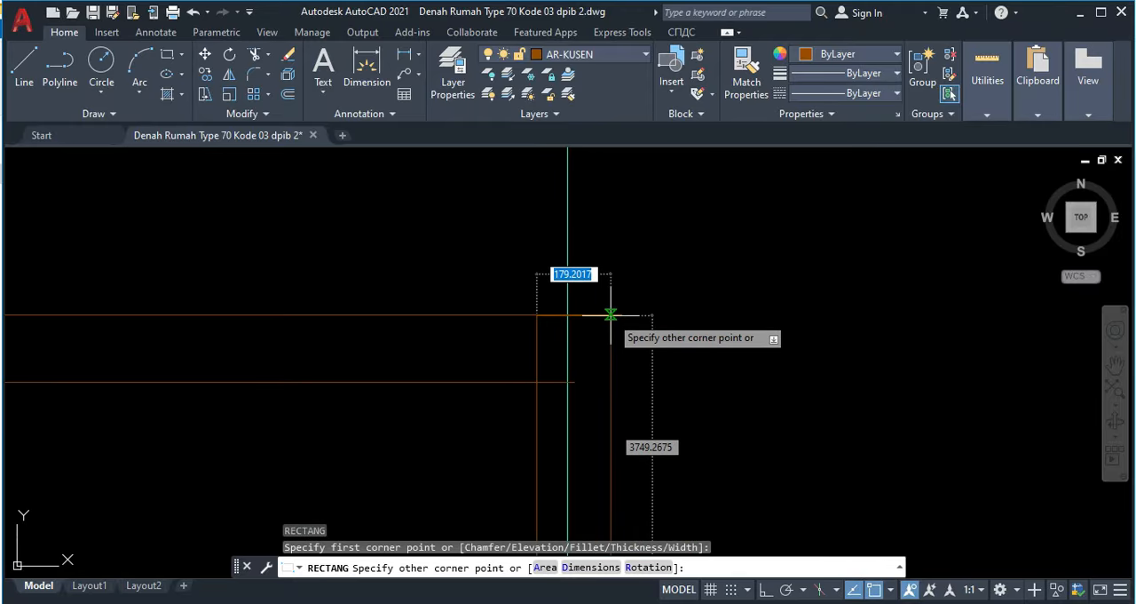
middle_click_drag(604, 449, 582, 311)
scroll(577, 355, "down", 8)
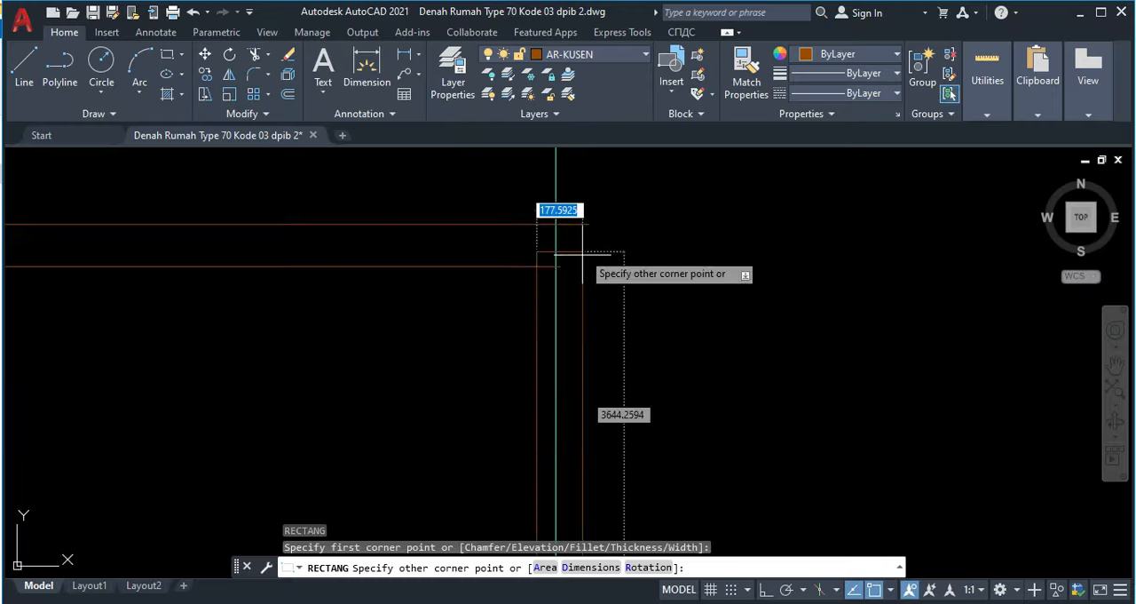
middle_click_drag(607, 482, 552, 271)
scroll(525, 355, "up", 6)
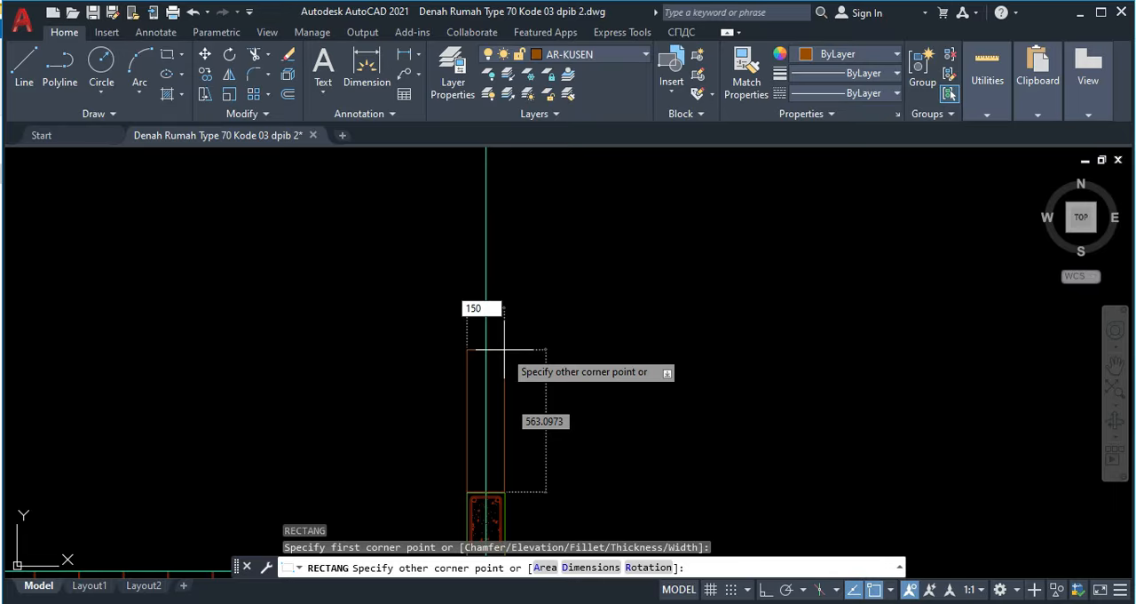
key("Tab")
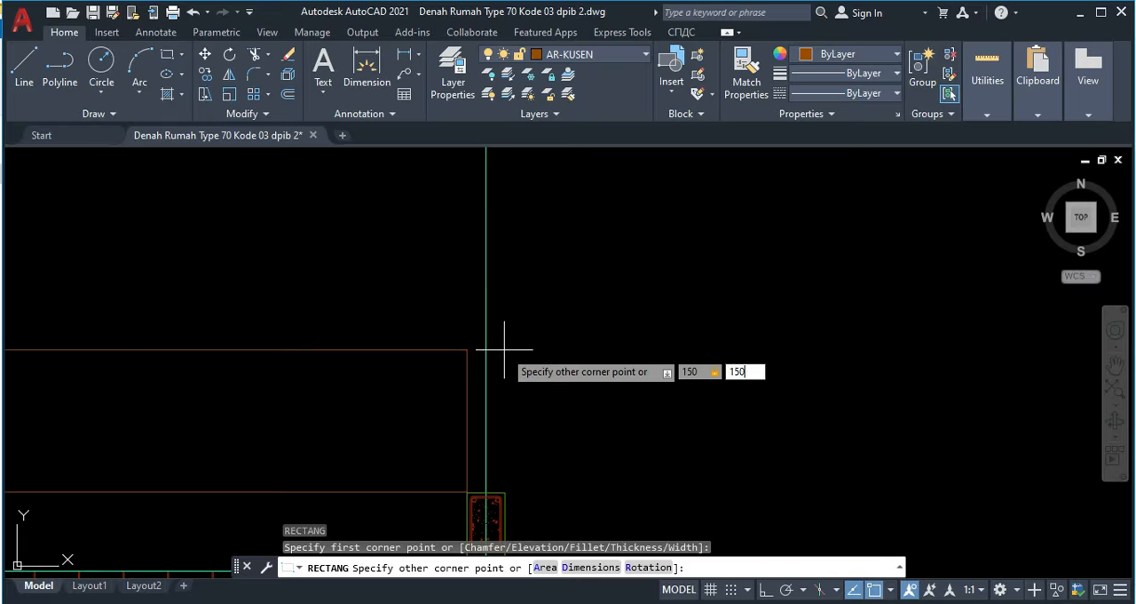
type("150")
key("Return")
Step: Stretch the rectangle's upper edge up to the topmost roof ridge line to form the outer carport wall
scroll(511, 450, "up", 2)
left_click(492, 464)
left_click(472, 414)
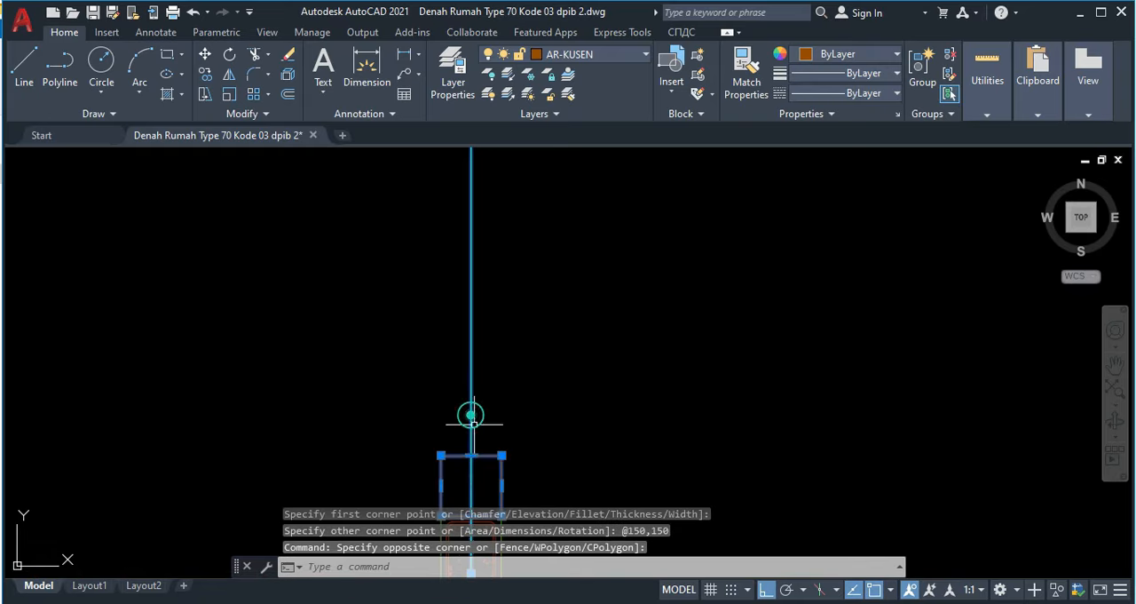
key("Escape")
left_click(494, 460)
left_click(489, 435)
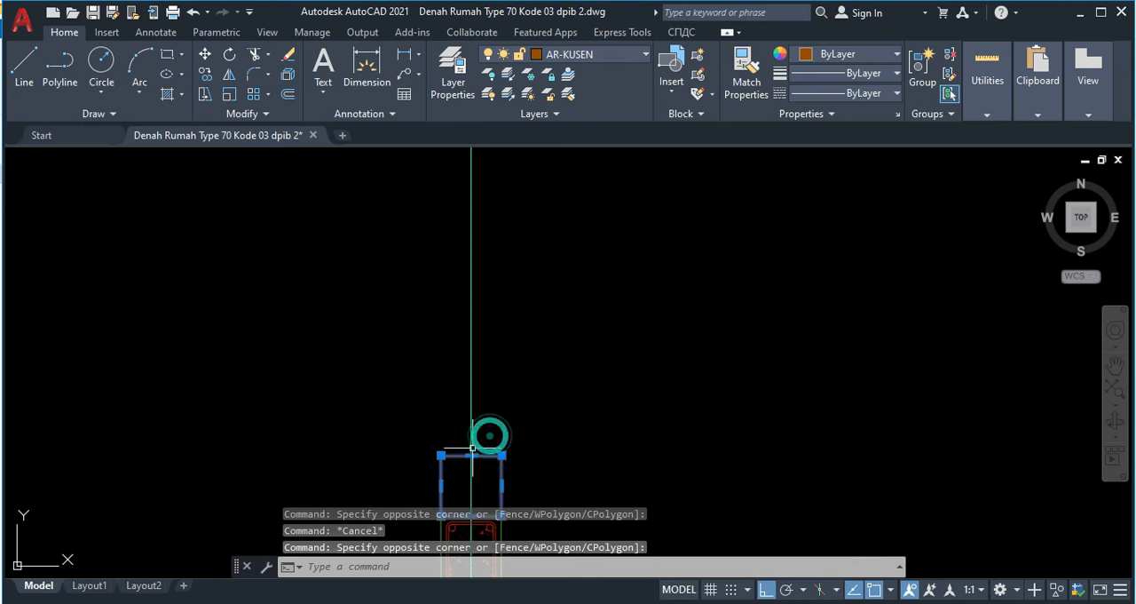
left_click(471, 455)
middle_click_drag(460, 266, 469, 435)
scroll(474, 441, "down", 4)
middle_click_drag(471, 289, 459, 456)
middle_click_drag(458, 306, 448, 452)
scroll(452, 257, "up", 2)
left_click(452, 277)
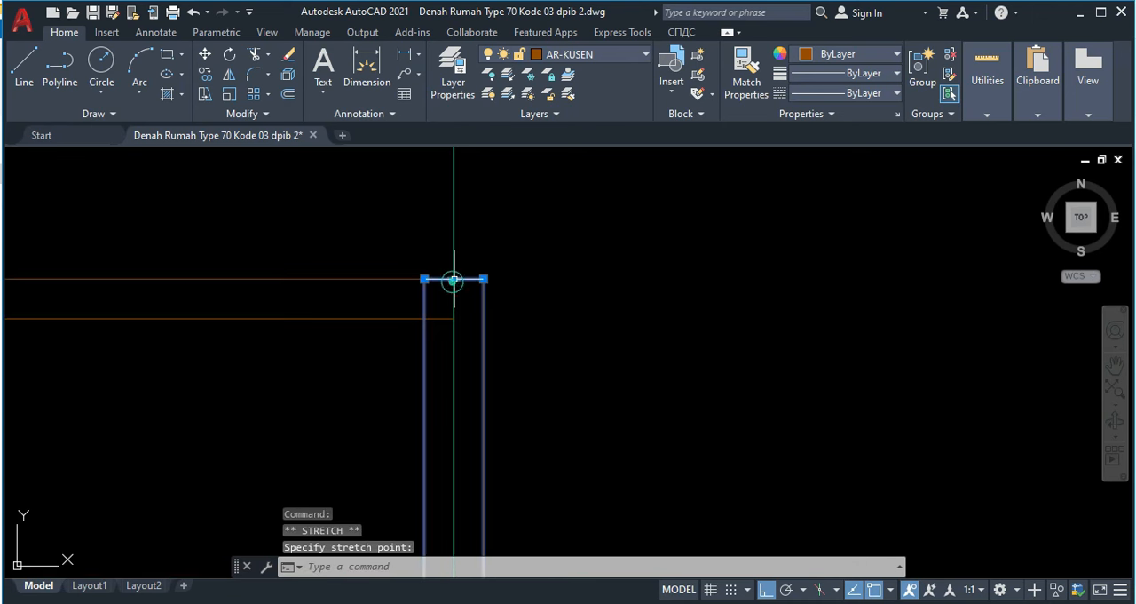
key("Escape")
Step: Delete the vertical projection line running through the middle of the outer carport wall
middle_click_drag(534, 327, 533, 292)
middle_click_drag(517, 222, 498, 289)
left_click(484, 242)
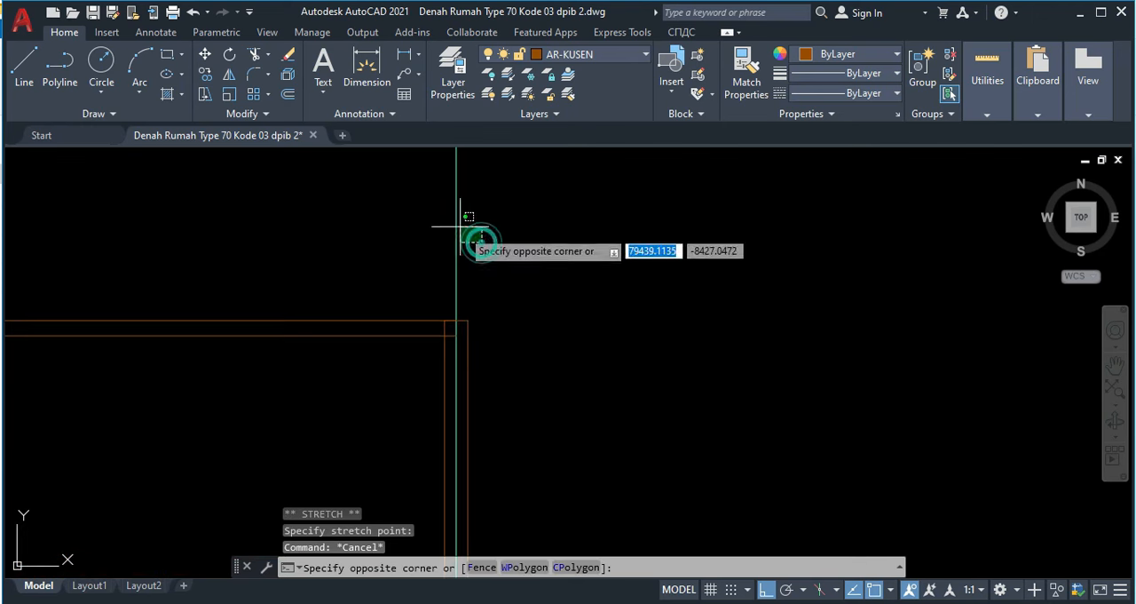
left_click(440, 217)
key("Delete")
Step: Trim the horizontal ridge and eave lines back to the inner face of the outer carport wall
scroll(482, 263, "down", 4)
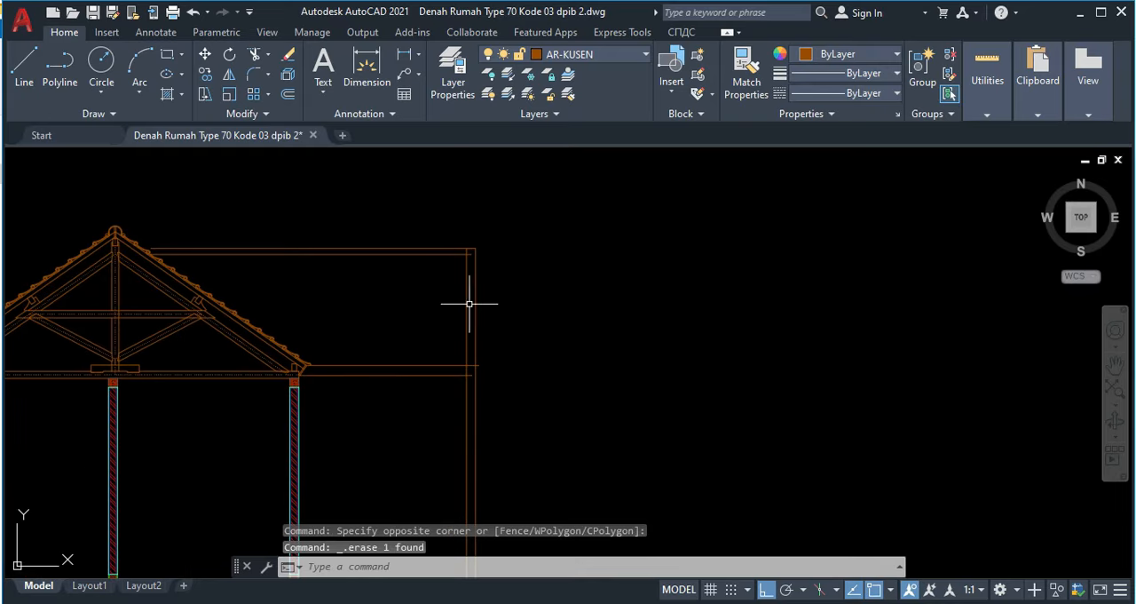
key("Return")
scroll(478, 359, "up", 6)
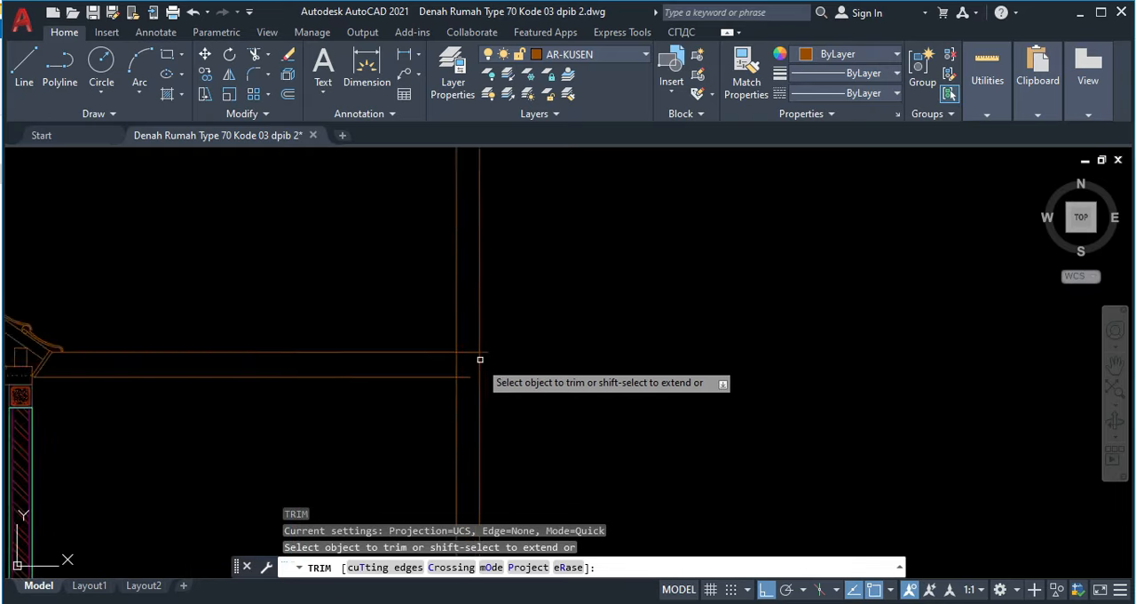
left_click_drag(487, 349, 481, 332)
mouse_move(458, 388)
left_mouse_down()
mouse_move(450, 317)
mouse_move(446, 325)
left_mouse_up()
scroll(435, 373, "down", 4)
scroll(443, 265, "up", 4)
scroll(435, 302, "up", 4)
mouse_move(435, 302)
left_mouse_down()
mouse_move(459, 307)
mouse_move(462, 298)
left_mouse_up()
key("Escape")
scroll(455, 346, "down", 3)
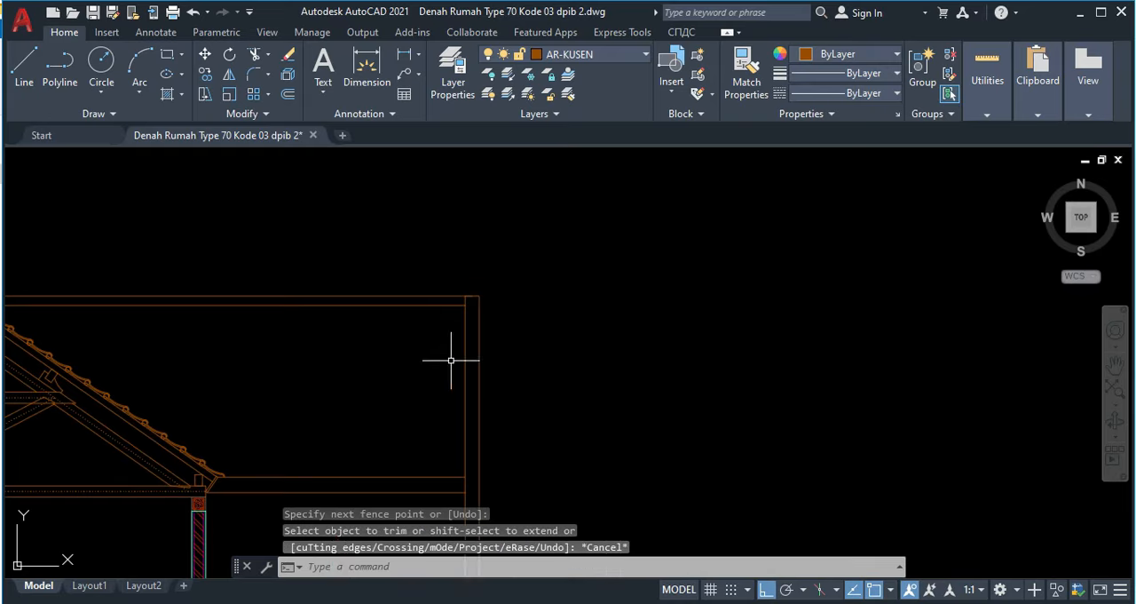
middle_click_drag(488, 386, 541, 366)
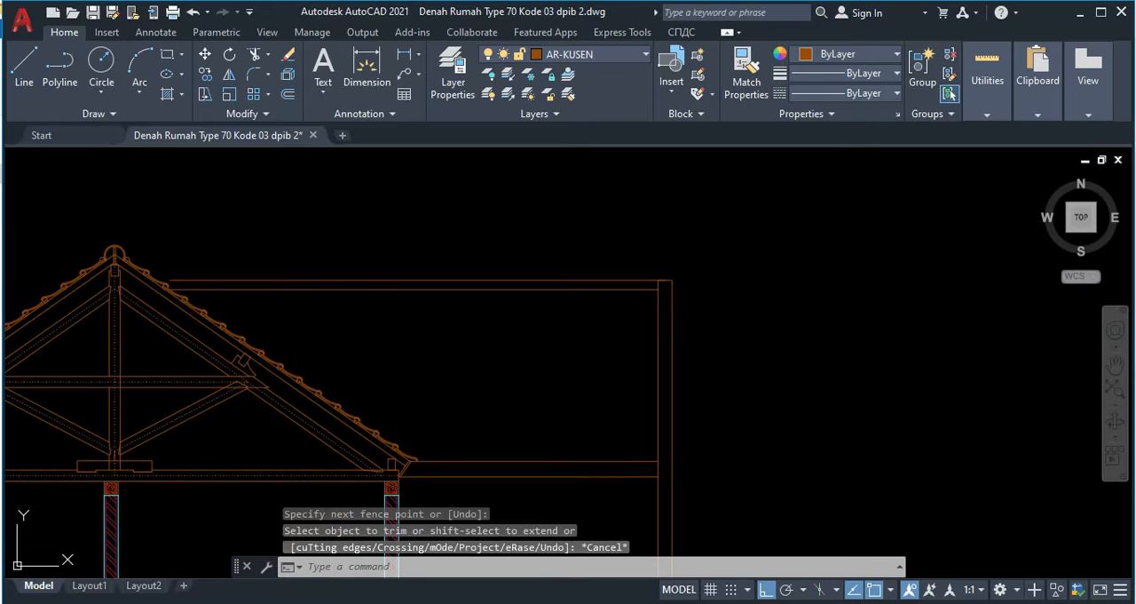
Step: Hatch the roof area between the truss's tile edge and the carport wall with the AR-RSHKE pattern
type("h")
key("Return")
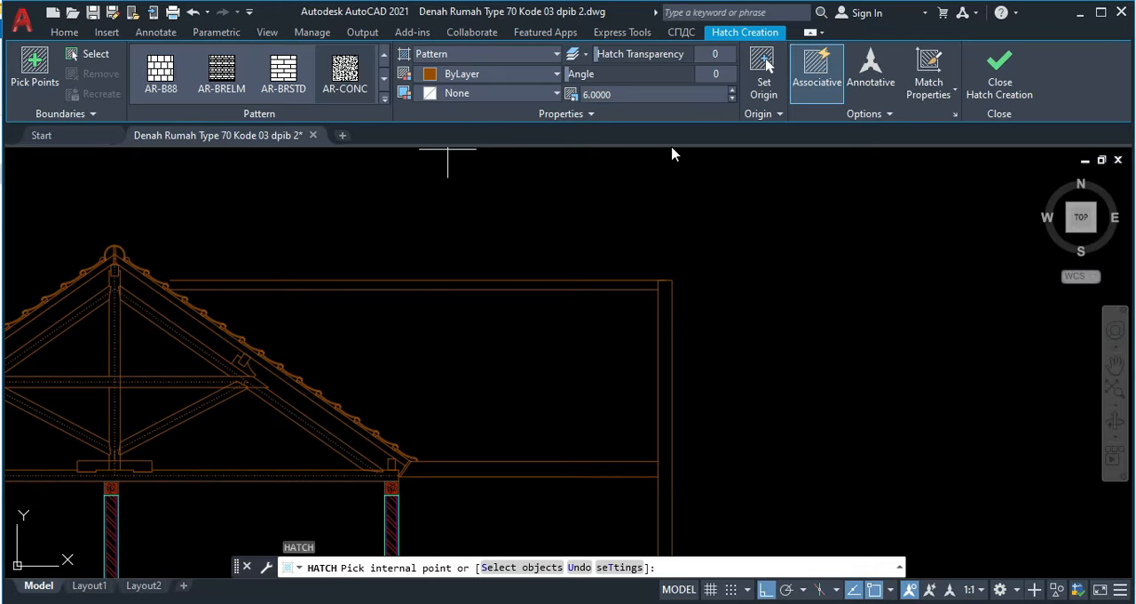
left_click(555, 116)
left_click(385, 99)
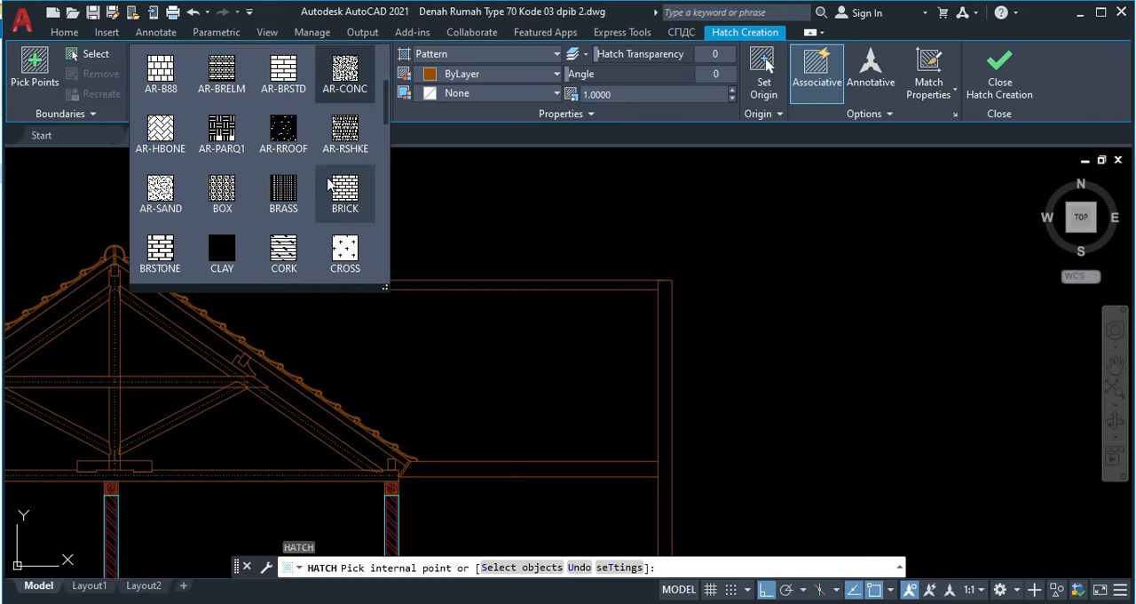
left_click(351, 135)
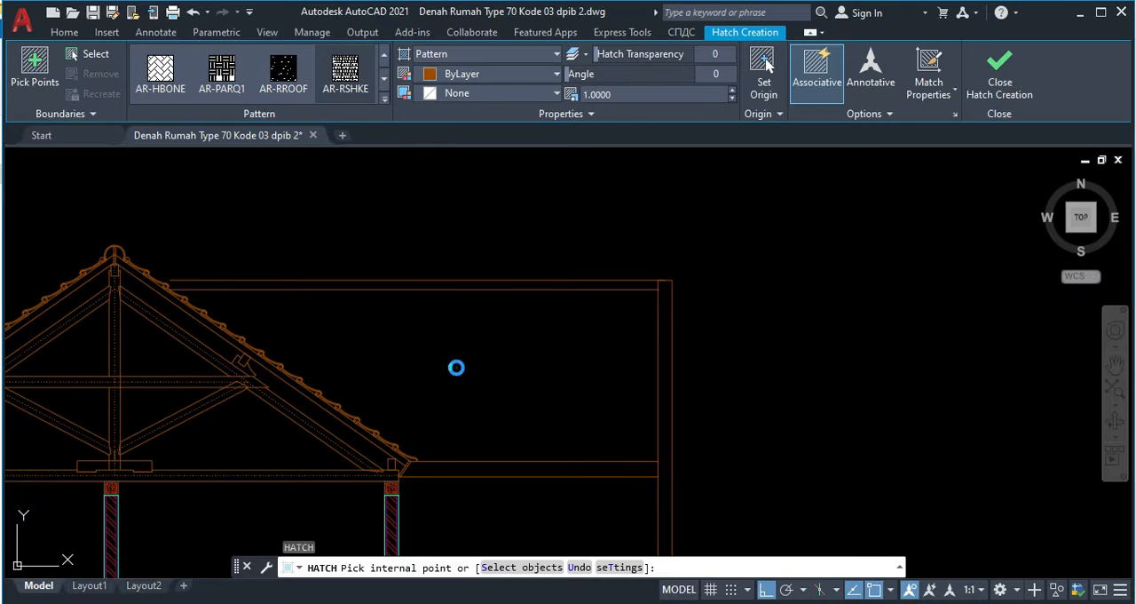
left_click(457, 367)
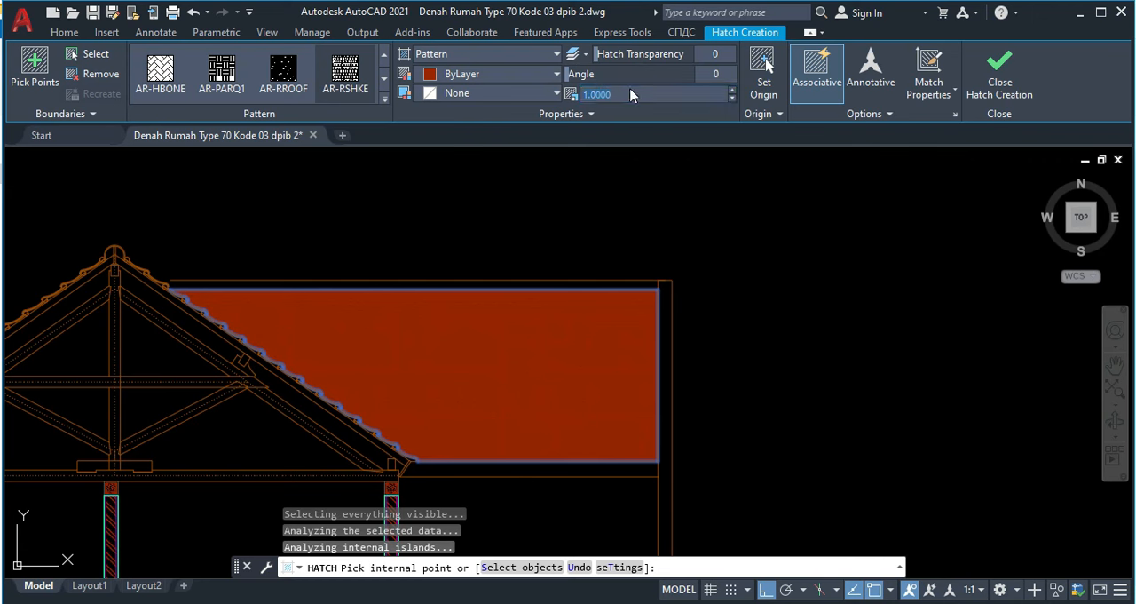
Step: Try scales of 10 and 20 for the roof hatch
left_click(631, 94)
type("10")
key("Return")
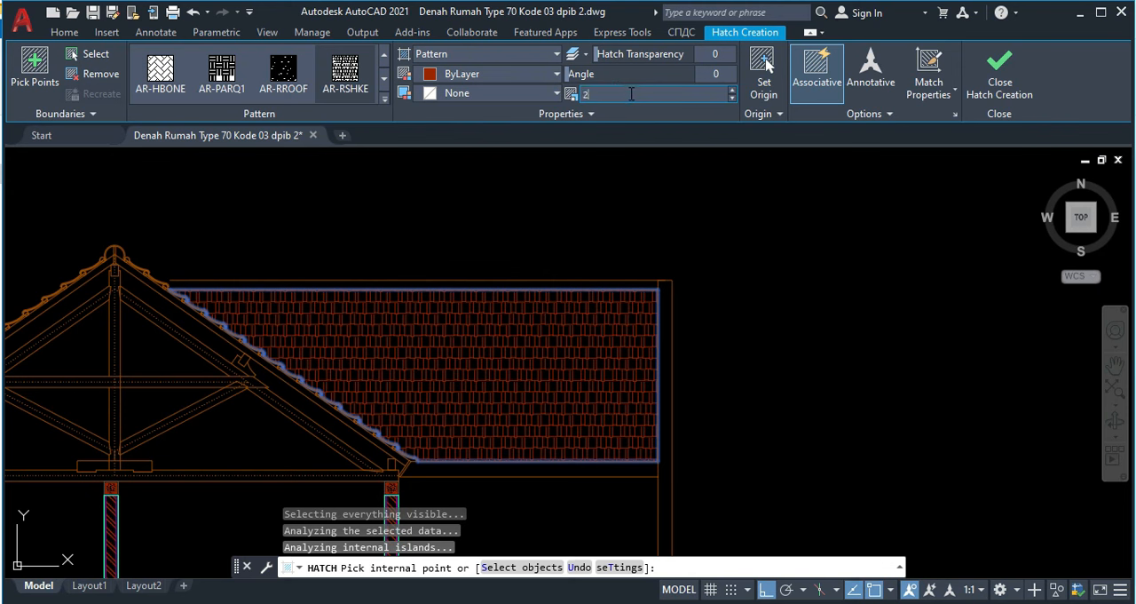
type("20")
key("Return")
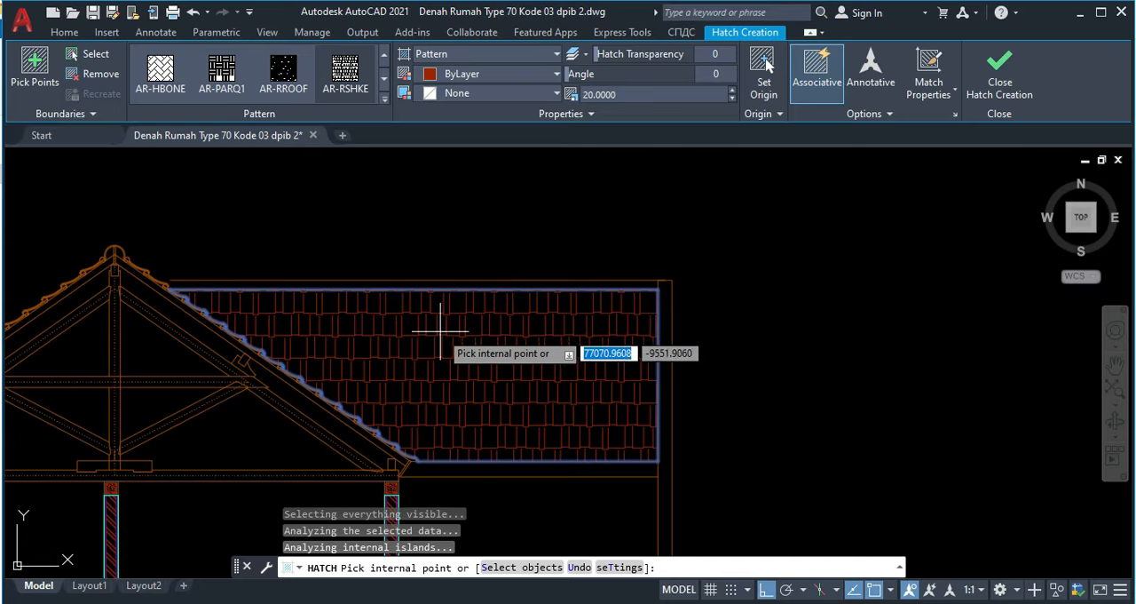
Step: Compare the tile hatch density on the reference section's roof with that of the new roof hatch
scroll(470, 333, "down", 5)
mouse_move(490, 332)
middle_mouse_down()
mouse_move(667, 407)
mouse_move(870, 342)
middle_mouse_up()
middle_click_drag(268, 367, 869, 422)
middle_click_drag(293, 226, 353, 552)
scroll(408, 302, "up", 3)
scroll(407, 302, "up", 2)
middle_click_drag(634, 398, 299, 337)
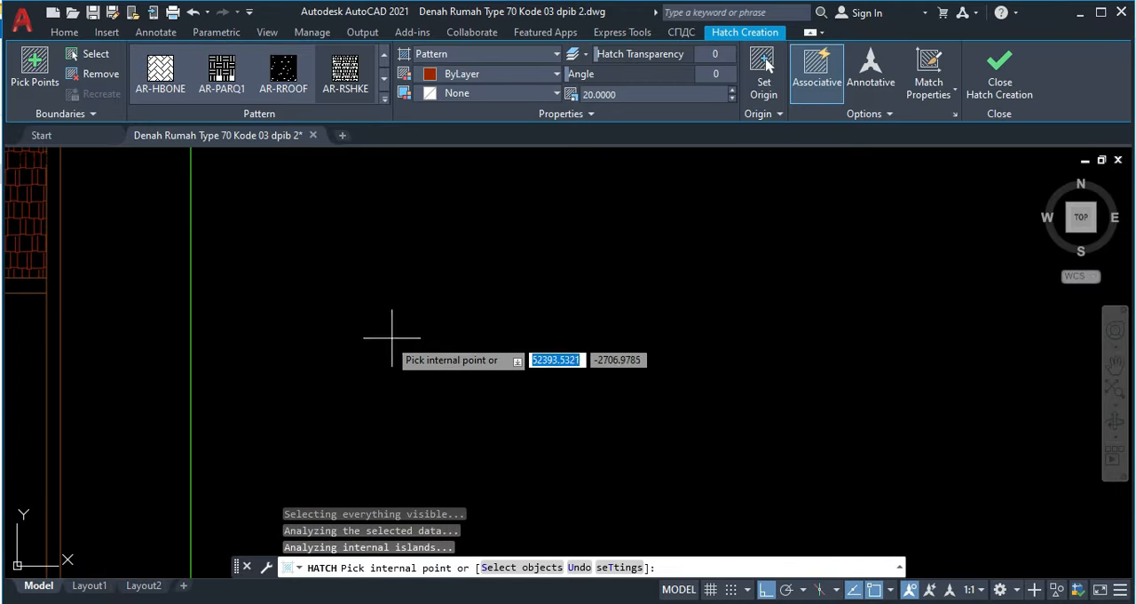
scroll(479, 377, "down", 6)
scroll(700, 441, "down", 2)
mouse_move(702, 438)
middle_mouse_down()
mouse_move(489, 351)
mouse_move(441, 314)
middle_mouse_up()
scroll(727, 406, "up", 4)
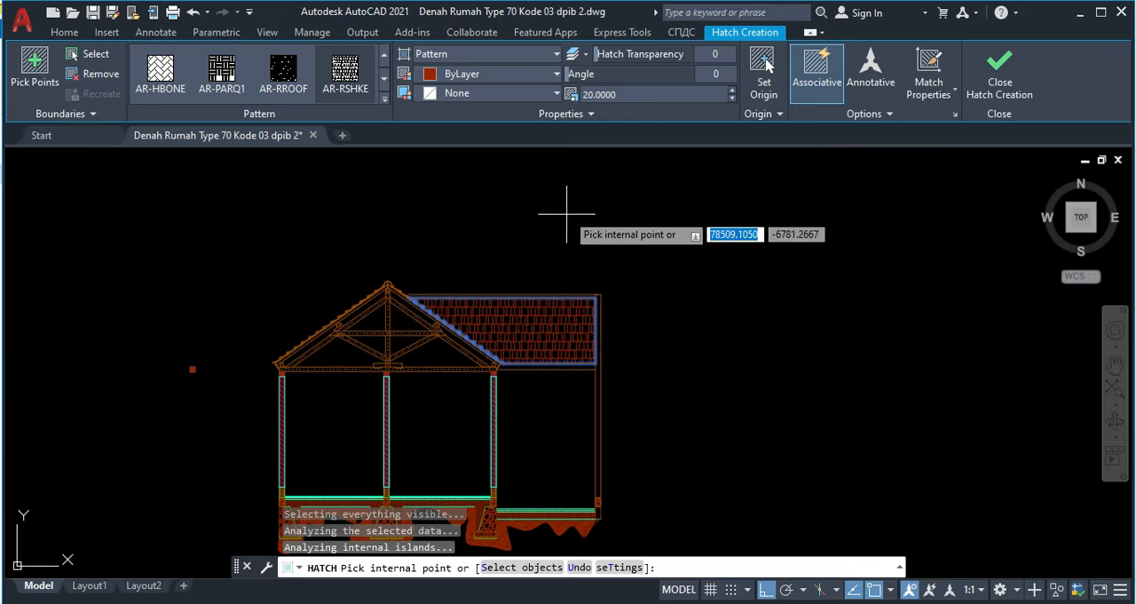
middle_click_drag(481, 261, 757, 346)
scroll(348, 315, "down", 4)
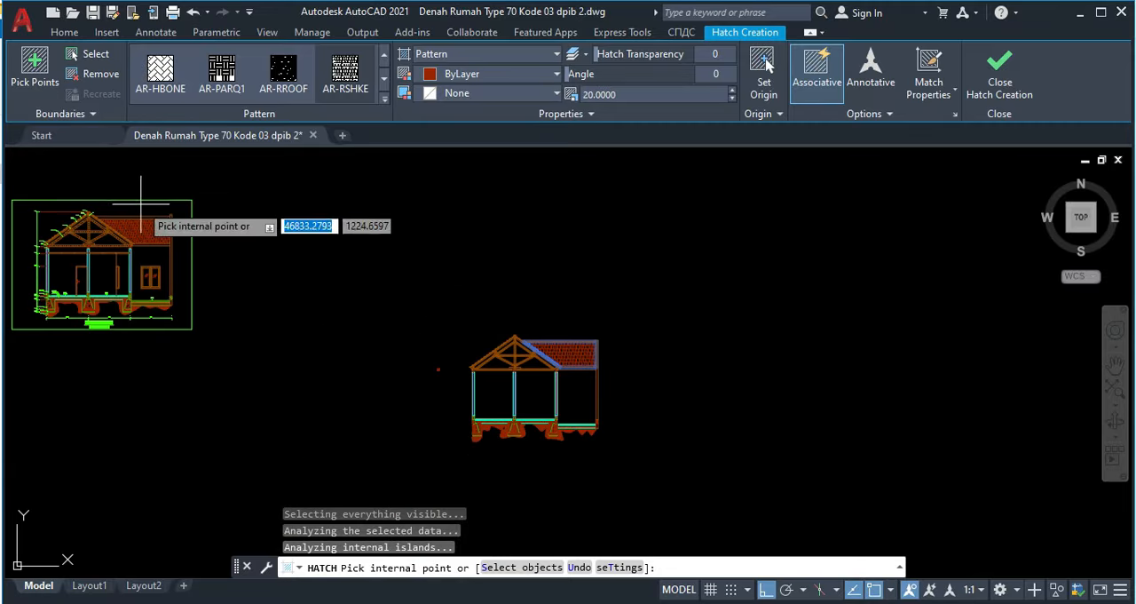
scroll(140, 207, "up", 10)
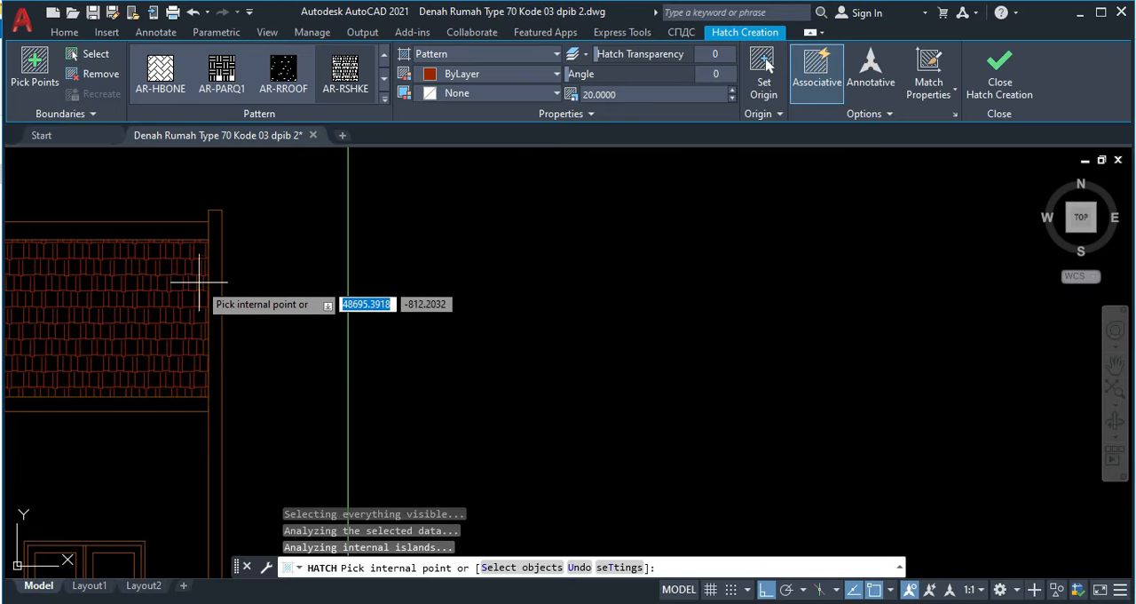
scroll(275, 251, "down", 2)
middle_click_drag(588, 405, 271, 361)
scroll(274, 361, "down", 2)
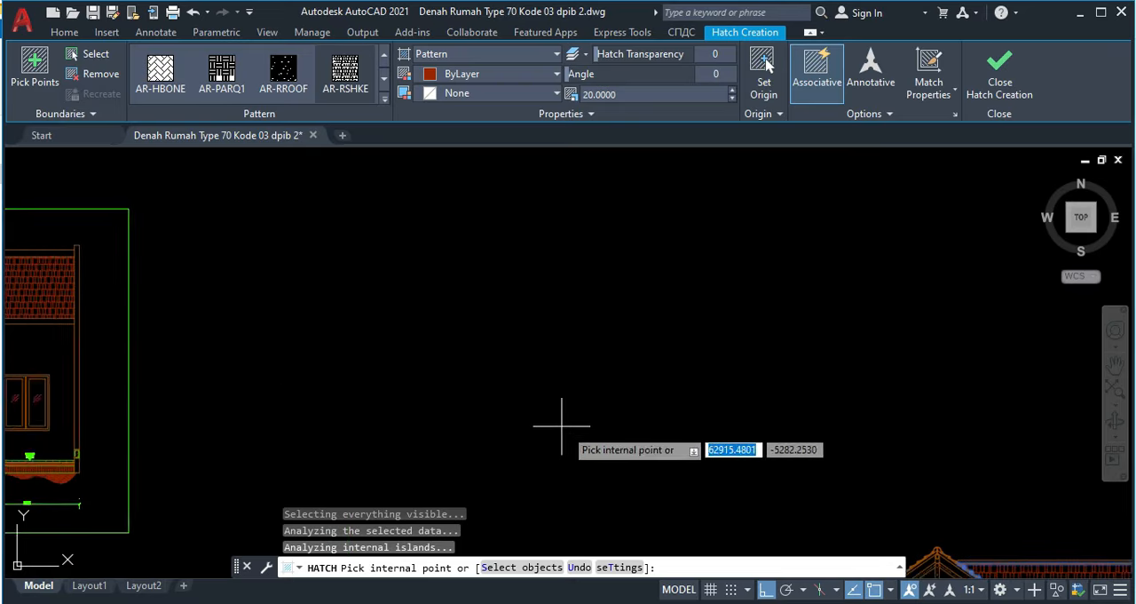
scroll(561, 426, "down", 2)
scroll(671, 448, "up", 2)
scroll(692, 450, "up", 3)
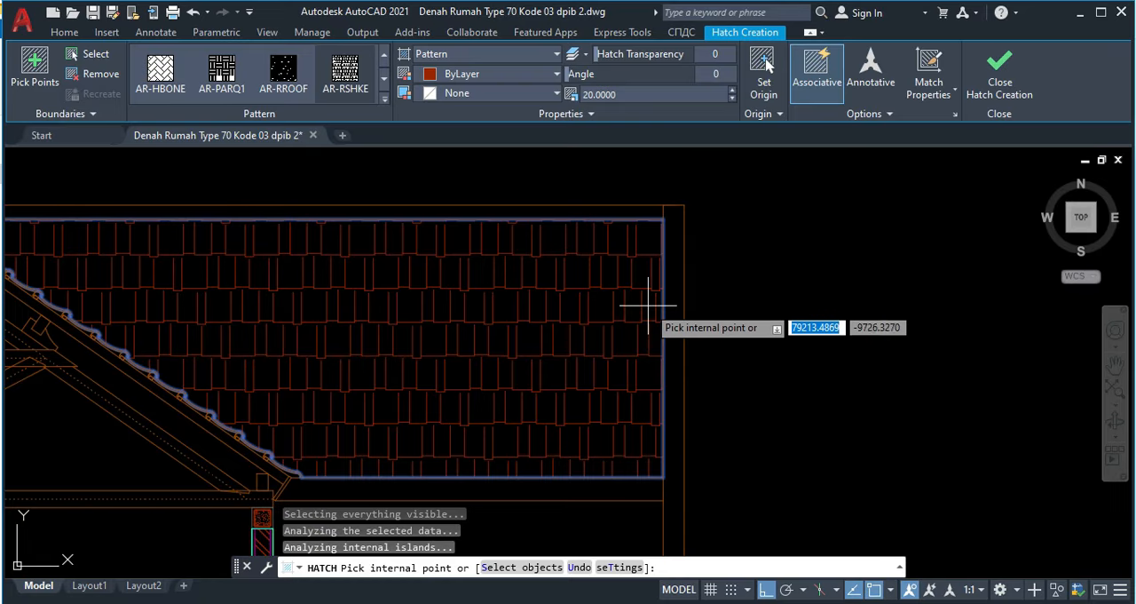
Step: Set the roof hatch scale to 15 and finish the hatch
left_click(631, 91)
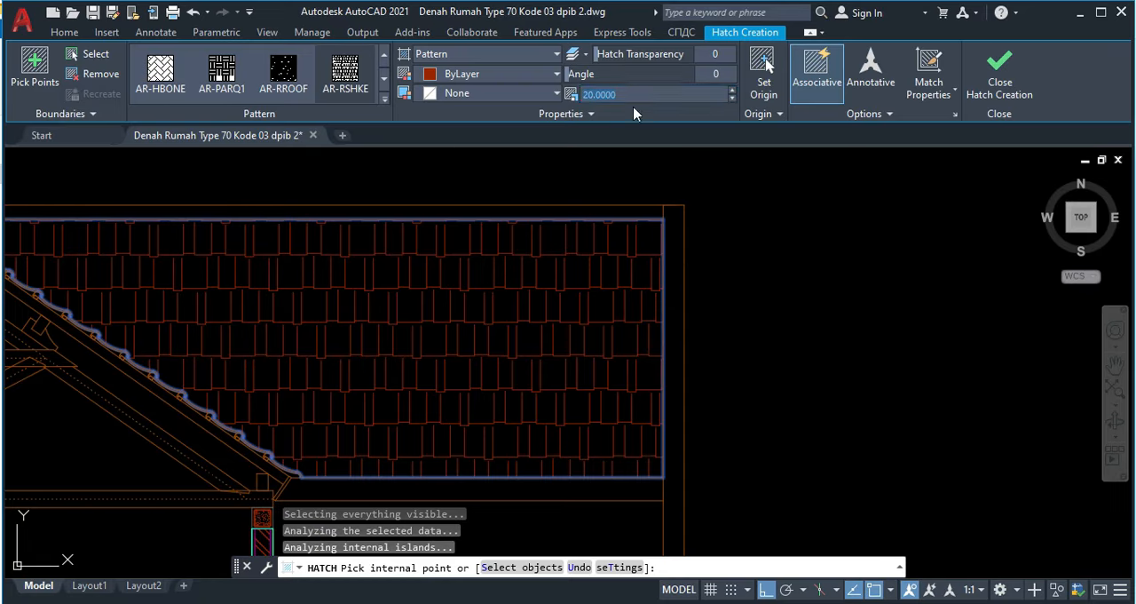
type("15")
key("Return")
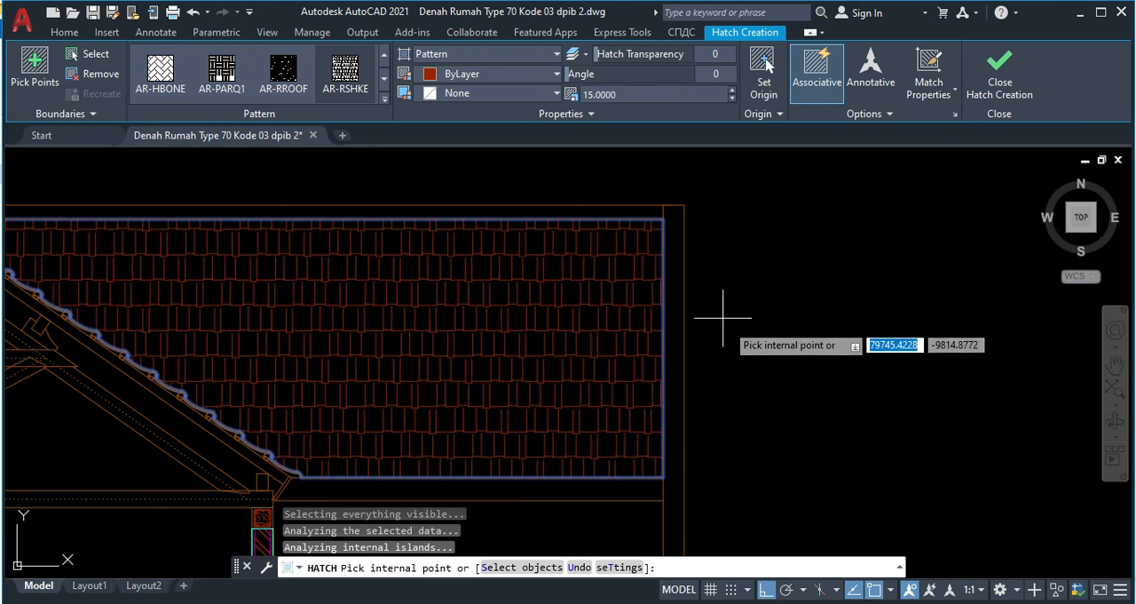
left_click(1015, 96)
Step: Examine the reference section's ceiling, door, window and level marks against the new section for parts still missing
scroll(657, 395, "down", 4)
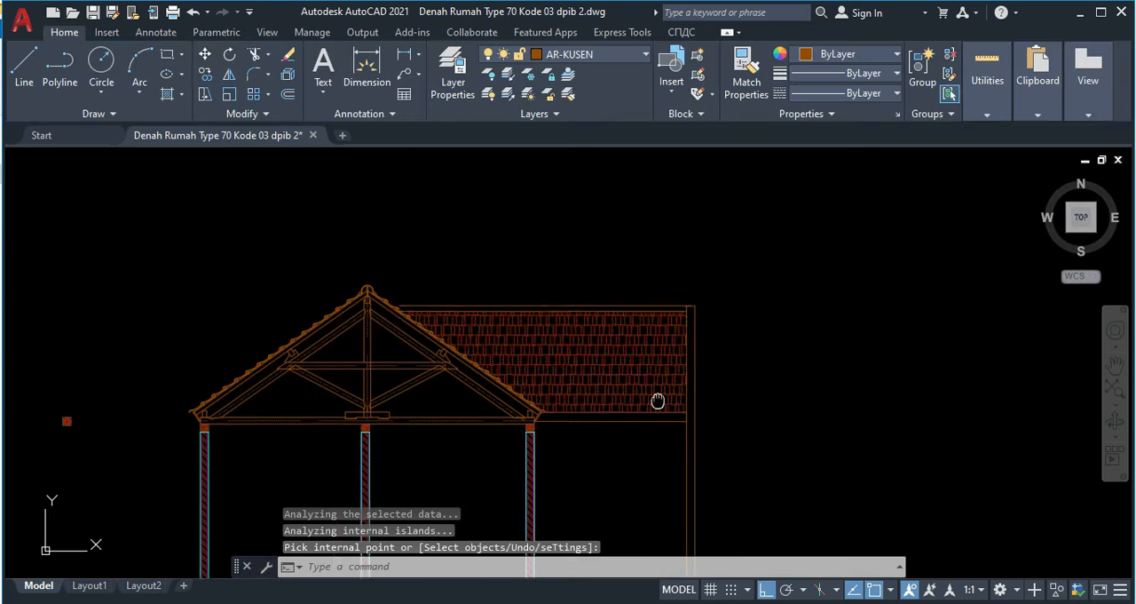
middle_click_drag(624, 416, 713, 376)
scroll(636, 392, "up", 2)
scroll(636, 391, "down", 6)
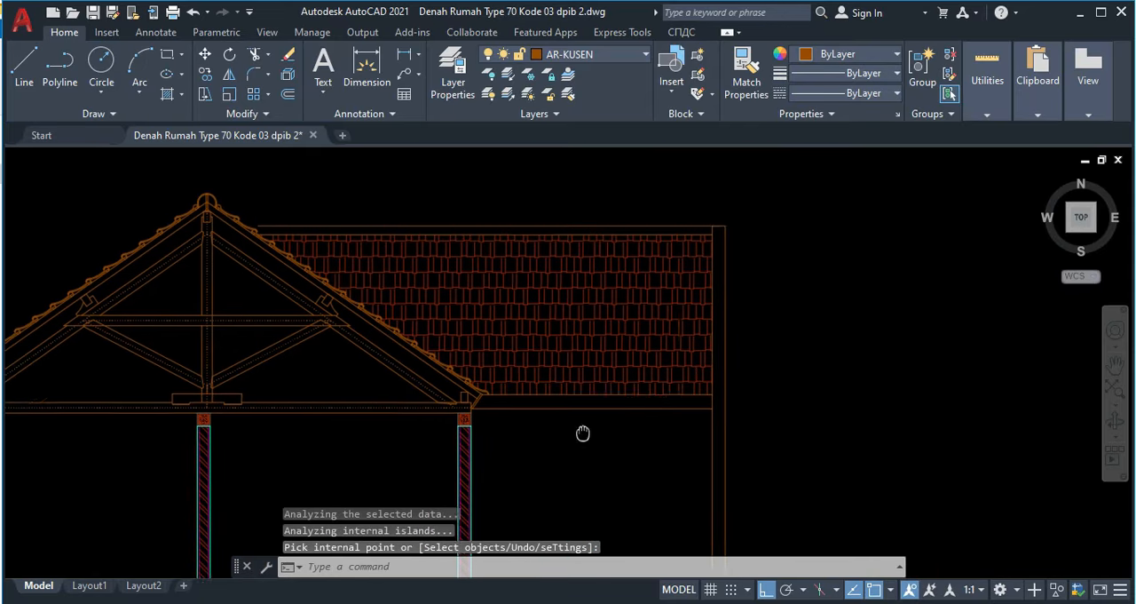
scroll(332, 376, "down", 3)
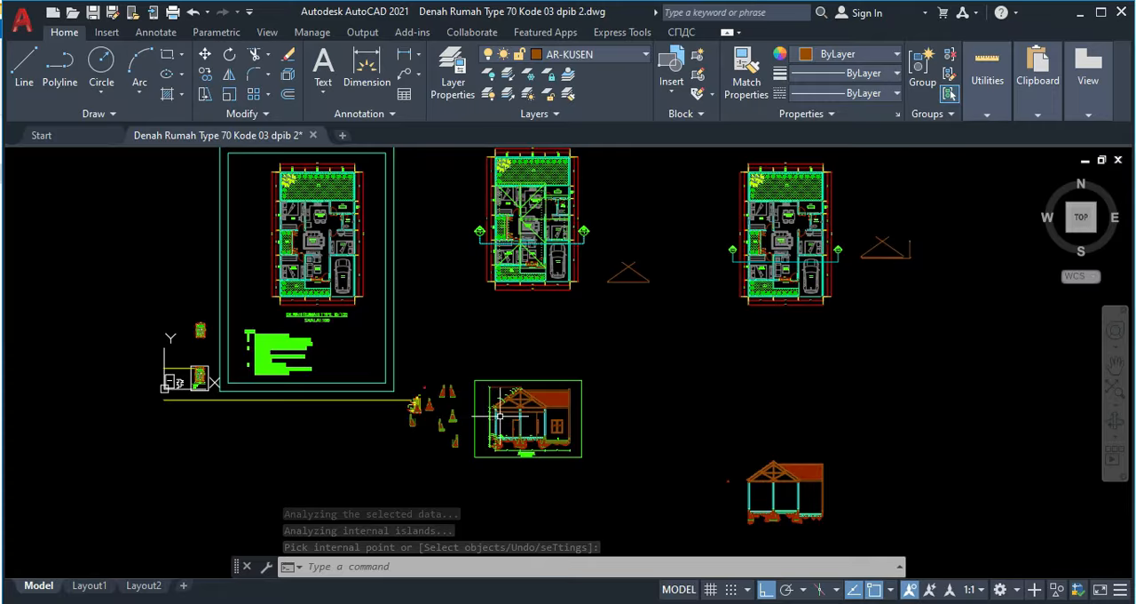
scroll(588, 450, "up", 7)
middle_click_drag(455, 424, 439, 351)
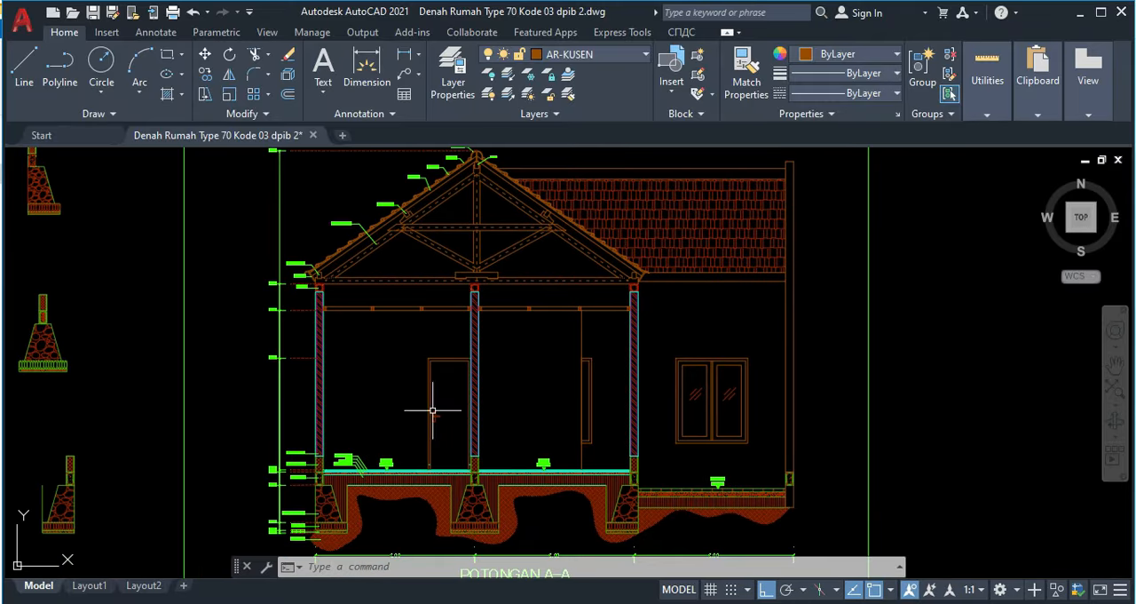
middle_click_drag(654, 401, 643, 315)
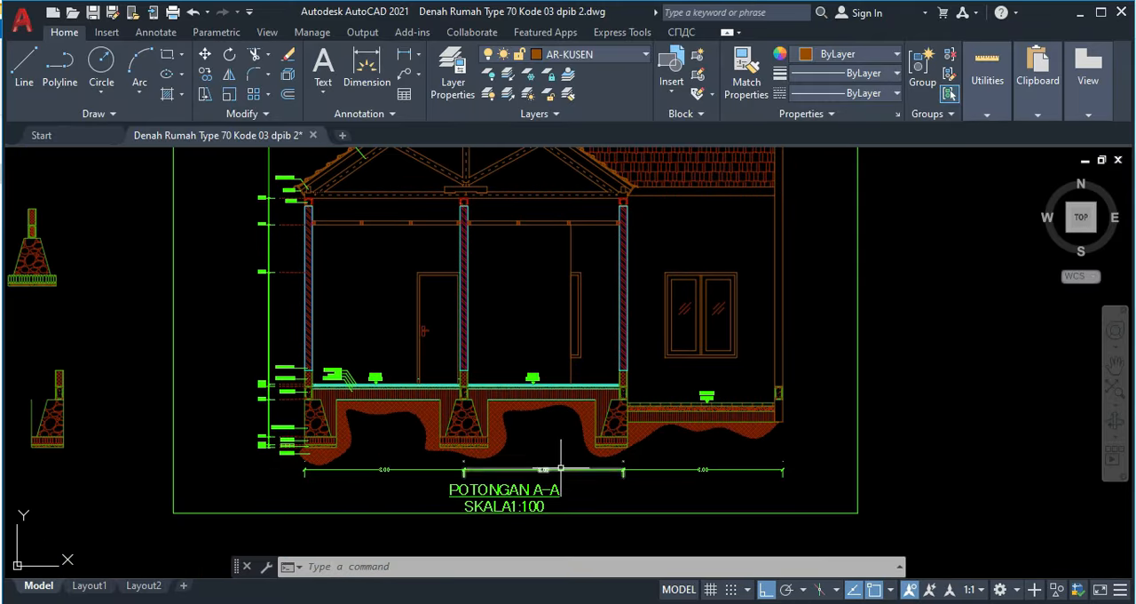
middle_click_drag(257, 237, 307, 374)
scroll(290, 305, "up", 2)
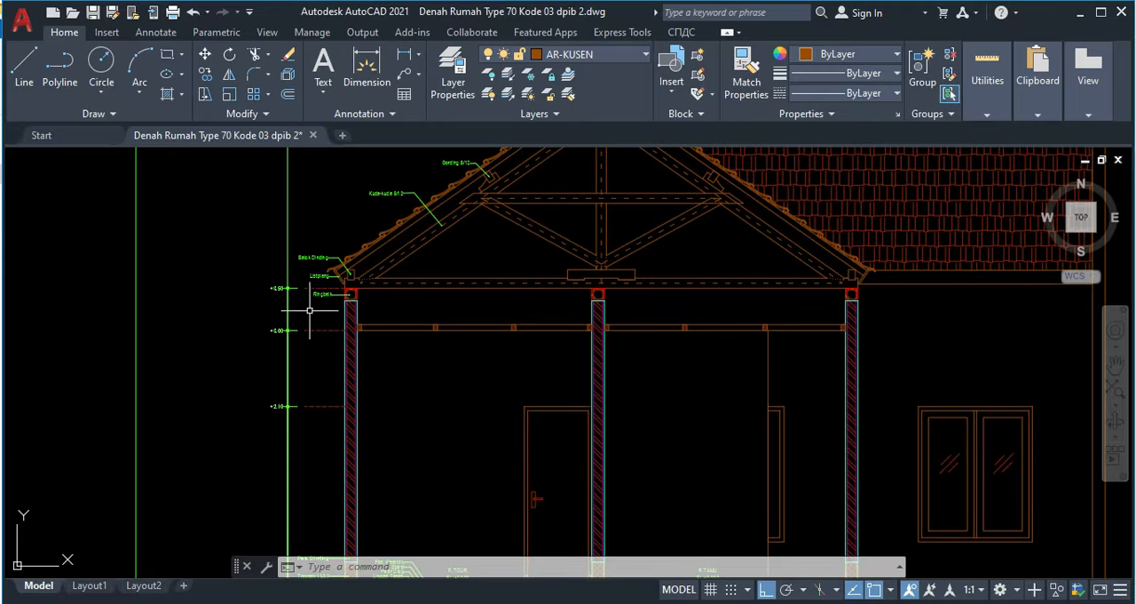